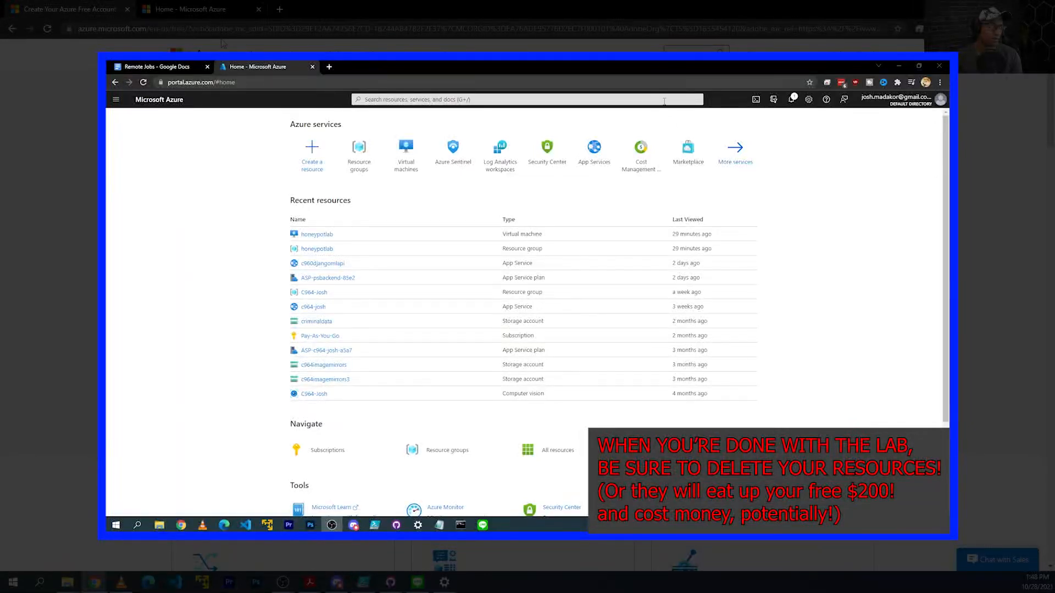
Search Resource groups and open the honeypotlab resource group.
{"action": "left_click", "coordinate": [664, 101]}
{"action": "type", "text": "r"}
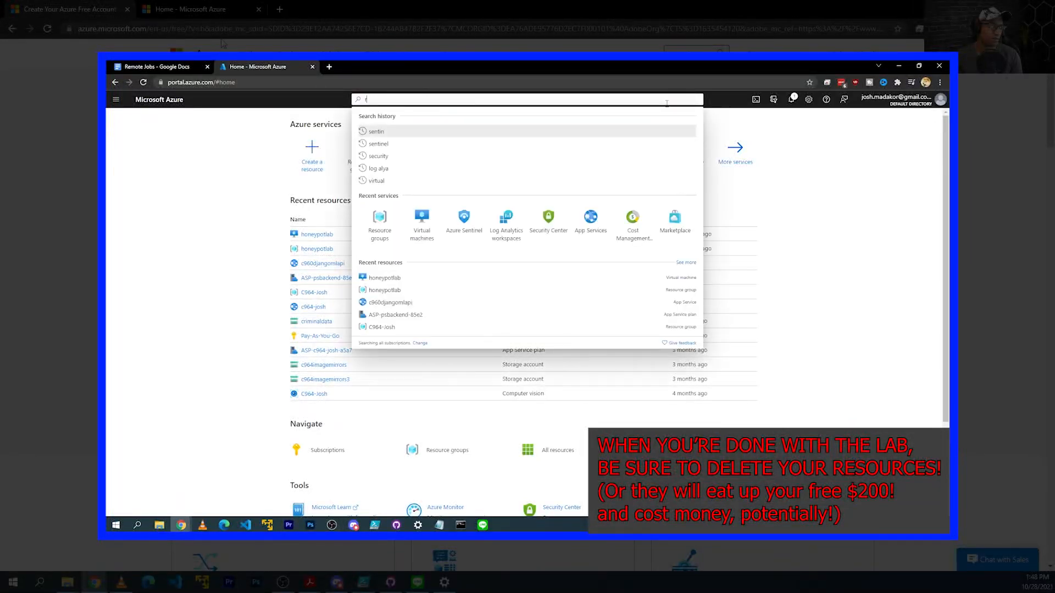
{"action": "type", "text": "esour"}
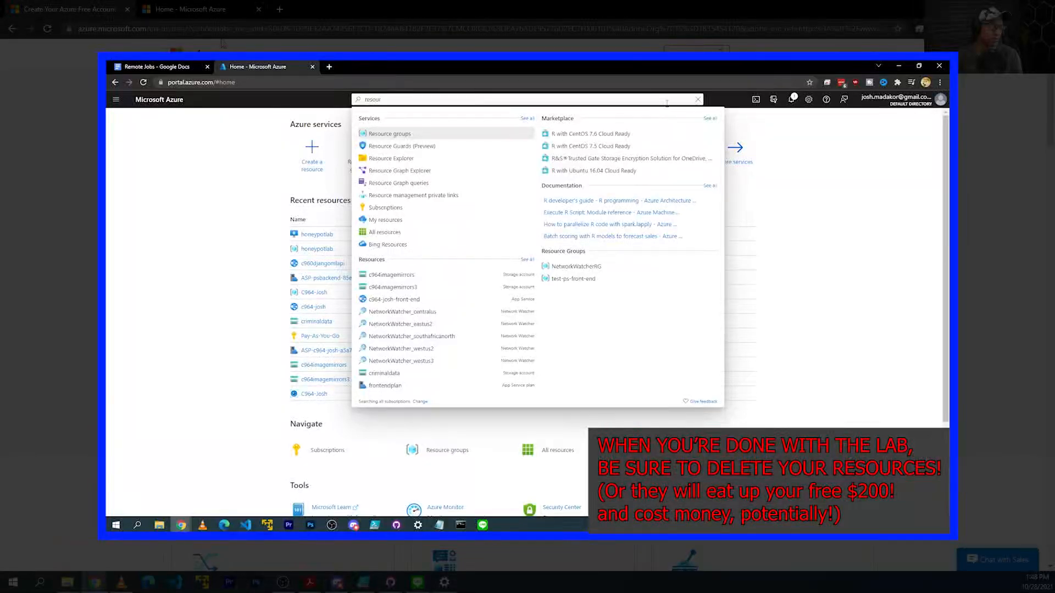
{"action": "left_click", "coordinate": [401, 136]}
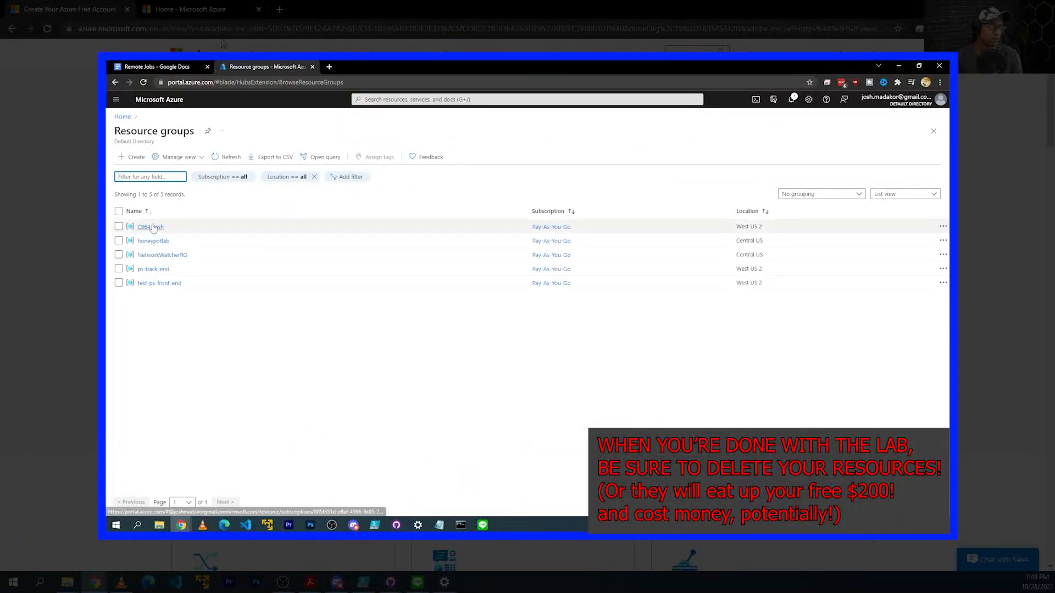
{"action": "mouse_move", "coordinate": [158, 242]}
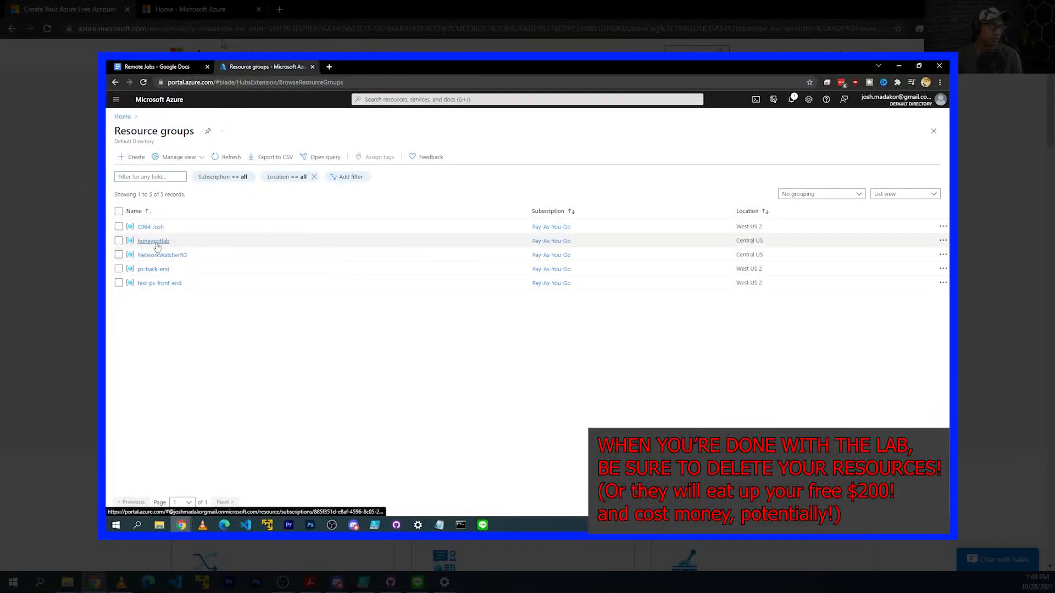
{"action": "left_click", "coordinate": [156, 244]}
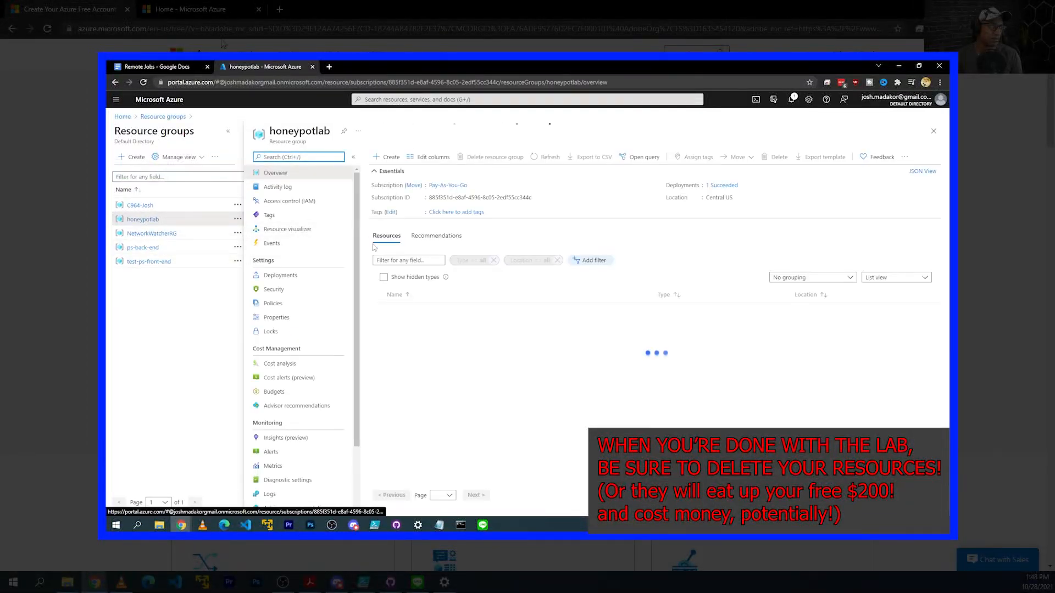
Delete the honeypotlab resource group, pasting its name into the confirmation box.
{"action": "left_click", "coordinate": [495, 157]}
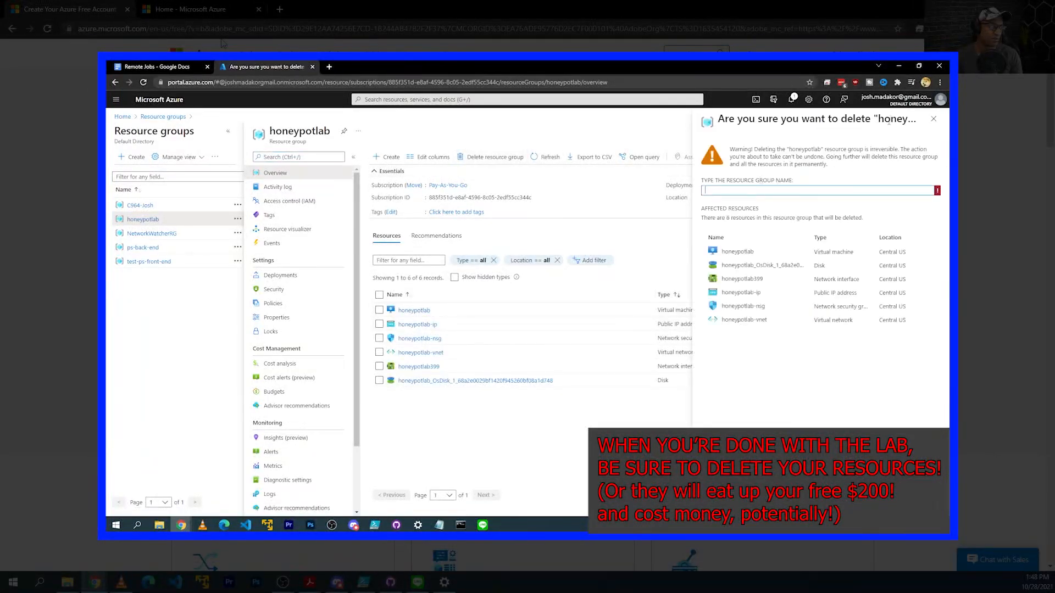
{"action": "double_click", "coordinate": [808, 150]}
{"action": "key", "text": "ctrl+c"}
{"action": "left_click", "coordinate": [801, 190]}
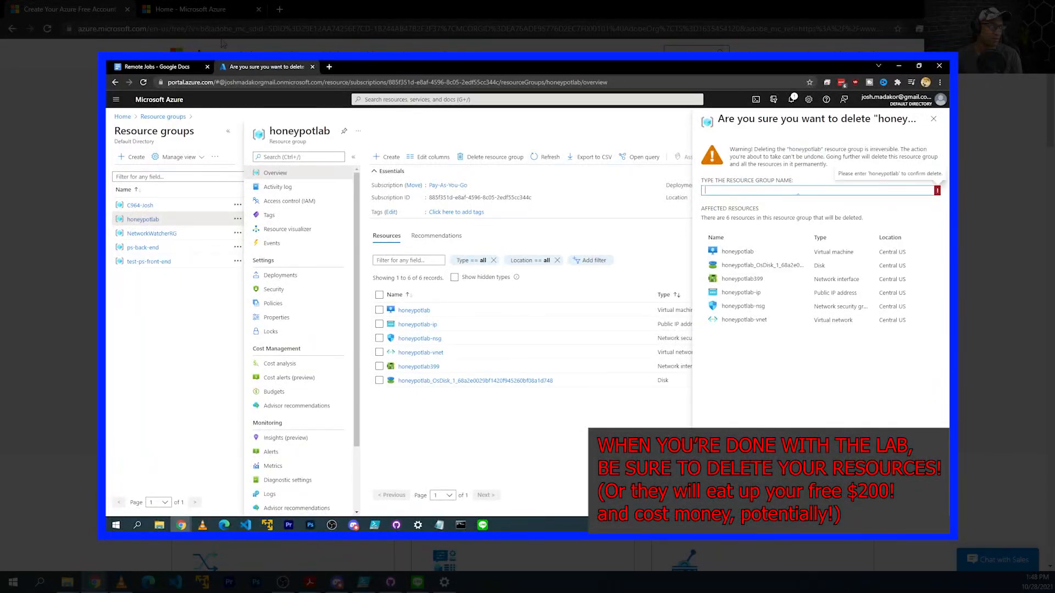
{"action": "key", "text": "ctrl+v"}
{"action": "left_click", "coordinate": [719, 503]}
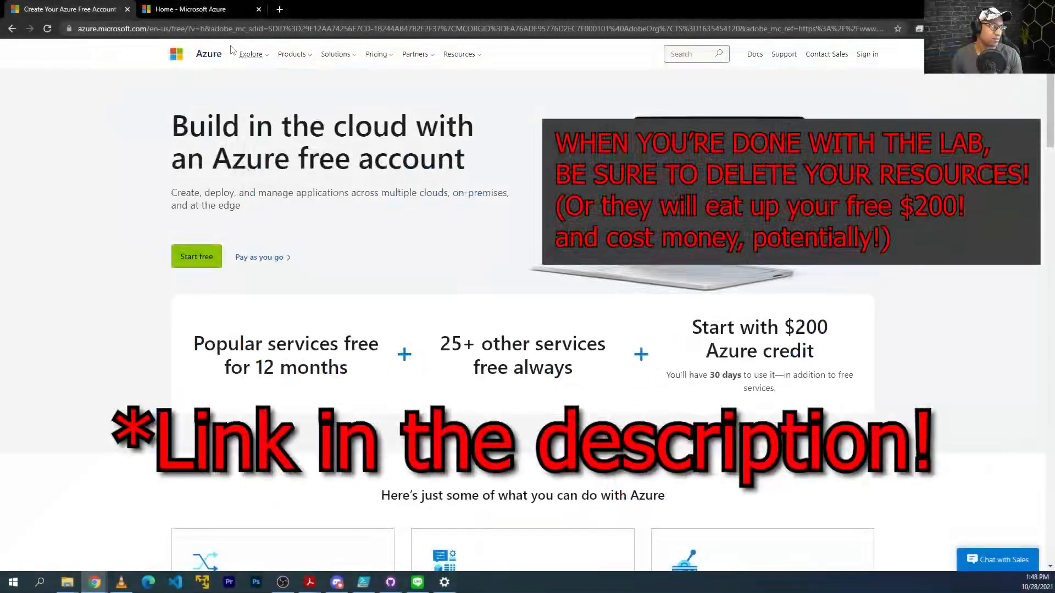
Return to the Azure portal tab and reload portal.azure.com.
{"action": "left_click", "coordinate": [213, 14]}
{"action": "left_click", "coordinate": [216, 30]}
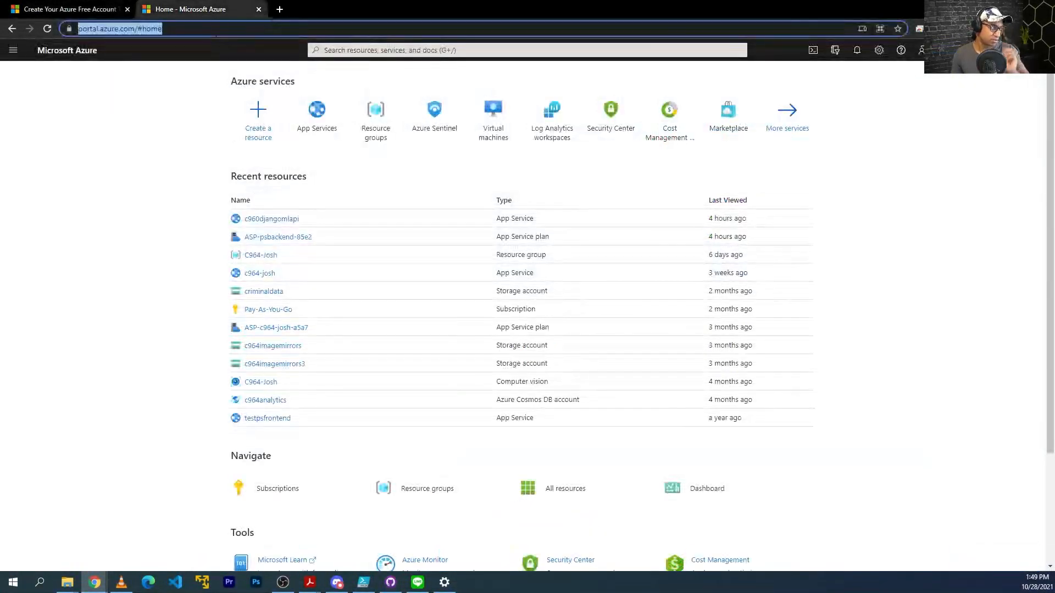
{"action": "type", "text": "port"}
{"action": "key", "text": "Return"}
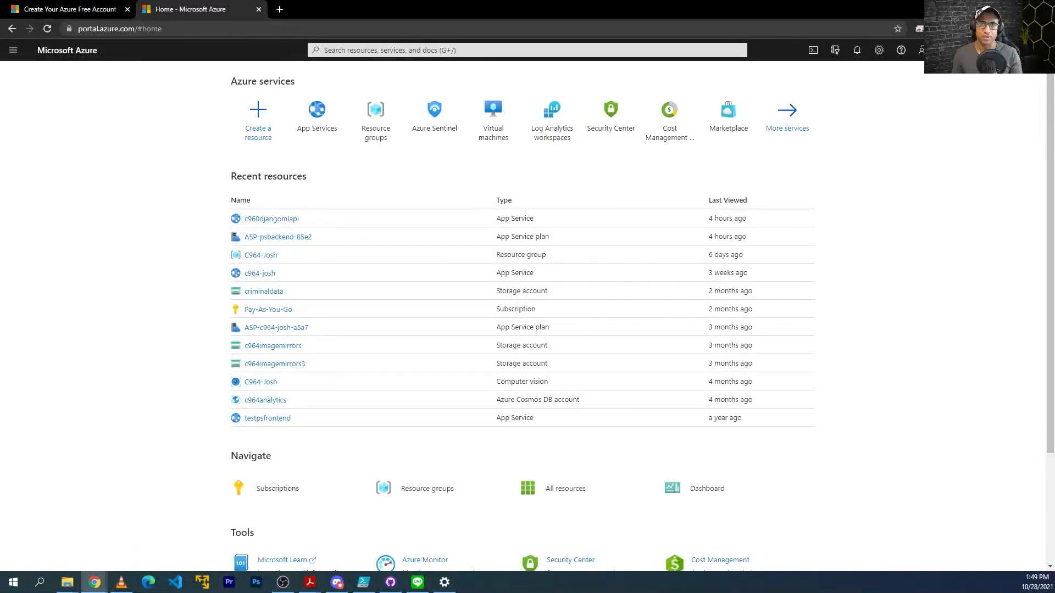
Search 'virtual' and open the Virtual machines list.
{"action": "mouse_move", "coordinate": [689, 152]}
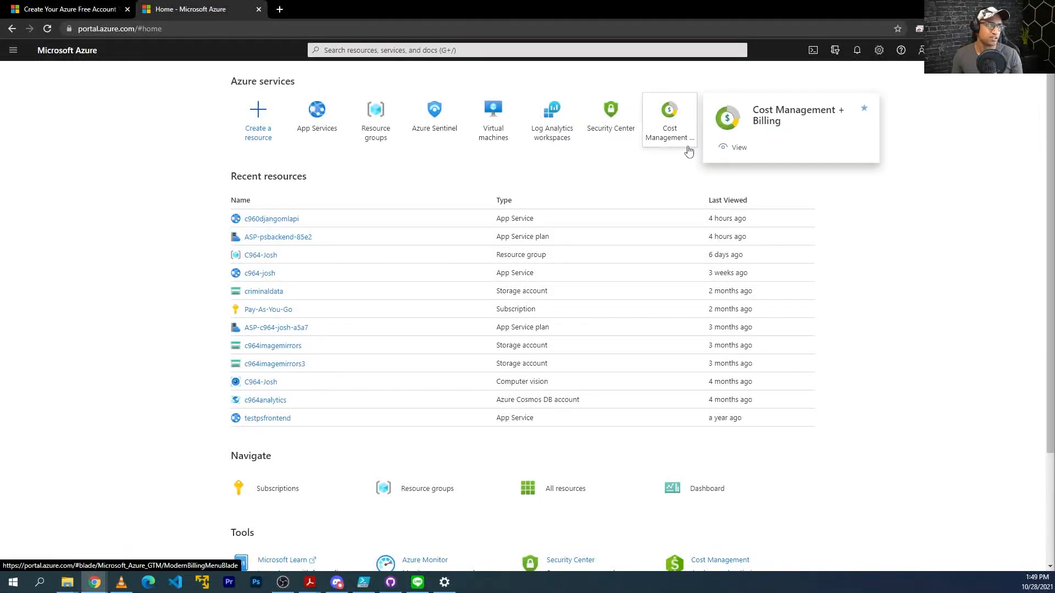
{"action": "left_click", "coordinate": [511, 48]}
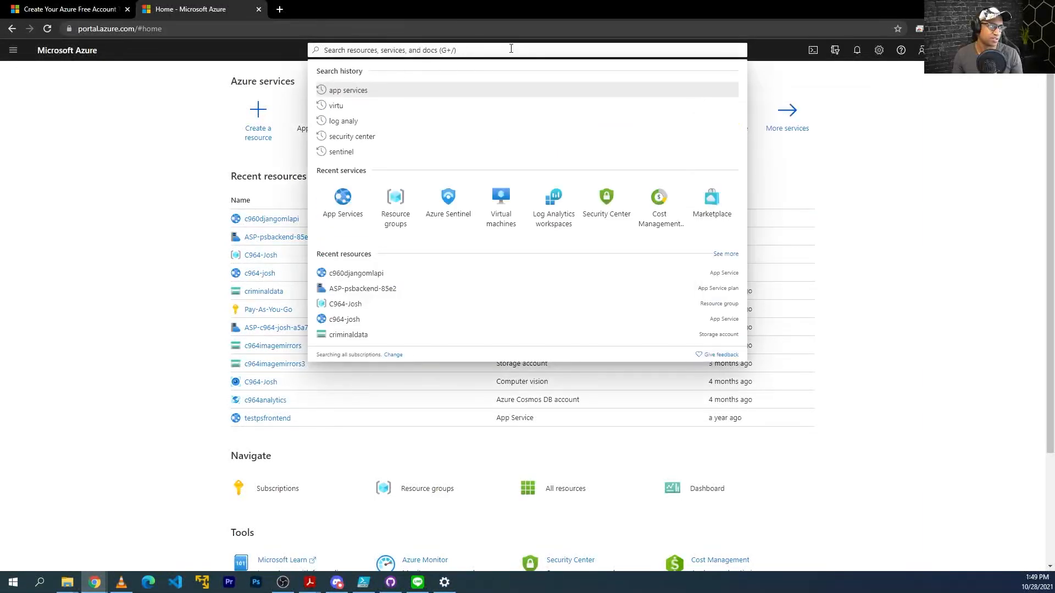
{"action": "type", "text": "virtual"}
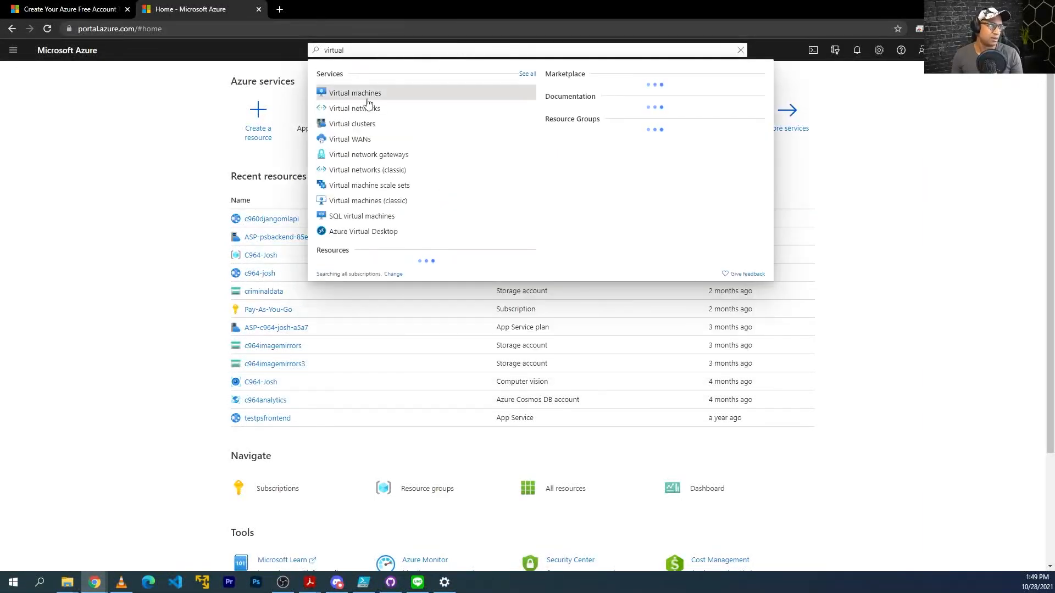
{"action": "left_click", "coordinate": [359, 95]}
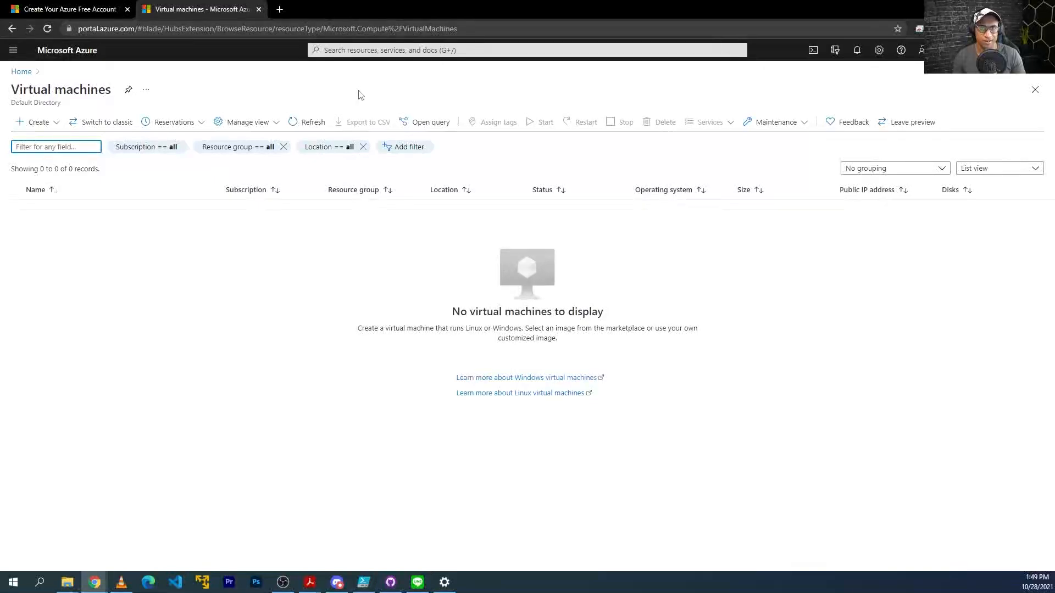
Start creating a virtual machine in a new resource group named Honeypotlab.
{"action": "left_click", "coordinate": [61, 125]}
{"action": "left_click", "coordinate": [52, 122]}
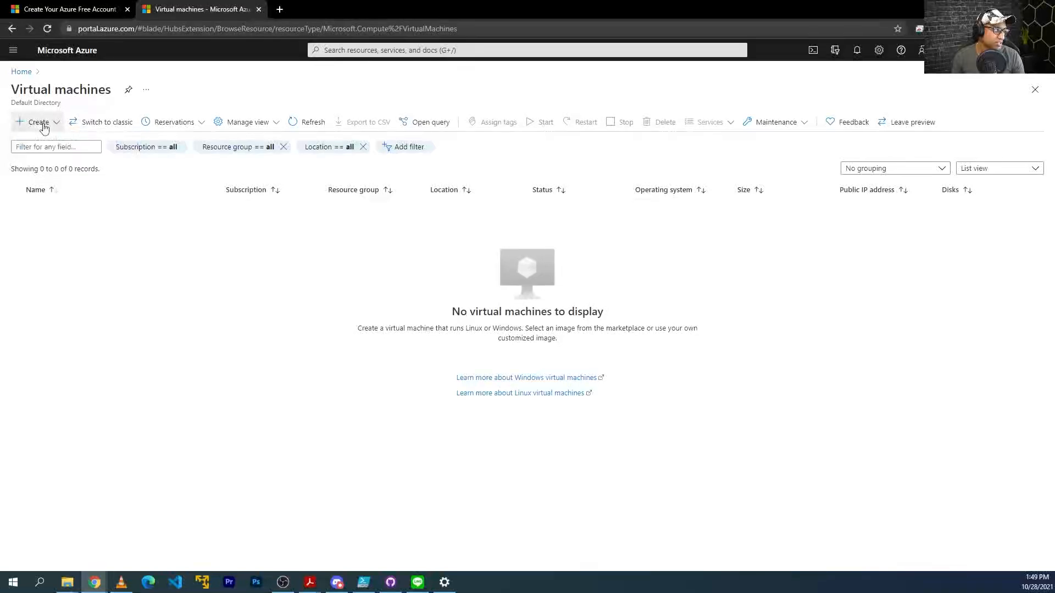
{"action": "left_click", "coordinate": [51, 122]}
{"action": "left_click", "coordinate": [50, 140]}
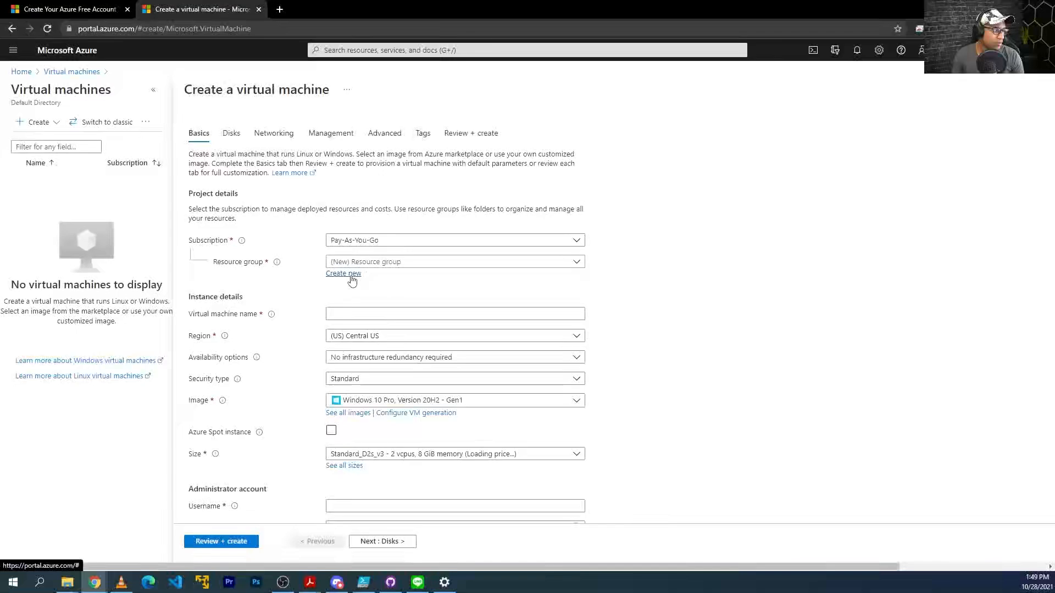
{"action": "left_click", "coordinate": [356, 274]}
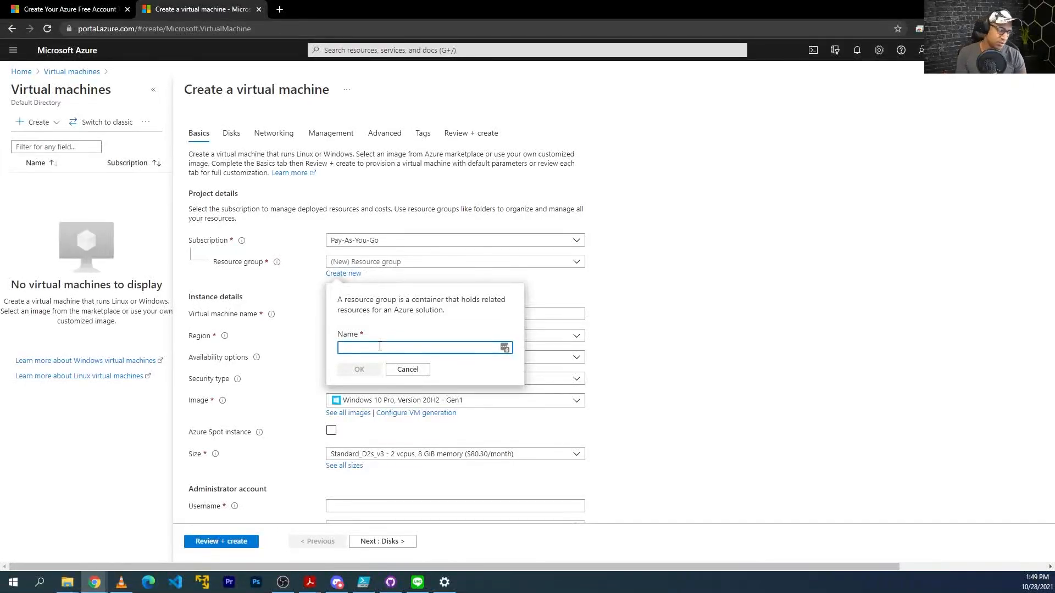
{"action": "type", "text": "Honeypotlab"}
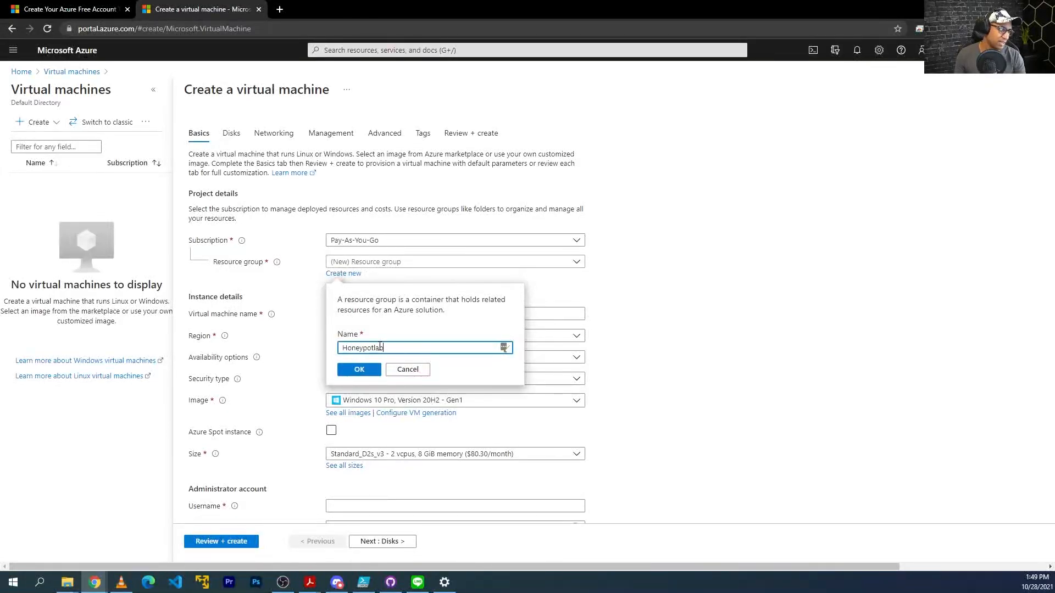
{"action": "left_click", "coordinate": [358, 370]}
Name the VM honeypot-vm and place it in the West US 3 region.
{"action": "left_click", "coordinate": [372, 313]}
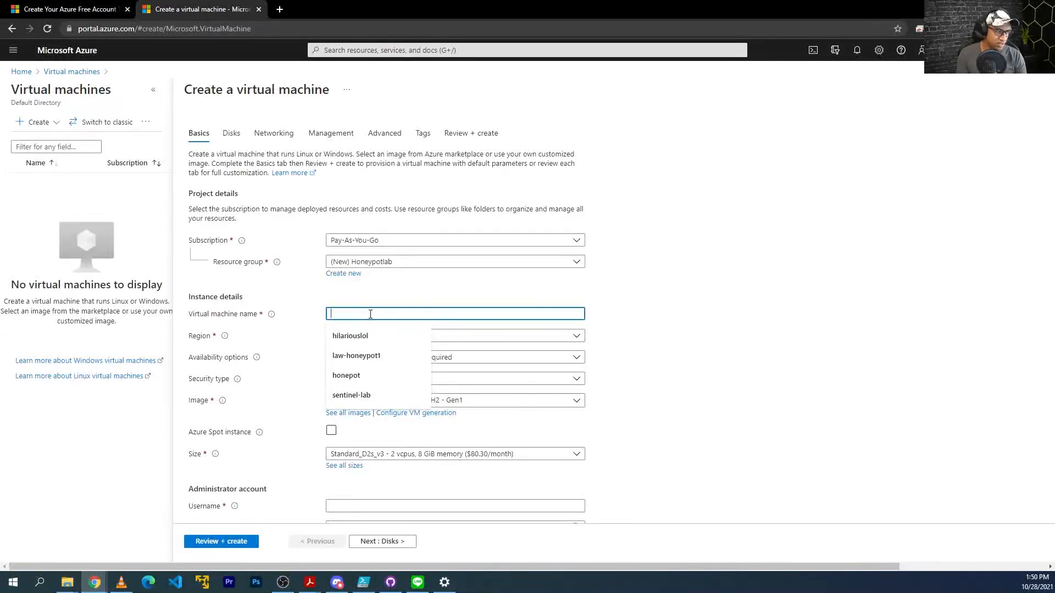
{"action": "type", "text": "honeyp"}
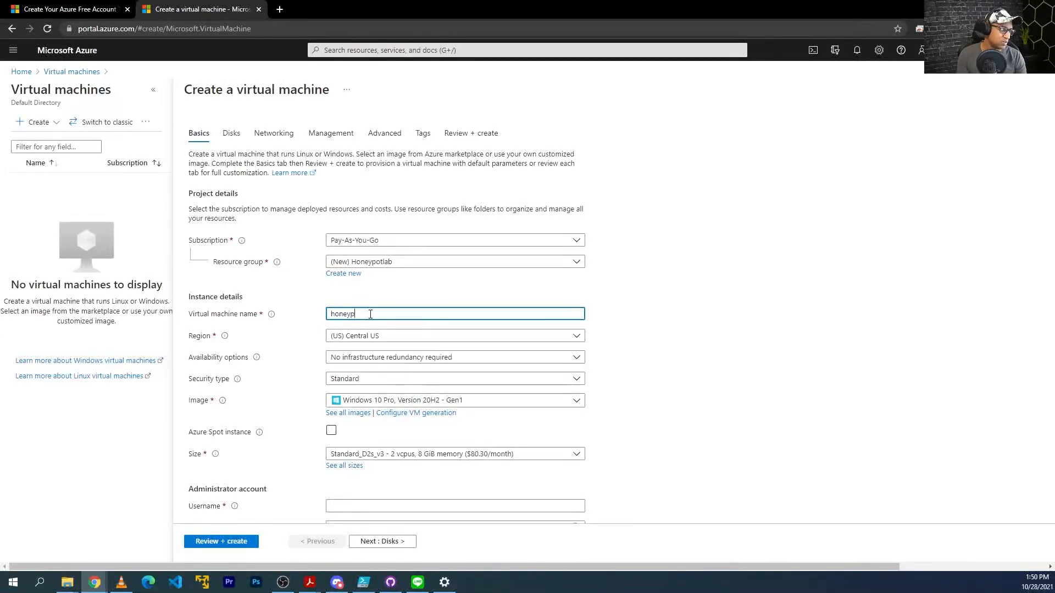
{"action": "type", "text": "ot-"}
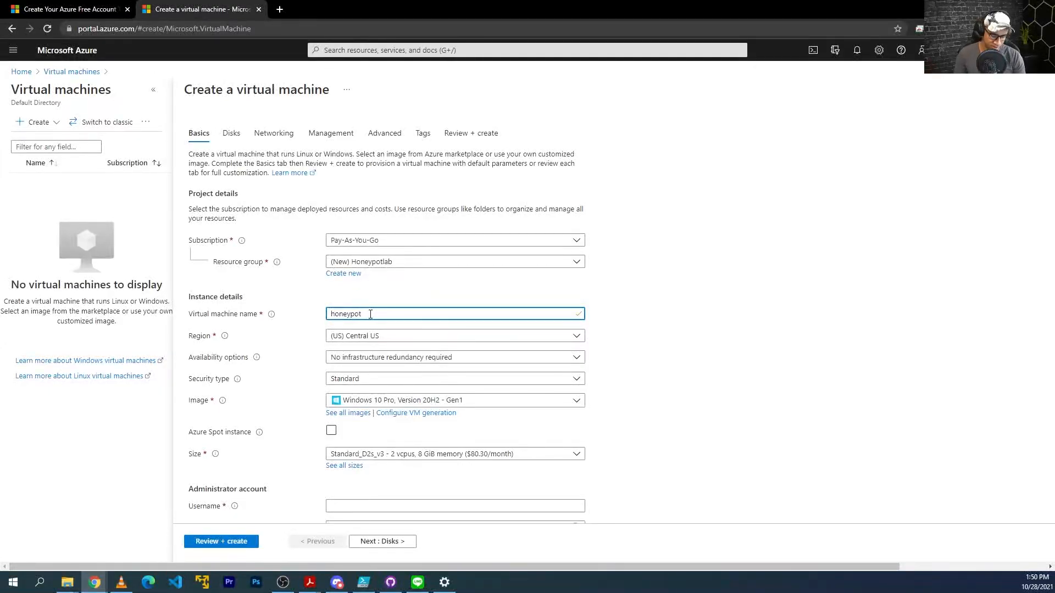
{"action": "type", "text": "vm"}
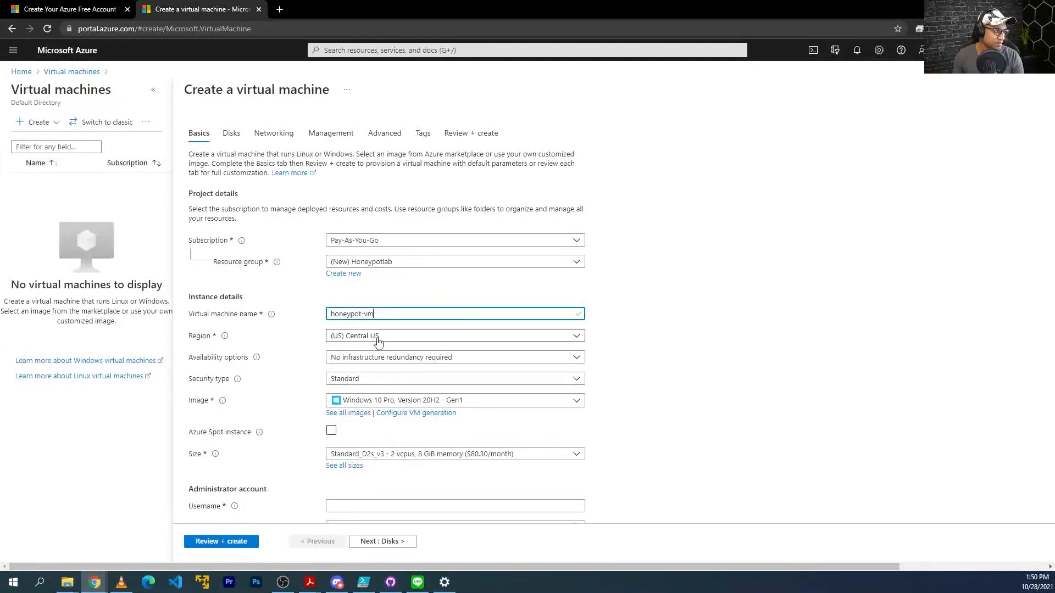
{"action": "left_click", "coordinate": [372, 336]}
{"action": "type", "text": "west"}
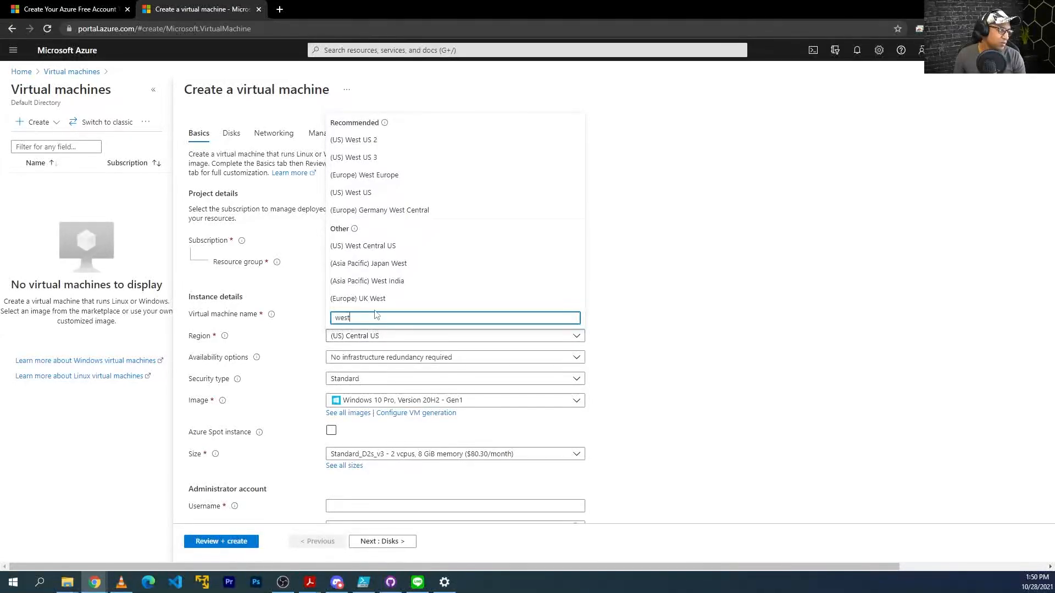
{"action": "left_click", "coordinate": [387, 158]}
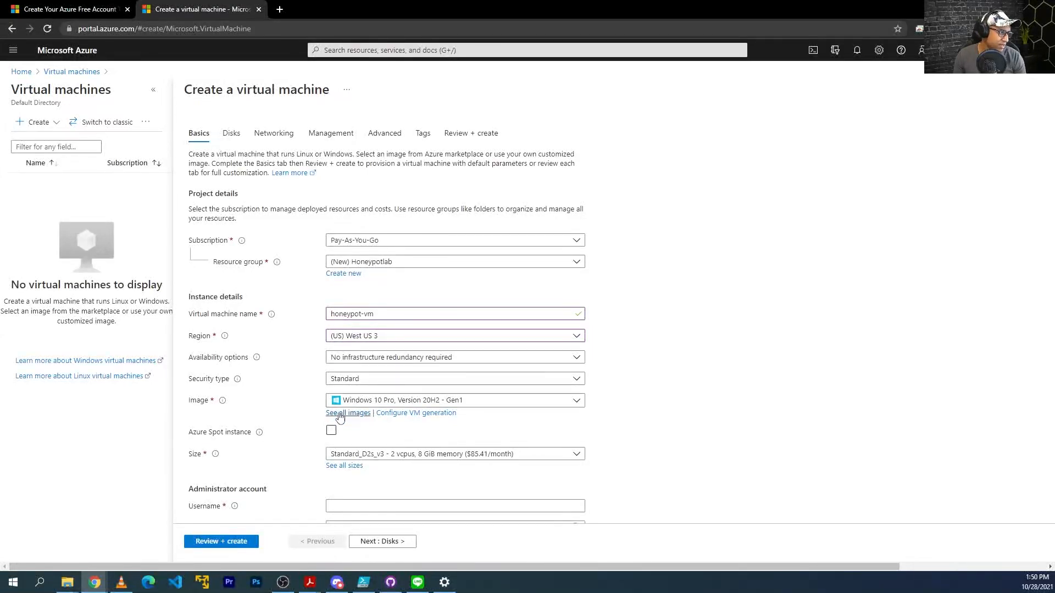
Enter the administrator username and password, confirm the Windows 10 licence, and continue to Disks.
{"action": "scroll", "coordinate": [332, 434], "scroll_direction": "down", "scroll_amount": 4}
{"action": "left_click", "coordinate": [339, 284]}
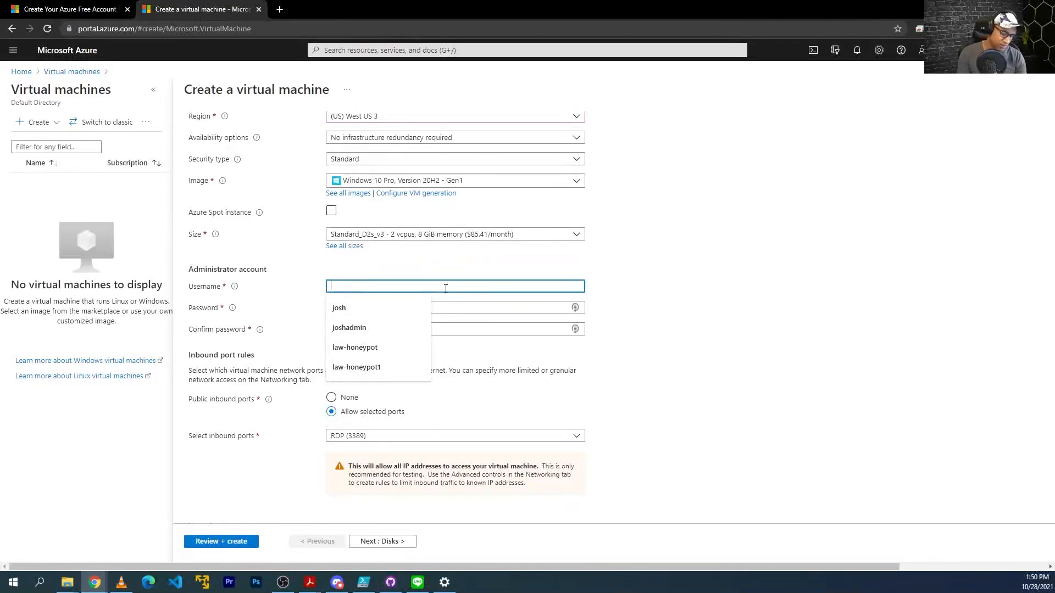
{"action": "type", "text": "joshadmin"}
{"action": "key", "text": "Tab"}
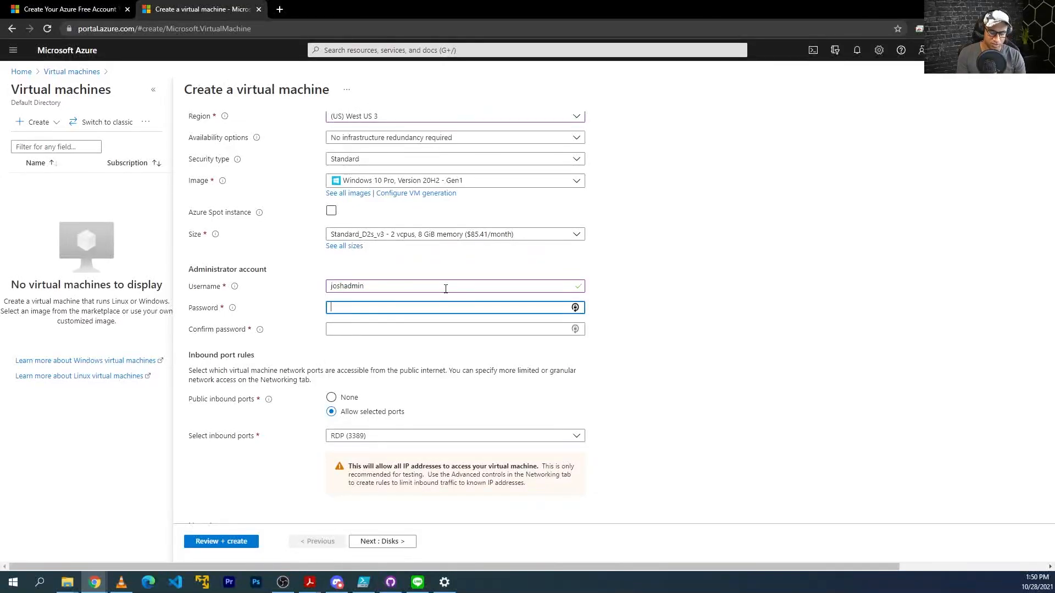
{"action": "type", "text": "••••••••"}
{"action": "key", "text": "ctrl+a"}
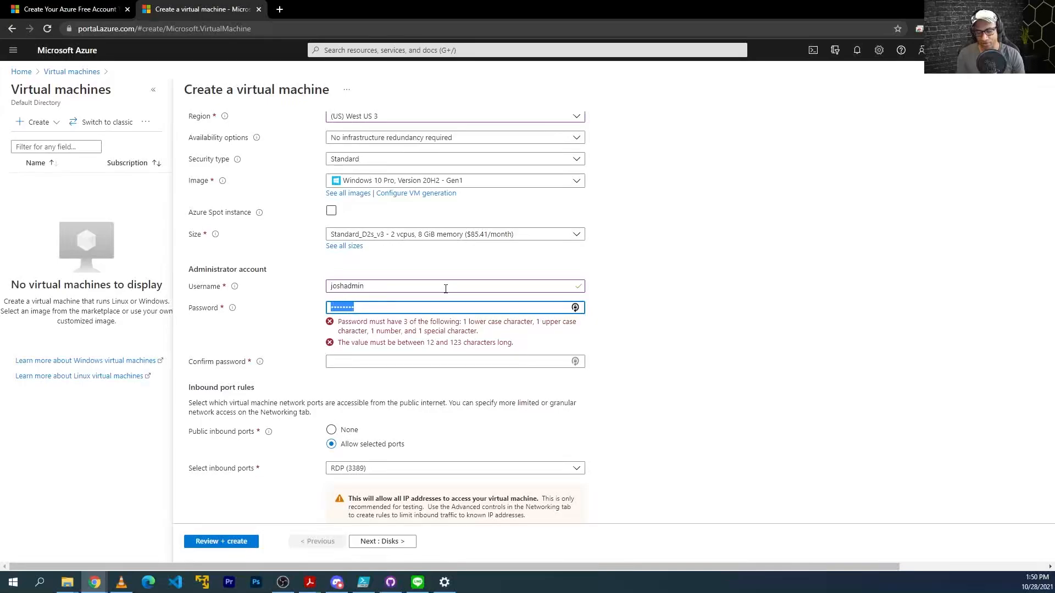
{"action": "type", "text": "••"}
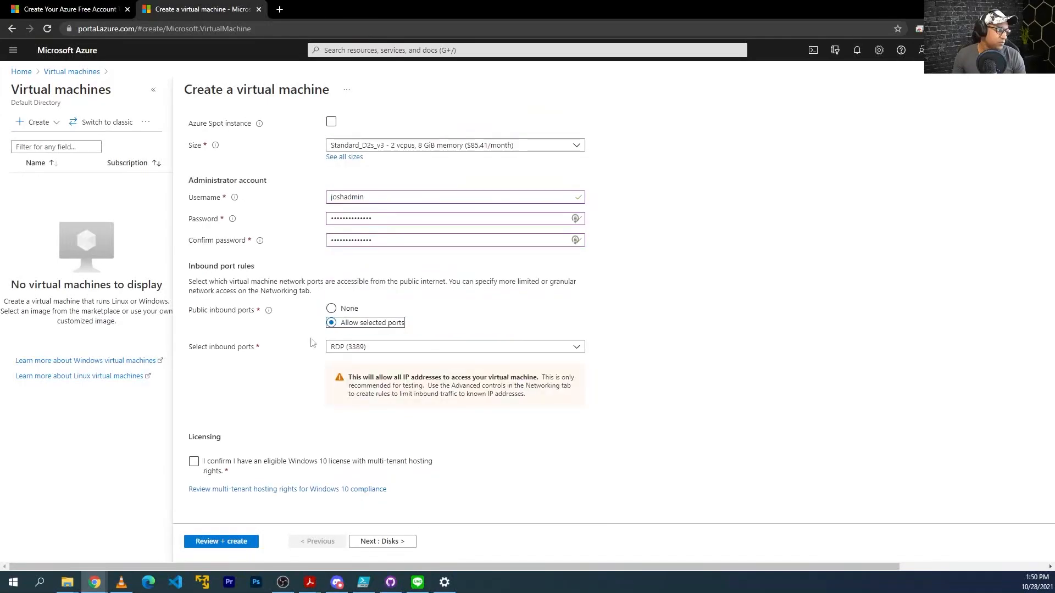
{"action": "left_click", "coordinate": [194, 462]}
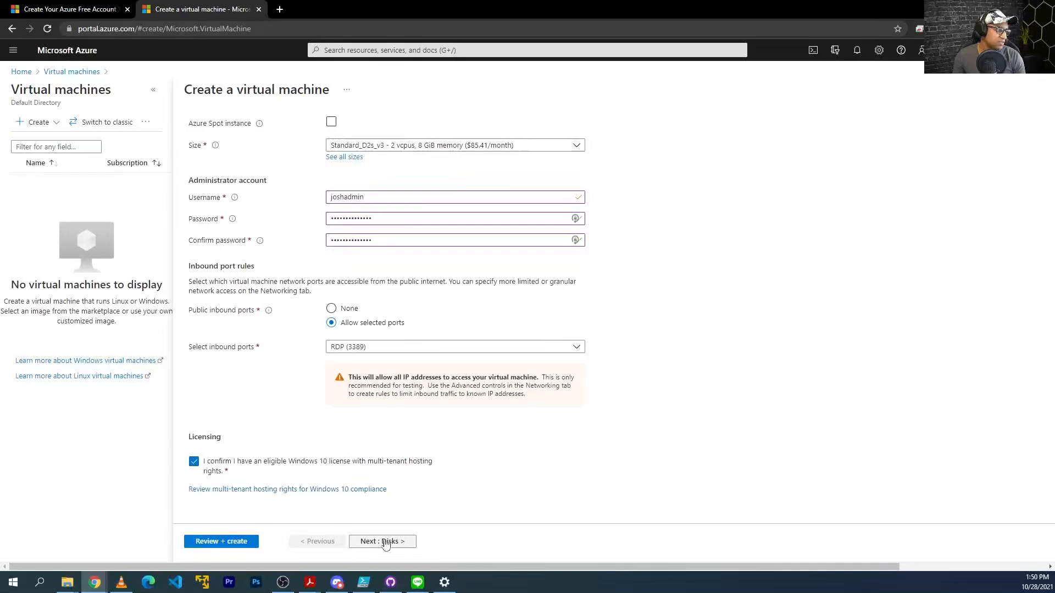
{"action": "left_click", "coordinate": [383, 541]}
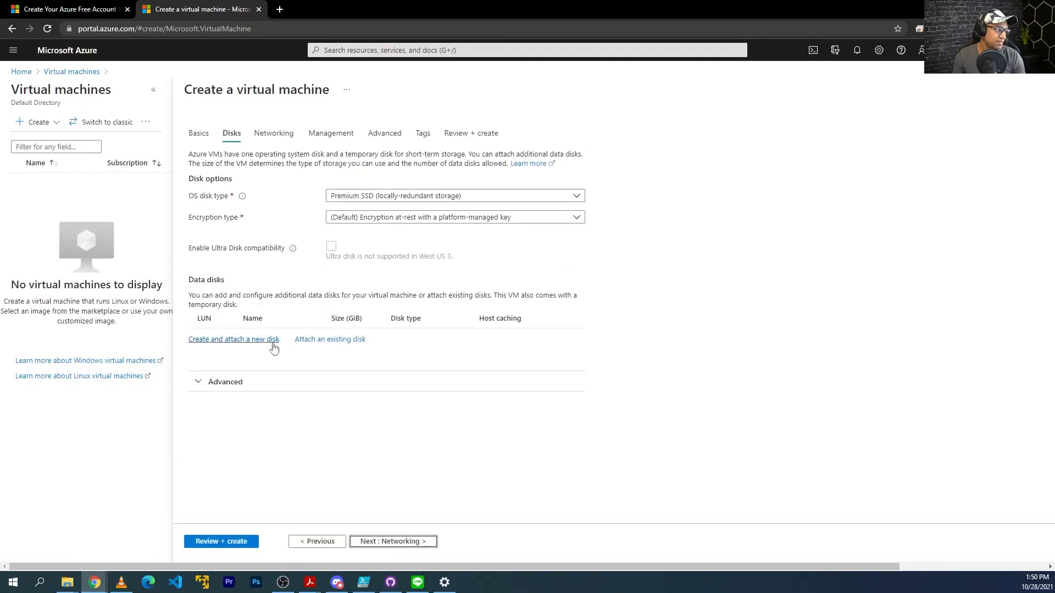
On Networking, set the NIC security group to Advanced and create new group honeypot-vm-nsg.
{"action": "left_click", "coordinate": [414, 541]}
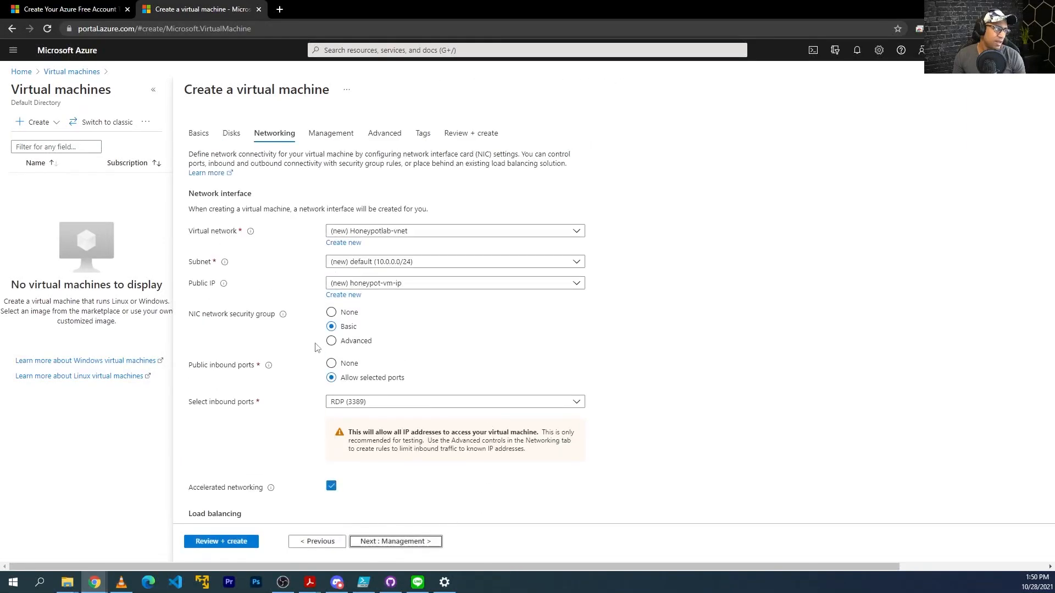
{"action": "left_click_drag", "start_coordinate": [189, 315], "coordinate": [276, 318]}
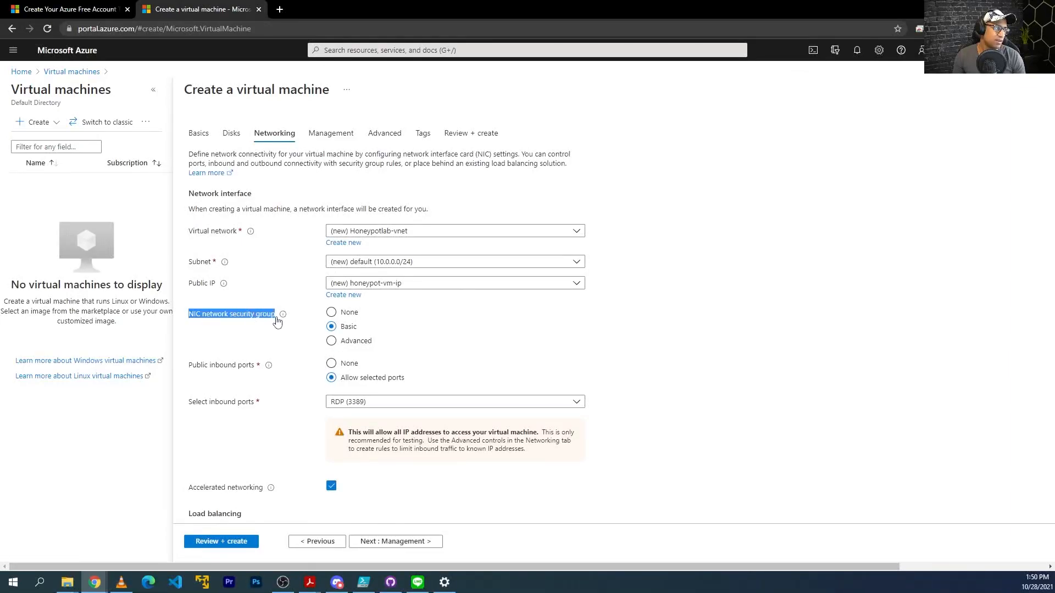
{"action": "double_click", "coordinate": [265, 317]}
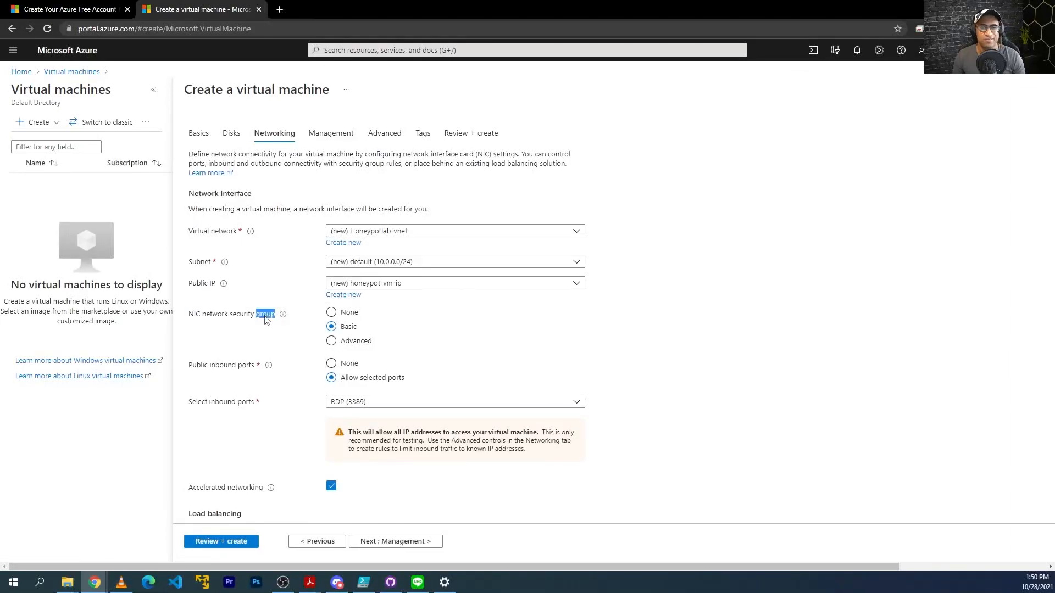
{"action": "triple_click", "coordinate": [265, 319]}
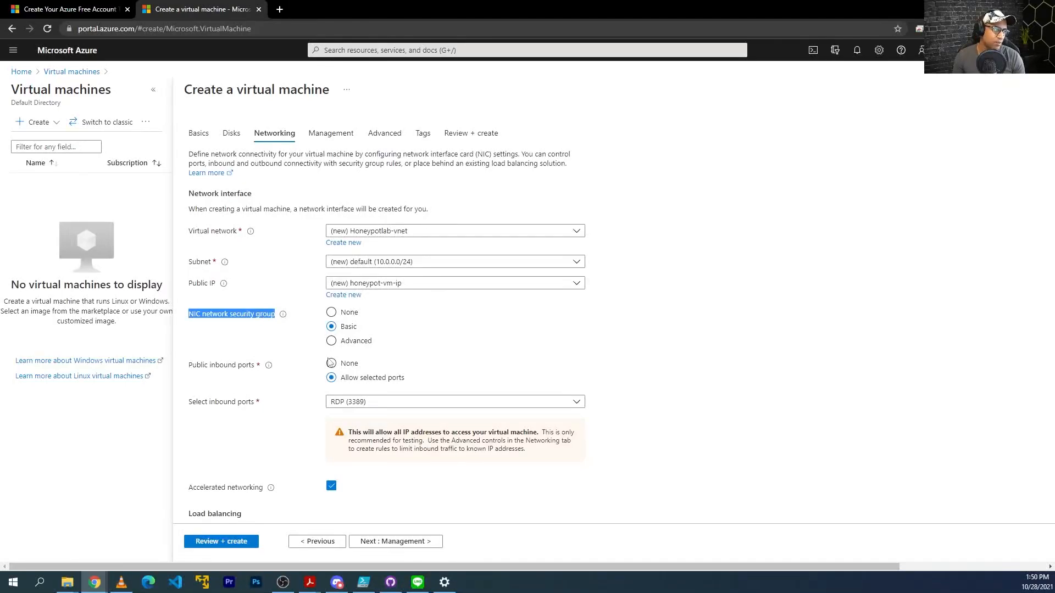
{"action": "left_click", "coordinate": [331, 342]}
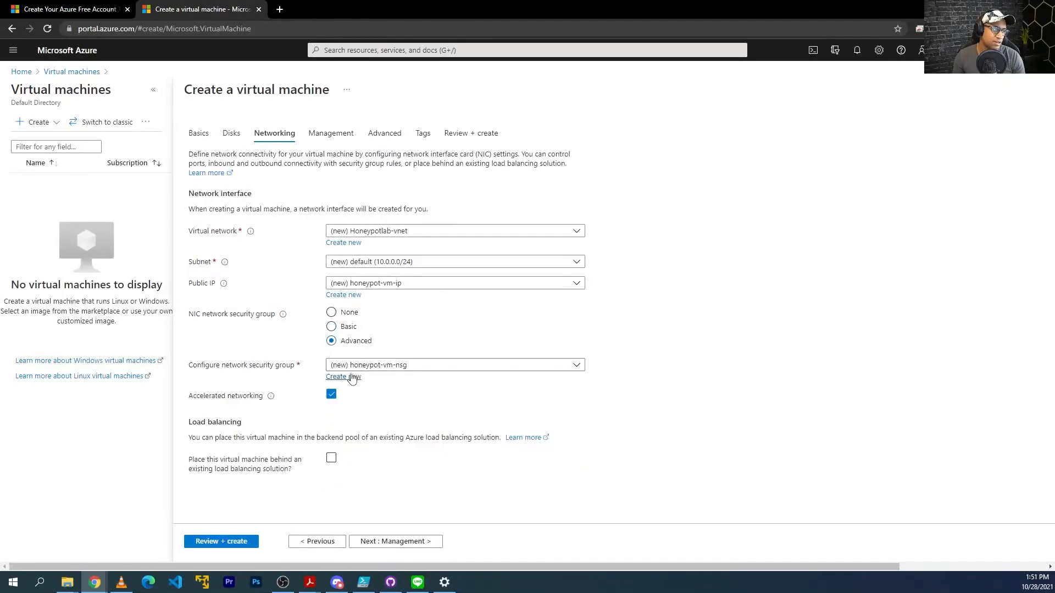
{"action": "left_click", "coordinate": [351, 381]}
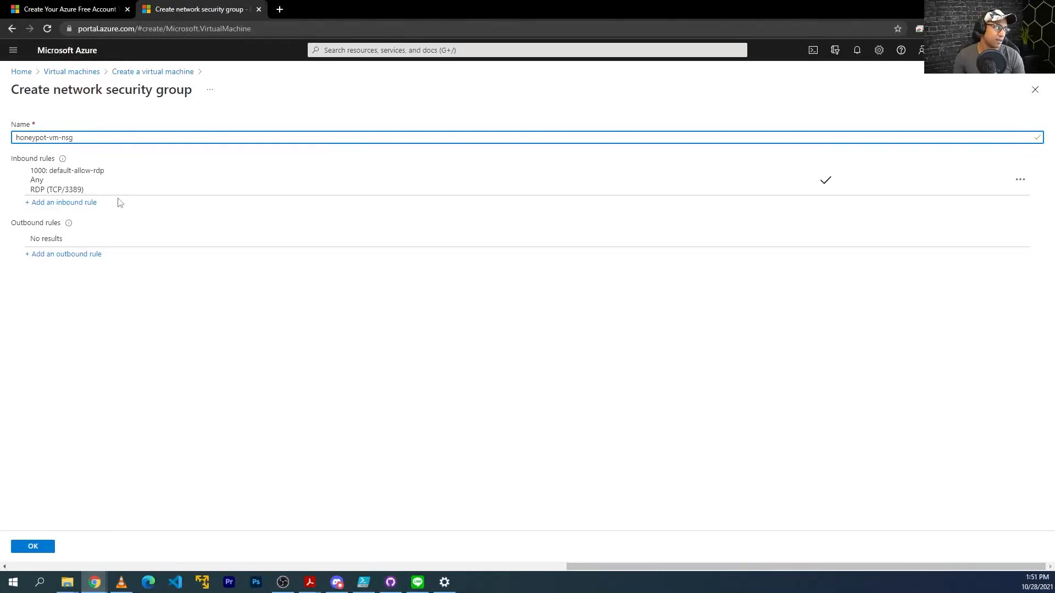
Remove the default-allow-rdp rule and add an inbound rule with destination ports *.
{"action": "left_click", "coordinate": [1020, 181]}
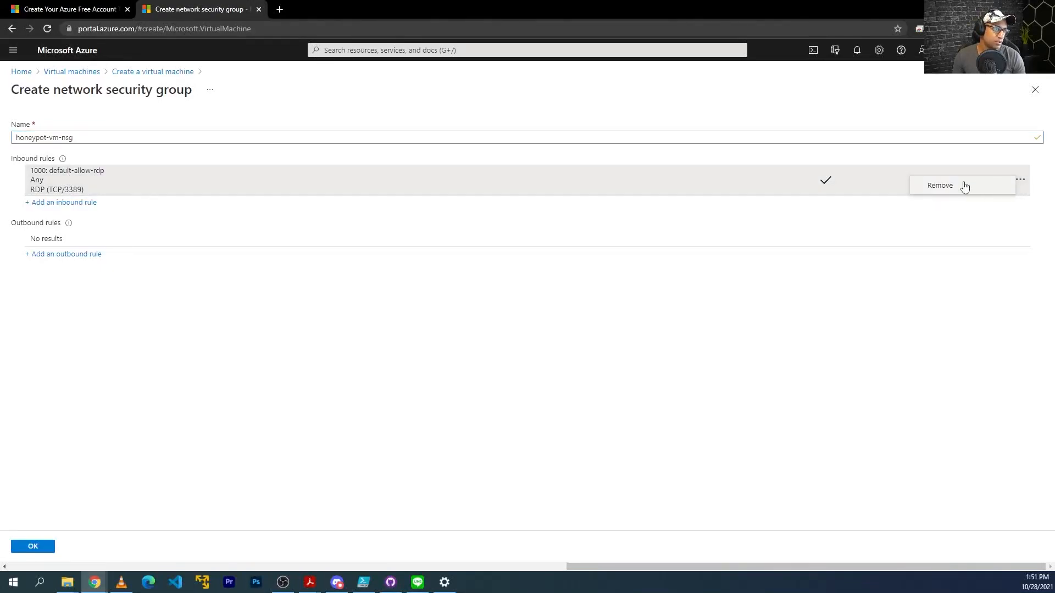
{"action": "left_click", "coordinate": [950, 187]}
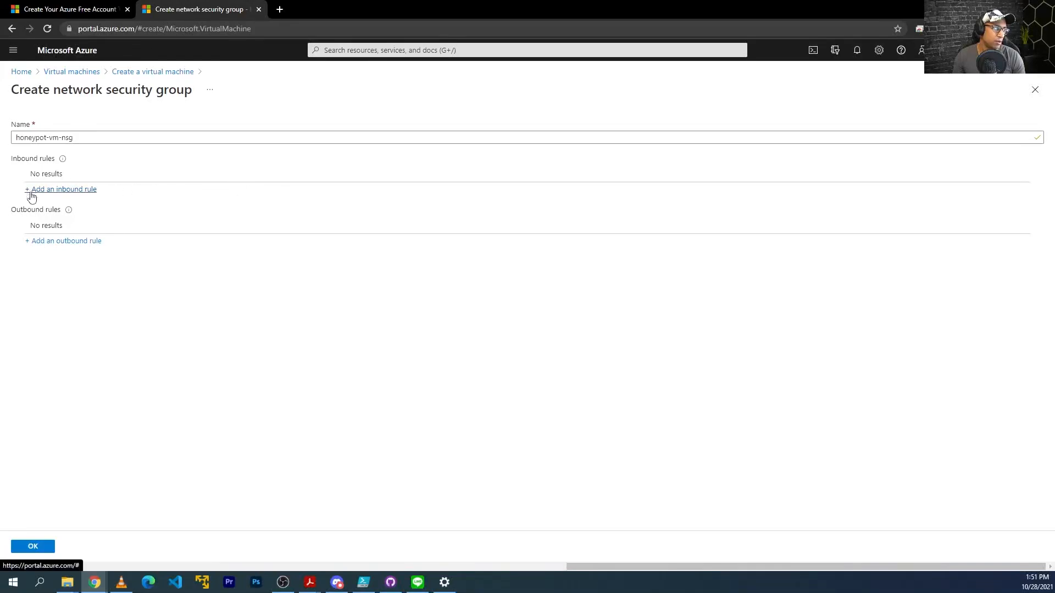
{"action": "left_click", "coordinate": [55, 192]}
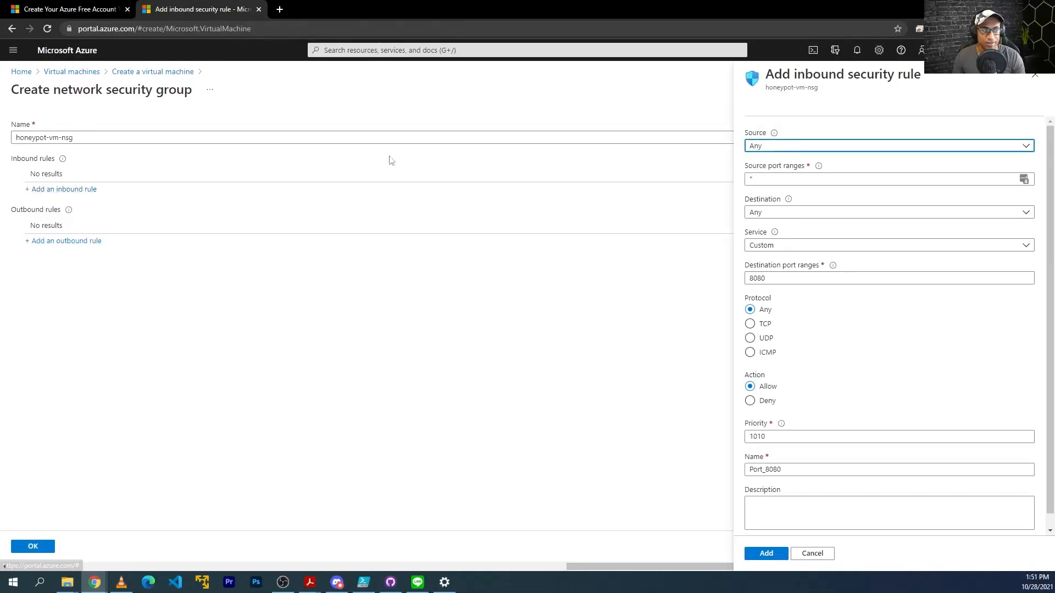
{"action": "left_click", "coordinate": [791, 274]}
{"action": "key", "text": "ctrl+a"}
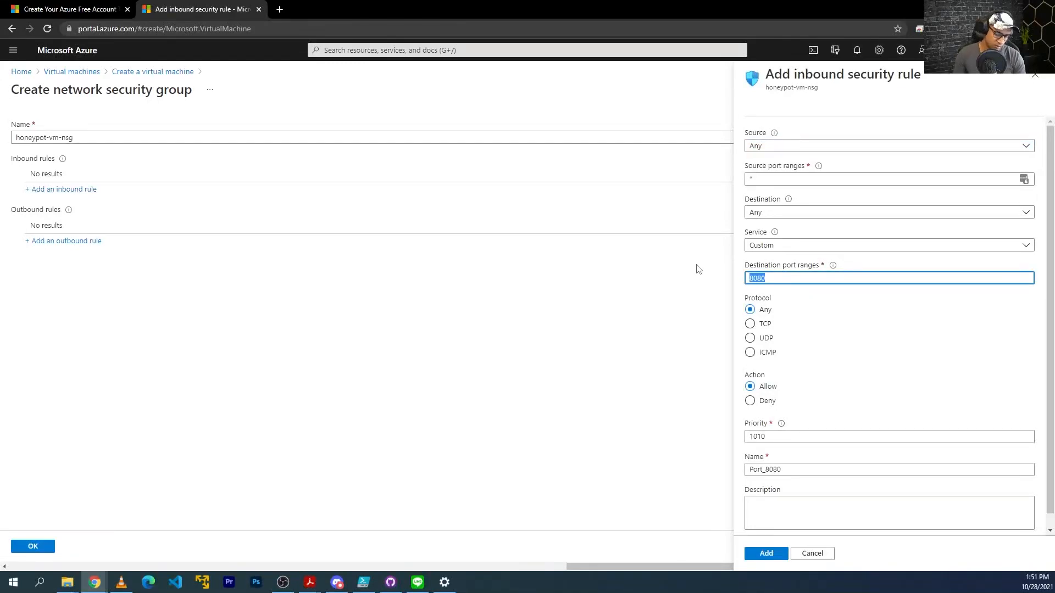
{"action": "type", "text": "*"}
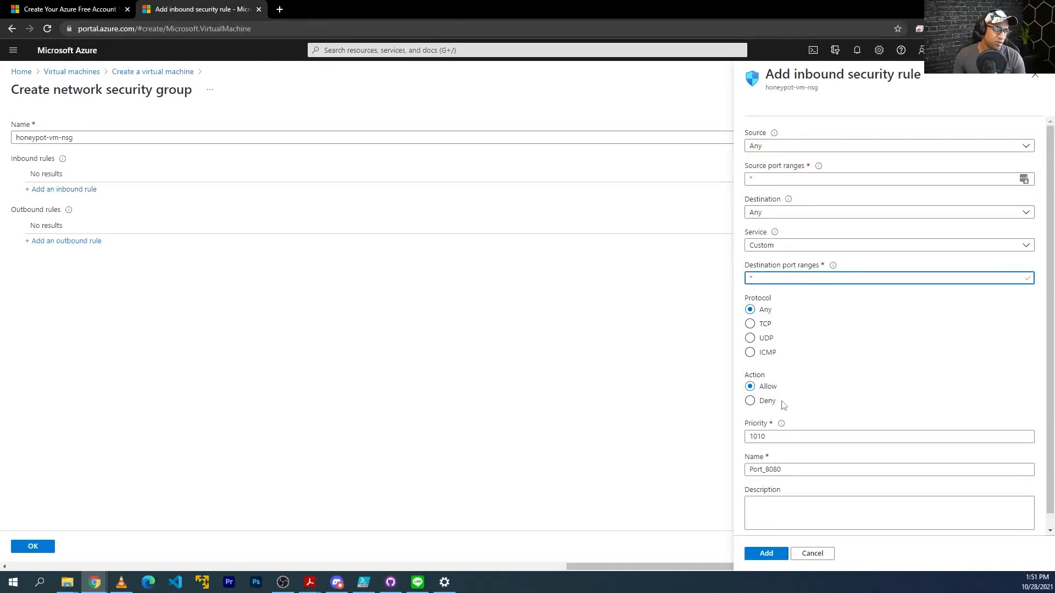
{"action": "left_click", "coordinate": [761, 388]}
Give the new rule priority 100 and name DANGER_ANY_IN, then add it.
{"action": "left_click", "coordinate": [782, 439]}
{"action": "key", "text": "ctrl+a"}
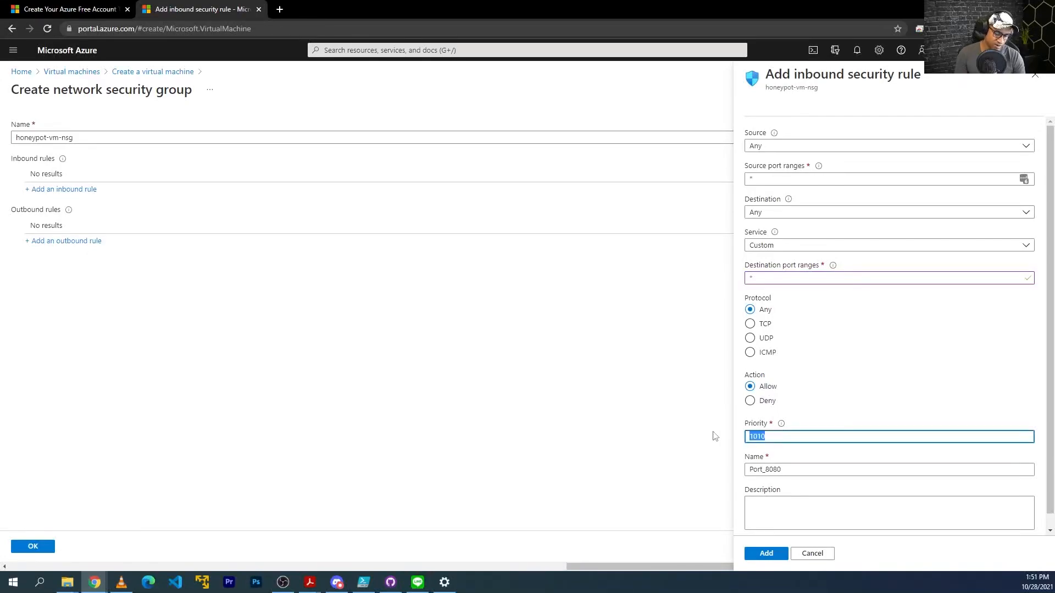
{"action": "type", "text": "1"}
{"action": "key", "text": "Tab"}
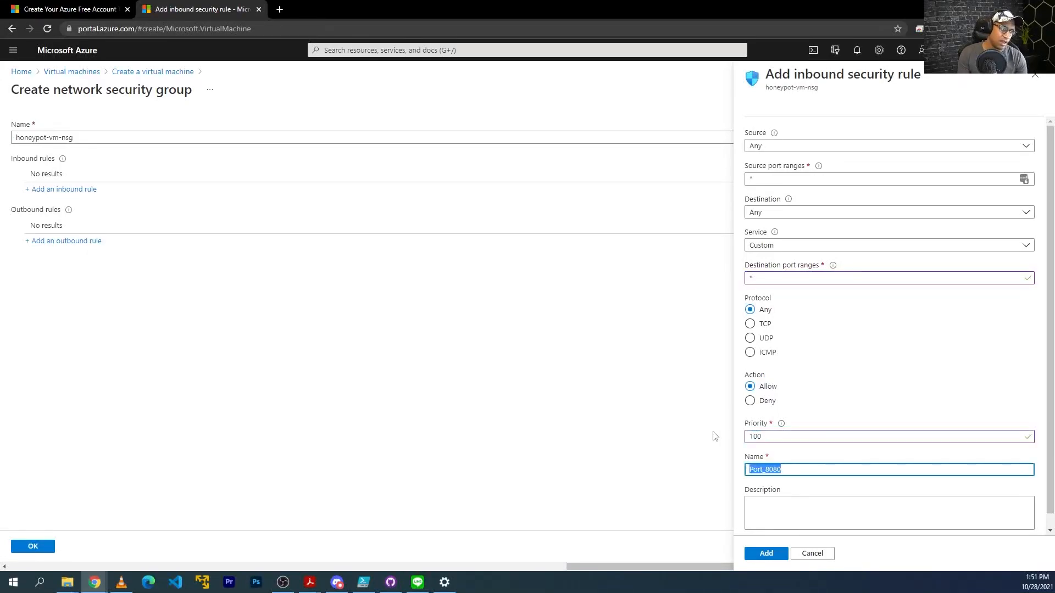
{"action": "type", "text": "DANGER_ANY_IN"}
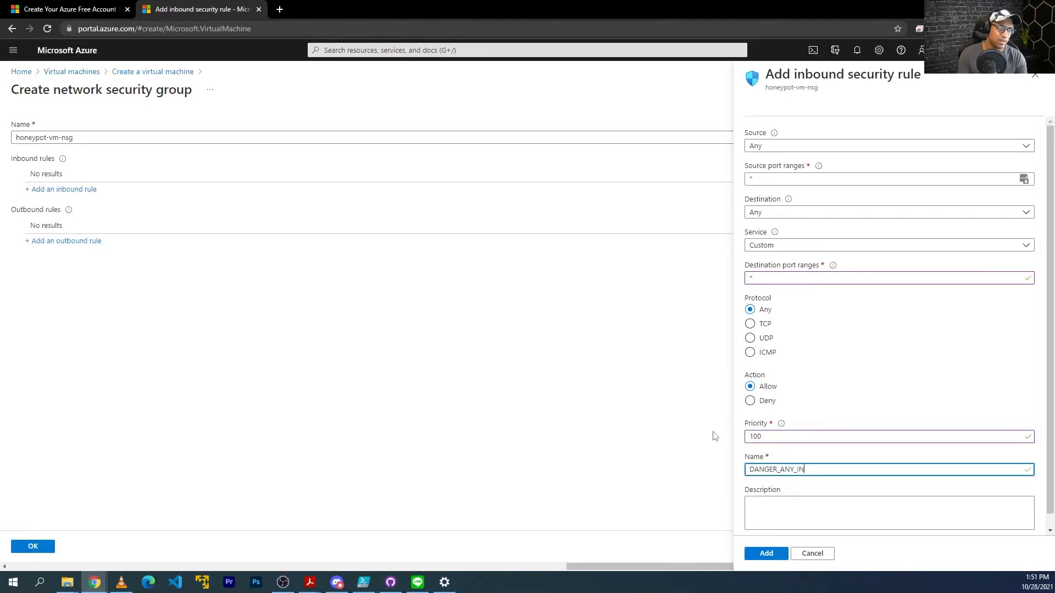
{"action": "left_click", "coordinate": [779, 555]}
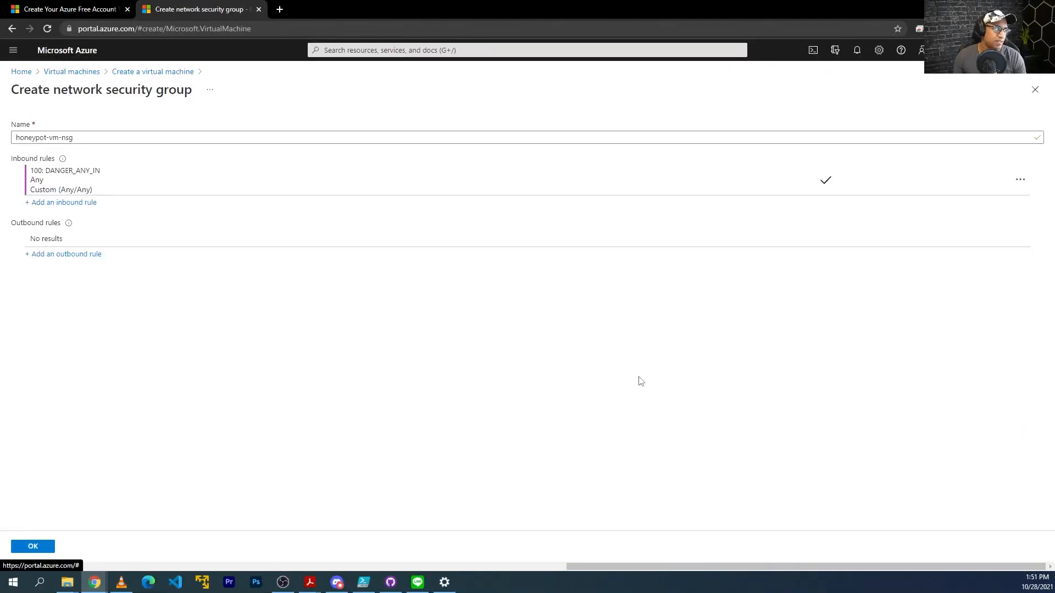
Save honeypot-vm-nsg, review the settings, and create the honeypot-vm virtual machine.
{"action": "left_click", "coordinate": [33, 547]}
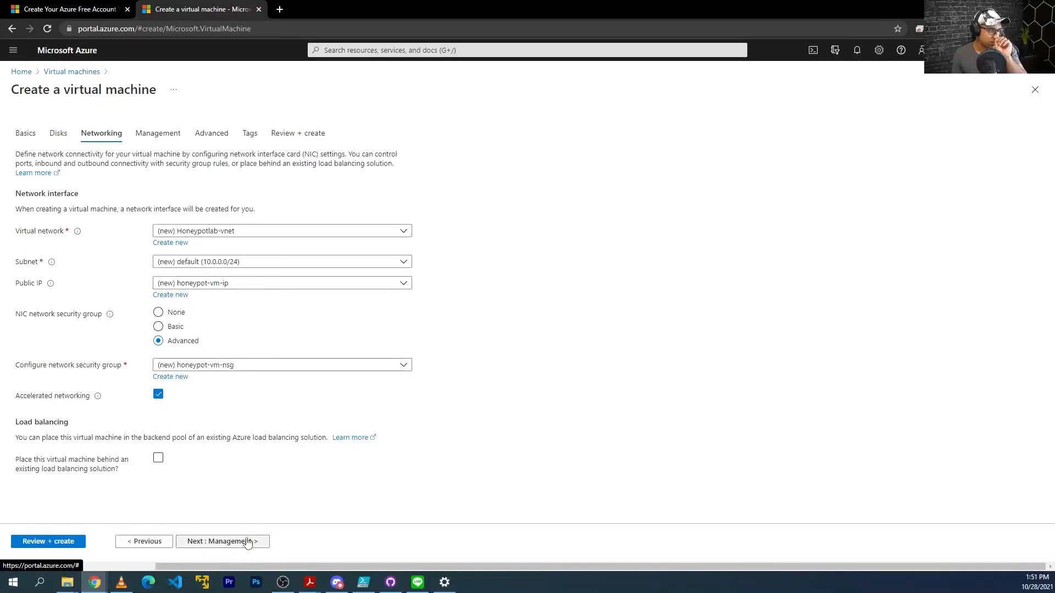
{"action": "left_click", "coordinate": [52, 543]}
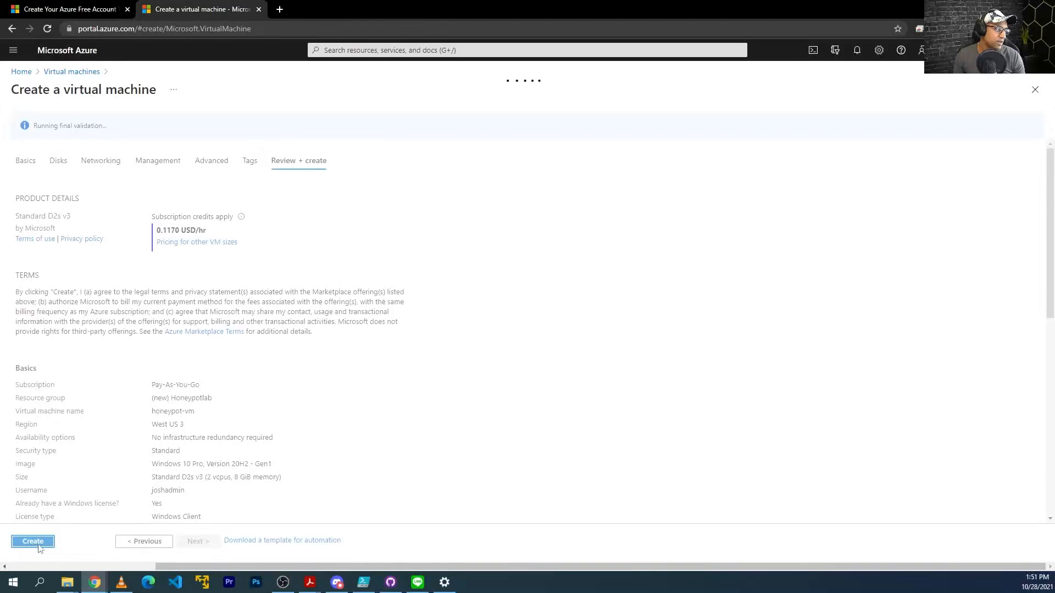
{"action": "left_click", "coordinate": [38, 544]}
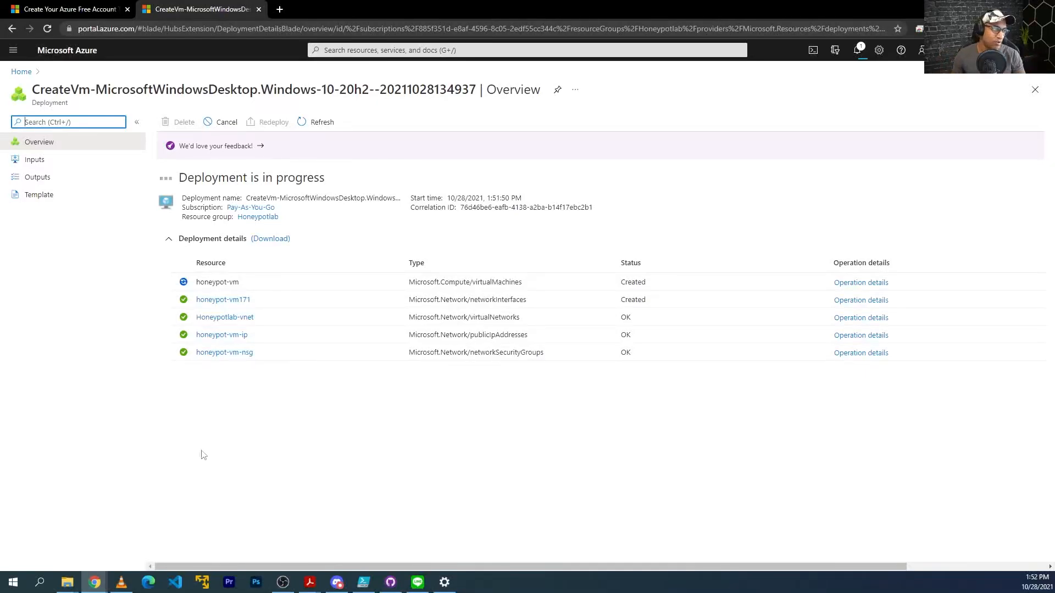
{"action": "left_click_drag", "start_coordinate": [487, 413], "coordinate": [207, 168]}
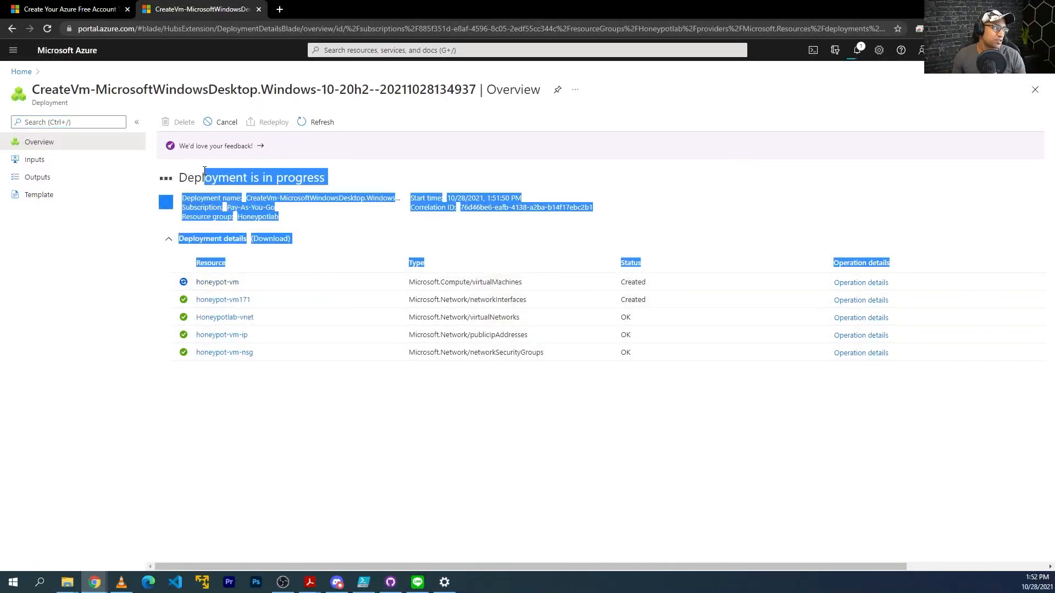
{"action": "double_click", "coordinate": [204, 172]}
{"action": "left_click", "coordinate": [360, 50]}
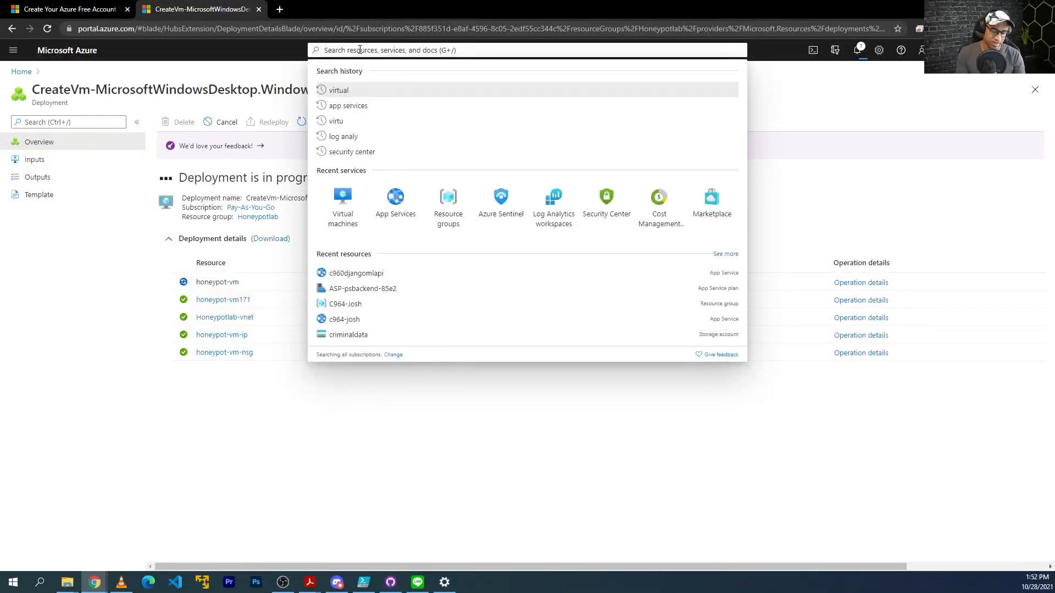
Open Log Analytics workspaces via search 'log analytics' and begin creating a new workspace.
{"action": "type", "text": "log alya"}
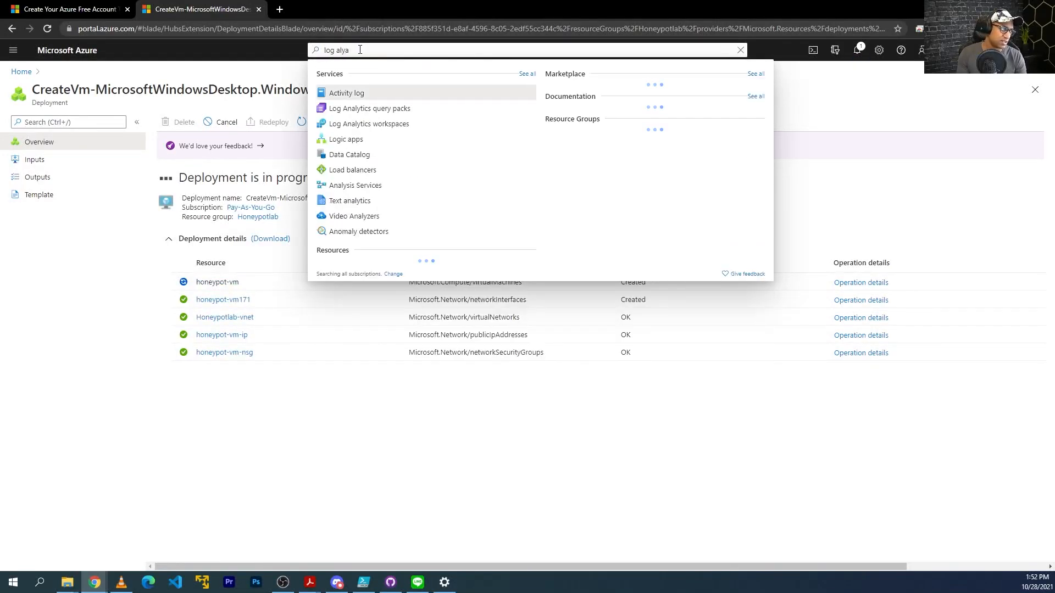
{"action": "left_click", "coordinate": [377, 124]}
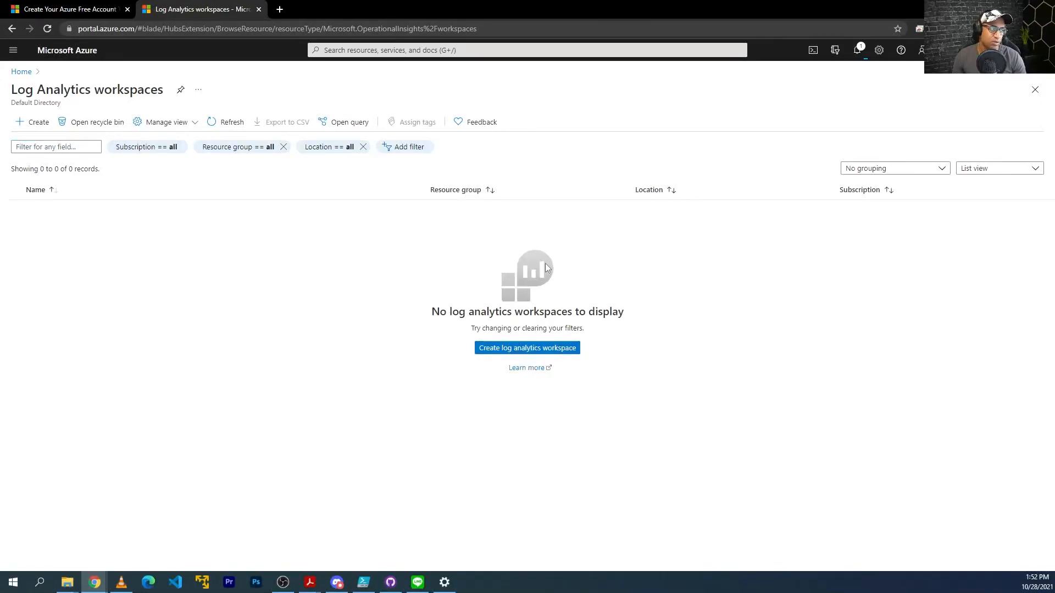
{"action": "left_click_drag", "start_coordinate": [428, 268], "coordinate": [603, 336]}
{"action": "left_click", "coordinate": [602, 336]}
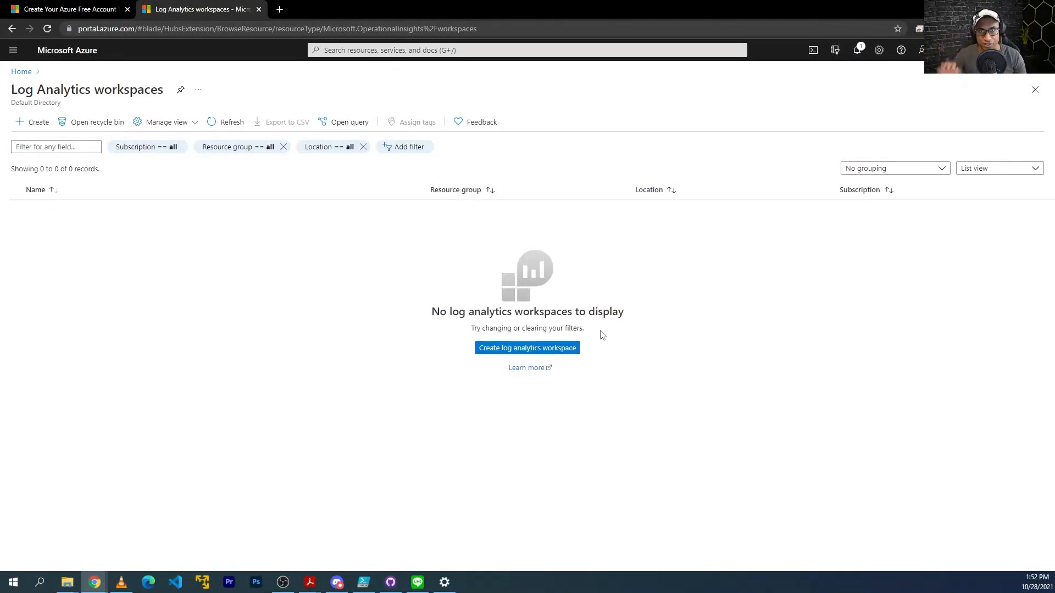
{"action": "left_click_drag", "start_coordinate": [470, 328], "coordinate": [537, 329]}
{"action": "left_click", "coordinate": [532, 328]}
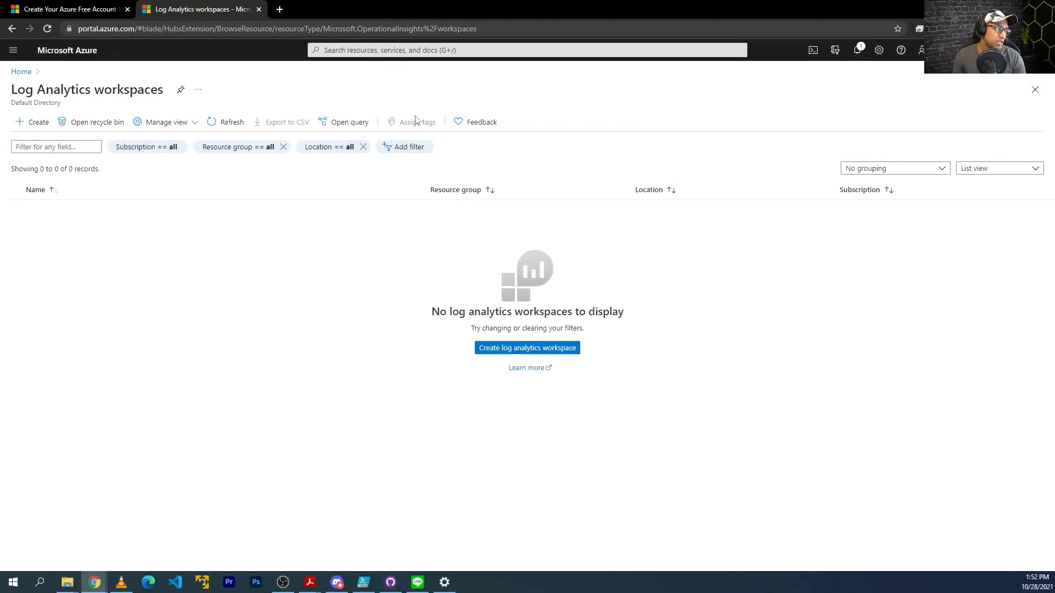
{"action": "left_click", "coordinate": [508, 350]}
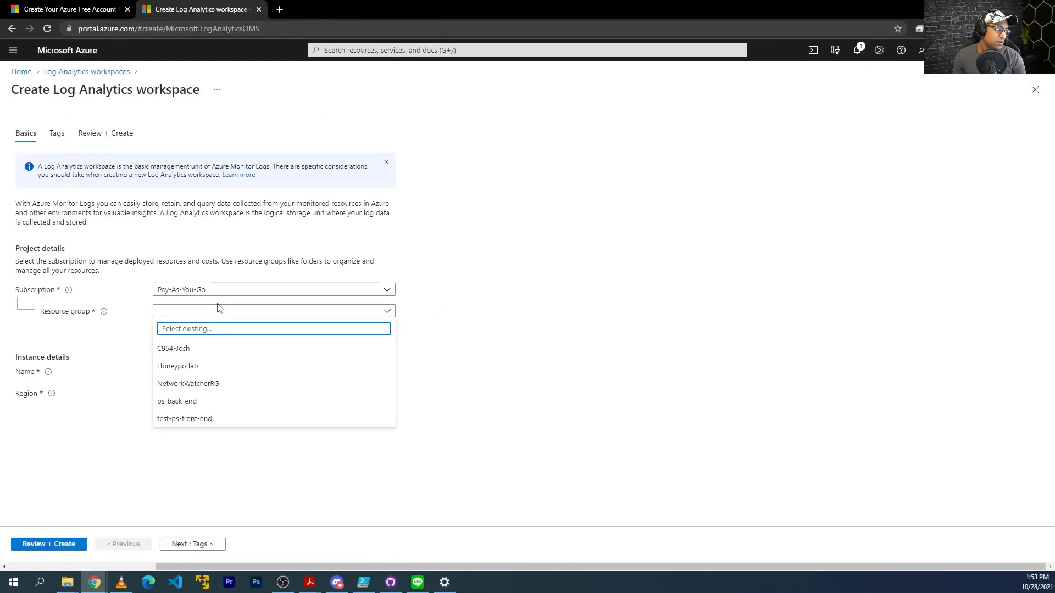
Set workspace law-honeypot1 in Honeypotlab, region West US 2, and proceed to Review + Create.
{"action": "left_click", "coordinate": [188, 367]}
{"action": "left_click", "coordinate": [197, 371]}
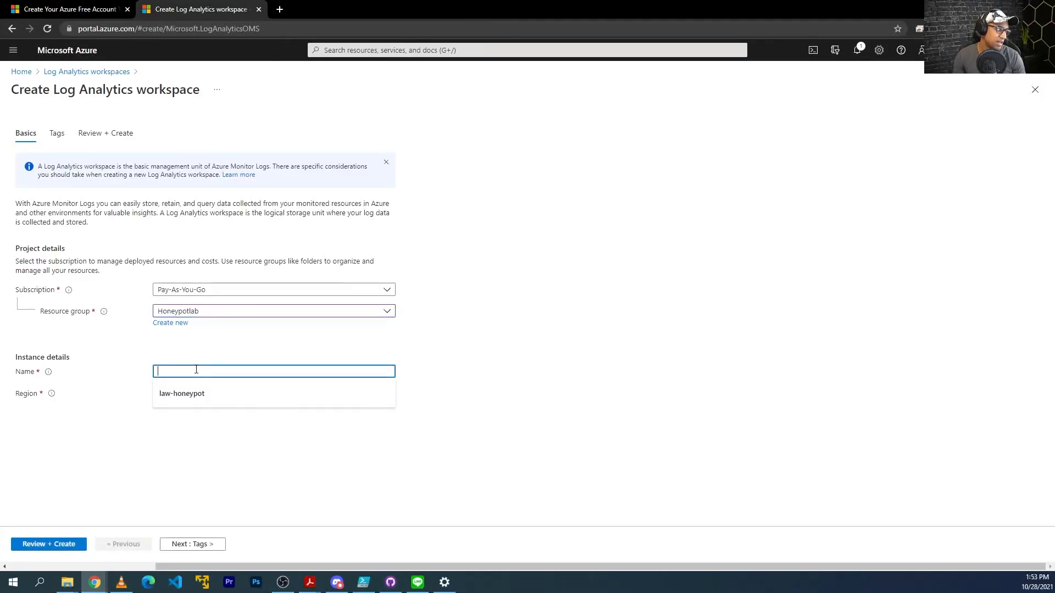
{"action": "type", "text": "law-honeypot"}
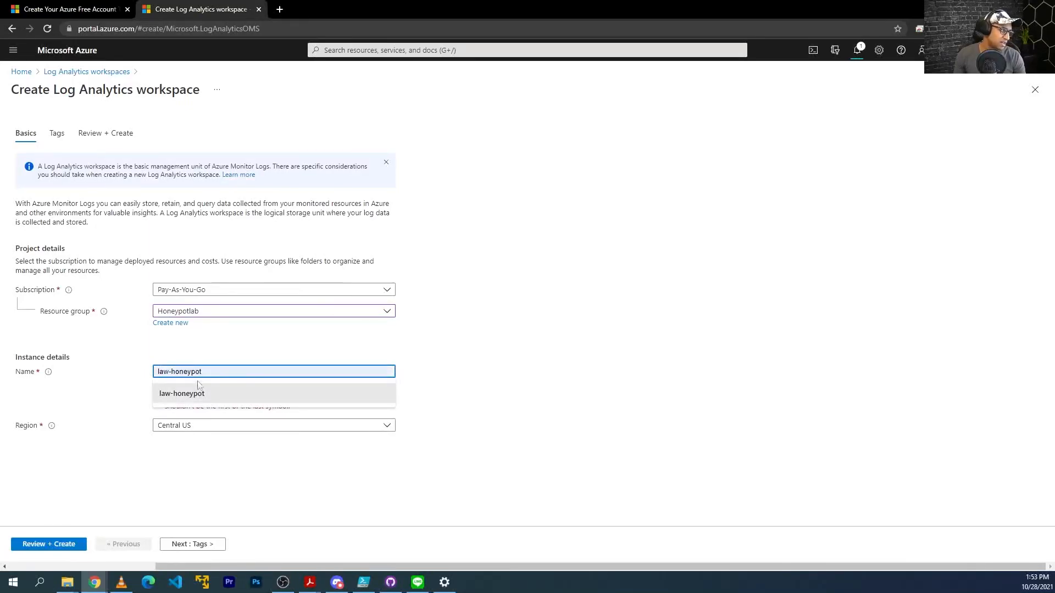
{"action": "left_click", "coordinate": [200, 390]}
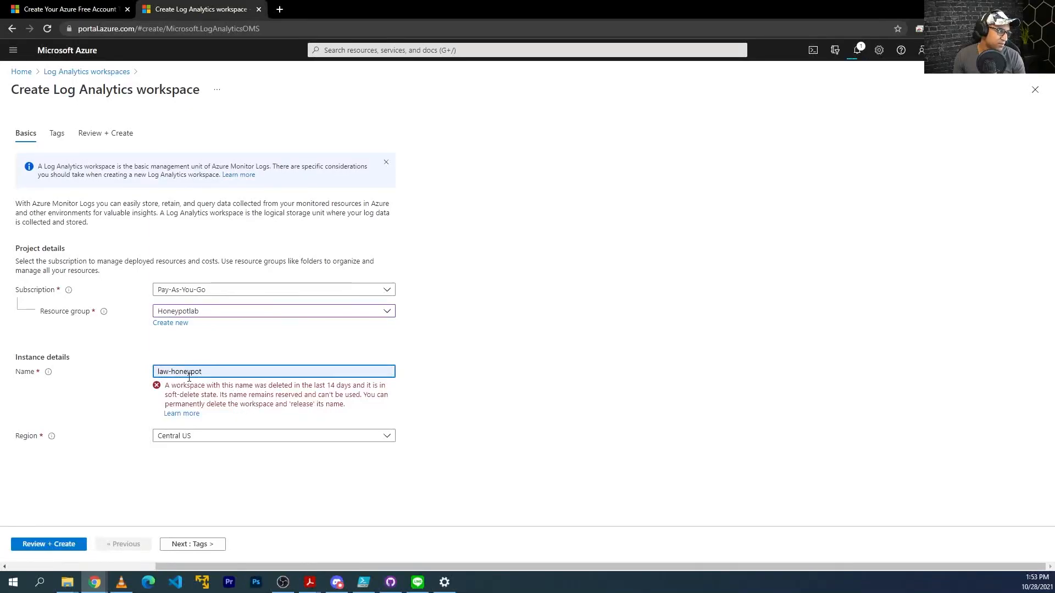
{"action": "type", "text": "1"}
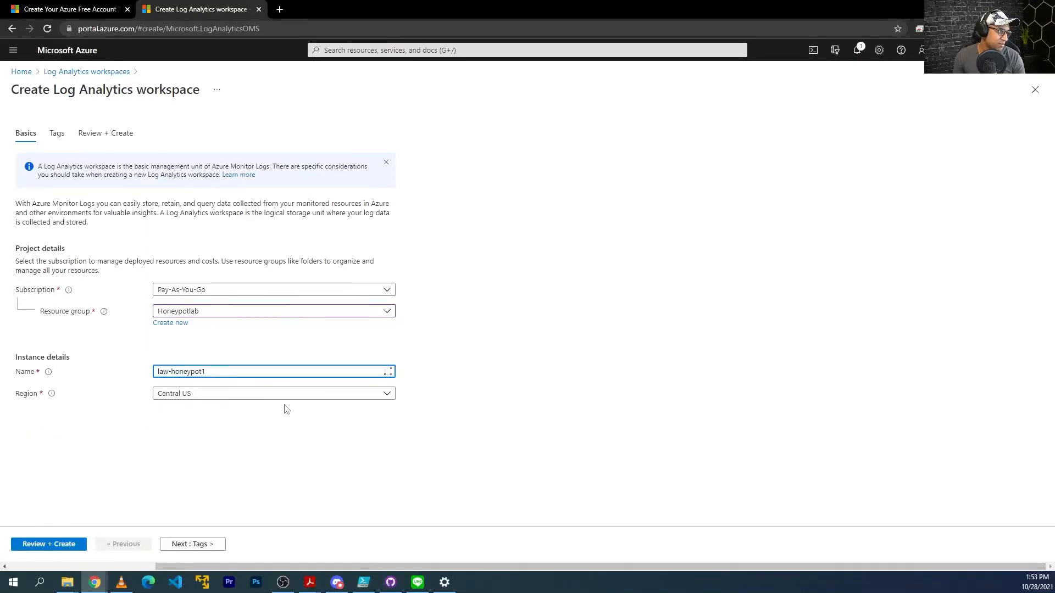
{"action": "left_click", "coordinate": [309, 395]}
{"action": "type", "text": "west"}
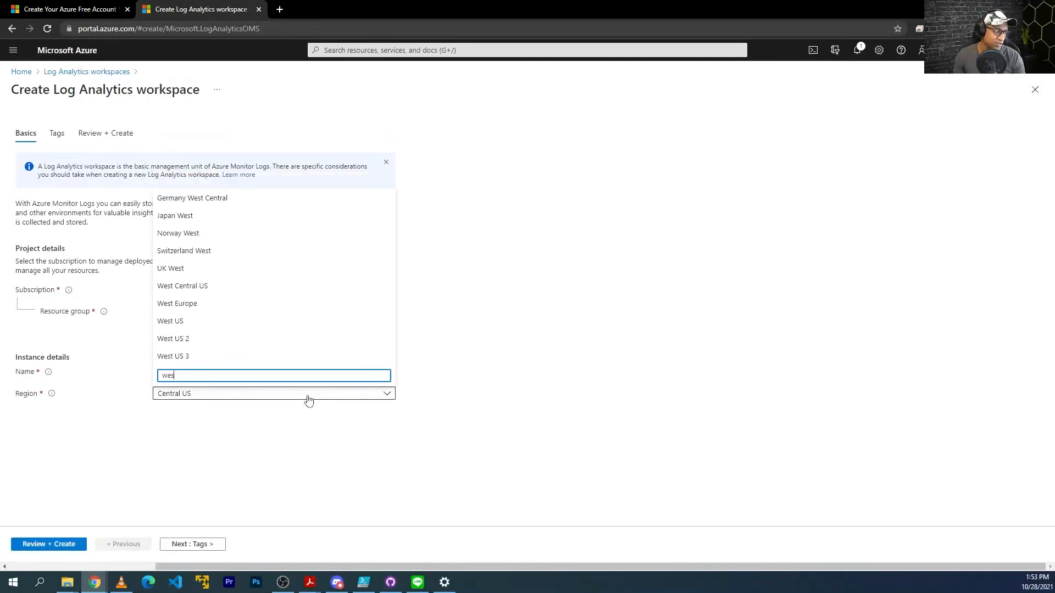
{"action": "left_click", "coordinate": [204, 340]}
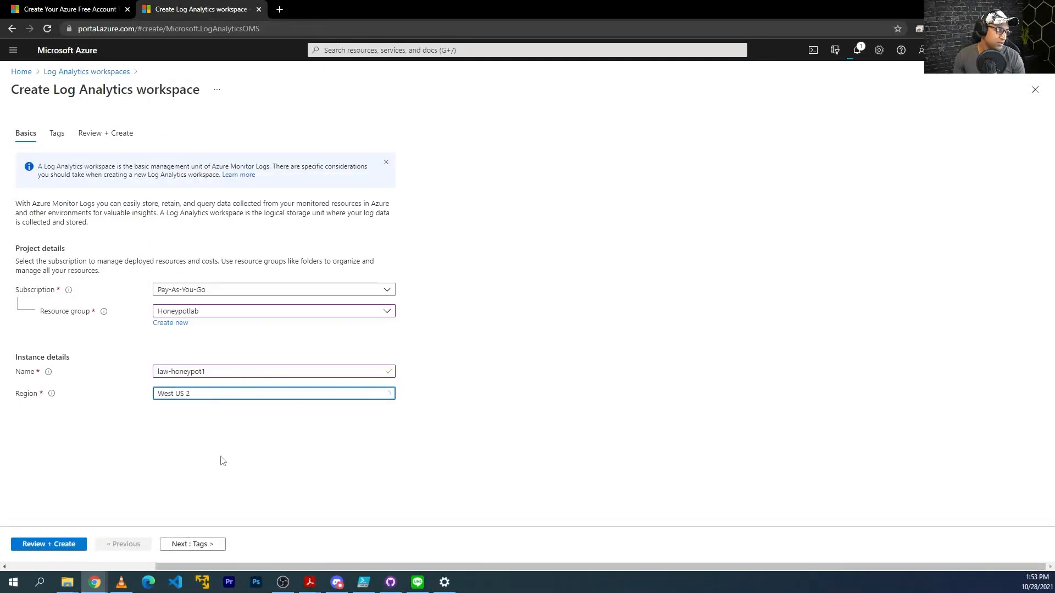
{"action": "left_click", "coordinate": [60, 545]}
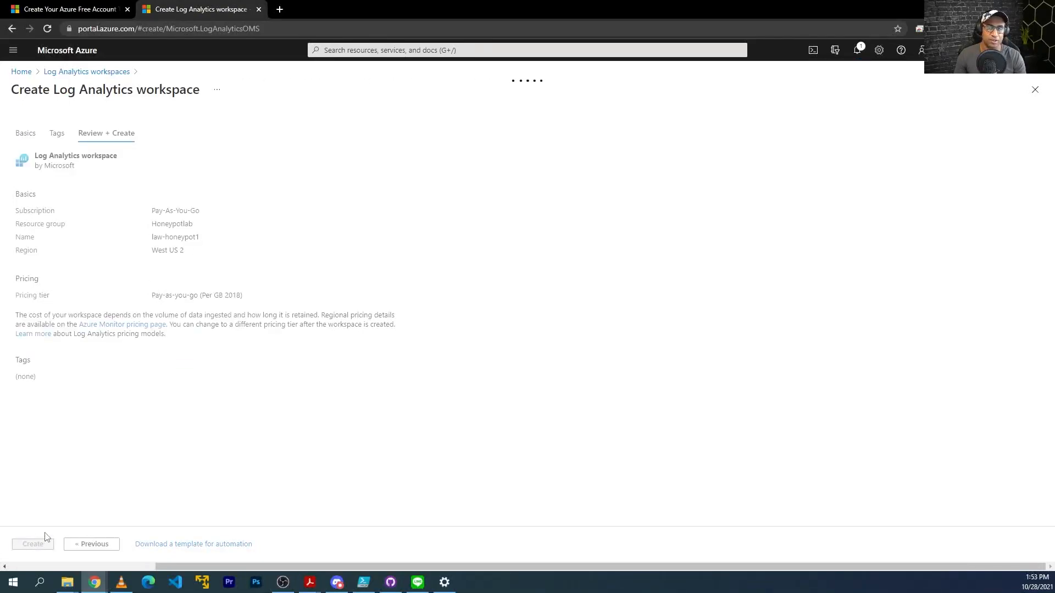
Open Security Center's Pricing & settings for the law-honeypot1 workspace.
{"action": "left_click", "coordinate": [400, 50]}
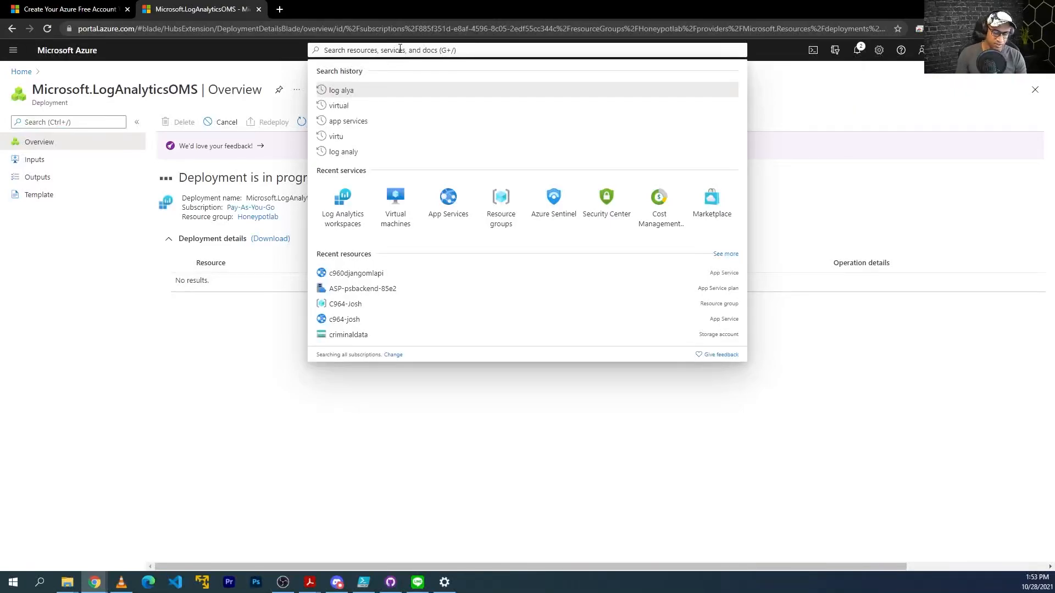
{"action": "type", "text": "security"}
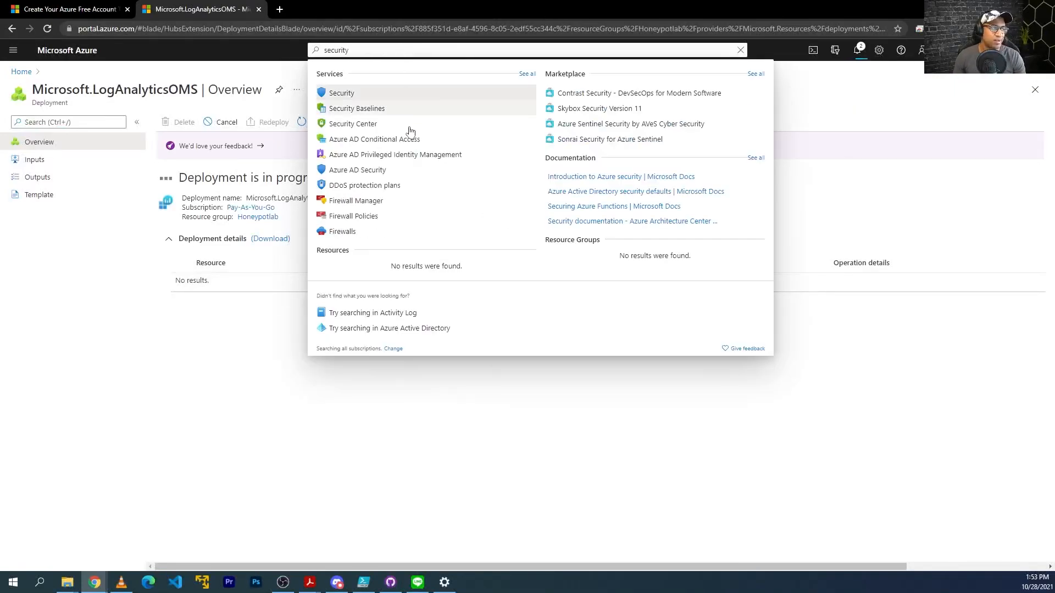
{"action": "left_click", "coordinate": [350, 124]}
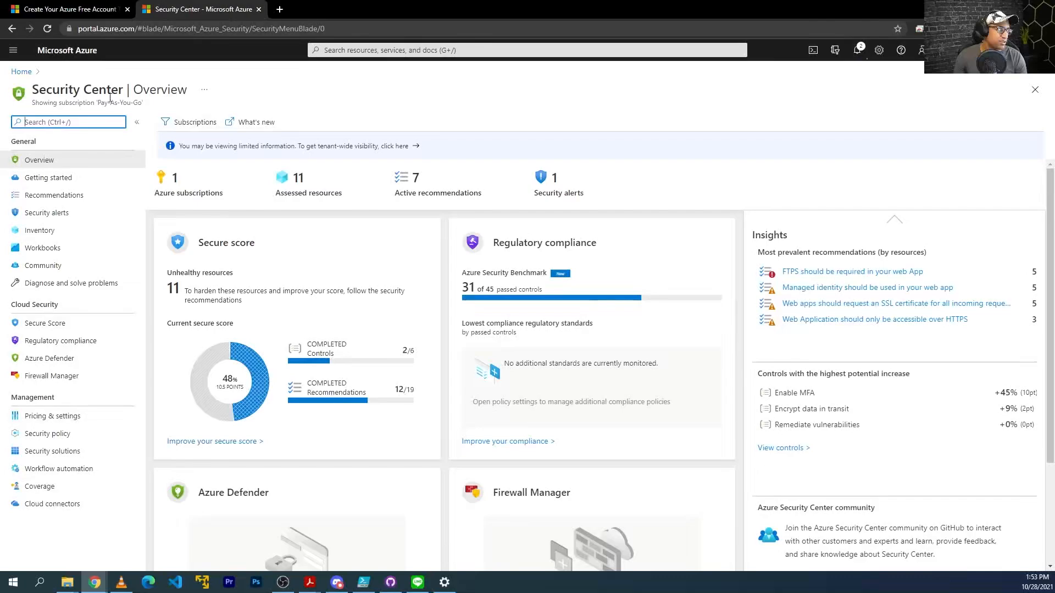
{"action": "left_click", "coordinate": [66, 416]}
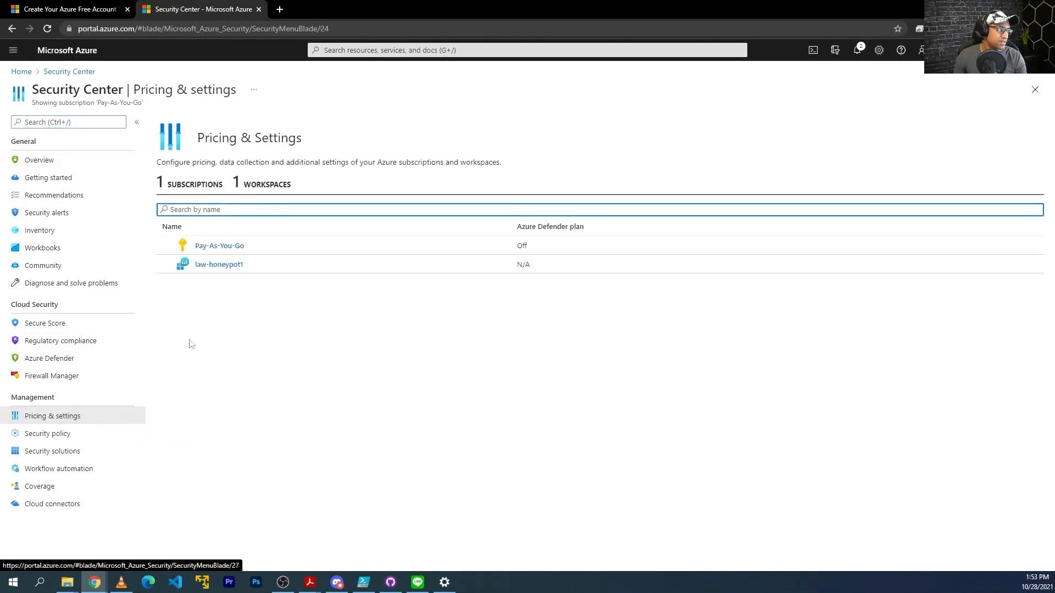
{"action": "left_click", "coordinate": [226, 268]}
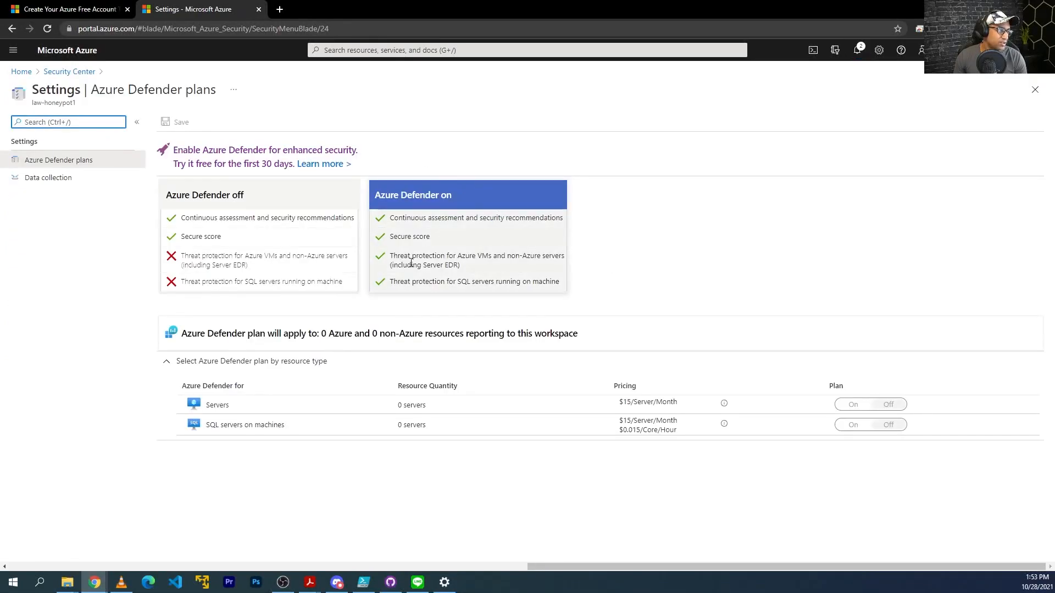
Turn Azure Defender on with SQL servers off, and set data collection to All Events.
{"action": "left_click", "coordinate": [411, 263]}
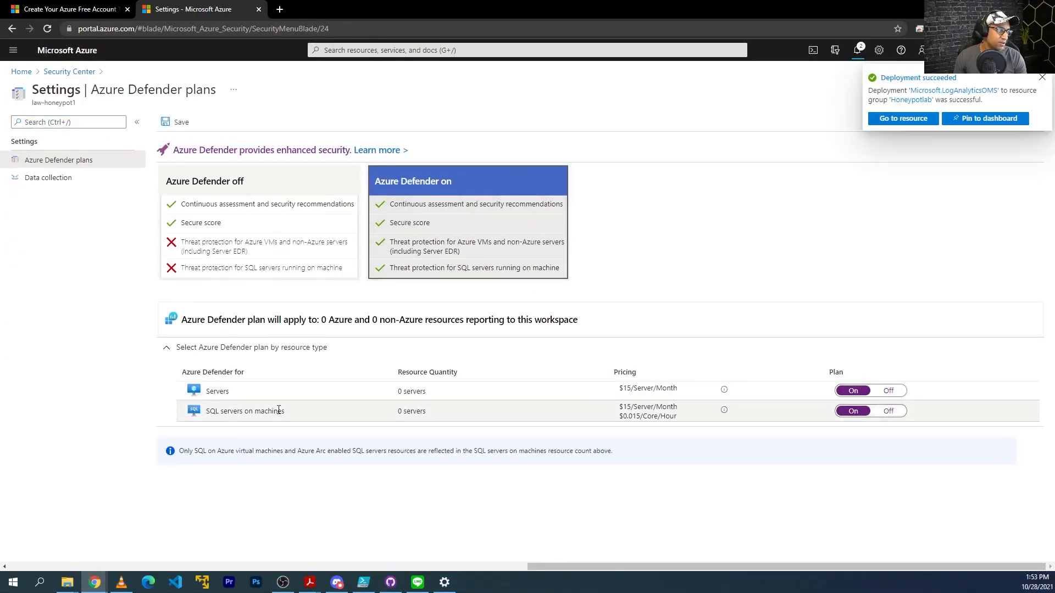
{"action": "left_click", "coordinate": [884, 412]}
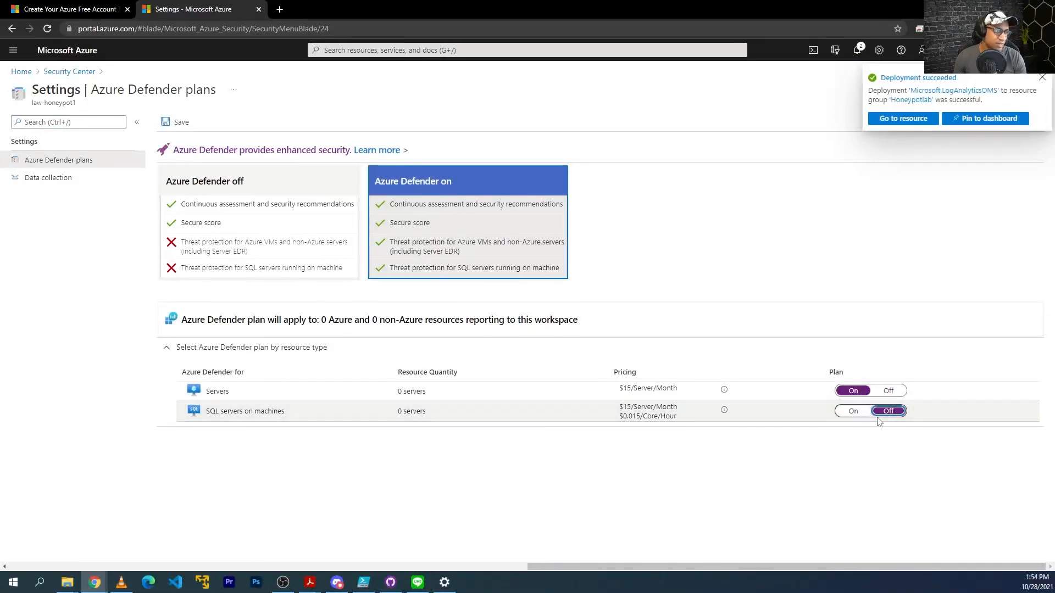
{"action": "left_click", "coordinate": [178, 122]}
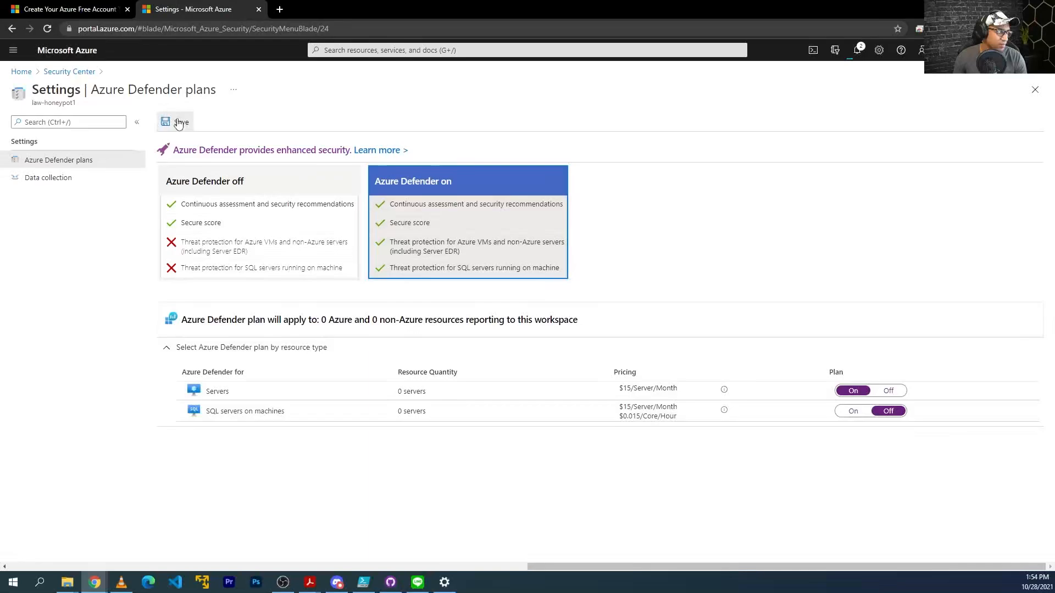
{"action": "left_click", "coordinate": [66, 181]}
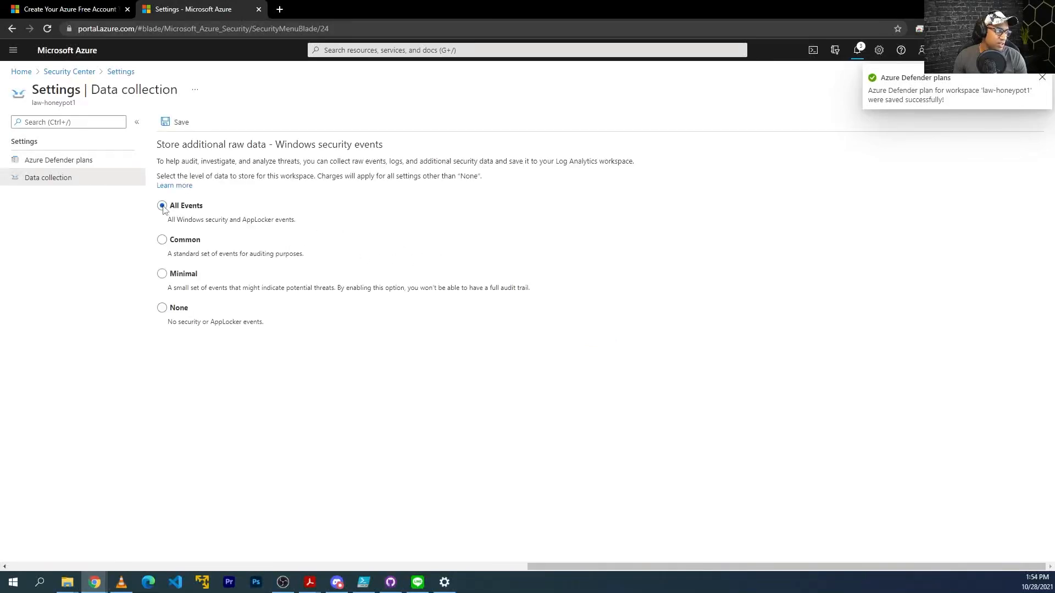
{"action": "left_click", "coordinate": [186, 125]}
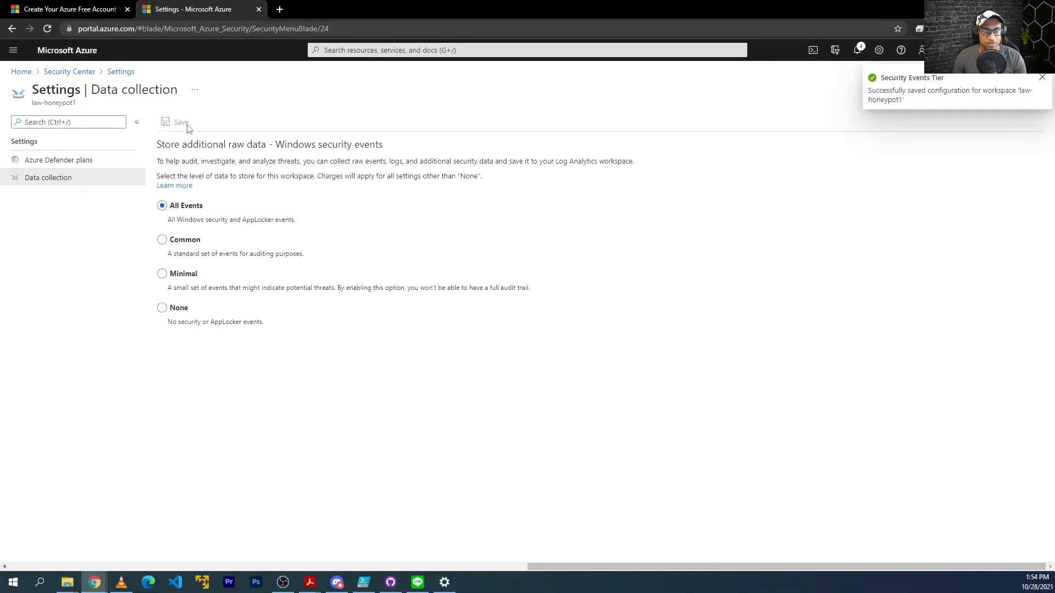
{"action": "left_click", "coordinate": [381, 50]}
{"action": "type", "text": "log analy"}
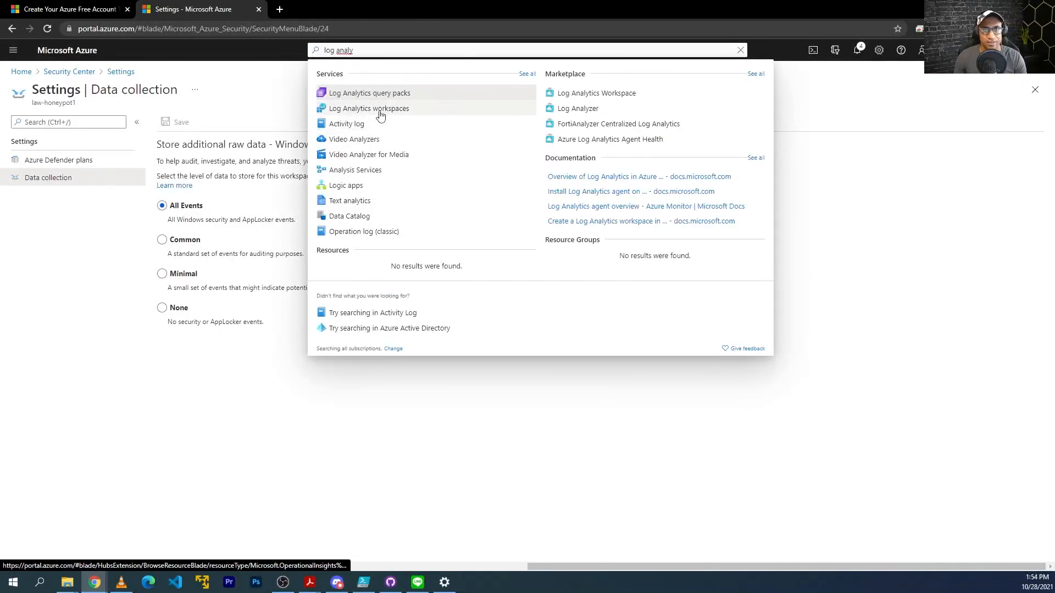
From law-honeypot1's Virtual machines list, connect honeypot-vm to the workspace.
{"action": "left_click", "coordinate": [382, 110]}
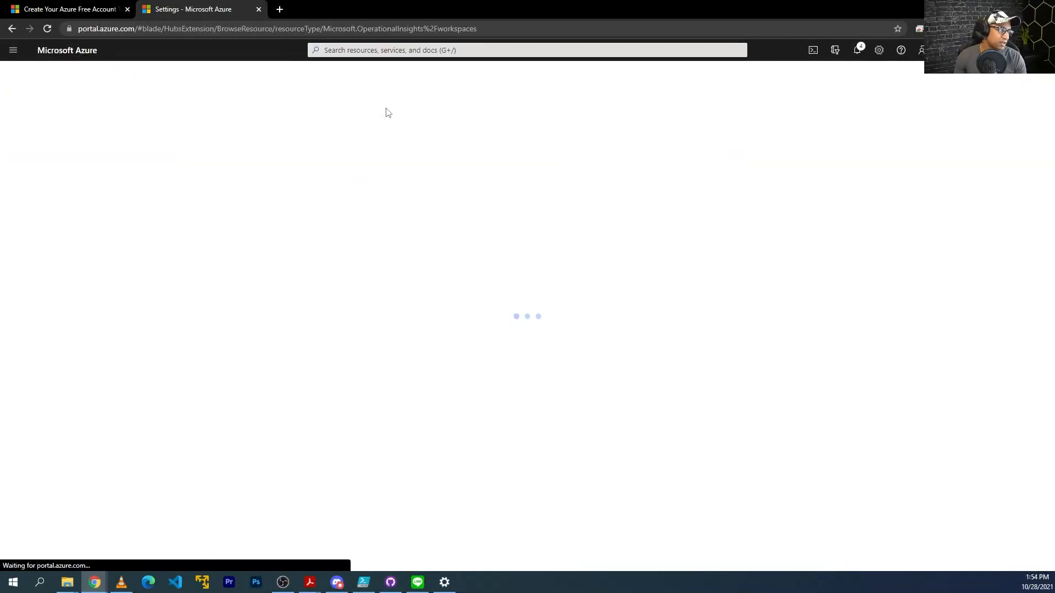
{"action": "left_click", "coordinate": [65, 211]}
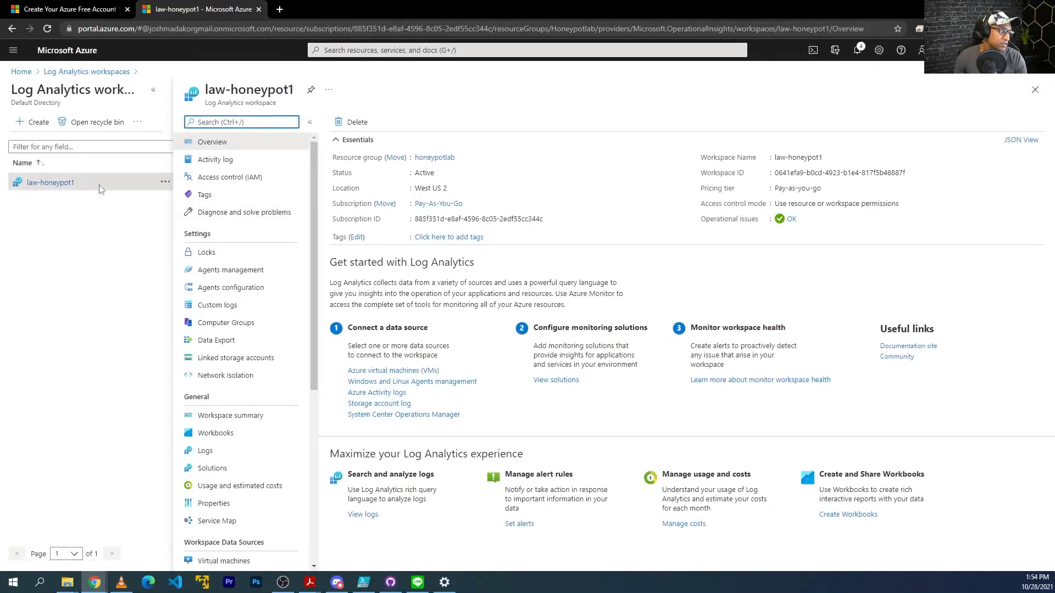
{"action": "scroll", "coordinate": [255, 297], "scroll_direction": "down", "scroll_amount": 3}
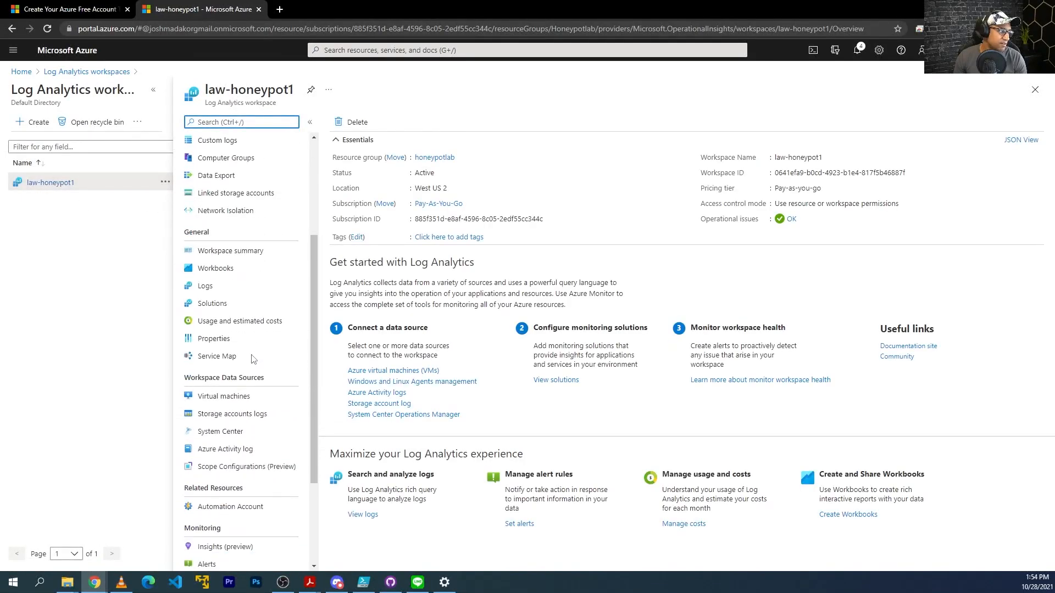
{"action": "left_click", "coordinate": [239, 396]}
{"action": "left_click", "coordinate": [392, 183]}
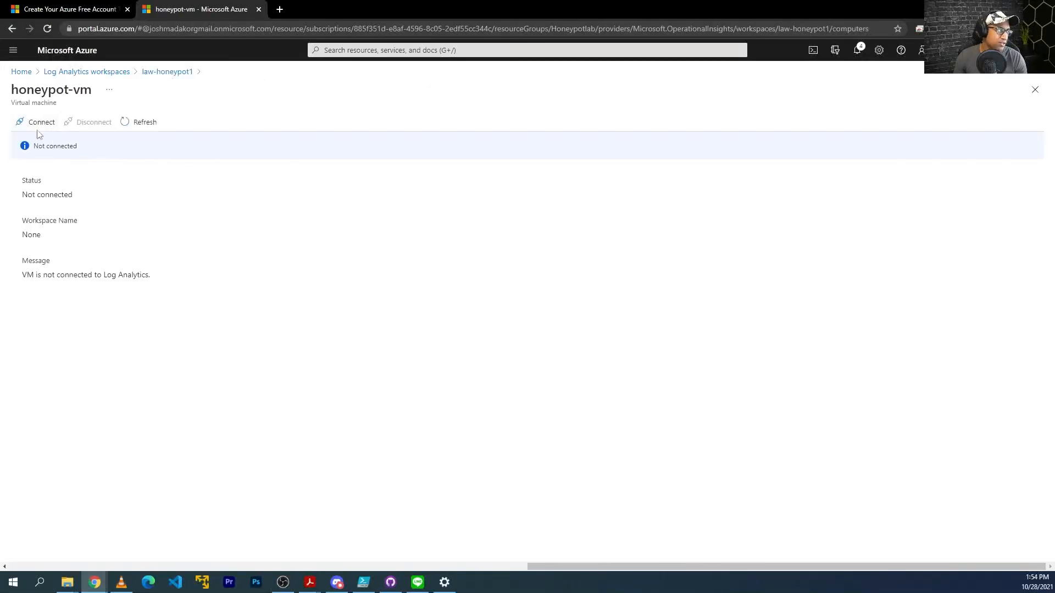
{"action": "left_click", "coordinate": [34, 124]}
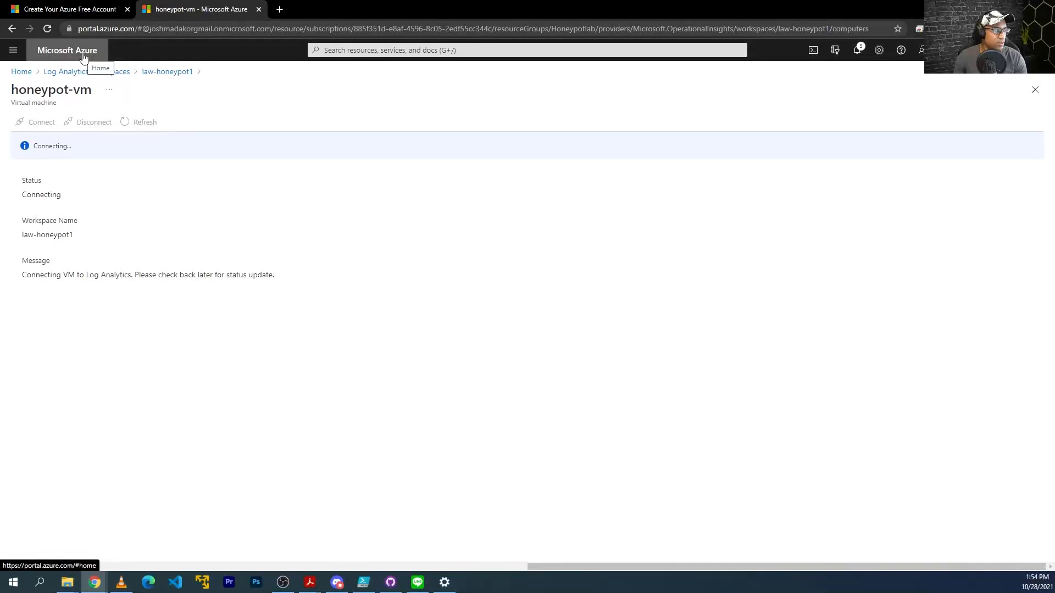
{"action": "left_click", "coordinate": [127, 9]}
Open portal.azure.com in a new tab and go to Azure Sentinel.
{"action": "key", "text": "ctrl+t"}
{"action": "type", "text": "portal.azure.com"}
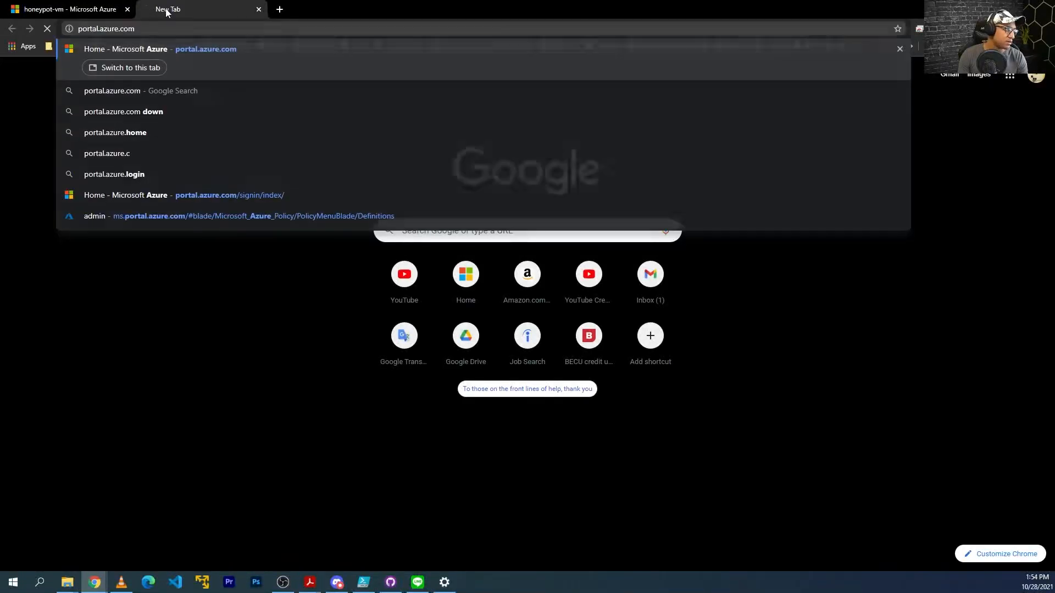
{"action": "key", "text": "Return"}
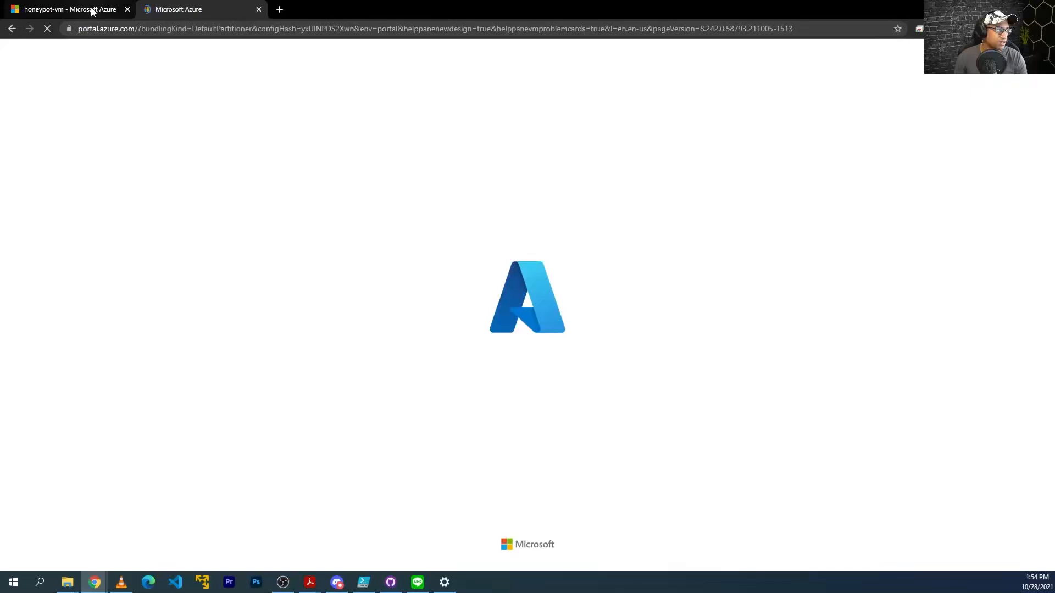
{"action": "left_click", "coordinate": [399, 50]}
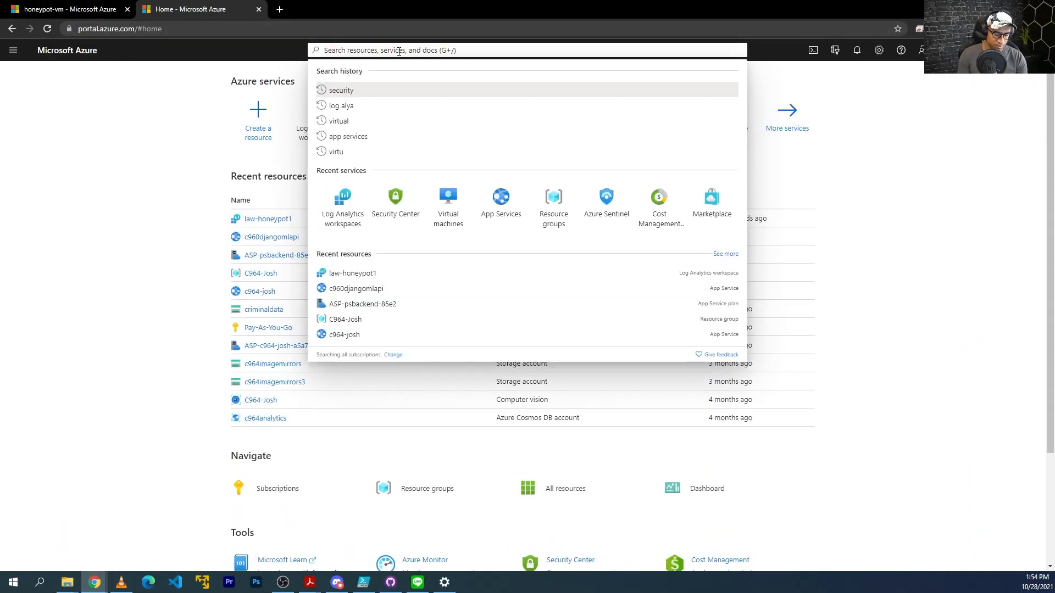
{"action": "type", "text": "sentinel"}
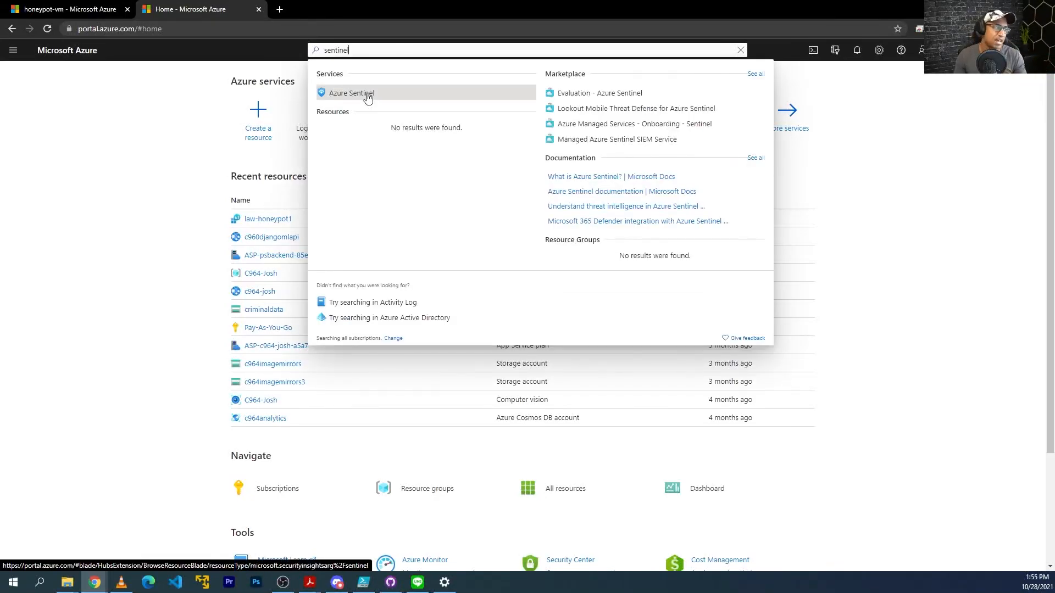
{"action": "left_click", "coordinate": [367, 98]}
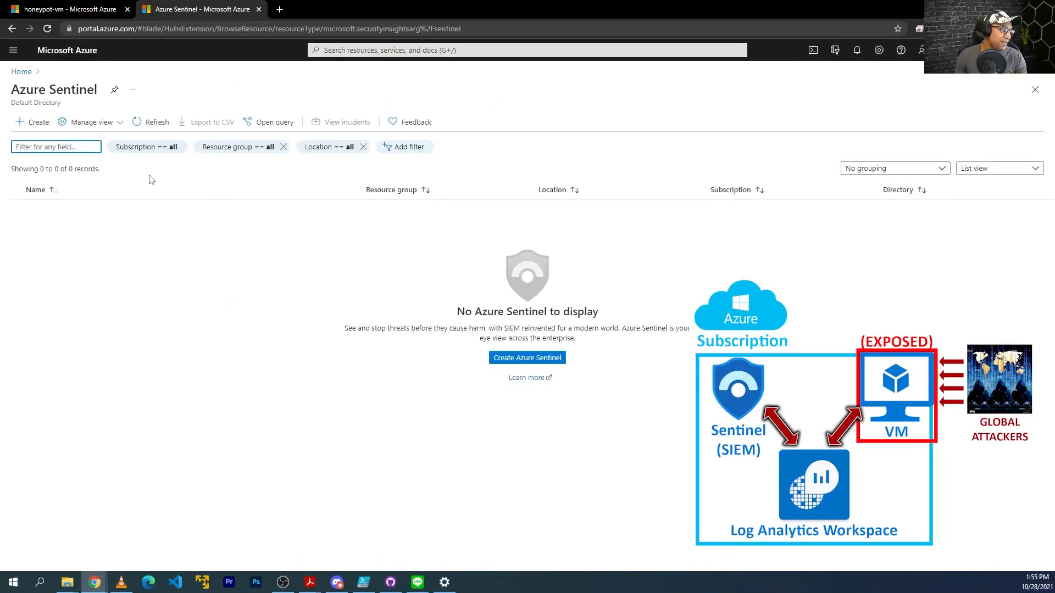
Add Azure Sentinel to the law-honeypot1 workspace, then switch back to the first tab.
{"action": "left_click", "coordinate": [526, 360]}
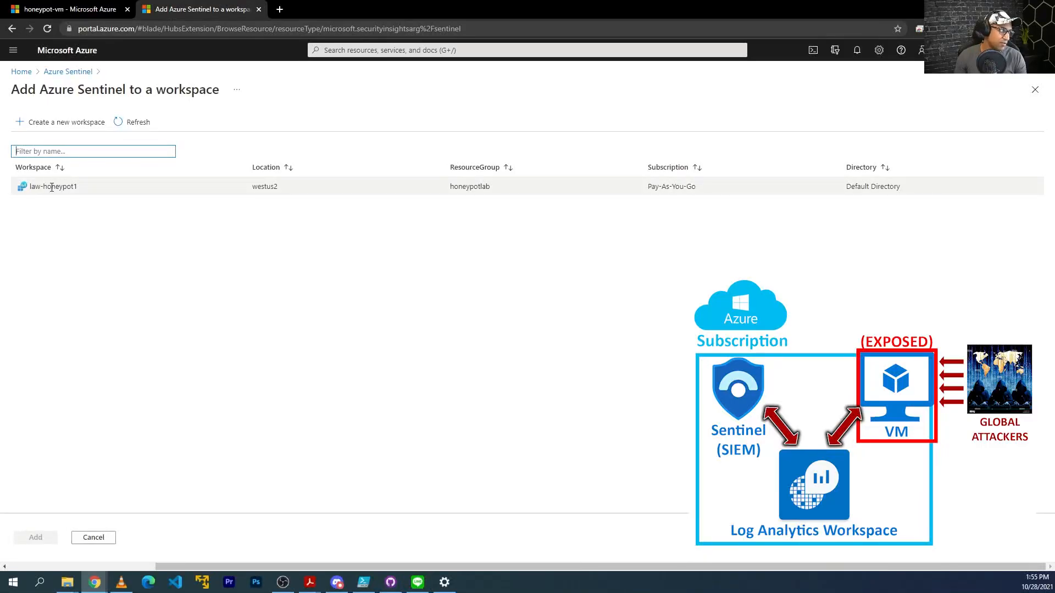
{"action": "left_click", "coordinate": [53, 188]}
{"action": "left_click", "coordinate": [41, 537]}
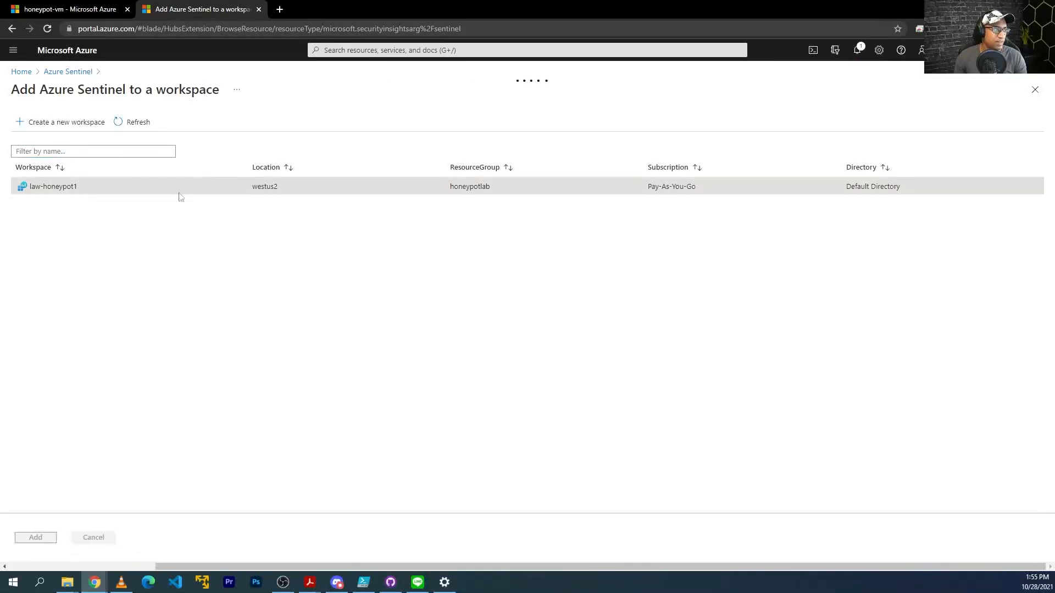
{"action": "left_click", "coordinate": [88, 7]}
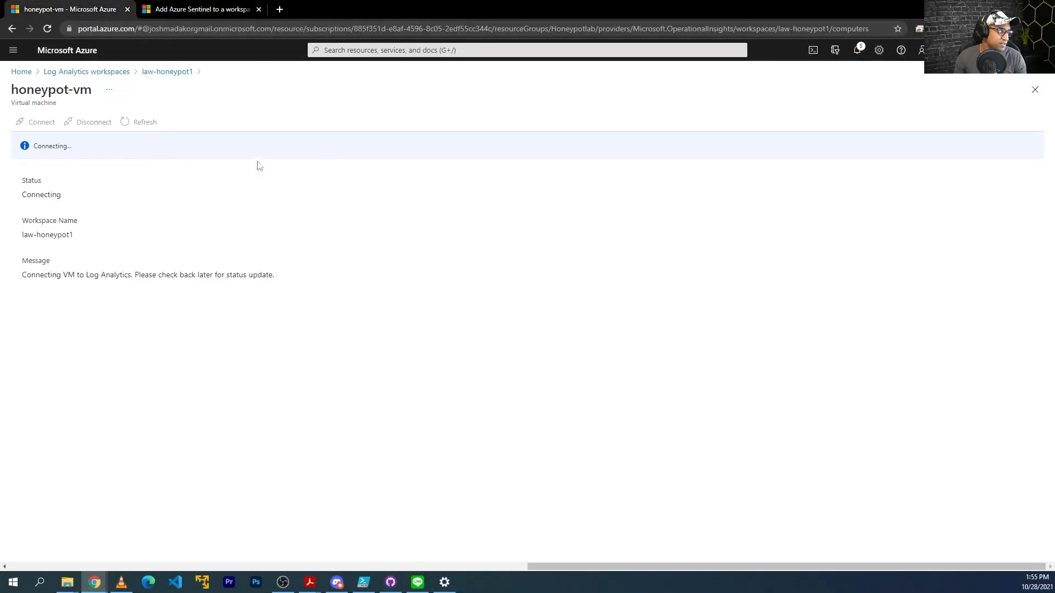
Open honeypot-vm from Virtual machines and copy its public IP 20.106.95.25.
{"action": "left_click", "coordinate": [855, 51]}
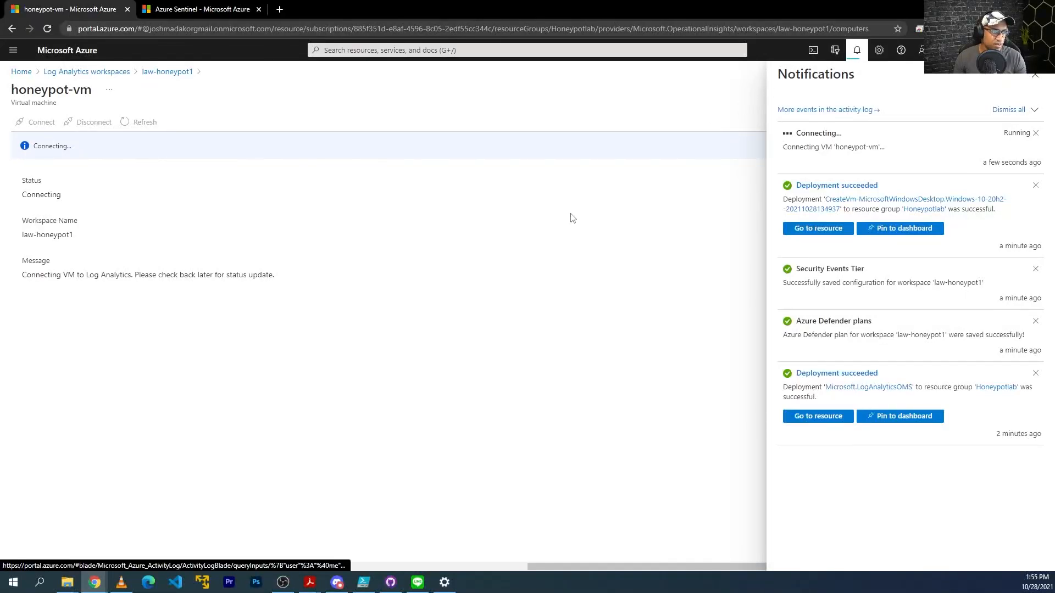
{"action": "left_click", "coordinate": [487, 50]}
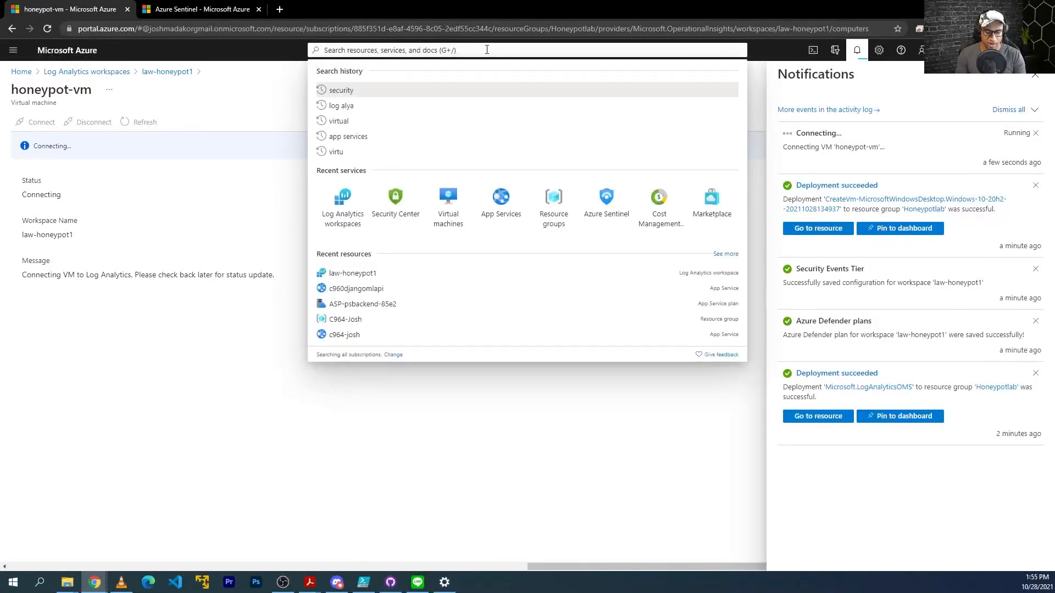
{"action": "type", "text": "virtu"}
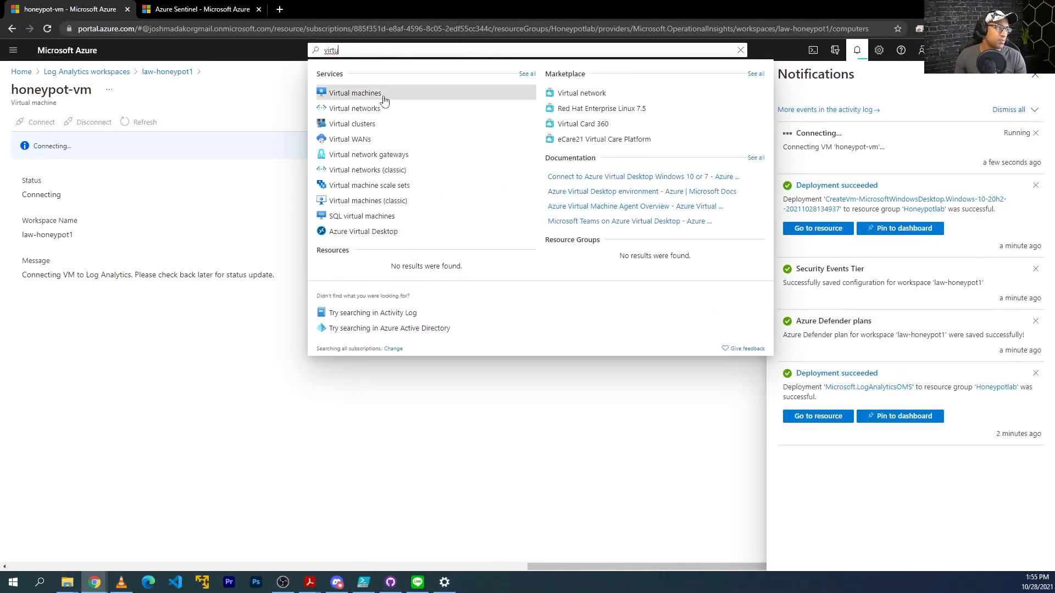
{"action": "left_click", "coordinate": [378, 99]}
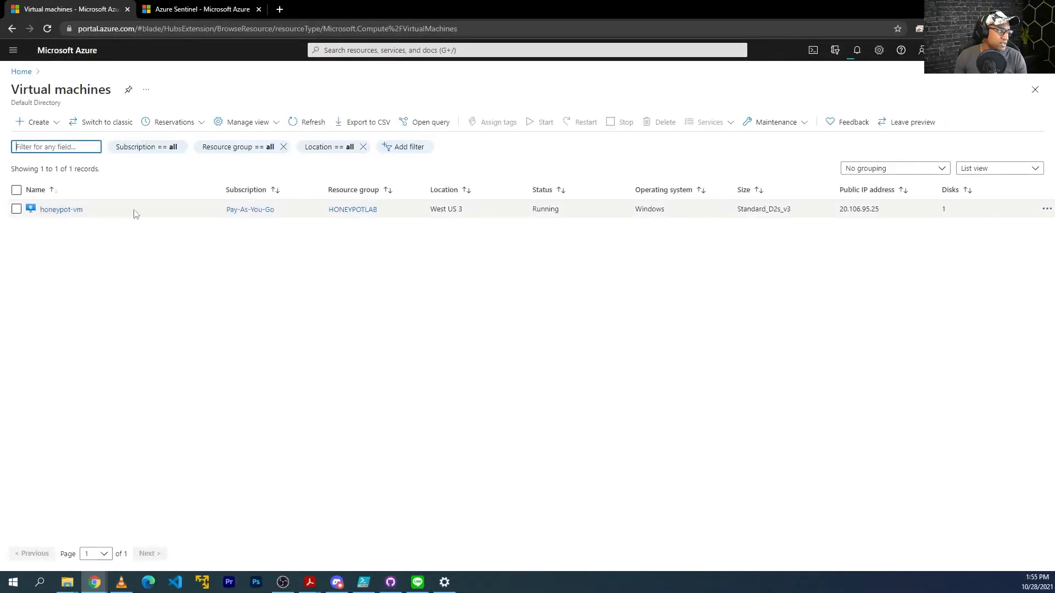
{"action": "left_click", "coordinate": [73, 212]}
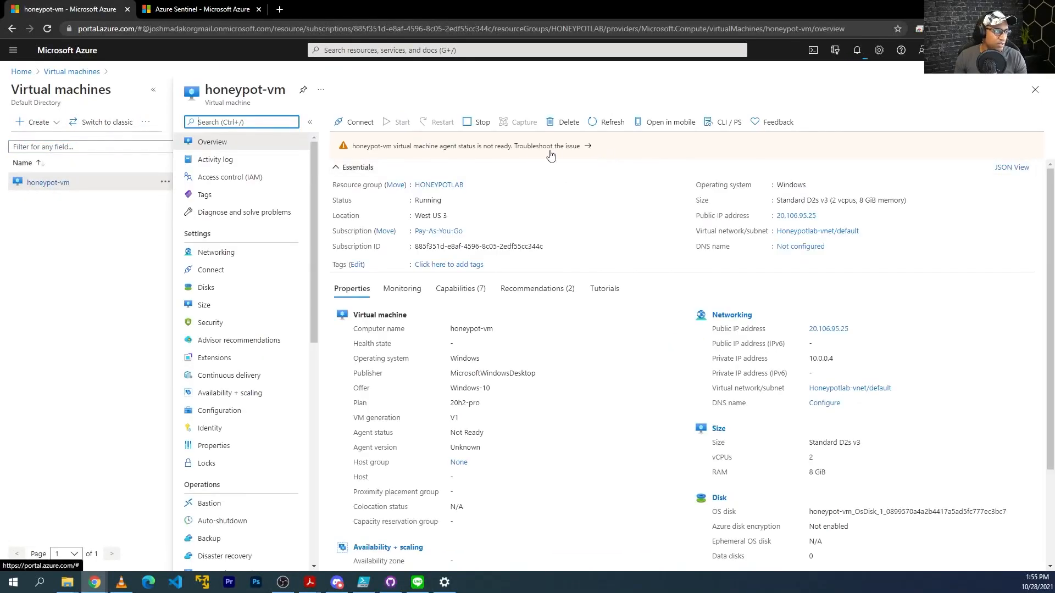
{"action": "mouse_move", "coordinate": [822, 218]}
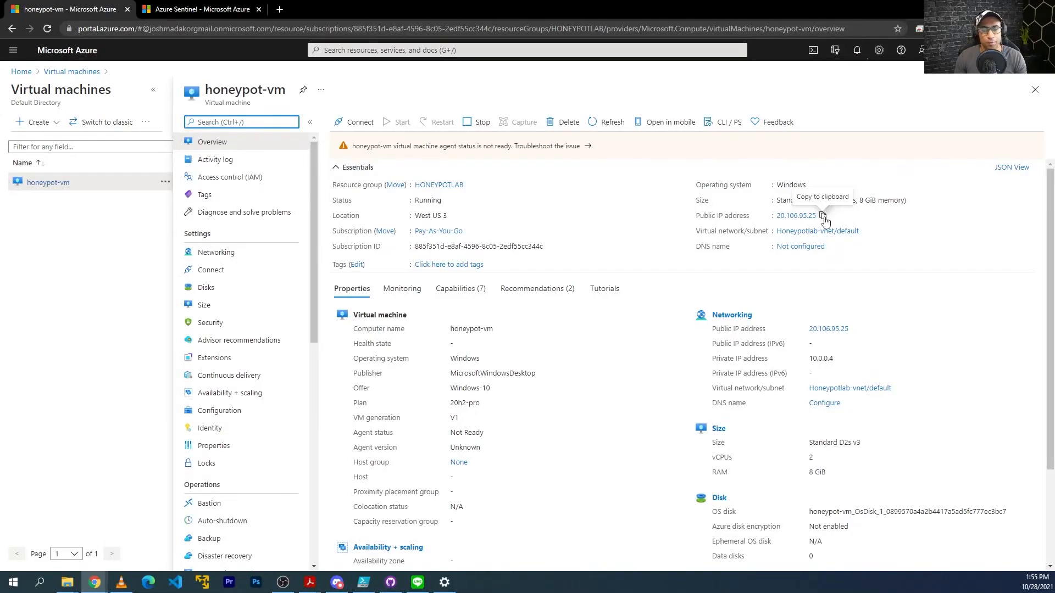
{"action": "left_click", "coordinate": [824, 219]}
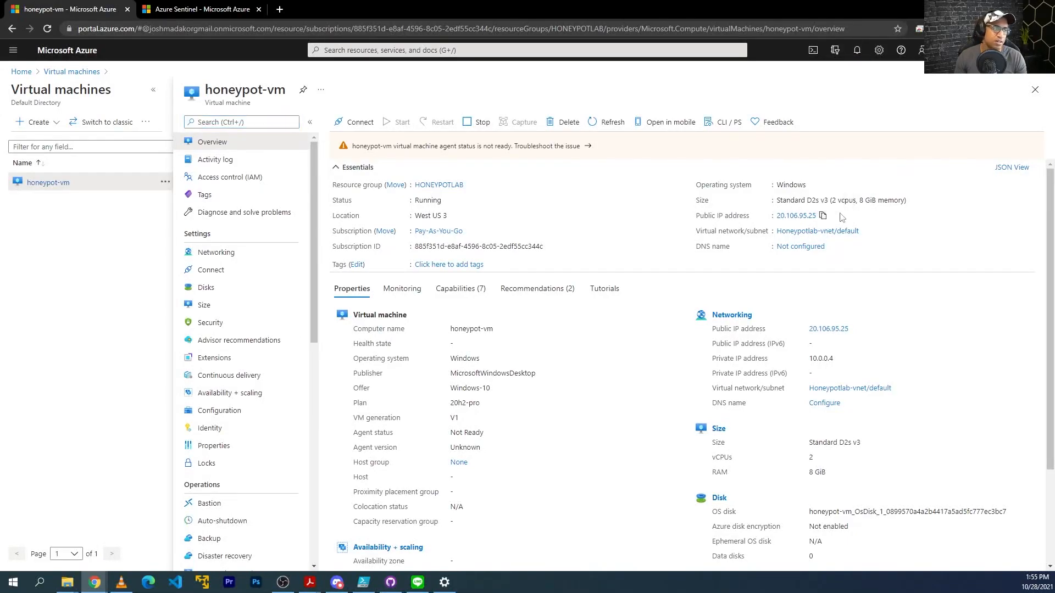
Launch Remote Desktop Connection and set the remote display size to 1600x1200.
{"action": "left_click", "coordinate": [22, 581]}
{"action": "left_click", "coordinate": [7, 585]}
{"action": "left_click", "coordinate": [8, 584]}
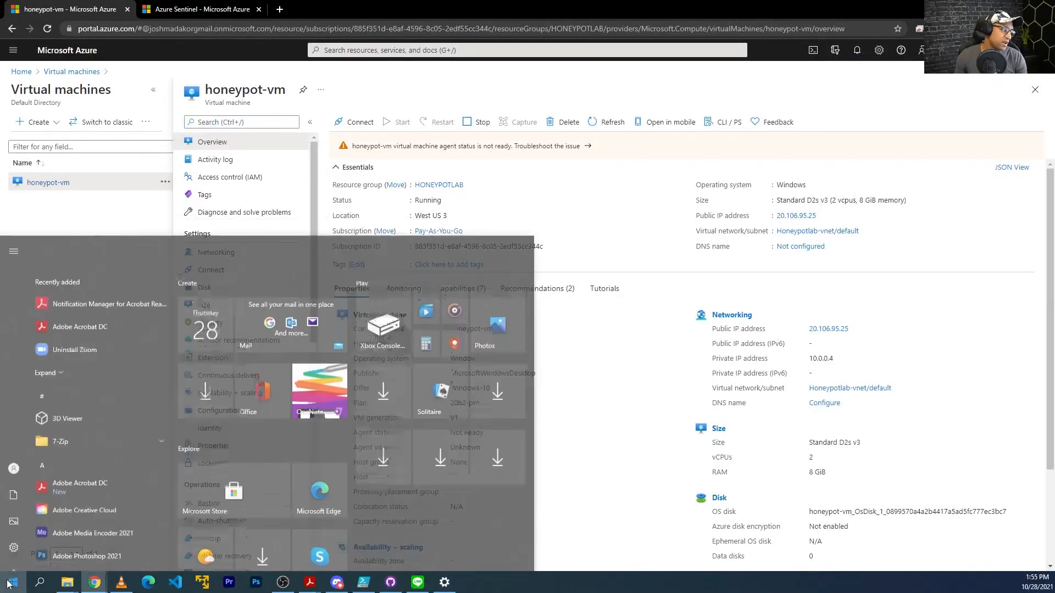
{"action": "type", "text": "remote"}
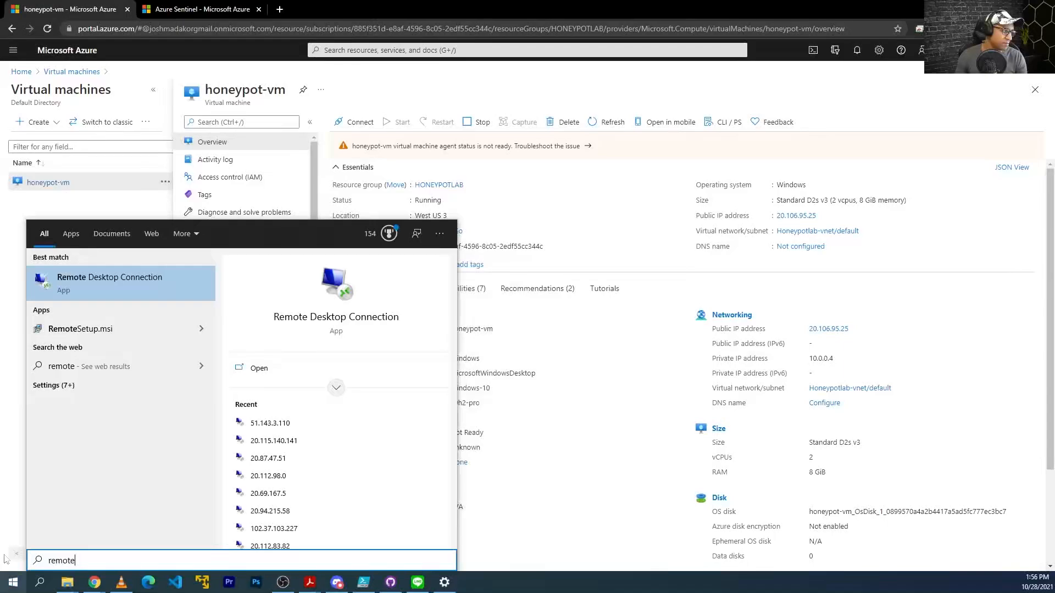
{"action": "left_click", "coordinate": [123, 288]}
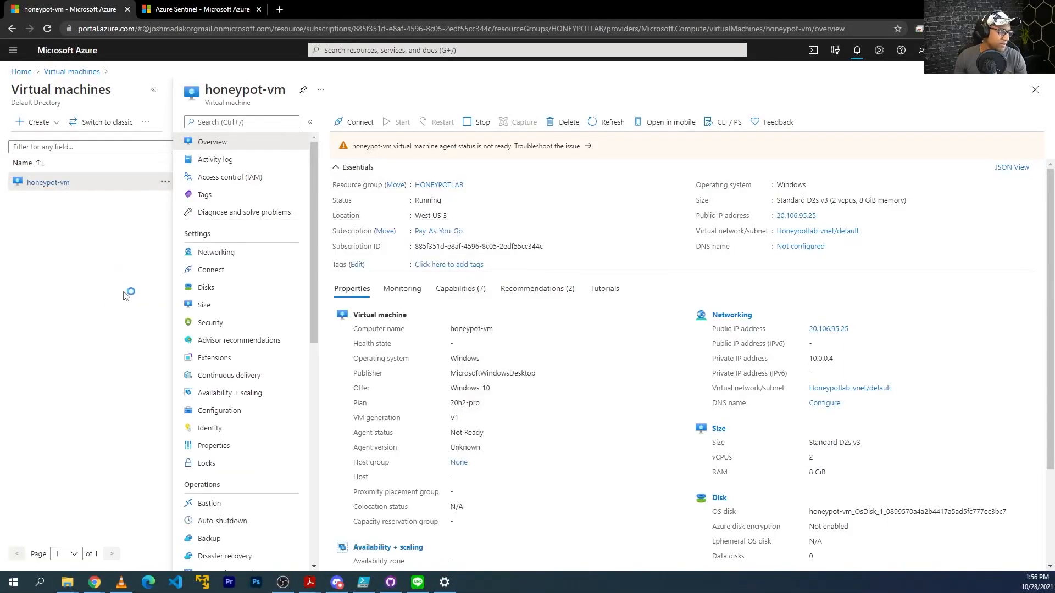
{"action": "left_click", "coordinate": [324, 342]}
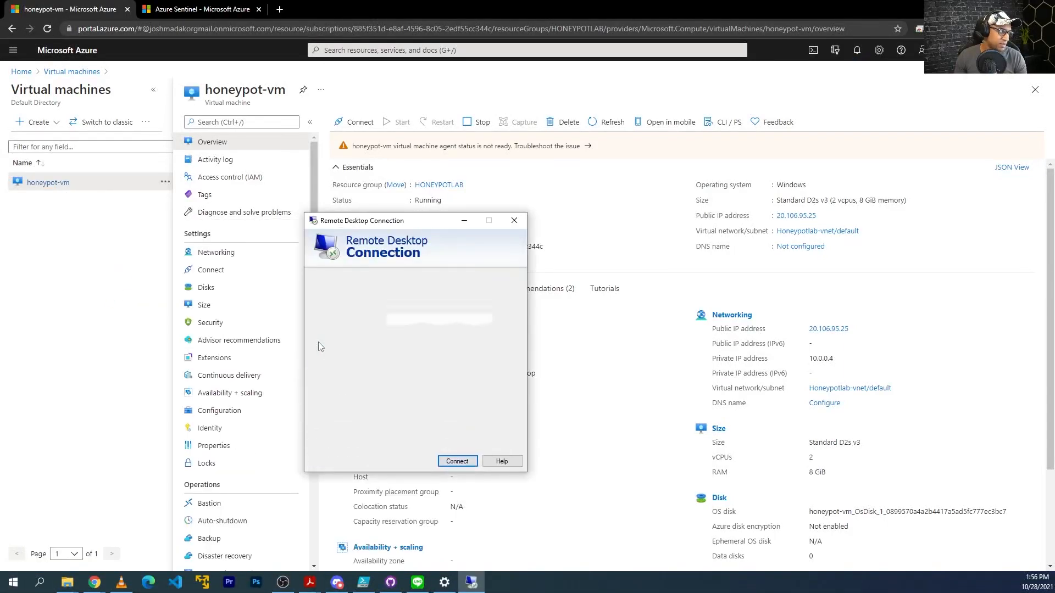
{"action": "left_click", "coordinate": [347, 280]}
{"action": "left_click_drag", "start_coordinate": [427, 326], "coordinate": [409, 328]}
{"action": "left_click", "coordinate": [322, 280]}
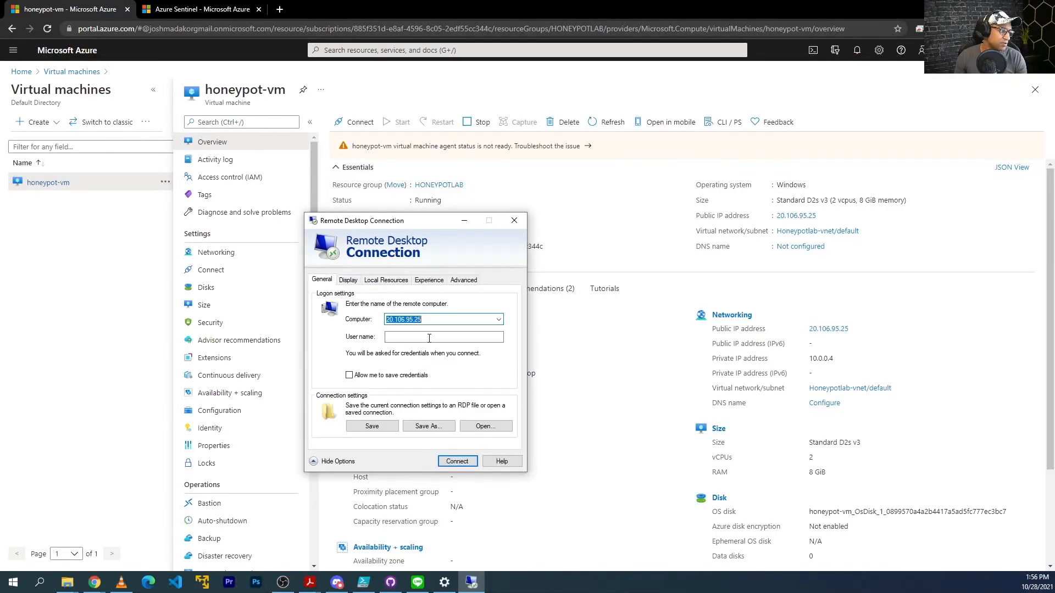
Start connecting to 20.106.95.25 and attempt sign-in with a different account.
{"action": "left_click", "coordinate": [463, 461]}
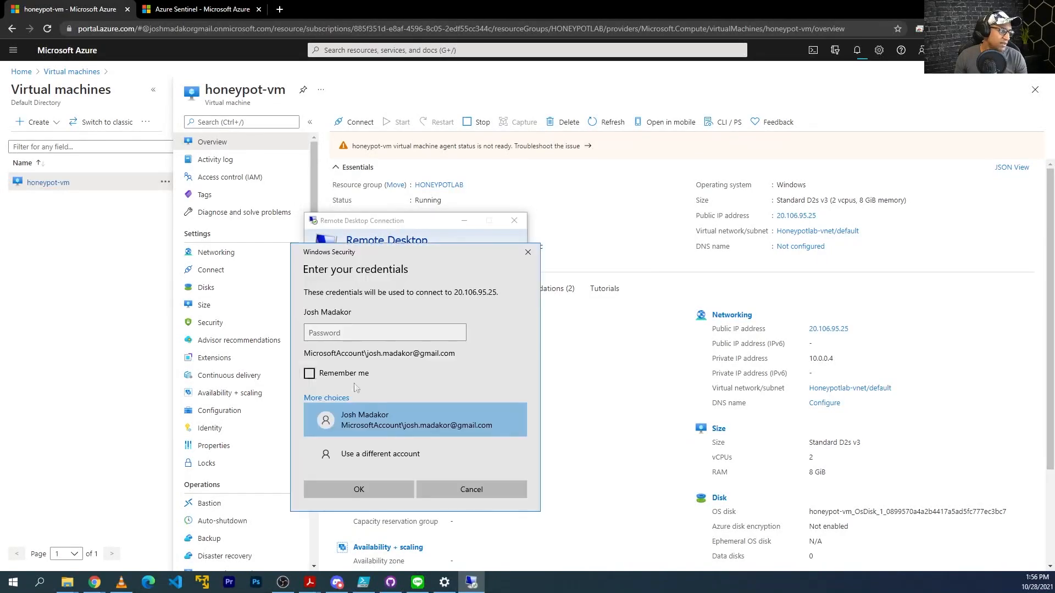
{"action": "key", "text": "Escape"}
{"action": "left_click", "coordinate": [462, 462]}
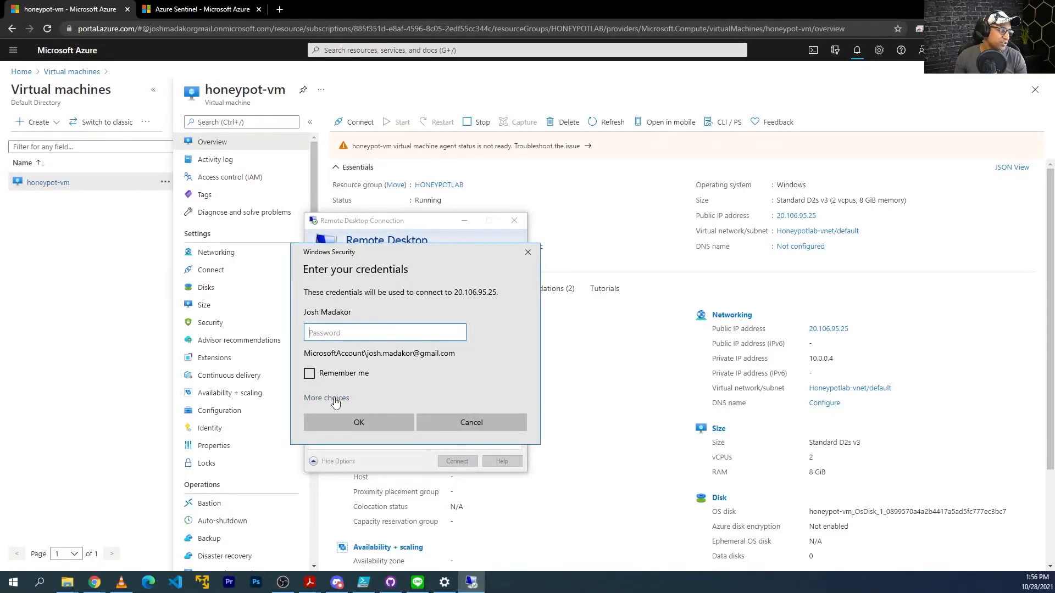
{"action": "left_click", "coordinate": [333, 399]}
{"action": "left_click", "coordinate": [370, 459]}
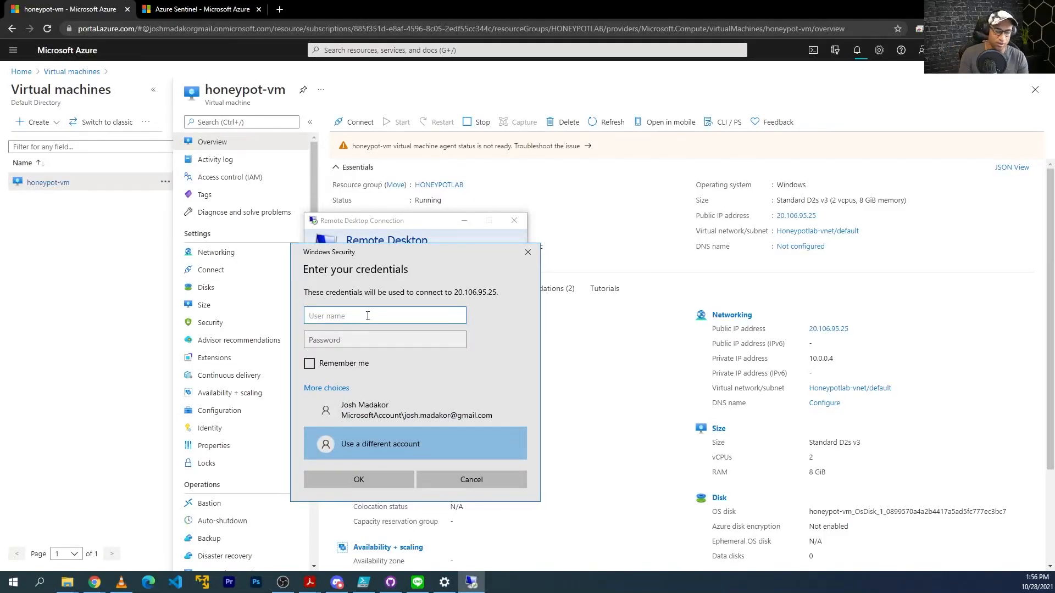
{"action": "type", "text": "josh"}
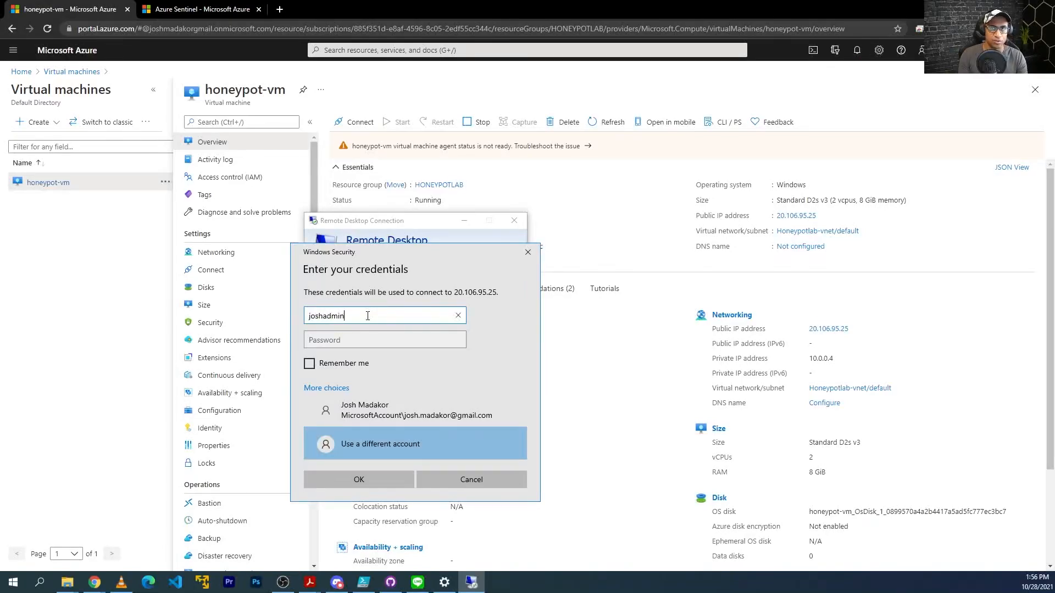
{"action": "type", "text": "admin"}
{"action": "key", "text": "Tab"}
{"action": "key", "text": "Return"}
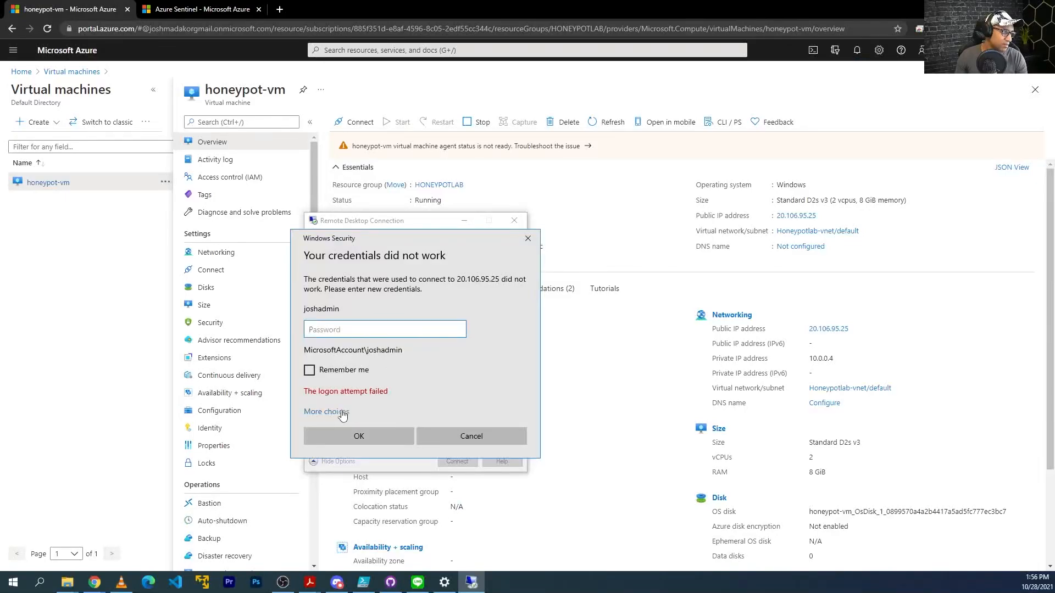
Sign in with the VM's admin user name and password, accepting the untrusted certificate.
{"action": "left_click", "coordinate": [343, 416]}
{"action": "left_click", "coordinate": [360, 465]}
{"action": "left_click", "coordinate": [359, 311]}
{"action": "type", "text": "josh"}
{"action": "type", "text": "admin"}
{"action": "key", "text": "Tab"}
{"action": "type", "text": "••••••••••••••"}
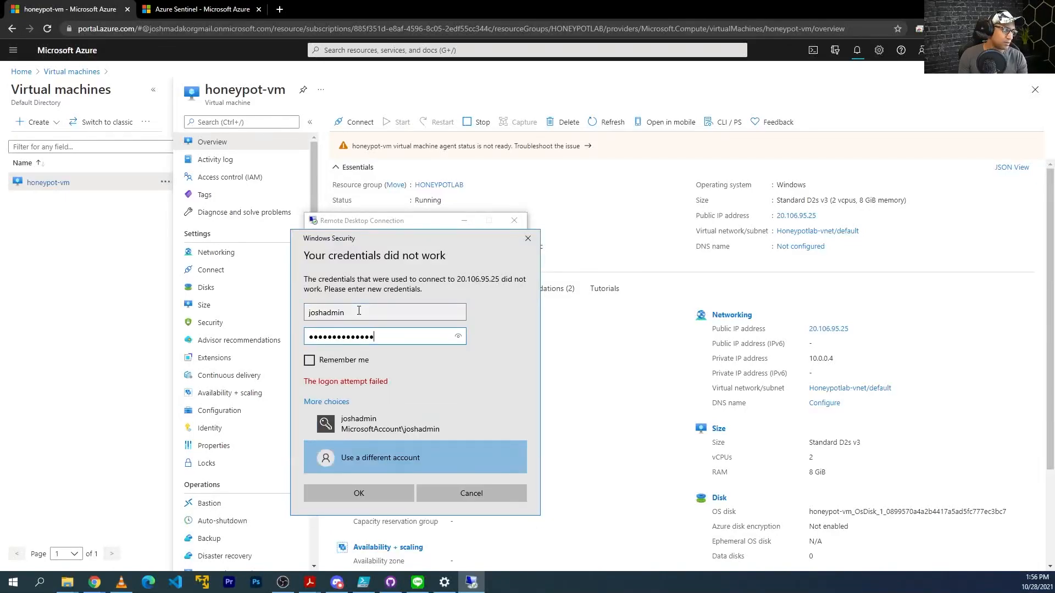
{"action": "key", "text": "Return"}
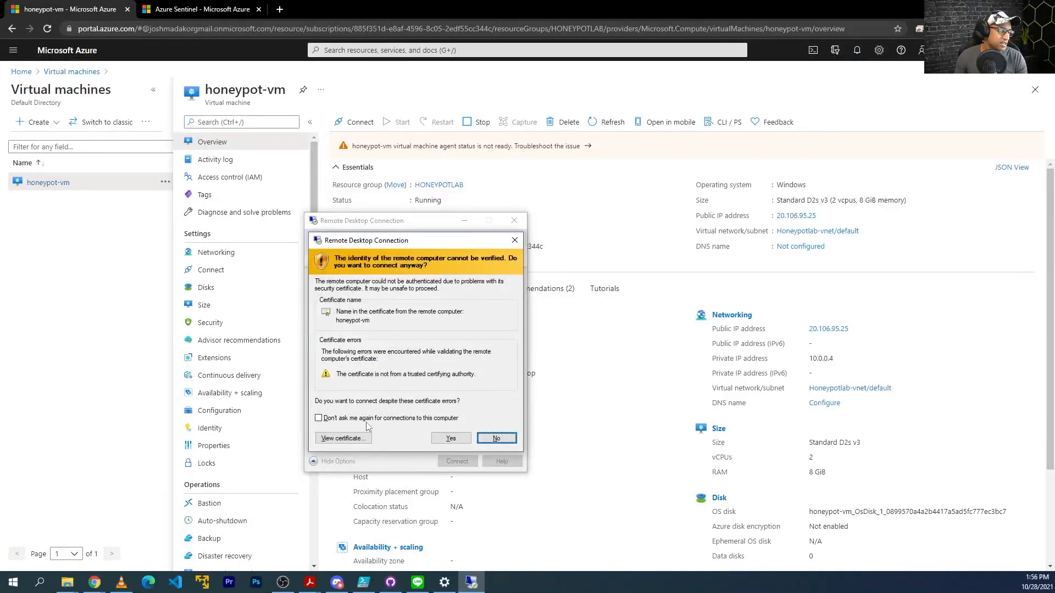
{"action": "left_click", "coordinate": [451, 438]}
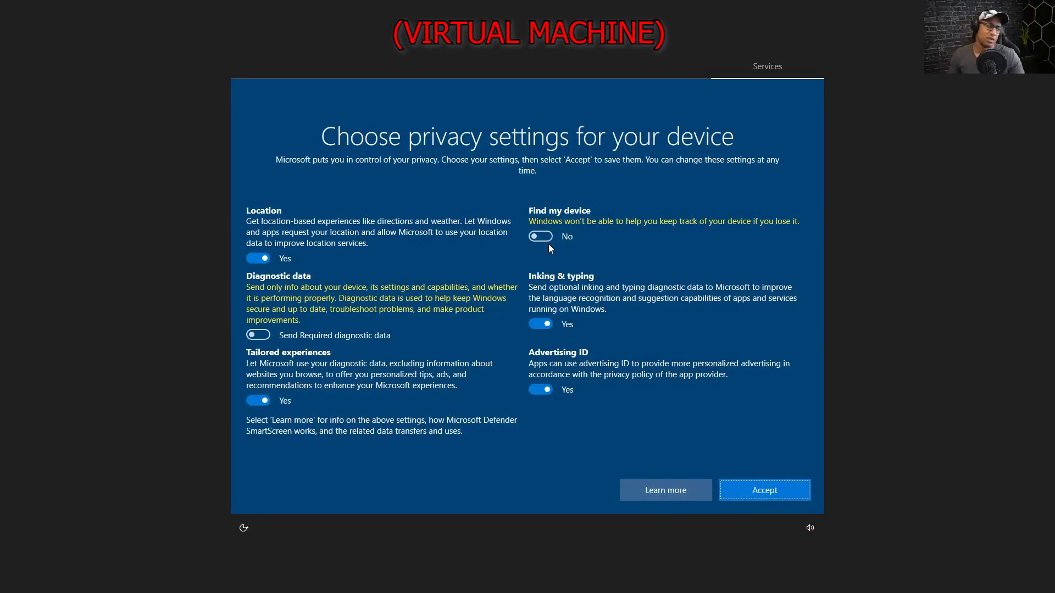
Turn off location, inking, advertising ID and tailored experiences privacy options, then accept.
{"action": "left_click", "coordinate": [259, 258]}
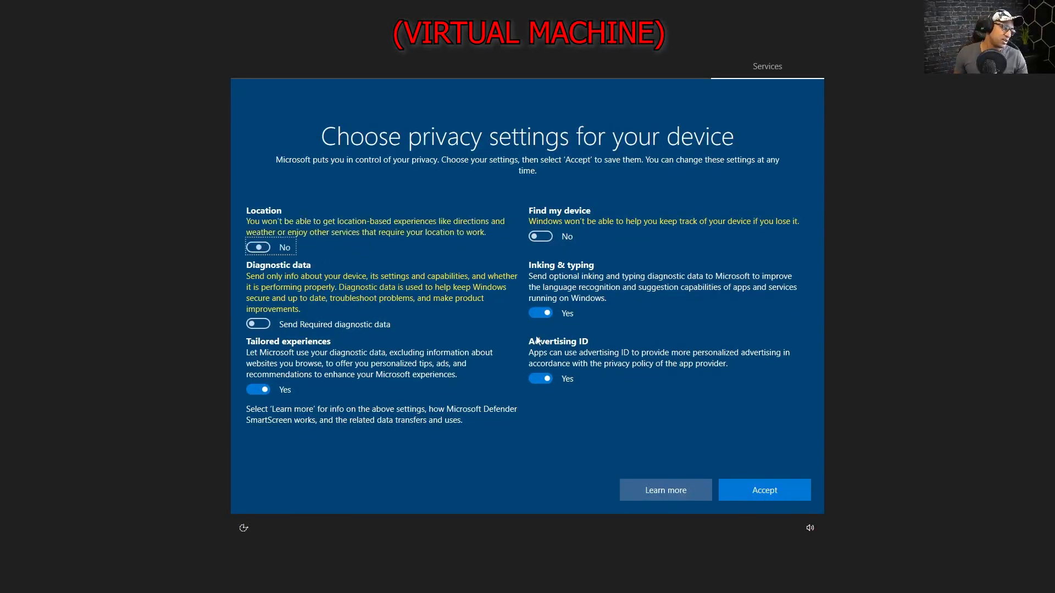
{"action": "left_click", "coordinate": [540, 314]}
{"action": "left_click", "coordinate": [541, 379]}
{"action": "left_click", "coordinate": [258, 389]}
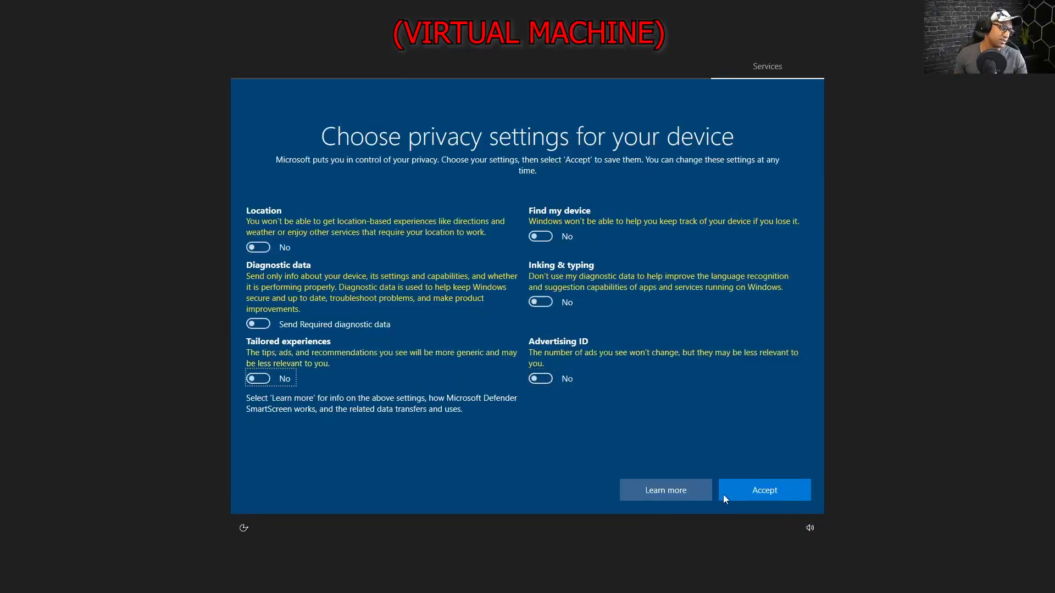
{"action": "left_click", "coordinate": [765, 491]}
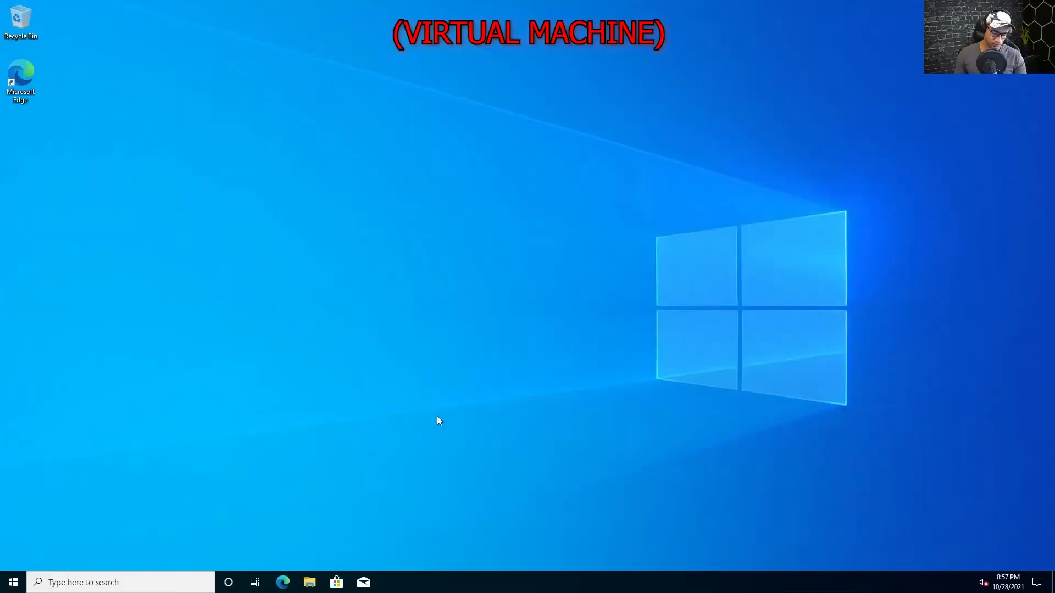
Window the remote session, answer the network prompt, and skip signing in to Edge.
{"action": "key", "text": "super"}
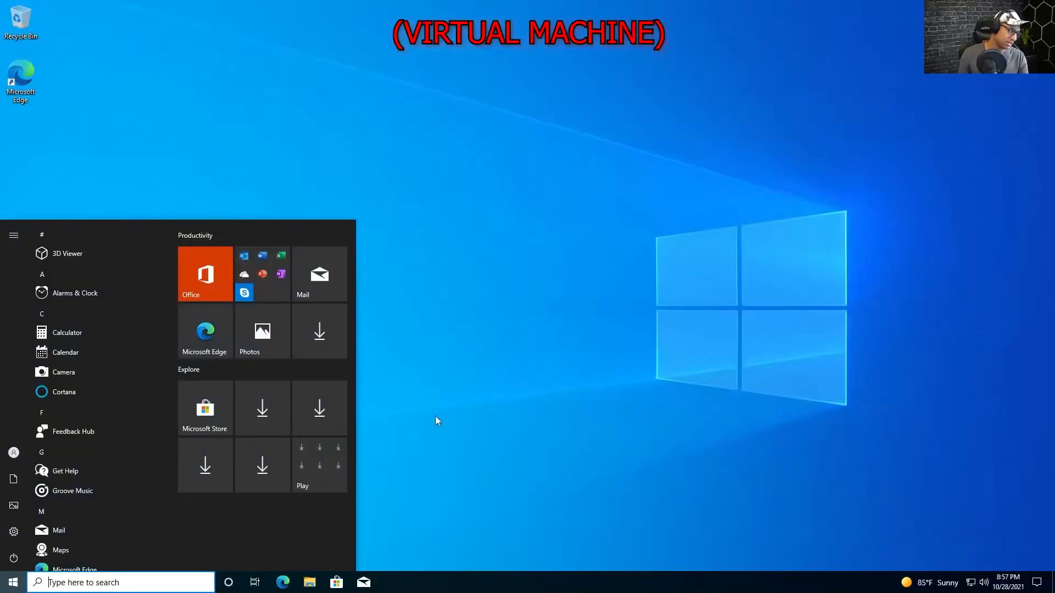
{"action": "mouse_move", "coordinate": [567, 2]}
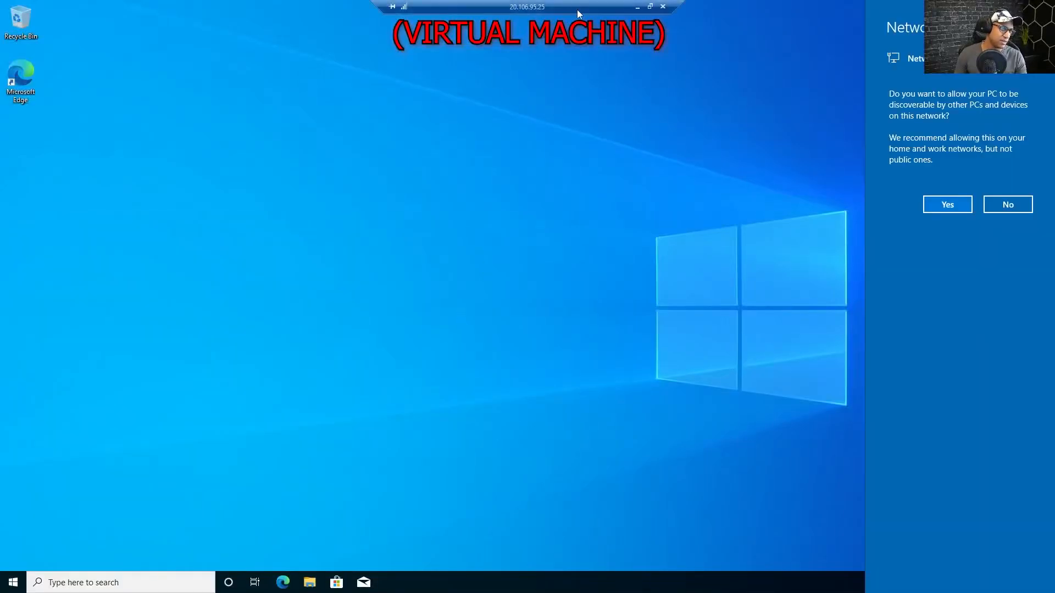
{"action": "left_click_drag", "start_coordinate": [565, 6], "coordinate": [539, 4]}
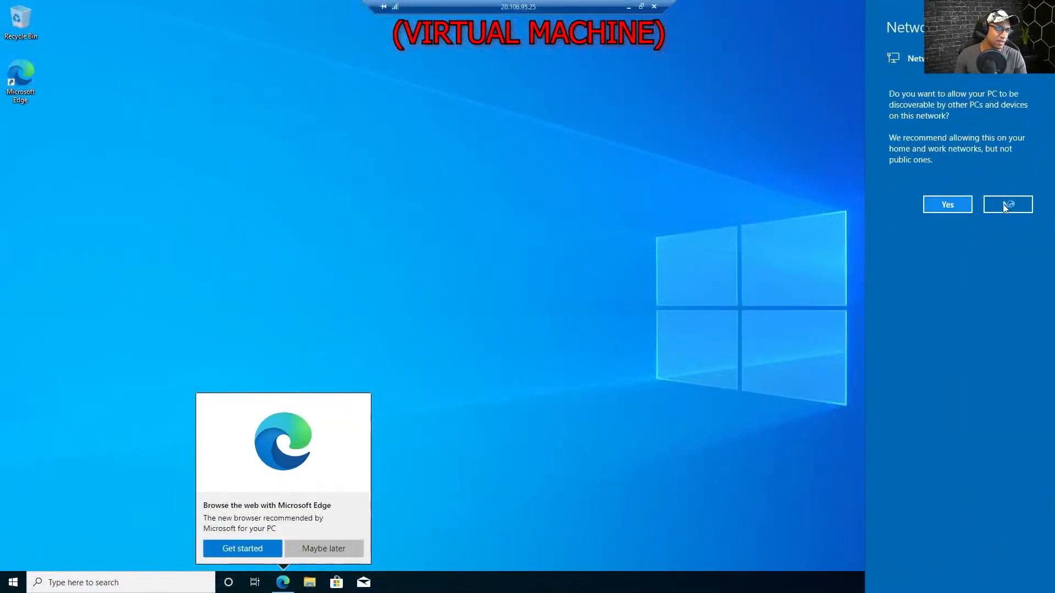
{"action": "left_click", "coordinate": [952, 205]}
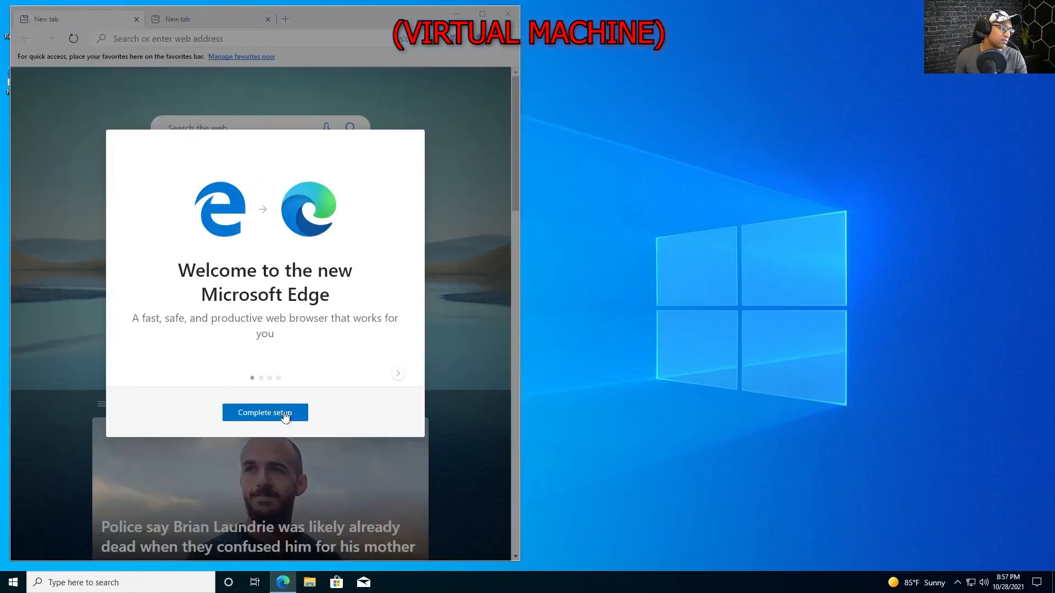
{"action": "left_click", "coordinate": [280, 374]}
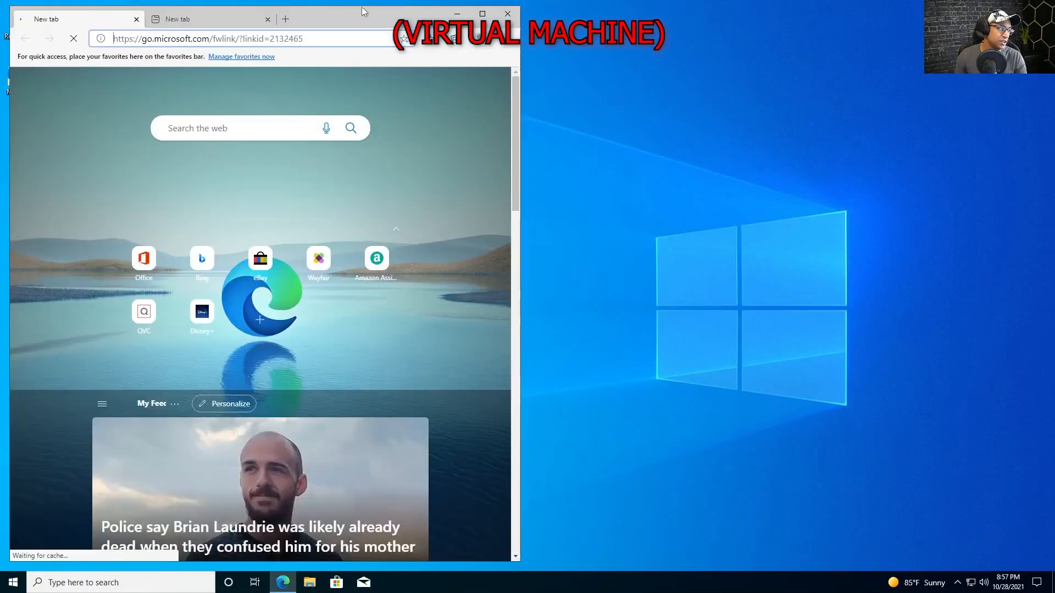
{"action": "left_click_drag", "start_coordinate": [366, 14], "coordinate": [874, 12]}
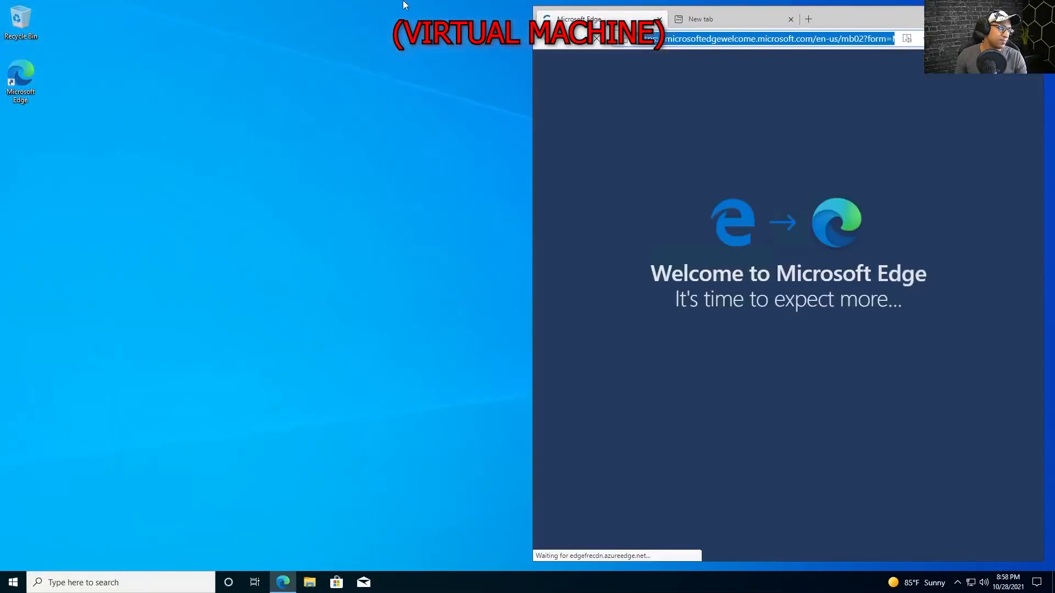
{"action": "left_click", "coordinate": [12, 580]}
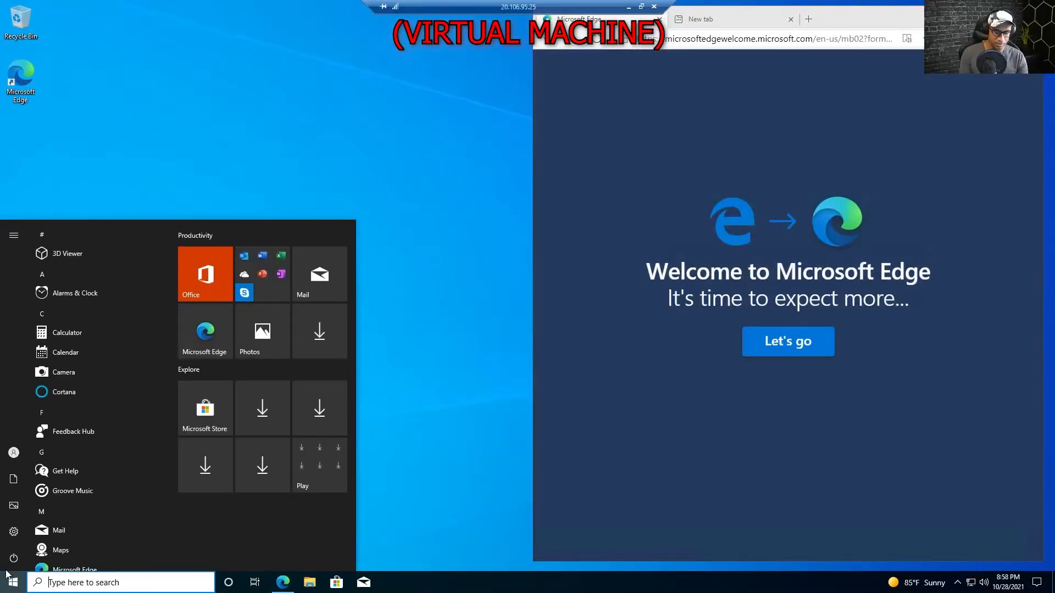
Launch Event Viewer and open the Security log under Windows Logs.
{"action": "type", "text": "evetn vi"}
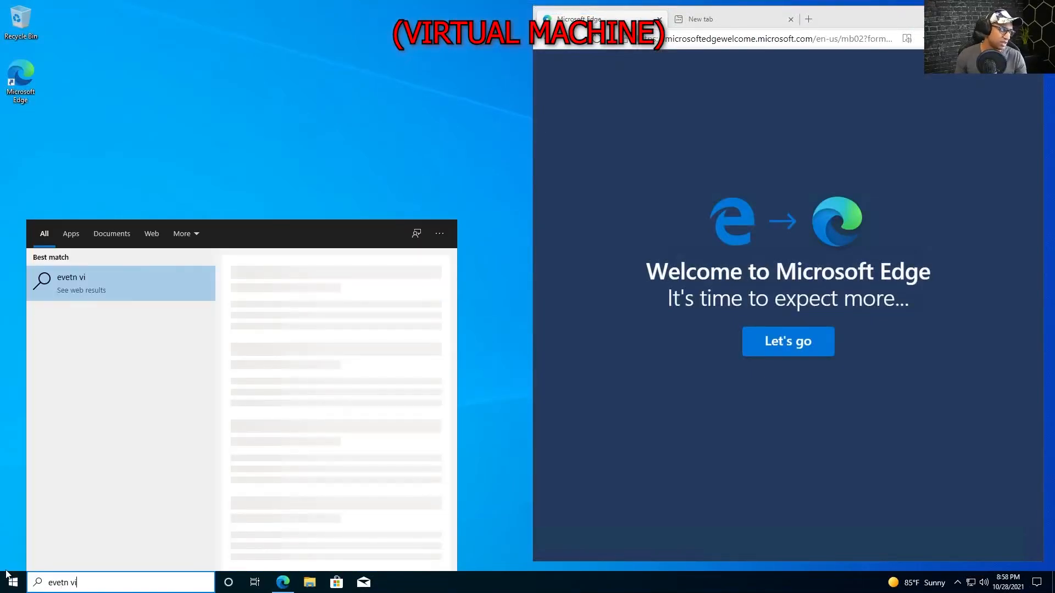
{"action": "key", "text": "BackSpace"}
{"action": "key", "text": "BackSpace"}
{"action": "key", "text": "BackSpace"}
{"action": "key", "text": "BackSpace"}
{"action": "key", "text": "BackSpace"}
{"action": "type", "text": "nt vie"}
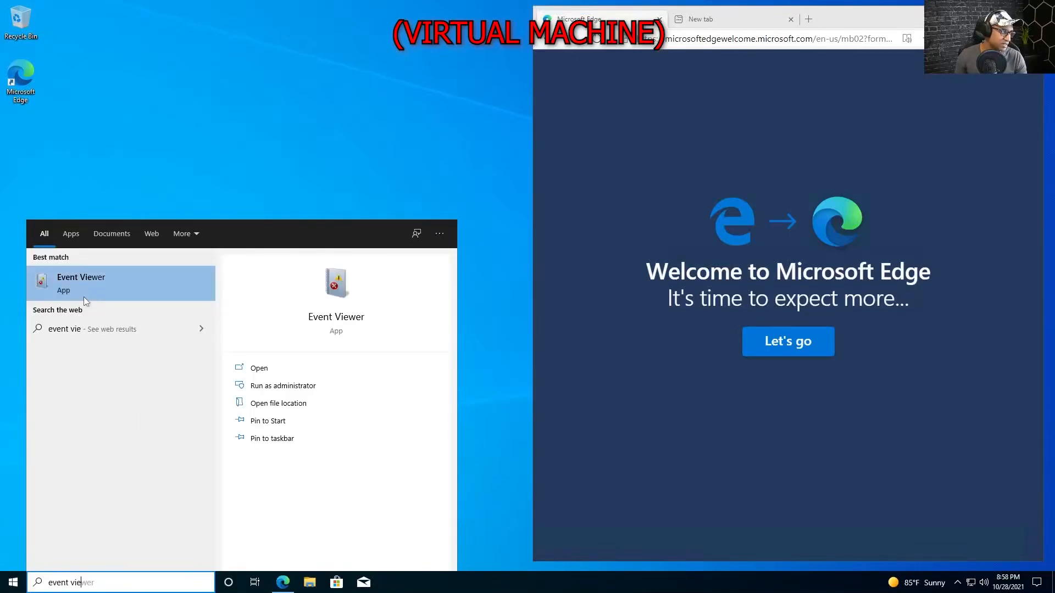
{"action": "left_click", "coordinate": [84, 288]}
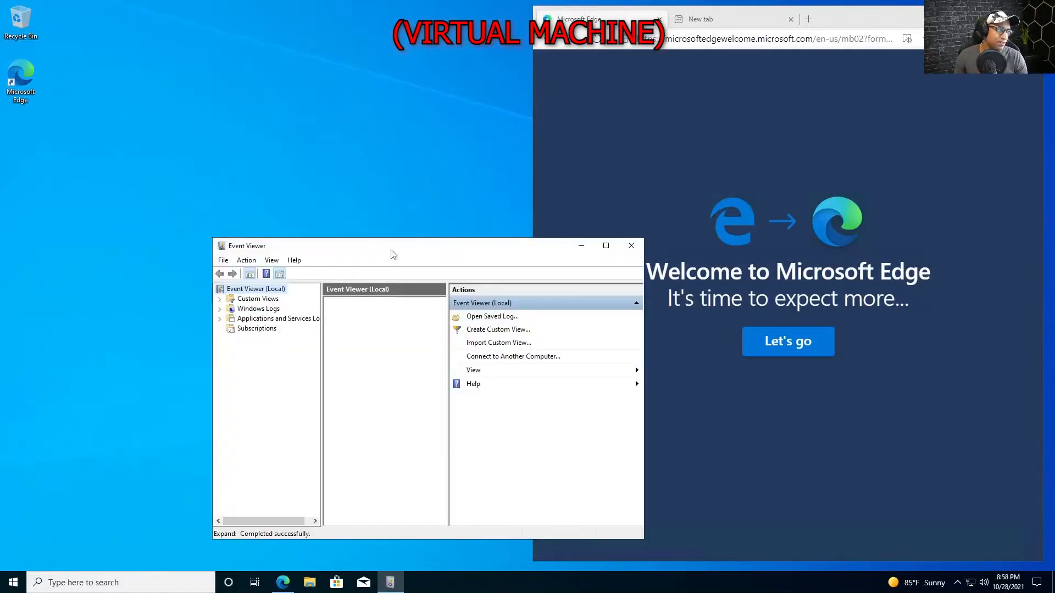
{"action": "left_click_drag", "start_coordinate": [390, 251], "coordinate": [244, 86]}
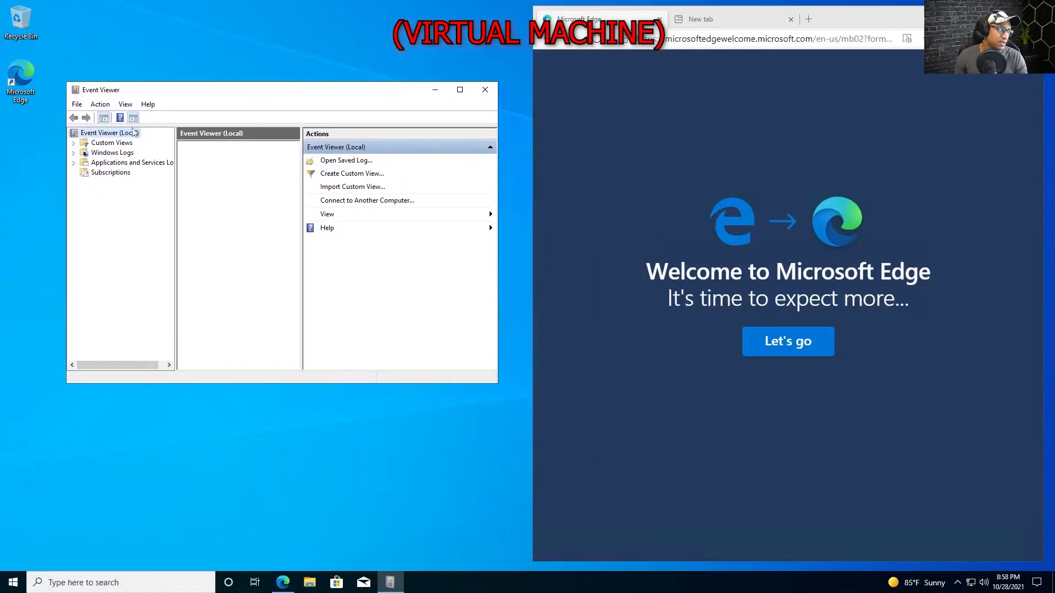
{"action": "left_click", "coordinate": [73, 153]}
{"action": "left_click", "coordinate": [72, 153]}
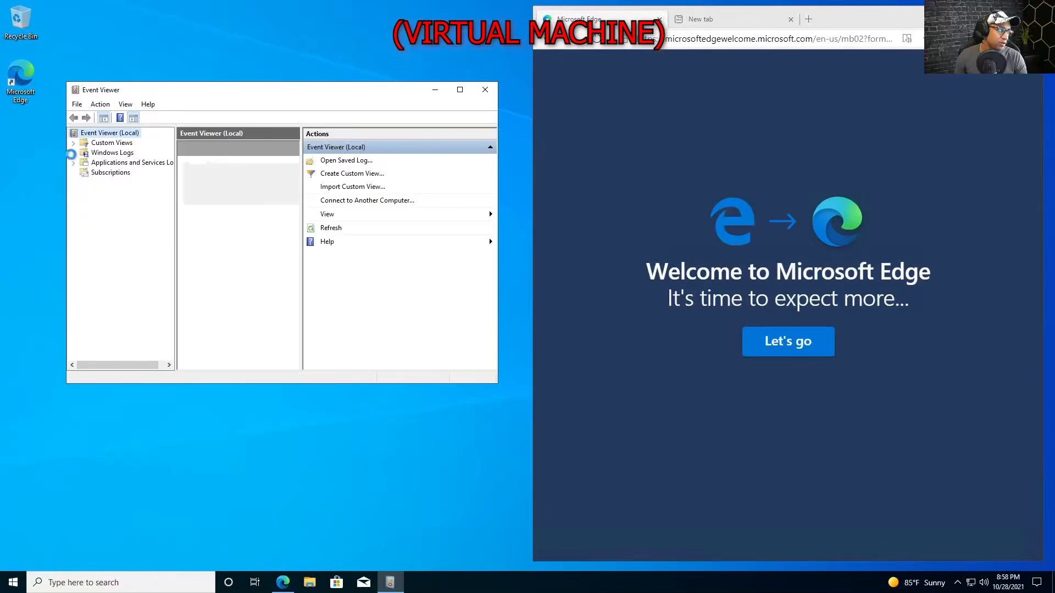
{"action": "left_click", "coordinate": [72, 153]}
{"action": "left_click", "coordinate": [113, 173]}
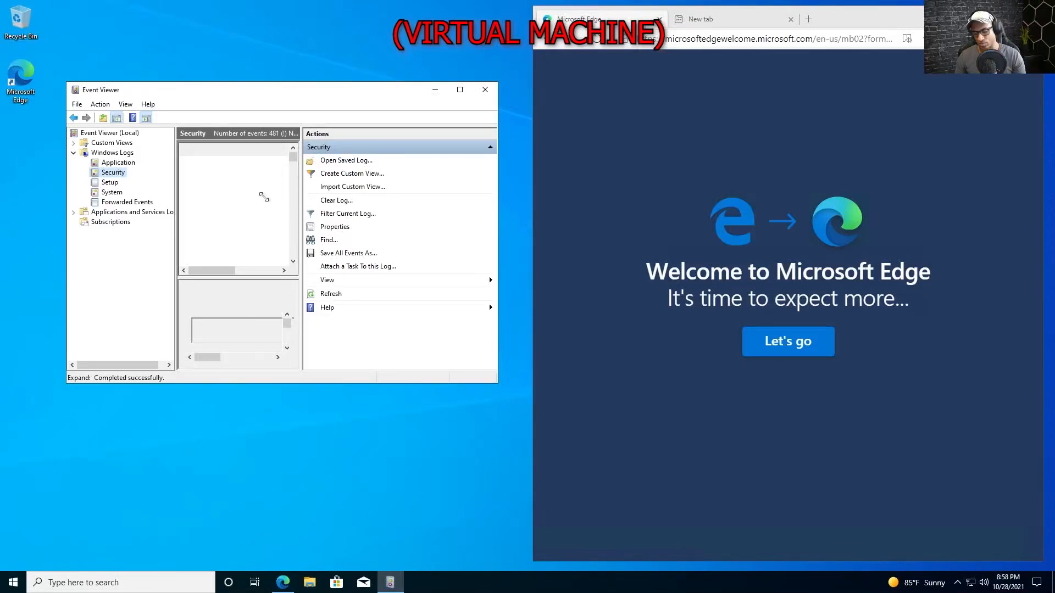
Snap Event Viewer to the left half with the browser on the right, then widen it.
{"action": "key", "text": "super+Left"}
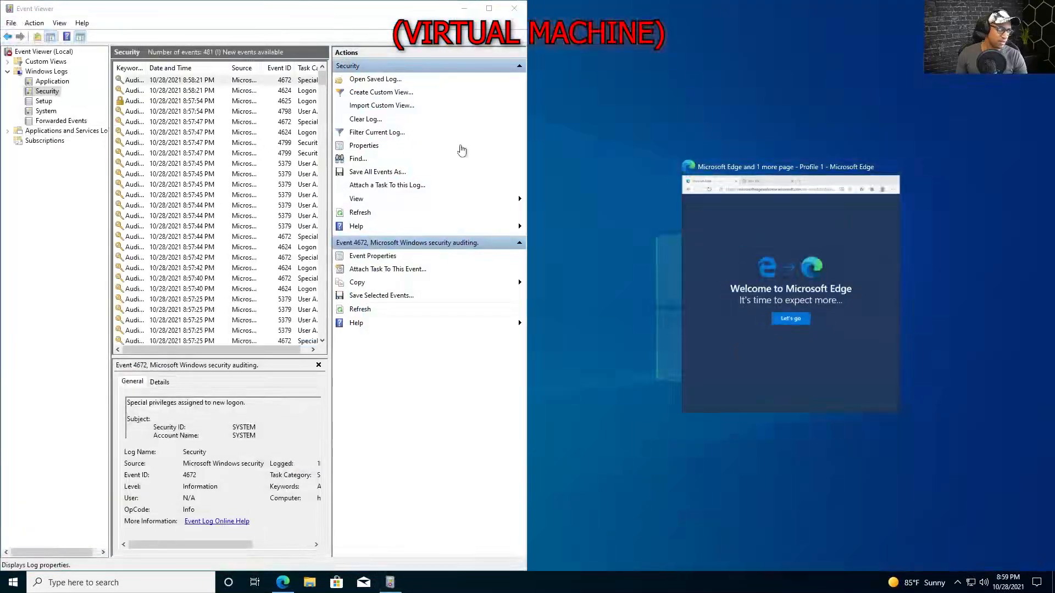
{"action": "left_click", "coordinate": [516, 134]}
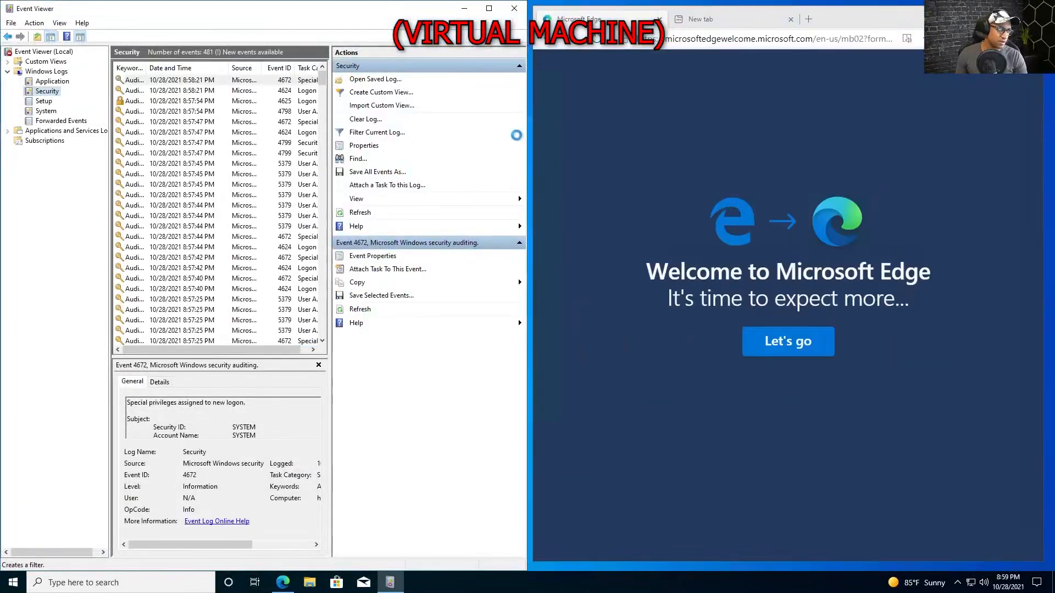
{"action": "left_click", "coordinate": [402, 140]}
{"action": "left_click_drag", "start_coordinate": [527, 132], "coordinate": [640, 127]}
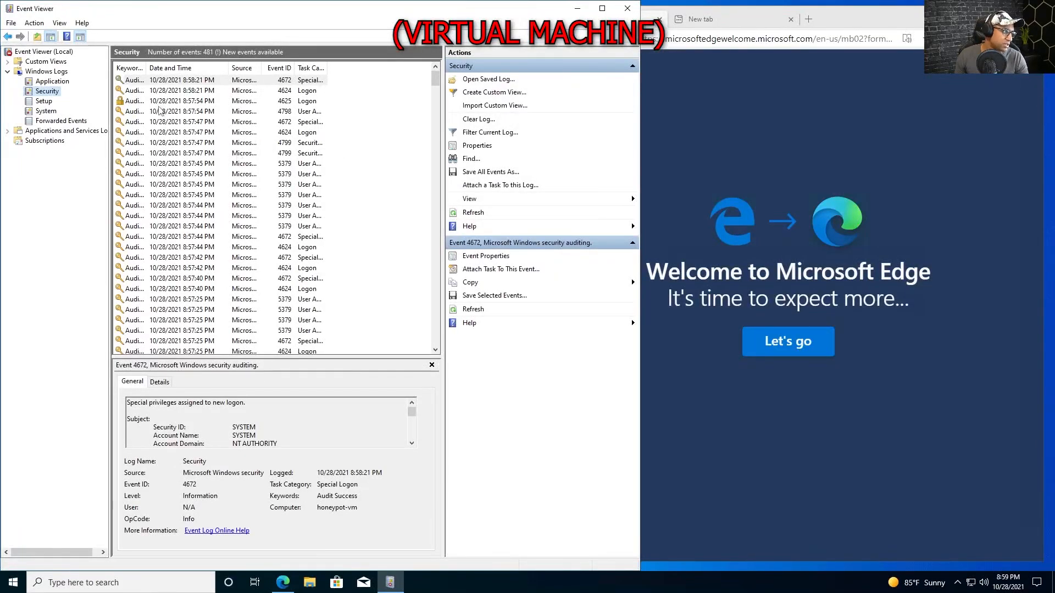
Widen the Event ID column and open the 8:57:54 PM 4625 failed logon's enlarged properties.
{"action": "left_click", "coordinate": [159, 111]}
{"action": "left_click", "coordinate": [153, 102]}
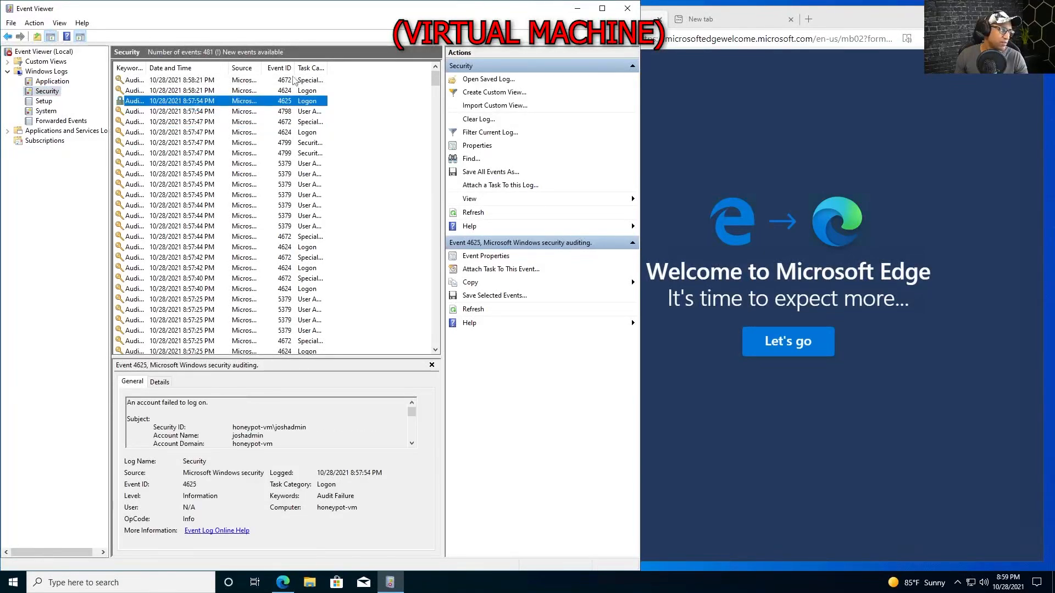
{"action": "left_click_drag", "start_coordinate": [295, 67], "coordinate": [375, 67]}
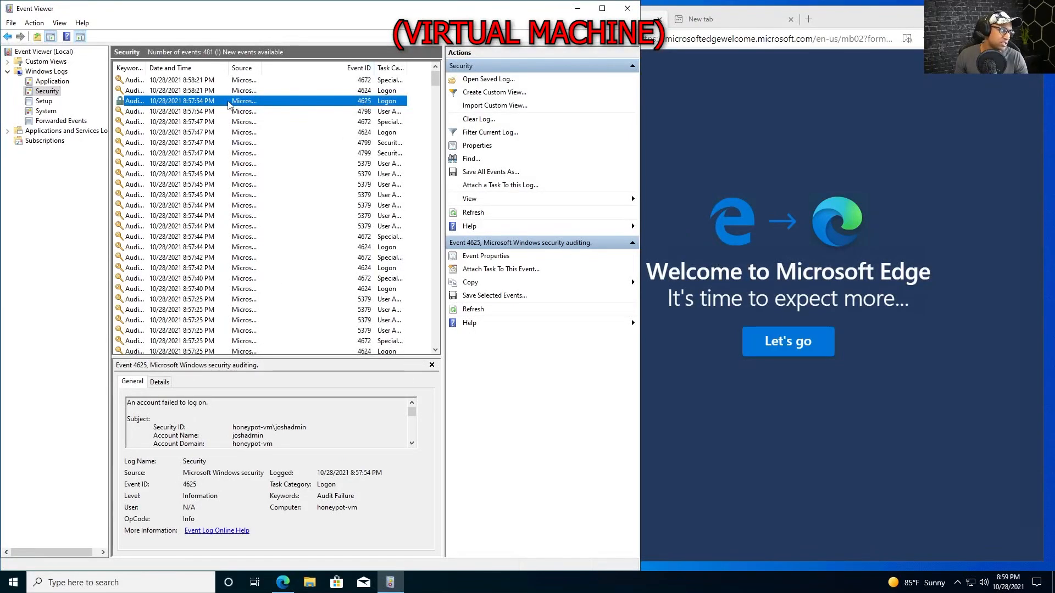
{"action": "left_click_drag", "start_coordinate": [147, 67], "coordinate": [235, 67]}
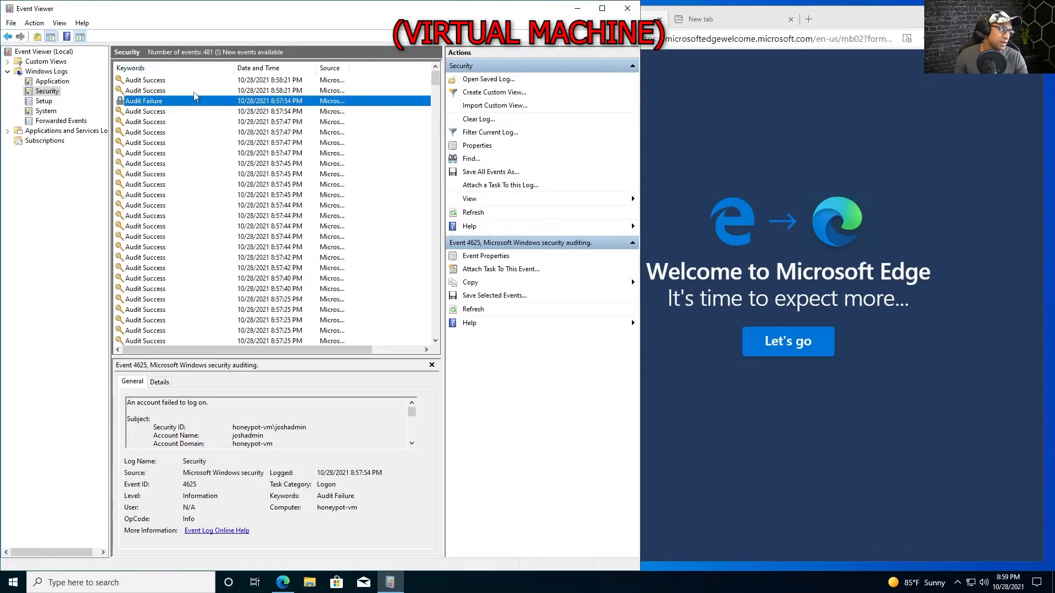
{"action": "double_click", "coordinate": [161, 103]}
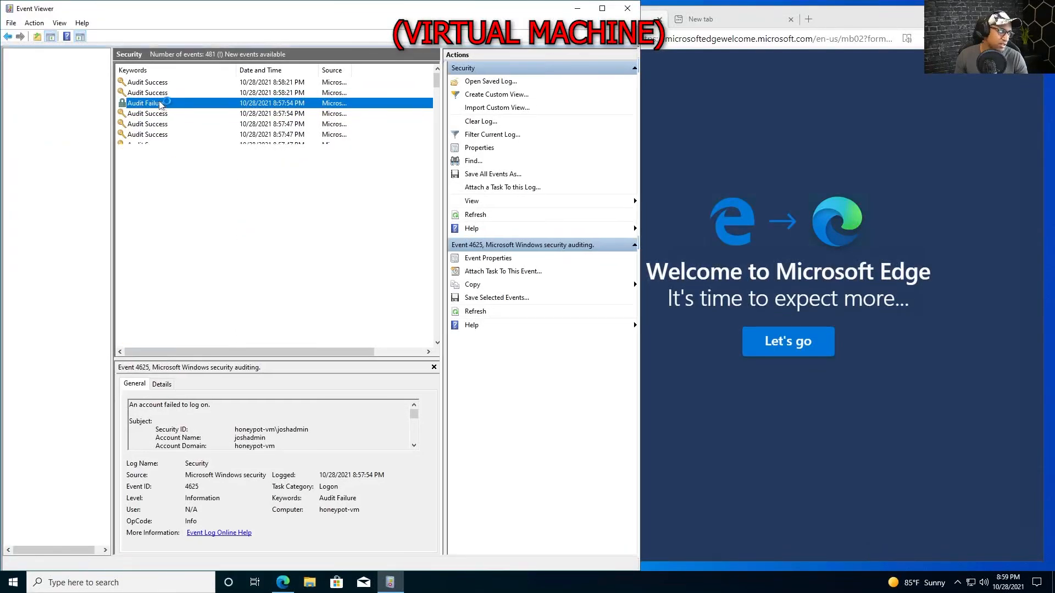
{"action": "left_click_drag", "start_coordinate": [273, 135], "coordinate": [249, 66]}
{"action": "left_click_drag", "start_coordinate": [284, 299], "coordinate": [283, 541]}
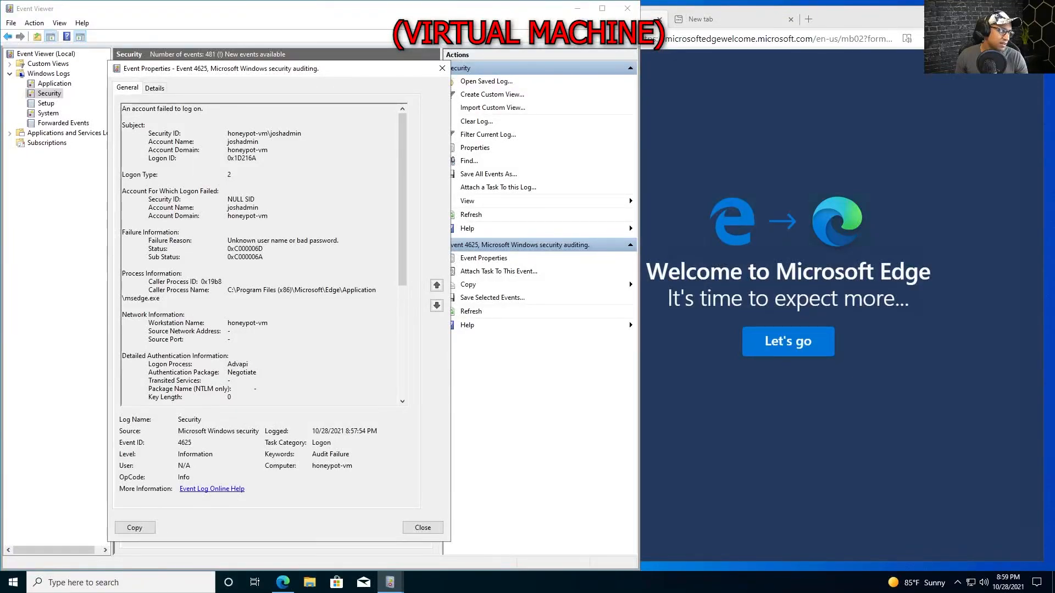
Review the 4625 event's account names, domain honeypot-vm and failure reason, then close it.
{"action": "double_click", "coordinate": [243, 142]}
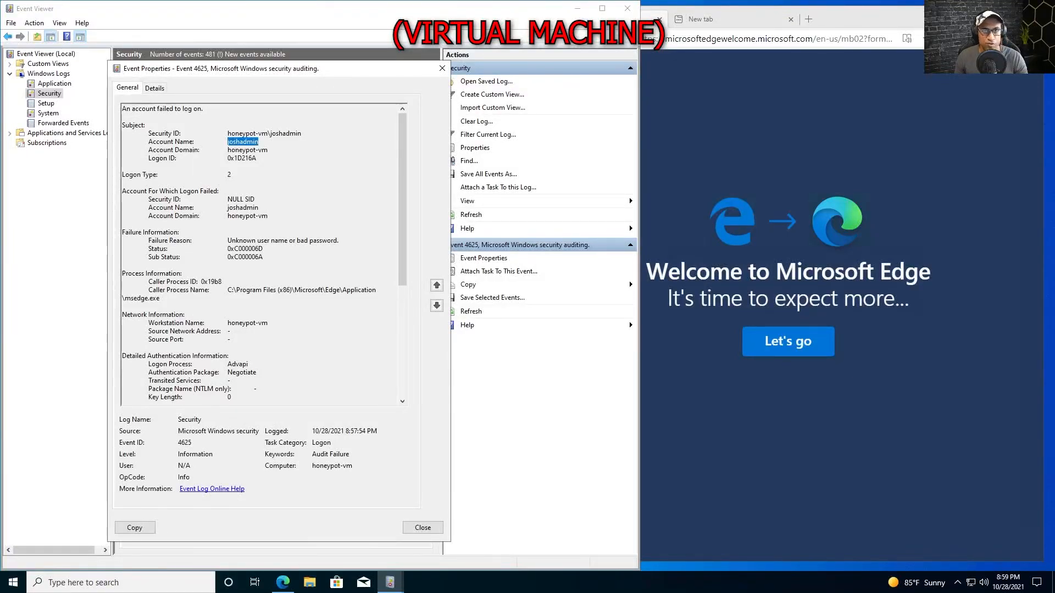
{"action": "double_click", "coordinate": [243, 208]}
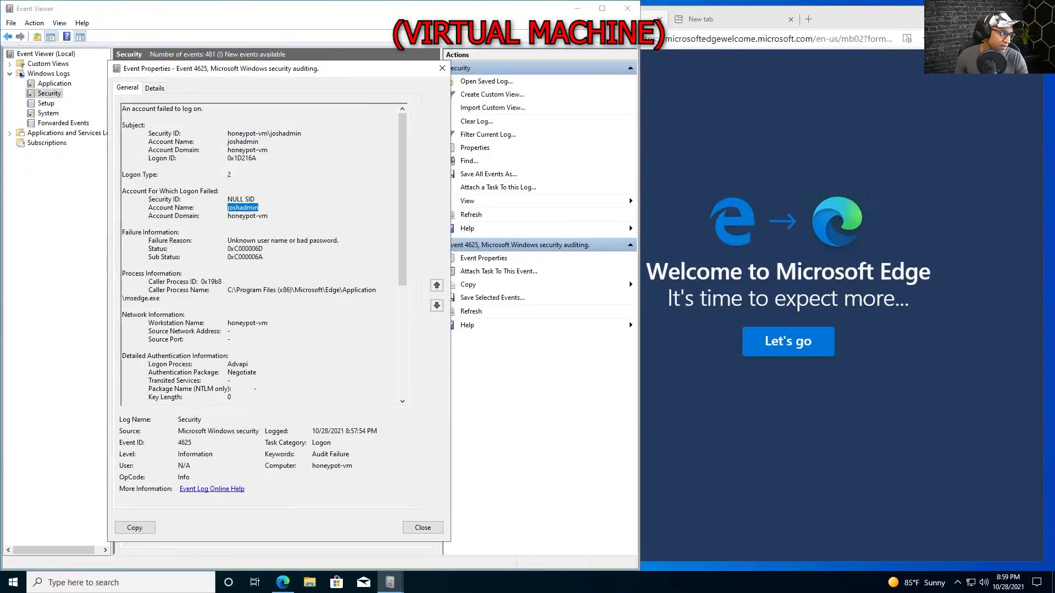
{"action": "double_click", "coordinate": [246, 216]}
{"action": "left_click", "coordinate": [228, 215]}
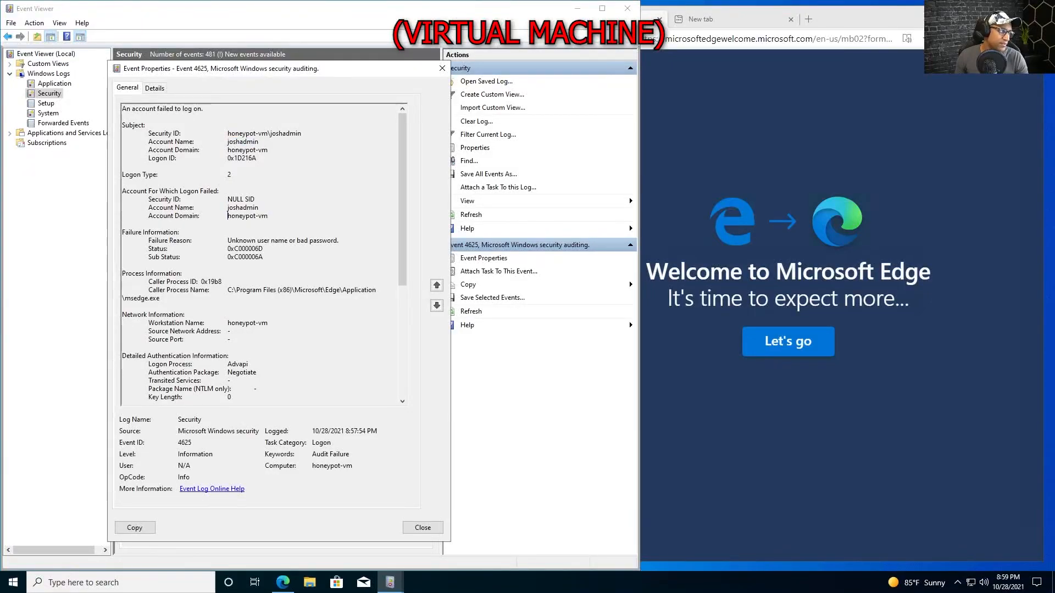
{"action": "scroll", "coordinate": [227, 216], "scroll_direction": "down", "scroll_amount": 2}
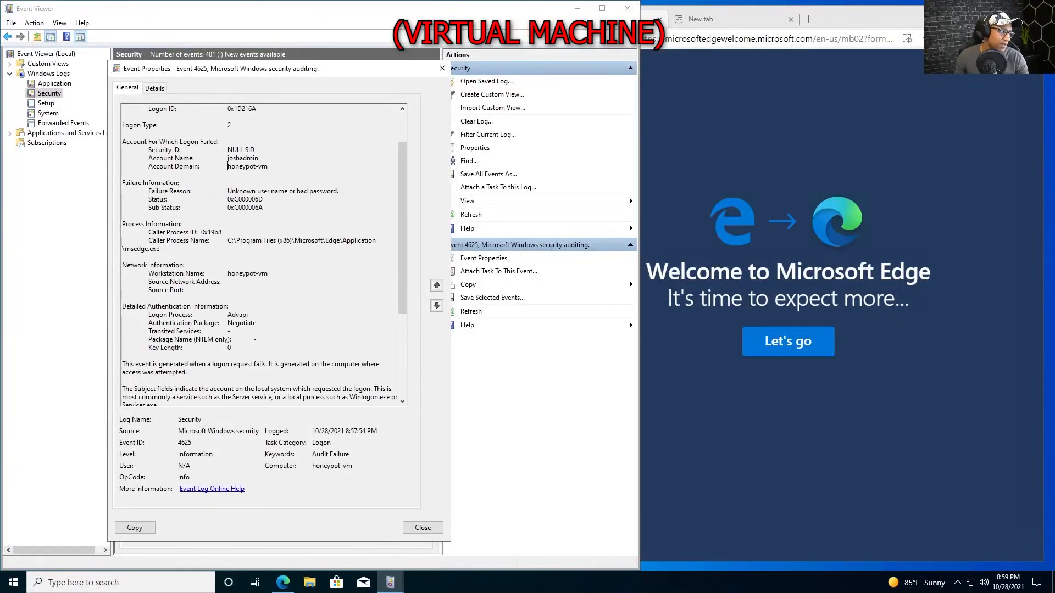
{"action": "left_click_drag", "start_coordinate": [227, 191], "coordinate": [337, 191]}
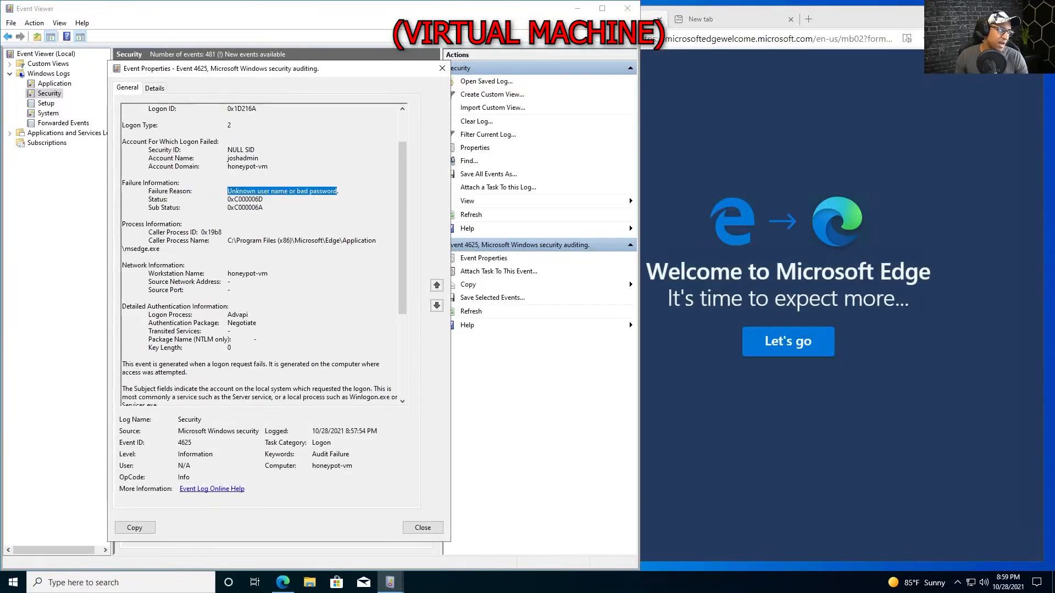
{"action": "scroll", "coordinate": [263, 255], "scroll_direction": "up", "scroll_amount": 1}
{"action": "scroll", "coordinate": [264, 256], "scroll_direction": "down", "scroll_amount": 7}
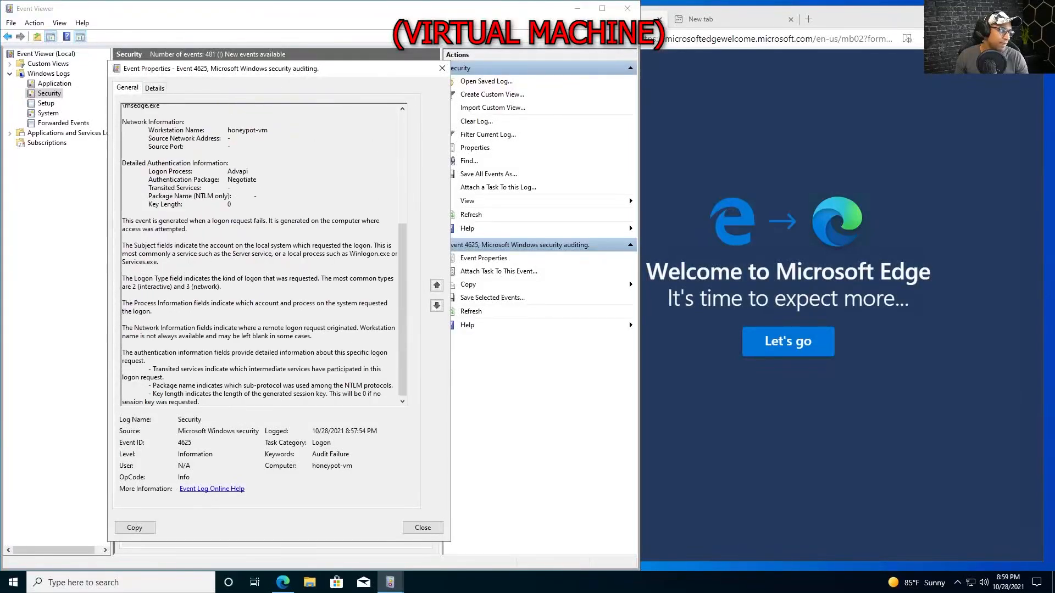
{"action": "scroll", "coordinate": [263, 256], "scroll_direction": "up", "scroll_amount": 8}
{"action": "scroll", "coordinate": [264, 256], "scroll_direction": "down", "scroll_amount": 5}
{"action": "scroll", "coordinate": [263, 256], "scroll_direction": "up", "scroll_amount": 5}
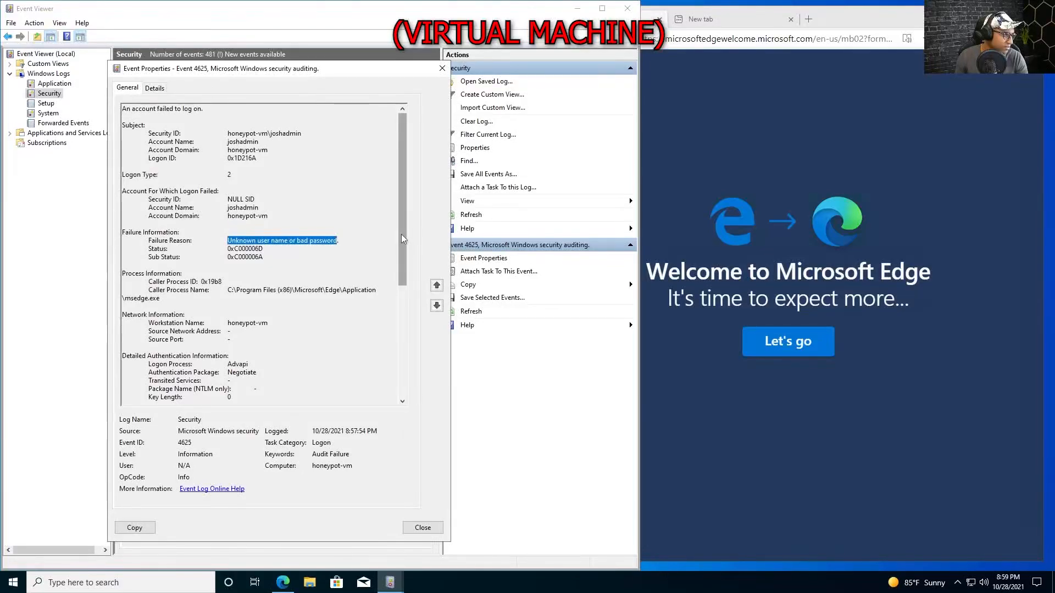
{"action": "scroll", "coordinate": [404, 235], "scroll_direction": "down", "scroll_amount": 5}
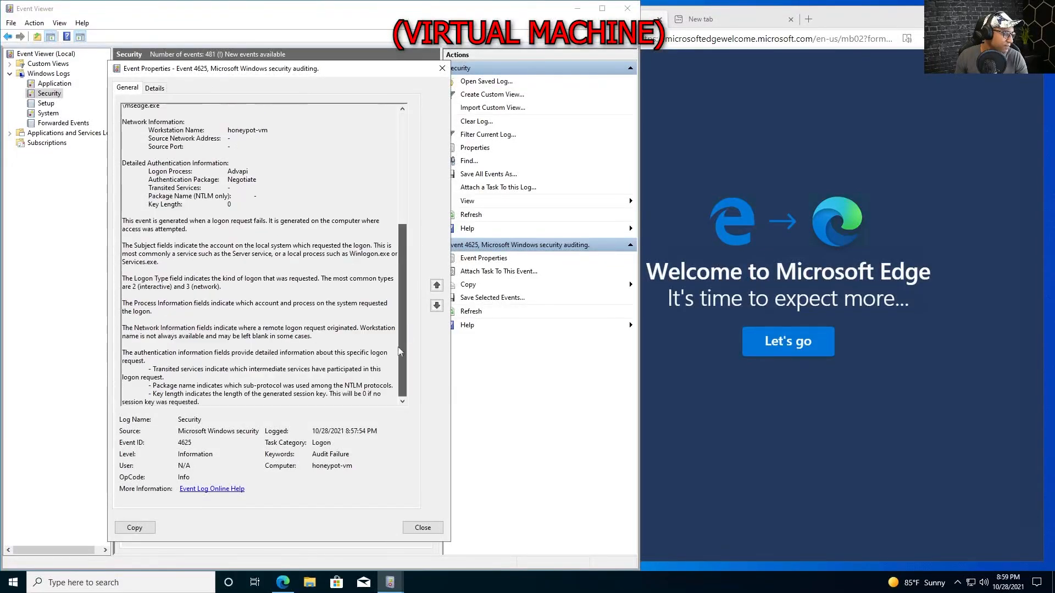
{"action": "left_click", "coordinate": [442, 68]}
Refresh the Security log and launch Remote Desktop Connection from the host desktop.
{"action": "key", "text": "F5"}
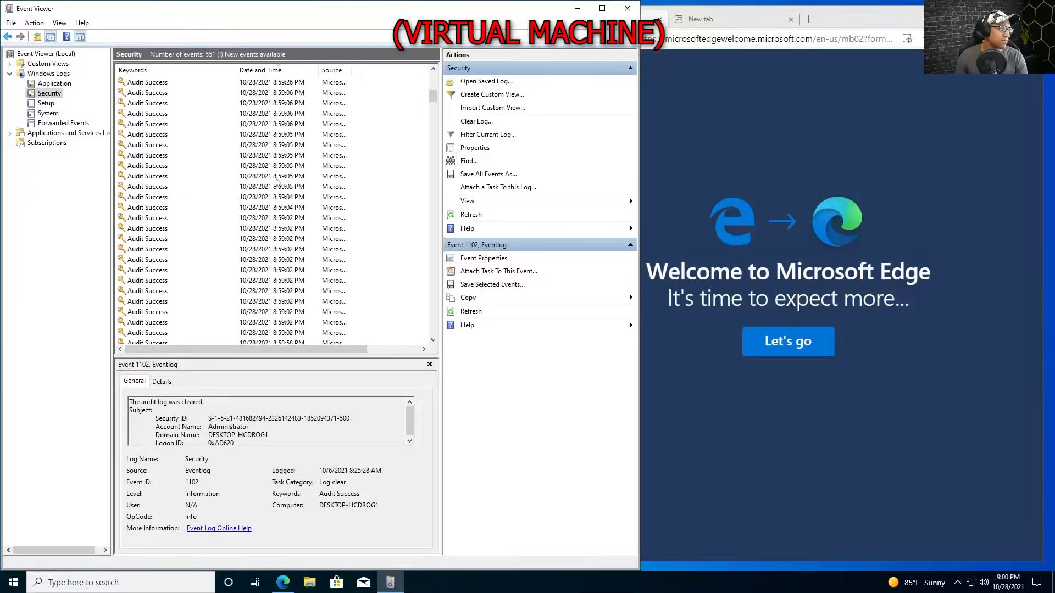
{"action": "mouse_move", "coordinate": [659, 6]}
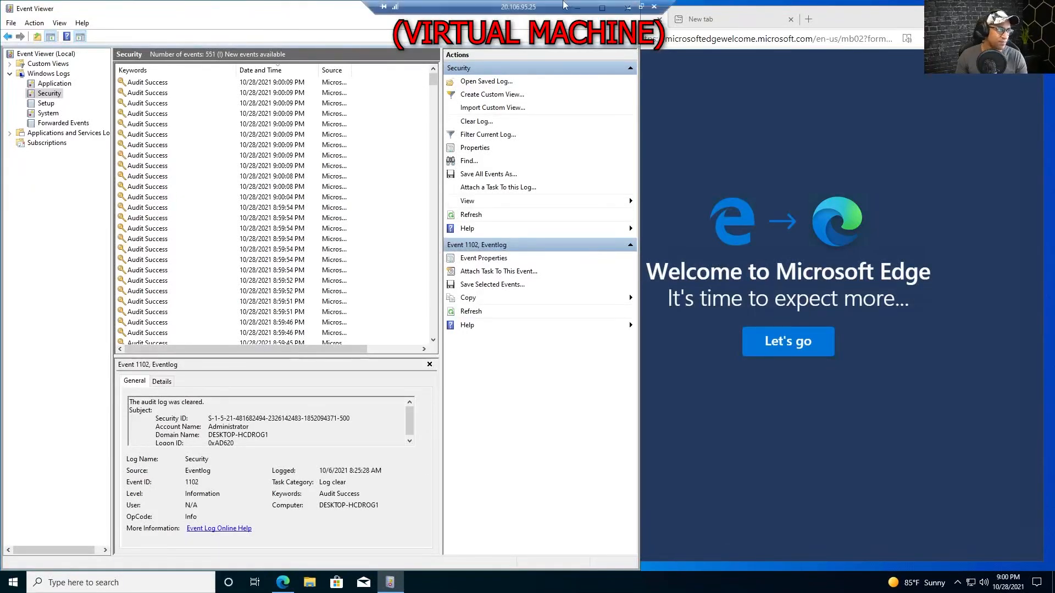
{"action": "left_click", "coordinate": [641, 7]}
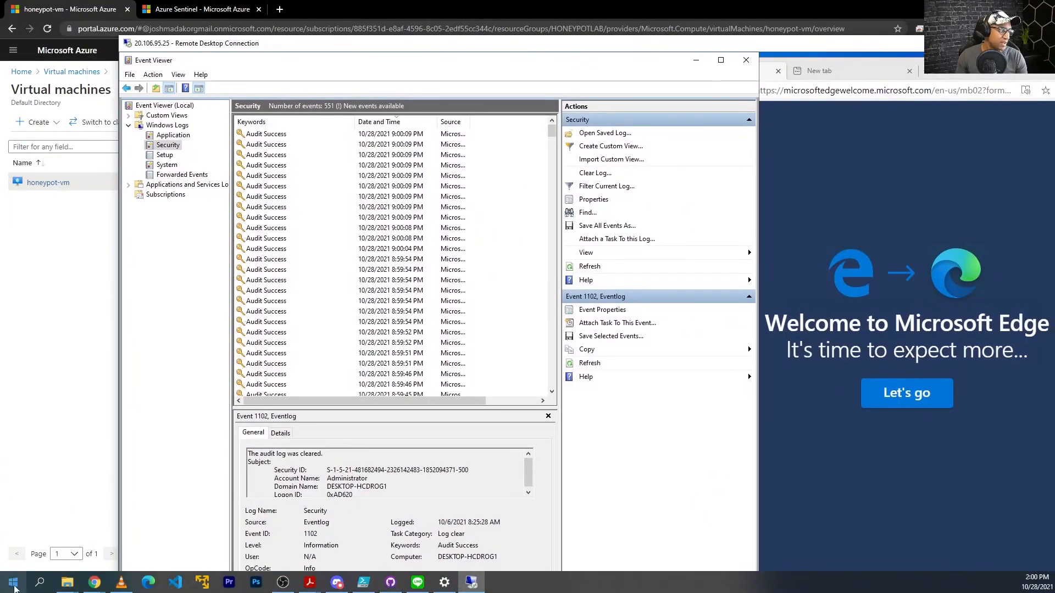
{"action": "left_click", "coordinate": [13, 583]}
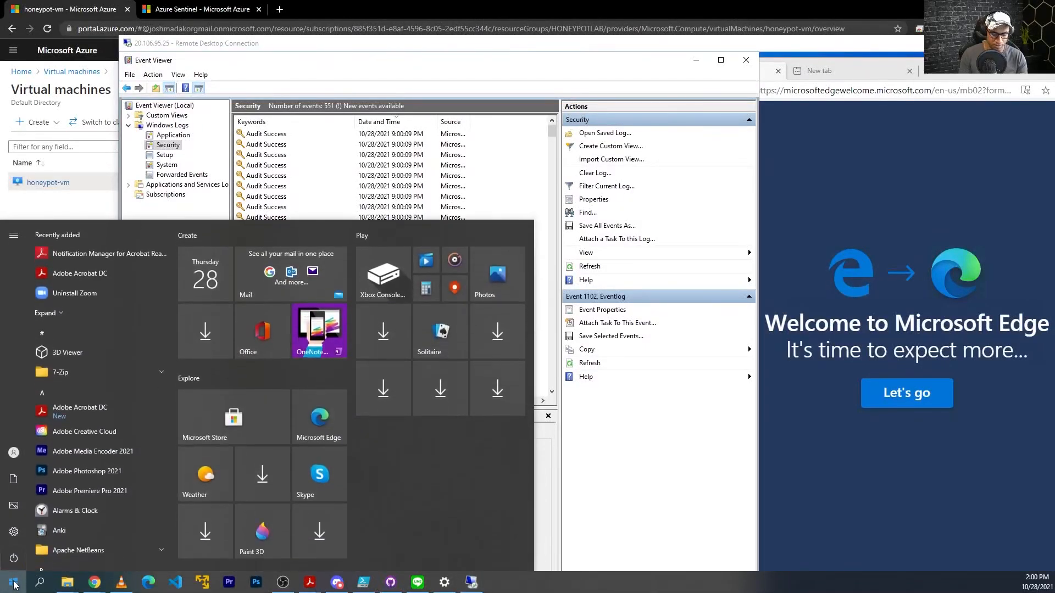
{"action": "type", "text": "remote"}
{"action": "key", "text": "Return"}
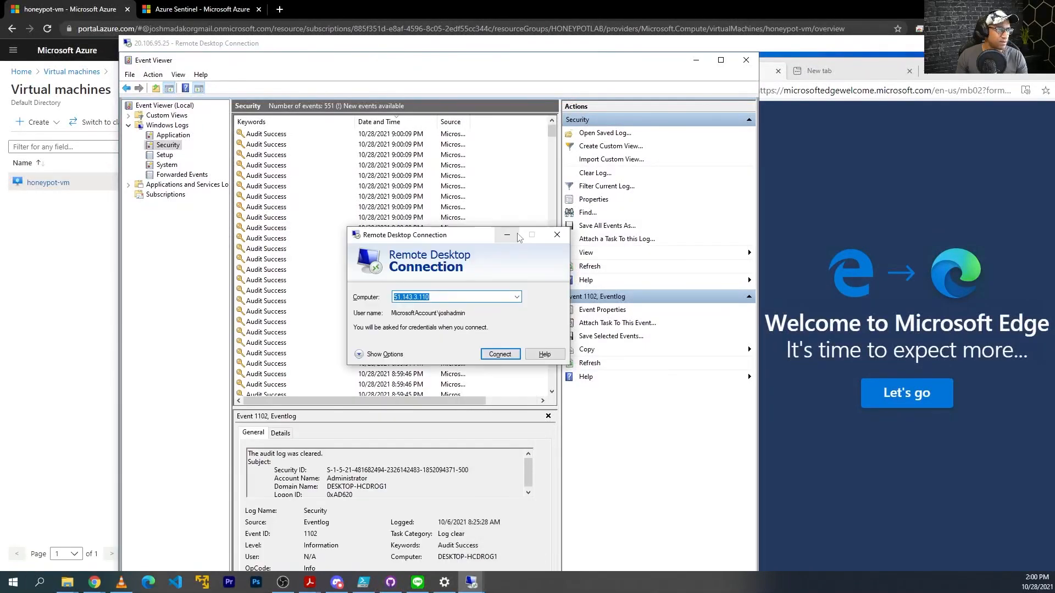
Connect to 20.106.95.25 with a made-up user name and wrong password to trigger a failure.
{"action": "left_click", "coordinate": [500, 355]}
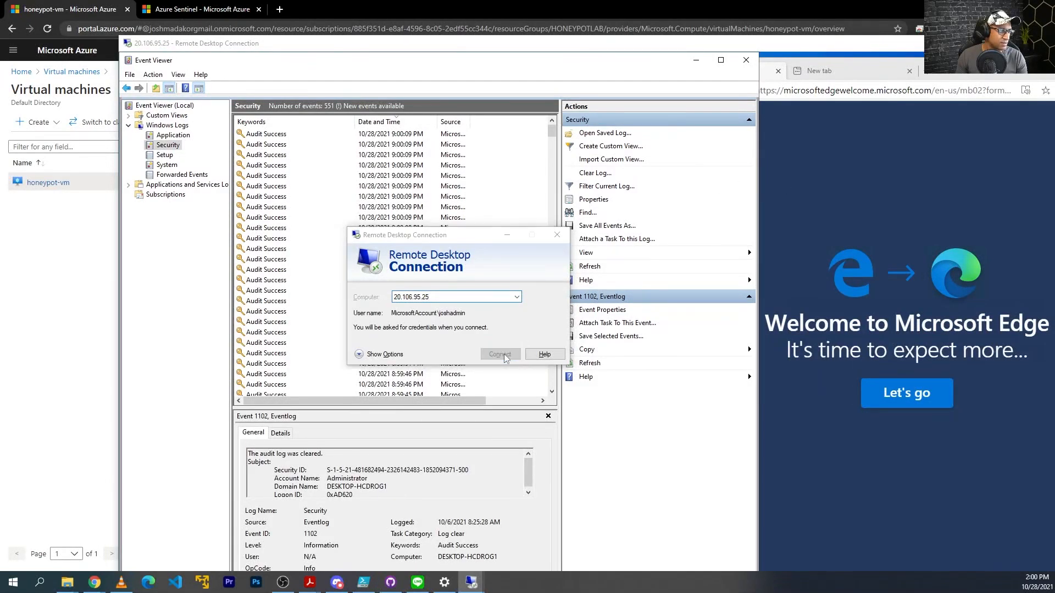
{"action": "left_click", "coordinate": [384, 352]}
{"action": "left_click", "coordinate": [413, 410]}
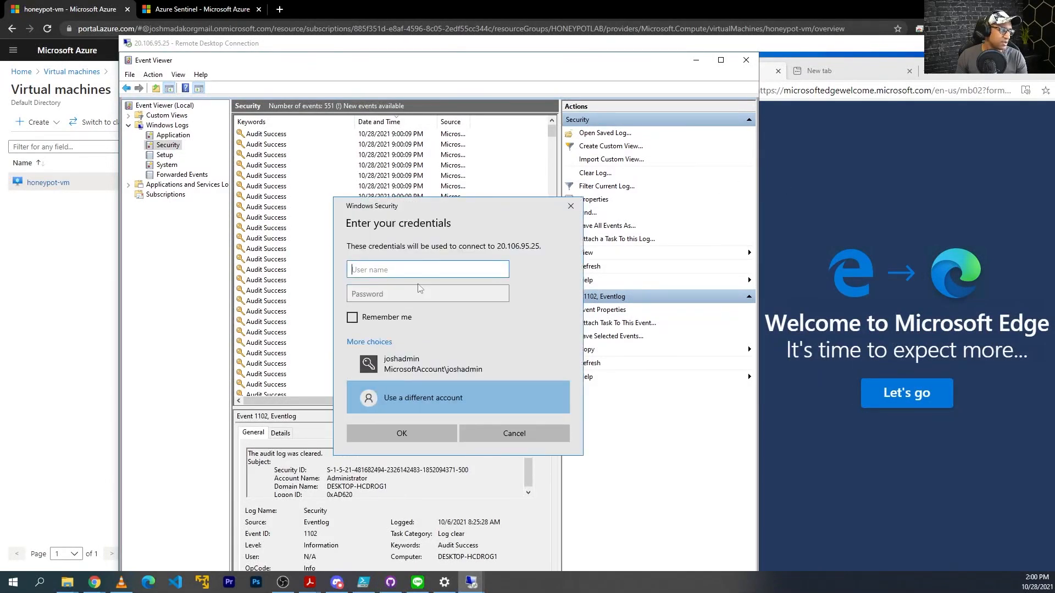
{"action": "type", "text": "joshfail"}
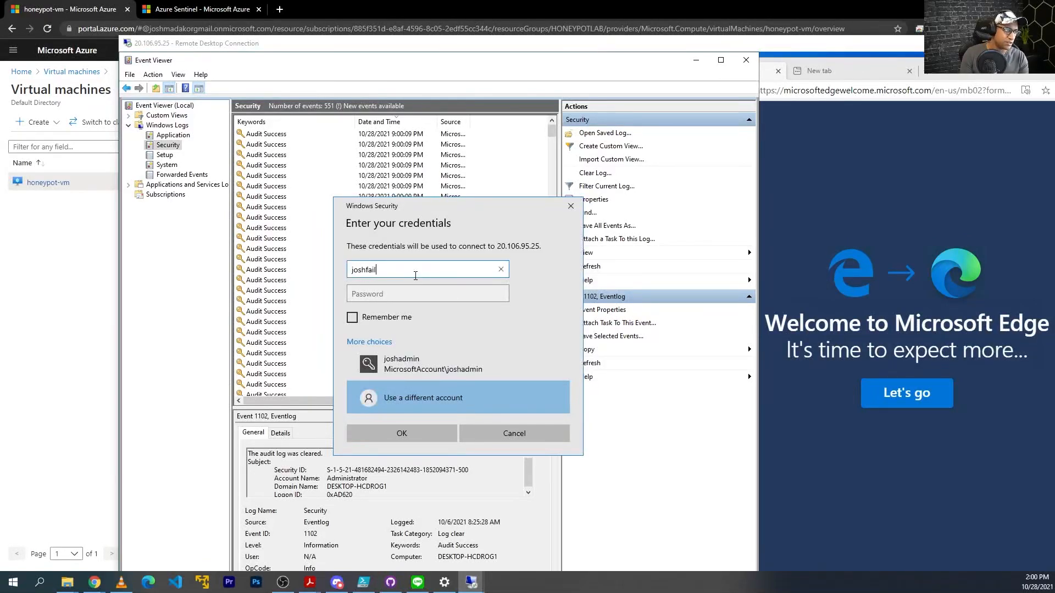
{"action": "type", "text": "09"}
{"action": "key", "text": "BackSpace"}
{"action": "key", "text": "Tab"}
{"action": "type", "text": "••••••••"}
{"action": "key", "text": "Return"}
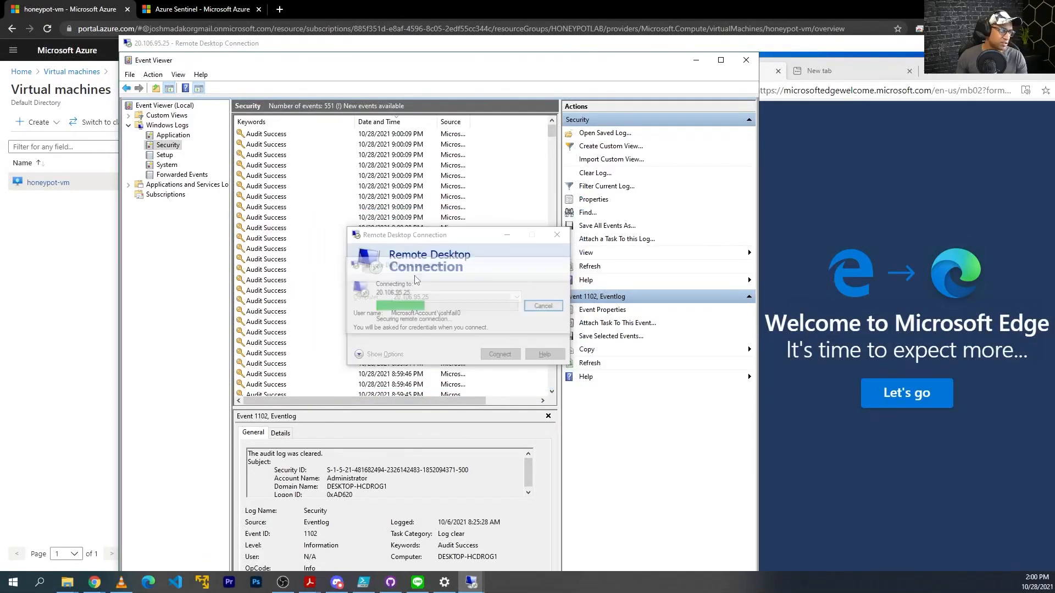
{"action": "key", "text": "Escape"}
{"action": "key", "text": "Escape"}
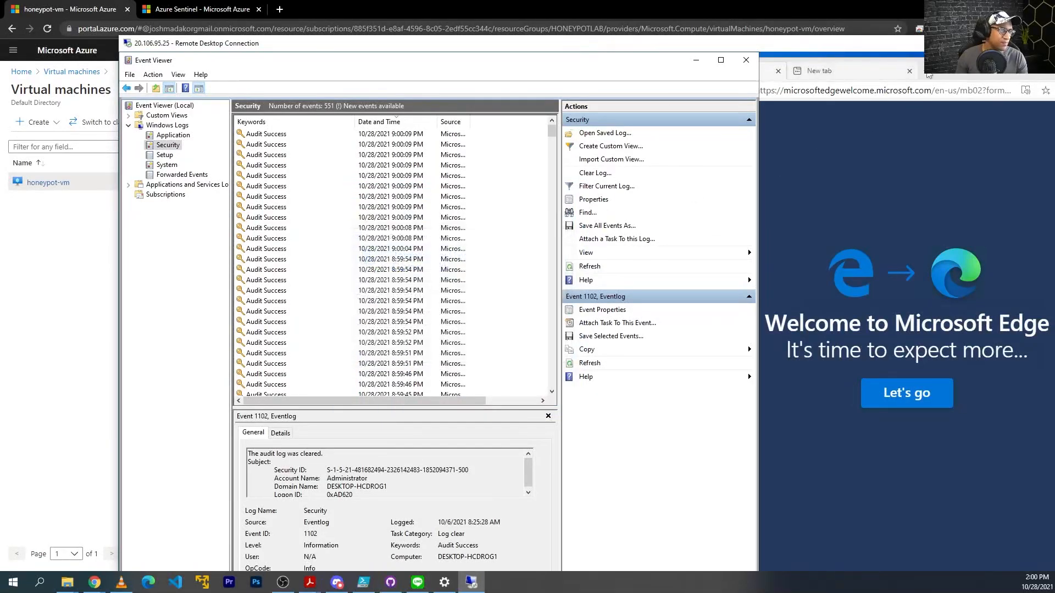
Return to the full-screen session and refresh the Security log for the new failure.
{"action": "double_click", "coordinate": [793, 49]}
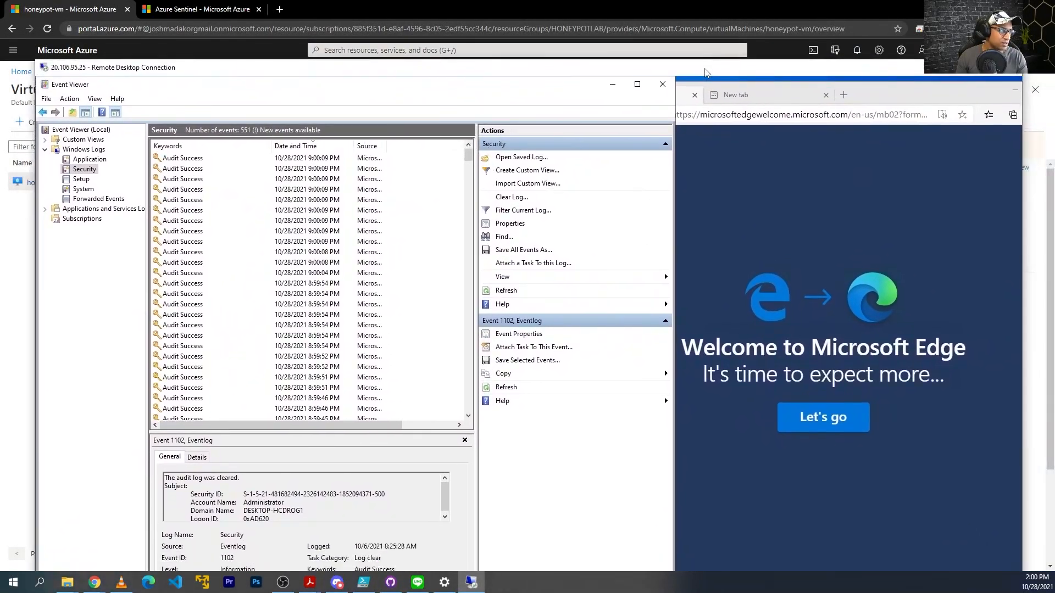
{"action": "left_click", "coordinate": [147, 124]}
{"action": "key", "text": "F5"}
Open the 9:00:55 PM 4625 event's properties and copy source address 24.16.97.222.
{"action": "left_click", "coordinate": [155, 125]}
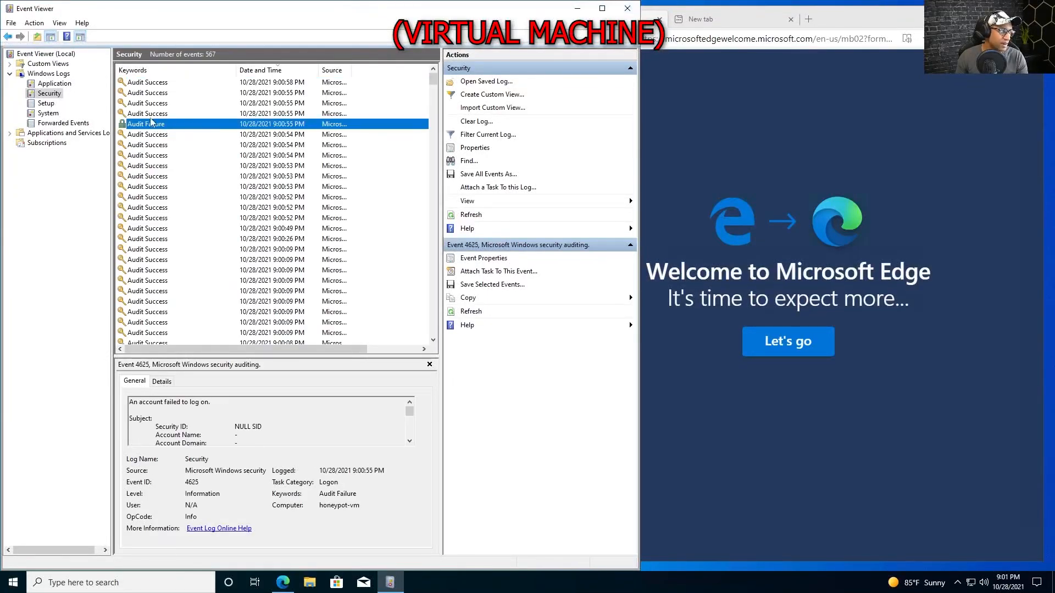
{"action": "double_click", "coordinate": [152, 126]}
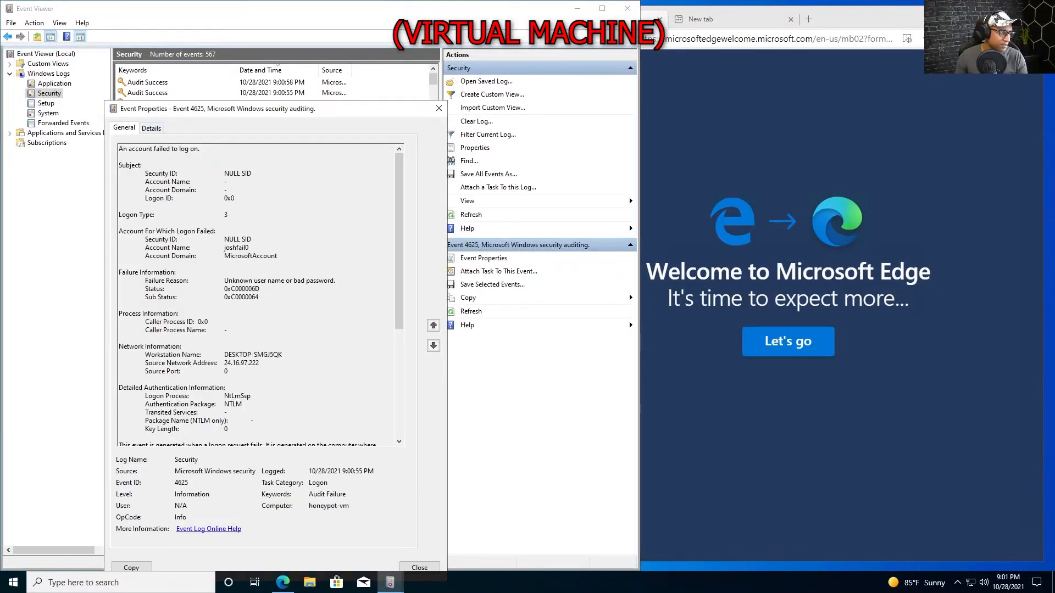
{"action": "left_click_drag", "start_coordinate": [317, 114], "coordinate": [344, 52]}
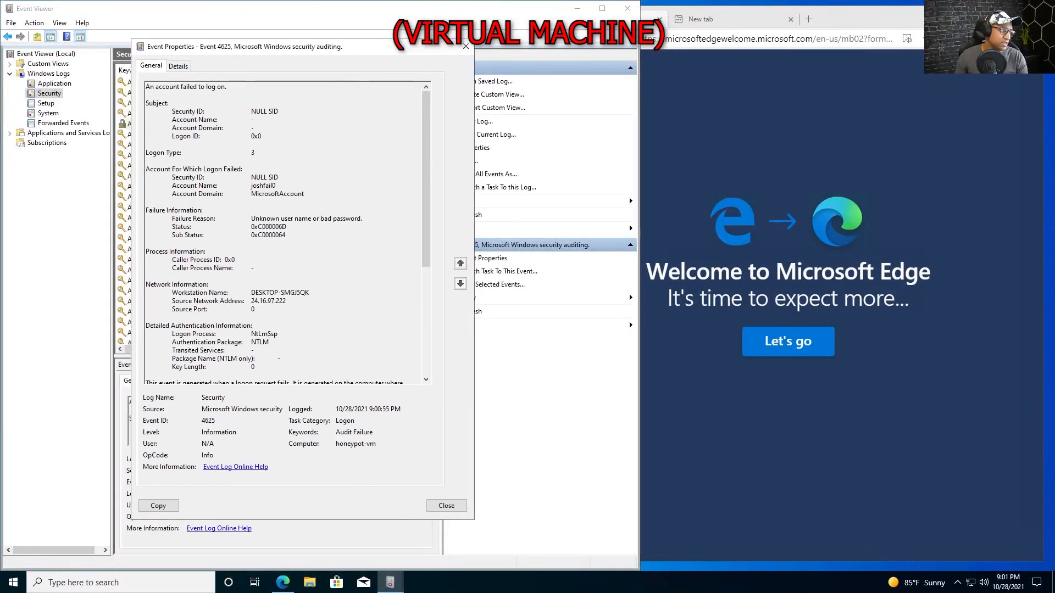
{"action": "left_click_drag", "start_coordinate": [172, 292], "coordinate": [251, 301]}
{"action": "key", "text": "ctrl+c"}
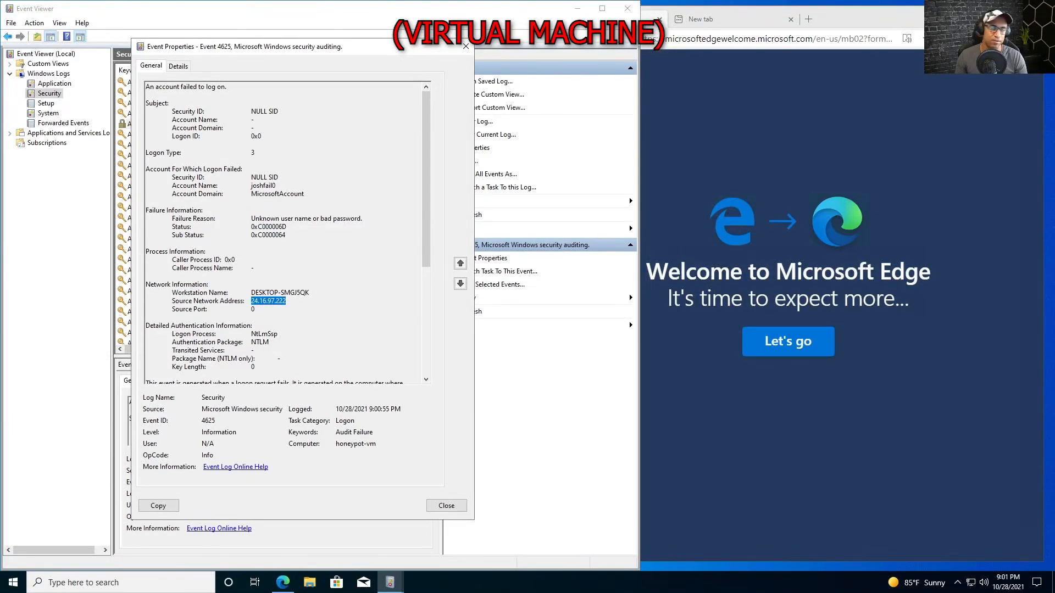
{"action": "left_click_drag", "start_coordinate": [286, 301], "coordinate": [259, 301]}
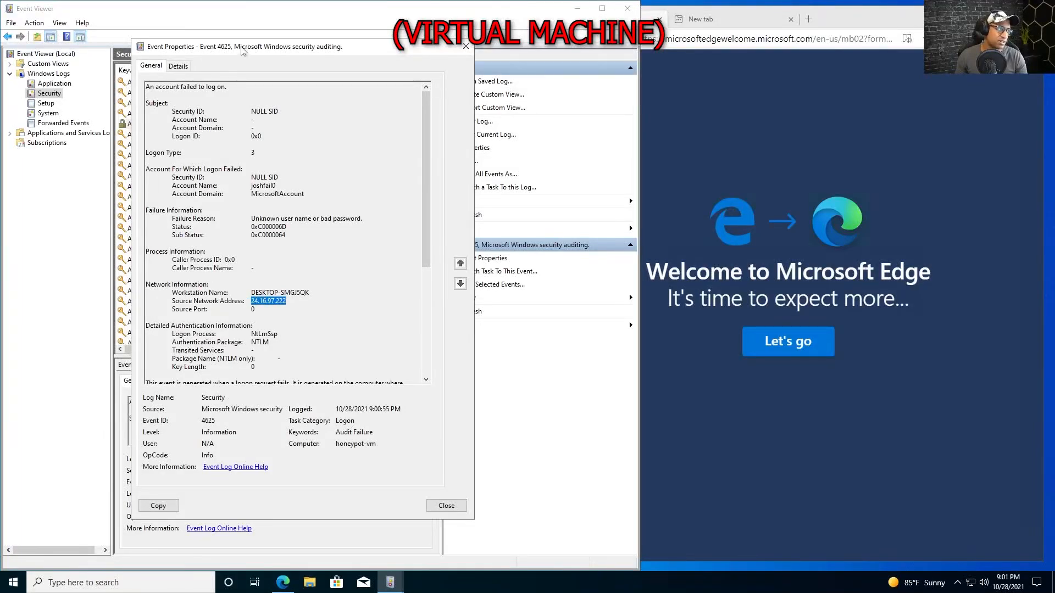
{"action": "mouse_move", "coordinate": [240, 47]}
{"action": "left_mouse_down"}
{"action": "mouse_move", "coordinate": [398, 49]}
{"action": "mouse_move", "coordinate": [223, 49]}
{"action": "left_mouse_up"}
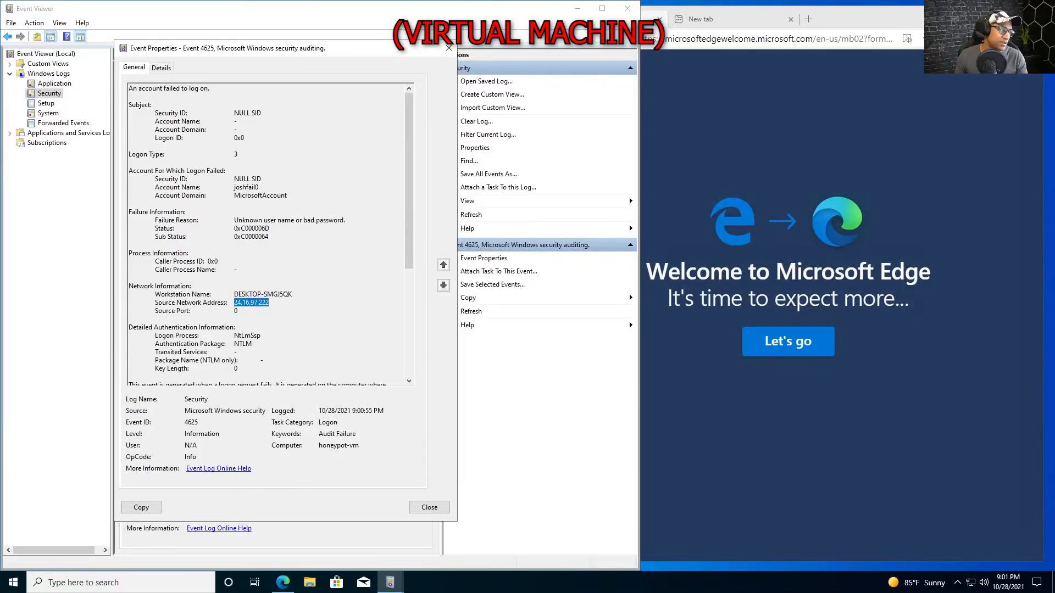
{"action": "scroll", "coordinate": [271, 235], "scroll_direction": "down", "scroll_amount": 1}
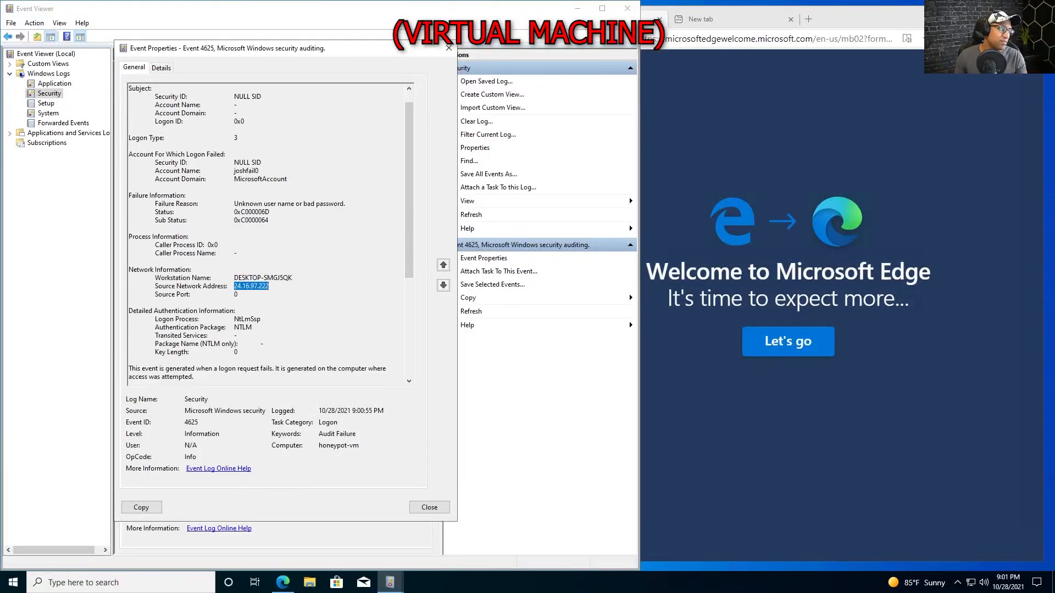
{"action": "scroll", "coordinate": [271, 236], "scroll_direction": "down", "scroll_amount": 3}
{"action": "scroll", "coordinate": [270, 236], "scroll_direction": "up", "scroll_amount": 5}
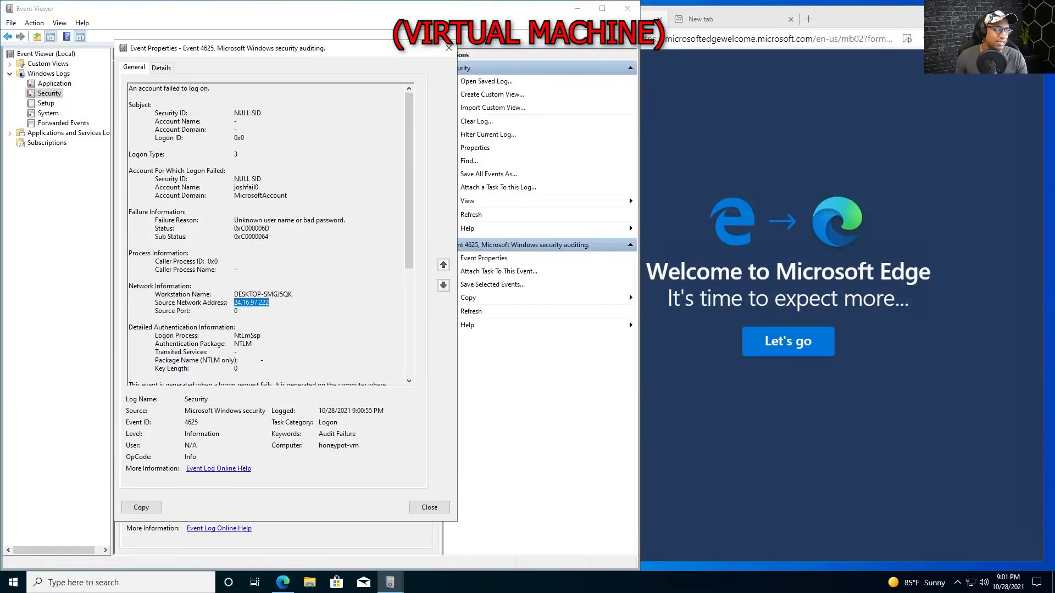
{"action": "left_click", "coordinate": [712, 43]}
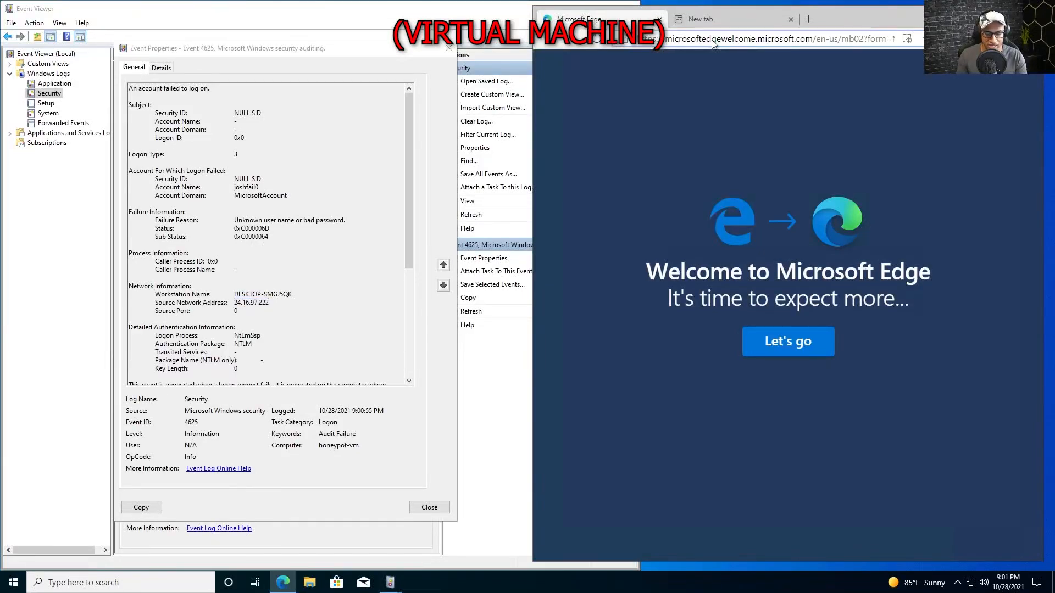
Look up 24.16.97.222 on ipgeolocation.io in a new tab.
{"action": "key", "text": "ctrl+t"}
{"action": "type", "text": "ipgeolocation.io"}
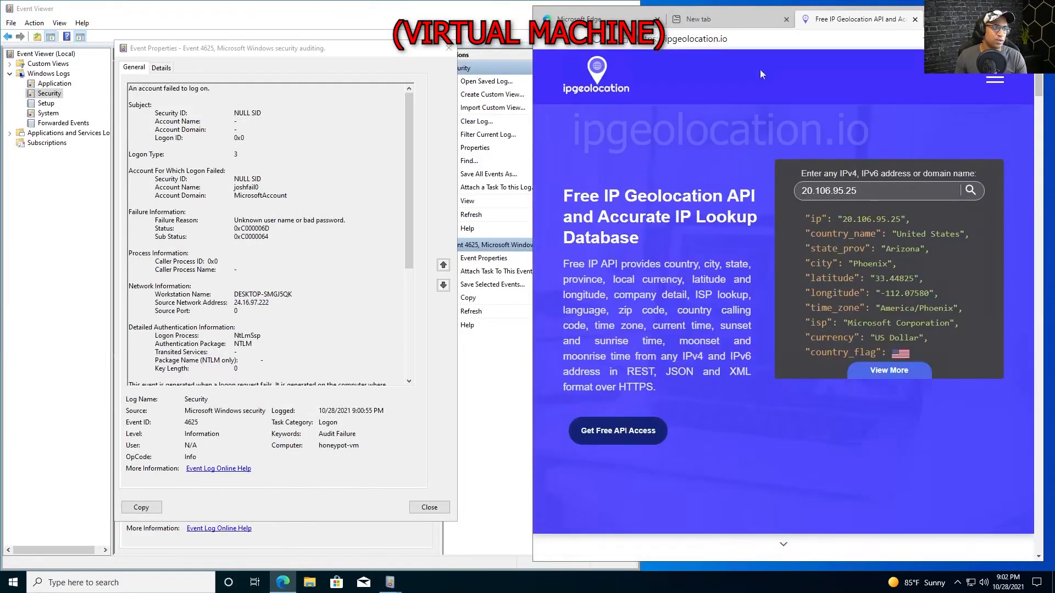
{"action": "left_click_drag", "start_coordinate": [532, 121], "coordinate": [434, 121]}
{"action": "key", "text": "ctrl+a"}
{"action": "key", "text": "ctrl+v"}
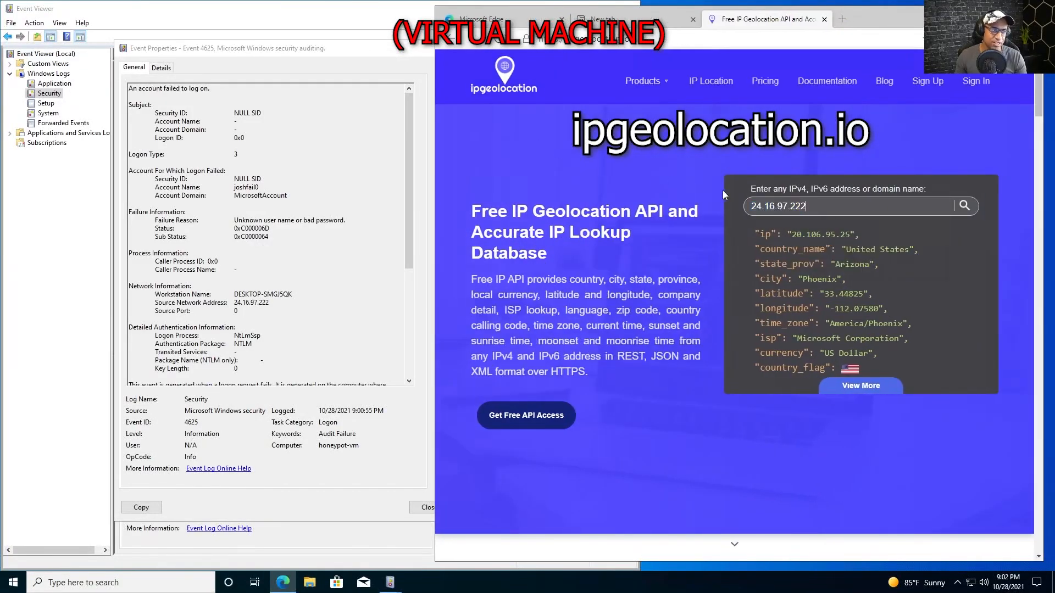
{"action": "left_click_drag", "start_coordinate": [807, 207], "coordinate": [742, 206]}
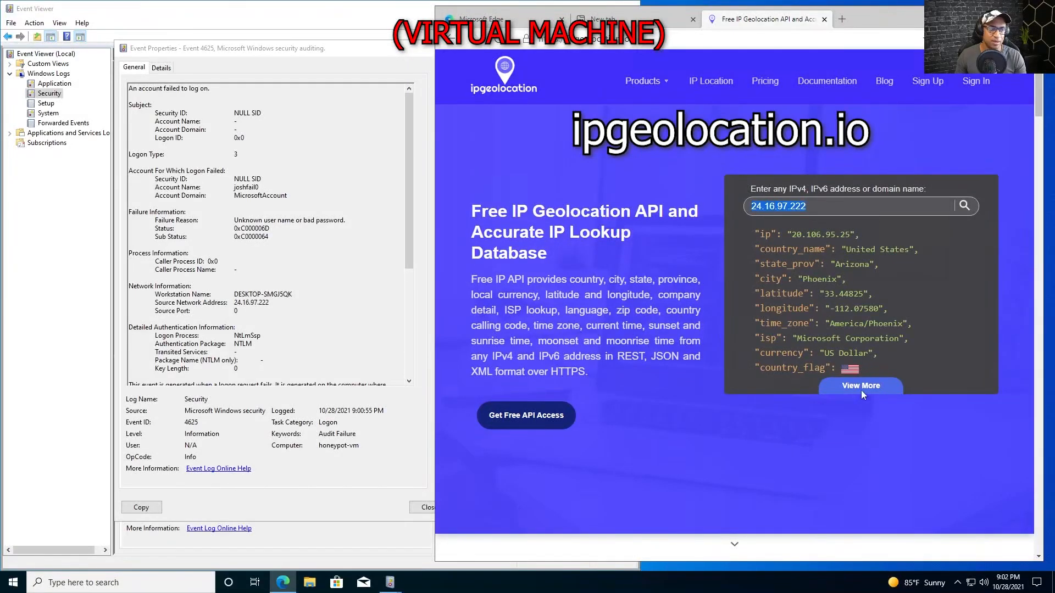
{"action": "left_click", "coordinate": [964, 206]}
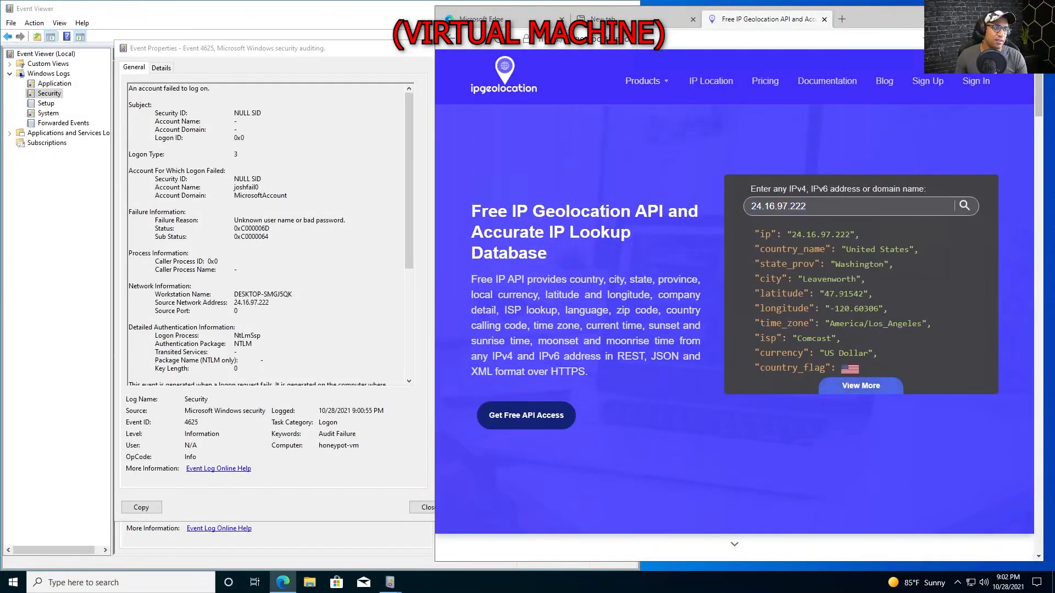
Highlight the result's United States, Washington, Leavenworth and latitude/longitude values.
{"action": "left_click_drag", "start_coordinate": [771, 234], "coordinate": [826, 250]}
{"action": "left_click", "coordinate": [876, 250]}
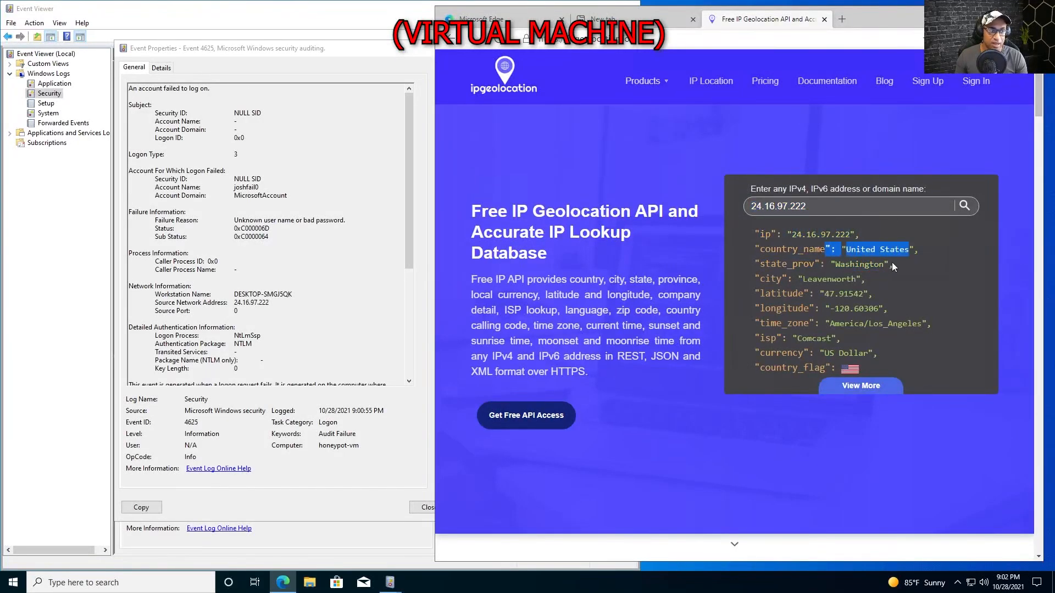
{"action": "mouse_move", "coordinate": [895, 260]}
{"action": "left_mouse_down"}
{"action": "mouse_move", "coordinate": [840, 265]}
{"action": "mouse_move", "coordinate": [883, 265]}
{"action": "left_mouse_up"}
{"action": "double_click", "coordinate": [830, 280]}
{"action": "left_click", "coordinate": [908, 338]}
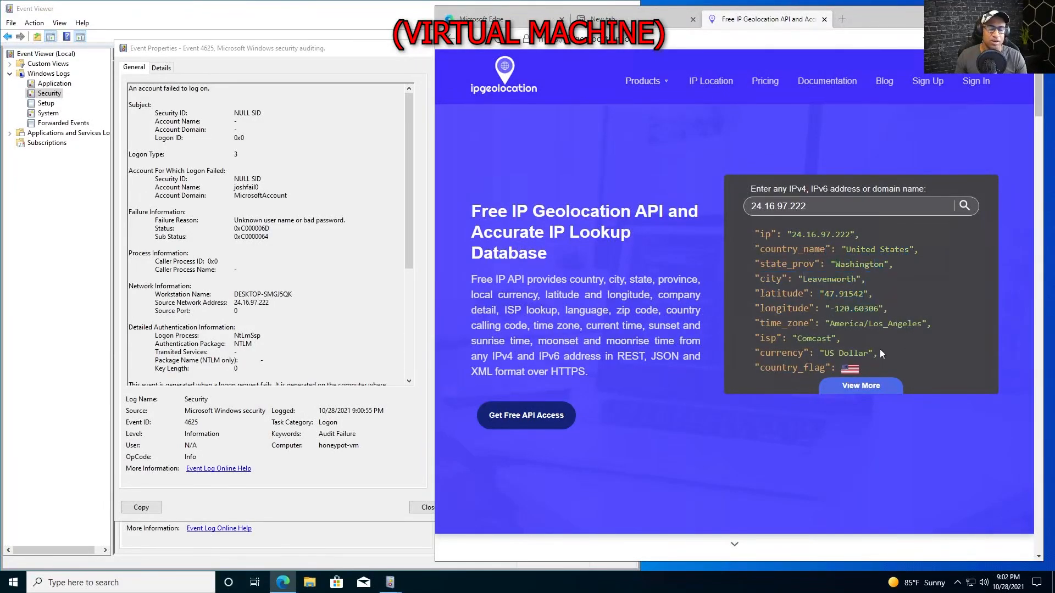
{"action": "left_click_drag", "start_coordinate": [878, 324], "coordinate": [765, 235]}
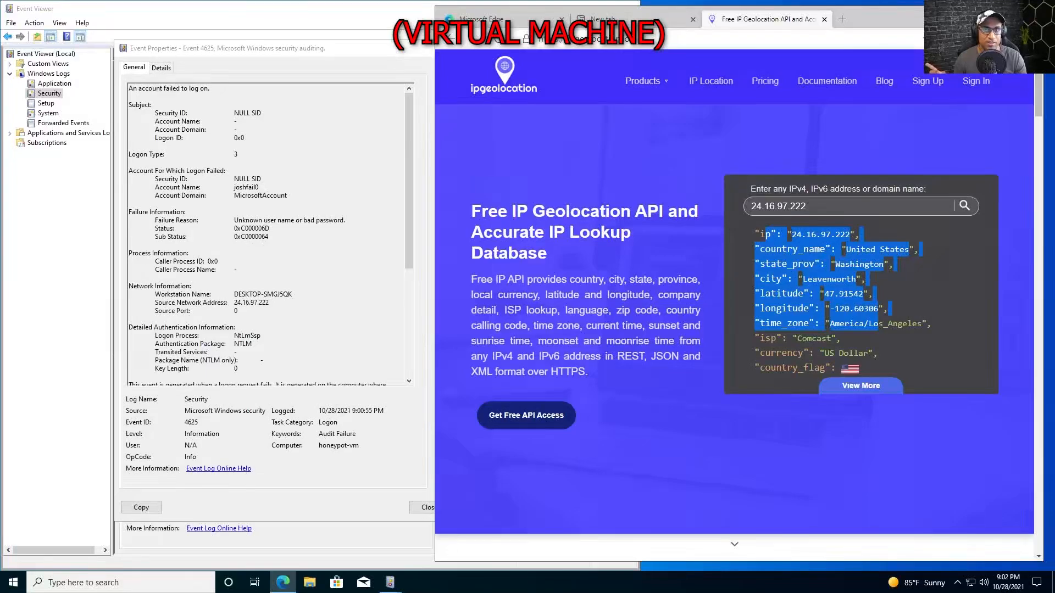
{"action": "left_click", "coordinate": [766, 235]}
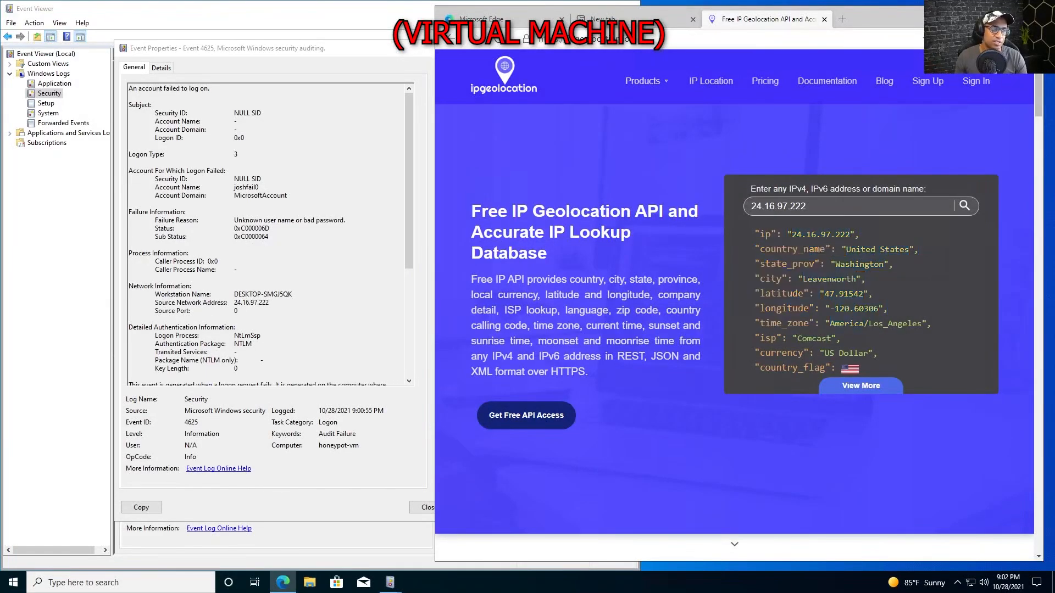
{"action": "left_click_drag", "start_coordinate": [881, 309], "coordinate": [761, 293]}
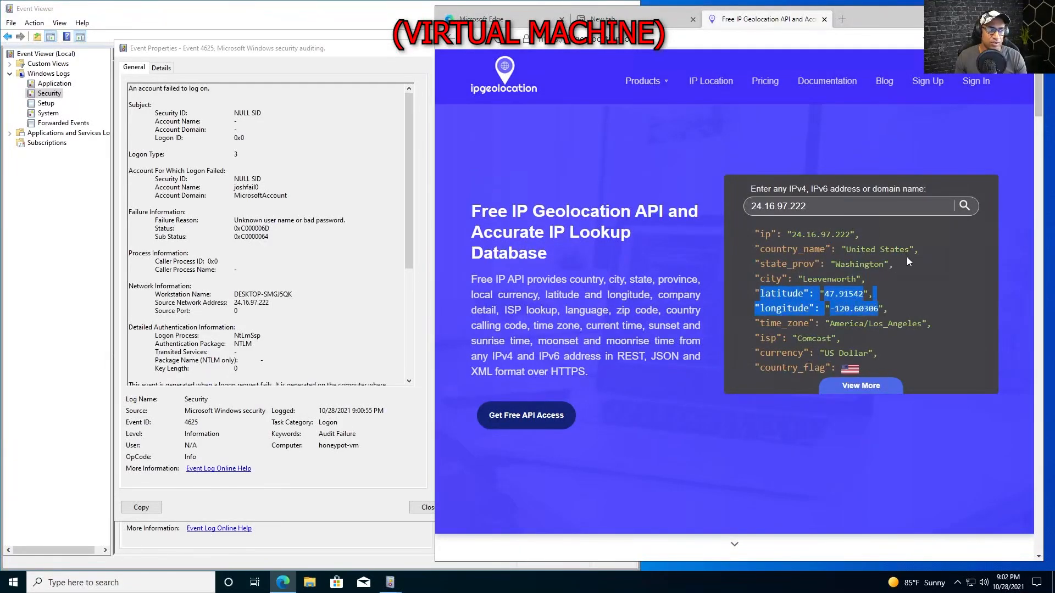
{"action": "left_click_drag", "start_coordinate": [908, 253], "coordinate": [882, 254]}
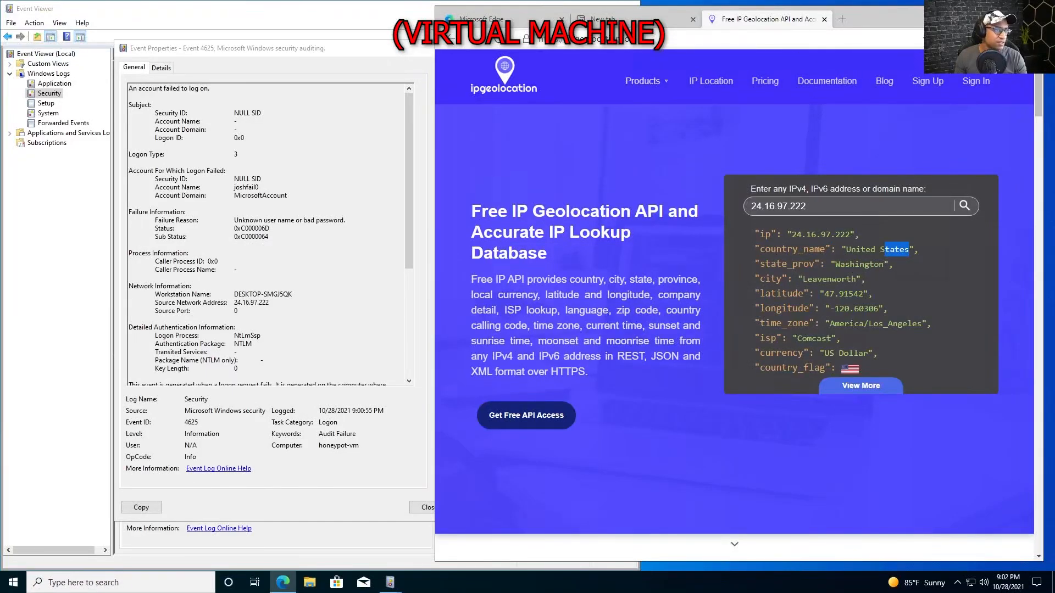
Minimize the browser to bring Event Viewer's 24.16.97.222 failed logon back into view.
{"action": "left_click", "coordinate": [981, 15]}
{"action": "left_click_drag", "start_coordinate": [881, 95], "coordinate": [584, 400]}
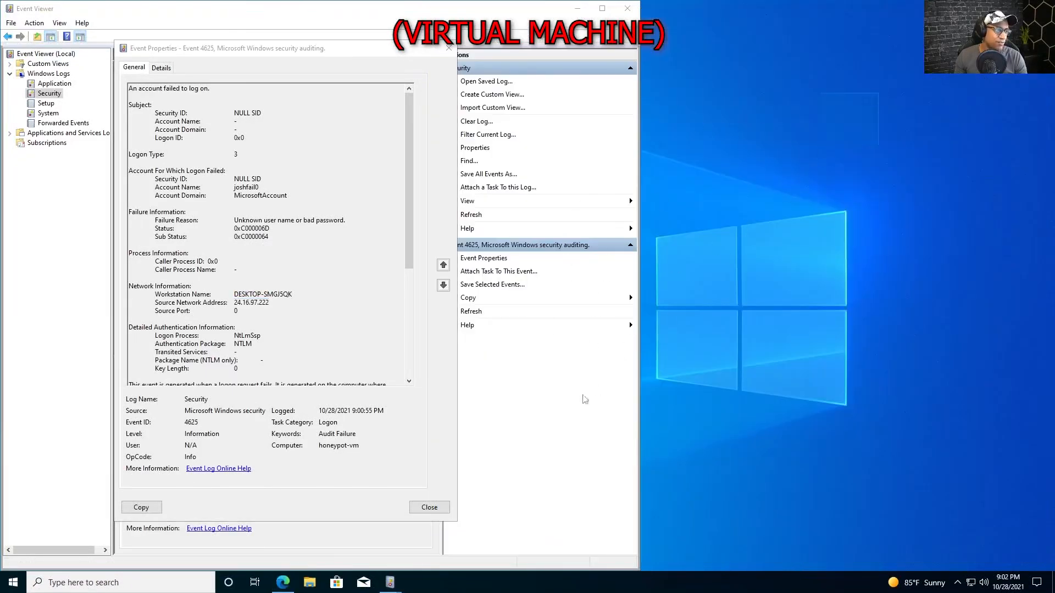
{"action": "left_click_drag", "start_coordinate": [879, 119], "coordinate": [634, 405]}
{"action": "left_click_drag", "start_coordinate": [891, 186], "coordinate": [624, 422]}
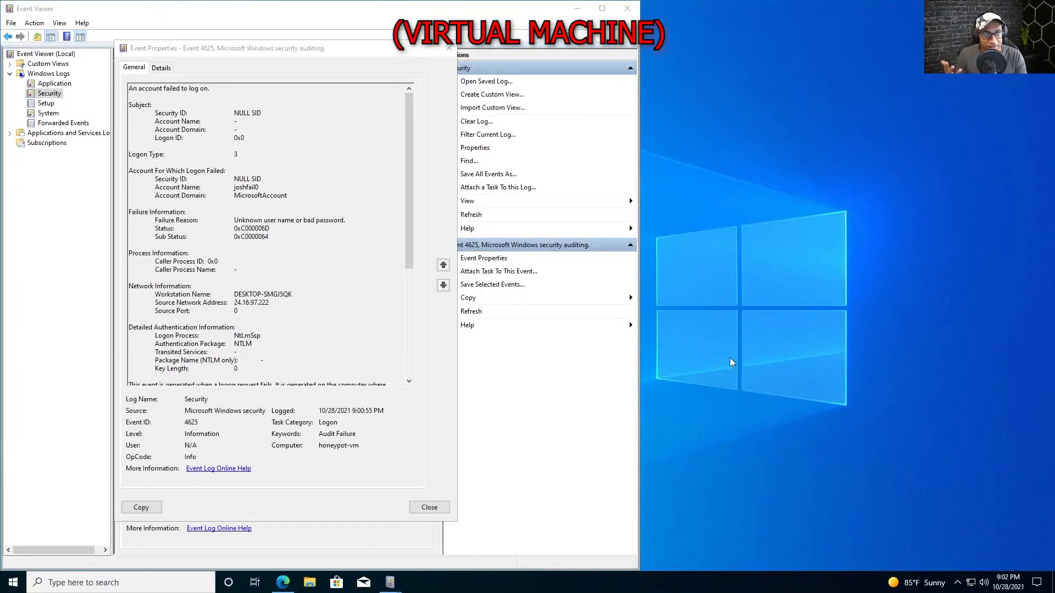
{"action": "mouse_move", "coordinate": [523, 3]}
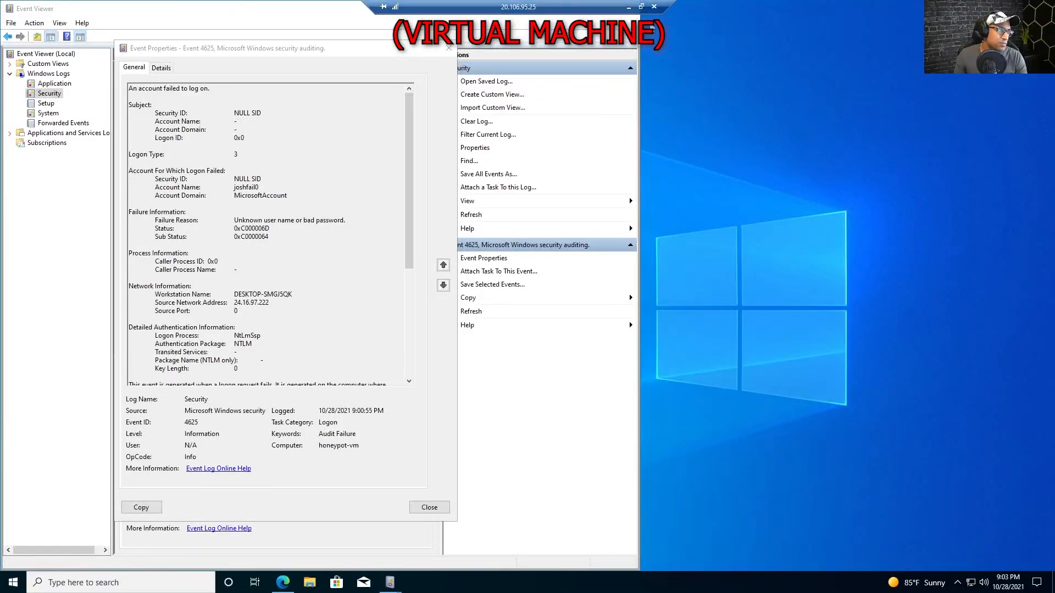
Take the VM session out of full screen and launch Command Prompt on the host.
{"action": "left_click", "coordinate": [642, 7]}
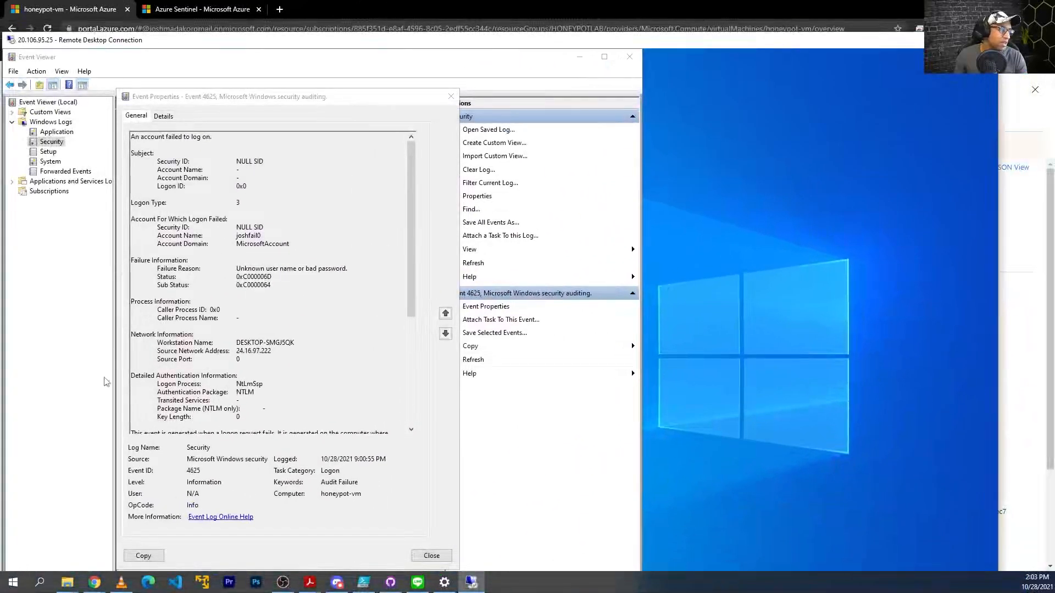
{"action": "left_click_drag", "start_coordinate": [137, 41], "coordinate": [226, 42]}
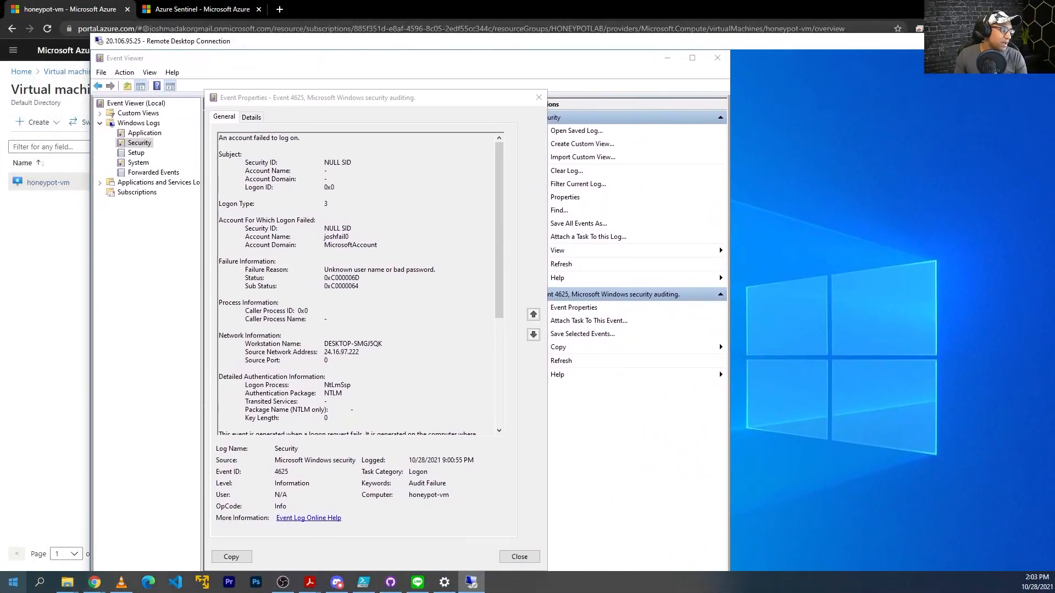
{"action": "left_click", "coordinate": [13, 582]}
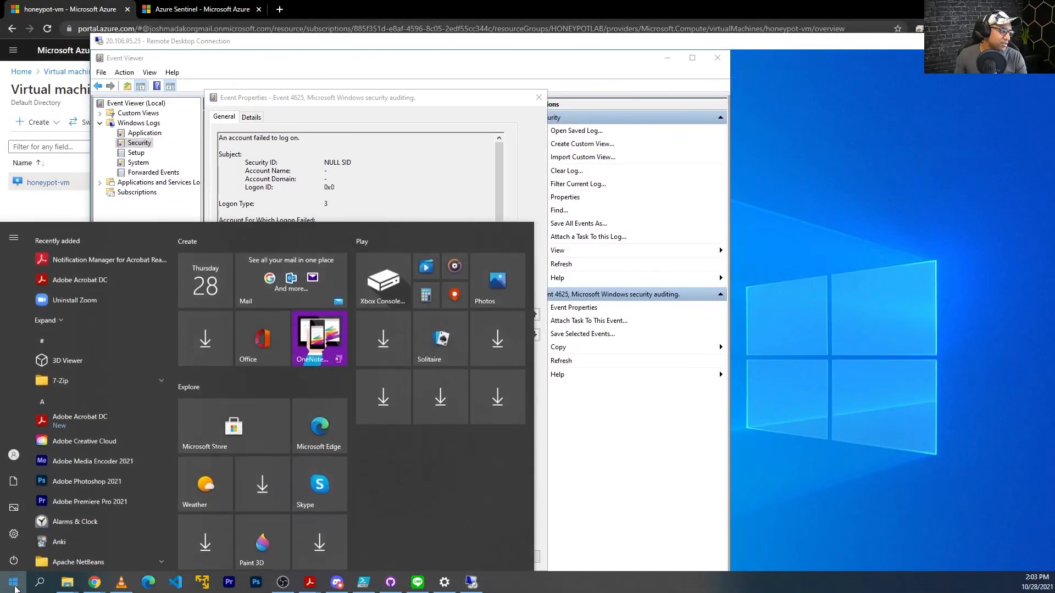
{"action": "type", "text": "cmd"}
{"action": "key", "text": "Return"}
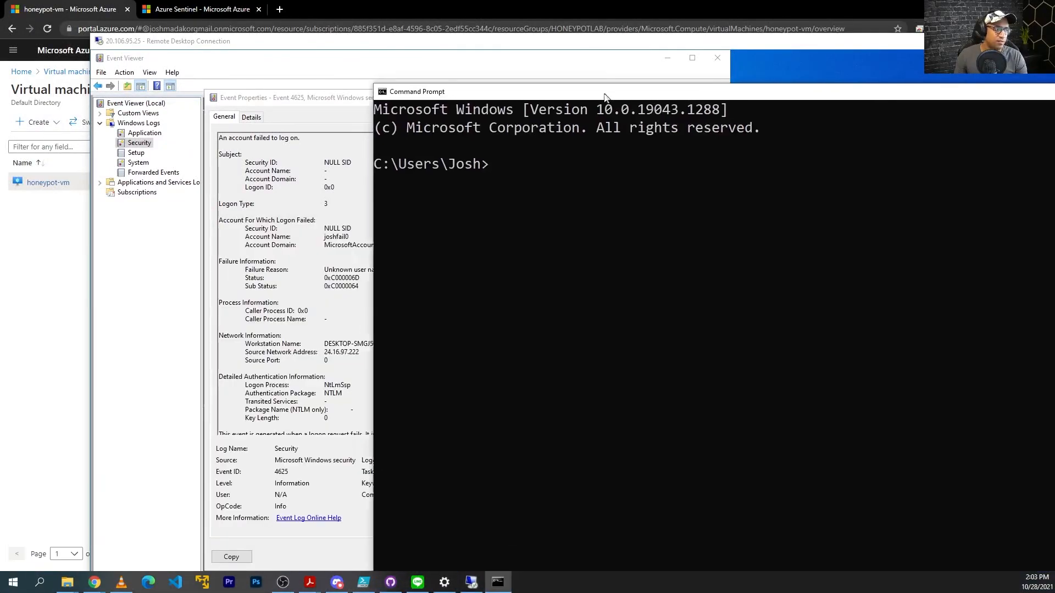
Start a stray continuous ping to another address, then stop it with Ctrl+C.
{"action": "type", "text": "ping 24.16.97.222 -t"}
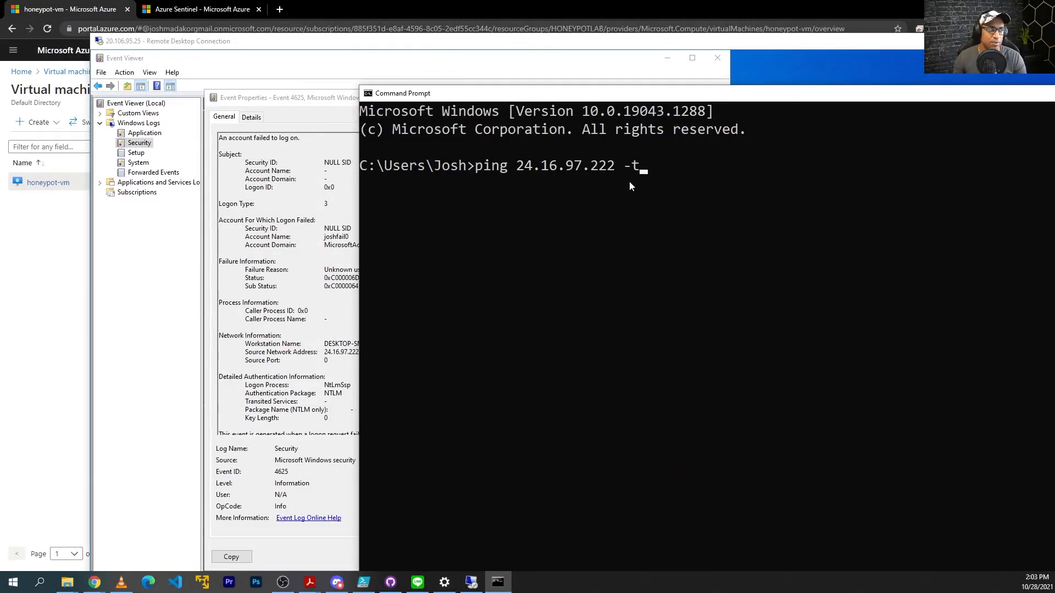
{"action": "key", "text": "Return"}
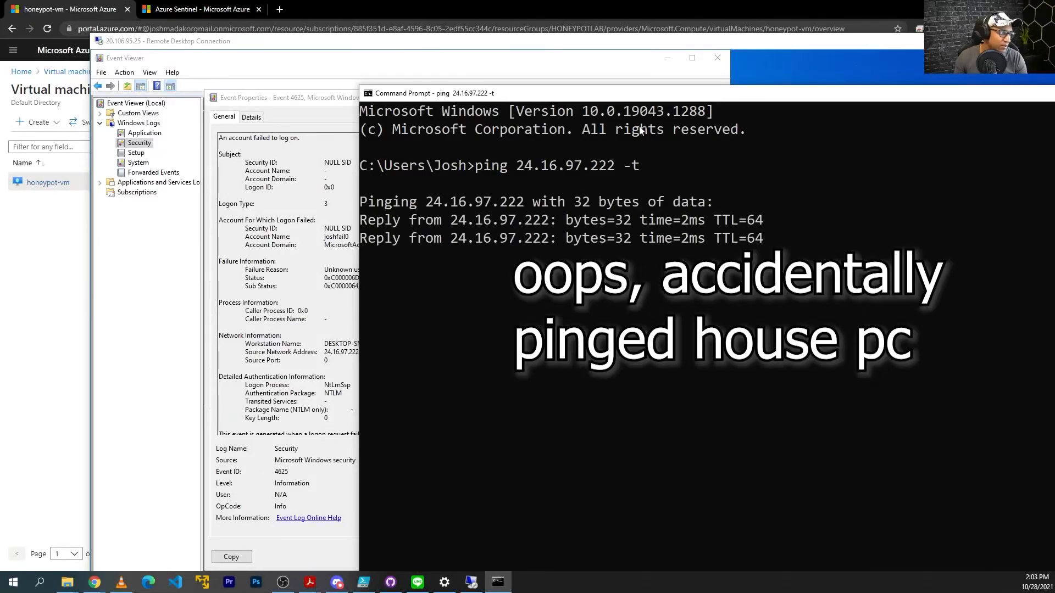
{"action": "left_click_drag", "start_coordinate": [645, 94], "coordinate": [675, 95]}
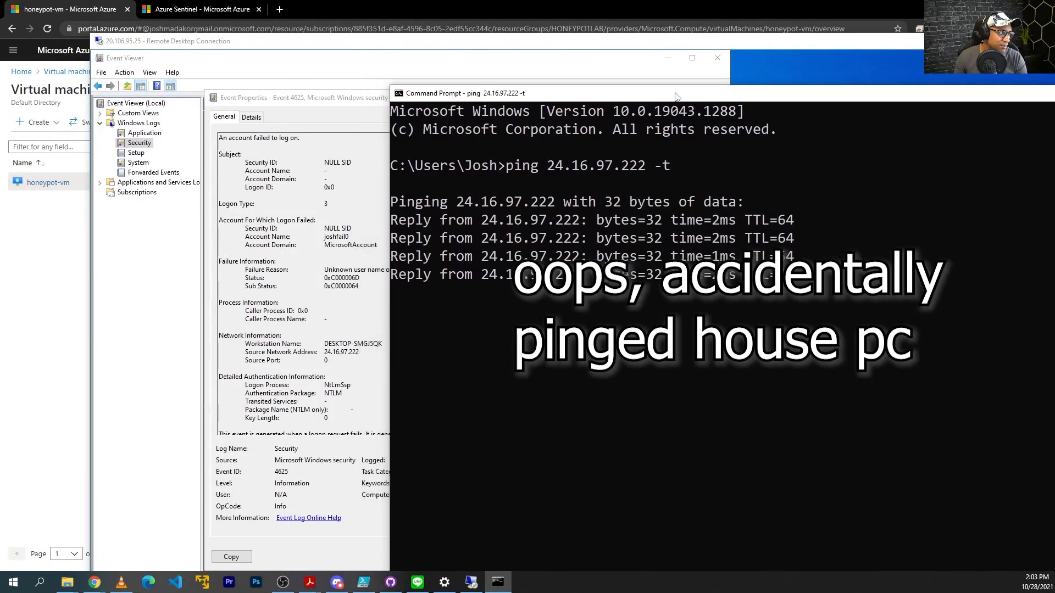
{"action": "key", "text": "ctrl+c"}
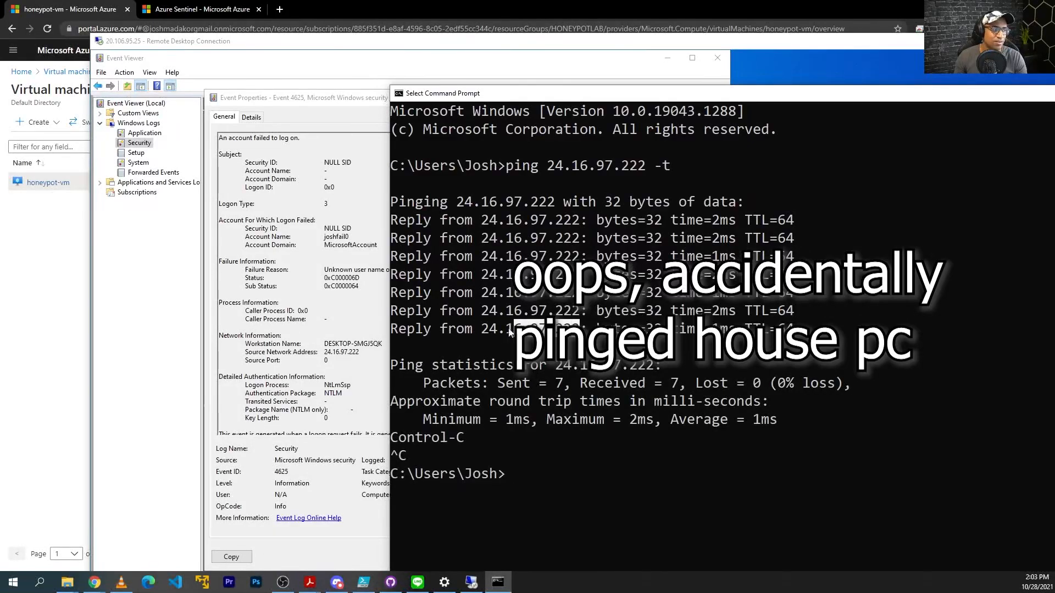
Run ping 20.106.95.25 -t against the honeypot VM, which times out, then restore the full-screen VM session.
{"action": "type", "text": "cmd"}
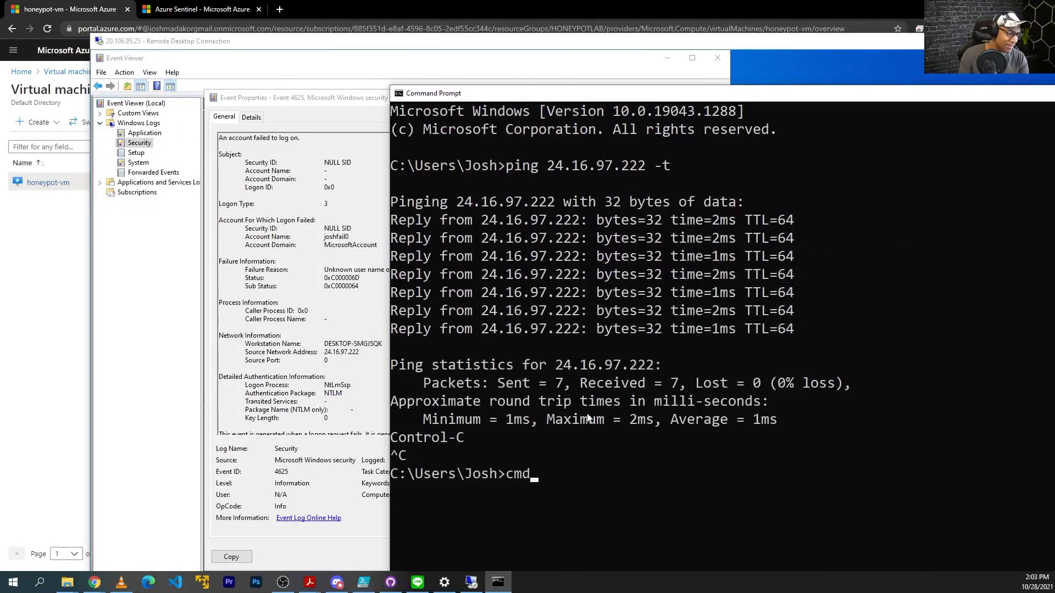
{"action": "key", "text": "Return"}
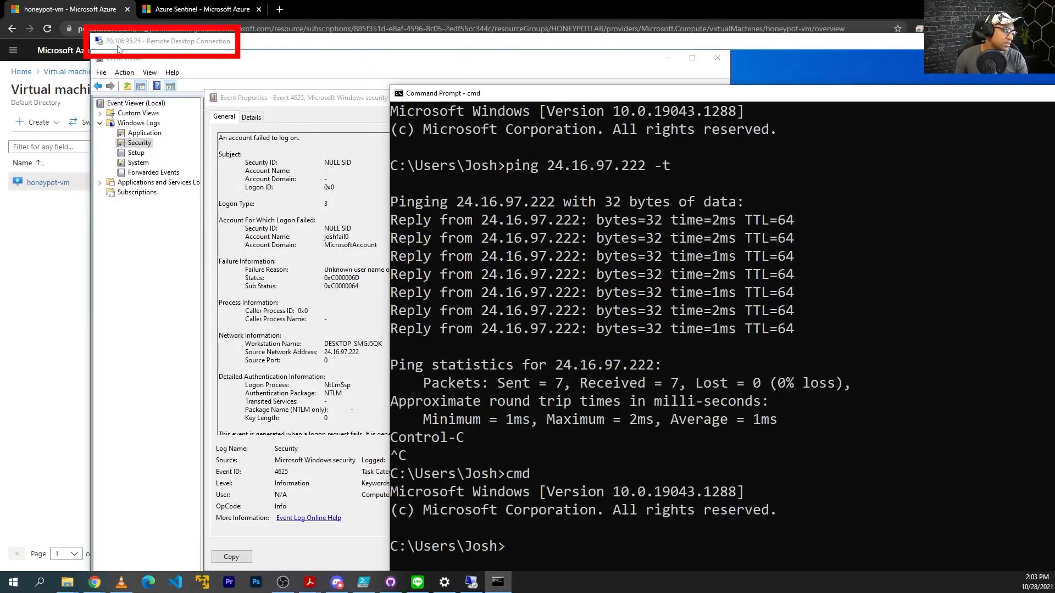
{"action": "type", "text": "pin"}
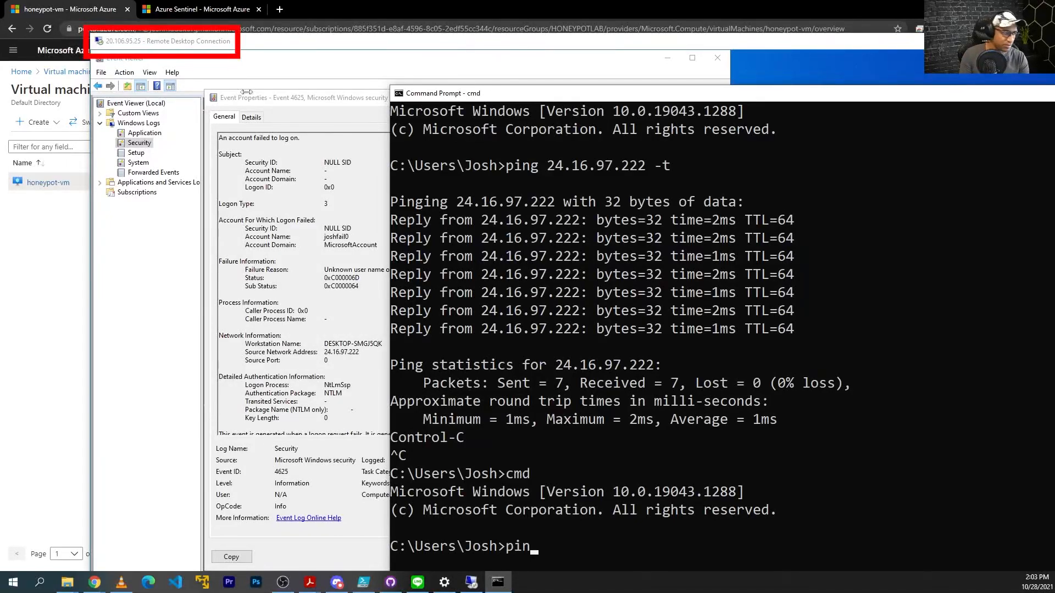
{"action": "type", "text": "g 20.106.95."}
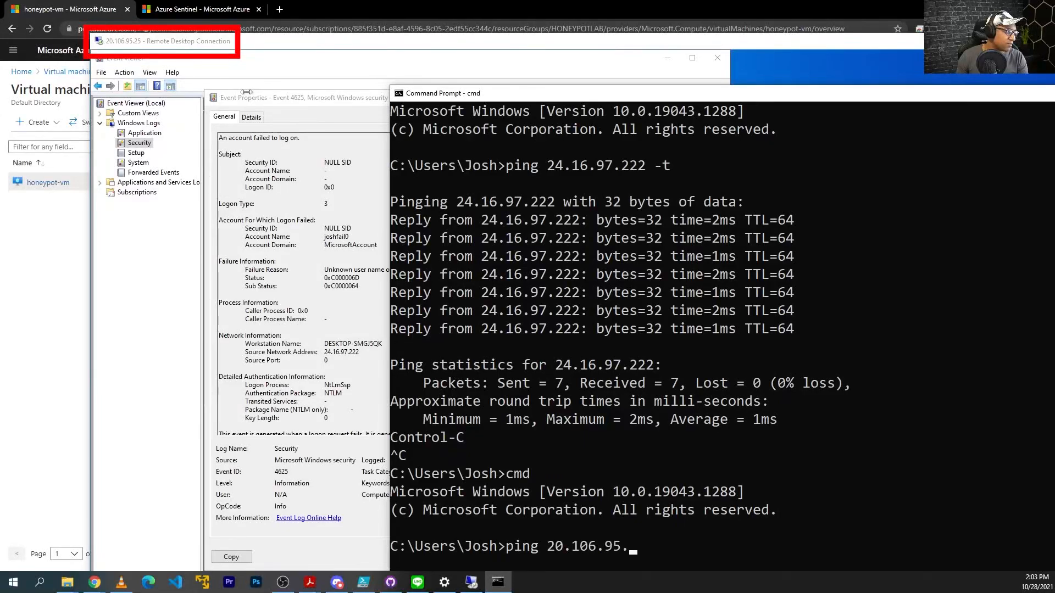
{"action": "type", "text": "25"}
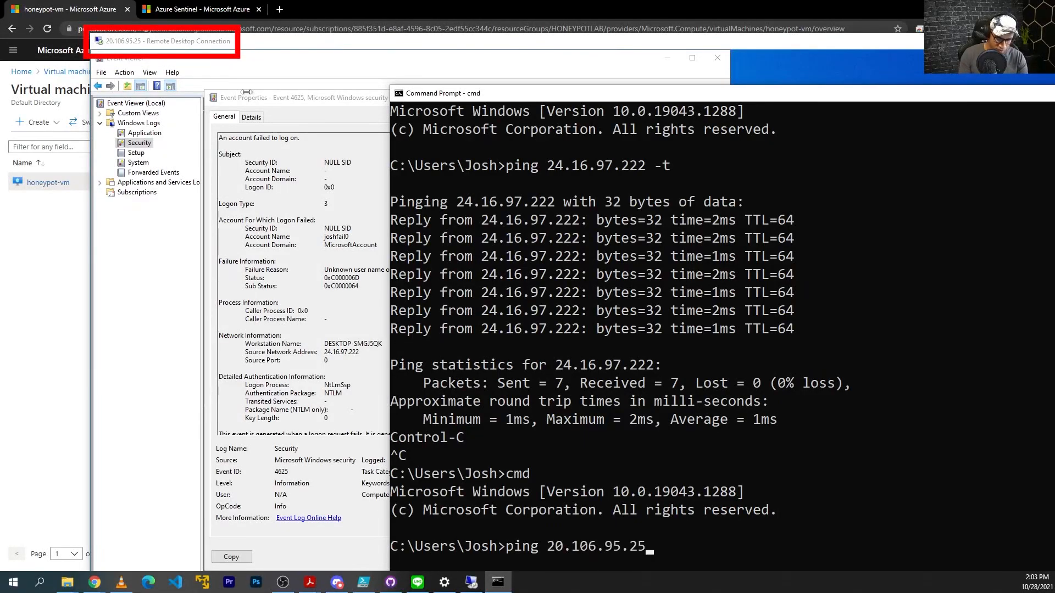
{"action": "type", "text": " -t"}
{"action": "key", "text": "Return"}
{"action": "left_click_drag", "start_coordinate": [627, 96], "coordinate": [643, 27]}
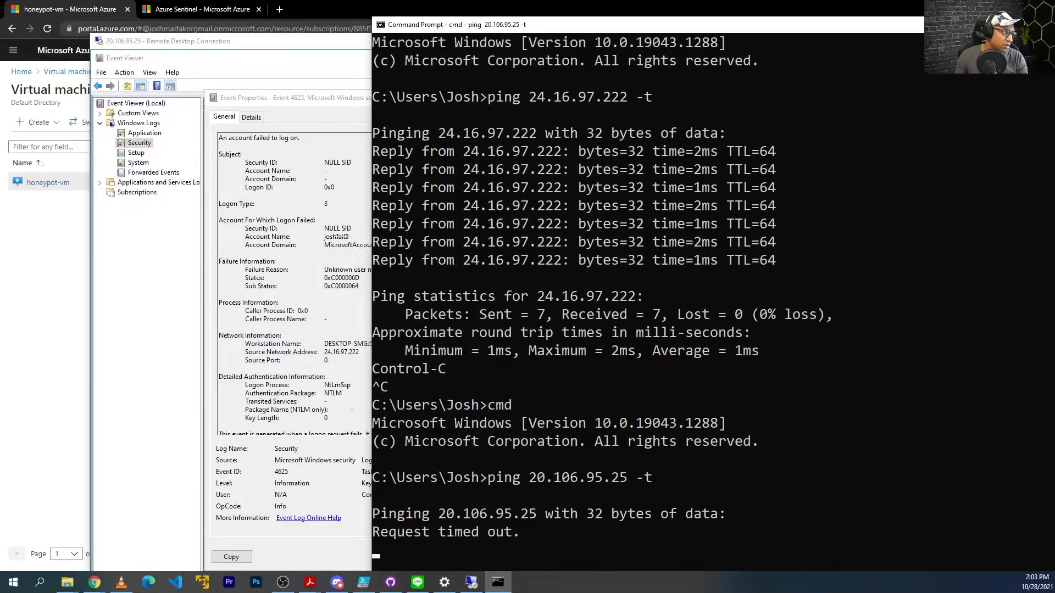
{"action": "left_click", "coordinate": [342, 237]}
{"action": "left_click_drag", "start_coordinate": [367, 47], "coordinate": [341, 19]}
{"action": "double_click", "coordinate": [341, 19]}
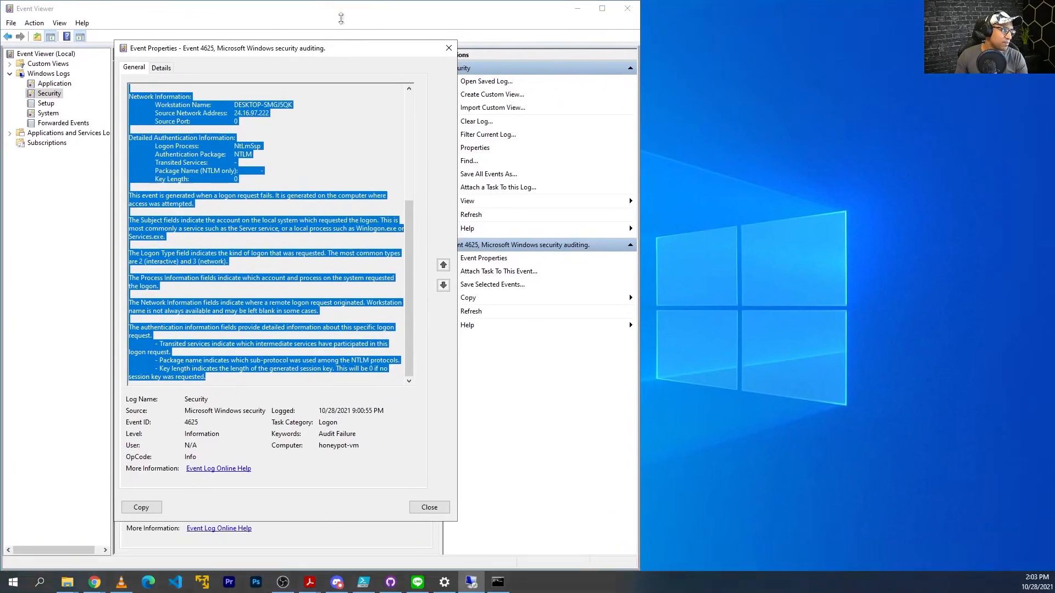
Open Windows Defender Firewall with Advanced Security (wf.msc) and its Properties dialog.
{"action": "left_click", "coordinate": [9, 588]}
{"action": "type", "text": "w"}
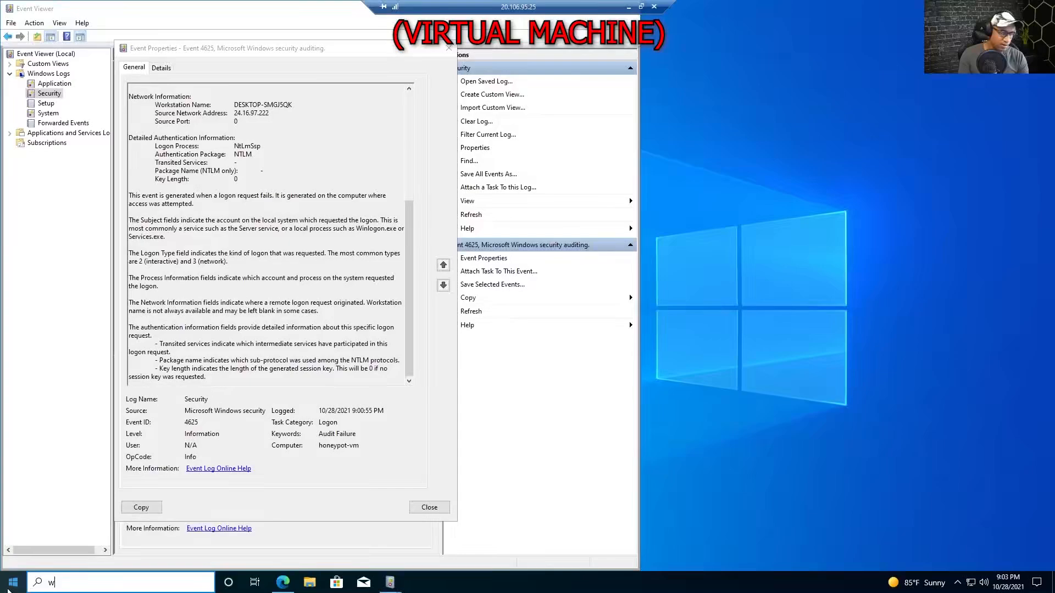
{"action": "type", "text": "f.msc"}
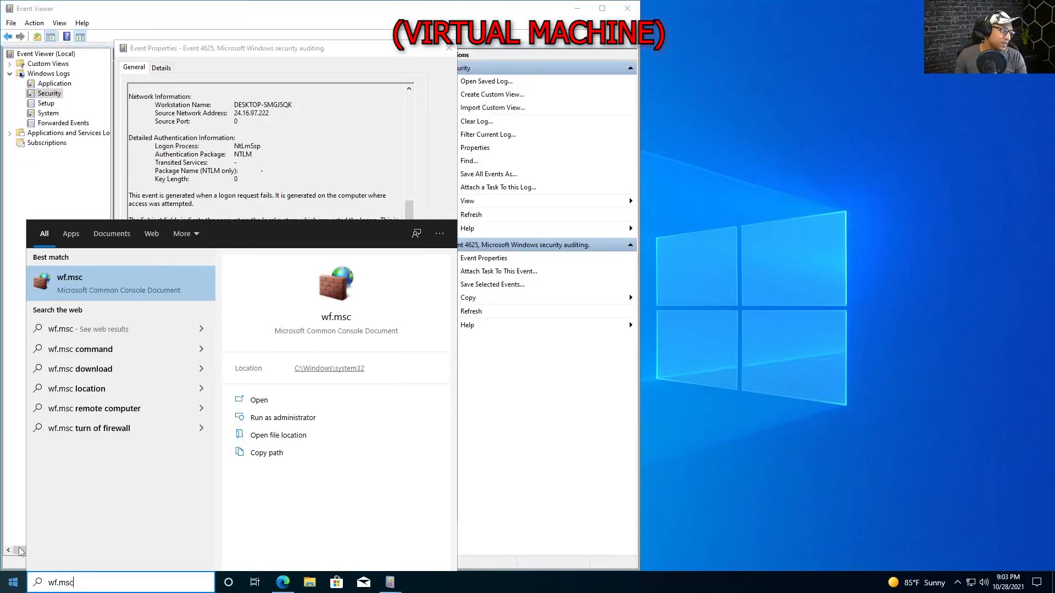
{"action": "left_click", "coordinate": [134, 287]}
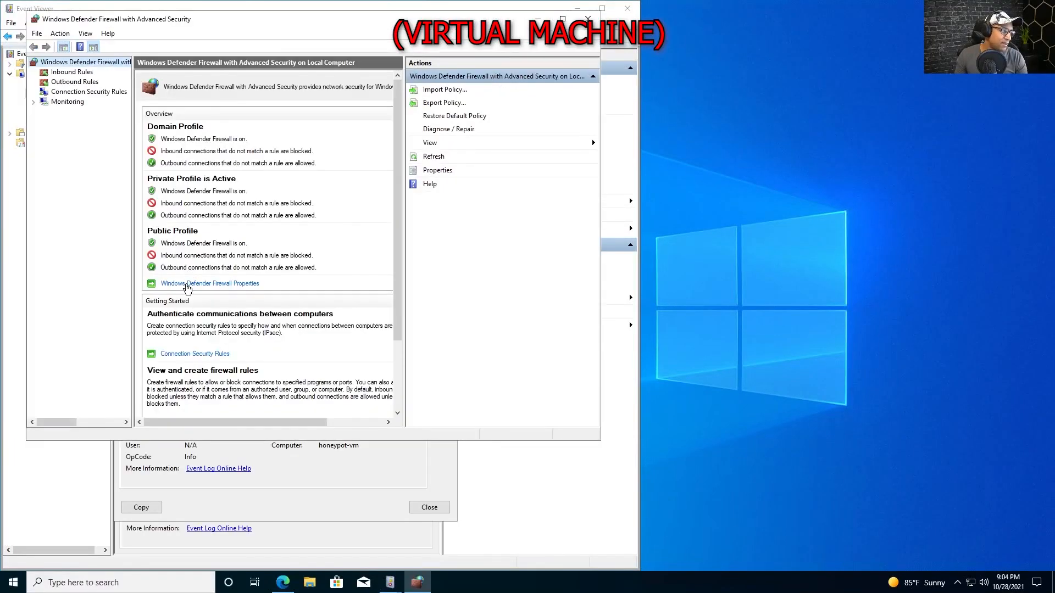
{"action": "left_click", "coordinate": [189, 285]}
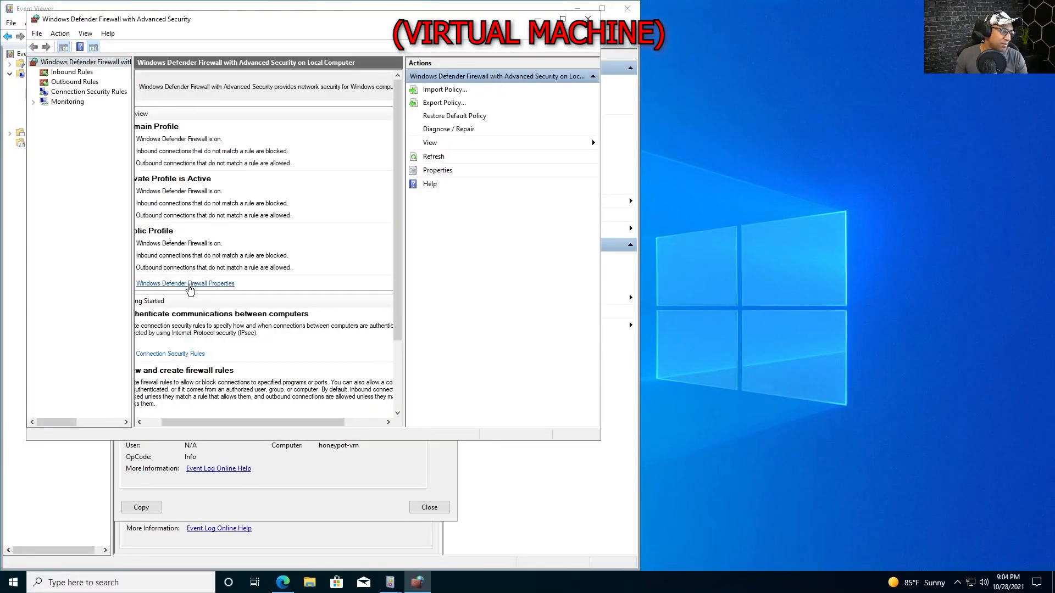
{"action": "left_click_drag", "start_coordinate": [257, 114], "coordinate": [268, 112]}
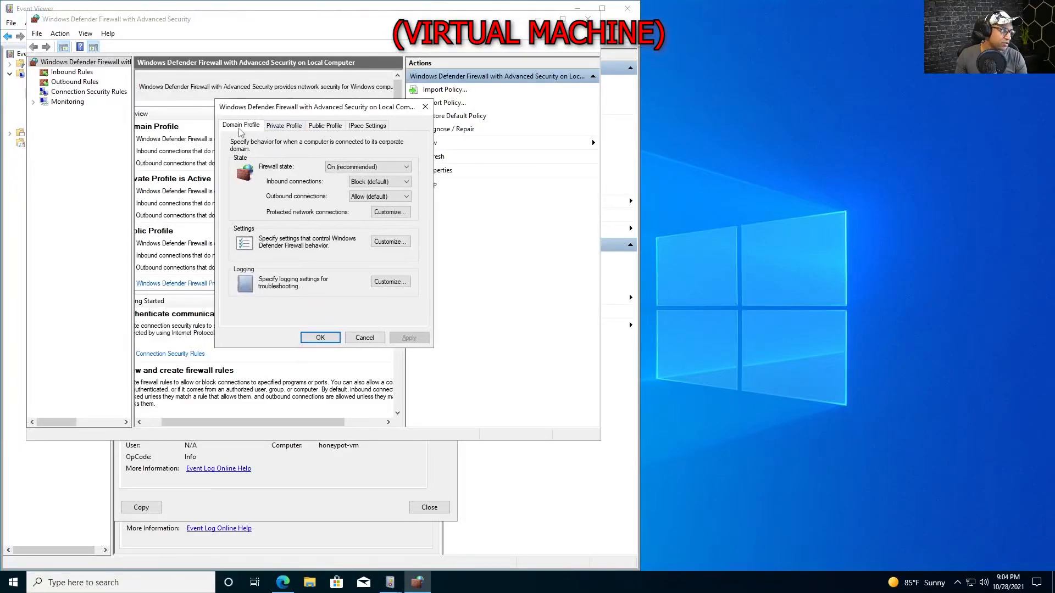
Set Firewall state to Off on the Domain, Private and Public profiles, then apply.
{"action": "left_click", "coordinate": [332, 169]}
{"action": "left_click", "coordinate": [336, 184]}
{"action": "left_click", "coordinate": [284, 125]}
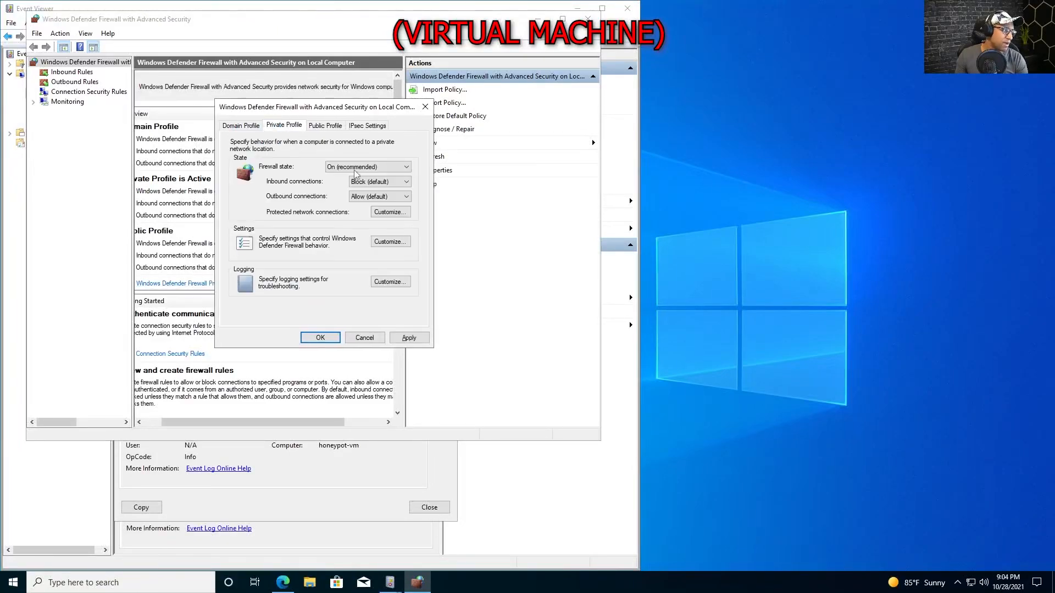
{"action": "left_click", "coordinate": [363, 167]}
{"action": "left_click", "coordinate": [347, 184]}
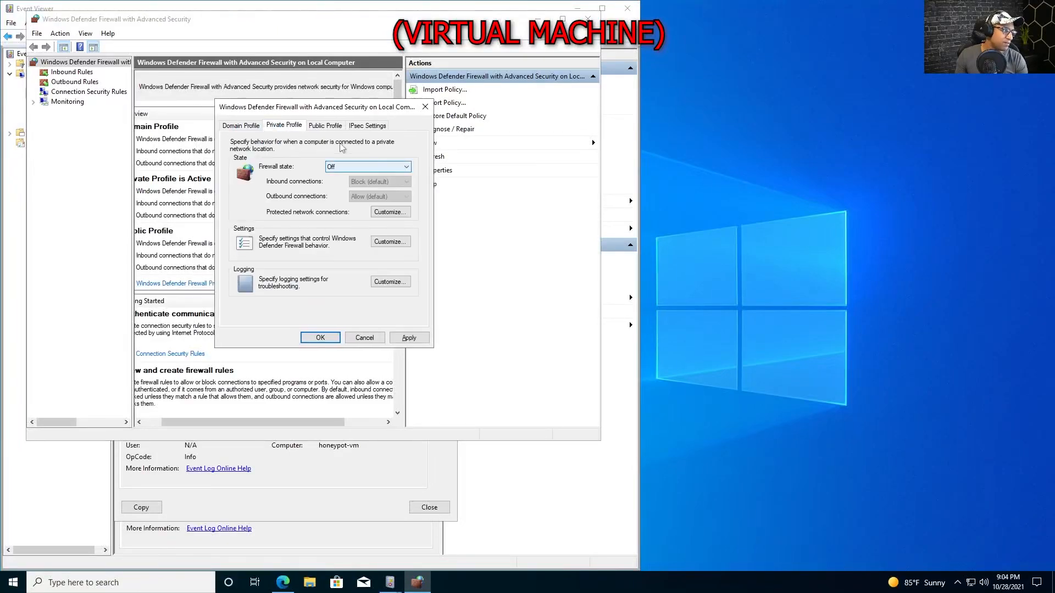
{"action": "left_click", "coordinate": [325, 125]}
{"action": "left_click", "coordinate": [363, 167]}
{"action": "left_click", "coordinate": [346, 183]}
{"action": "left_click", "coordinate": [408, 337]}
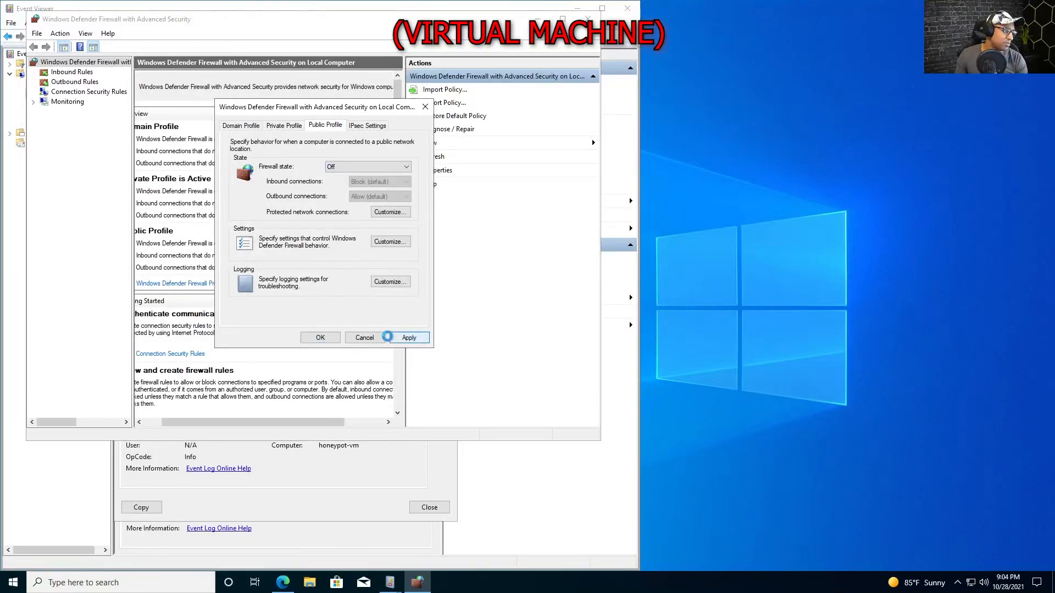
{"action": "left_click", "coordinate": [320, 338]}
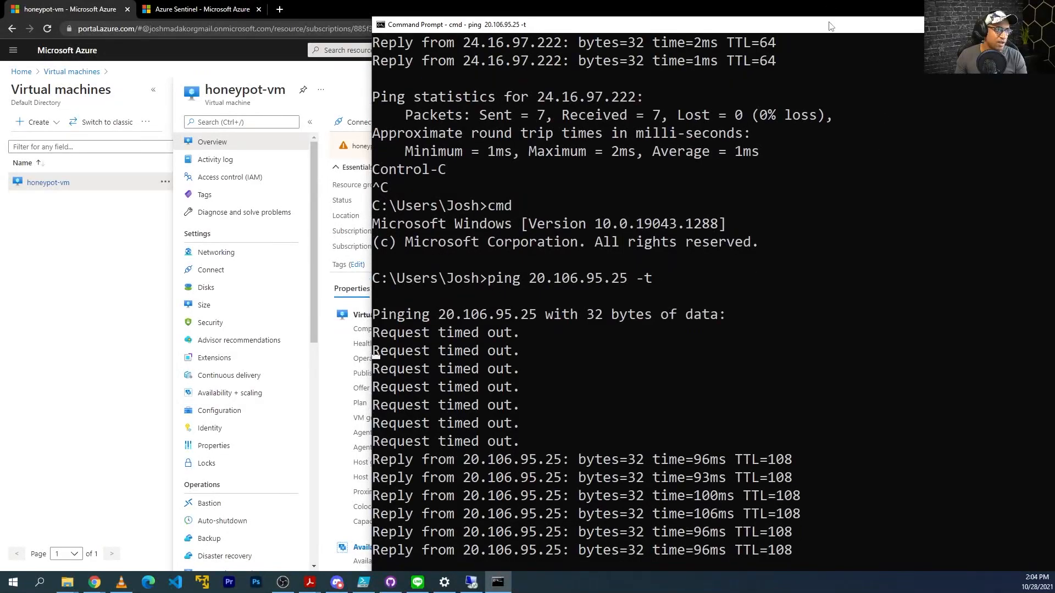
Stop the now-replying ping to 20.106.95.25 and close Command Prompt.
{"action": "key", "text": "ctrl+c"}
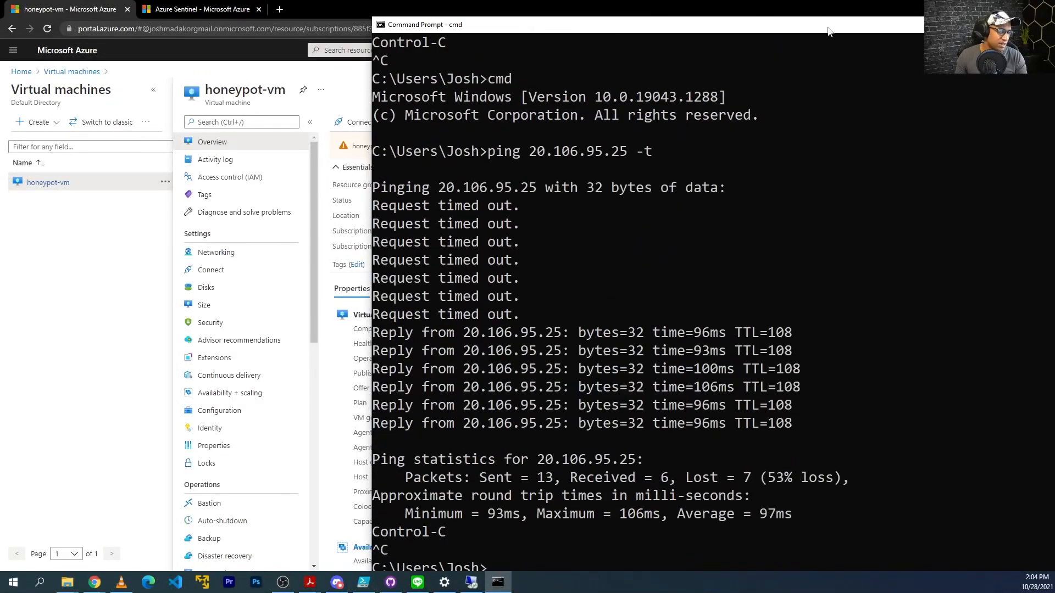
{"action": "left_click", "coordinate": [381, 25]}
{"action": "left_click", "coordinate": [382, 27]}
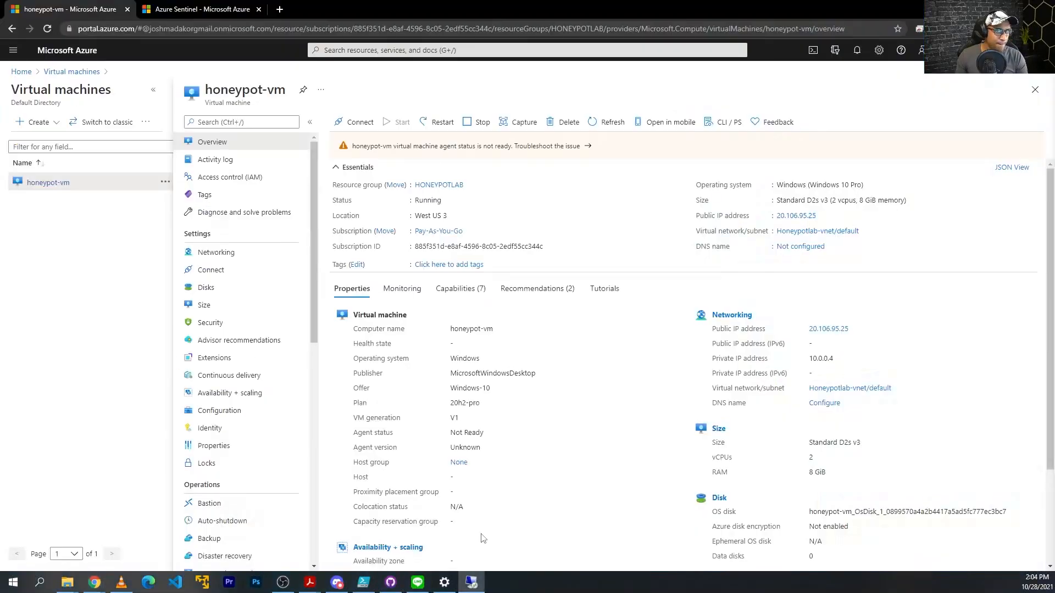
Close the VM's firewall console, the MMC error, Event Properties and Event Viewer.
{"action": "left_click_drag", "start_coordinate": [1054, 148], "coordinate": [484, 1]}
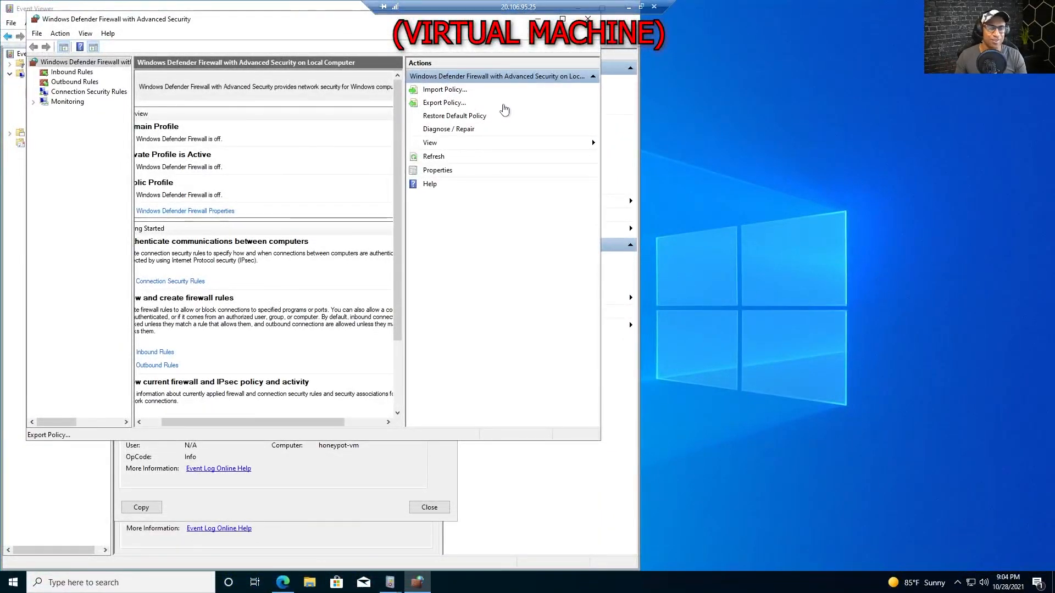
{"action": "left_click_drag", "start_coordinate": [305, 19], "coordinate": [361, 66]}
{"action": "left_click", "coordinate": [645, 62]}
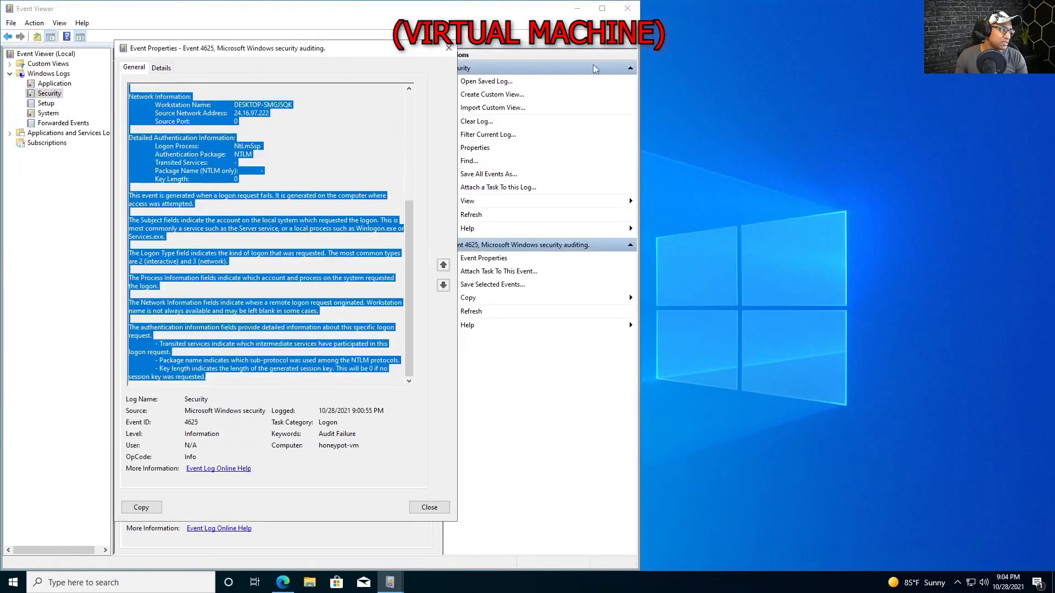
{"action": "left_click", "coordinate": [628, 8]}
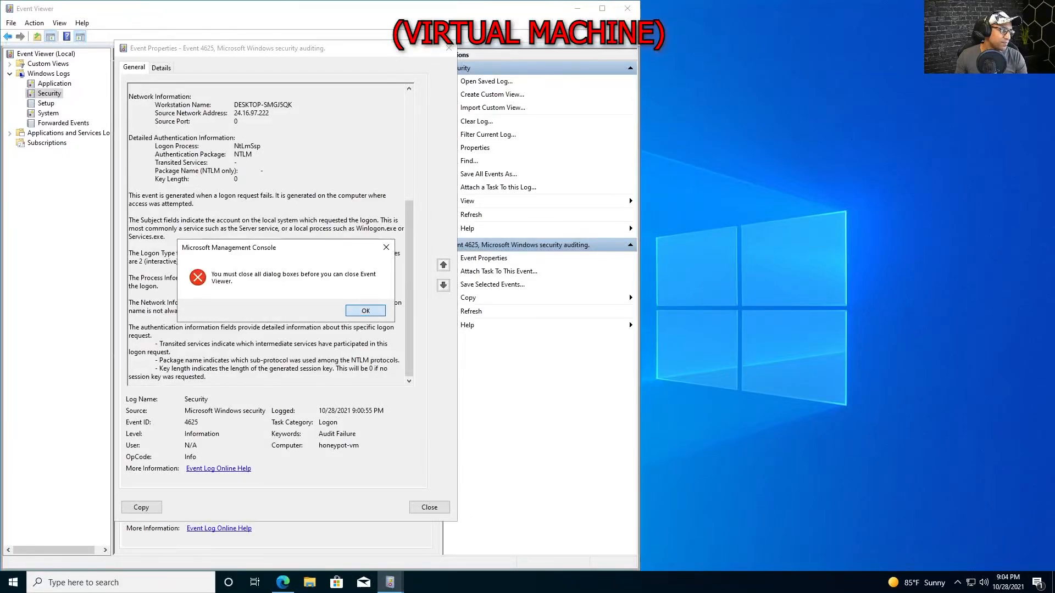
{"action": "left_click", "coordinate": [365, 311]}
{"action": "left_click", "coordinate": [448, 48]}
{"action": "left_click", "coordinate": [628, 9]}
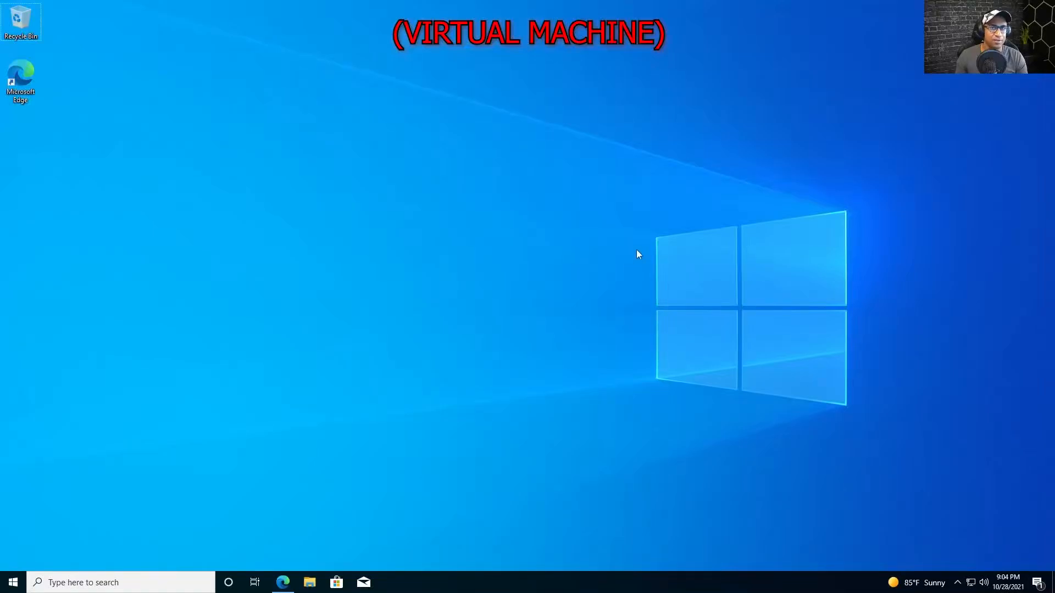
Load the Sentinel-Lab GitHub repository in Edge and open Custom_Security_Log_Exporter.ps1.
{"action": "left_click", "coordinate": [287, 586]}
{"action": "left_click", "coordinate": [631, 39]}
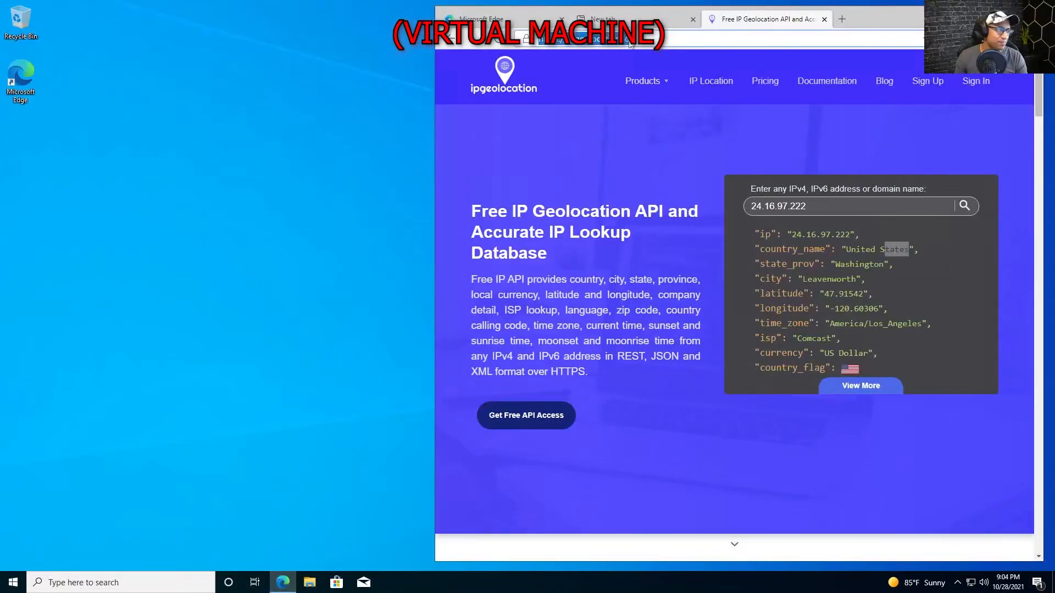
{"action": "key", "text": "ctrl+v"}
{"action": "key", "text": "Return"}
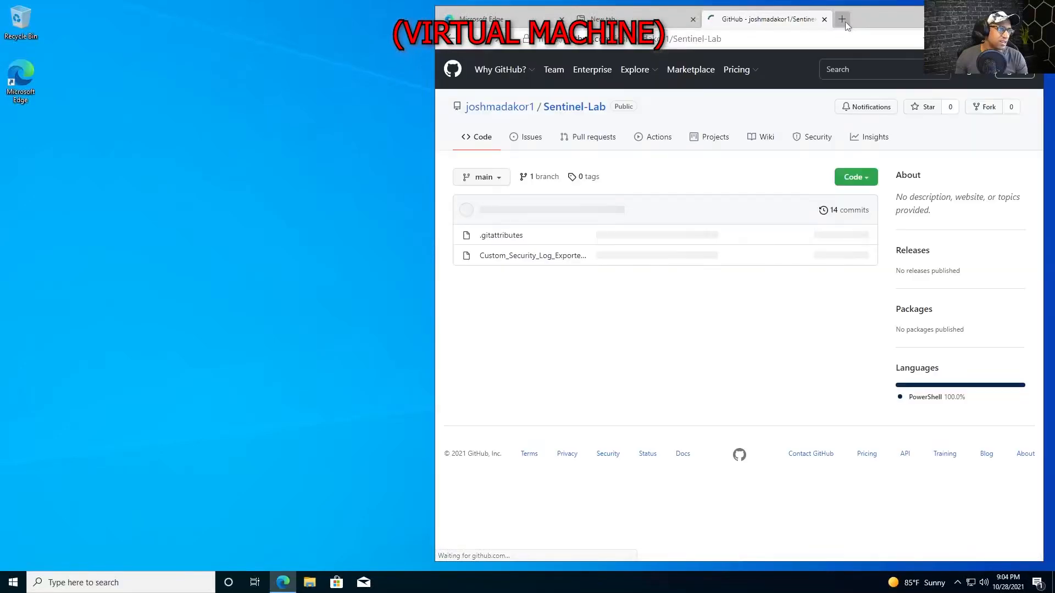
{"action": "left_click", "coordinate": [518, 260]}
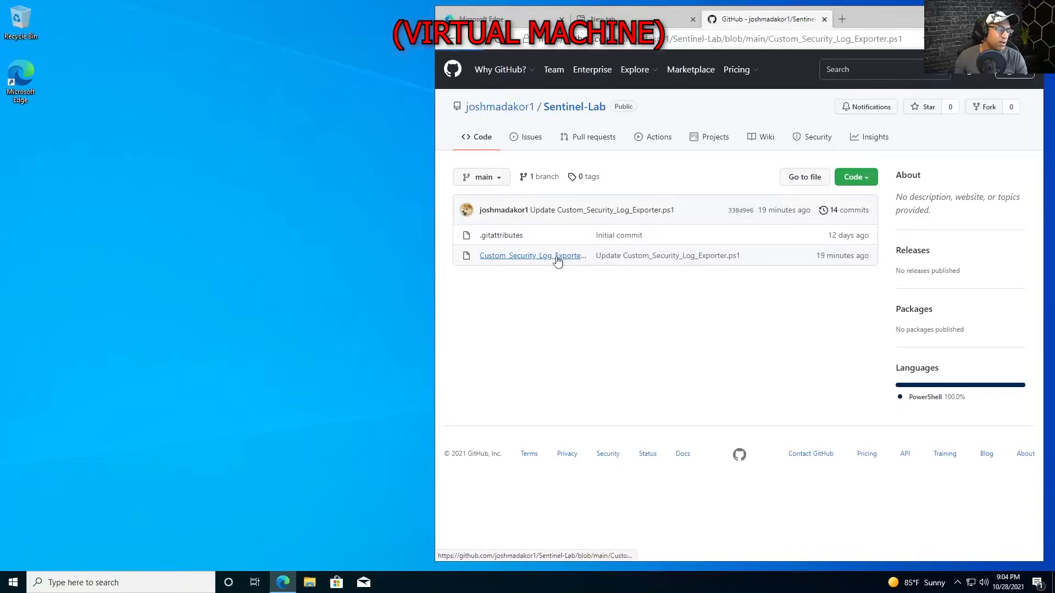
Maximize the browser, then select and copy all 138 lines of the script's code.
{"action": "key", "text": "super+Up"}
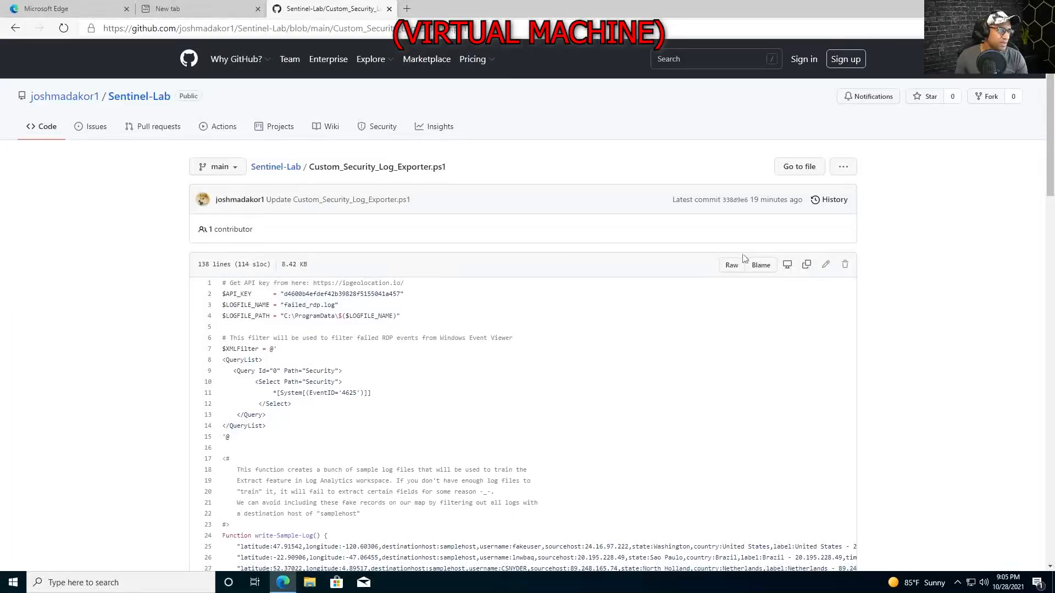
{"action": "scroll", "coordinate": [912, 247], "scroll_direction": "down", "scroll_amount": 3}
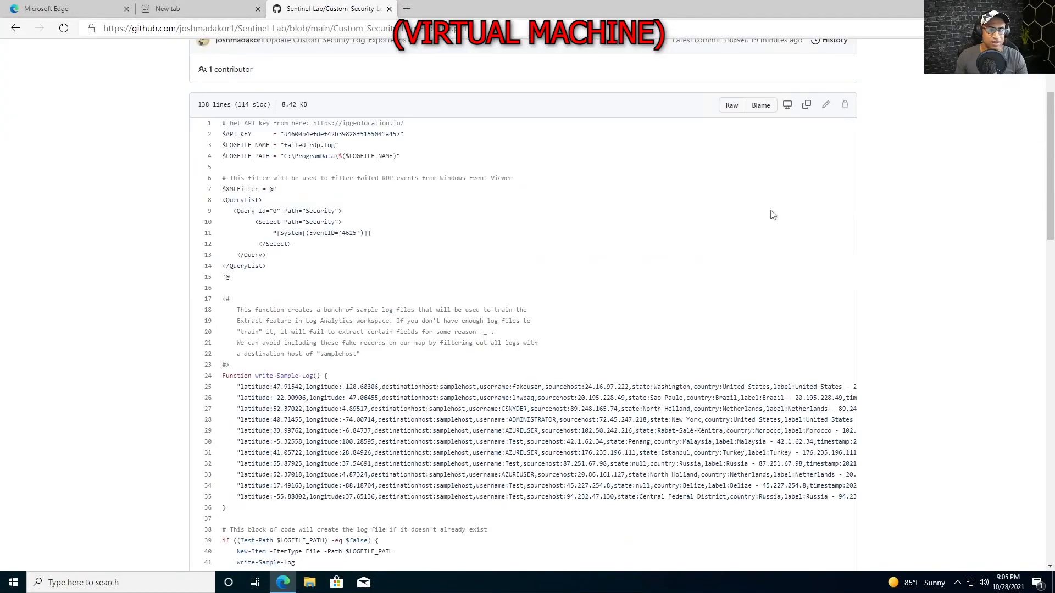
{"action": "scroll", "coordinate": [218, 259], "scroll_direction": "up", "scroll_amount": 3}
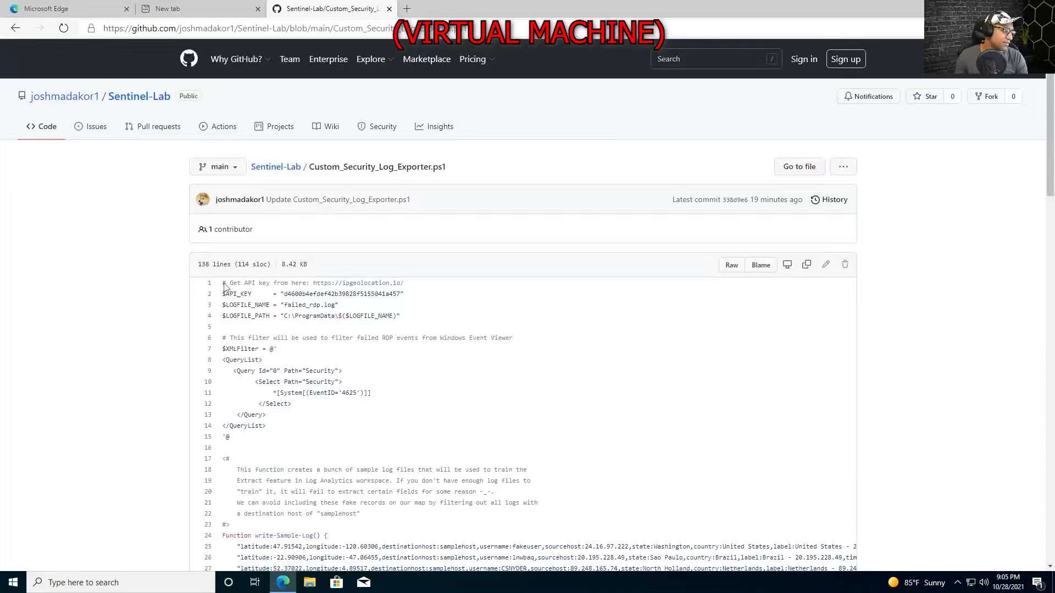
{"action": "left_click_drag", "start_coordinate": [223, 286], "coordinate": [262, 470]}
{"action": "scroll", "coordinate": [283, 301], "scroll_direction": "down", "scroll_amount": 20}
{"action": "scroll", "coordinate": [280, 346], "scroll_direction": "down", "scroll_amount": 1}
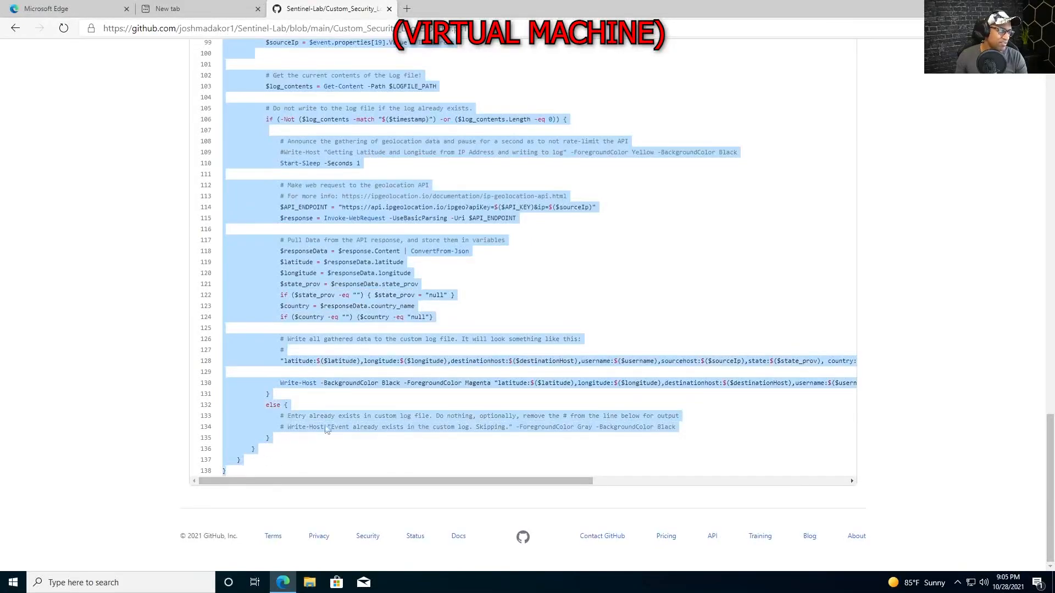
{"action": "scroll", "coordinate": [365, 377], "scroll_direction": "up", "scroll_amount": 20}
{"action": "key", "text": "super"}
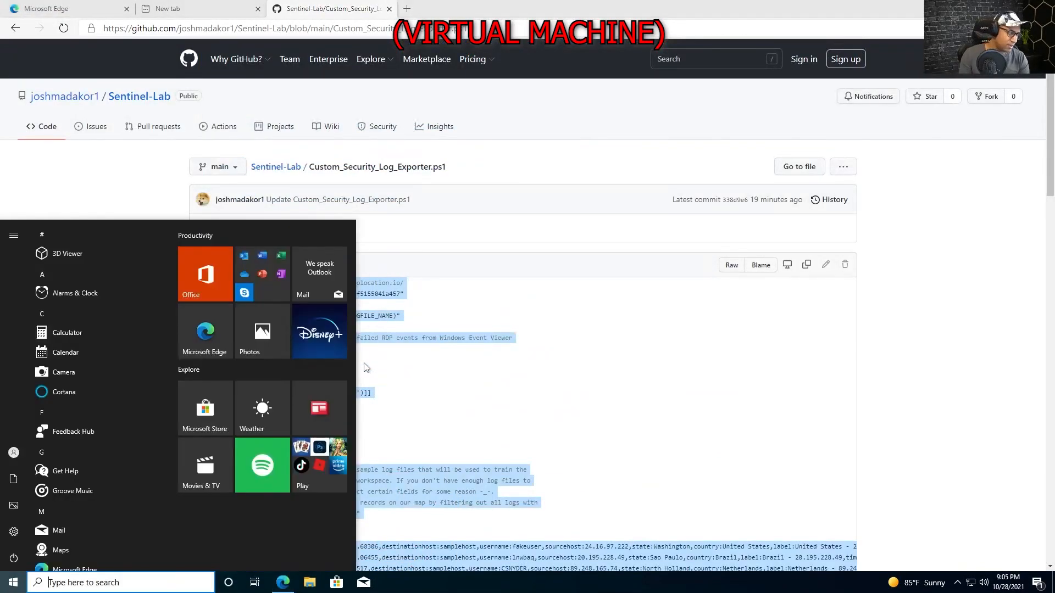
Paste the copied code into a new PowerShell ISE script and save it to the Desktop as Log_Exporter.ps1.
{"action": "type", "text": "powershell ise"}
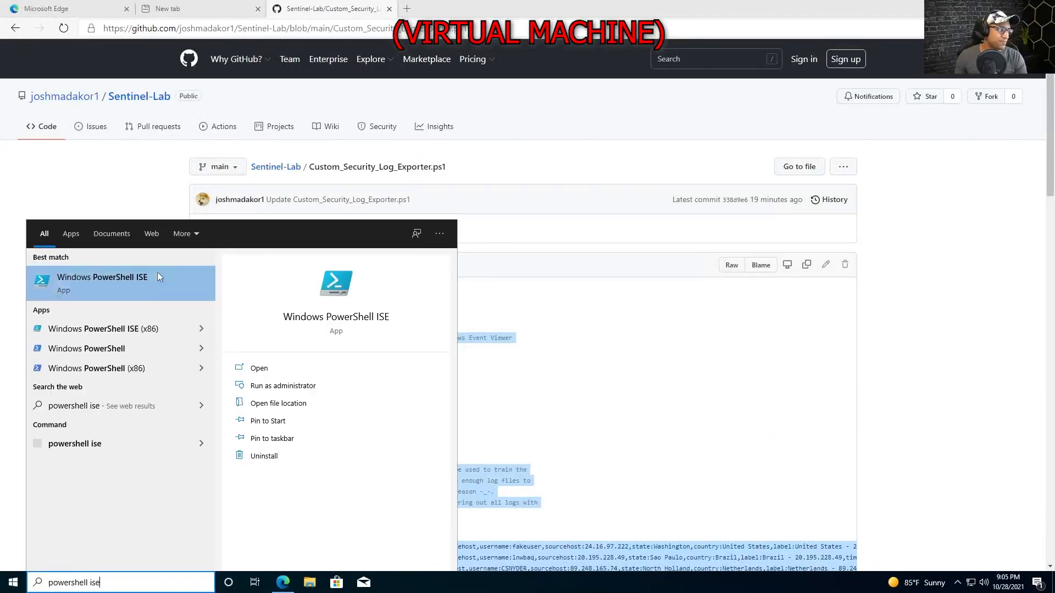
{"action": "left_click", "coordinate": [130, 279]}
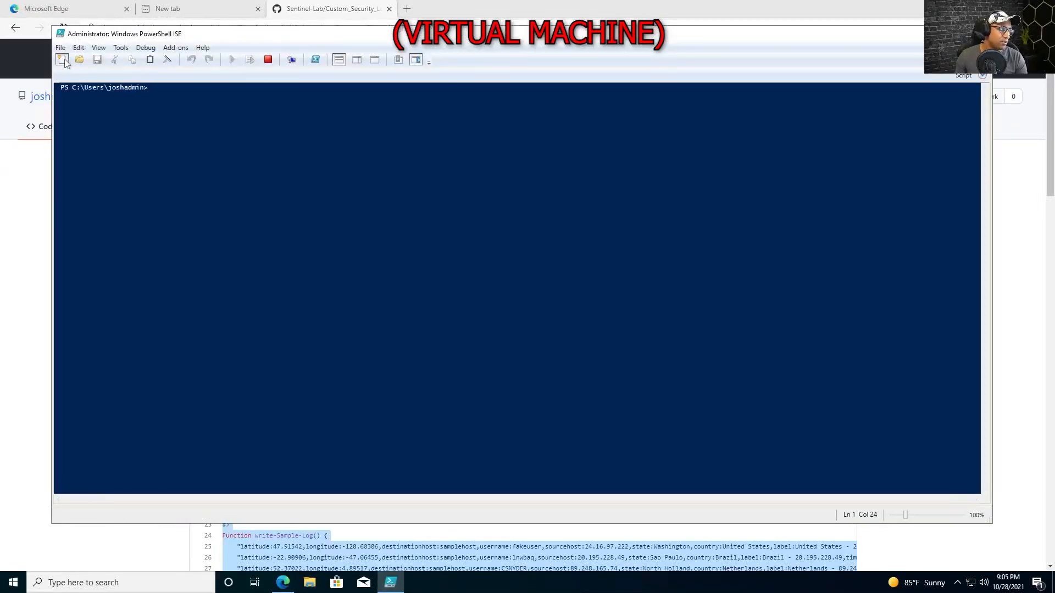
{"action": "key", "text": "ctrl+v"}
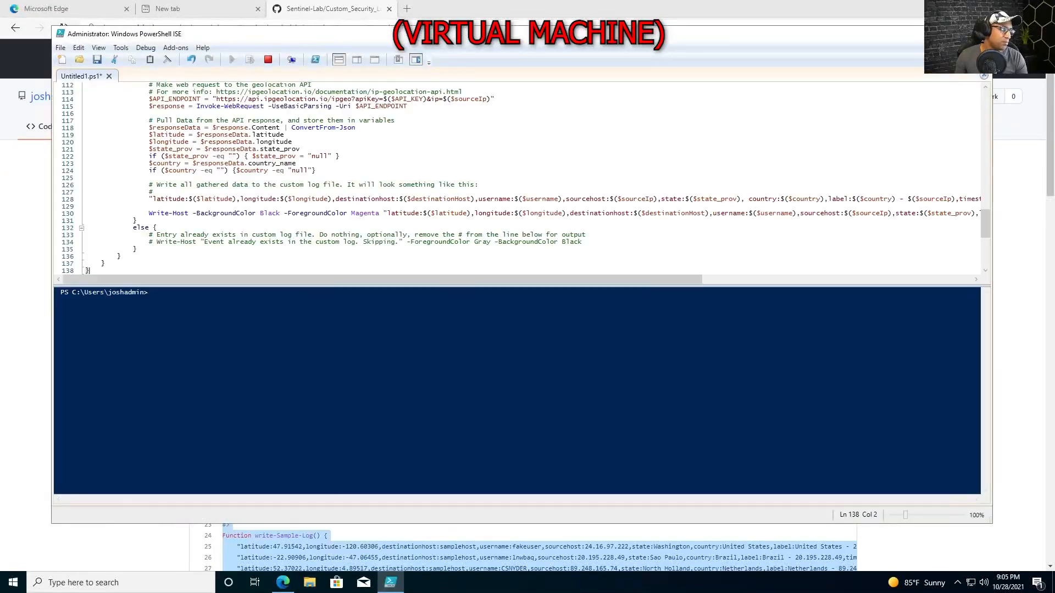
{"action": "left_click", "coordinate": [96, 62]}
{"action": "left_click", "coordinate": [126, 128]}
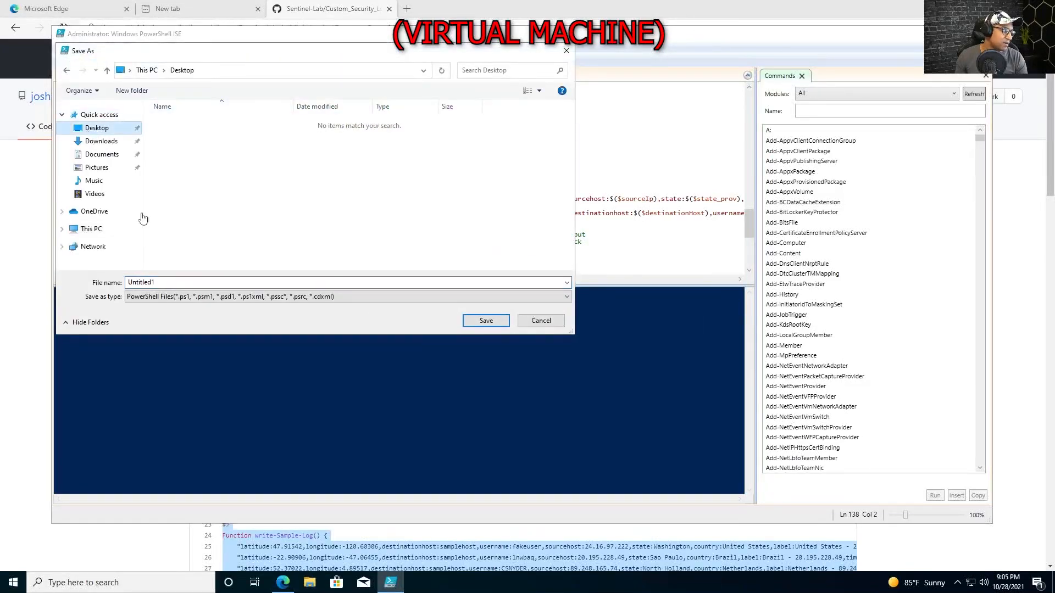
{"action": "left_click", "coordinate": [187, 282]}
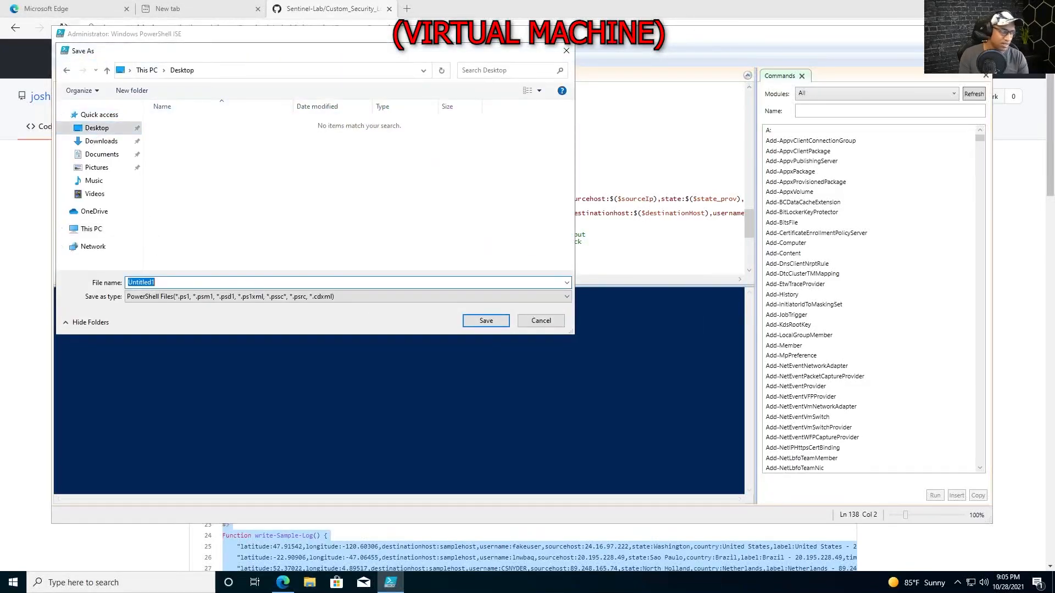
{"action": "type", "text": "Log_Exporter"}
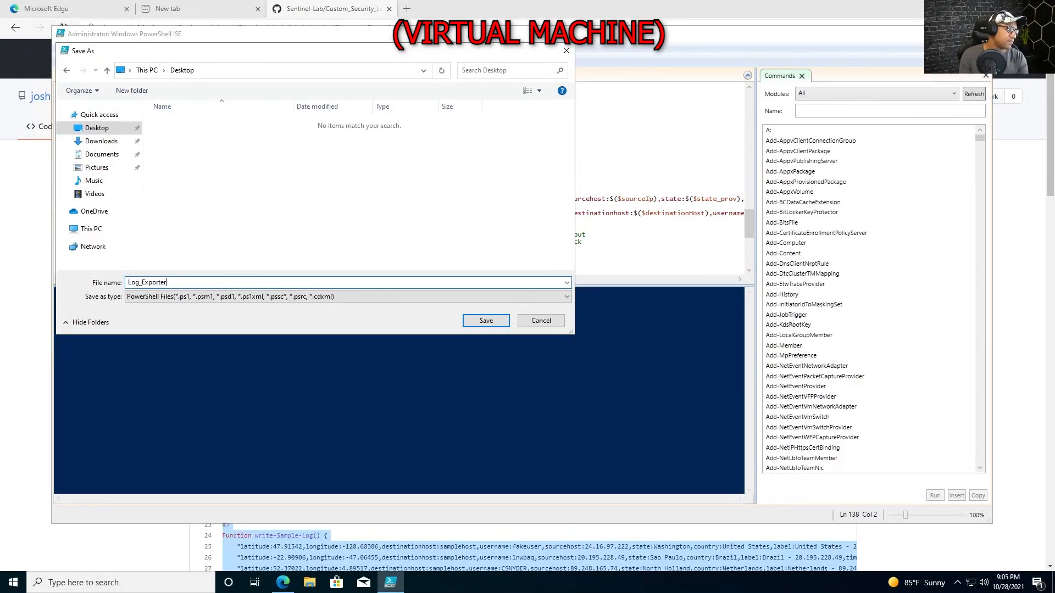
{"action": "key", "text": "Return"}
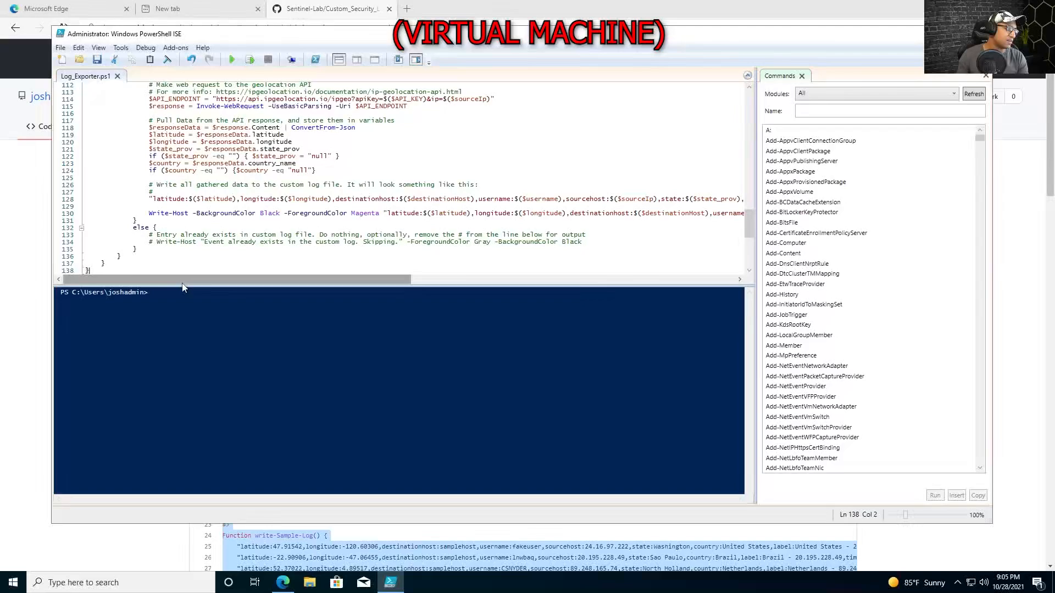
Hide the Commands pane, enlarge the text and maximize PowerShell ISE.
{"action": "left_click", "coordinate": [984, 76]}
{"action": "key", "text": "ctrl+plus"}
{"action": "key", "text": "ctrl+plus"}
{"action": "key", "text": "ctrl+plus"}
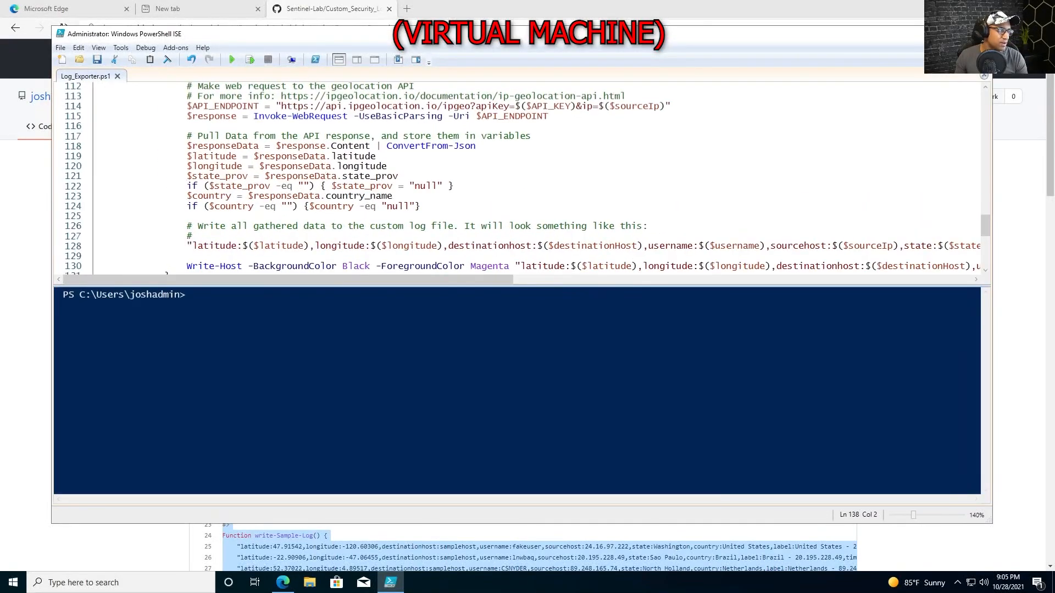
{"action": "double_click", "coordinate": [488, 31]}
{"action": "scroll", "coordinate": [477, 99], "scroll_direction": "up", "scroll_amount": 20}
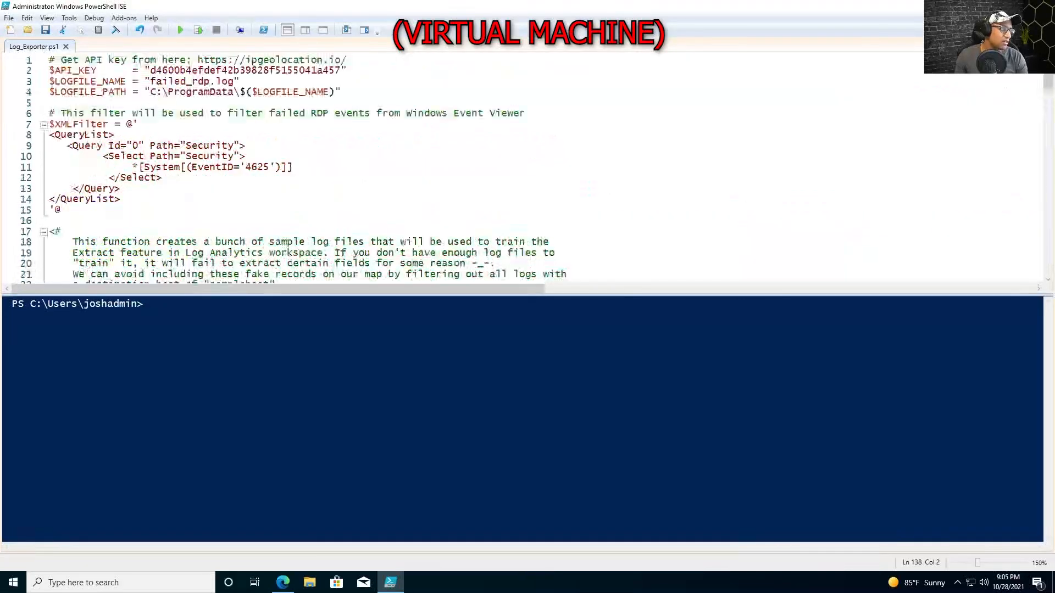
{"action": "scroll", "coordinate": [477, 98], "scroll_direction": "down", "scroll_amount": 3}
Fold write-Sample-Log, $XMLFilter and the log-file if block, then select the ipgeolocation.io URL.
{"action": "left_click", "coordinate": [43, 210]}
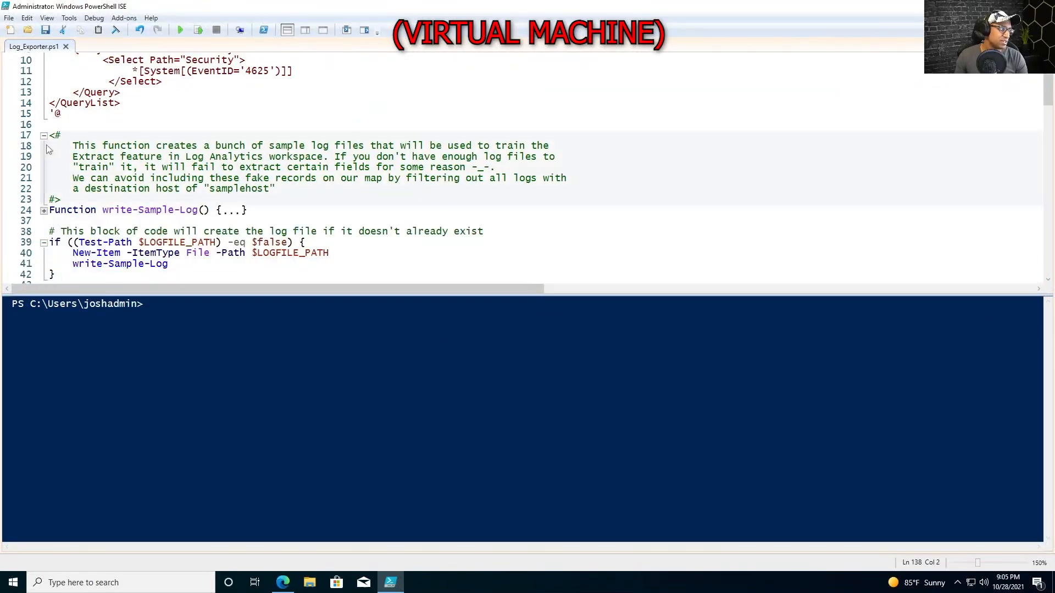
{"action": "scroll", "coordinate": [45, 164], "scroll_direction": "up", "scroll_amount": 3}
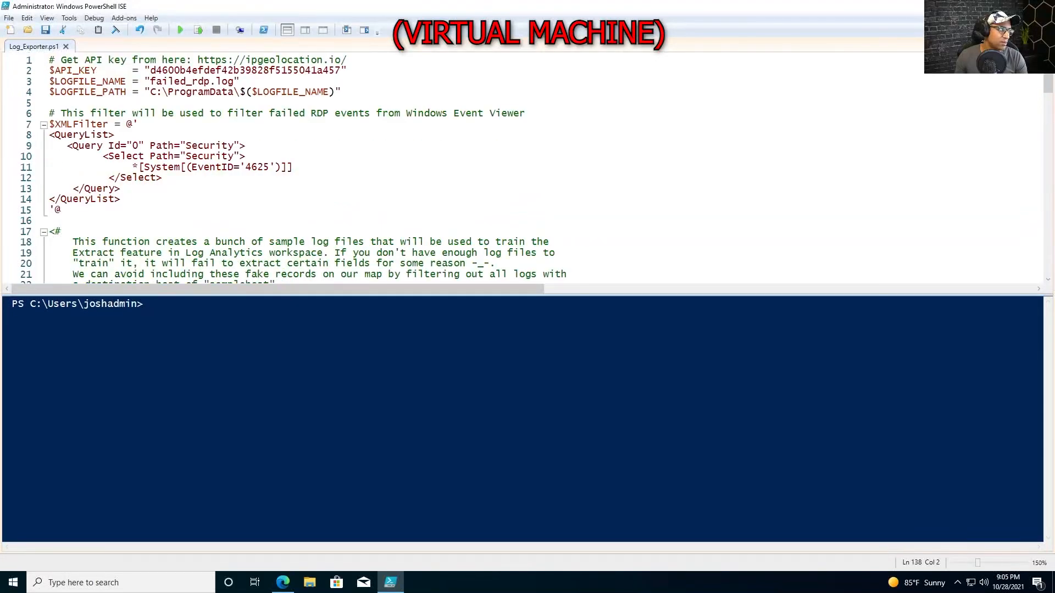
{"action": "left_click", "coordinate": [43, 125]}
{"action": "scroll", "coordinate": [49, 132], "scroll_direction": "down", "scroll_amount": 1}
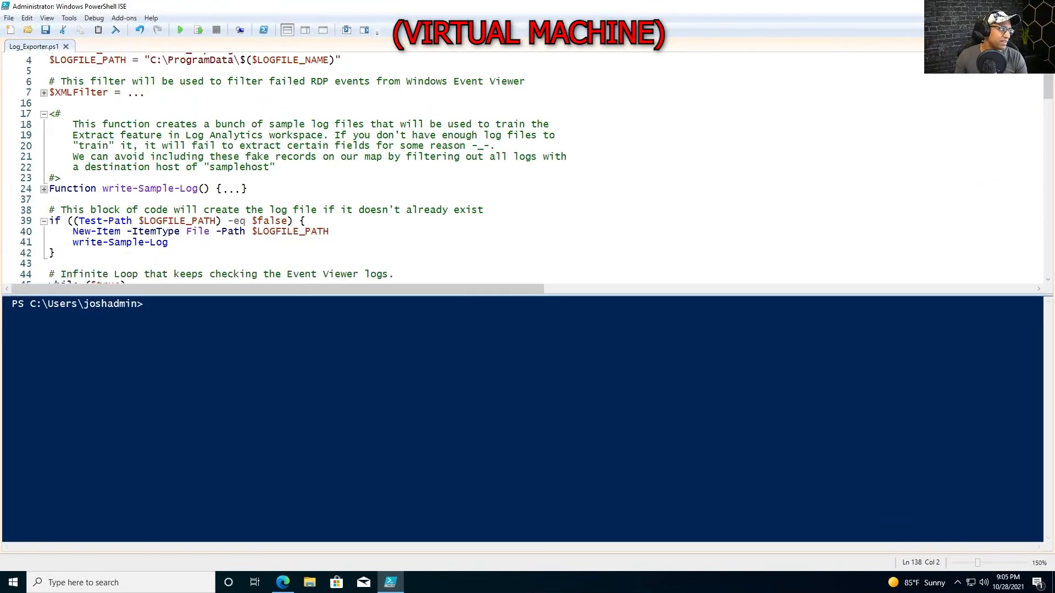
{"action": "left_click", "coordinate": [43, 220]}
{"action": "scroll", "coordinate": [536, 168], "scroll_direction": "up", "scroll_amount": 1}
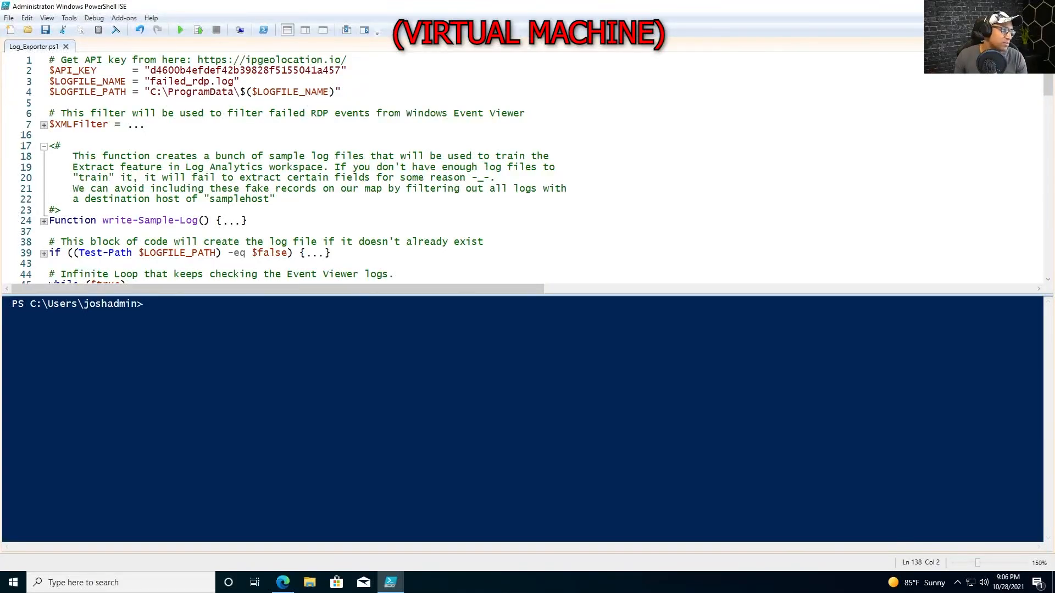
{"action": "left_click_drag", "start_coordinate": [197, 59], "coordinate": [336, 59]}
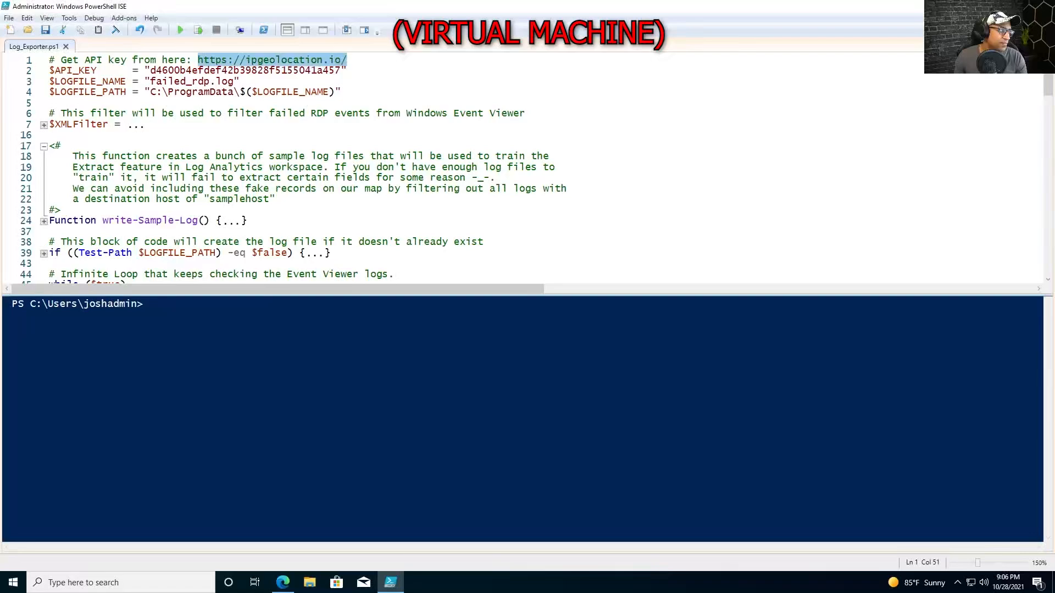
{"action": "left_click_drag", "start_coordinate": [347, 59], "coordinate": [198, 59]}
{"action": "key", "text": "ctrl+c"}
Load ipgeolocation.io from the copied URL, open its Sign Up page, then return to Log_Exporter.ps1.
{"action": "left_click", "coordinate": [283, 583]}
{"action": "left_click", "coordinate": [670, 34]}
{"action": "key", "text": "ctrl+v"}
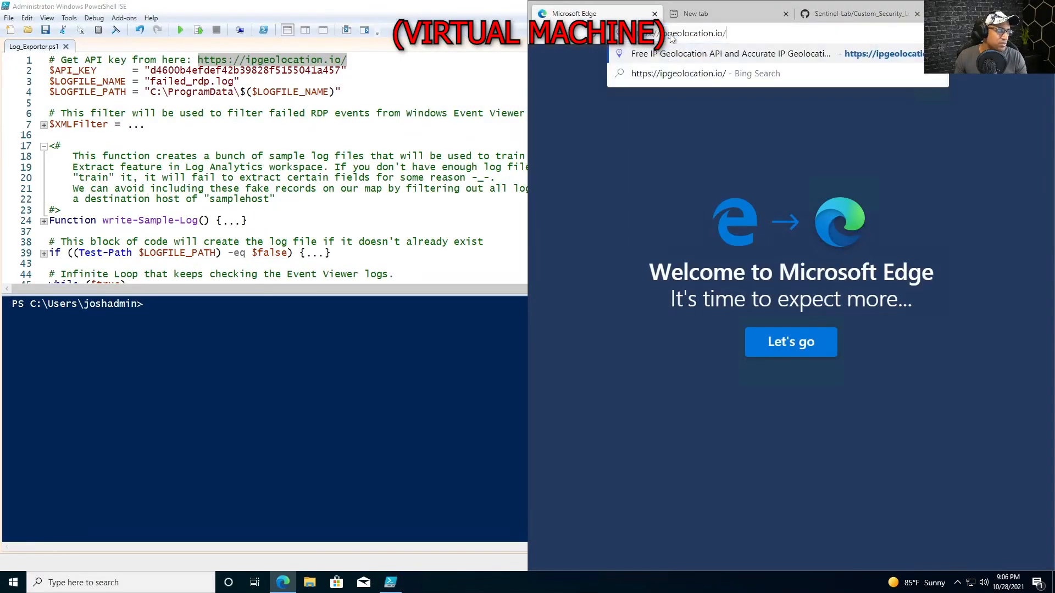
{"action": "key", "text": "Return"}
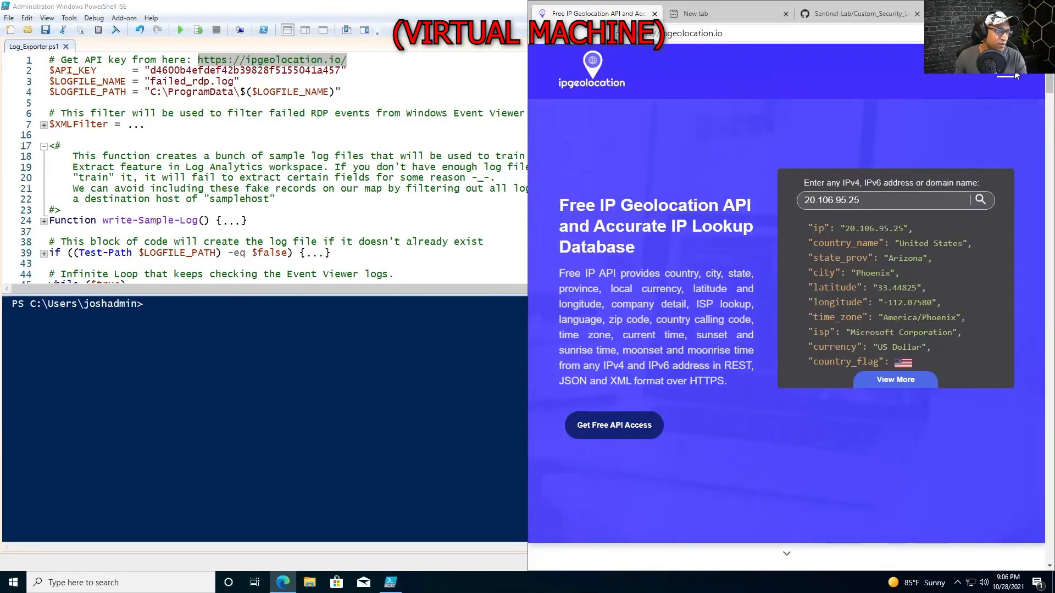
{"action": "left_click", "coordinate": [1010, 79]}
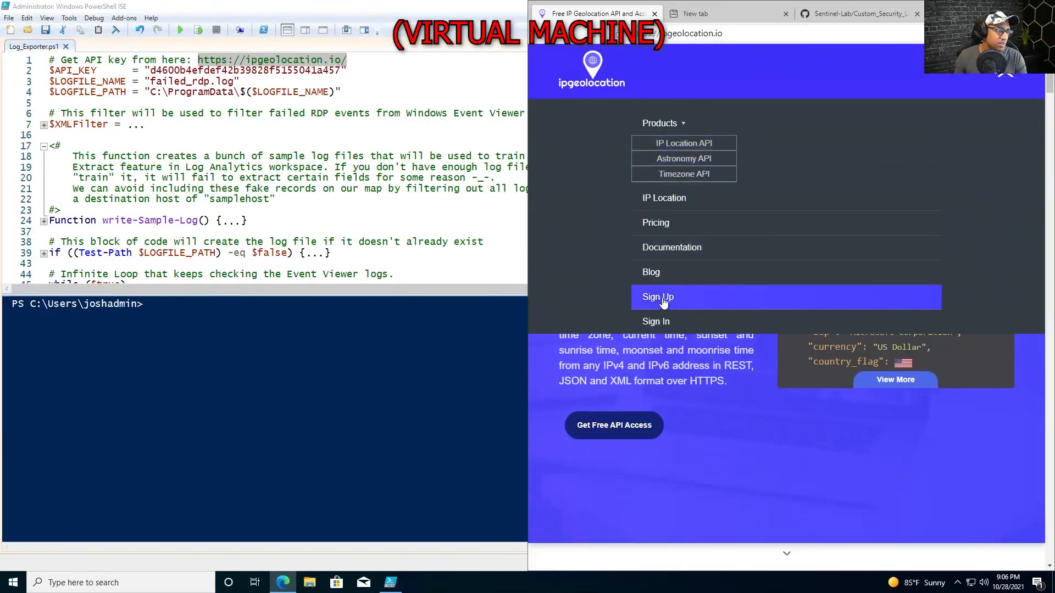
{"action": "left_click", "coordinate": [662, 303]}
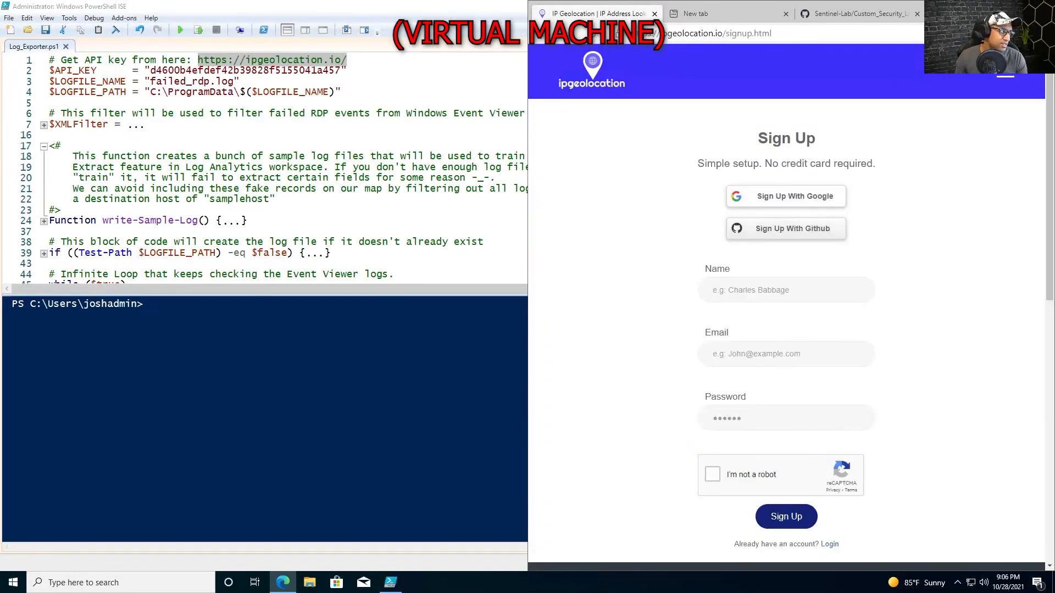
{"action": "double_click", "coordinate": [287, 73]}
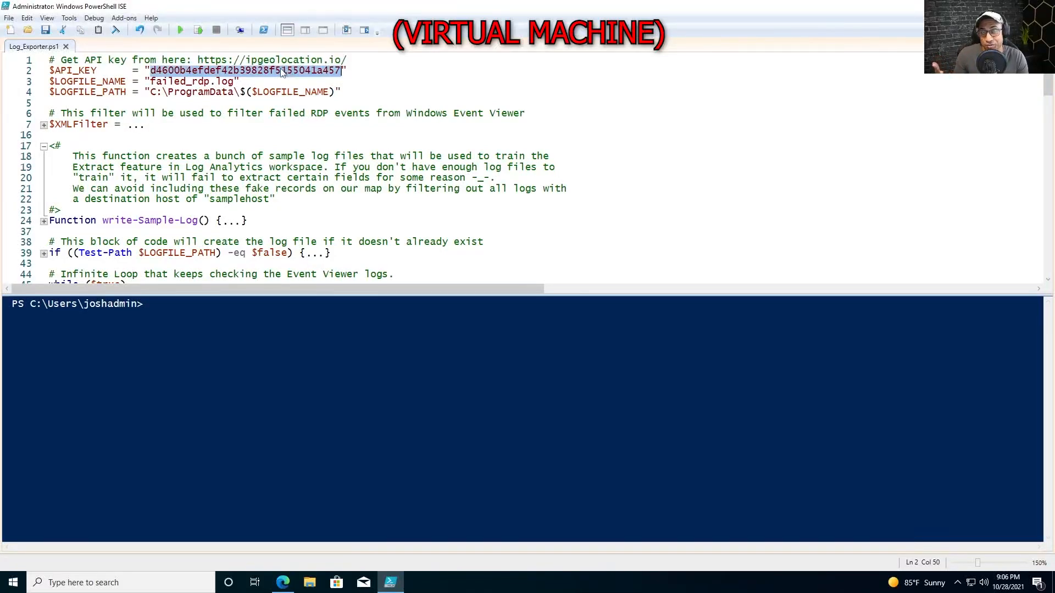
Select the API key placeholder text inside the quotes on the API key line.
{"action": "left_click", "coordinate": [311, 72]}
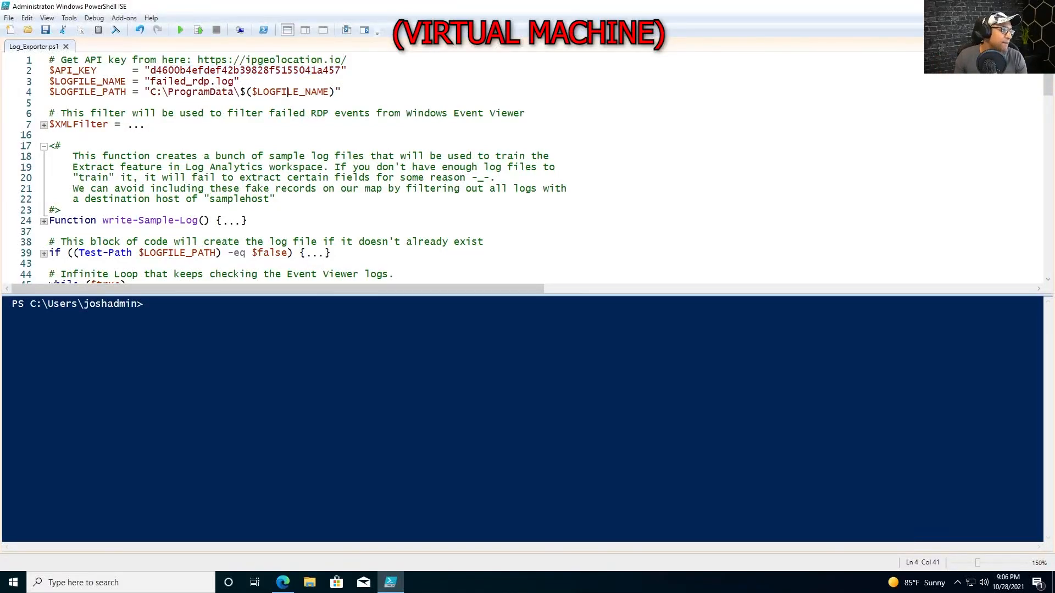
{"action": "double_click", "coordinate": [311, 71]}
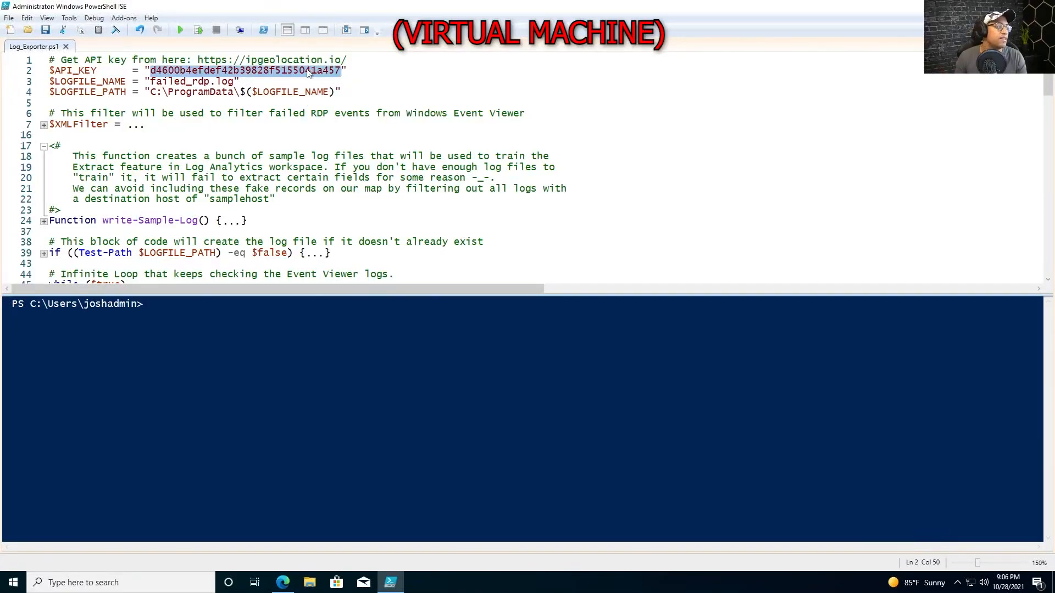
{"action": "left_click", "coordinate": [308, 135]}
{"action": "left_click_drag", "start_coordinate": [341, 71], "coordinate": [150, 70]}
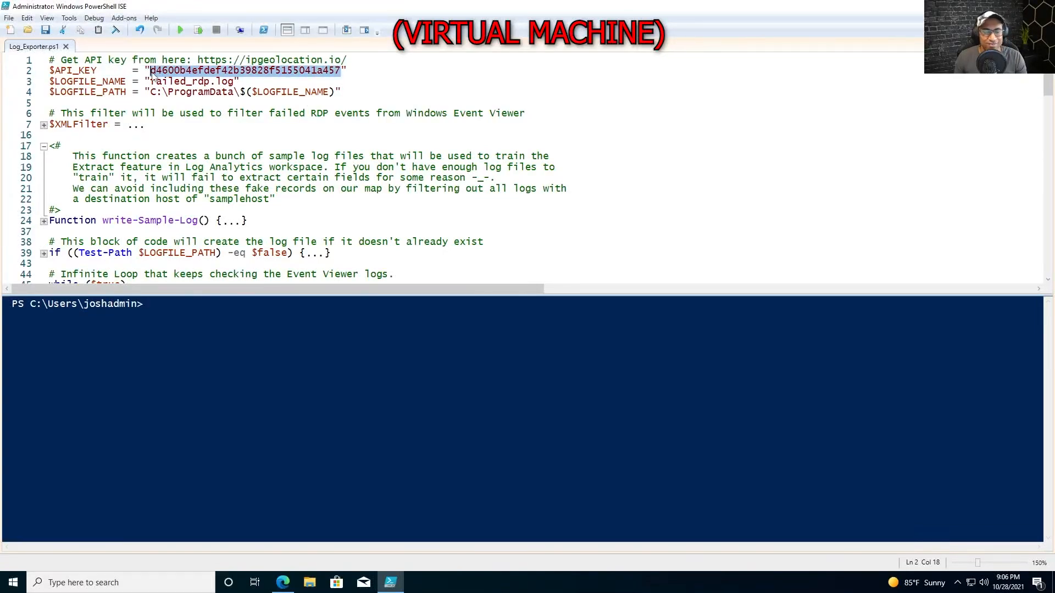
{"action": "left_click", "coordinate": [53, 136]}
Fold the comment block at line 17 and the infinite while loop at line 46.
{"action": "left_click", "coordinate": [44, 146]}
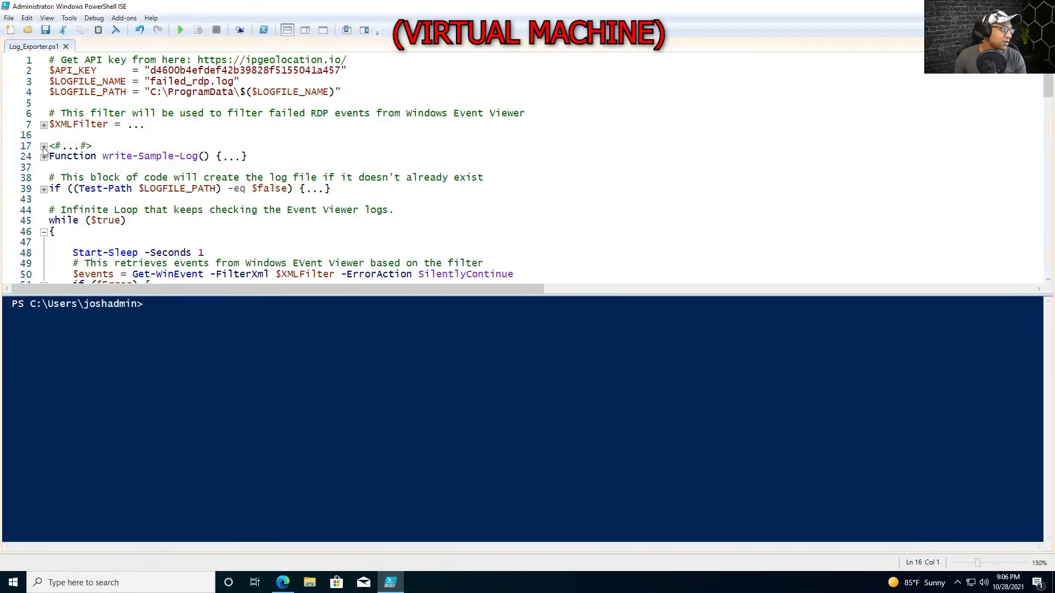
{"action": "left_click", "coordinate": [44, 232]}
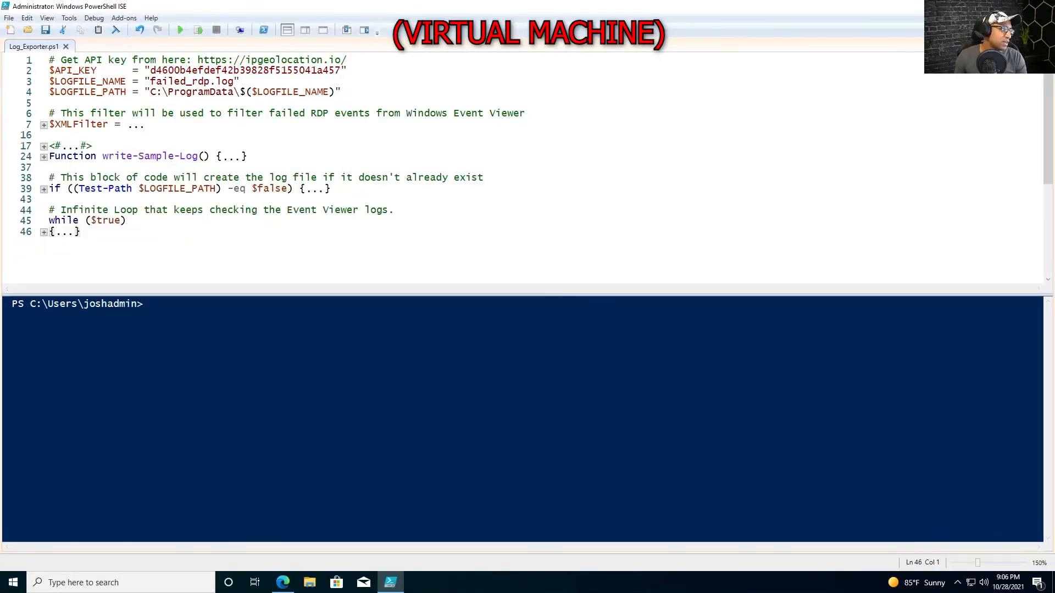
{"action": "left_click_drag", "start_coordinate": [89, 234], "coordinate": [50, 213]}
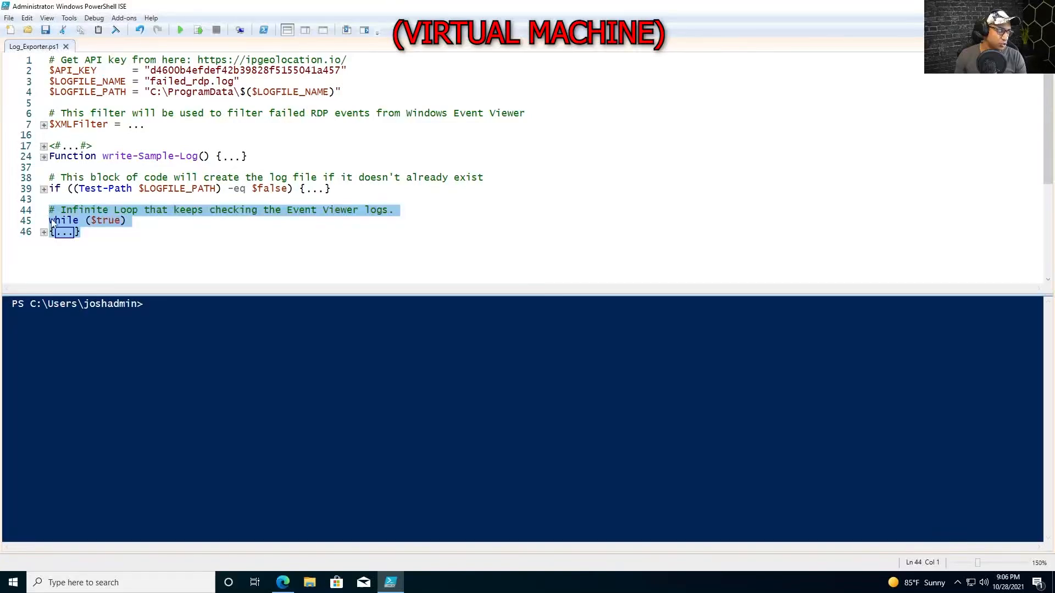
{"action": "left_click", "coordinate": [93, 239]}
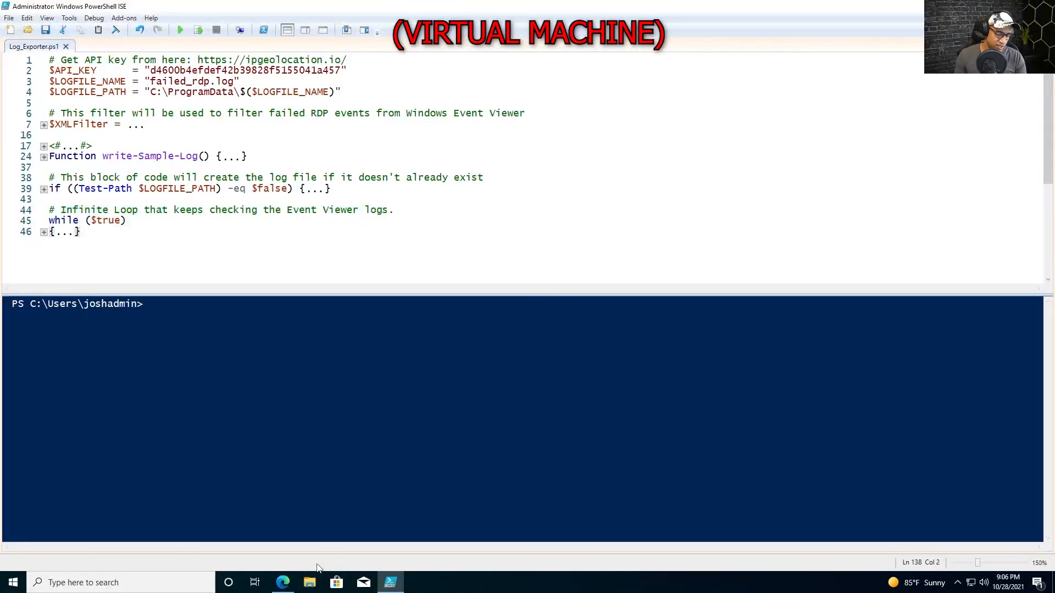
Launch Event Viewer and show Windows Logs > Security with its 659 events, then switch back.
{"action": "key", "text": "super"}
{"action": "type", "text": "e"}
{"action": "key", "text": "Return"}
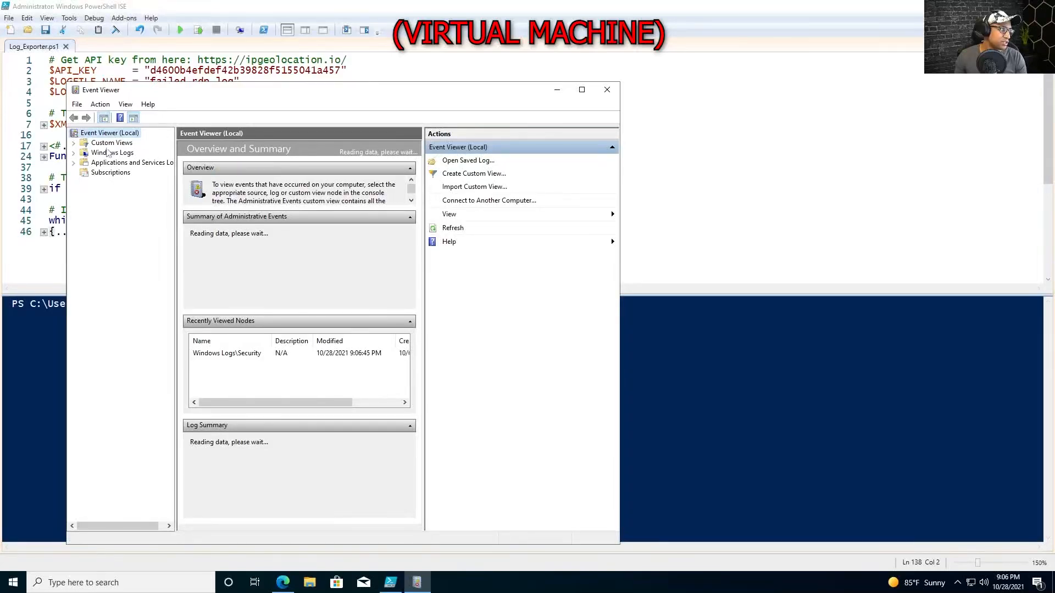
{"action": "left_click", "coordinate": [73, 153]}
{"action": "left_click", "coordinate": [113, 172]}
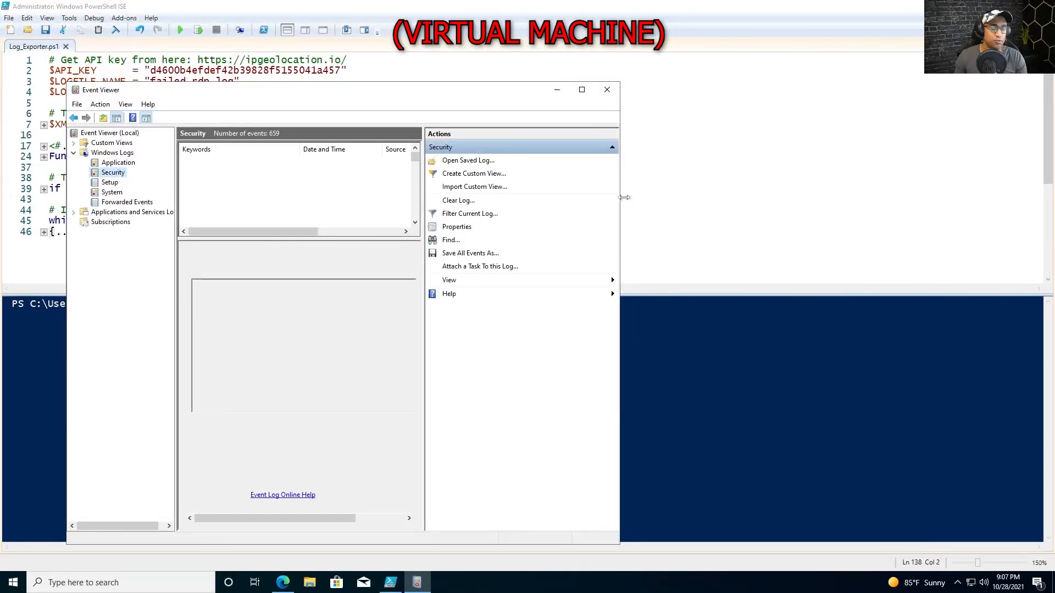
{"action": "left_click_drag", "start_coordinate": [423, 211], "coordinate": [559, 211]}
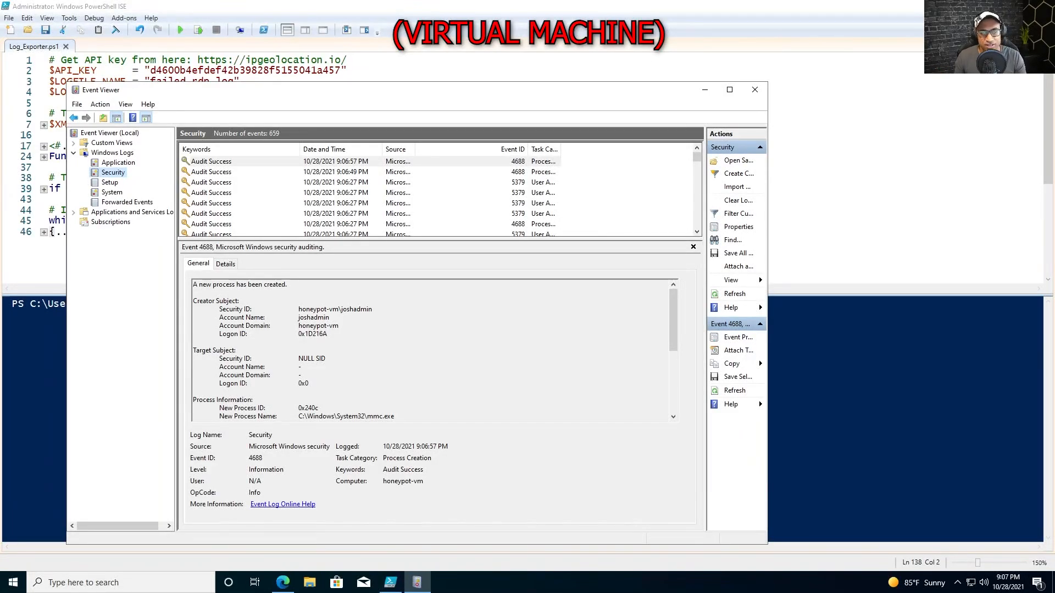
{"action": "key", "text": "alt+Tab"}
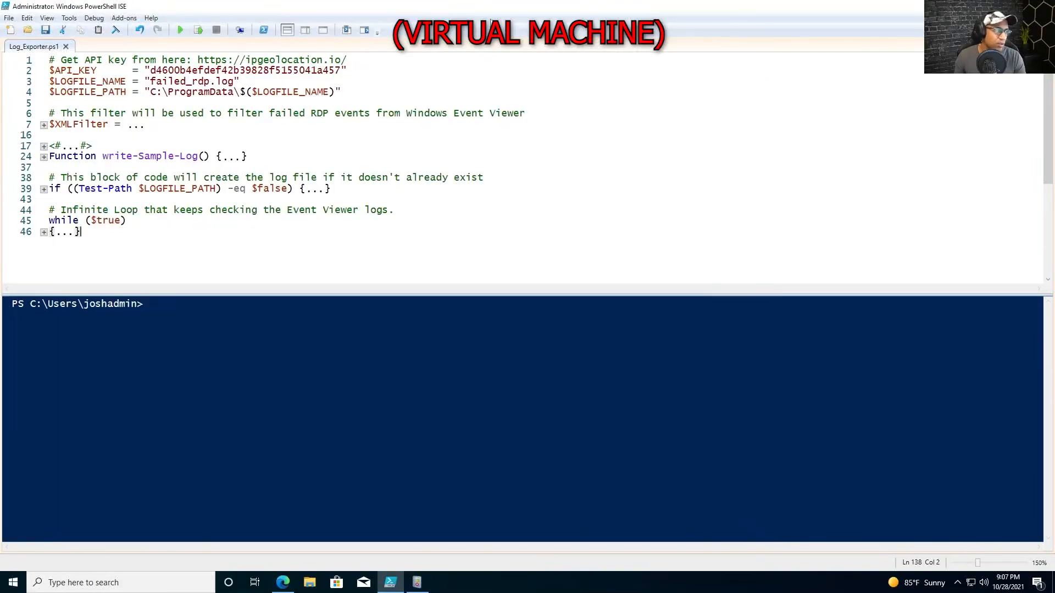
Open the script's C:\ProgramData\ path via Run and place File Explorer beside the script.
{"action": "left_click_drag", "start_coordinate": [121, 233], "coordinate": [133, 221]}
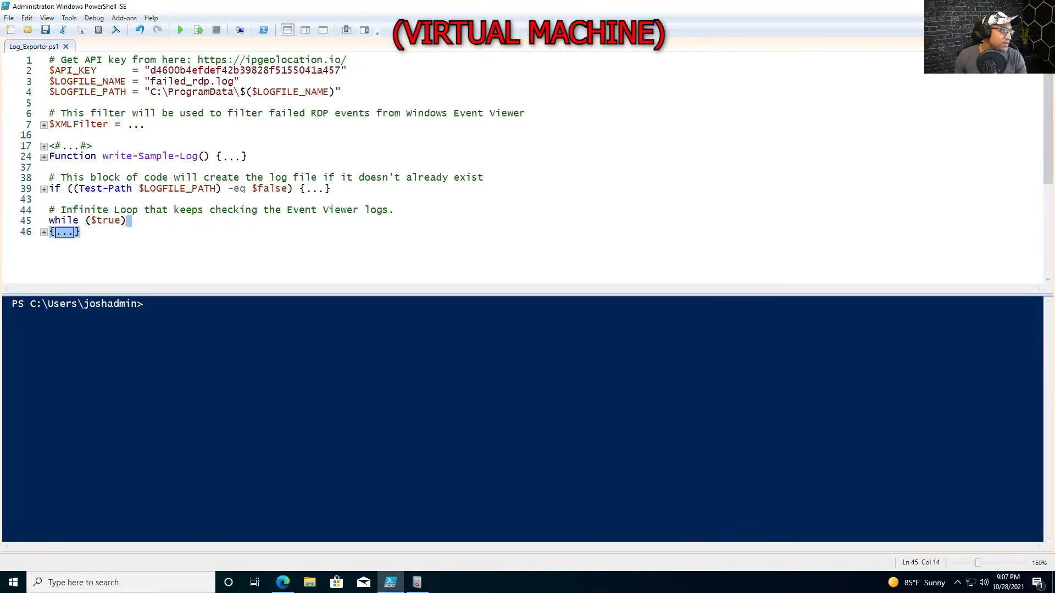
{"action": "left_click_drag", "start_coordinate": [202, 83], "coordinate": [240, 82]}
{"action": "left_click_drag", "start_coordinate": [150, 91], "coordinate": [241, 94]}
{"action": "key", "text": "ctrl+c"}
{"action": "key", "text": "super+r"}
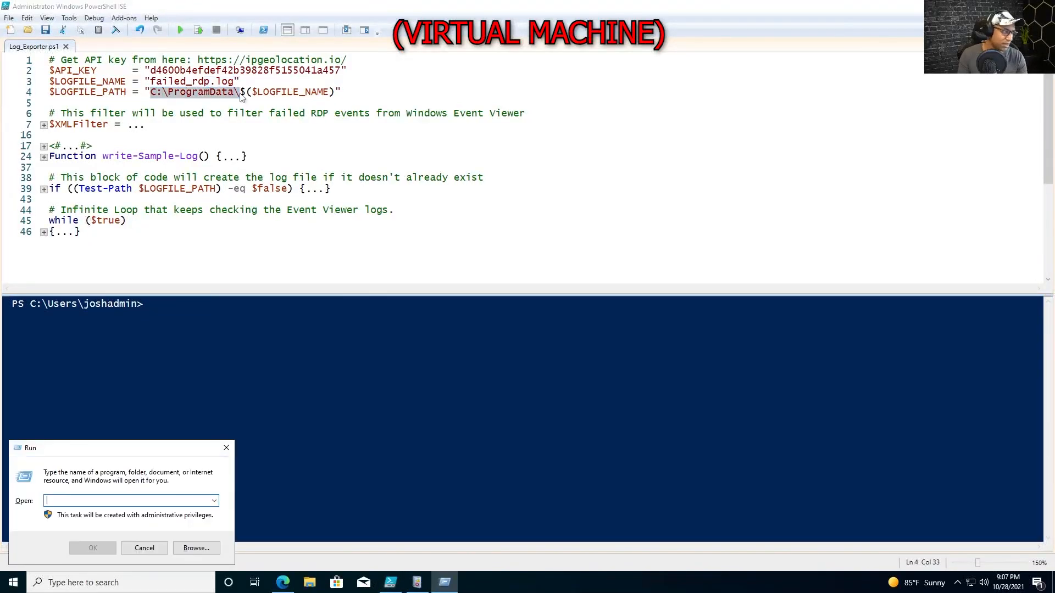
{"action": "key", "text": "ctrl+v"}
{"action": "key", "text": "Return"}
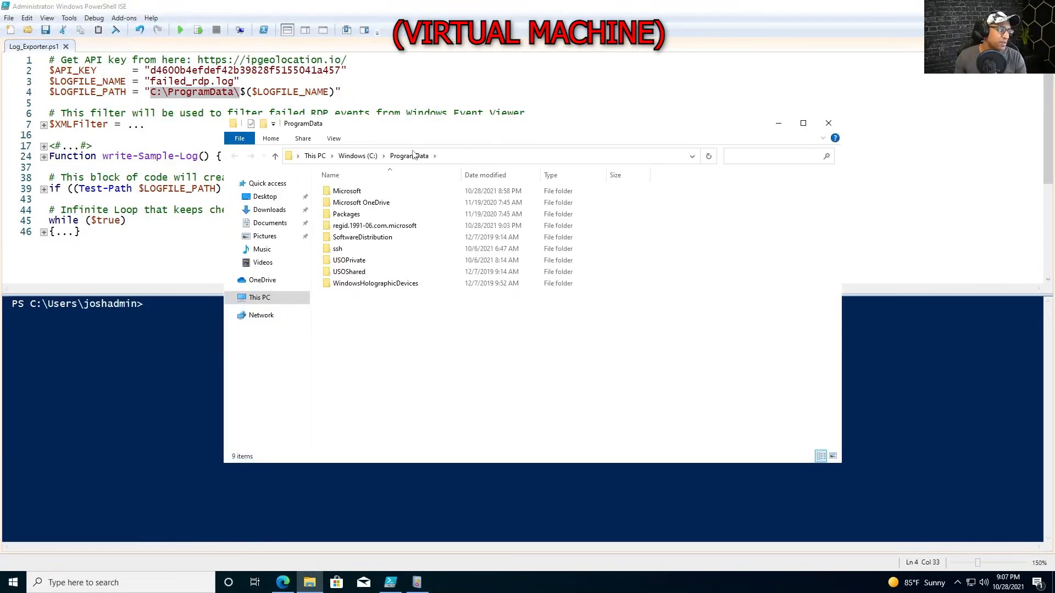
{"action": "left_click_drag", "start_coordinate": [429, 129], "coordinate": [561, 106]}
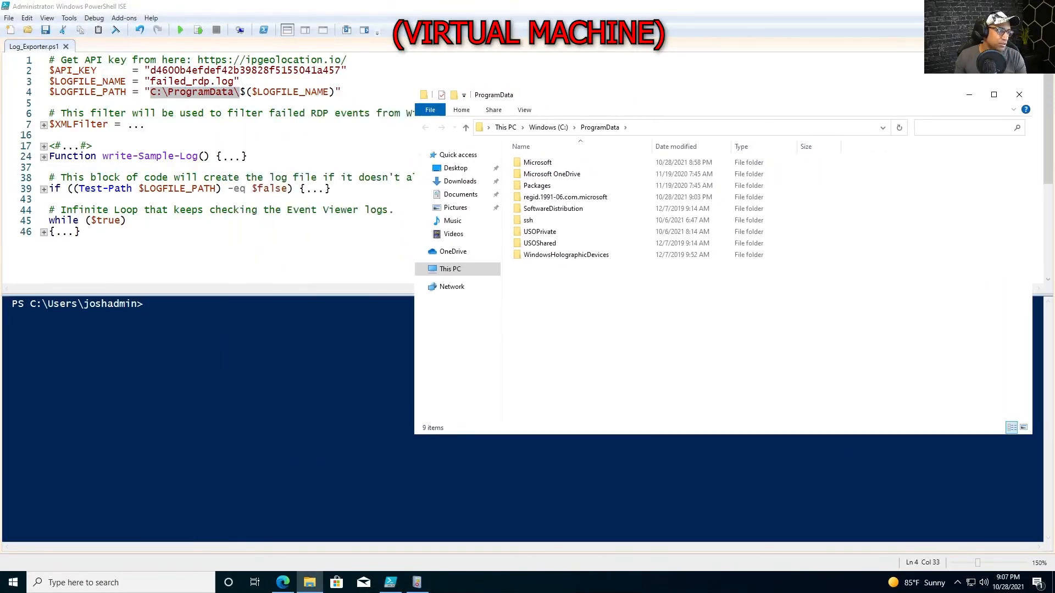
{"action": "left_click_drag", "start_coordinate": [415, 170], "coordinate": [612, 168]}
{"action": "left_click_drag", "start_coordinate": [791, 369], "coordinate": [719, 273]}
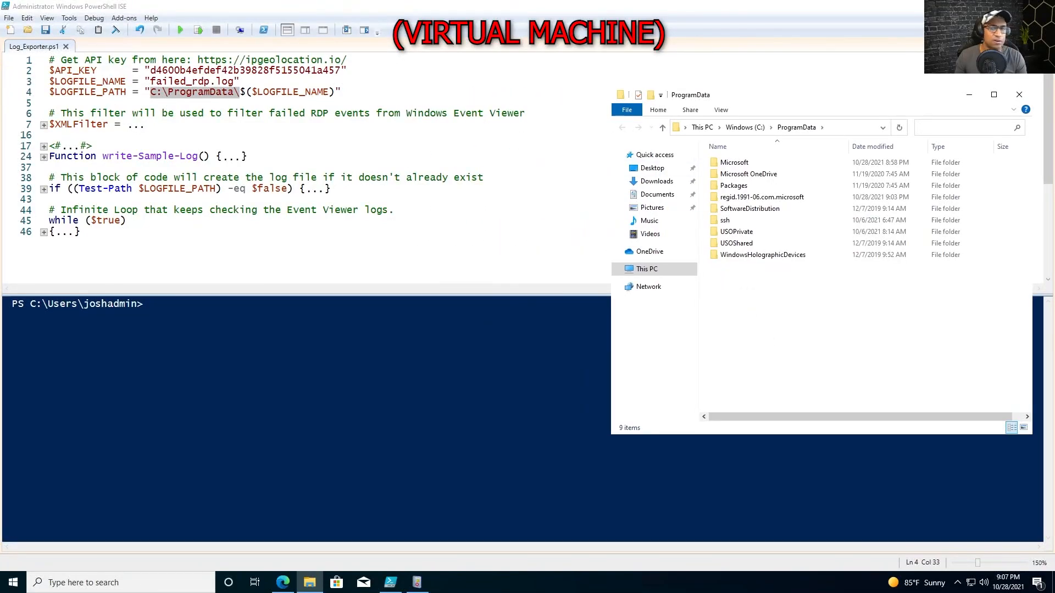
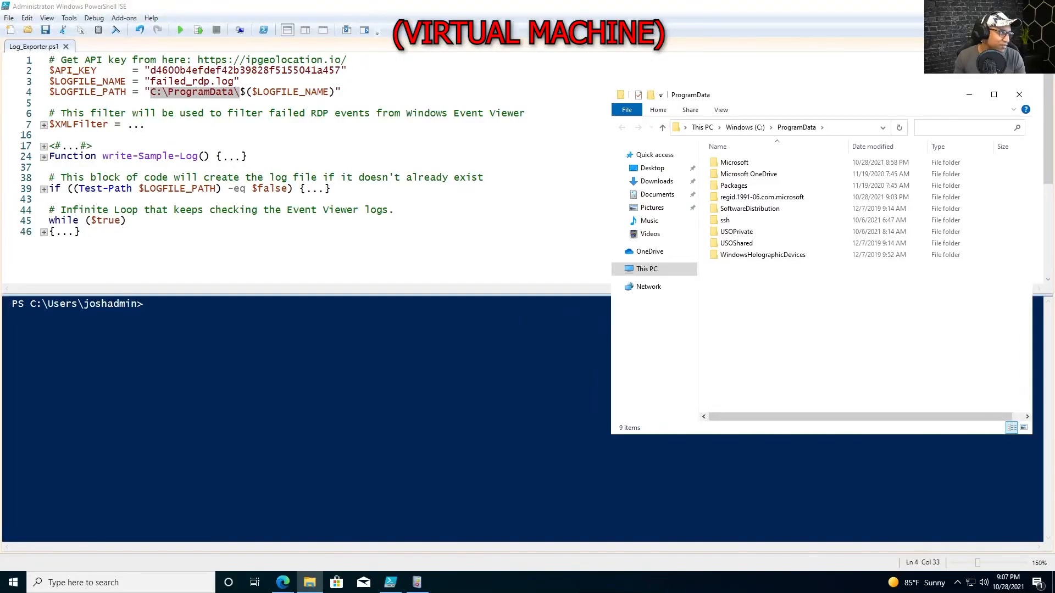
Check the API key value in Log_Exporter.ps1 and run the script in PowerShell ISE.
{"action": "left_click", "coordinate": [331, 178]}
{"action": "double_click", "coordinate": [306, 71]}
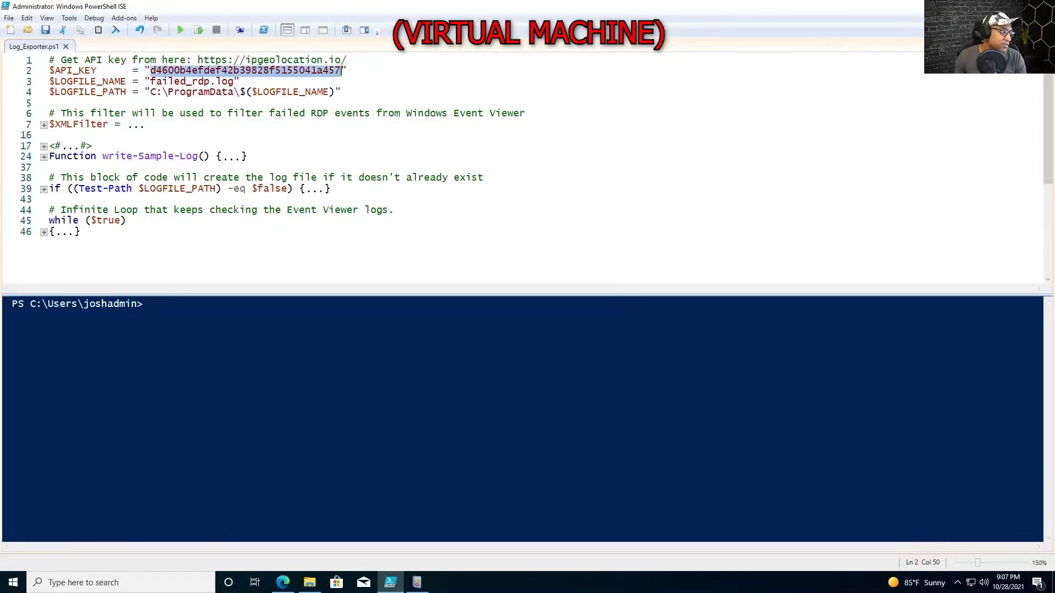
{"action": "left_click", "coordinate": [180, 30]}
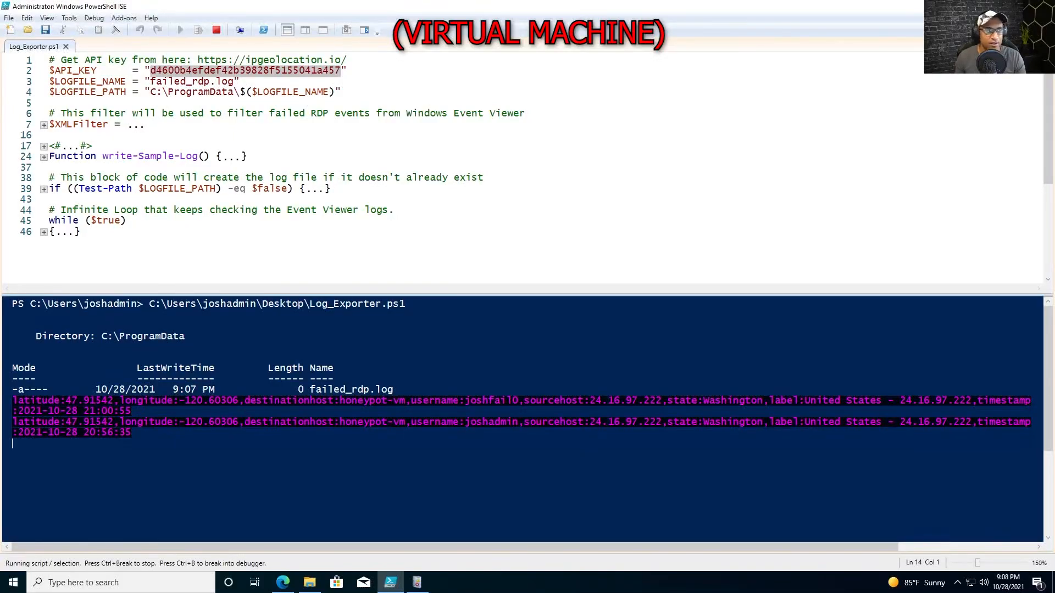
Move Event Viewer aside and inspect the Audit Failure 4625 logon event.
{"action": "left_click", "coordinate": [417, 583]}
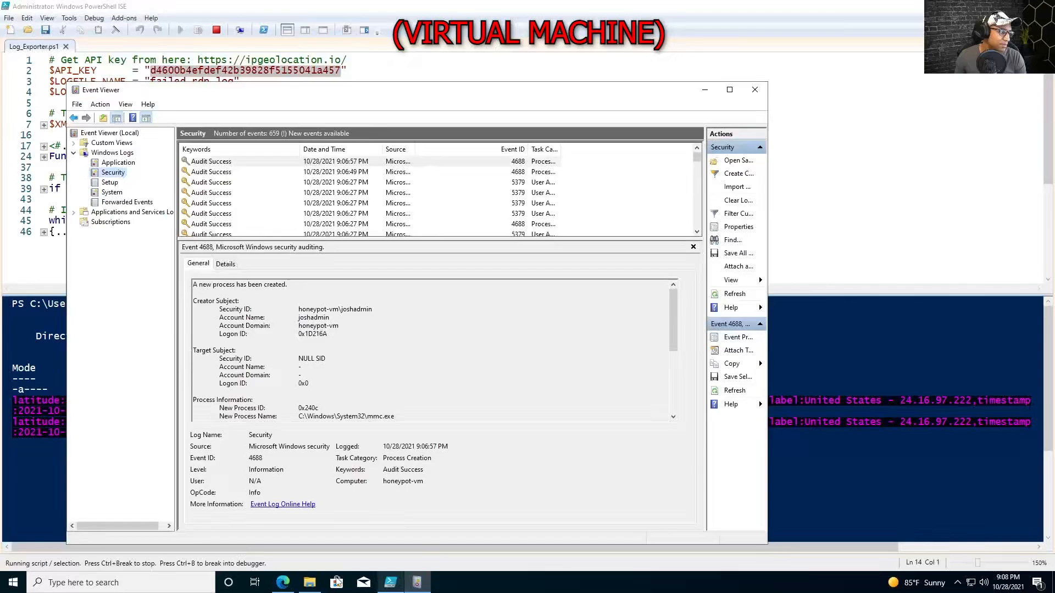
{"action": "left_click_drag", "start_coordinate": [377, 92], "coordinate": [314, 87]}
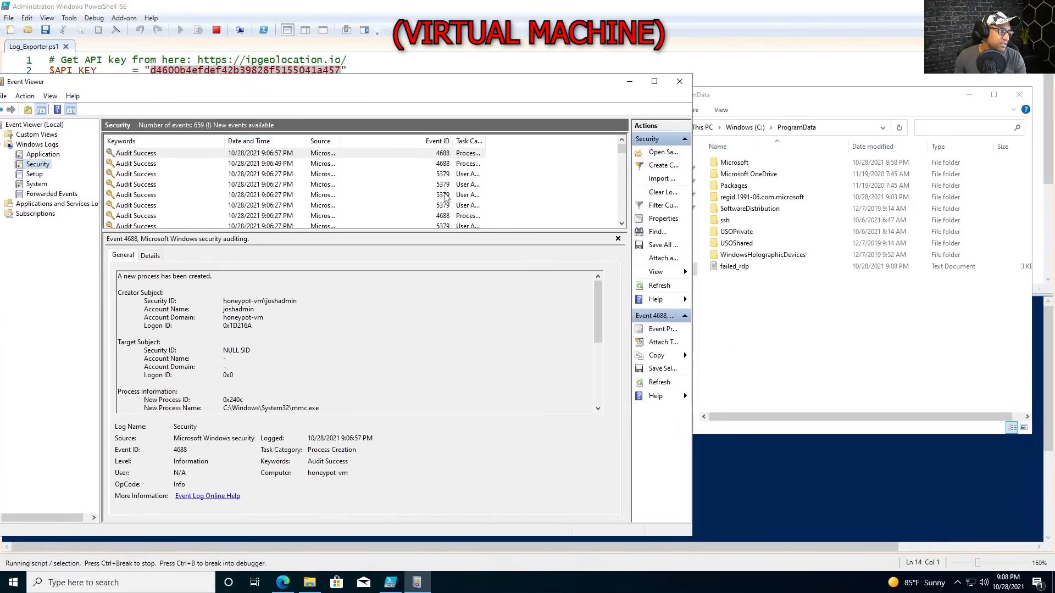
{"action": "scroll", "coordinate": [446, 201], "scroll_direction": "down", "scroll_amount": 2}
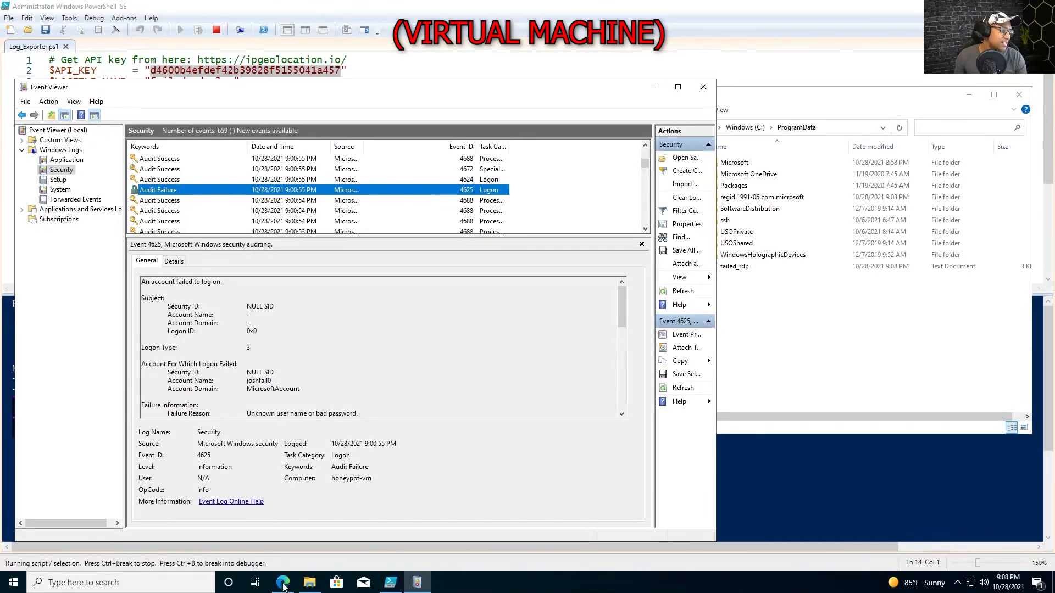
Open failed_rdp.log from the ProgramData folder in Notepad.
{"action": "left_click", "coordinate": [283, 584]}
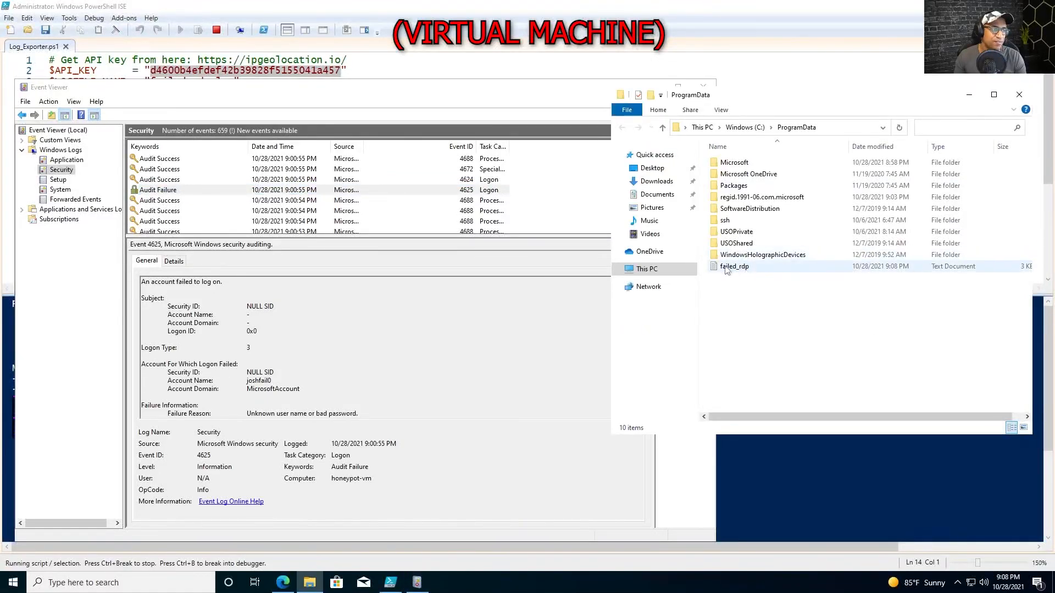
{"action": "left_click", "coordinate": [745, 271]}
{"action": "double_click", "coordinate": [745, 267]}
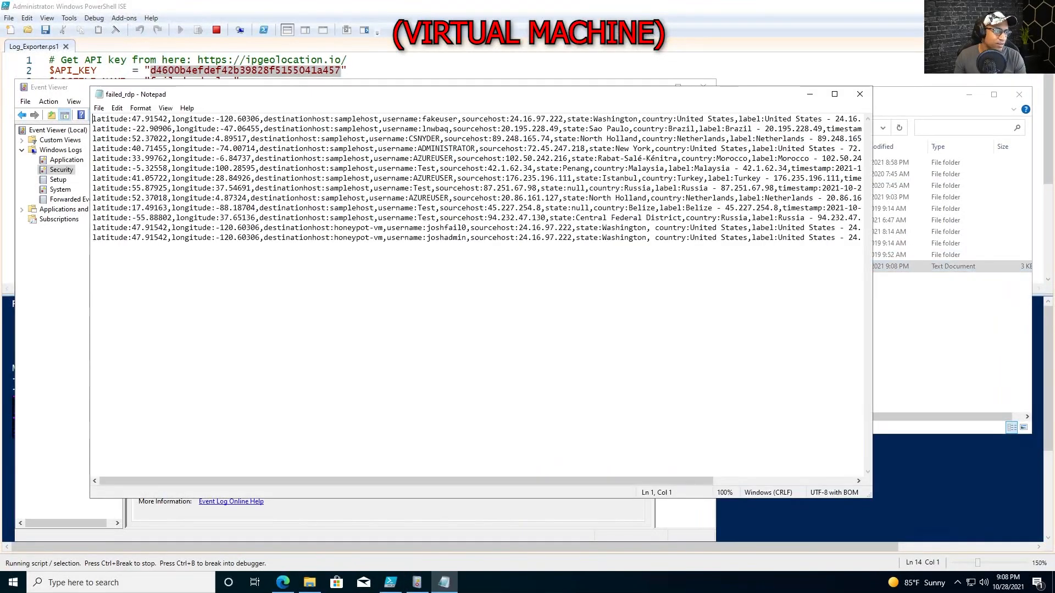
Maximize the log and compare the eleven sample lines with the two real failed-logon lines.
{"action": "key", "text": "super+Up"}
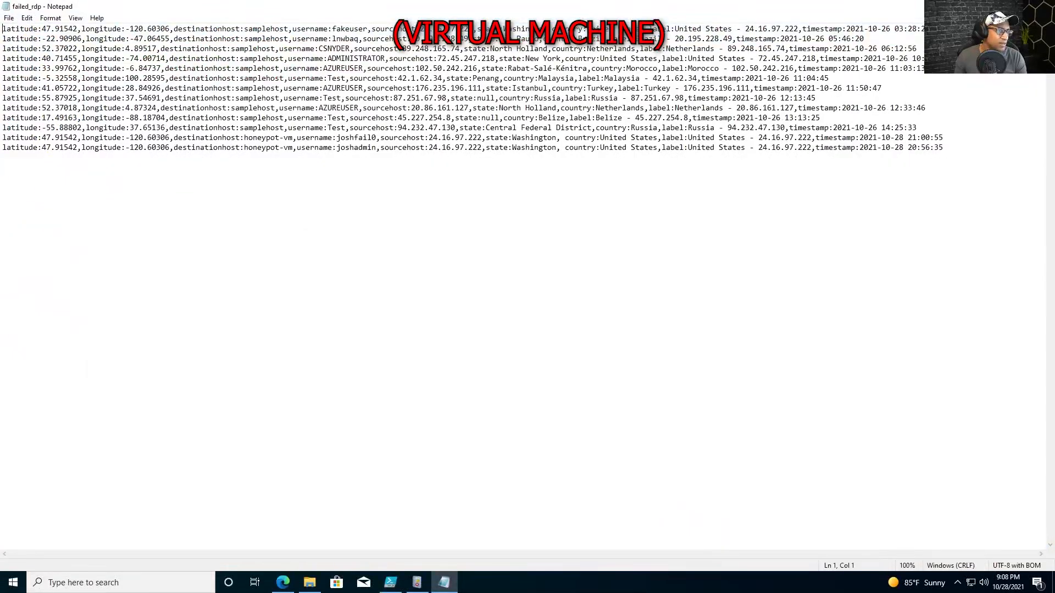
{"action": "left_click_drag", "start_coordinate": [917, 127], "coordinate": [2, 29]}
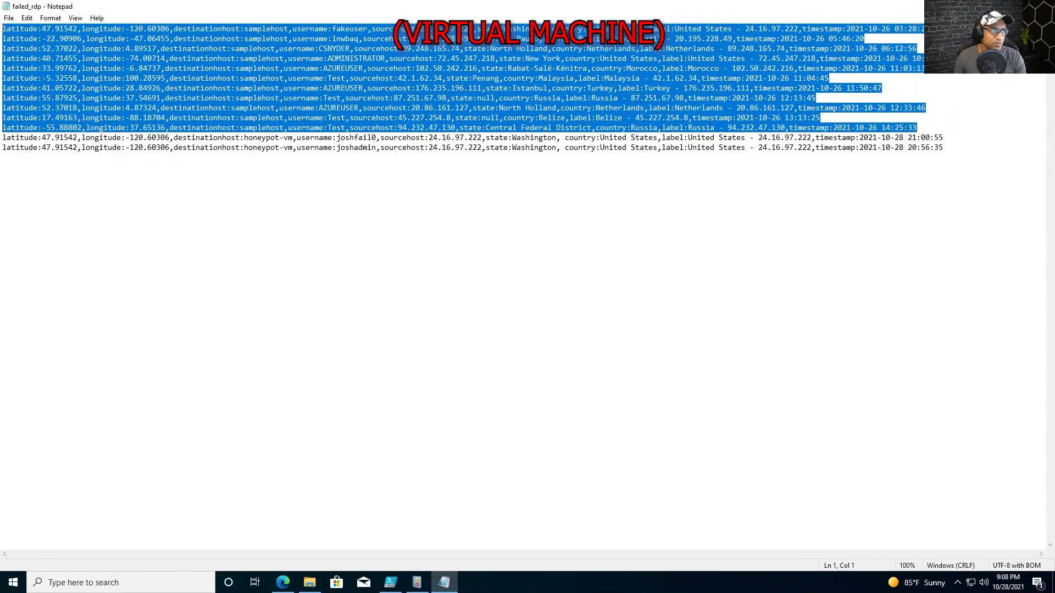
{"action": "left_click", "coordinate": [3, 157]}
{"action": "left_click_drag", "start_coordinate": [942, 147], "coordinate": [3, 137]}
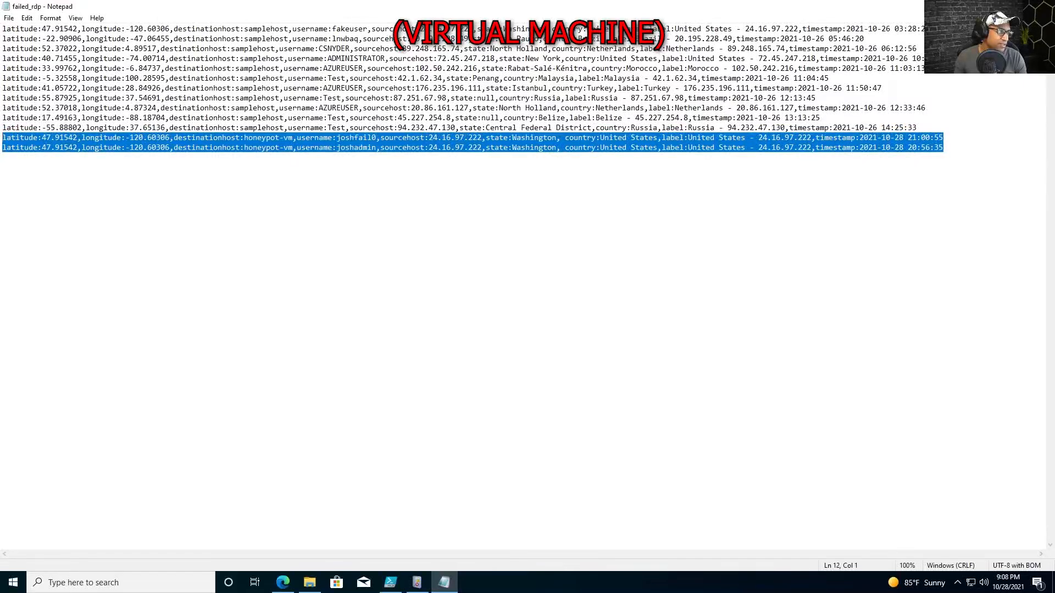
{"action": "double_click", "coordinate": [363, 138]}
{"action": "double_click", "coordinate": [363, 147]}
{"action": "double_click", "coordinate": [363, 138]}
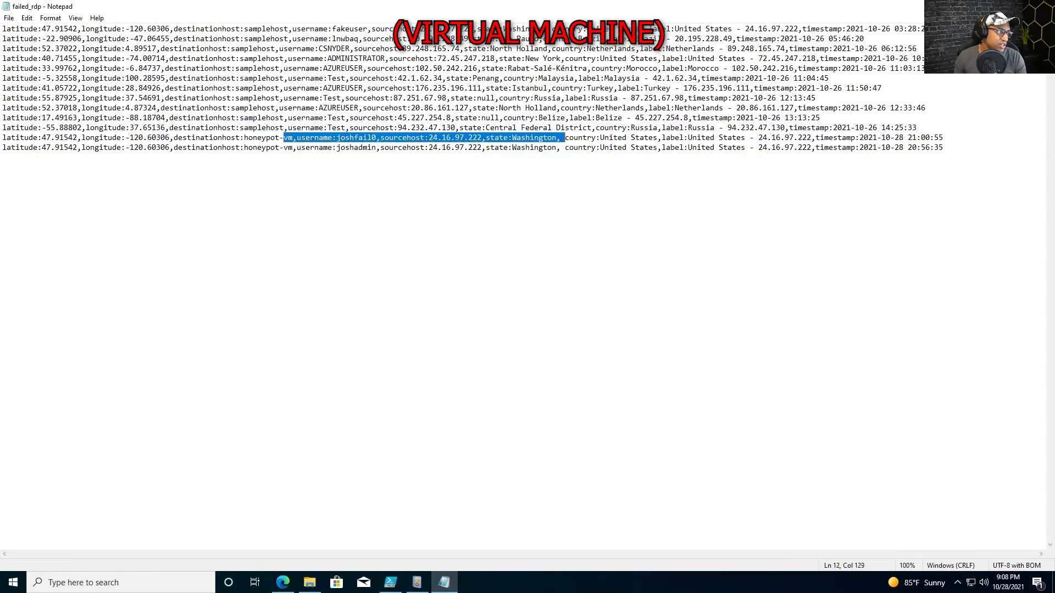
{"action": "left_click", "coordinate": [3, 158]}
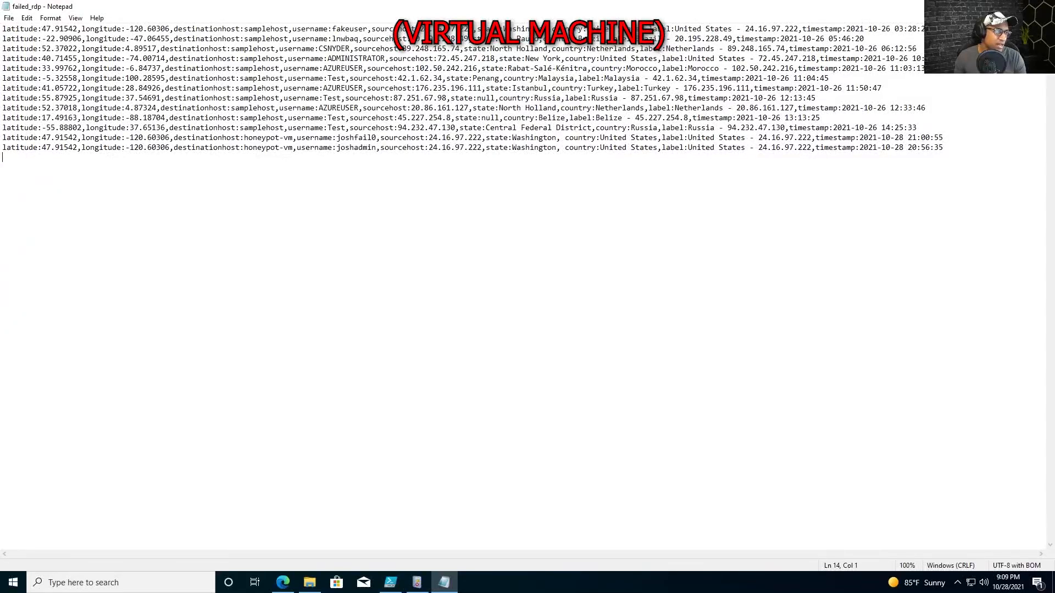
{"action": "double_click", "coordinate": [367, 147]}
{"action": "left_click_drag", "start_coordinate": [16, 158], "coordinate": [4, 137]}
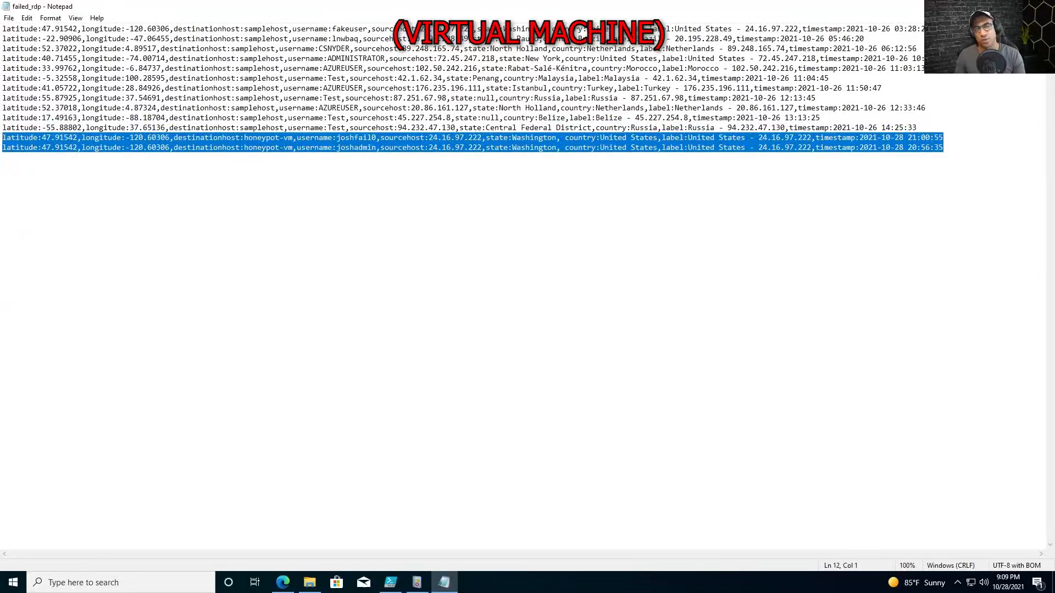
{"action": "left_click_drag", "start_coordinate": [923, 127], "coordinate": [99, 22]}
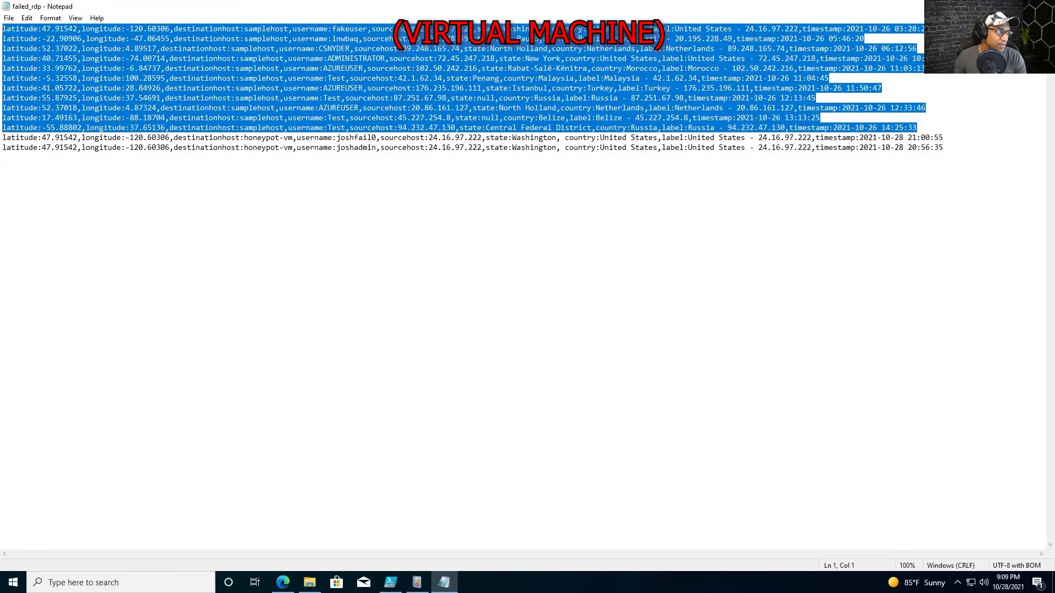
{"action": "key", "text": "ctrl+End"}
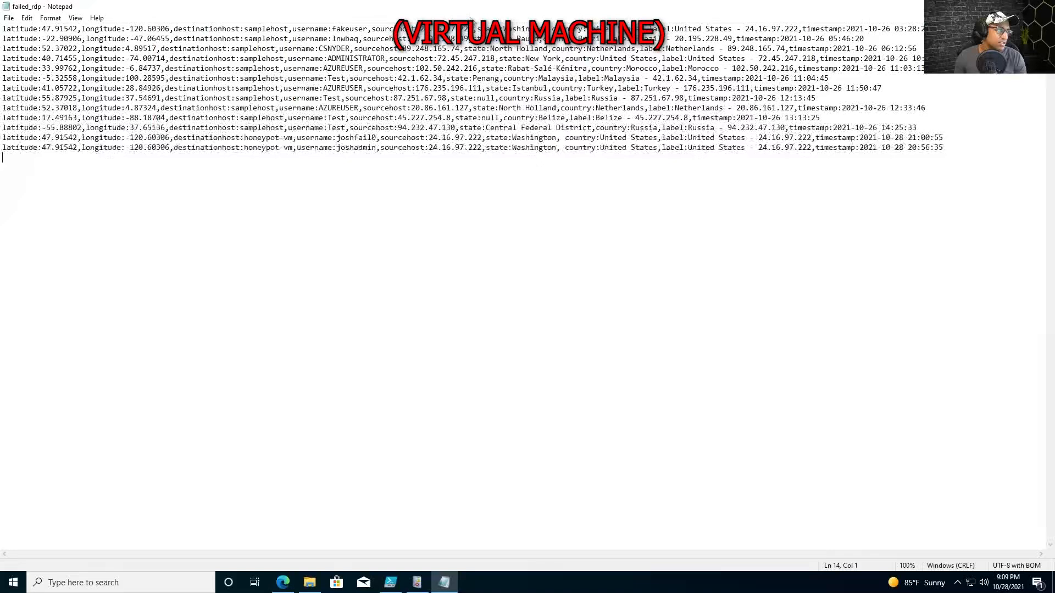
Close Notepad, minimize Event Viewer and bring PowerShell ISE back to the front.
{"action": "left_click", "coordinate": [1042, 7]}
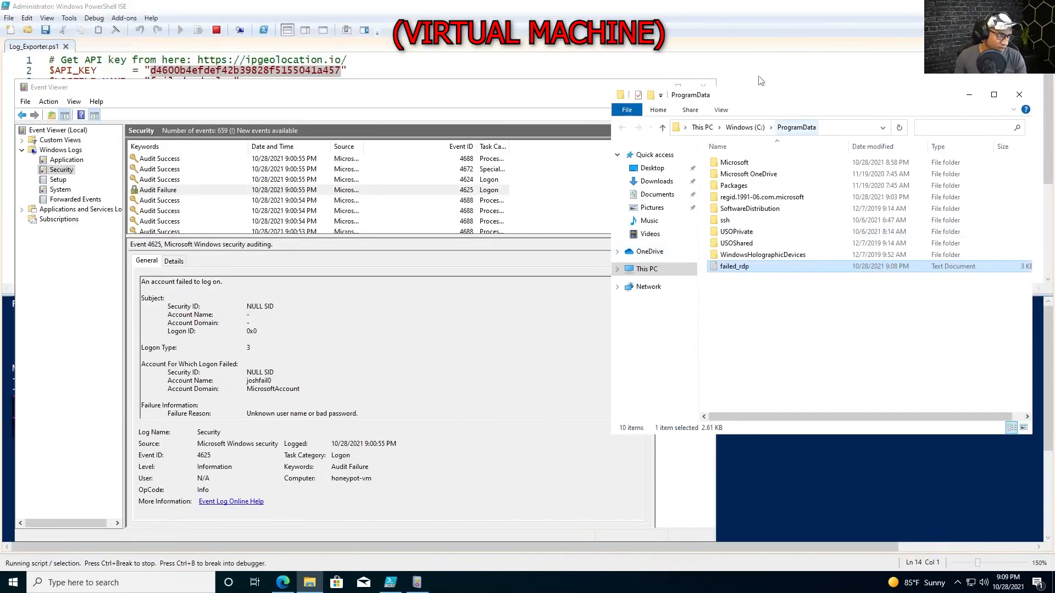
{"action": "left_click", "coordinate": [584, 89]}
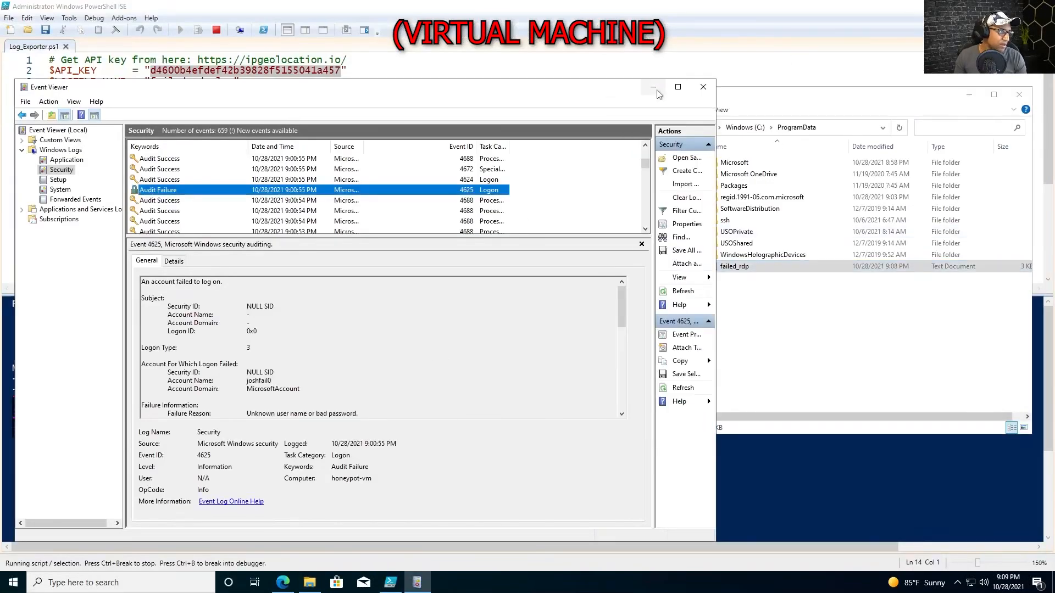
{"action": "left_click", "coordinate": [654, 88]}
{"action": "left_click", "coordinate": [599, 333]}
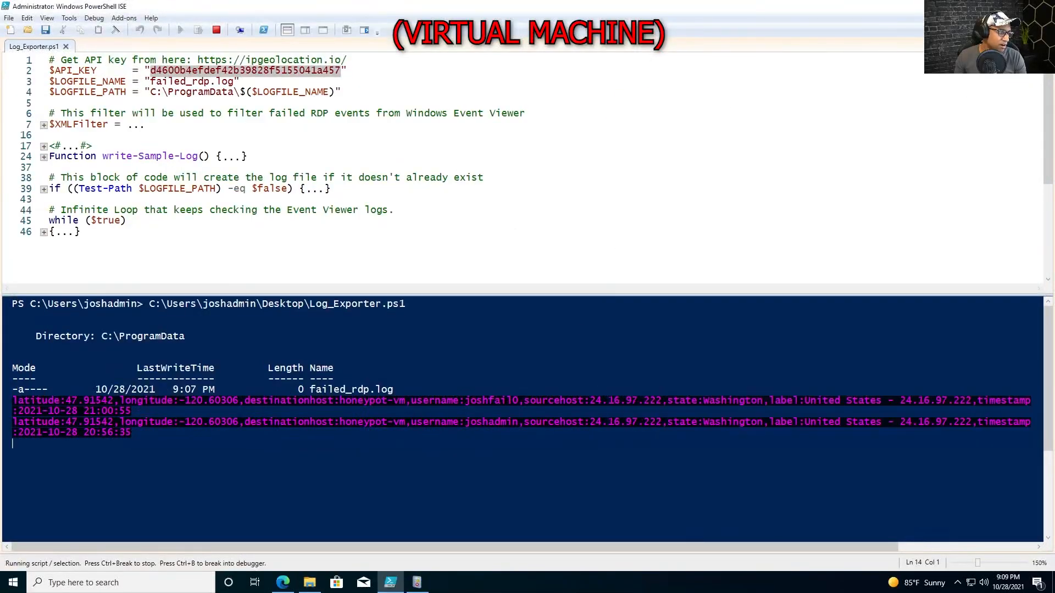
Shrink the ISE text and review the two Washington, United States failed-login lines in the console.
{"action": "key", "text": "ctrl+minus"}
{"action": "key", "text": "ctrl+minus"}
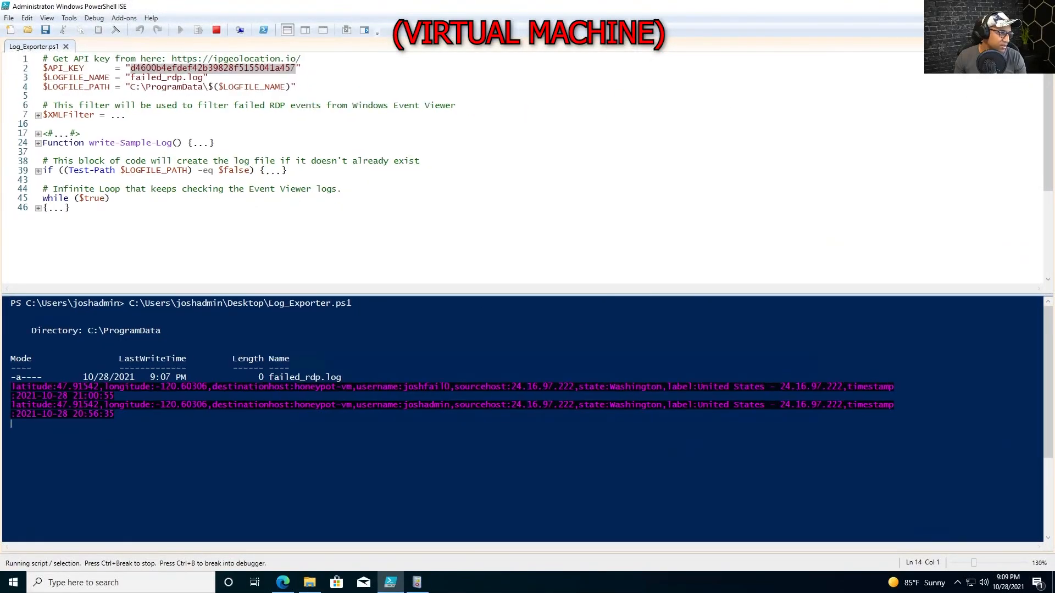
{"action": "left_click_drag", "start_coordinate": [114, 415], "coordinate": [11, 395]}
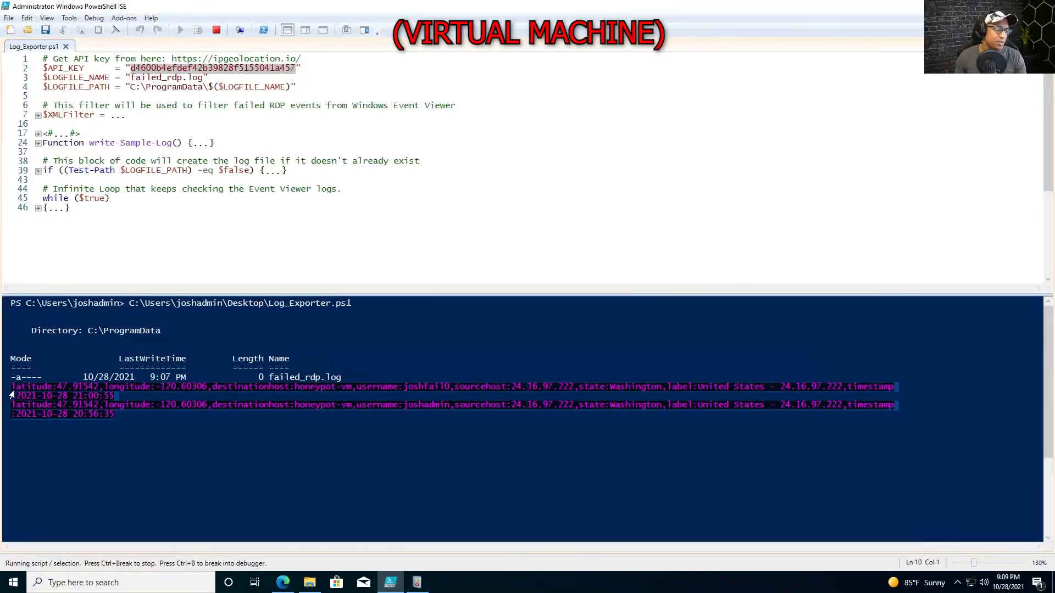
{"action": "left_click", "coordinate": [11, 424]}
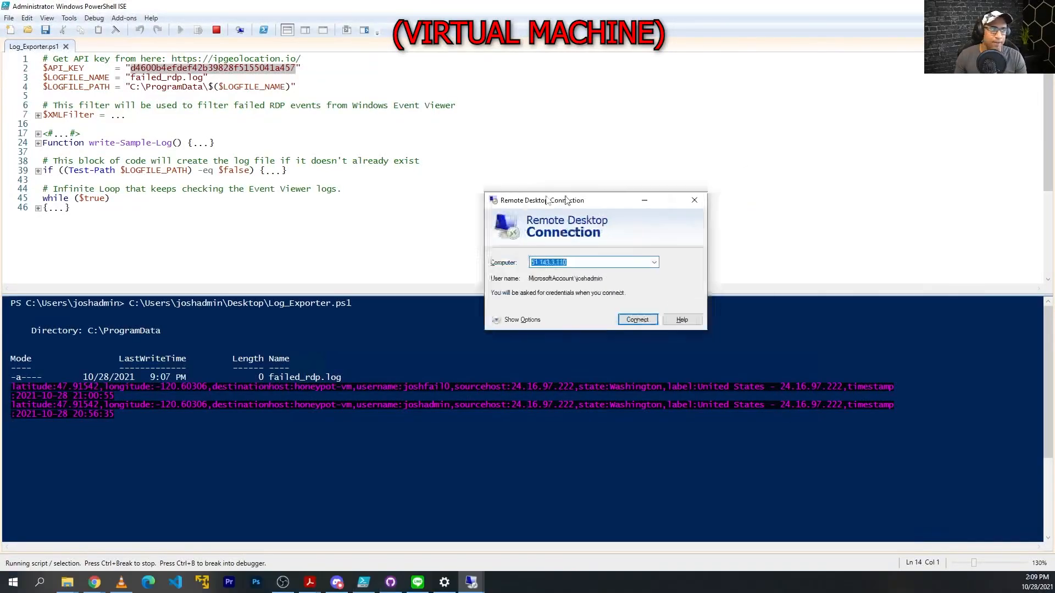
Start a Remote Desktop connection to 20.106.95.25.
{"action": "left_click_drag", "start_coordinate": [564, 199], "coordinate": [483, 142]}
{"action": "mouse_move", "coordinate": [514, 4]}
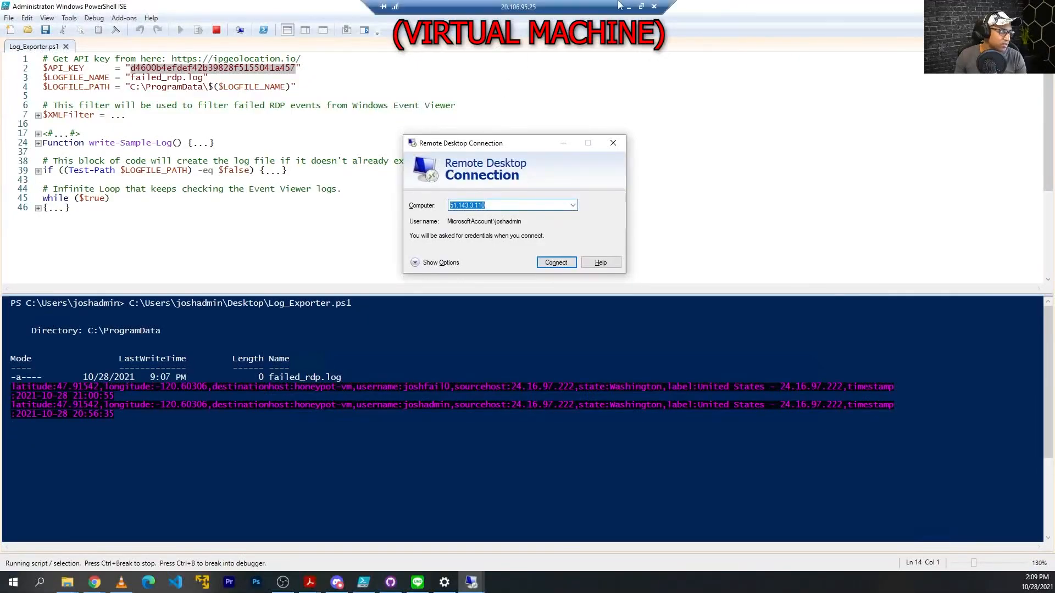
{"action": "type", "text": "20.16"}
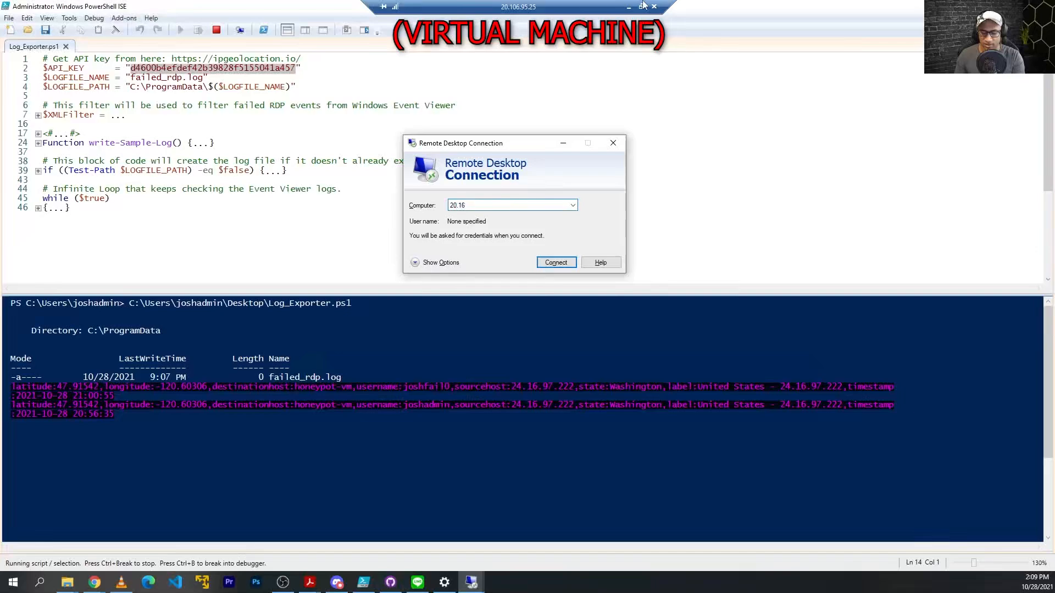
{"action": "key", "text": "BackSpace"}
{"action": "type", "text": "06."}
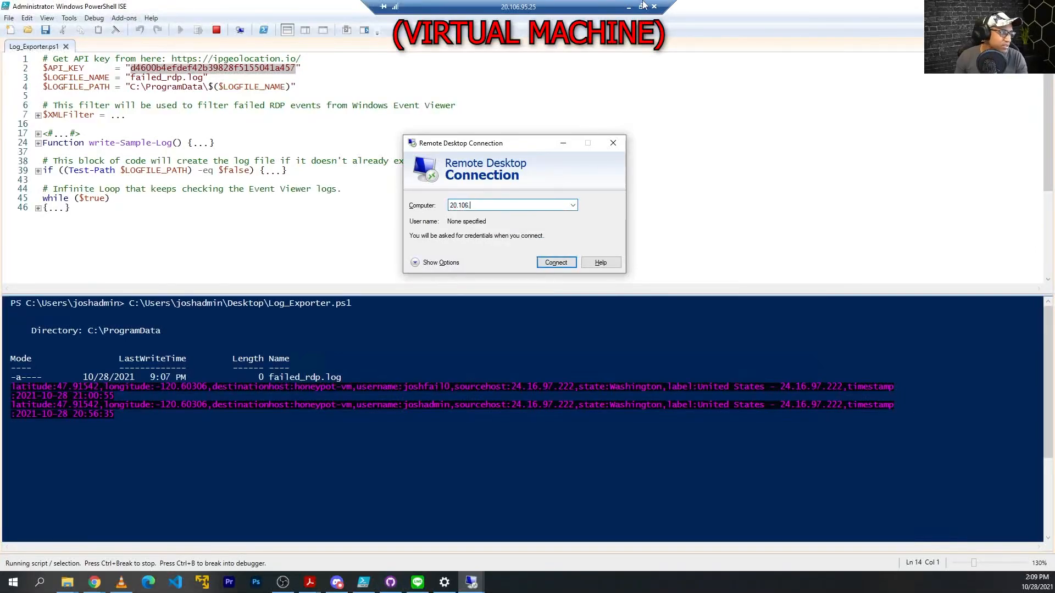
{"action": "type", "text": "95.25"}
{"action": "key", "text": "Return"}
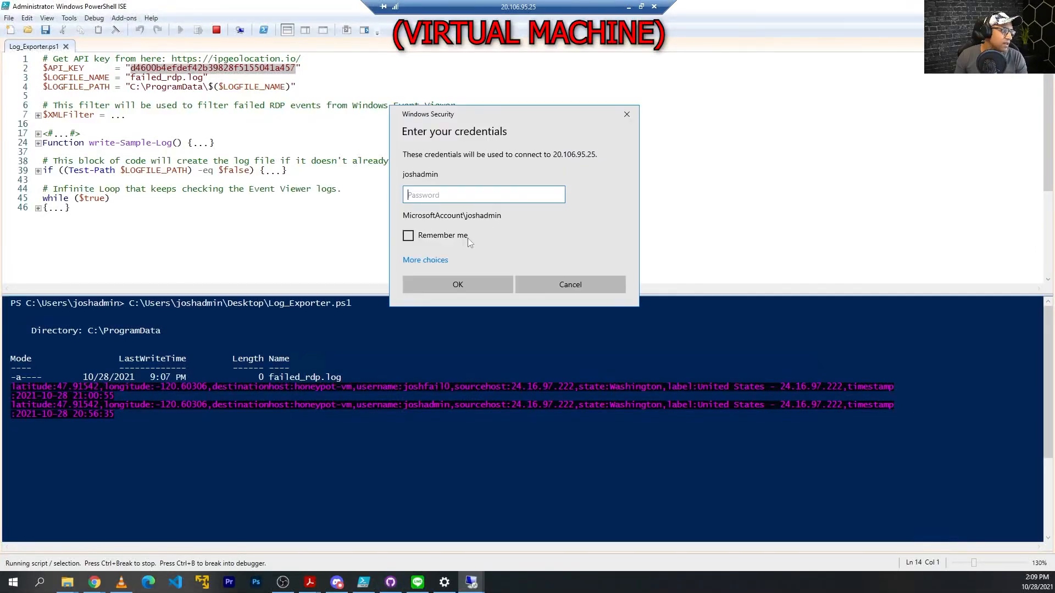
Sign in with a made-up username and bogus password, then dismiss the failure message.
{"action": "left_click", "coordinate": [442, 259]}
{"action": "left_click", "coordinate": [471, 312]}
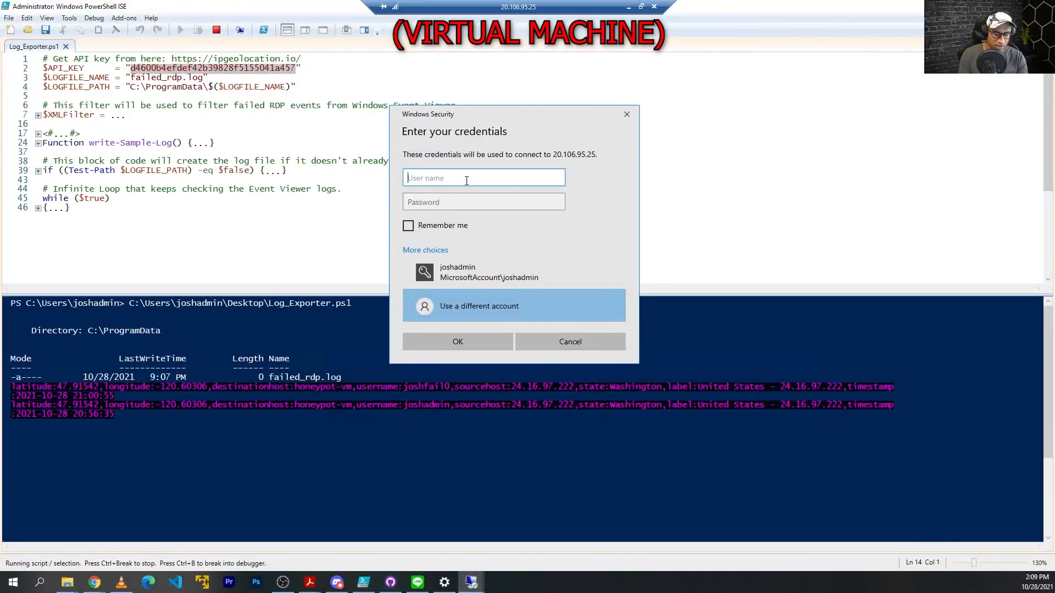
{"action": "type", "text": "joshfail1"}
{"action": "key", "text": "Tab"}
{"action": "type", "text": "•••••••••••••••"}
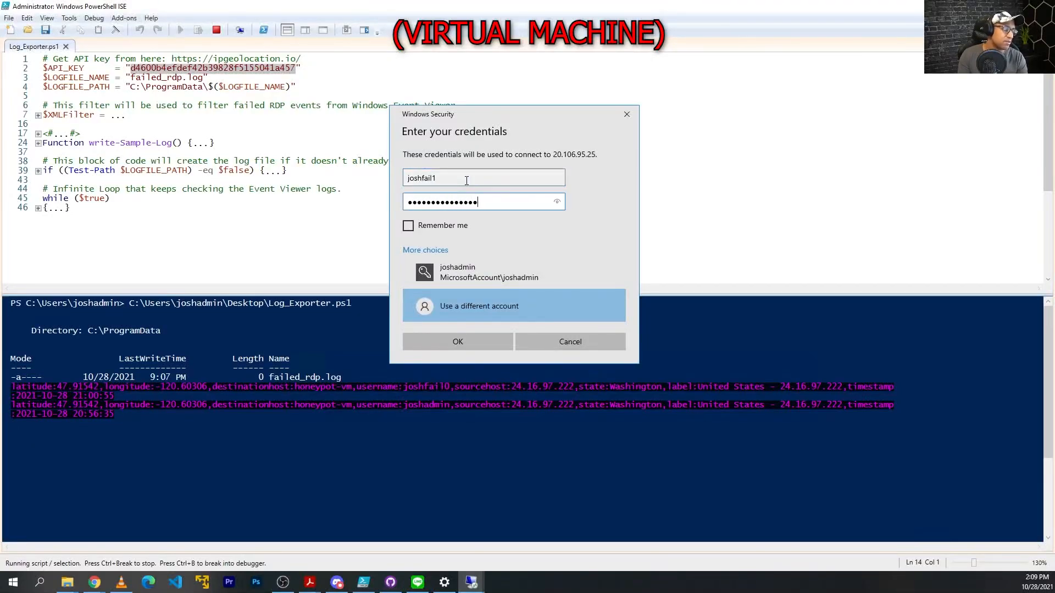
{"action": "key", "text": "Return"}
{"action": "left_click", "coordinate": [626, 101]}
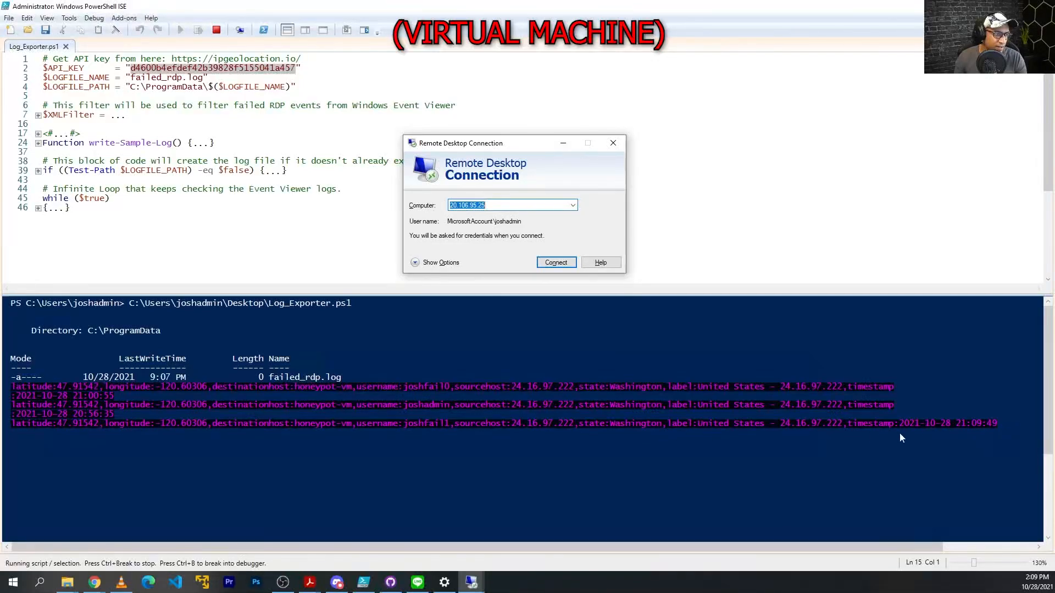
Check the newest entry in failed_rdp.log, then close Notepad and the ProgramData folder.
{"action": "left_click", "coordinate": [67, 582]}
{"action": "left_click", "coordinate": [303, 501]}
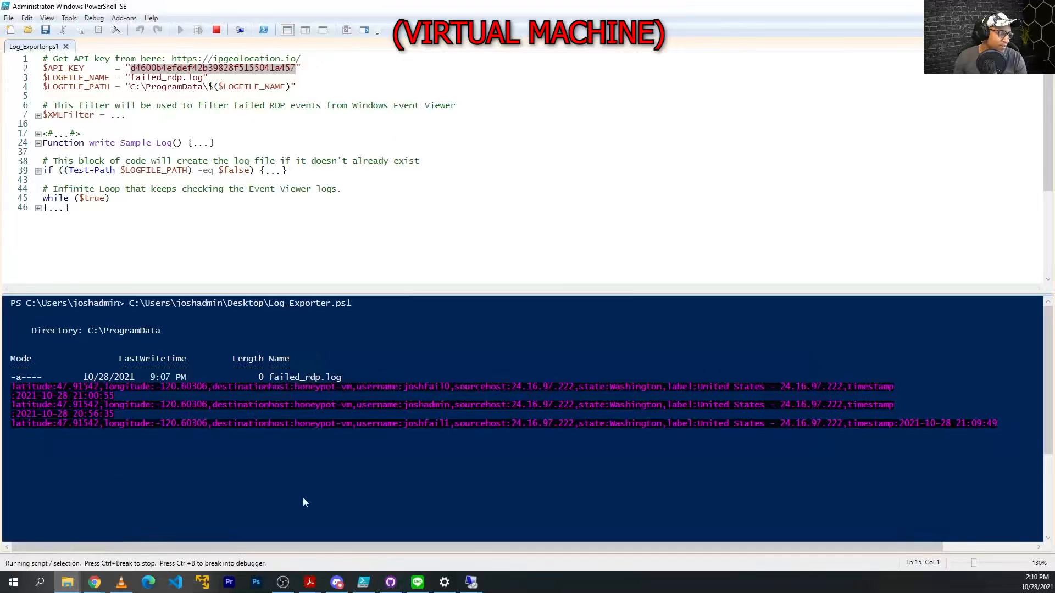
{"action": "left_click", "coordinate": [309, 582]}
{"action": "double_click", "coordinate": [742, 266]}
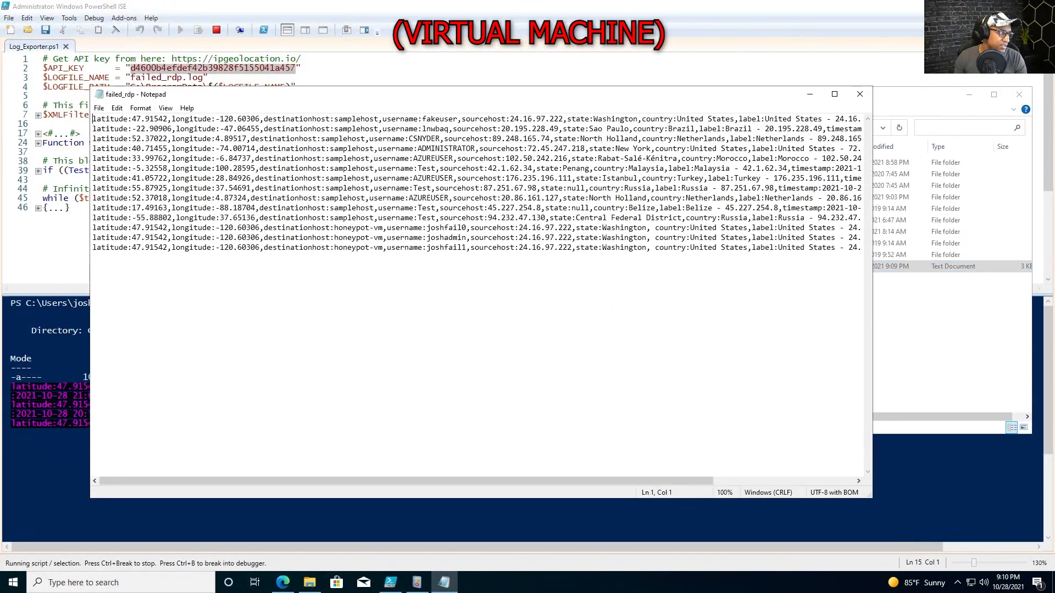
{"action": "left_click_drag", "start_coordinate": [93, 247], "coordinate": [95, 258]}
{"action": "left_click", "coordinate": [860, 94]}
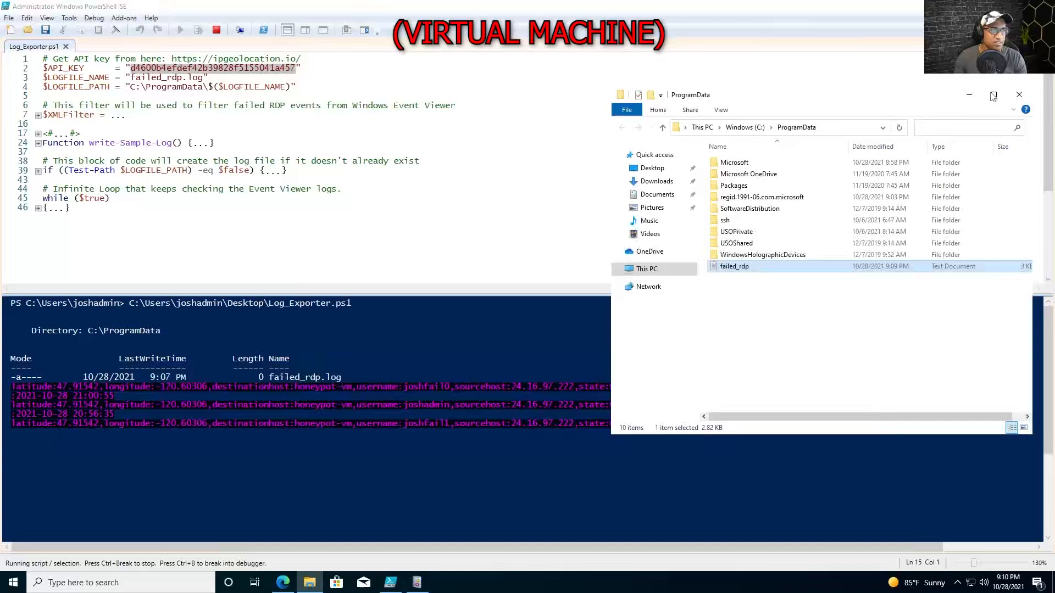
{"action": "left_click", "coordinate": [1018, 95]}
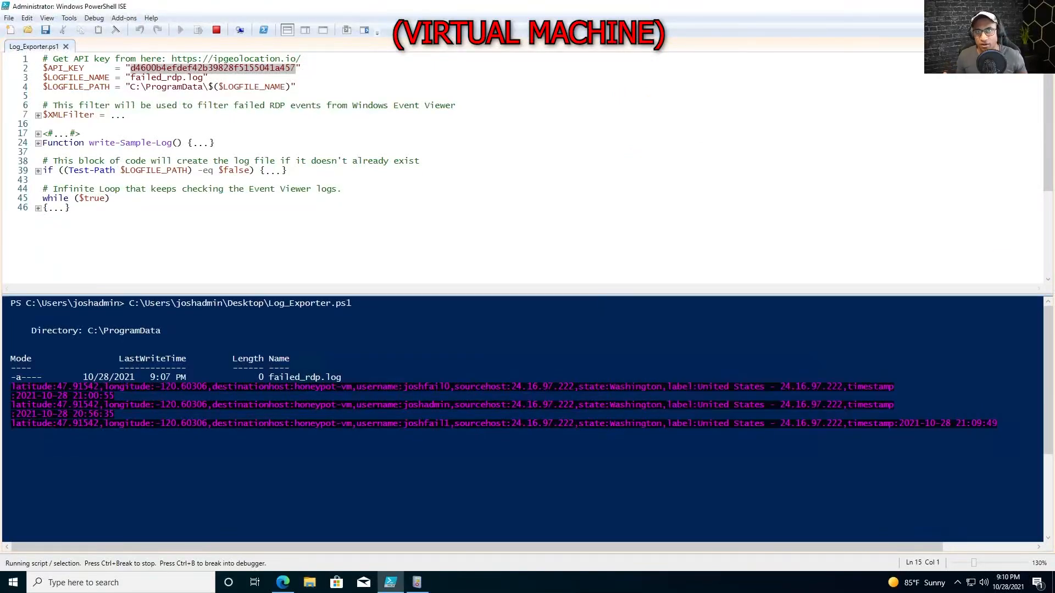
Review the script's API key line, then minimize the remote session and close the host's RDP dialog.
{"action": "left_click", "coordinate": [71, 208]}
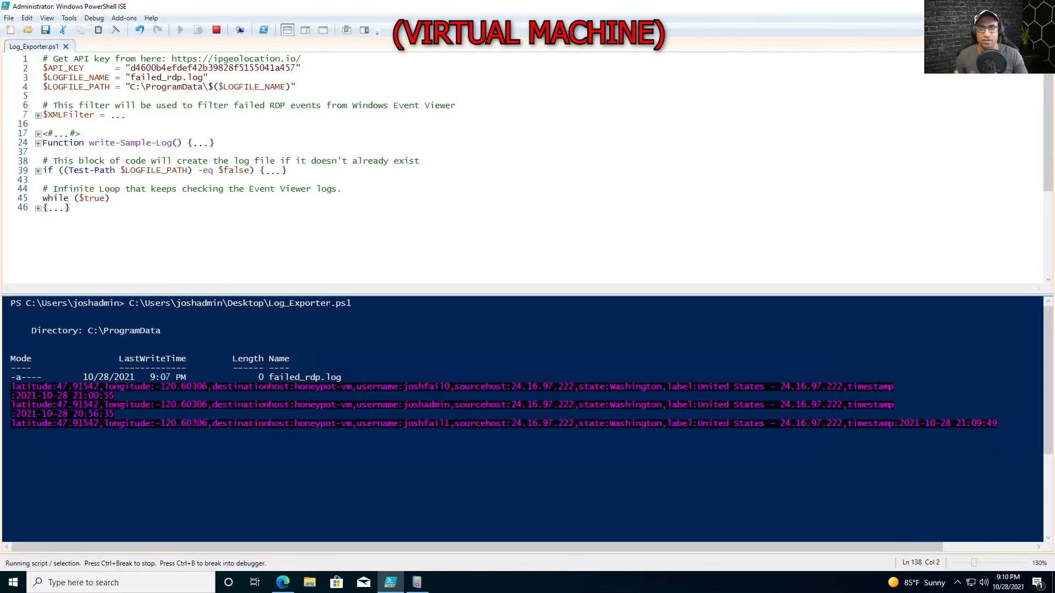
{"action": "left_click", "coordinate": [11, 433]}
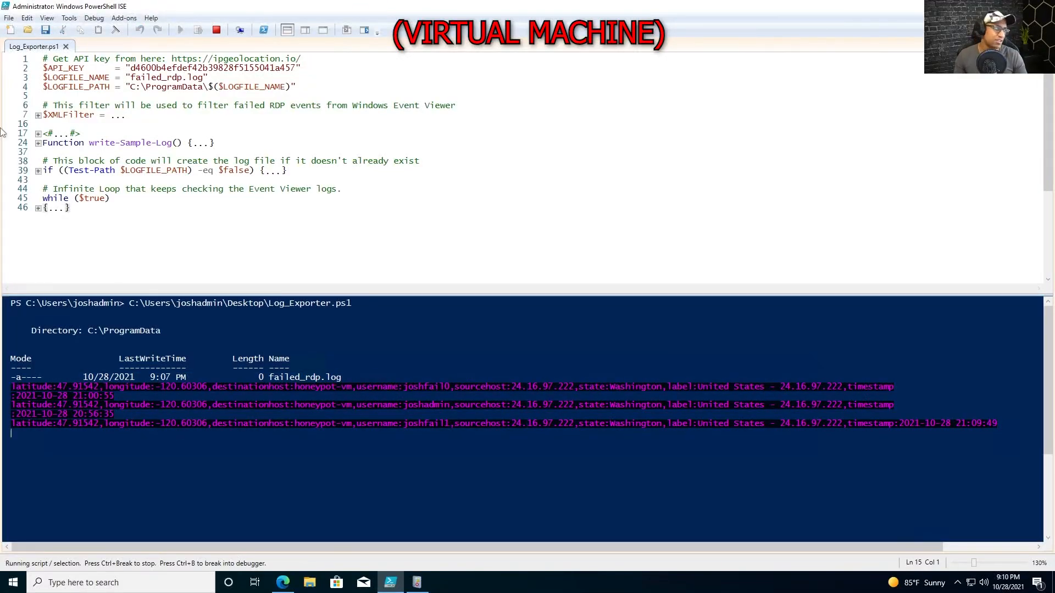
{"action": "left_click_drag", "start_coordinate": [301, 68], "coordinate": [39, 71]}
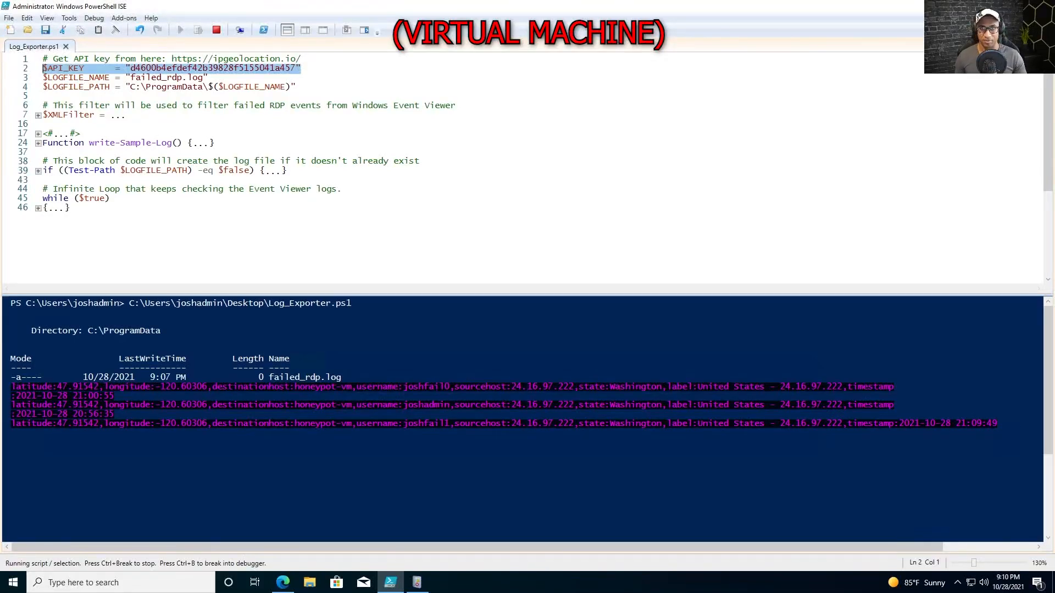
{"action": "left_click", "coordinate": [330, 87]}
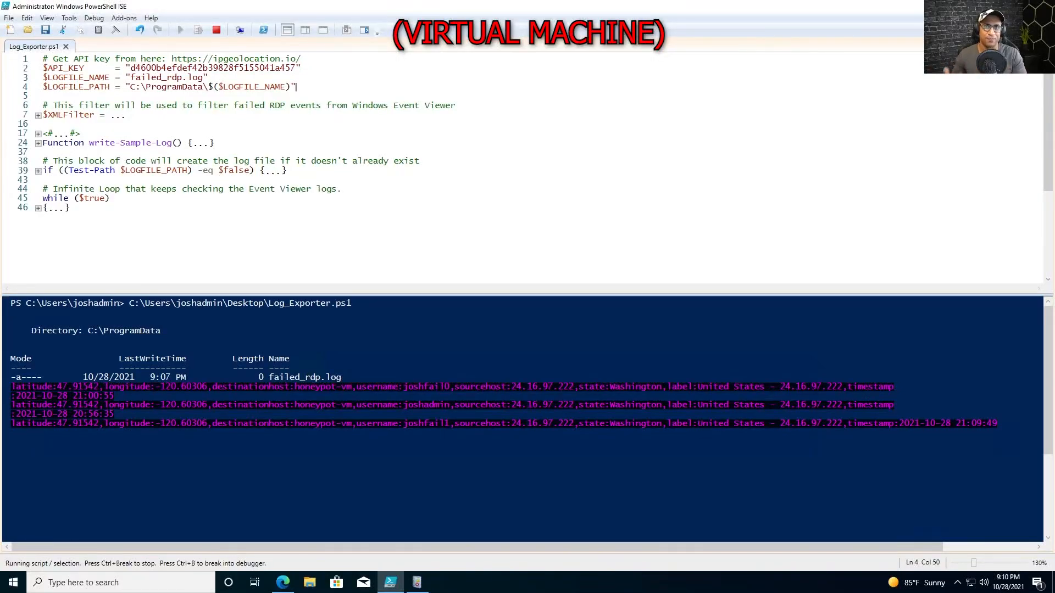
{"action": "mouse_move", "coordinate": [490, 15]}
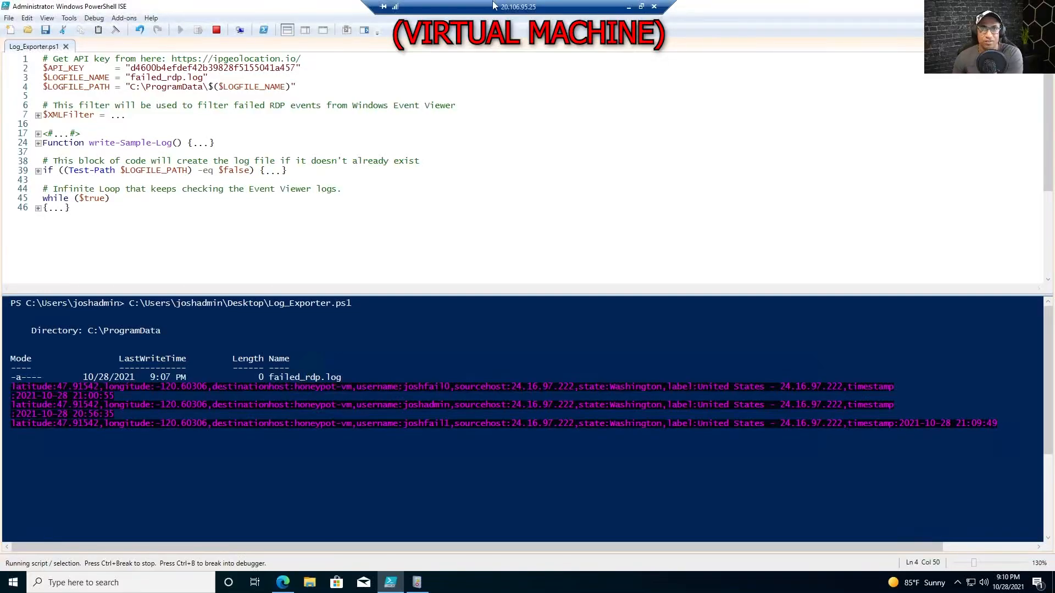
{"action": "left_click", "coordinate": [628, 6]}
{"action": "left_click", "coordinate": [612, 144]}
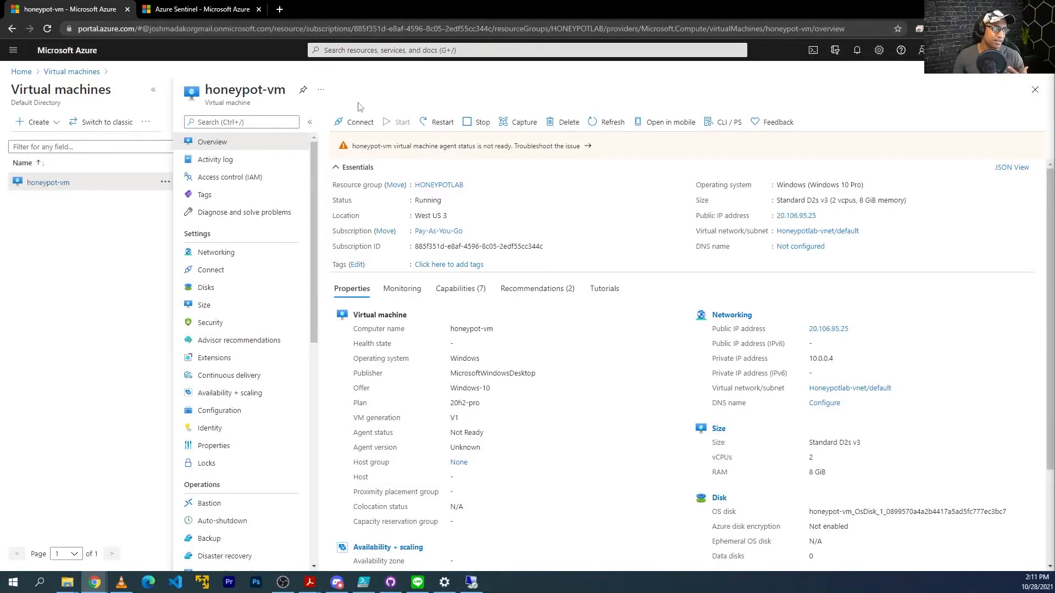
Search 'log anal' and open the Custom logs page of the law-honeypot1 workspace.
{"action": "left_click", "coordinate": [395, 51]}
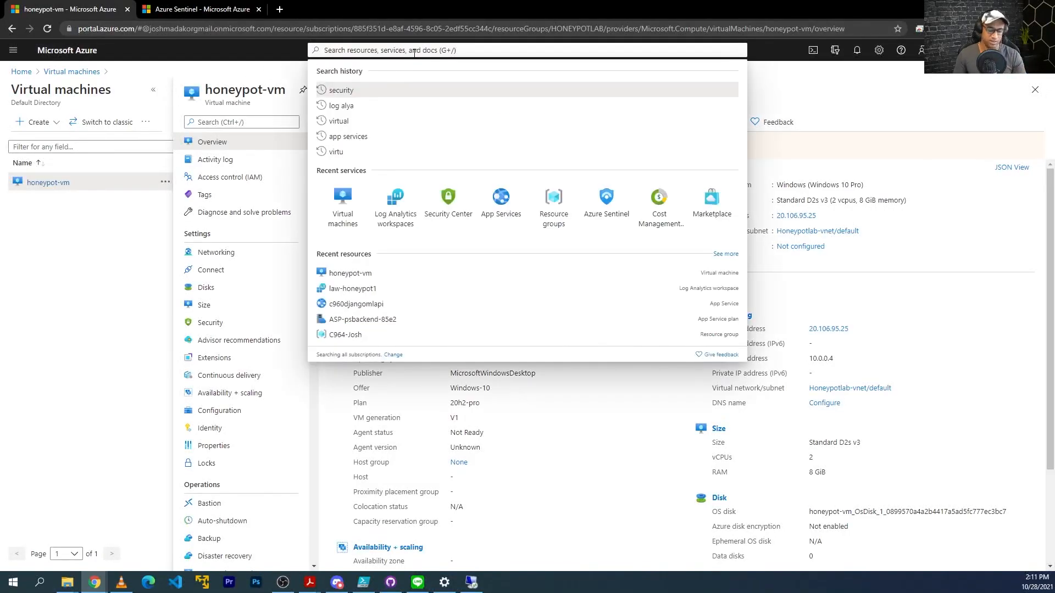
{"action": "type", "text": "log analy"}
{"action": "key", "text": "Return"}
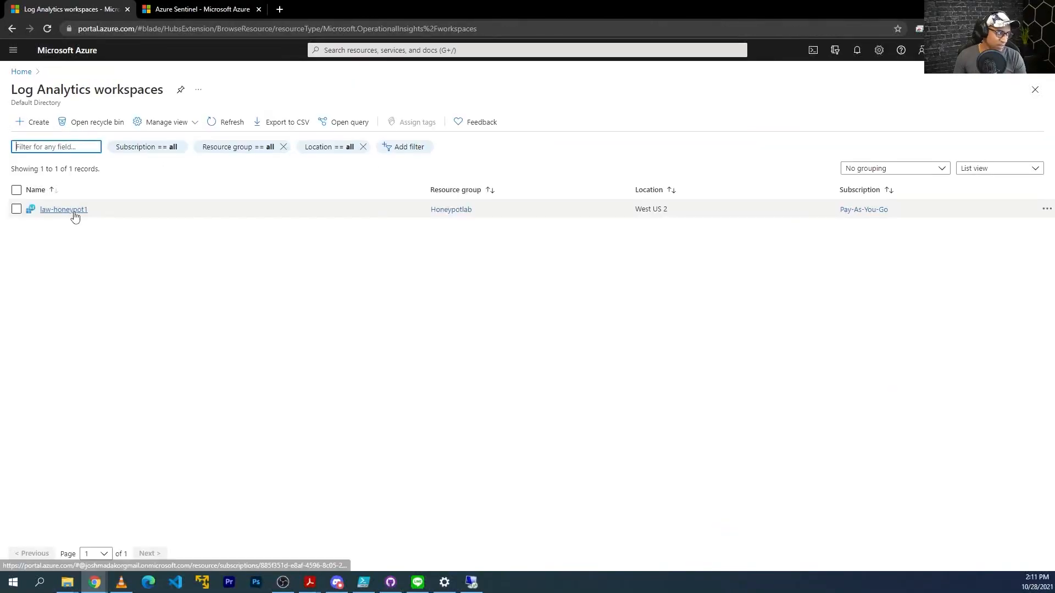
{"action": "left_click", "coordinate": [76, 215]}
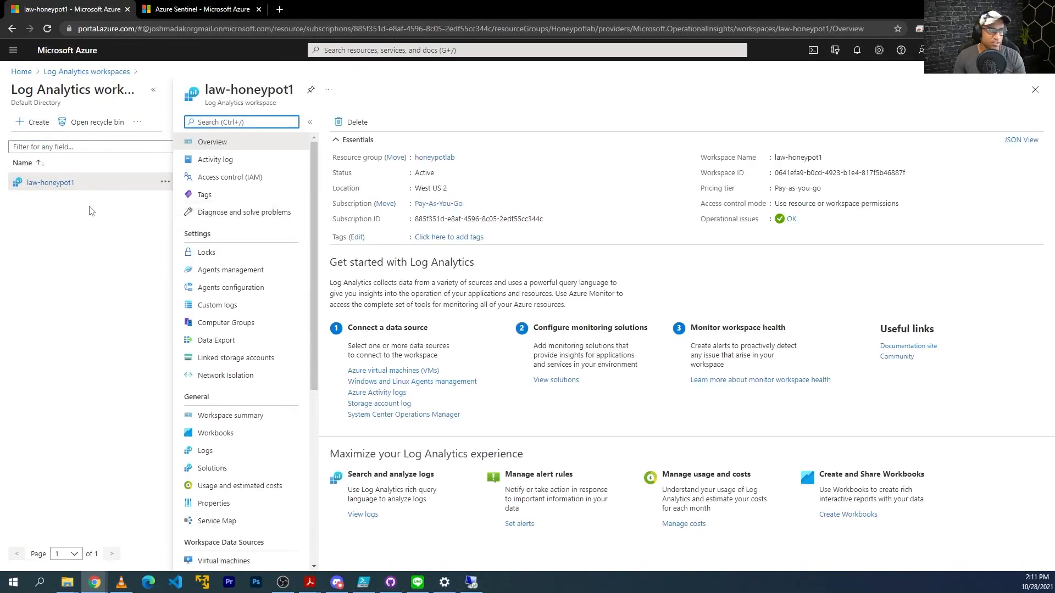
{"action": "scroll", "coordinate": [223, 438], "scroll_direction": "down", "scroll_amount": 2}
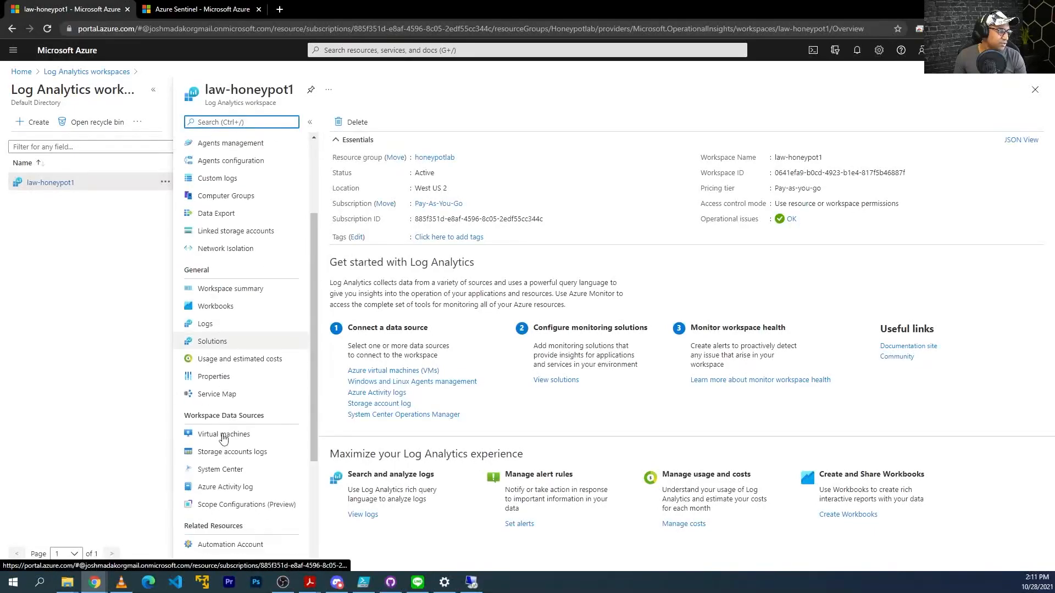
{"action": "scroll", "coordinate": [223, 437], "scroll_direction": "down", "scroll_amount": 1}
{"action": "scroll", "coordinate": [237, 279], "scroll_direction": "up", "scroll_amount": 2}
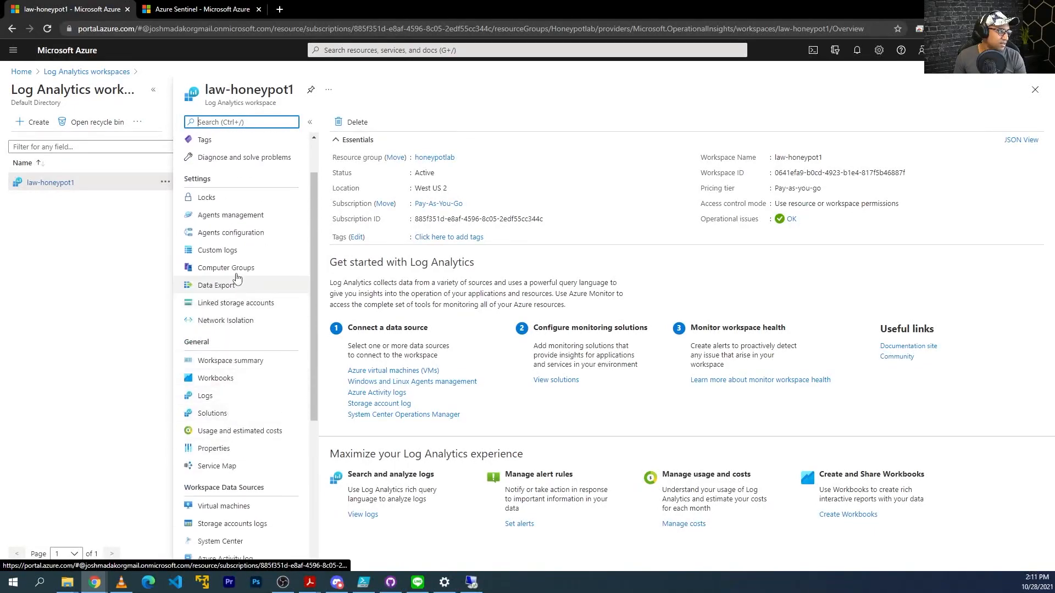
{"action": "left_click", "coordinate": [220, 251]}
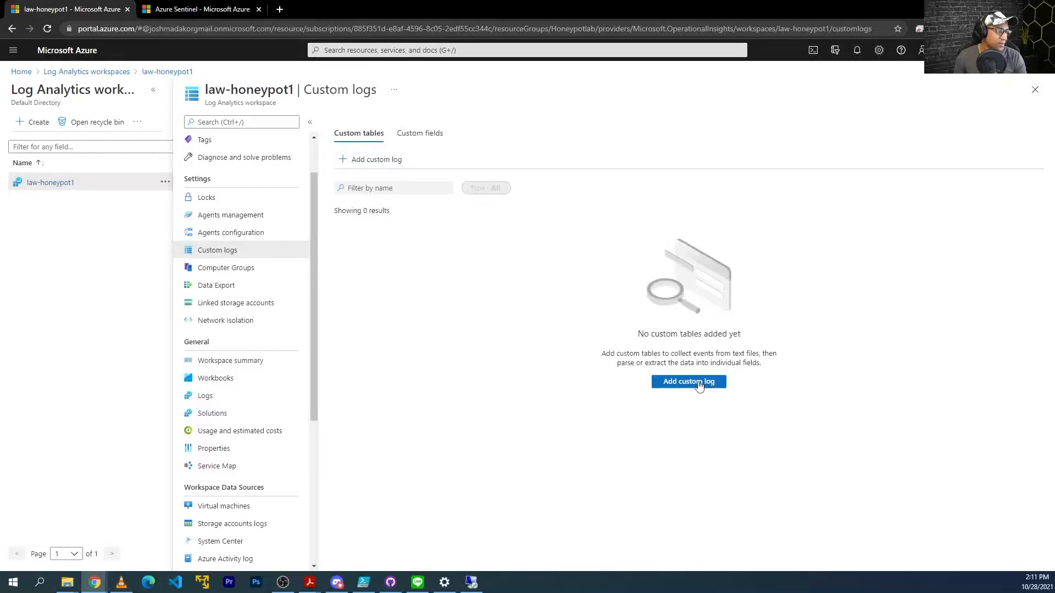
Start adding a custom log and cancel the sample file picker without choosing a file.
{"action": "left_click", "coordinate": [688, 381]}
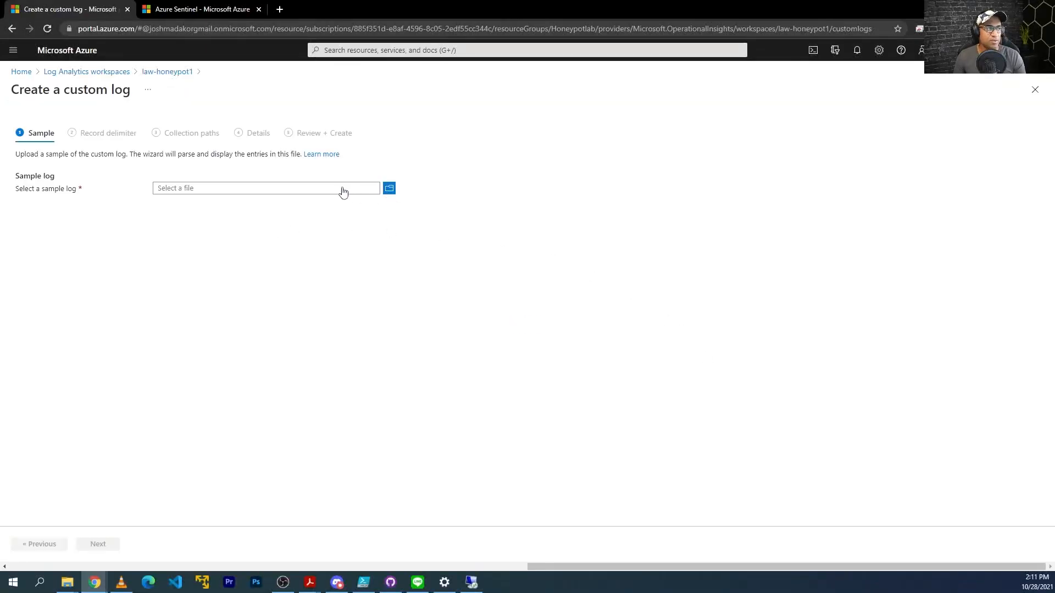
{"action": "left_click", "coordinate": [389, 189]}
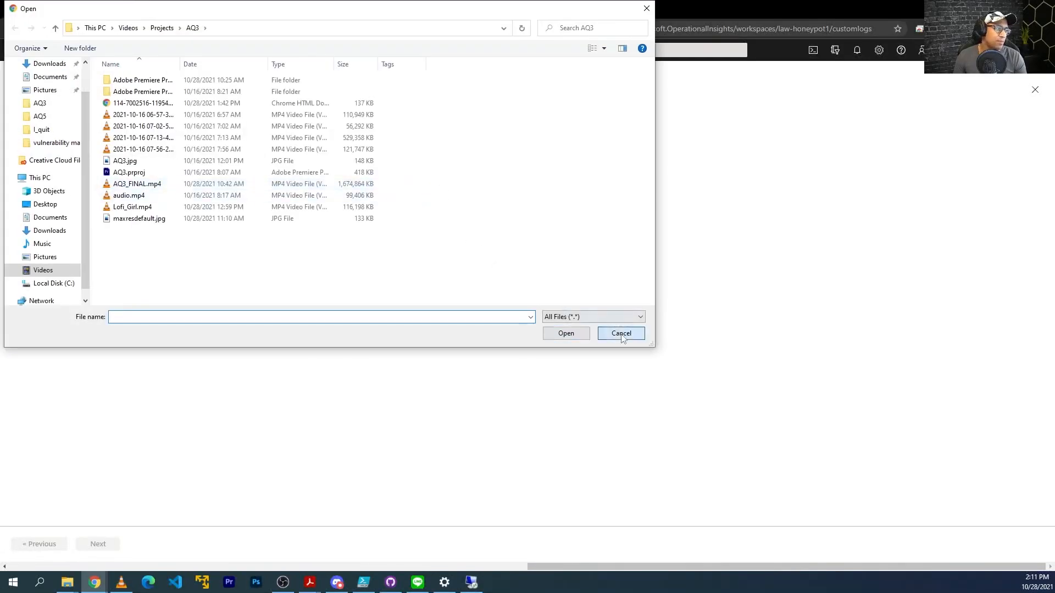
{"action": "left_click", "coordinate": [619, 331]}
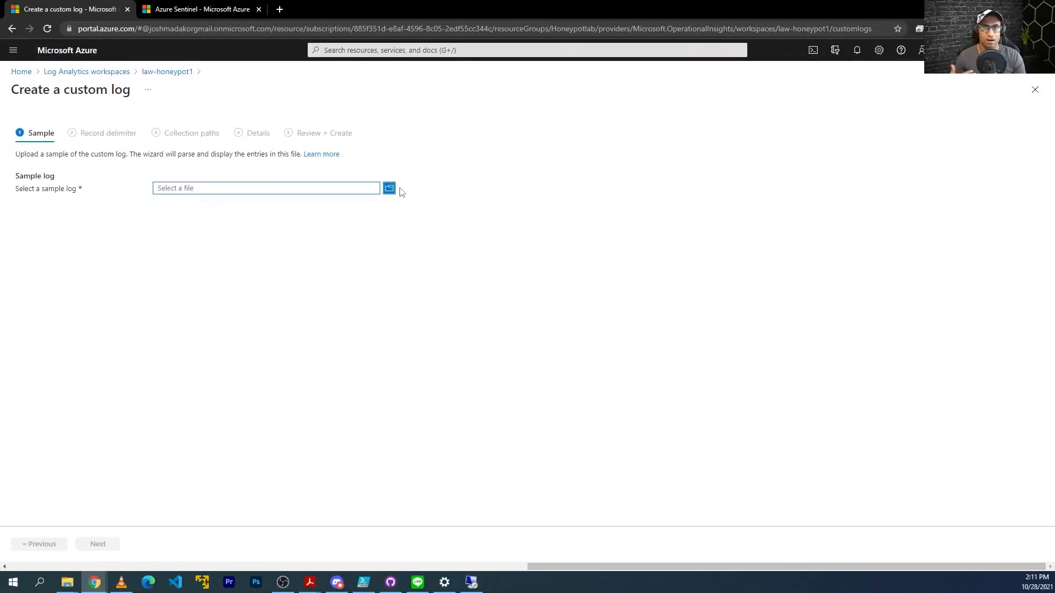
{"action": "left_click", "coordinate": [472, 585]}
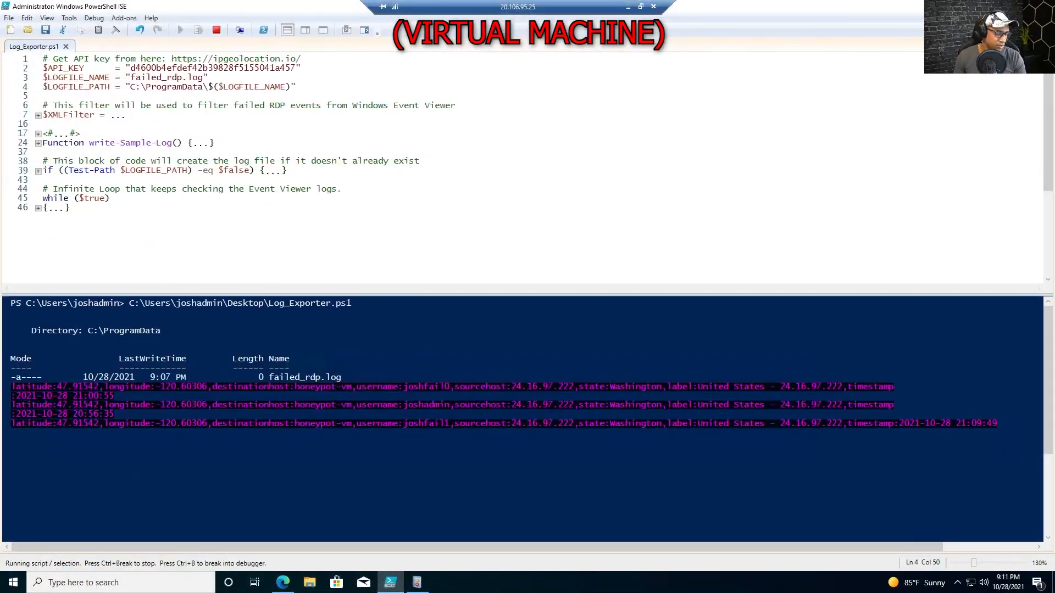
On the VM, open failed_rdp from C:\ProgramData, copy all its records, and close it.
{"action": "key", "text": "super+r"}
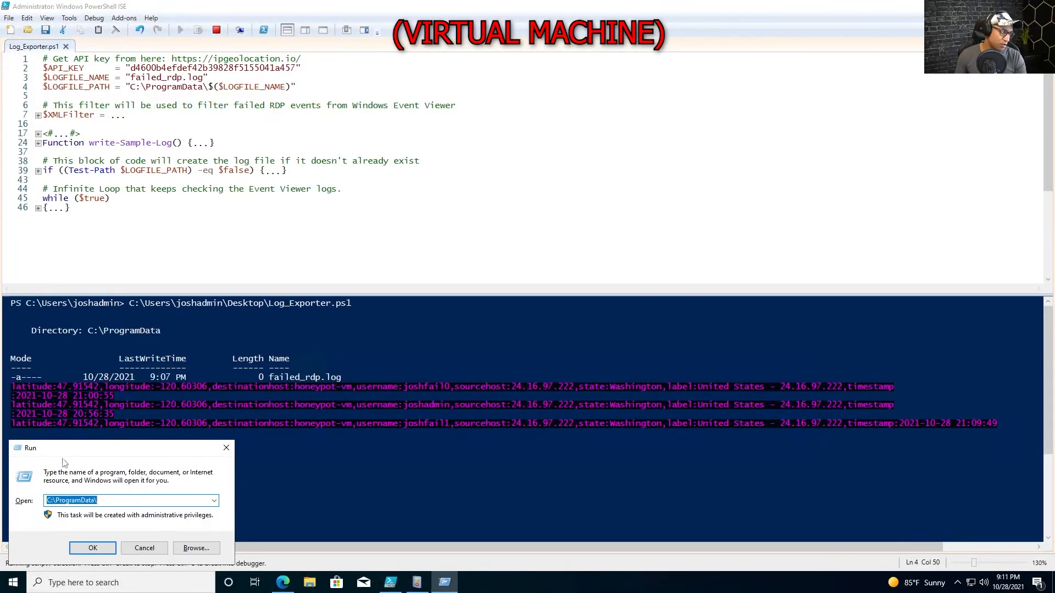
{"action": "left_click", "coordinate": [93, 548]}
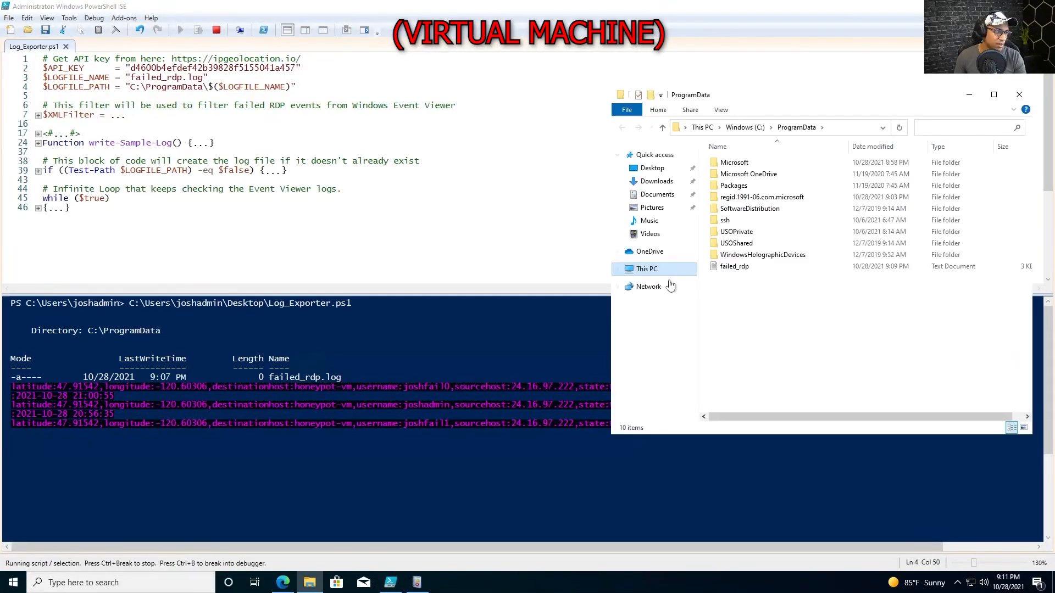
{"action": "double_click", "coordinate": [668, 267]}
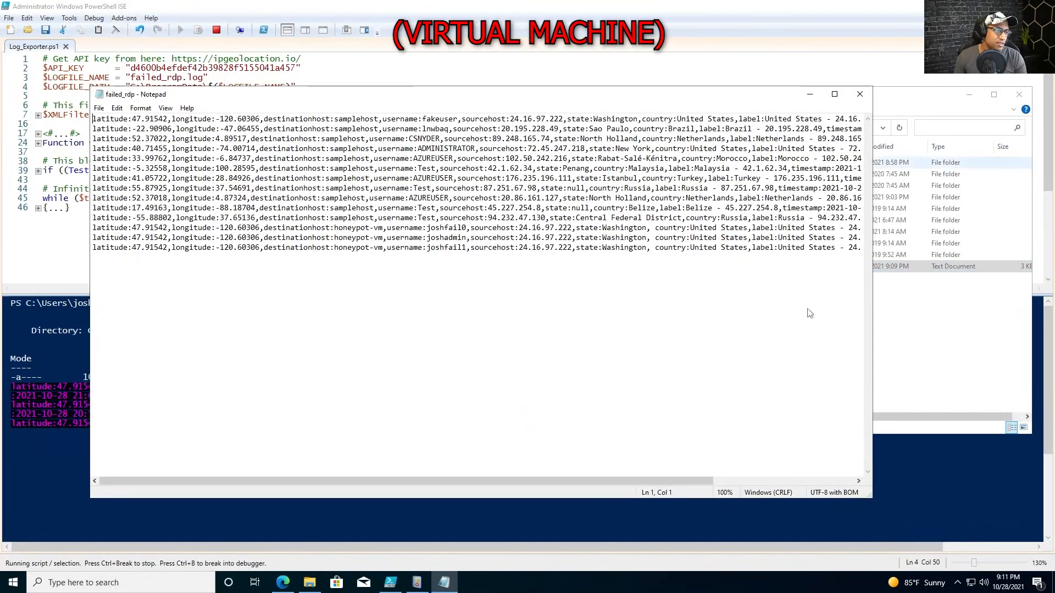
{"action": "key", "text": "ctrl+a"}
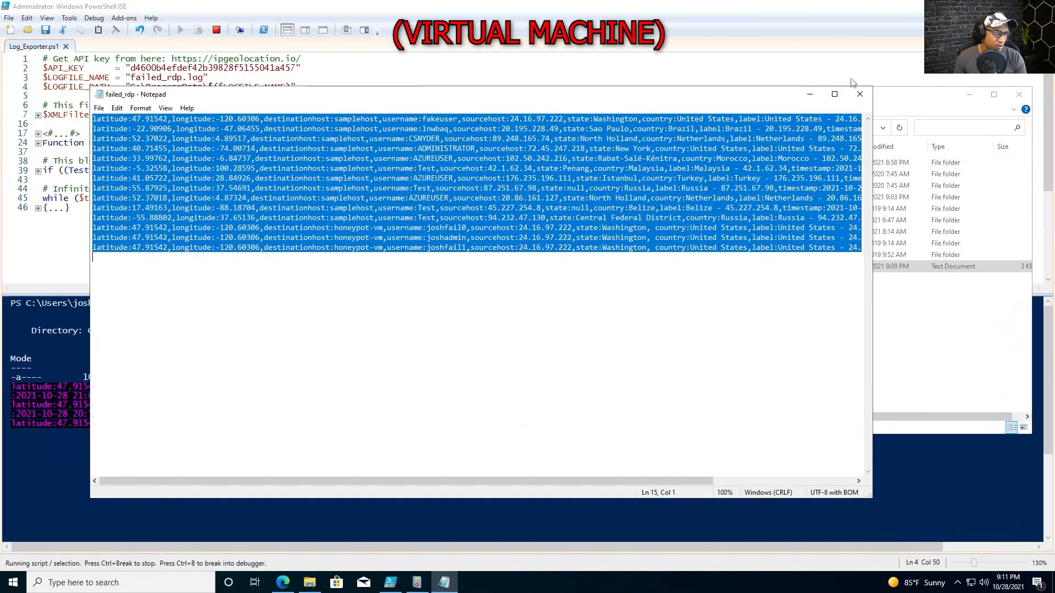
{"action": "left_click", "coordinate": [648, 330]}
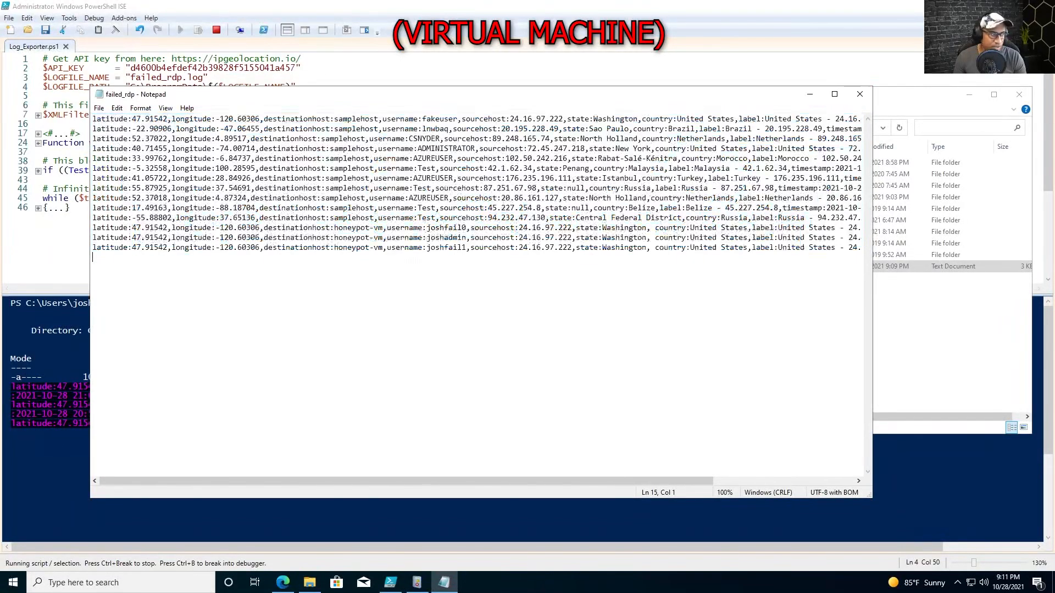
{"action": "key", "text": "ctrl+a"}
{"action": "key", "text": "alt+F4"}
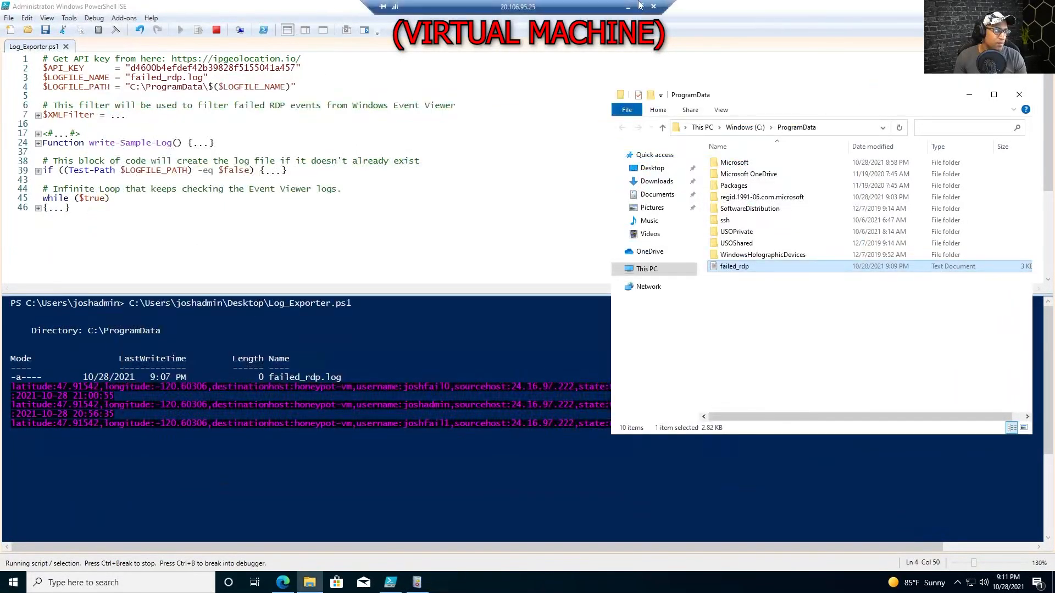
{"action": "left_click", "coordinate": [628, 7]}
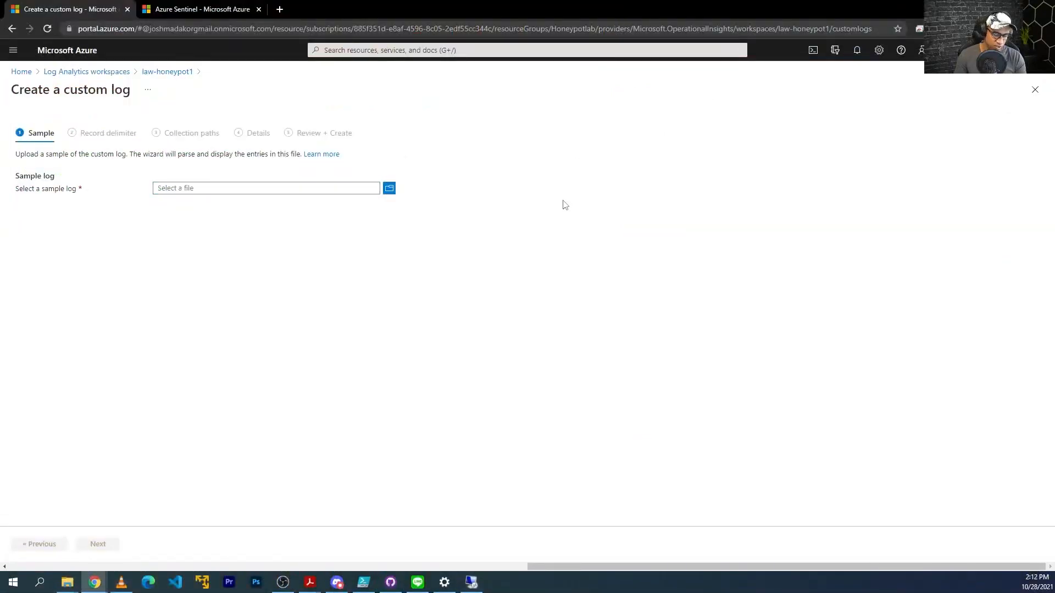
Launch Notepad on the host, paste the copied log records and turn off word wrap.
{"action": "left_click", "coordinate": [12, 582]}
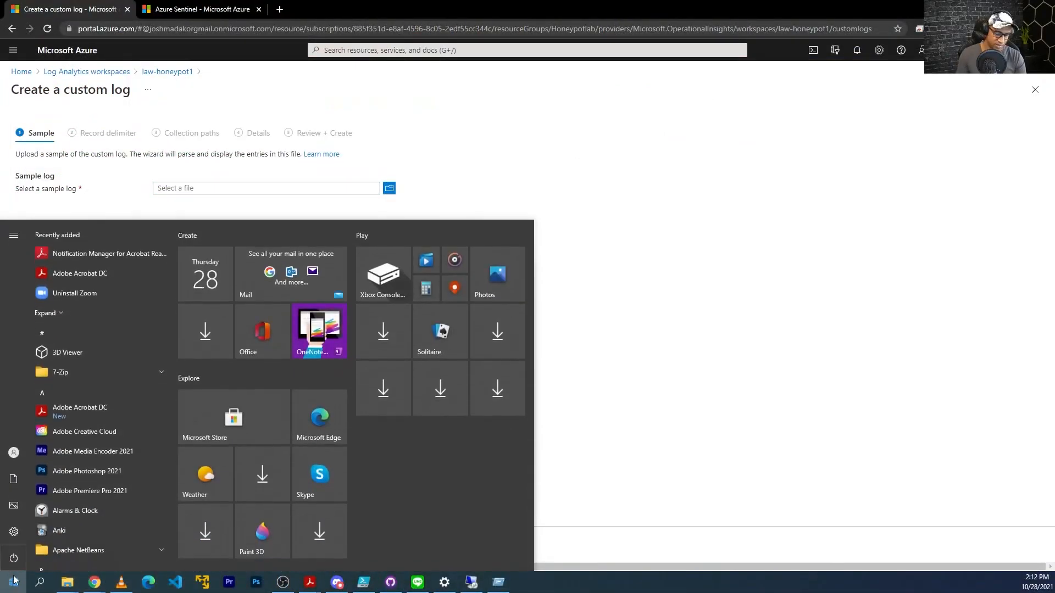
{"action": "type", "text": "notepad"}
{"action": "key", "text": "Return"}
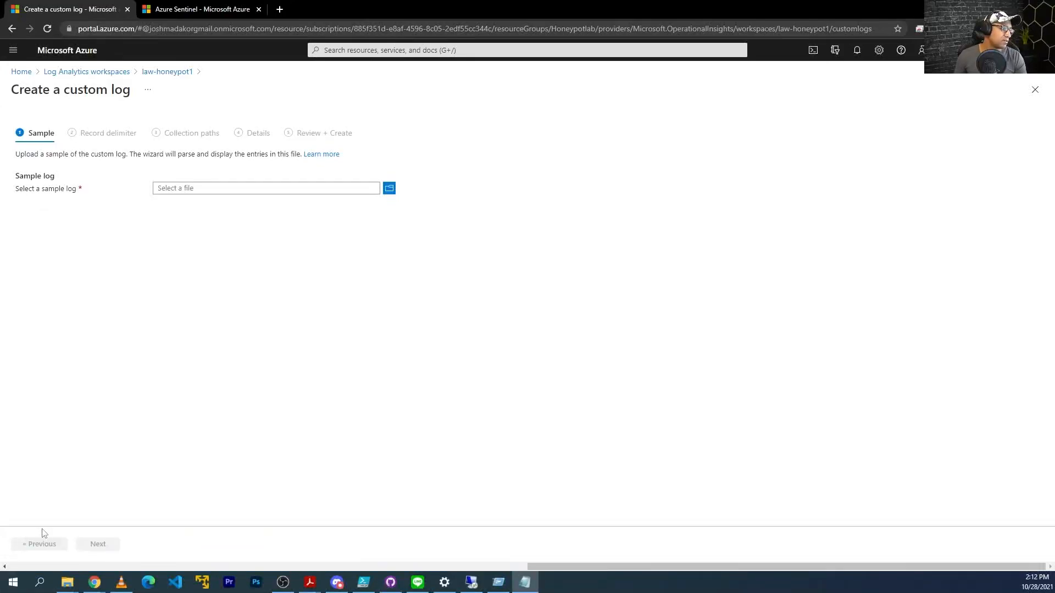
{"action": "key", "text": "ctrl+v"}
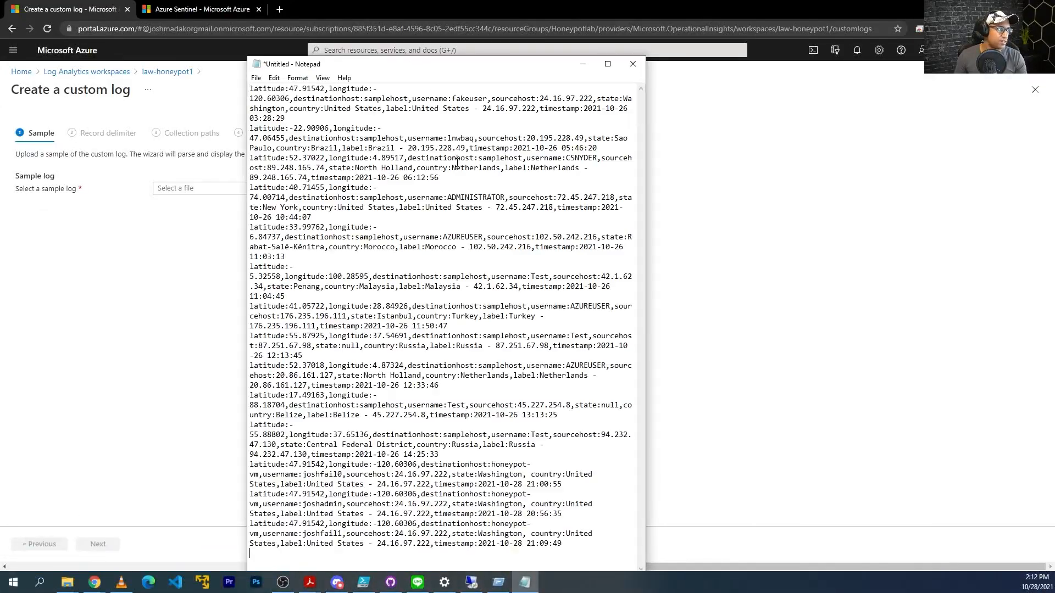
{"action": "left_click", "coordinate": [298, 78]}
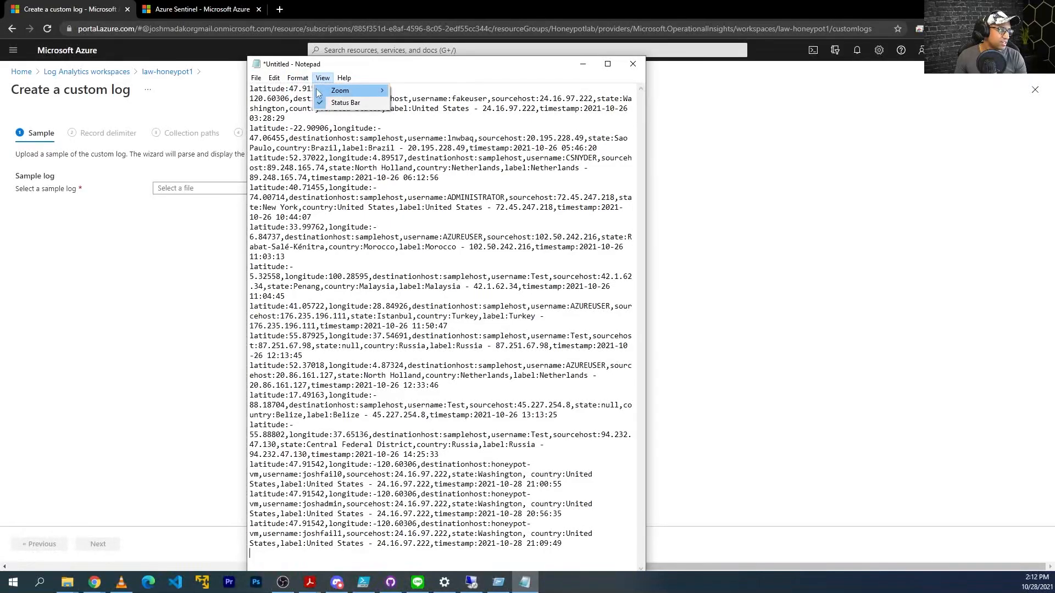
{"action": "left_click", "coordinate": [310, 87]}
Save the text to the Desktop as failed_rdp.log with All Files type, replacing the existing file.
{"action": "key", "text": "ctrl+s"}
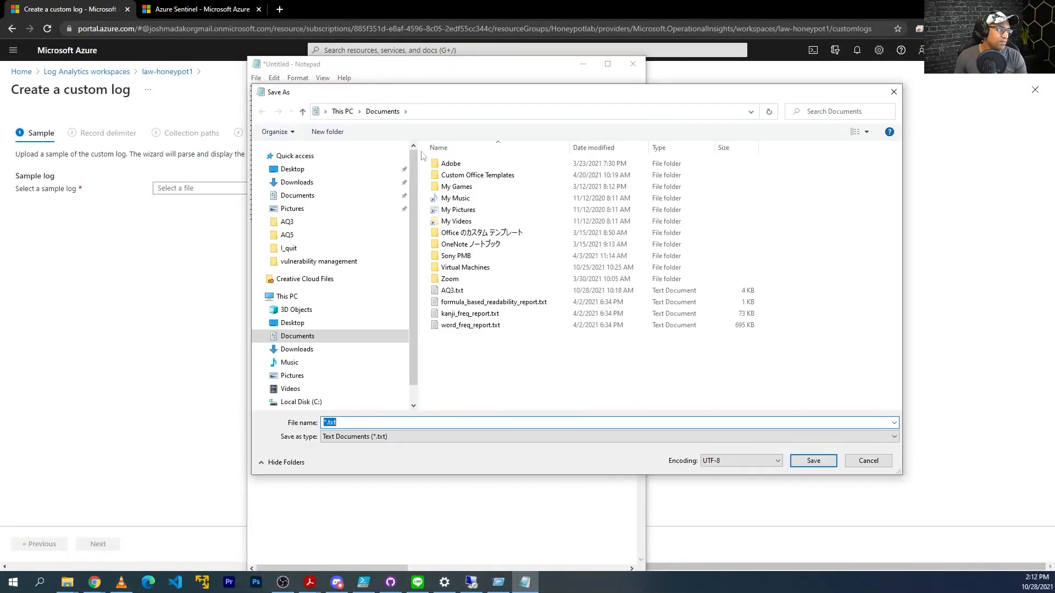
{"action": "left_click", "coordinate": [283, 169]}
{"action": "left_click", "coordinate": [415, 435]}
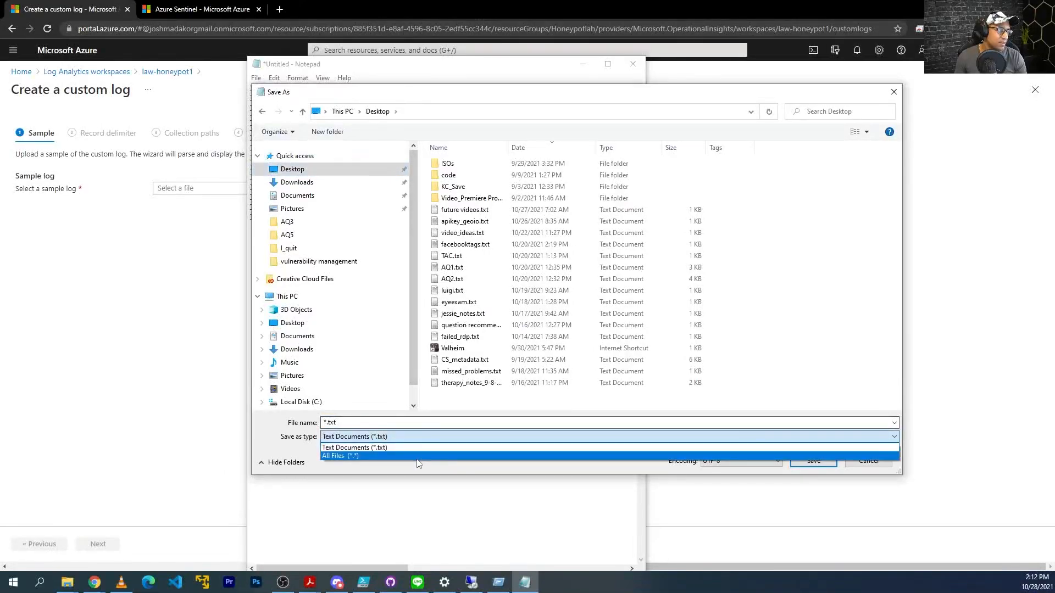
{"action": "left_click", "coordinate": [416, 456]}
{"action": "left_click", "coordinate": [396, 423]}
{"action": "type", "text": "failed_rdp.log"}
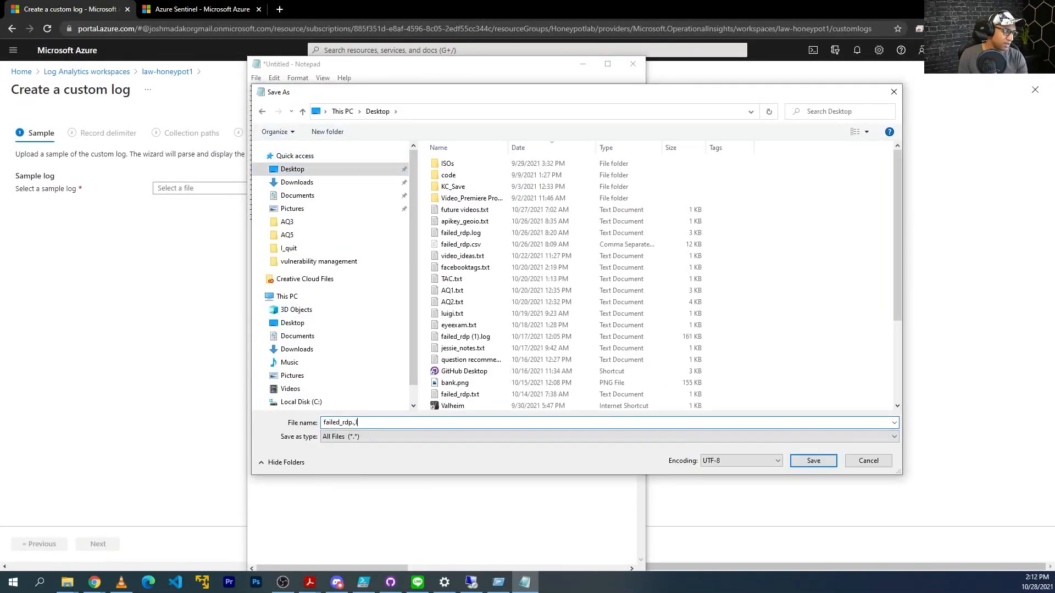
{"action": "key", "text": "Return"}
{"action": "left_click", "coordinate": [551, 292]}
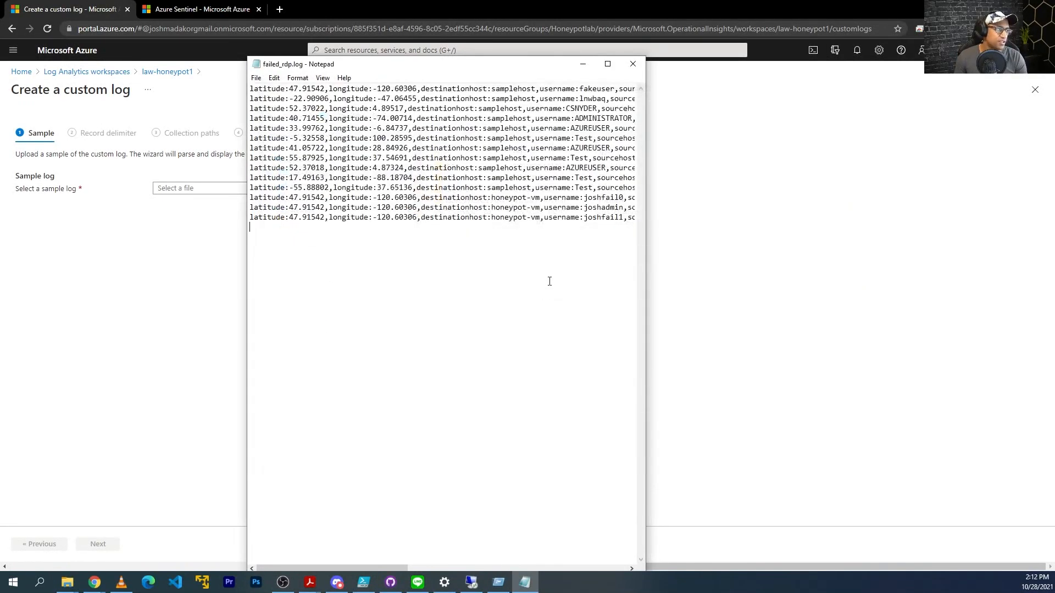
{"action": "left_click", "coordinate": [632, 64]}
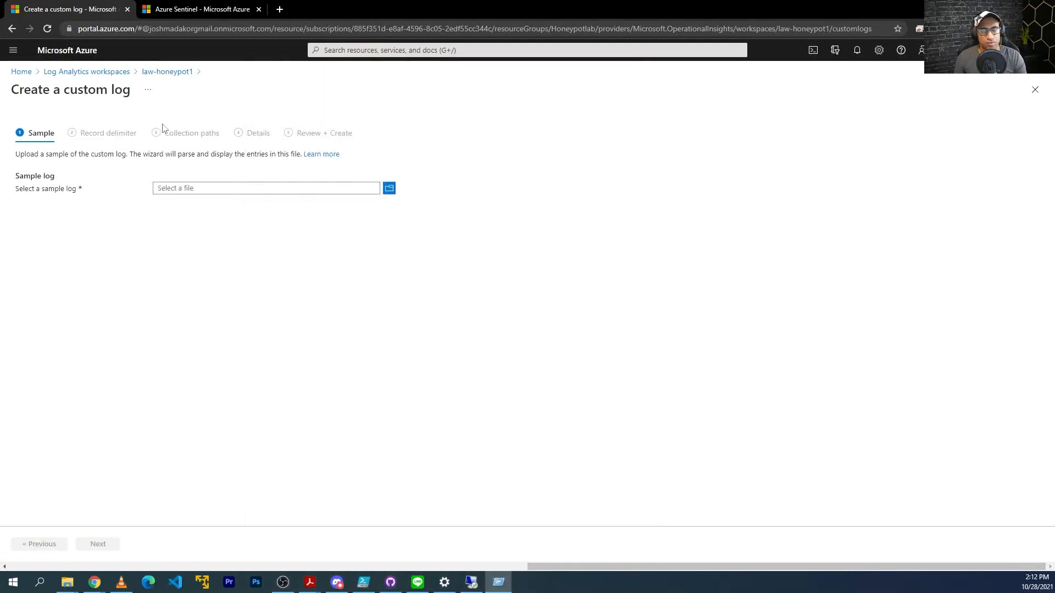
Upload Desktop\failed_rdp.log as the custom log's sample file.
{"action": "left_click", "coordinate": [389, 189]}
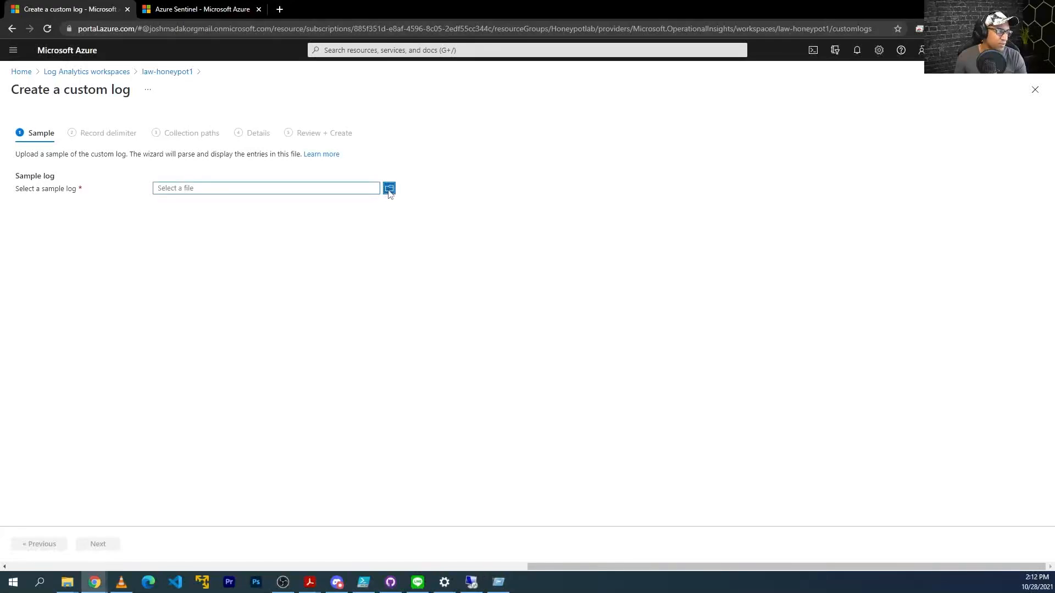
{"action": "scroll", "coordinate": [55, 80], "scroll_direction": "up", "scroll_amount": 2}
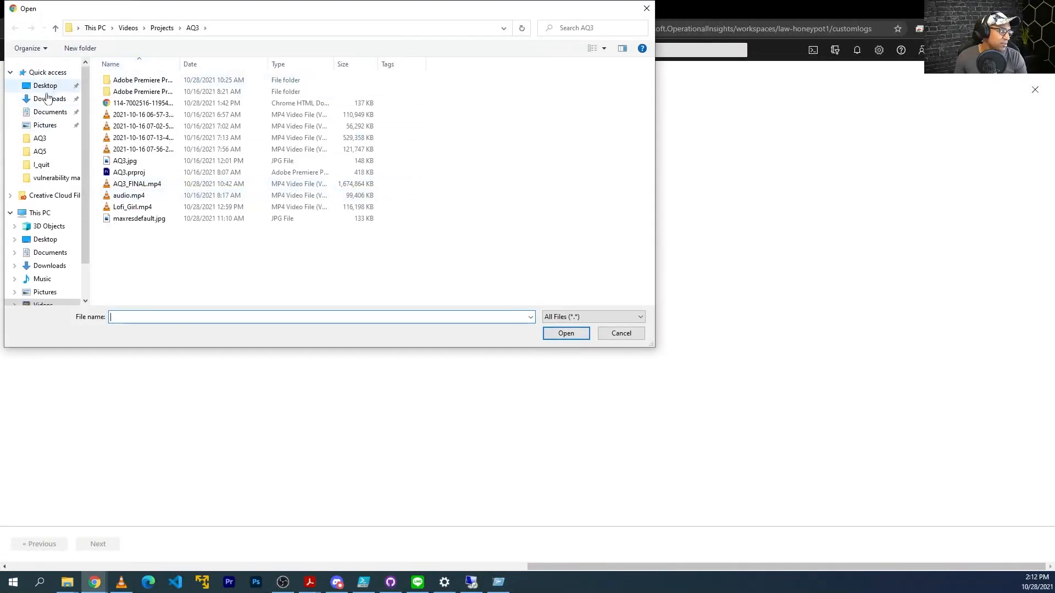
{"action": "left_click", "coordinate": [33, 84]}
{"action": "left_click", "coordinate": [181, 186]}
{"action": "left_click", "coordinate": [137, 253]}
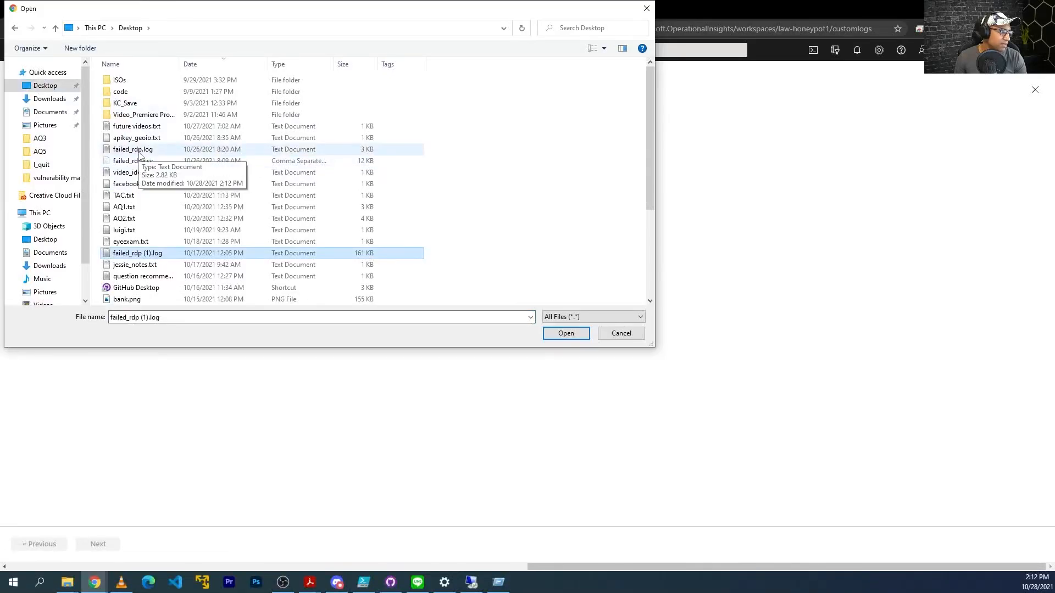
{"action": "double_click", "coordinate": [139, 151]}
Review the sample records and keep New line as the record delimiter.
{"action": "left_click", "coordinate": [103, 545]}
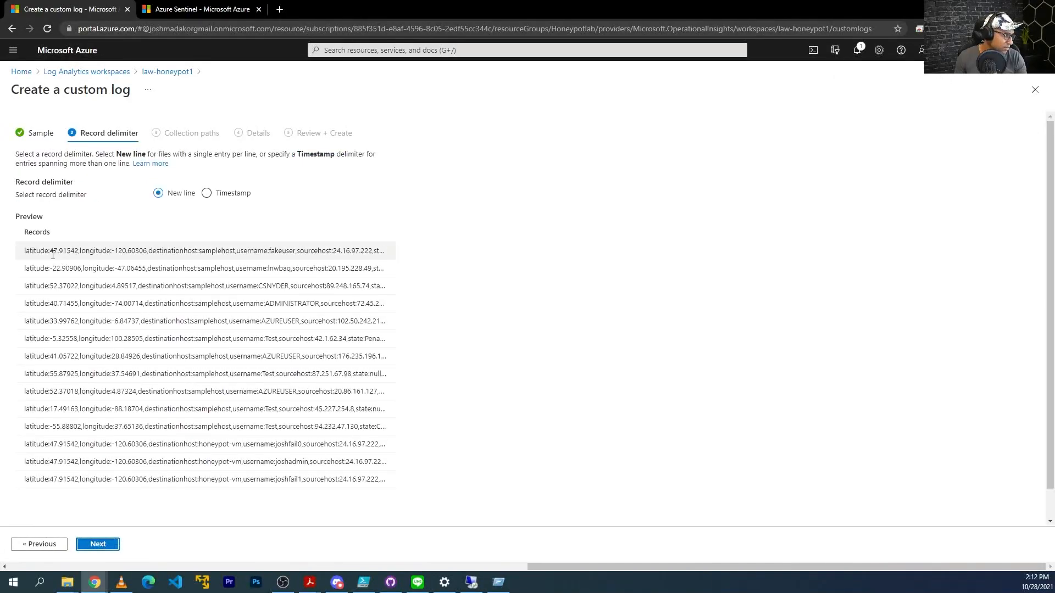
{"action": "left_click_drag", "start_coordinate": [248, 252], "coordinate": [381, 256]}
{"action": "left_click", "coordinate": [320, 245]}
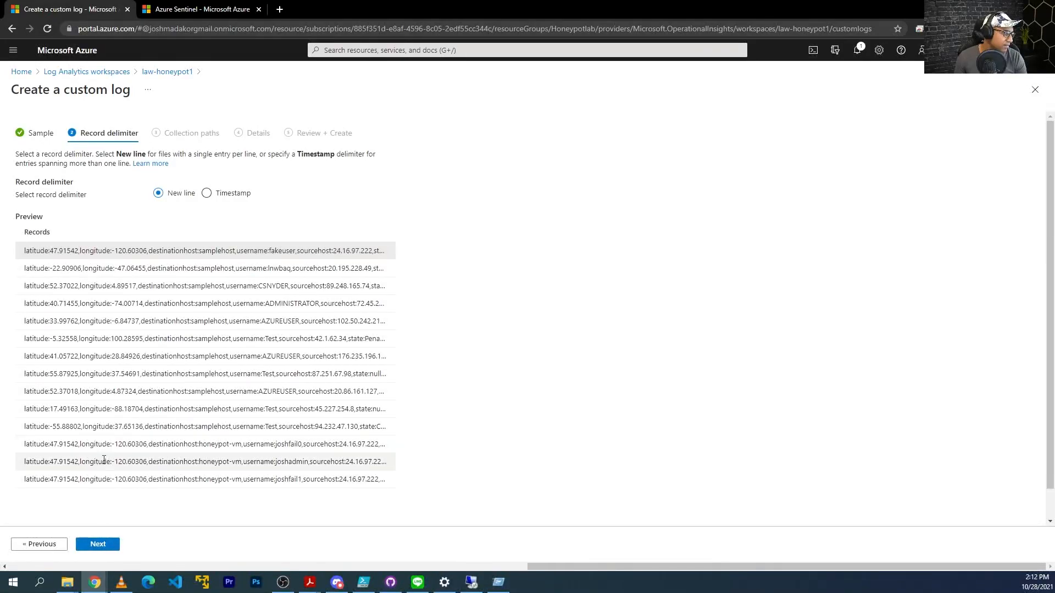
{"action": "left_click_drag", "start_coordinate": [131, 480], "coordinate": [34, 442]}
{"action": "left_click", "coordinate": [37, 444]}
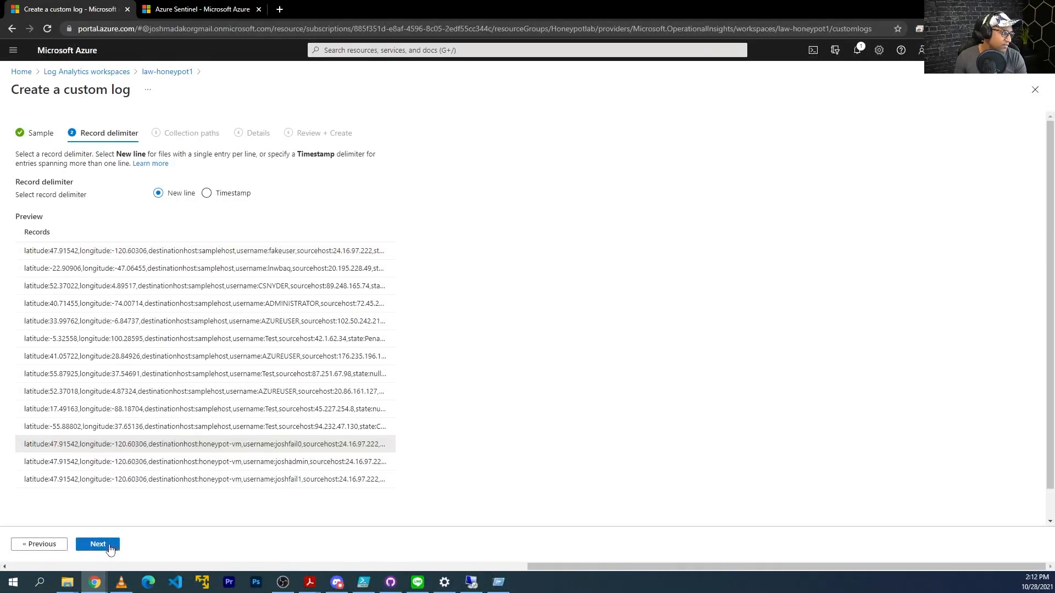
{"action": "left_click", "coordinate": [106, 545]}
Set the collection path type to Windows and begin typing C:\programdata\failed_.
{"action": "left_click", "coordinate": [87, 214]}
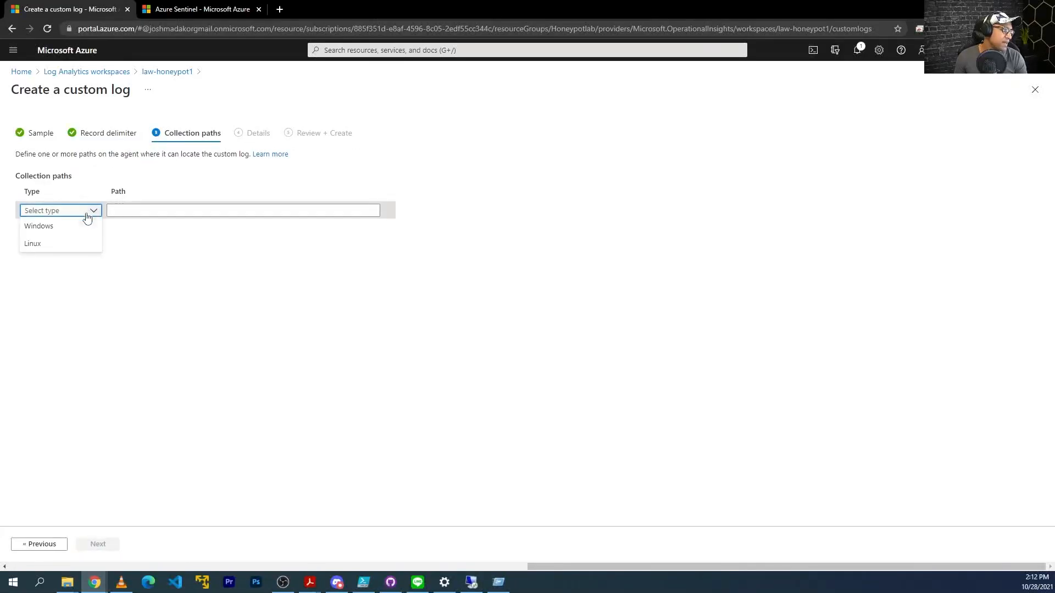
{"action": "left_click", "coordinate": [57, 234]}
{"action": "left_click", "coordinate": [158, 212]}
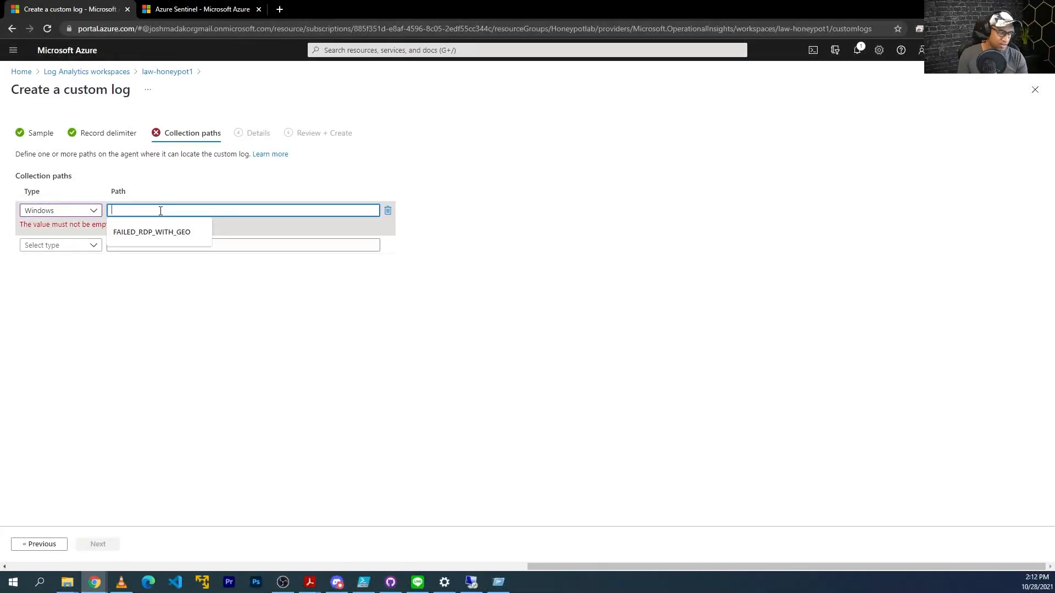
{"action": "type", "text": "C:\\program"}
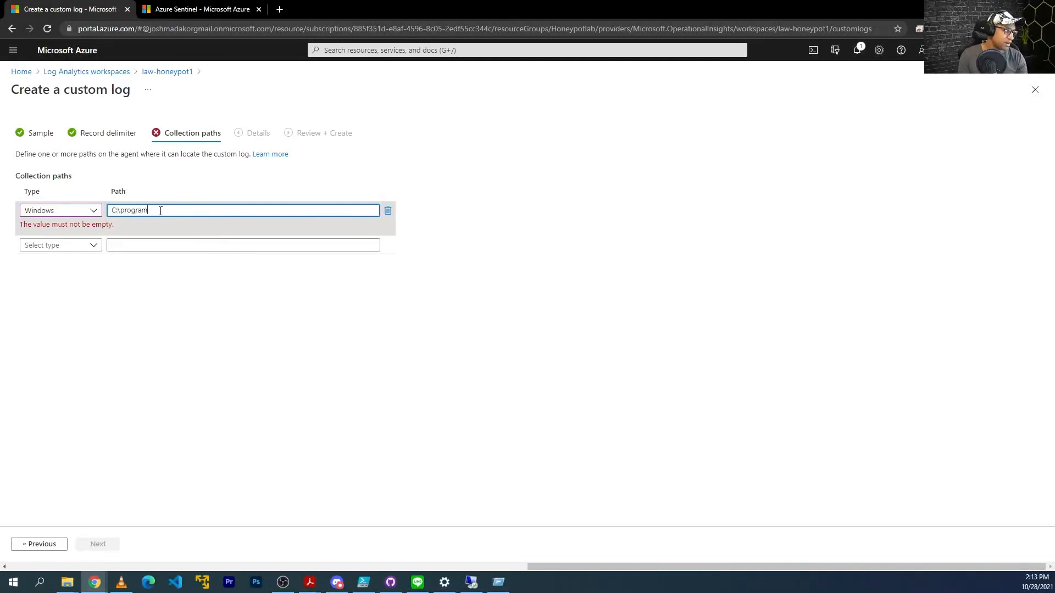
{"action": "type", "text": "data\\failed_rdp.log"}
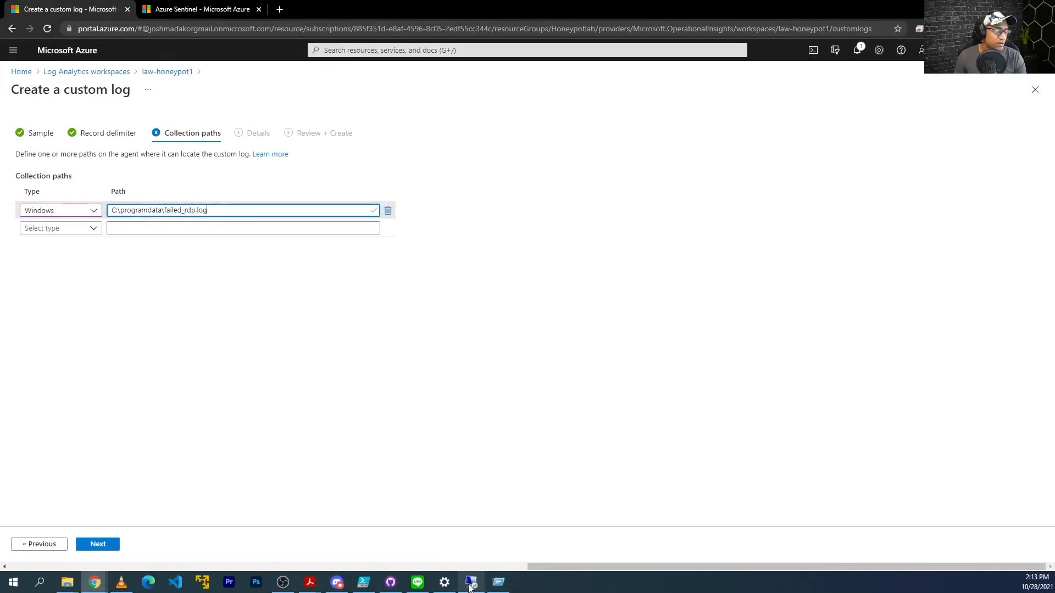
Copy the full C:\ProgramData\failed_rdp.log path from the VM and paste it as the collection path.
{"action": "left_click", "coordinate": [470, 583]}
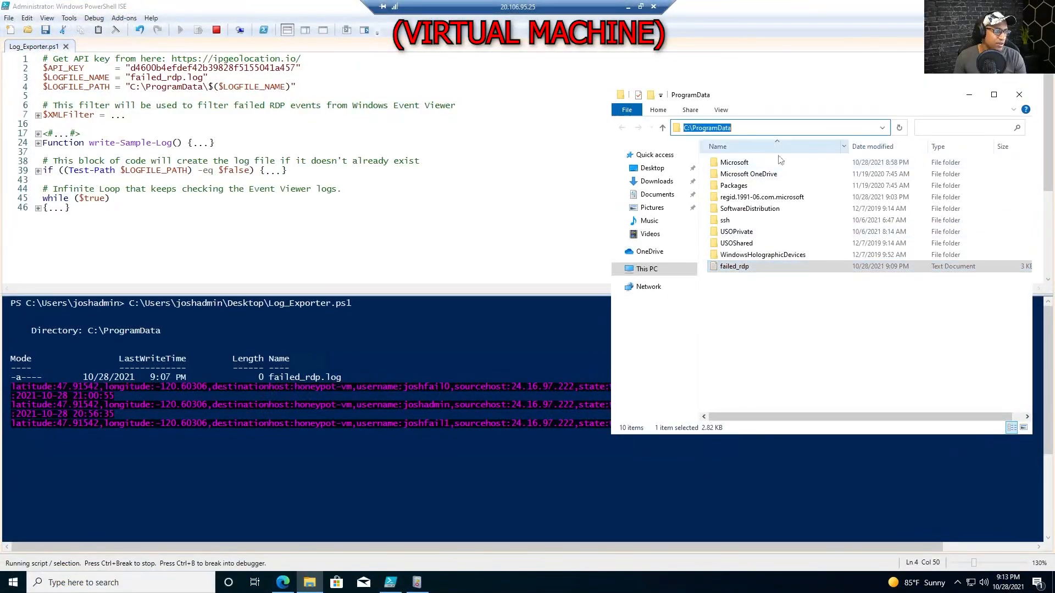
{"action": "left_click", "coordinate": [776, 128]}
{"action": "type", "text": "\\"}
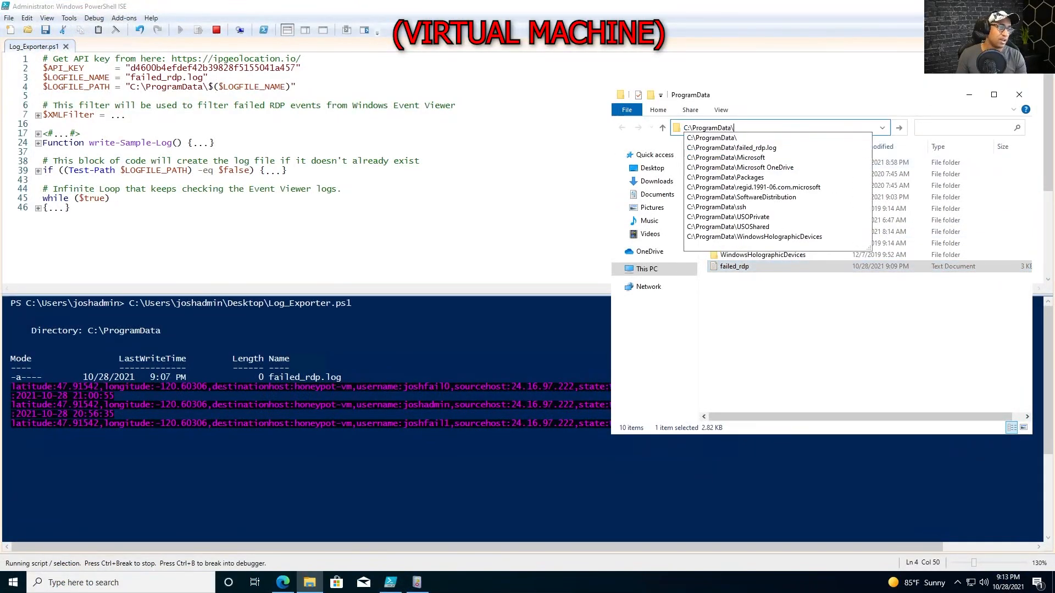
{"action": "key", "text": "Down"}
{"action": "key", "text": "Down"}
{"action": "key", "text": "ctrl+a"}
{"action": "key", "text": "ctrl+c"}
{"action": "key", "text": "BackSpace"}
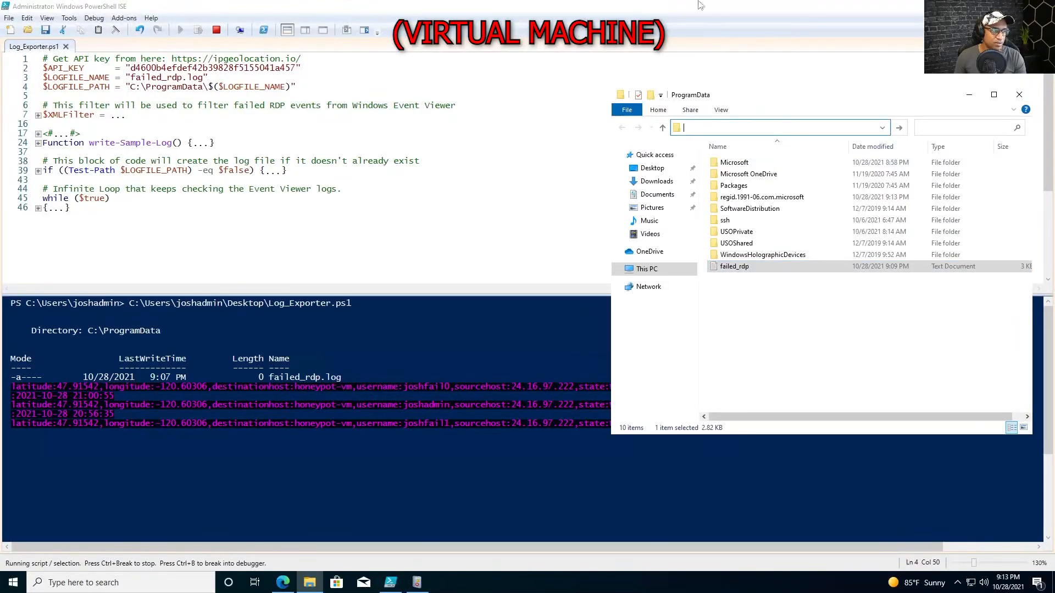
{"action": "left_click", "coordinate": [627, 8]}
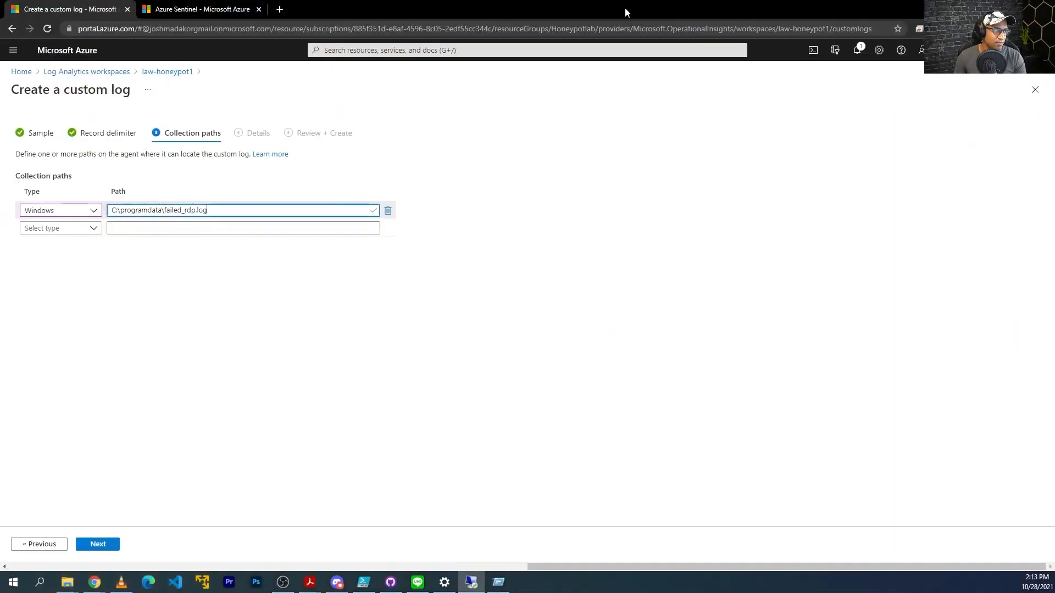
{"action": "left_click", "coordinate": [325, 211]}
{"action": "key", "text": "ctrl+a"}
{"action": "key", "text": "ctrl+v"}
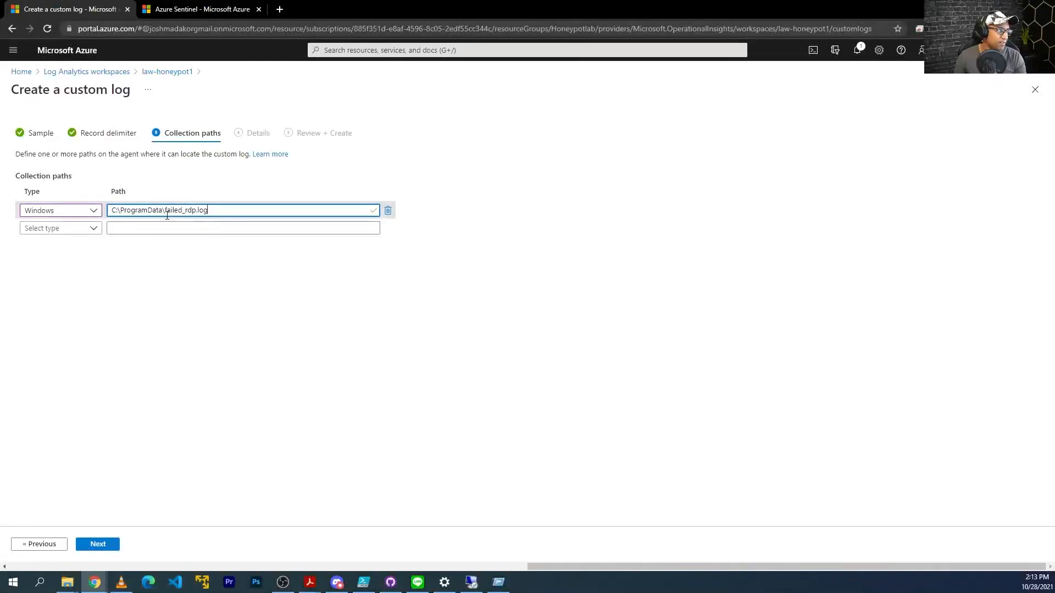
{"action": "key", "text": "ctrl+a"}
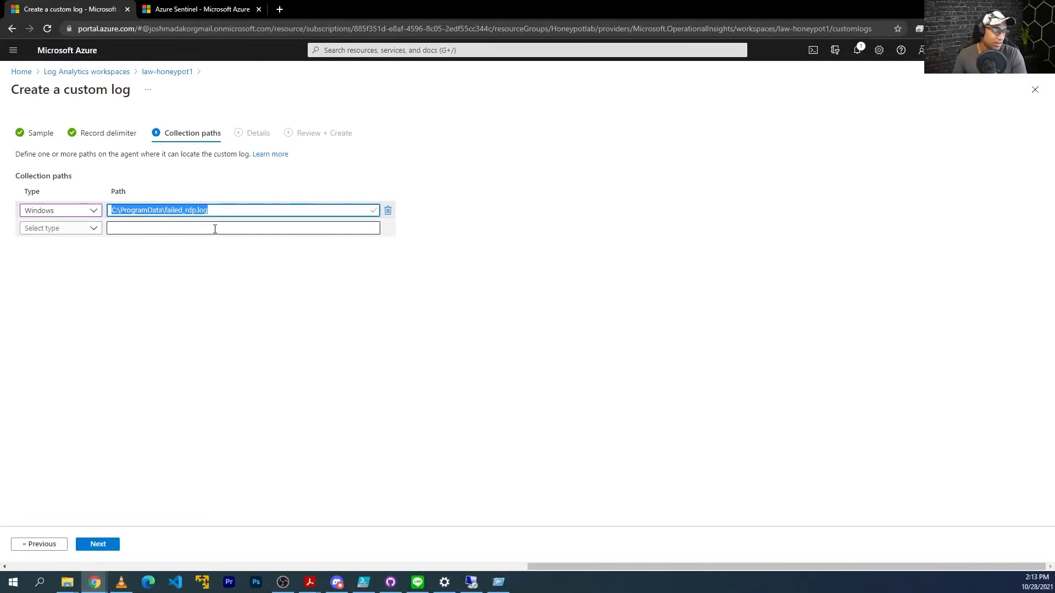
{"action": "left_click", "coordinate": [99, 544]}
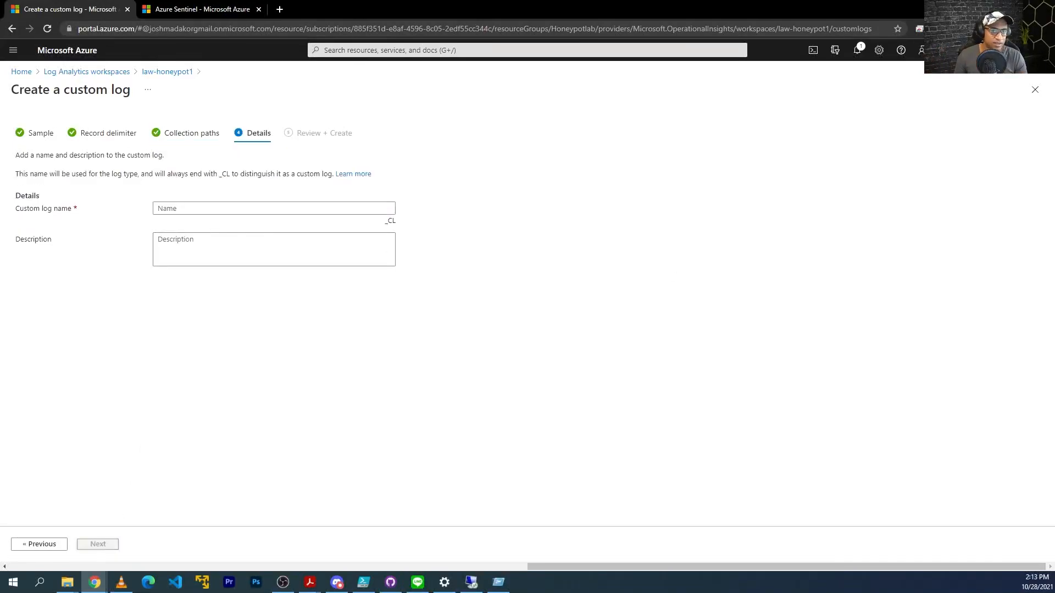
Name the custom log FAILED_RDP_WITH_GEO, giving FAILED_RDP_WITH_GEO_CL, and create it from the review page.
{"action": "left_click", "coordinate": [344, 208]}
{"action": "type", "text": "FAILED_RDP_WITH_GEO"}
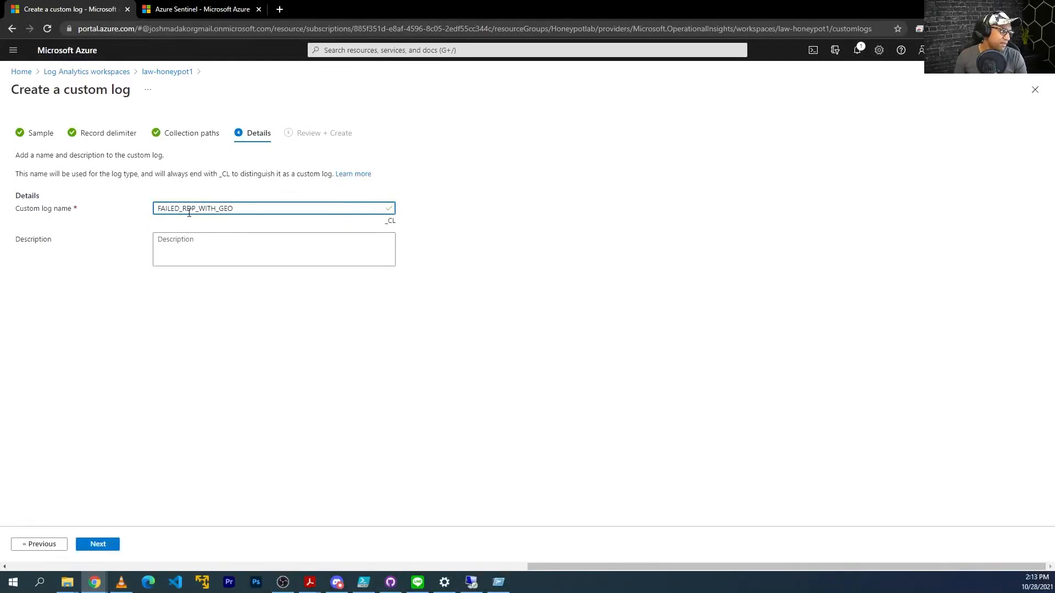
{"action": "mouse_move", "coordinate": [394, 224]}
{"action": "left_mouse_down"}
{"action": "mouse_move", "coordinate": [389, 217]}
{"action": "mouse_move", "coordinate": [388, 225]}
{"action": "left_mouse_up"}
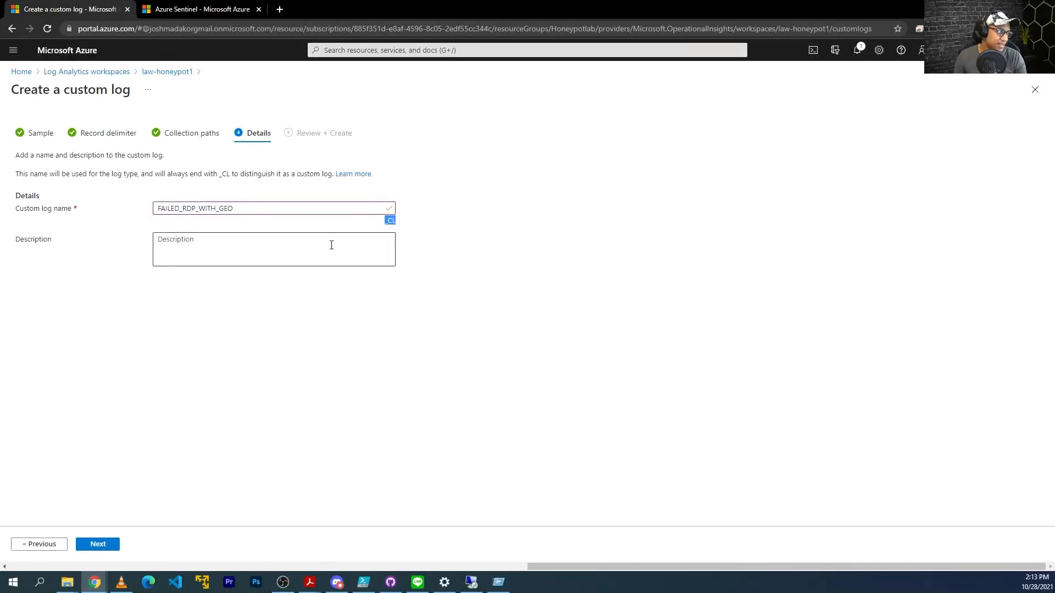
{"action": "left_click", "coordinate": [102, 545]}
{"action": "left_click", "coordinate": [97, 544]}
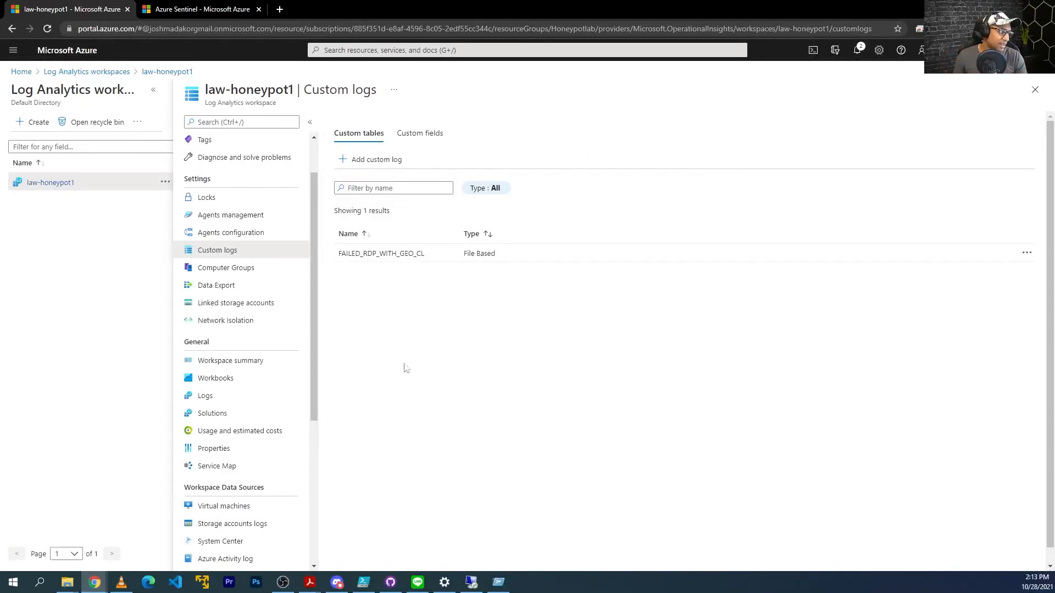
Run a Logs query on the FAILED_RDP_WITH_GEO_CL table.
{"action": "left_click", "coordinate": [215, 405]}
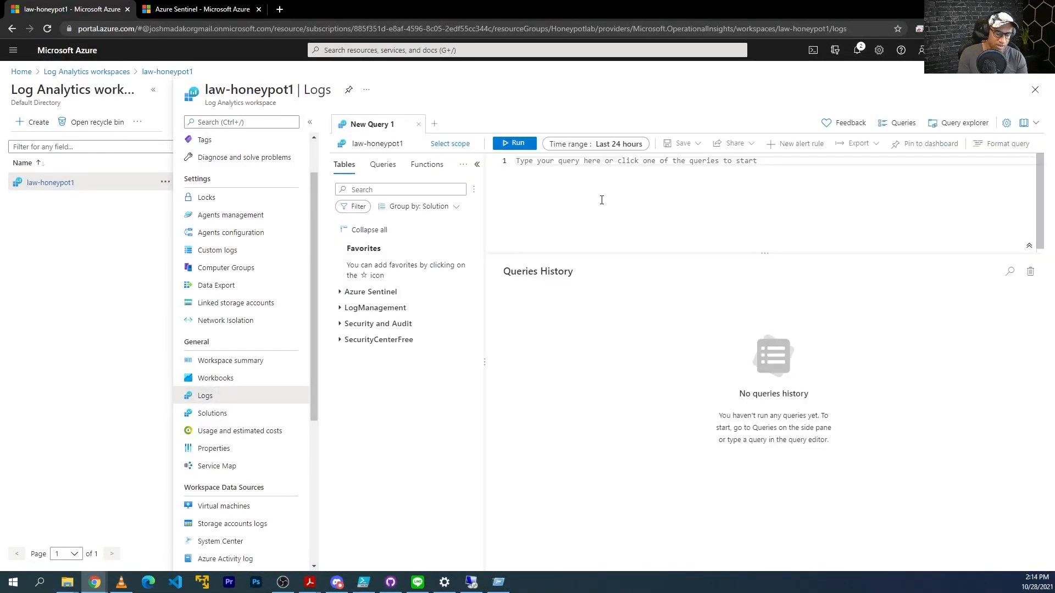
{"action": "type", "text": "F"}
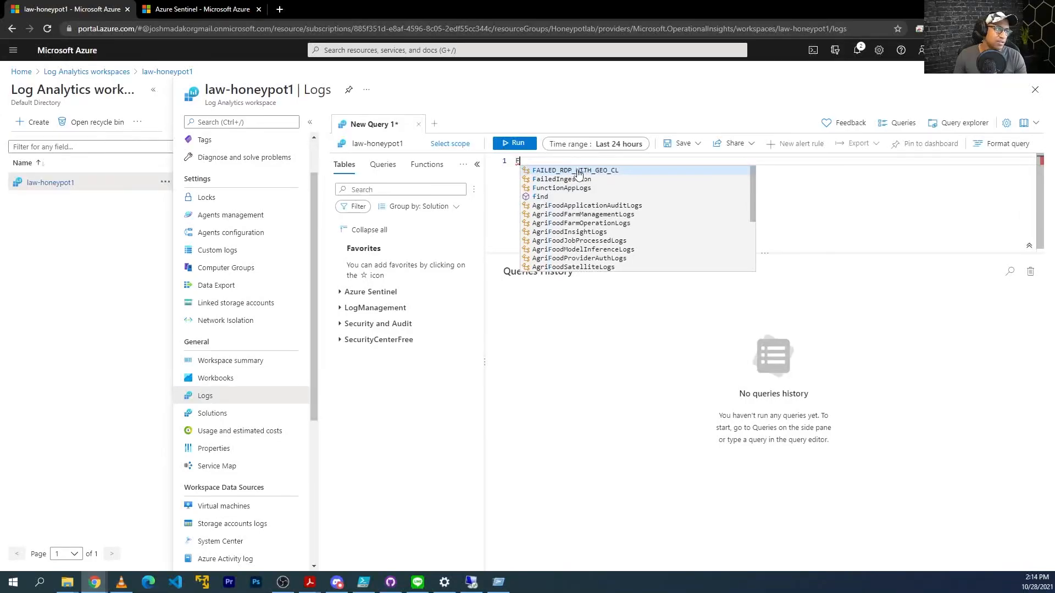
{"action": "left_click", "coordinate": [579, 171]}
{"action": "key", "text": "BackSpace"}
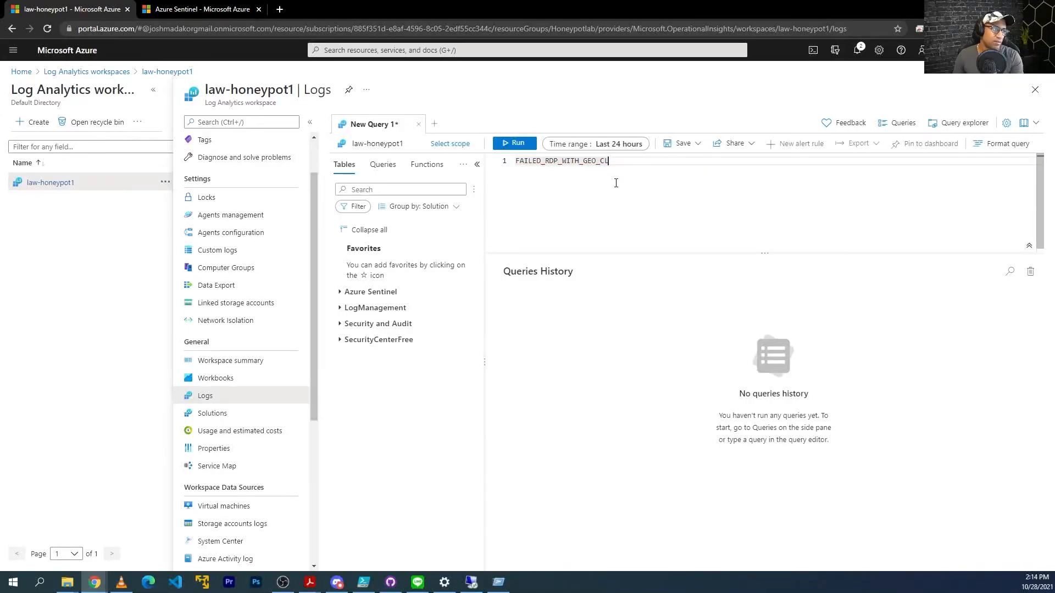
{"action": "left_click", "coordinate": [514, 143]}
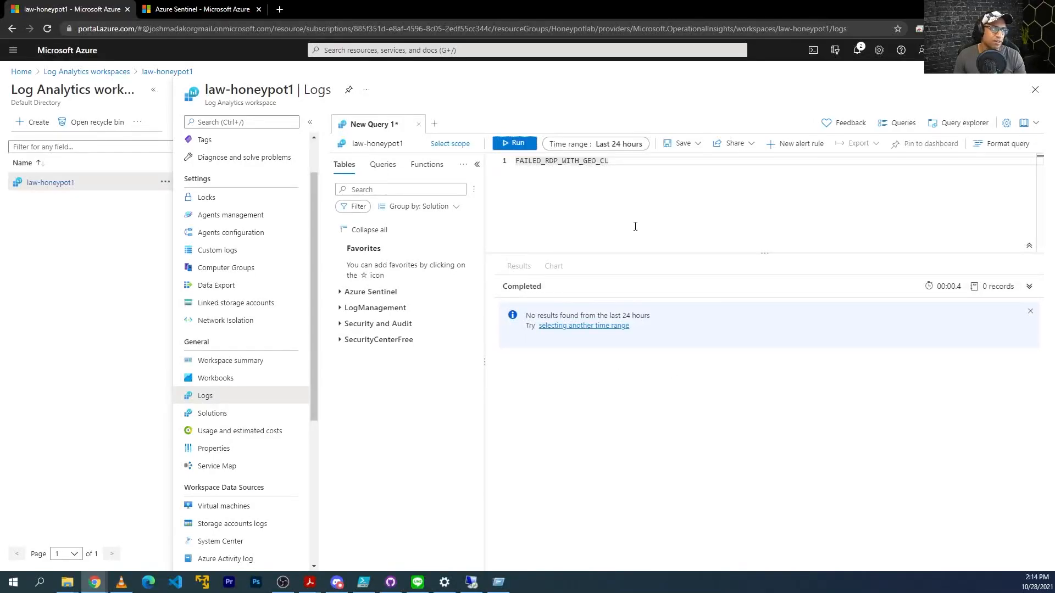
Replace the query with SecurityEvent and run it.
{"action": "left_click_drag", "start_coordinate": [635, 226], "coordinate": [493, 145]}
{"action": "key", "text": "ctrl+c"}
{"action": "type", "text": "SecurityEvent"}
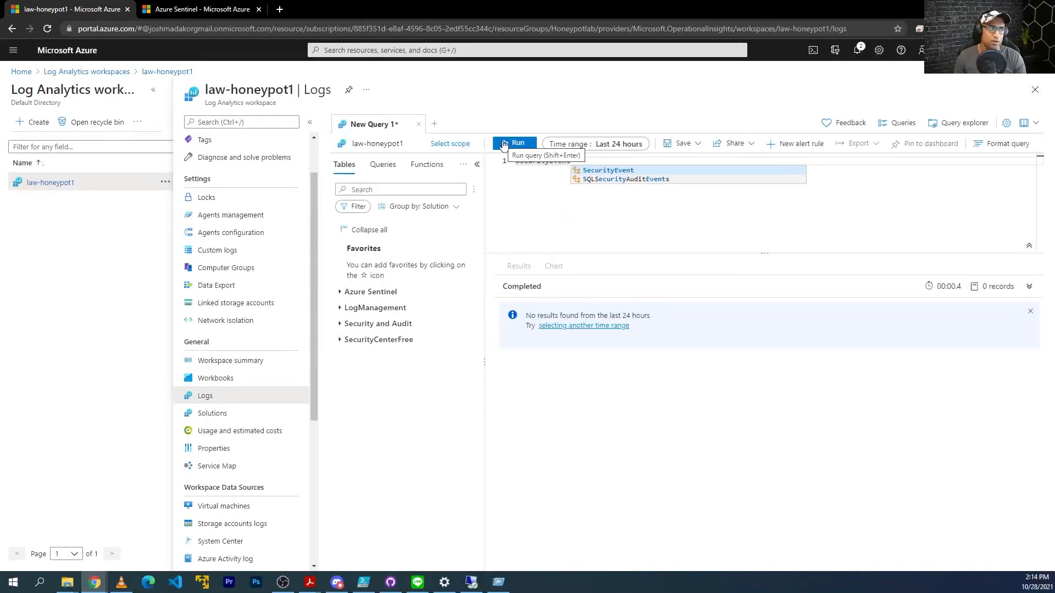
{"action": "left_click", "coordinate": [503, 144]}
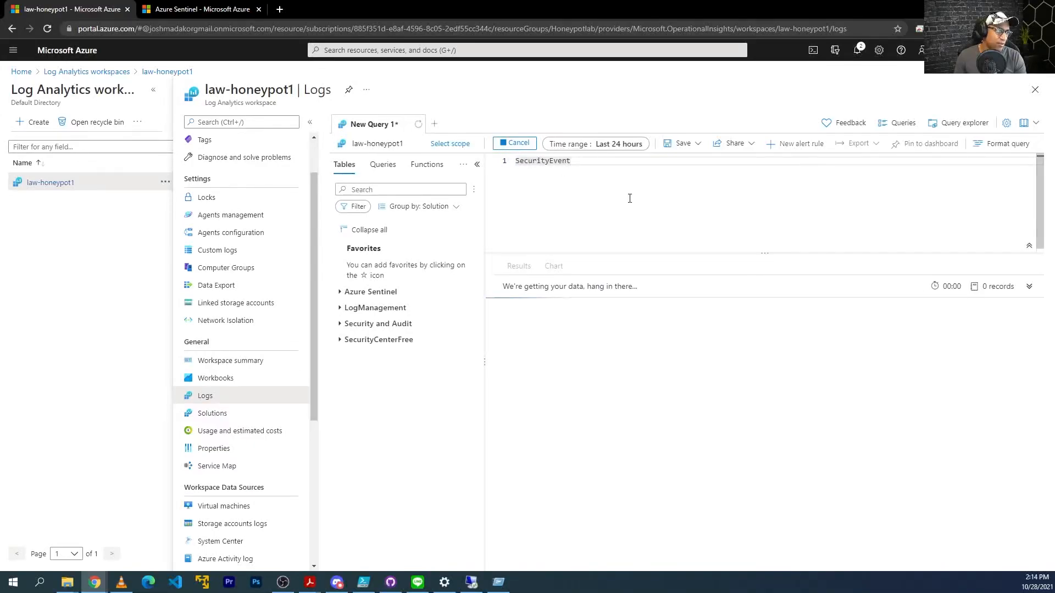
{"action": "scroll", "coordinate": [774, 407], "scroll_direction": "down", "scroll_amount": 10}
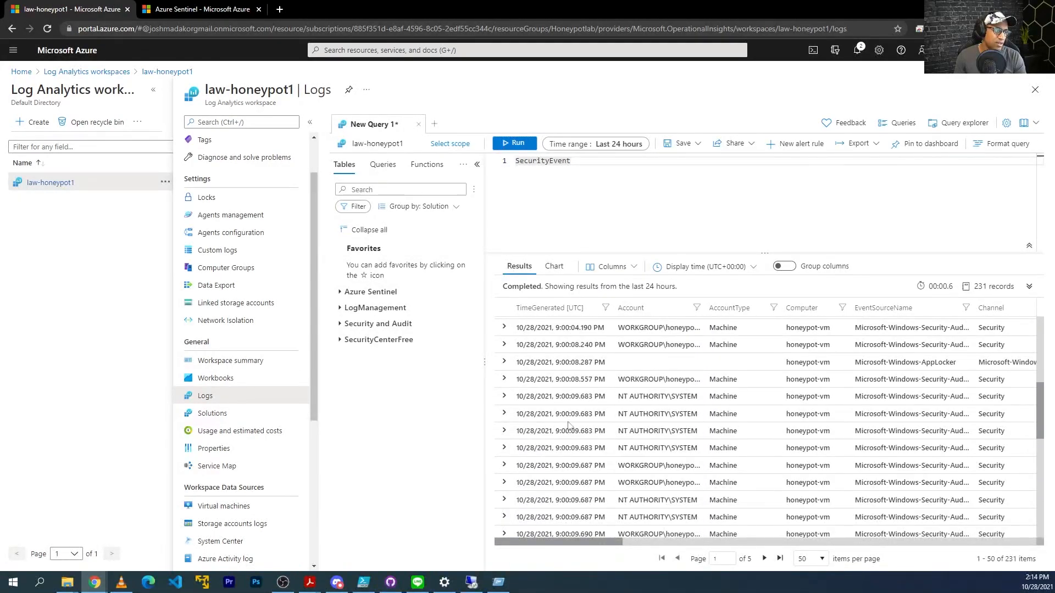
Check the Security event log on the virtual machine, then return to Azure Logs.
{"action": "left_click", "coordinate": [471, 582]}
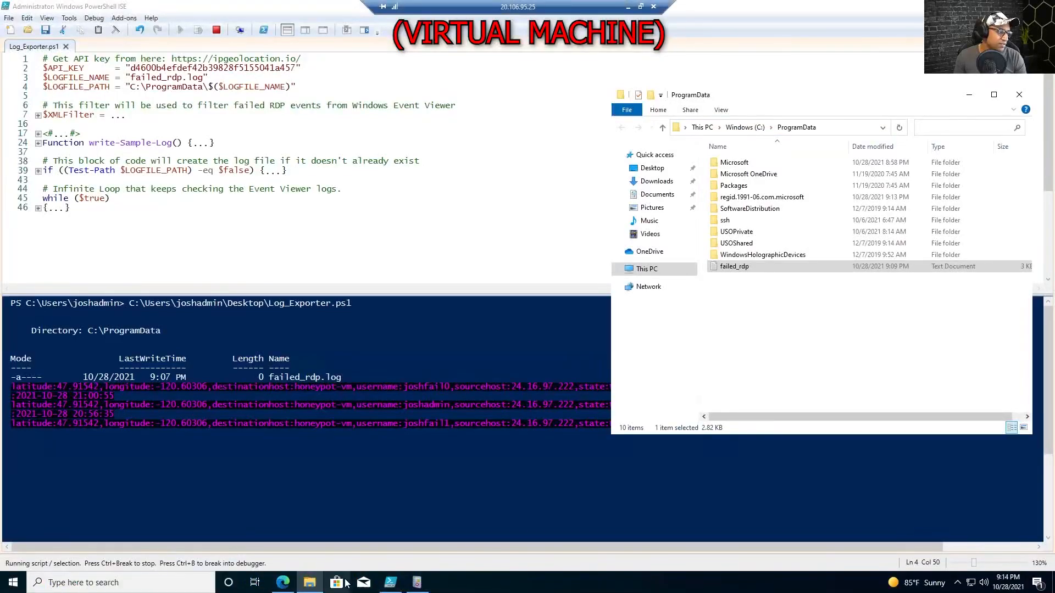
{"action": "left_click", "coordinate": [416, 582]}
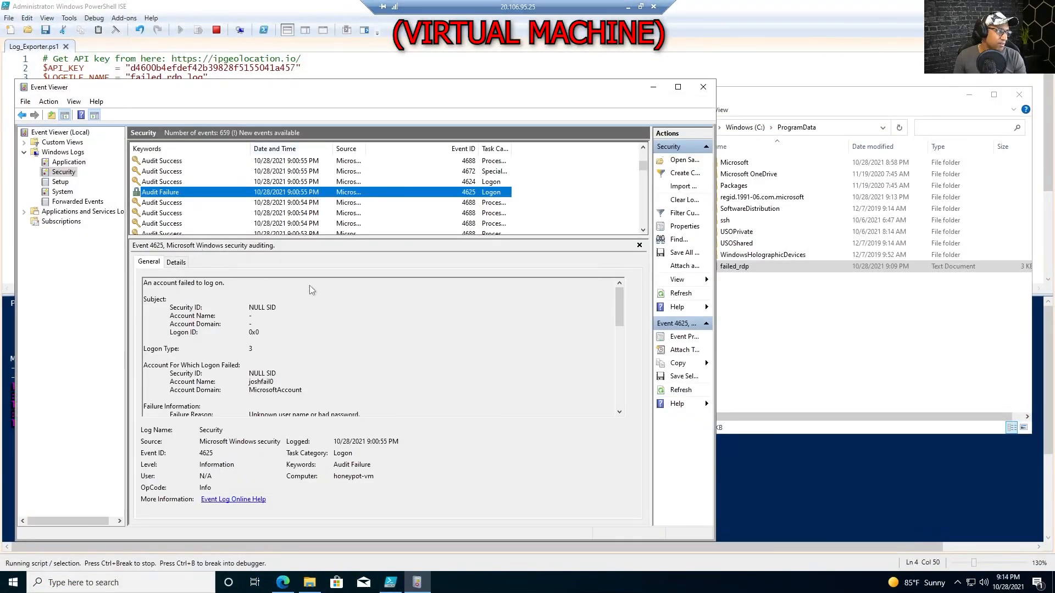
{"action": "scroll", "coordinate": [202, 213], "scroll_direction": "up", "scroll_amount": 2}
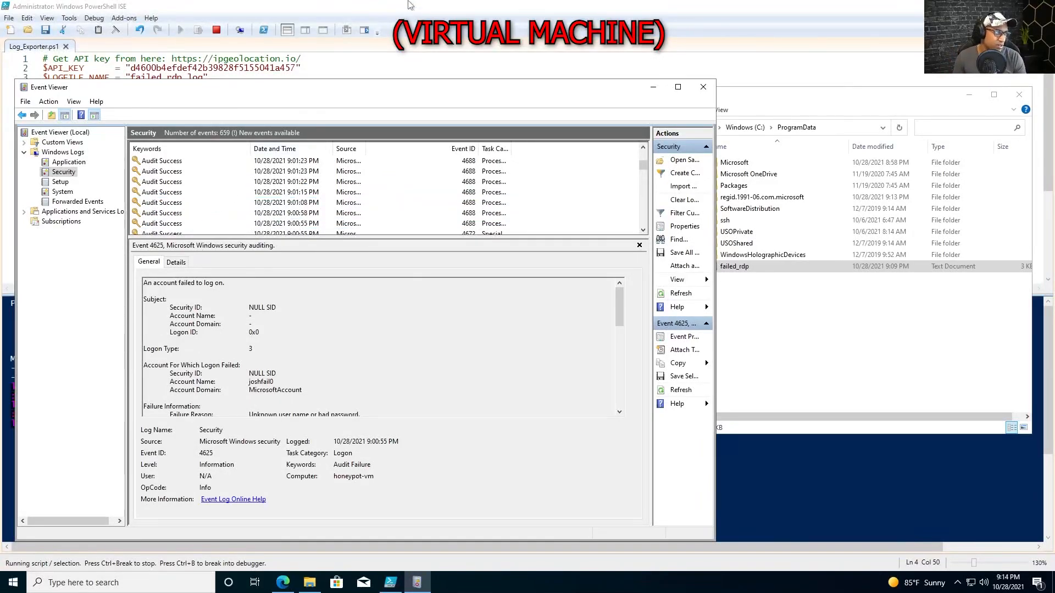
{"action": "mouse_move", "coordinate": [411, 6]}
{"action": "left_click", "coordinate": [629, 7]}
Filter SecurityEvent to EventID 4625 failed logons and run the query.
{"action": "type", "text": "| wher"}
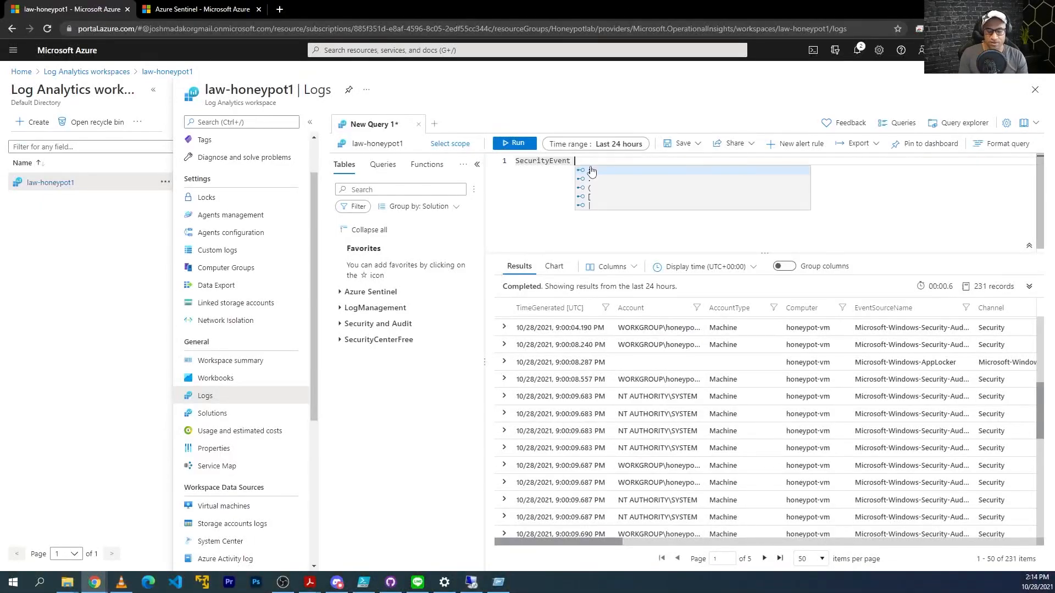
{"action": "type", "text": "e Eve"}
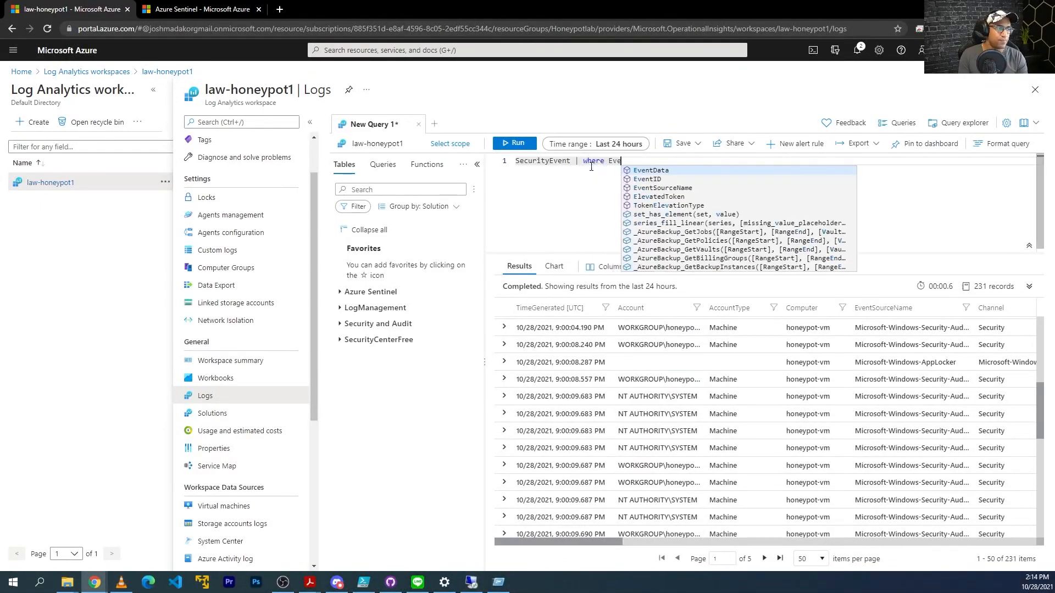
{"action": "type", "text": "ntID == 45"}
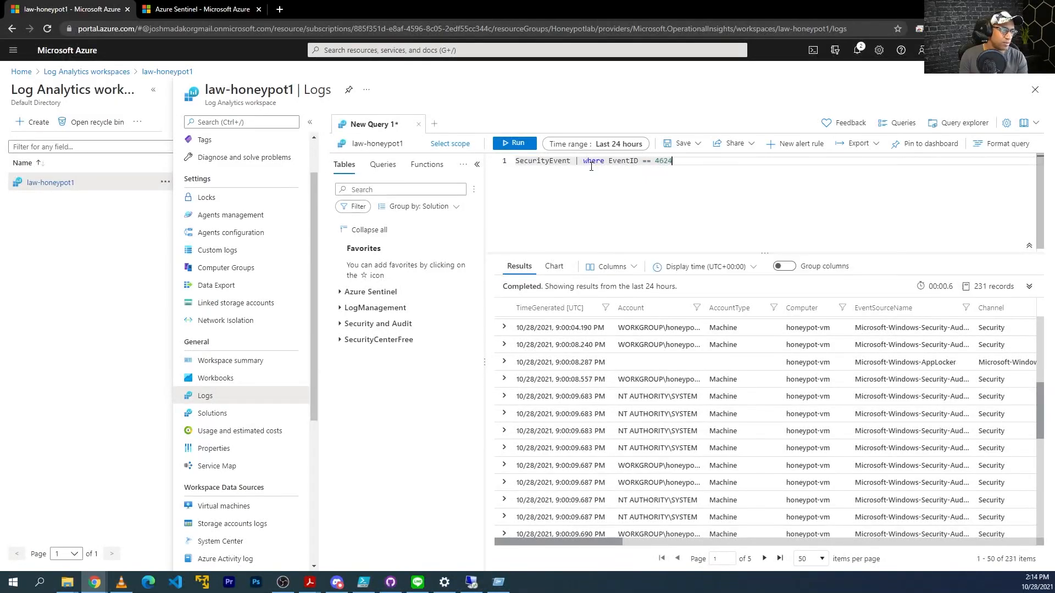
{"action": "left_click", "coordinate": [516, 143]}
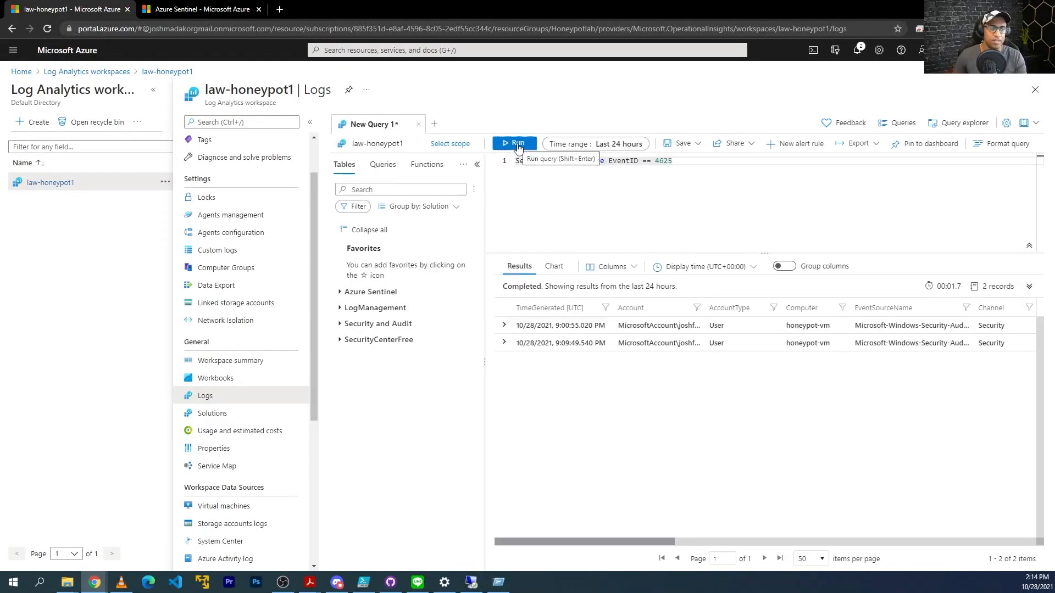
{"action": "scroll", "coordinate": [741, 324], "scroll_direction": "right", "scroll_amount": 5}
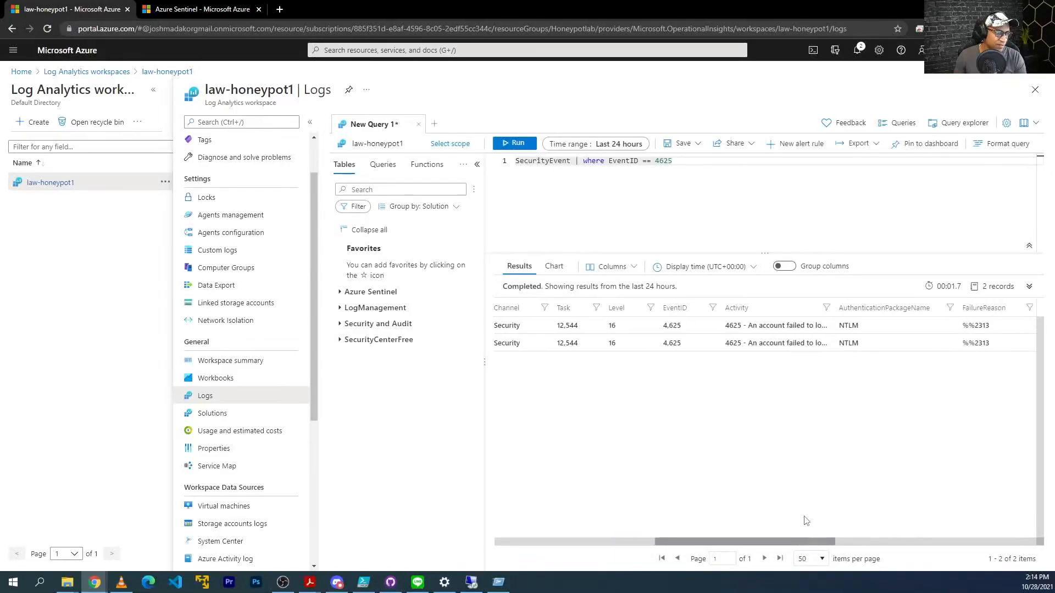
{"action": "scroll", "coordinate": [806, 521], "scroll_direction": "left", "scroll_amount": 5}
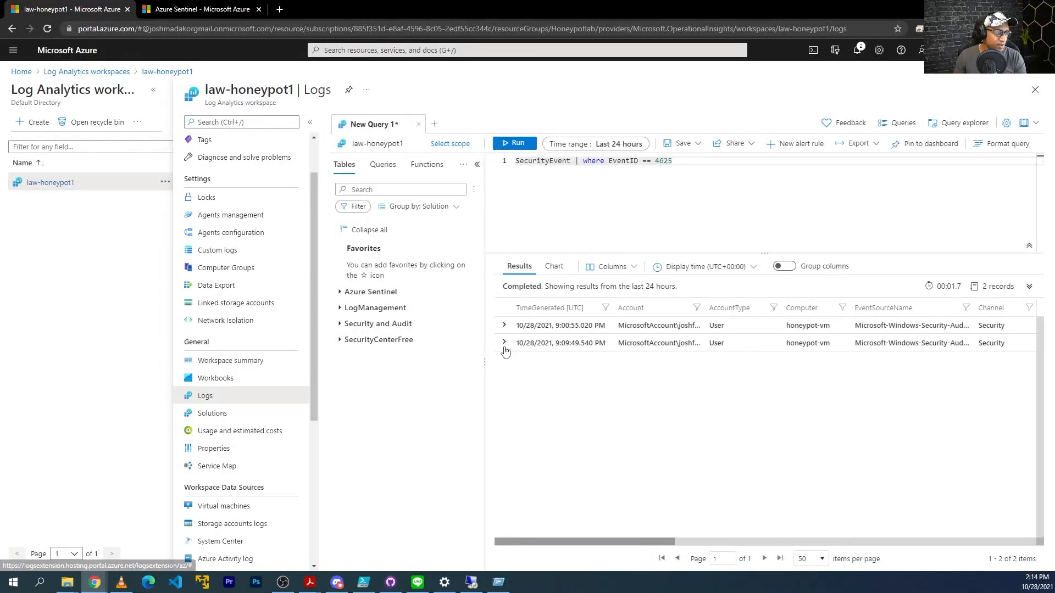
Expand the second failed-logon record to inspect its fields, then collapse it and select the query line.
{"action": "left_click", "coordinate": [504, 344]}
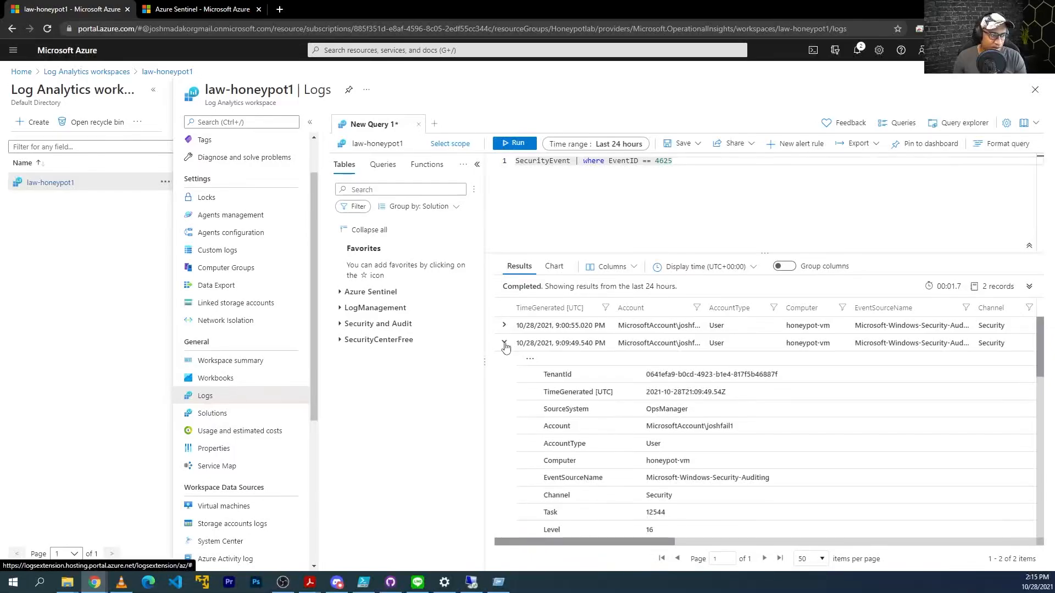
{"action": "scroll", "coordinate": [653, 422], "scroll_direction": "down", "scroll_amount": 3}
{"action": "scroll", "coordinate": [664, 421], "scroll_direction": "down", "scroll_amount": 2}
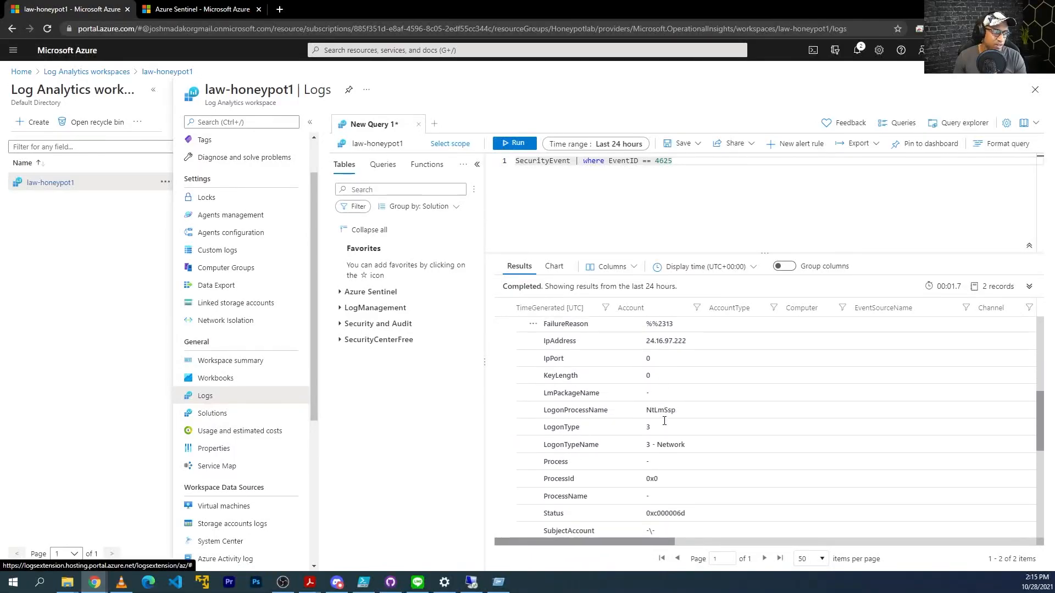
{"action": "scroll", "coordinate": [681, 354], "scroll_direction": "up", "scroll_amount": 1}
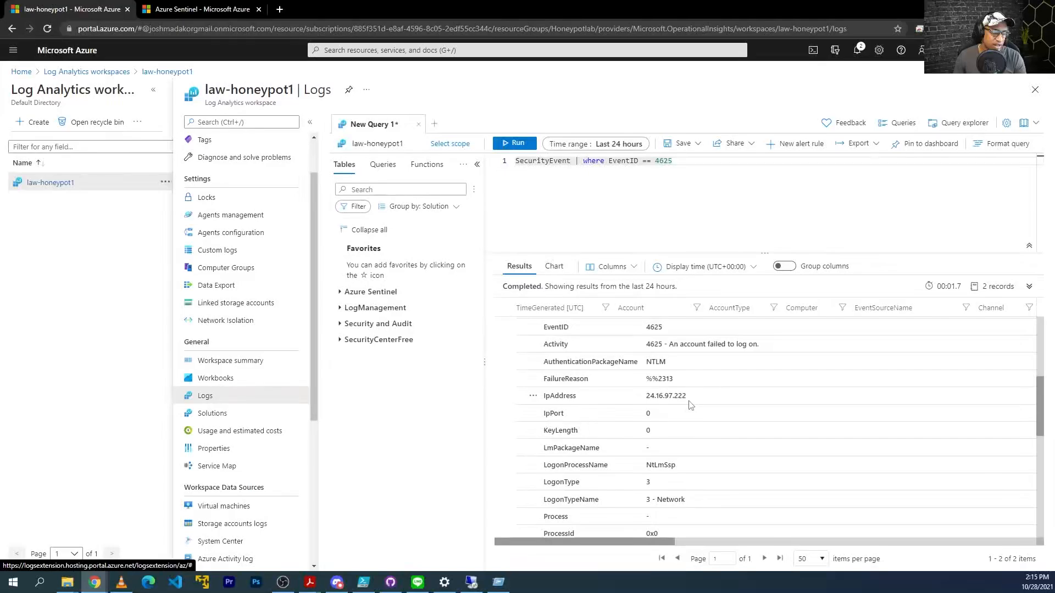
{"action": "scroll", "coordinate": [659, 398], "scroll_direction": "up", "scroll_amount": 1}
{"action": "left_click_drag", "start_coordinate": [760, 400], "coordinate": [650, 401]}
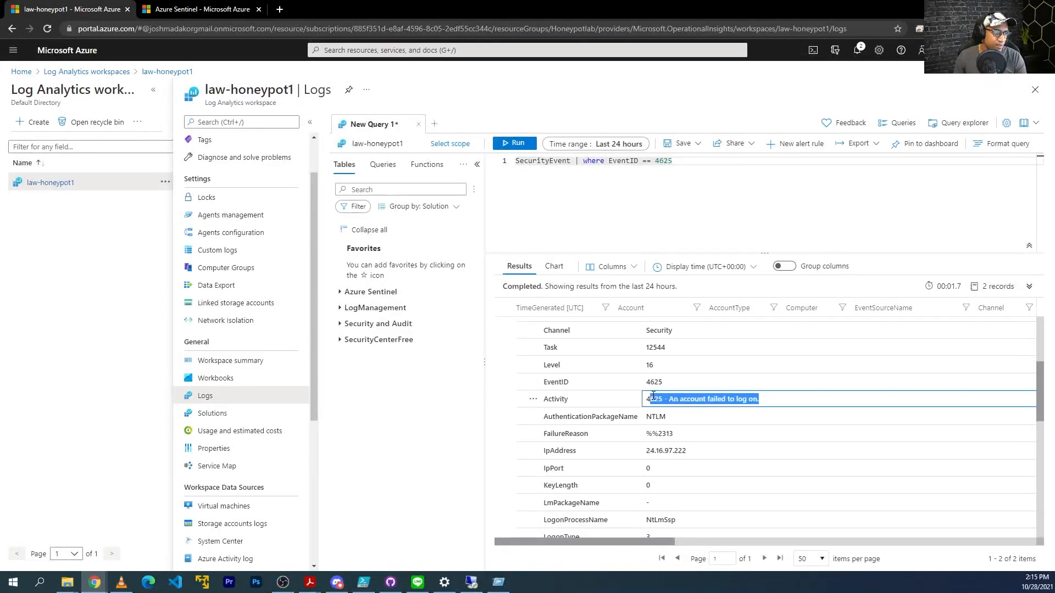
{"action": "scroll", "coordinate": [681, 413], "scroll_direction": "up", "scroll_amount": 3}
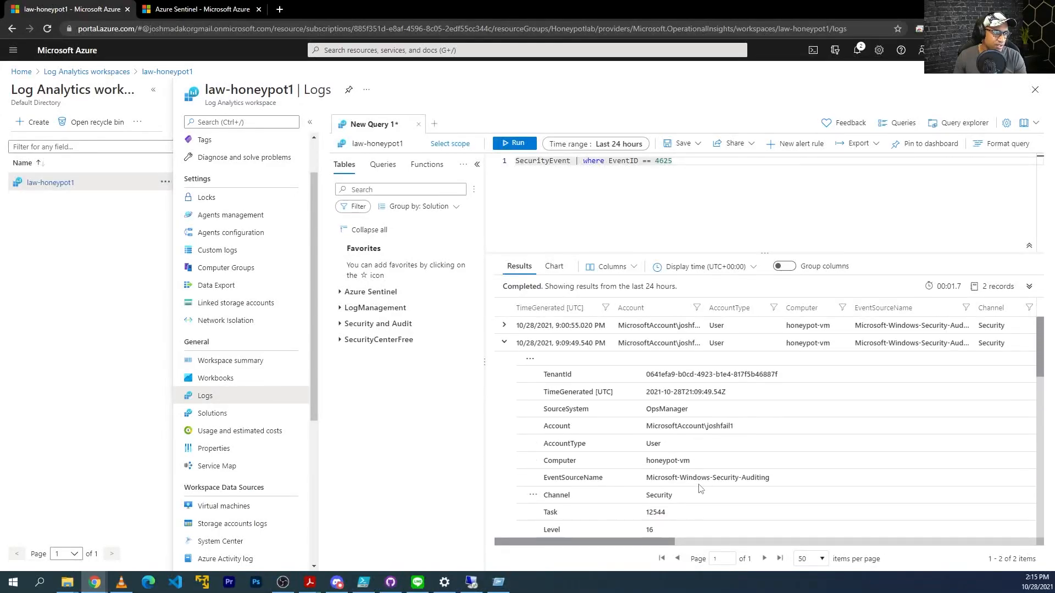
{"action": "scroll", "coordinate": [700, 489], "scroll_direction": "down", "scroll_amount": 1}
{"action": "left_click_drag", "start_coordinate": [735, 372], "coordinate": [707, 372]}
{"action": "scroll", "coordinate": [714, 401], "scroll_direction": "down", "scroll_amount": 5}
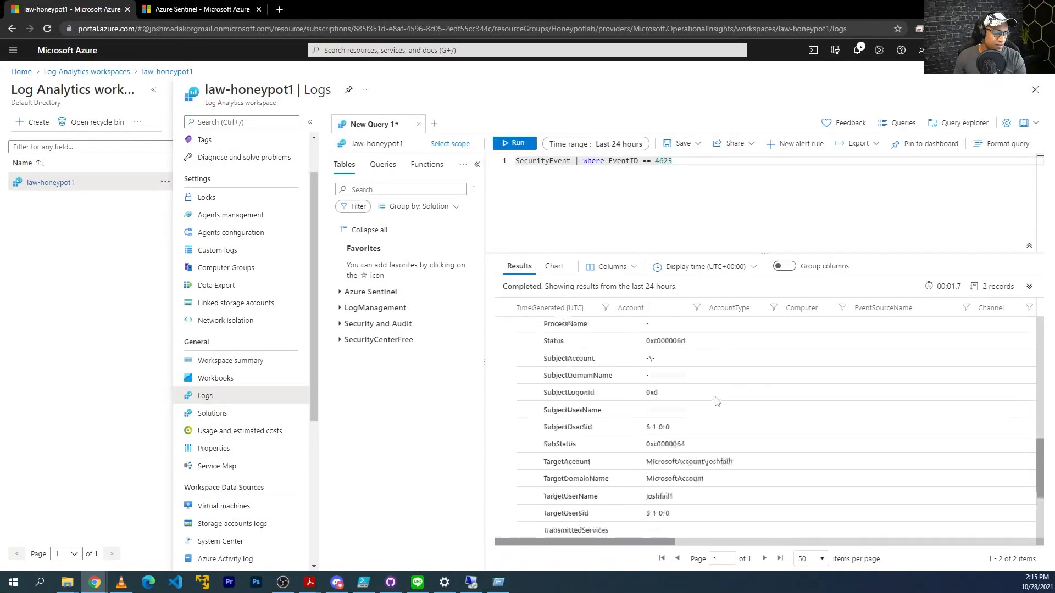
{"action": "left_click_drag", "start_coordinate": [734, 415], "coordinate": [708, 416]}
{"action": "left_click", "coordinate": [709, 429]}
{"action": "scroll", "coordinate": [539, 333], "scroll_direction": "up", "scroll_amount": 10}
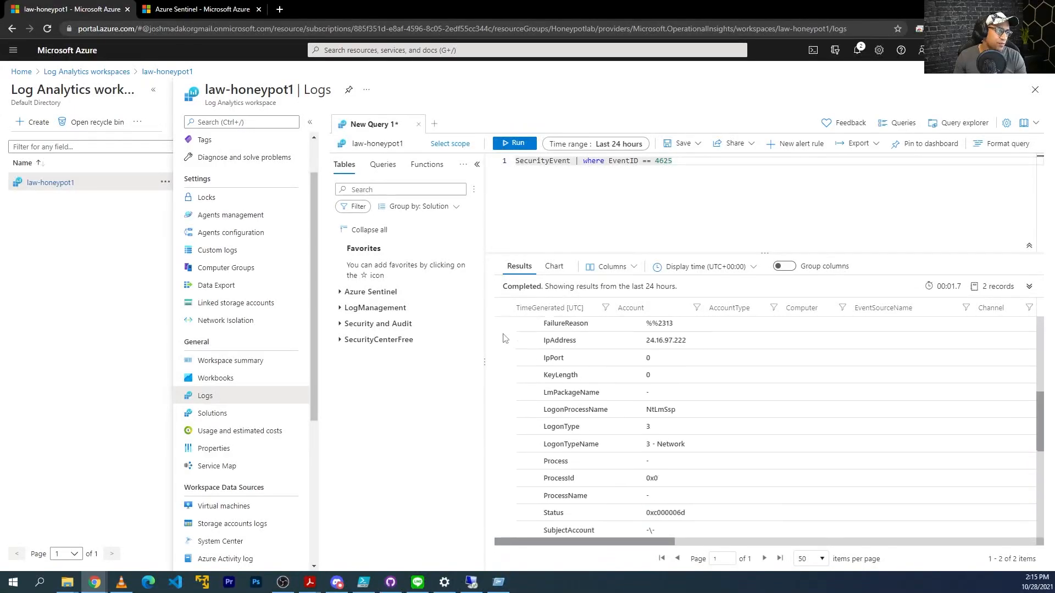
{"action": "left_click", "coordinate": [503, 343]}
{"action": "left_click_drag", "start_coordinate": [681, 161], "coordinate": [505, 160]}
{"action": "left_click_drag", "start_coordinate": [681, 162], "coordinate": [485, 149]}
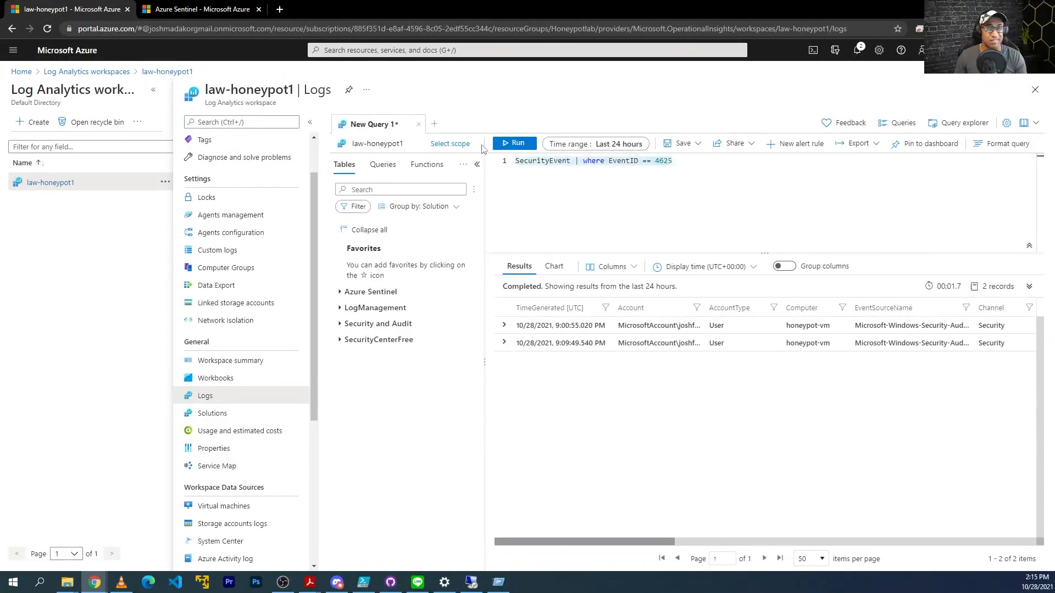
Replace the query with FAILED_RDP_WITH_GEO_CL and run it, returning 14 geolocated records.
{"action": "key", "text": "ctrl+v"}
{"action": "key", "text": "shift+Return"}
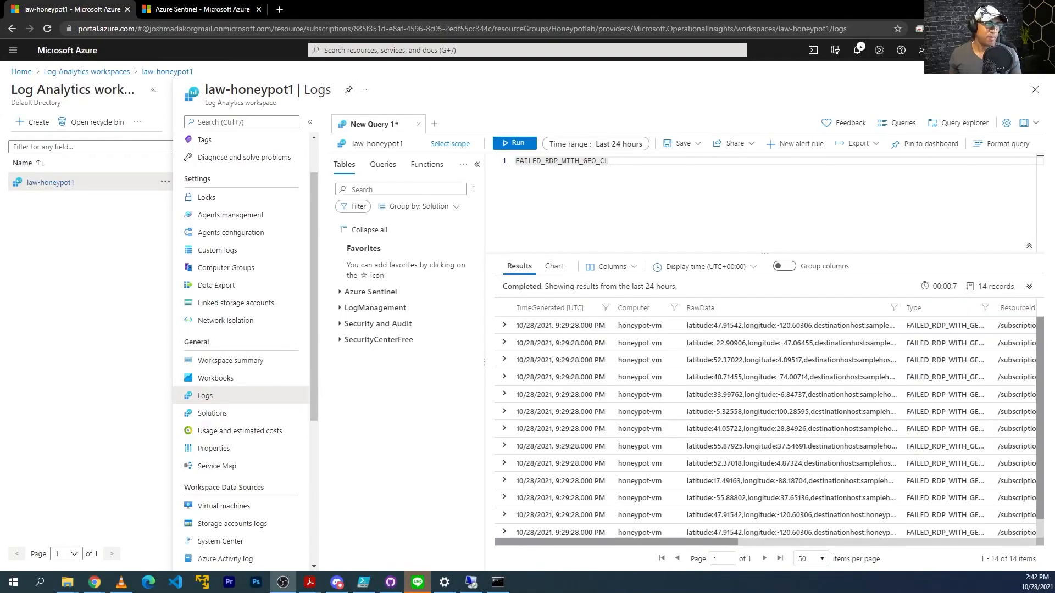
{"action": "left_click", "coordinate": [511, 144]}
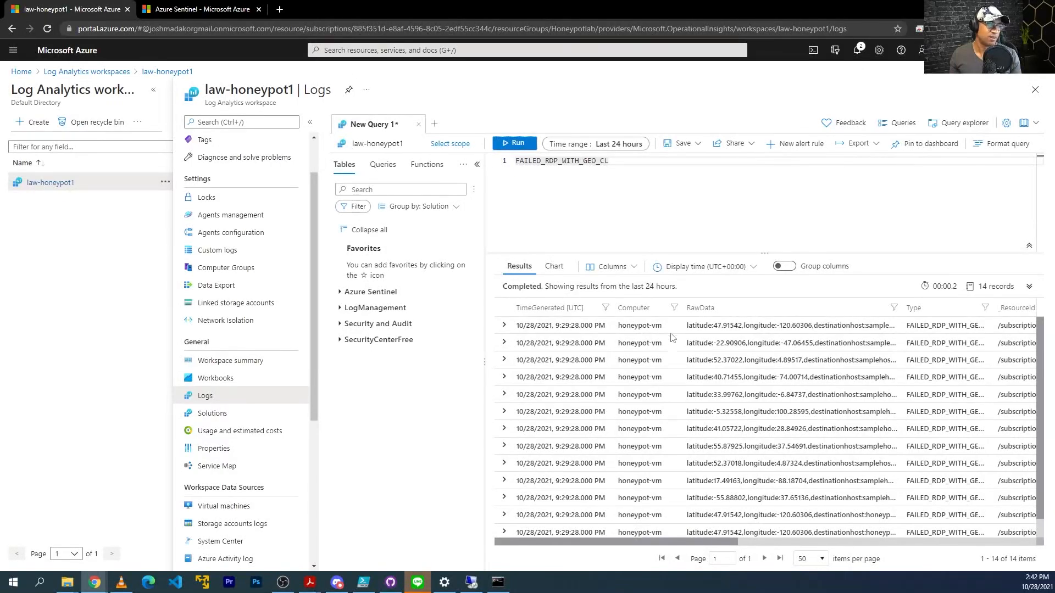
{"action": "scroll", "coordinate": [671, 334], "scroll_direction": "down", "scroll_amount": 1}
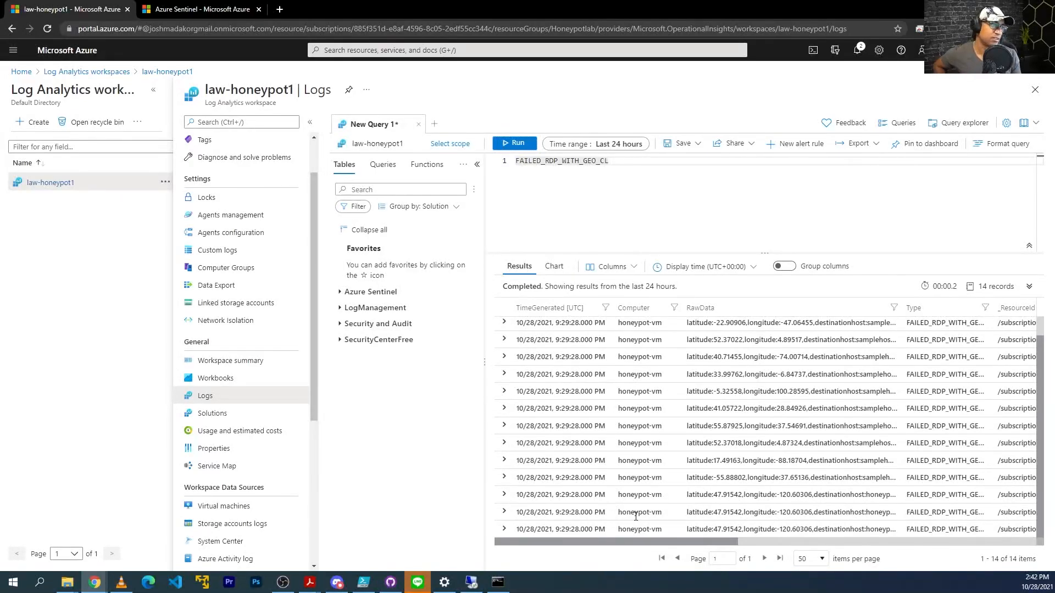
{"action": "left_click", "coordinate": [471, 582]}
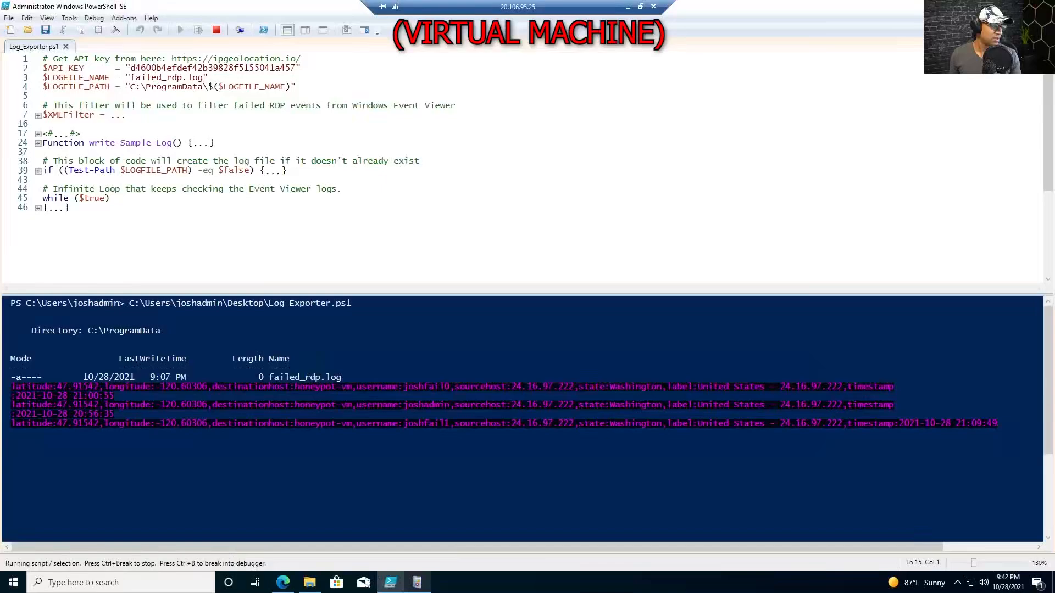
Open failed_rdp.log from ProgramData in Notepad on the VM and select its last line.
{"action": "left_click", "coordinate": [309, 582]}
{"action": "double_click", "coordinate": [725, 266]}
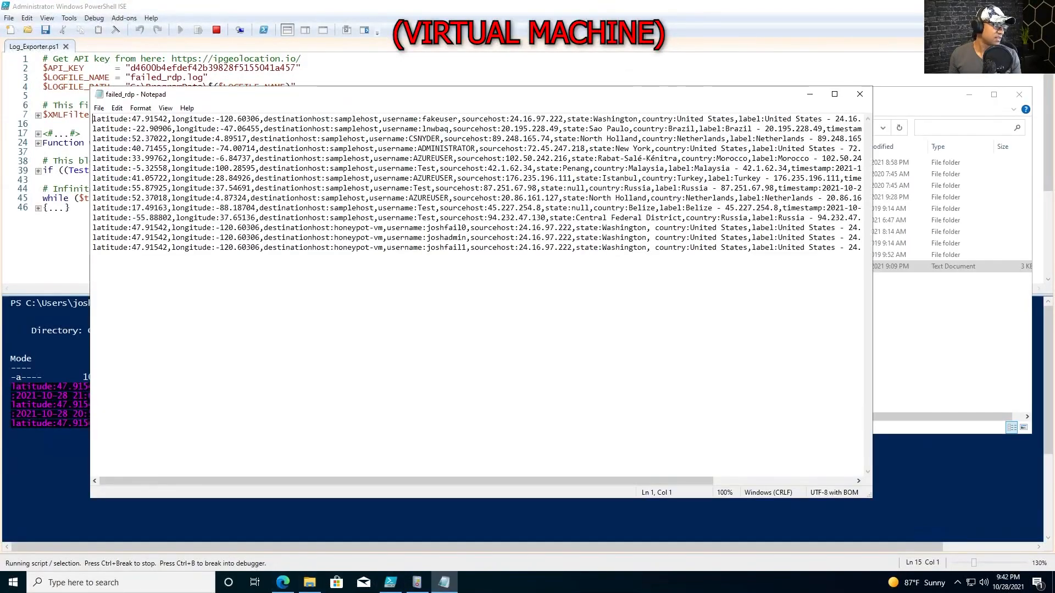
{"action": "left_click_drag", "start_coordinate": [681, 188], "coordinate": [91, 188]}
{"action": "scroll", "coordinate": [427, 186], "scroll_direction": "up", "scroll_amount": 4}
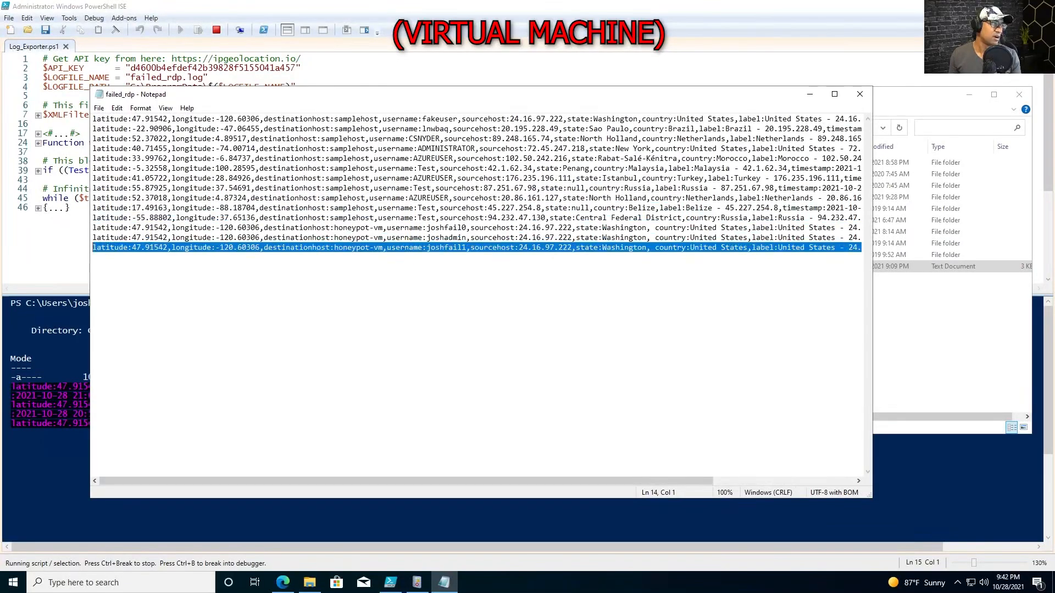
{"action": "left_click", "coordinate": [632, 6]}
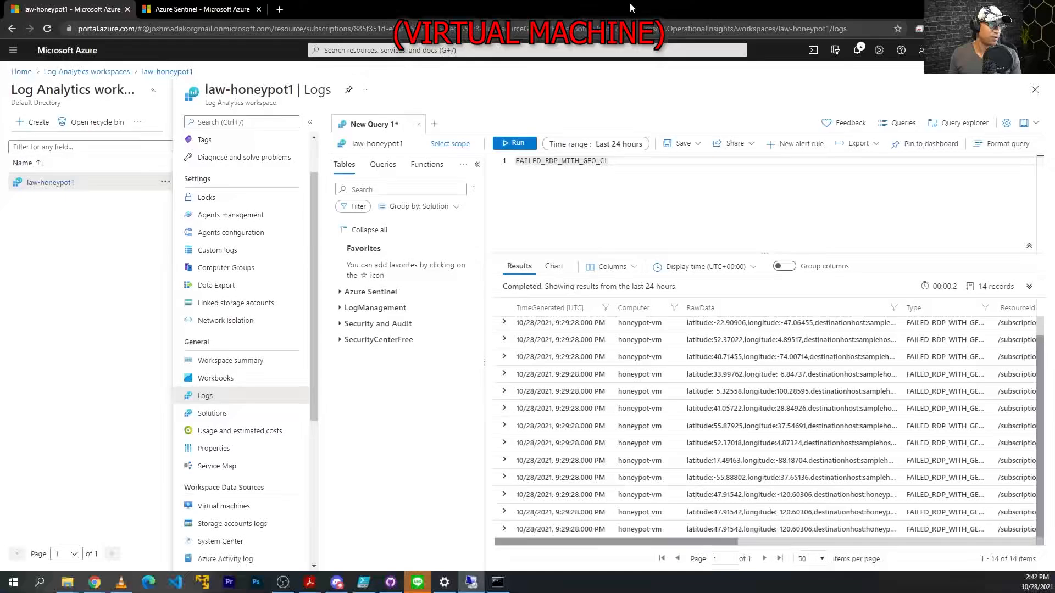
Widen the Logs view and the RawData column to read the full geolocation entries.
{"action": "left_click", "coordinate": [154, 90]}
{"action": "left_click_drag", "start_coordinate": [746, 307], "coordinate": [943, 308]}
{"action": "left_click", "coordinate": [548, 325]}
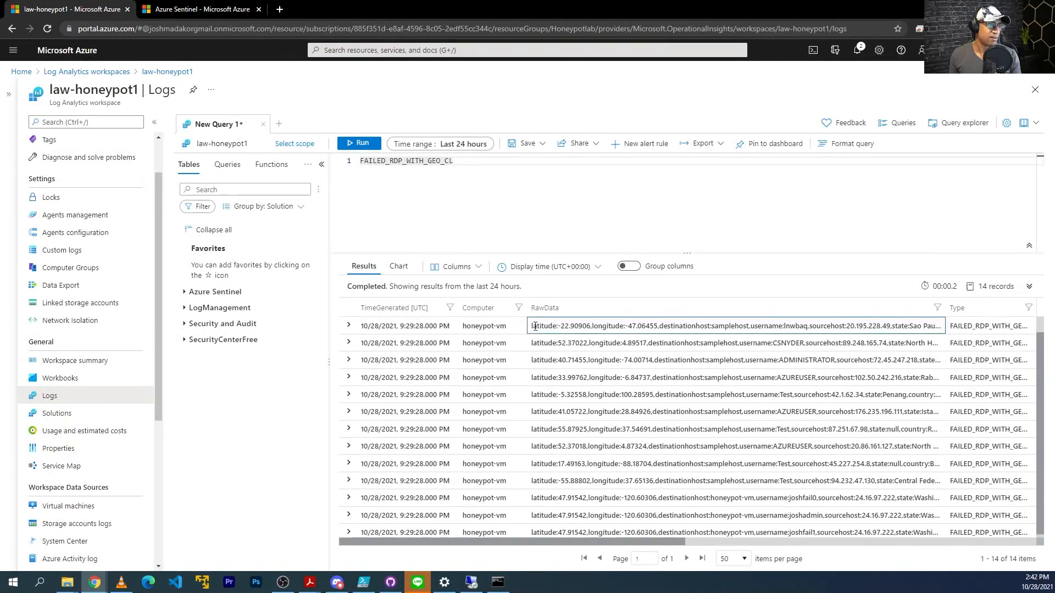
{"action": "scroll", "coordinate": [637, 363], "scroll_direction": "down", "scroll_amount": 1}
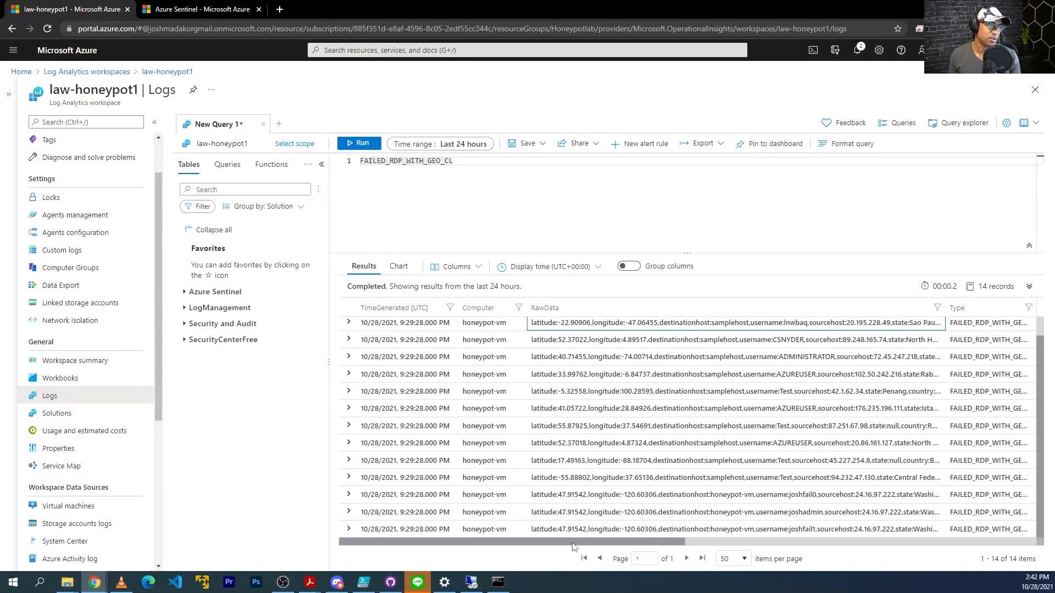
{"action": "left_click_drag", "start_coordinate": [575, 543], "coordinate": [759, 542]}
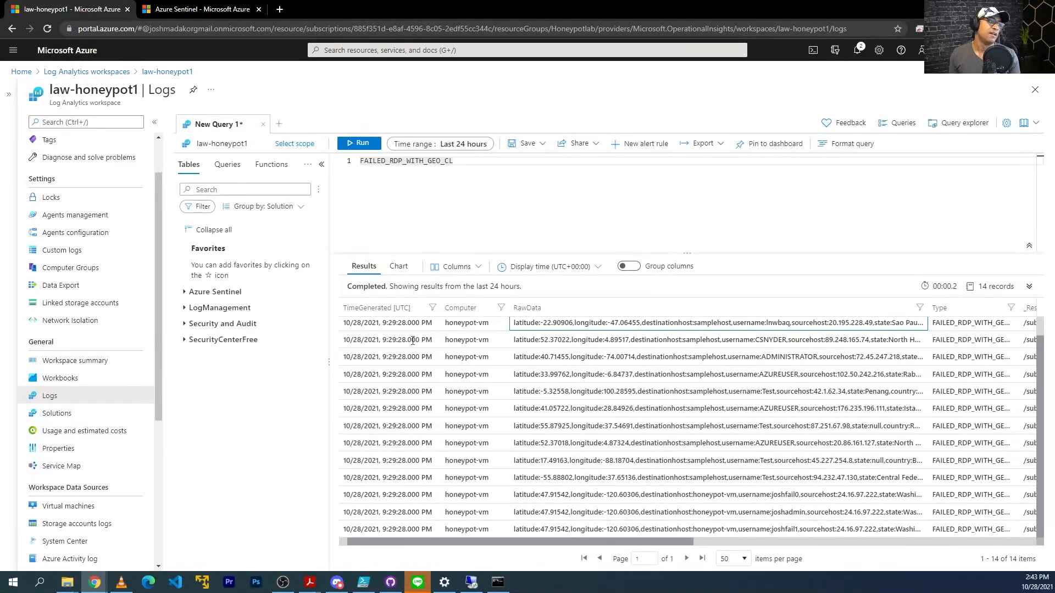
{"action": "scroll", "coordinate": [443, 516], "scroll_direction": "up", "scroll_amount": 1}
{"action": "left_click_drag", "start_coordinate": [450, 543], "coordinate": [404, 538]}
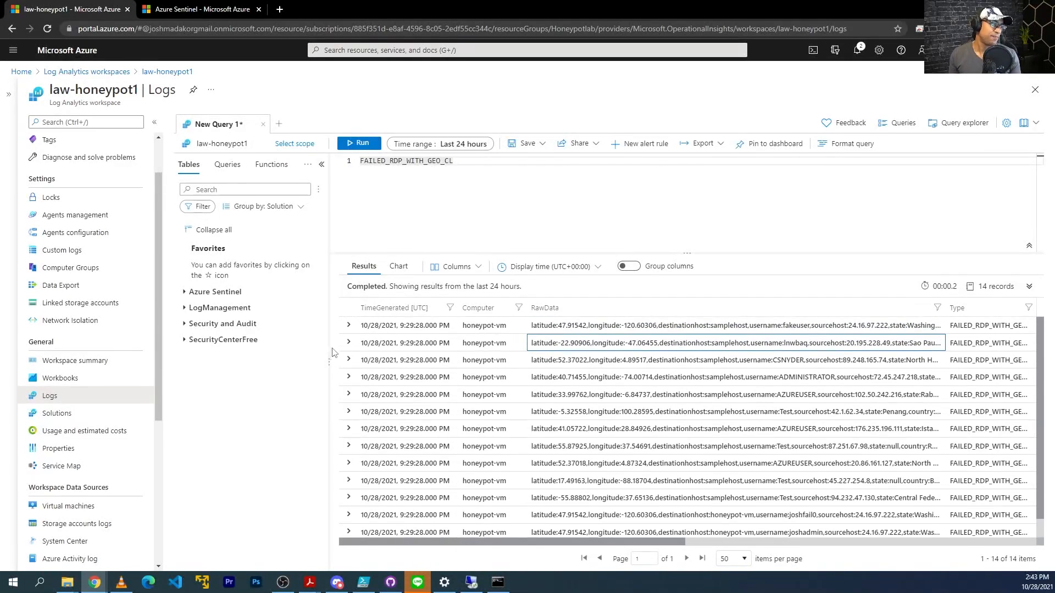
Expand the first FAILED_RDP_WITH_GEO_CL record and show its '...' actions menu.
{"action": "left_click", "coordinate": [349, 327]}
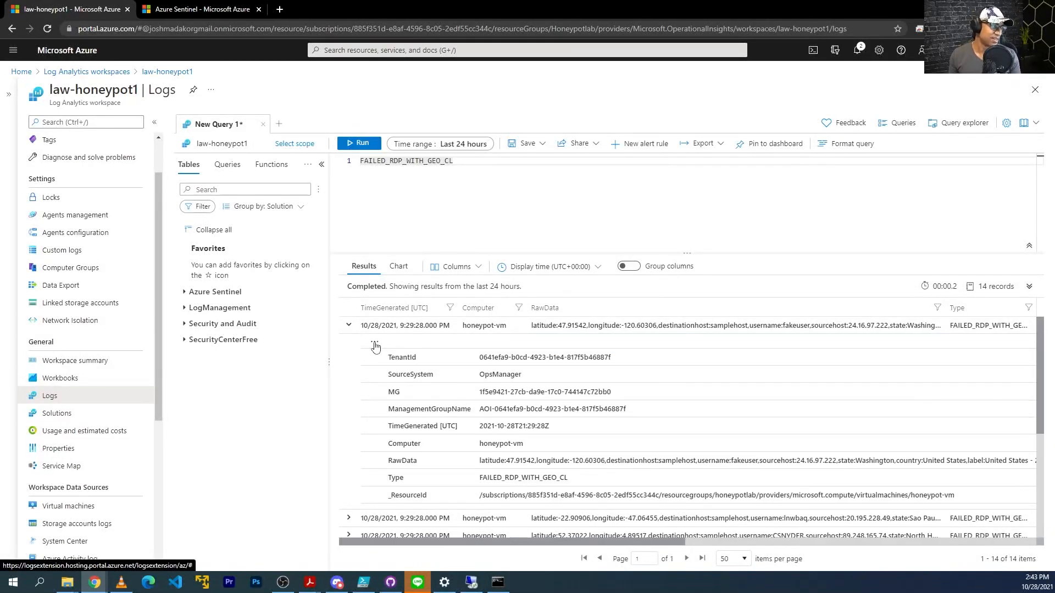
{"action": "left_click", "coordinate": [350, 327]}
{"action": "left_click", "coordinate": [350, 327]}
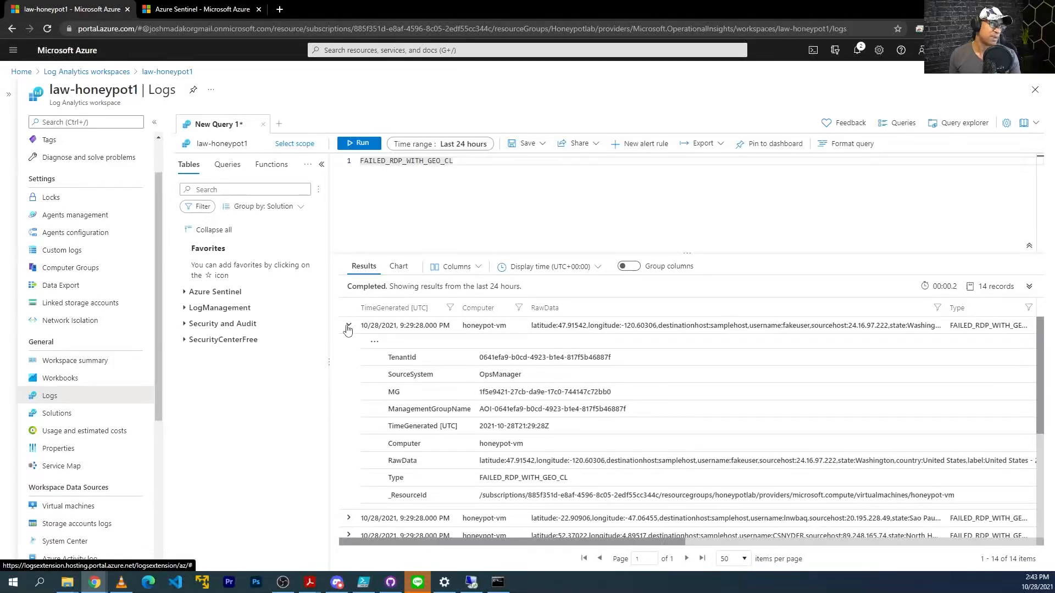
{"action": "left_click", "coordinate": [348, 328]}
{"action": "left_click", "coordinate": [349, 326]}
{"action": "left_click", "coordinate": [374, 344]}
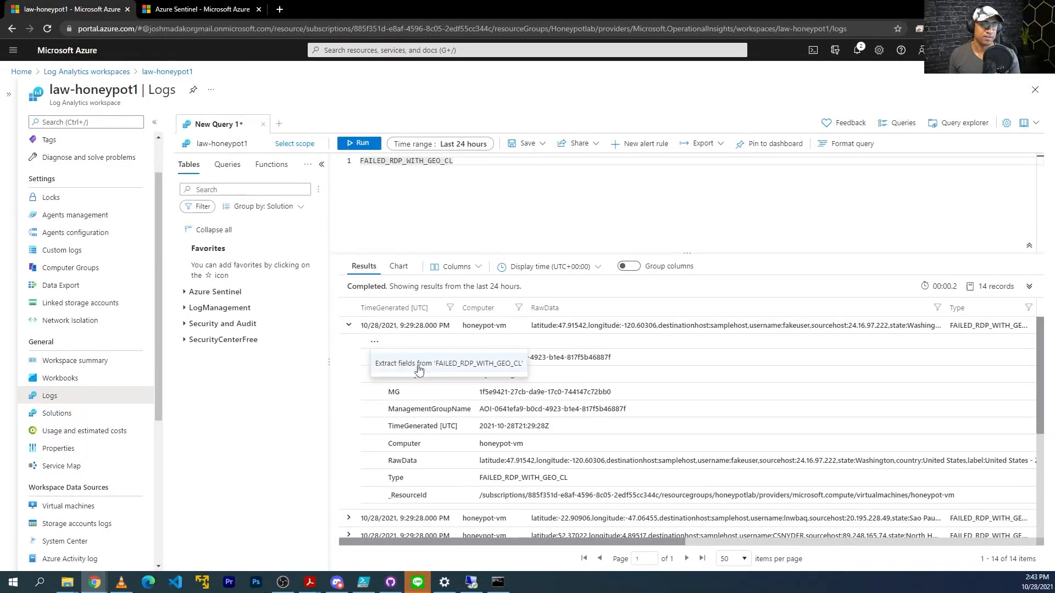
Extract 47.91542 from RawData as a Numeric field titled latitude, with the page zoomed to 125%.
{"action": "left_click", "coordinate": [419, 364]}
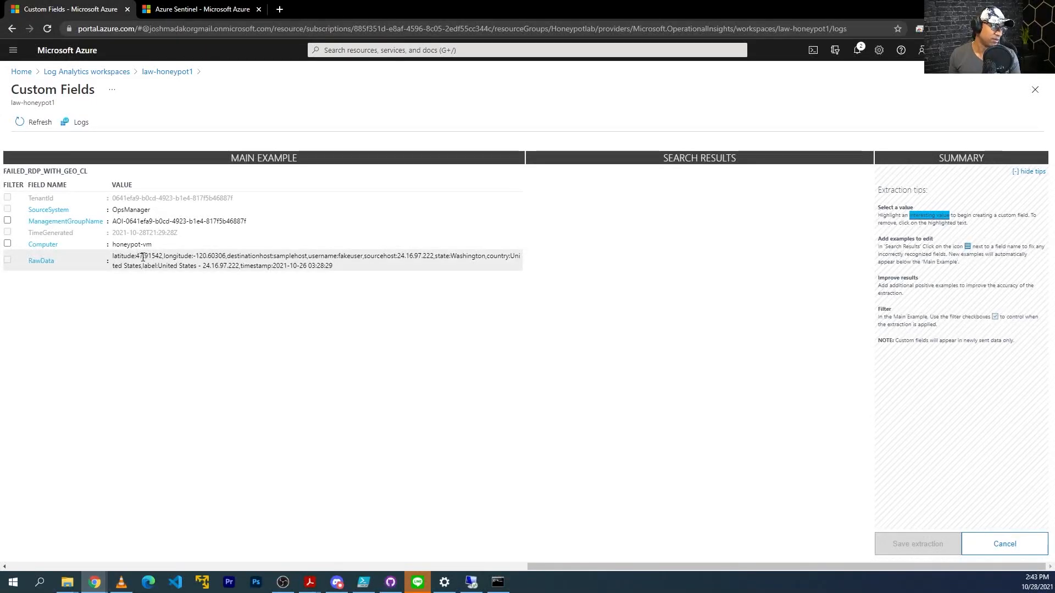
{"action": "key", "text": "ctrl+plus"}
{"action": "key", "text": "ctrl+plus"}
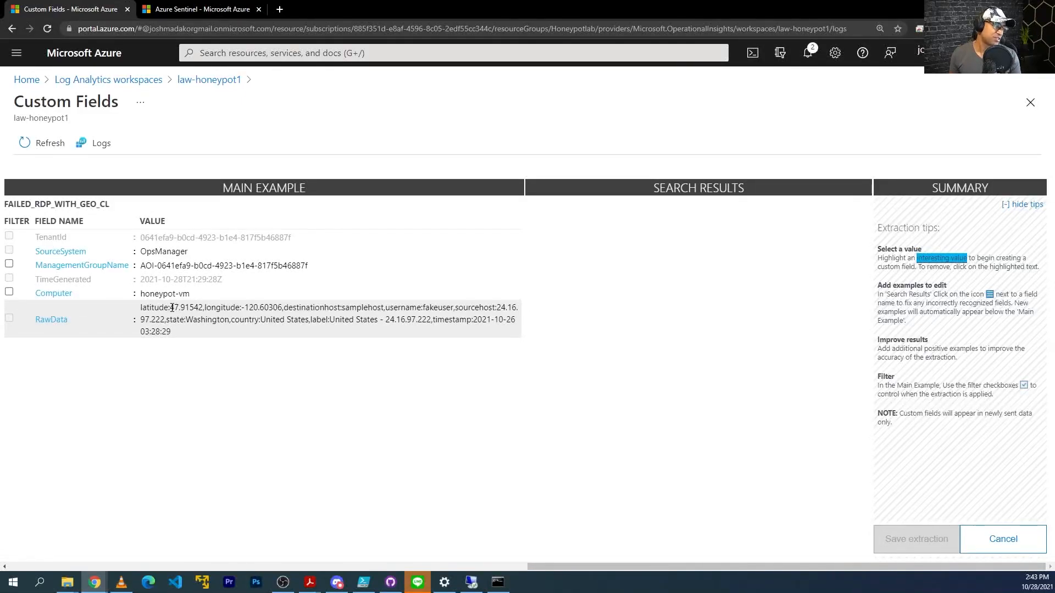
{"action": "left_click_drag", "start_coordinate": [171, 308], "coordinate": [204, 309]}
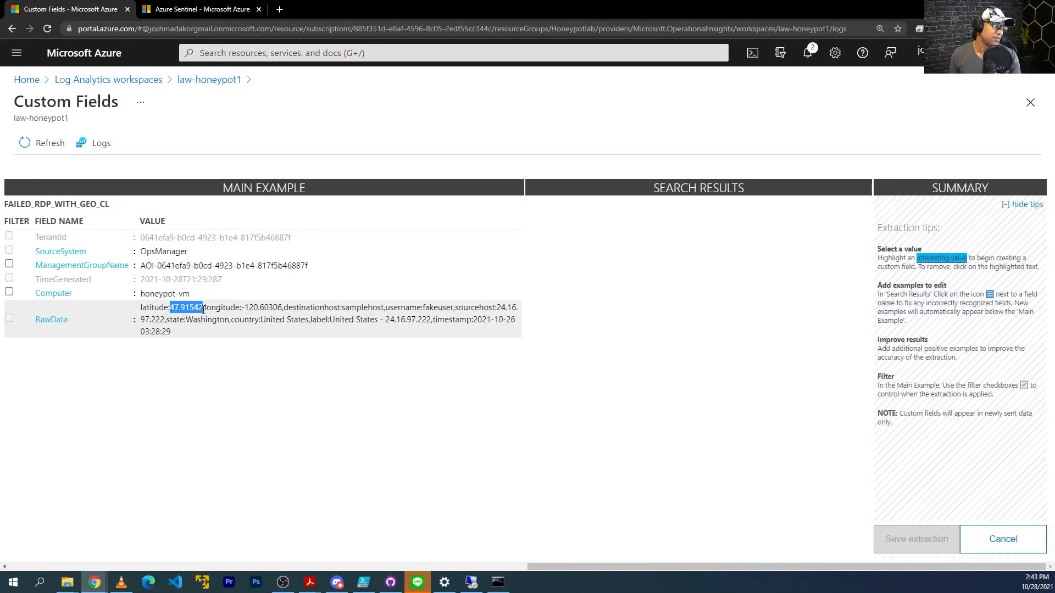
{"action": "left_click_drag", "start_coordinate": [204, 309], "coordinate": [203, 309]}
{"action": "left_click", "coordinate": [218, 354]}
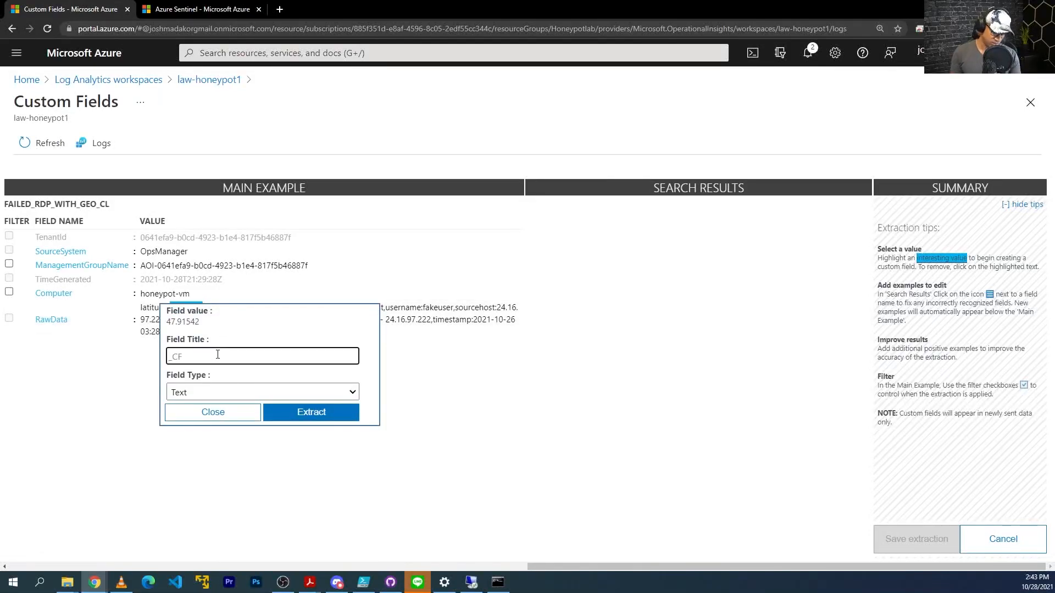
{"action": "type", "text": "latit"}
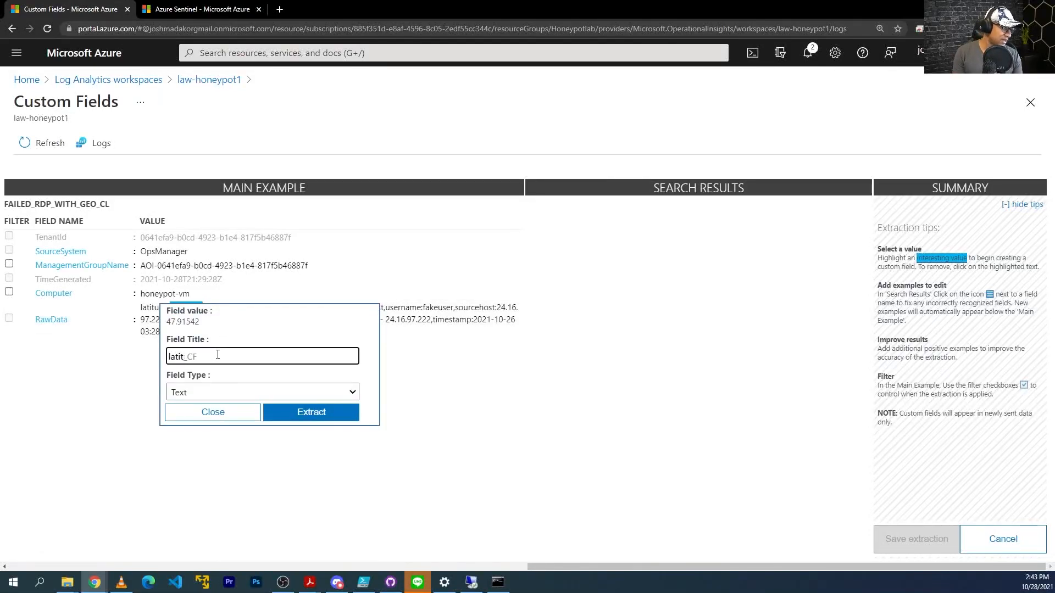
{"action": "type", "text": "ude"}
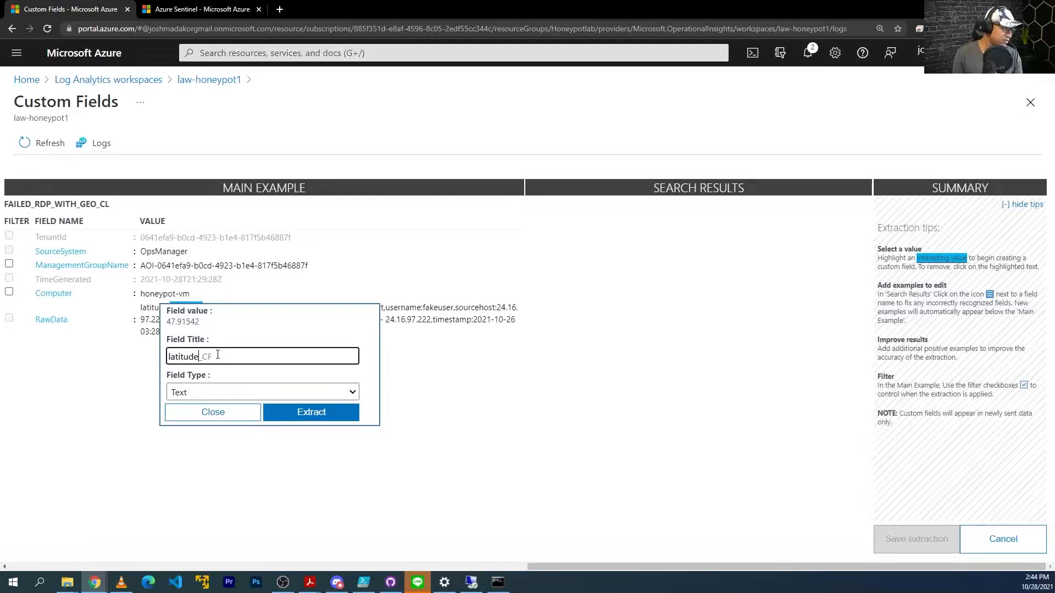
{"action": "left_click", "coordinate": [227, 391]}
{"action": "left_click", "coordinate": [208, 420]}
{"action": "left_click", "coordinate": [318, 420]}
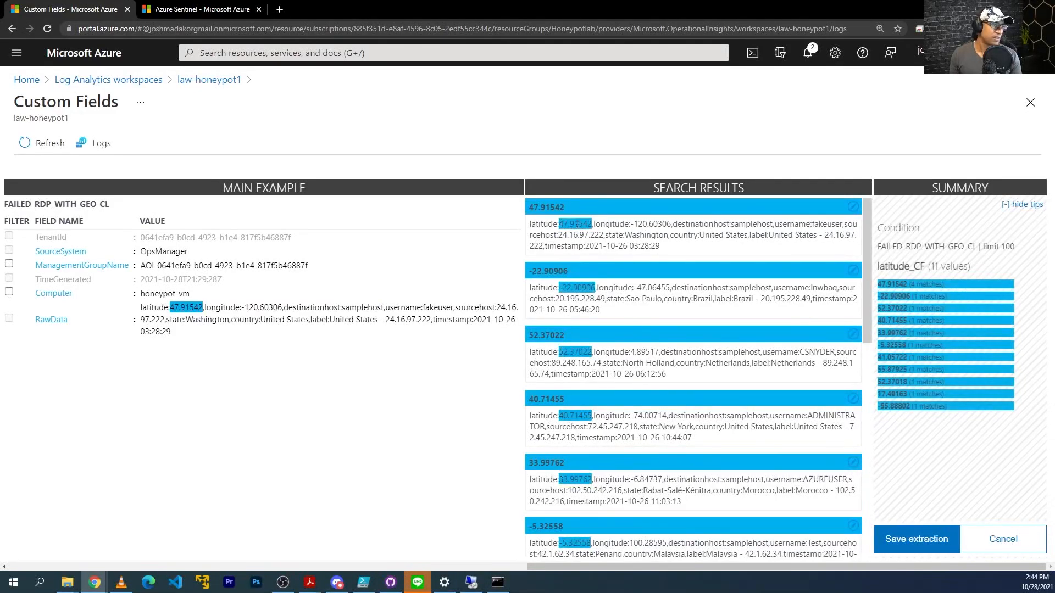
Review the latitude matches and save the latitude_CF extraction.
{"action": "scroll", "coordinate": [581, 252], "scroll_direction": "down", "scroll_amount": 2}
{"action": "scroll", "coordinate": [581, 252], "scroll_direction": "down", "scroll_amount": 8}
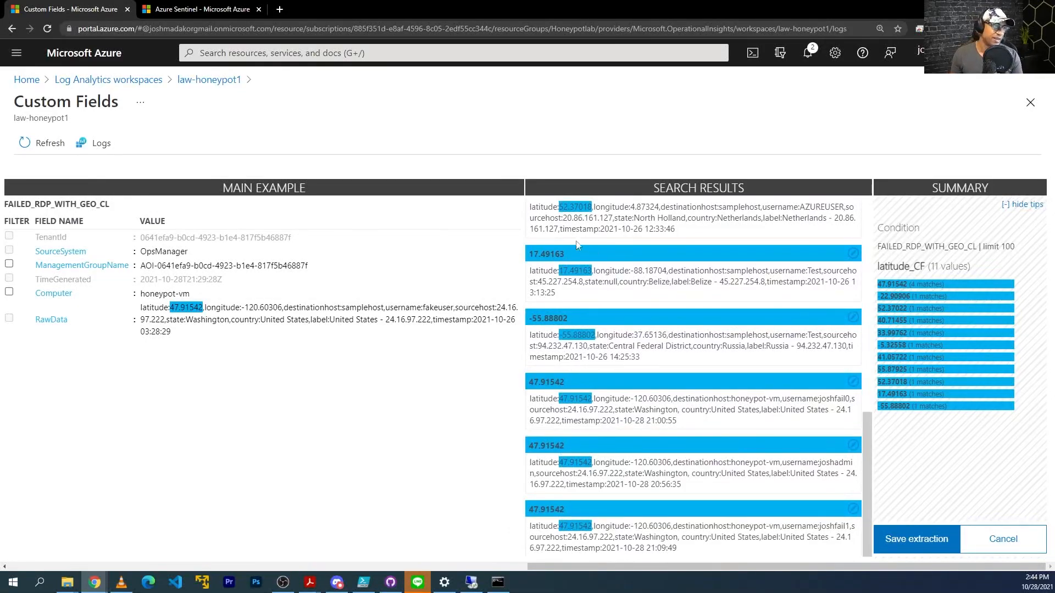
{"action": "scroll", "coordinate": [582, 336], "scroll_direction": "up", "scroll_amount": 10}
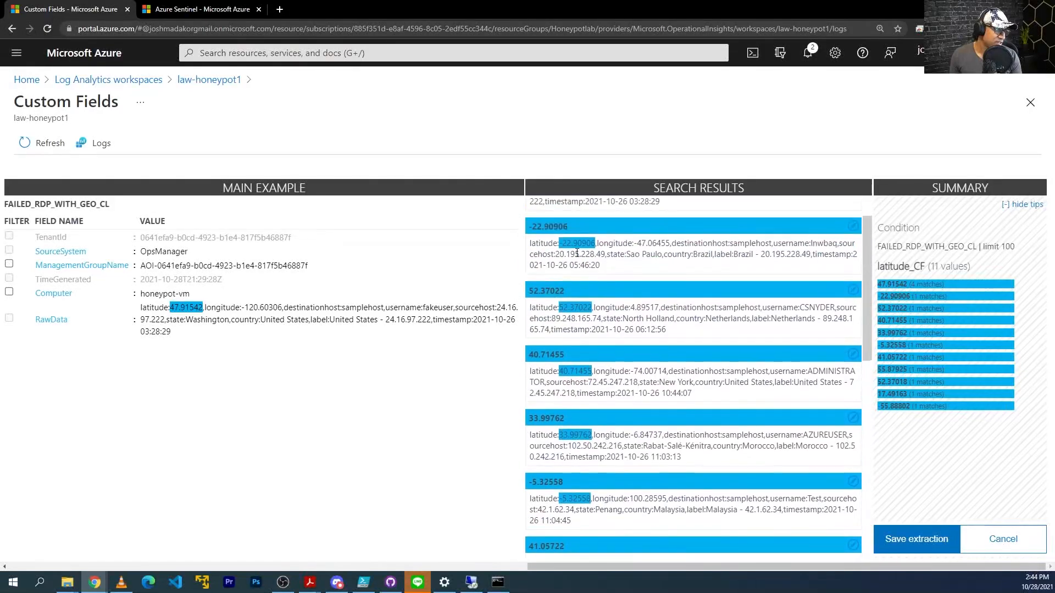
{"action": "scroll", "coordinate": [585, 330], "scroll_direction": "down", "scroll_amount": 3}
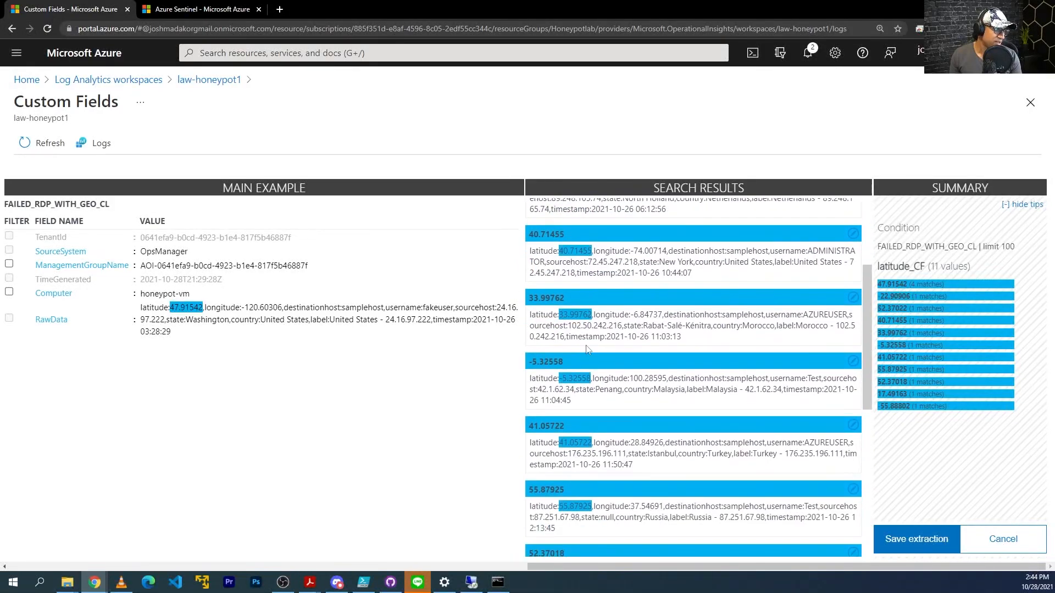
{"action": "scroll", "coordinate": [778, 419], "scroll_direction": "down", "scroll_amount": 3}
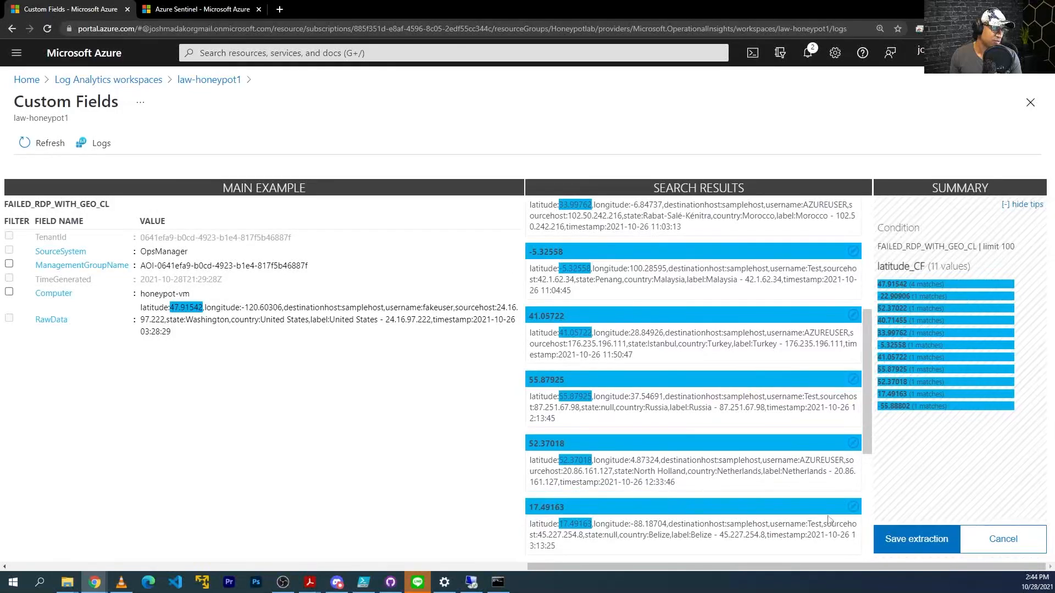
{"action": "scroll", "coordinate": [748, 439], "scroll_direction": "down", "scroll_amount": 2}
{"action": "scroll", "coordinate": [775, 470], "scroll_direction": "down", "scroll_amount": 2}
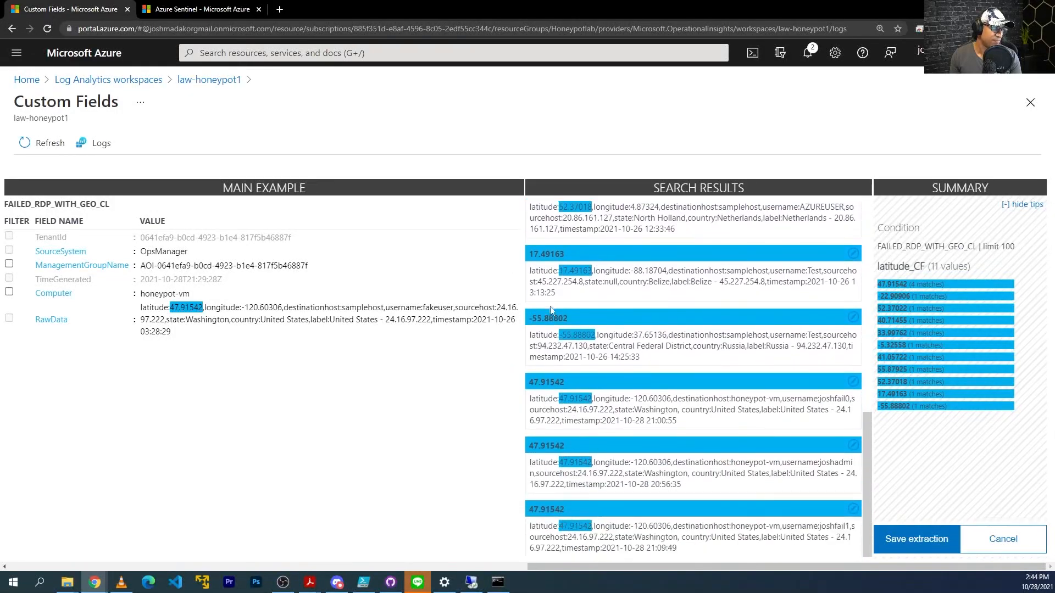
{"action": "left_click", "coordinate": [929, 537]}
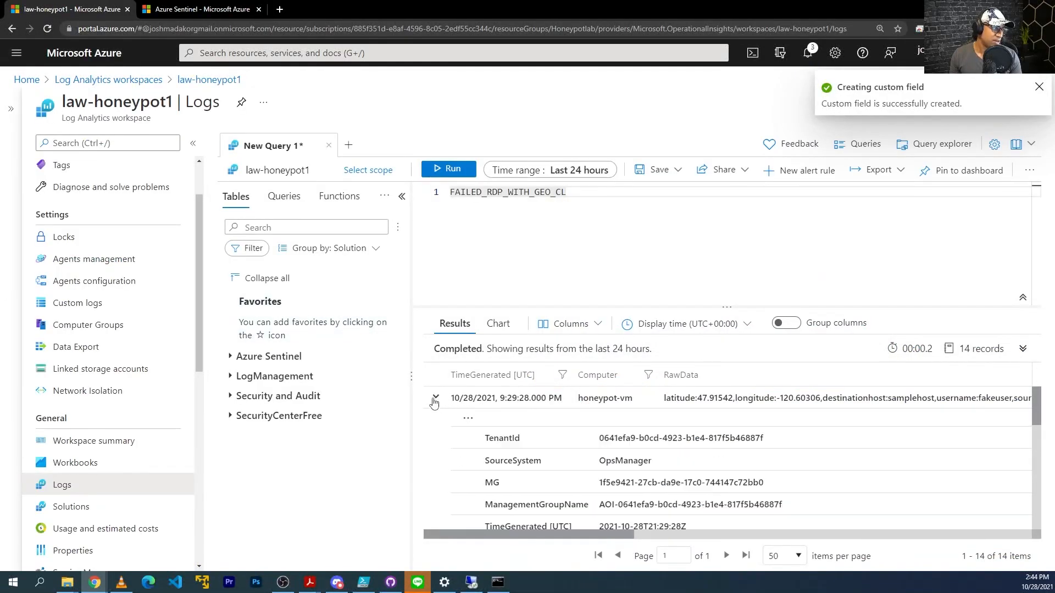
Extract -120.60306 from the first record as a Numeric field titled longitude.
{"action": "left_click", "coordinate": [469, 421]}
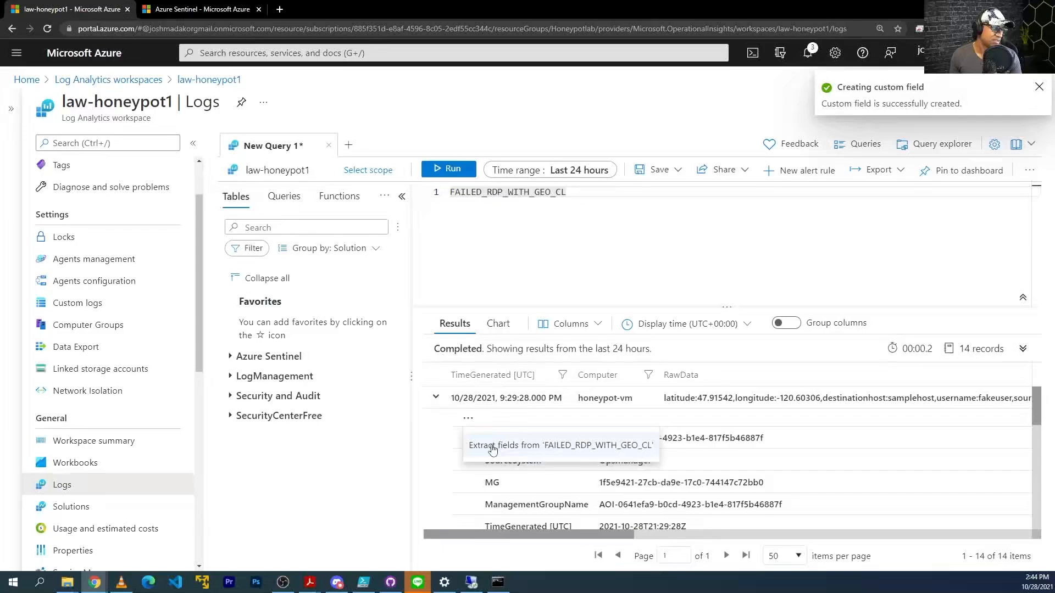
{"action": "left_click", "coordinate": [493, 449]}
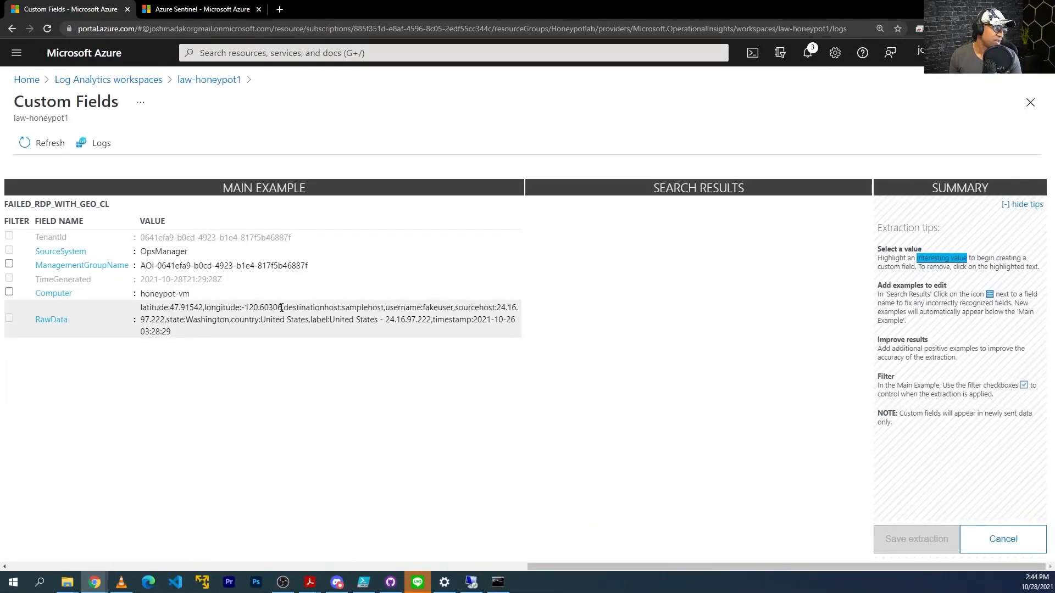
{"action": "left_click_drag", "start_coordinate": [281, 308], "coordinate": [244, 308]}
{"action": "left_click_drag", "start_coordinate": [243, 307], "coordinate": [243, 307]}
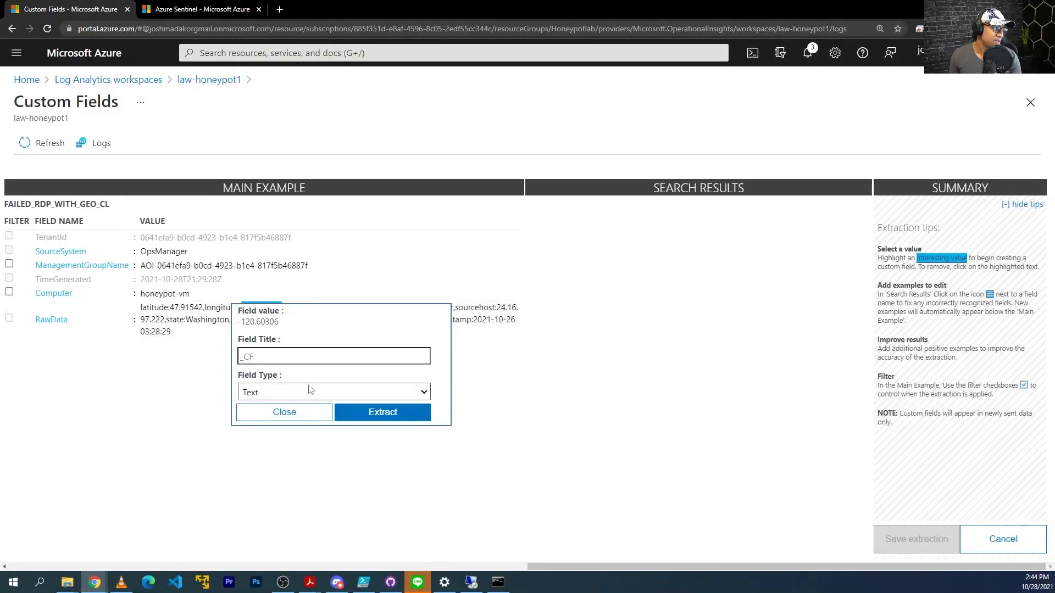
{"action": "left_click", "coordinate": [306, 354]}
{"action": "type", "text": "longitude"}
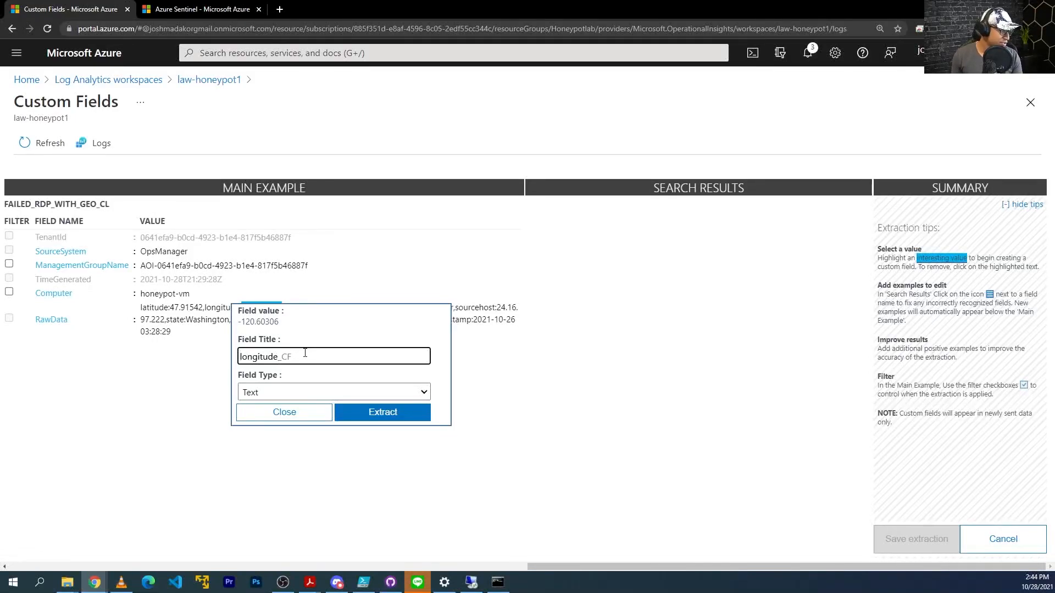
{"action": "left_click", "coordinate": [329, 392]}
{"action": "left_click", "coordinate": [334, 416]}
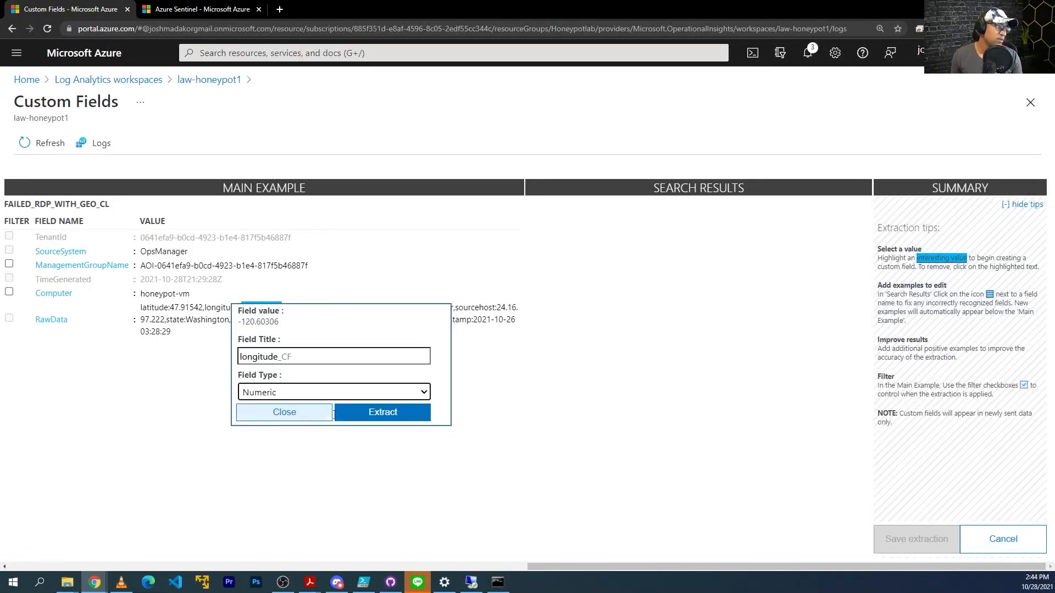
{"action": "left_click", "coordinate": [380, 420]}
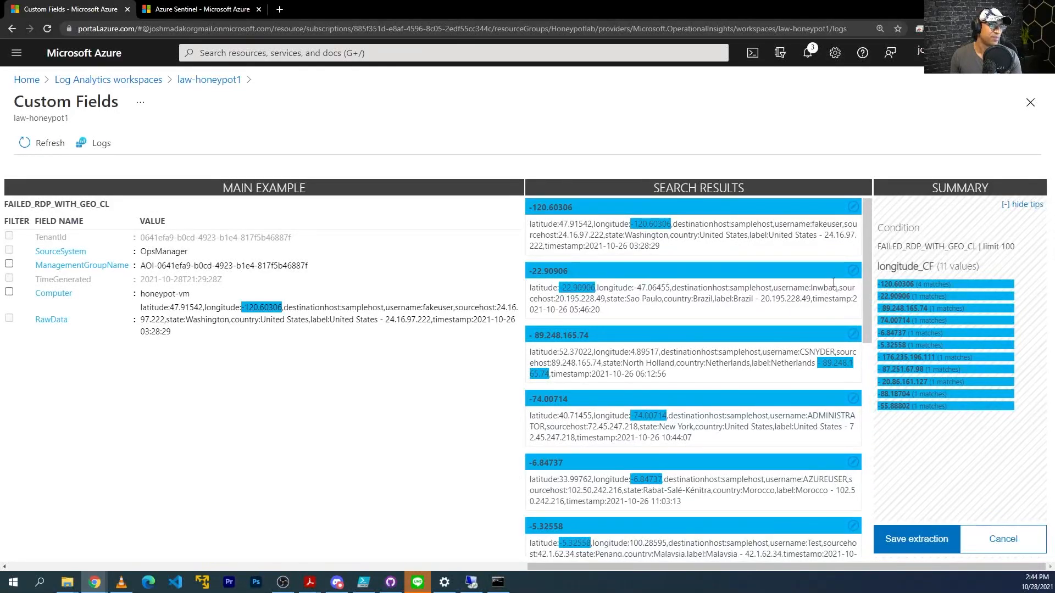
Fix the wrong -22.90906 match by teaching -47.06455 from the Brazil record.
{"action": "left_click", "coordinate": [853, 270]}
{"action": "left_click", "coordinate": [903, 273]}
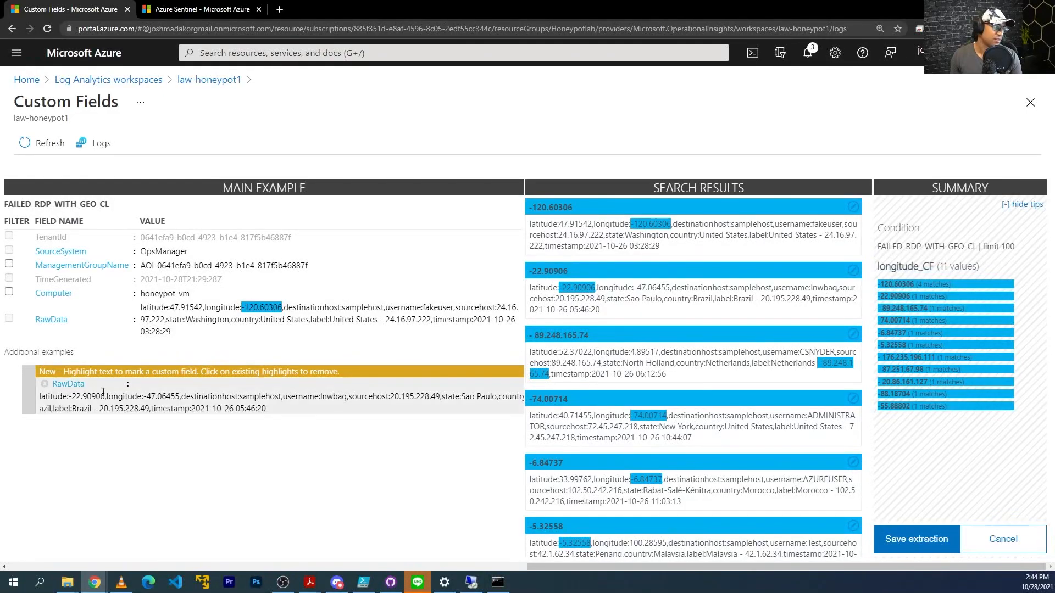
{"action": "left_click_drag", "start_coordinate": [179, 396], "coordinate": [145, 394]}
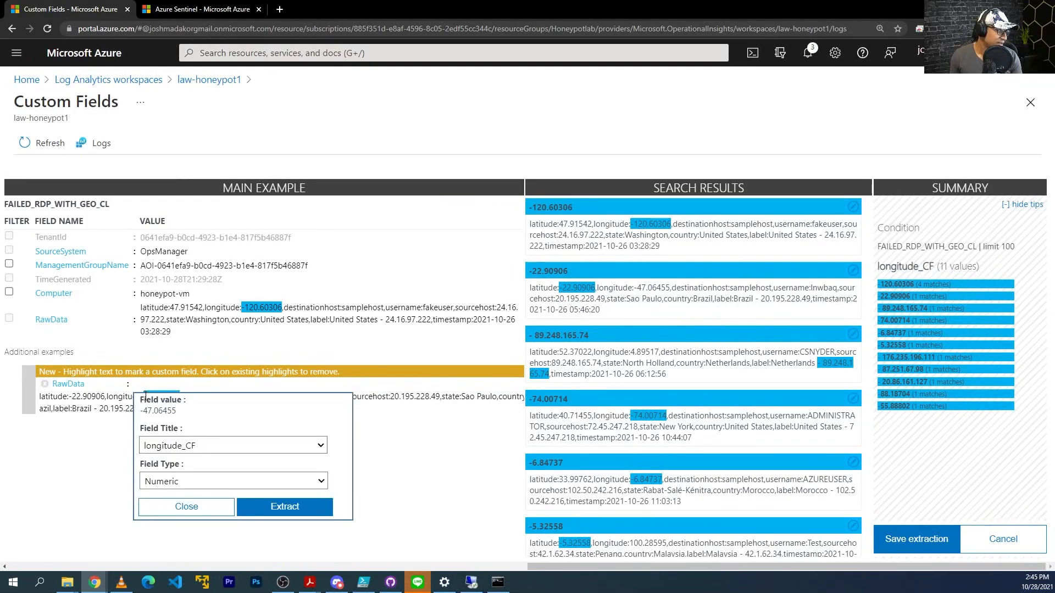
{"action": "left_click", "coordinate": [293, 507]}
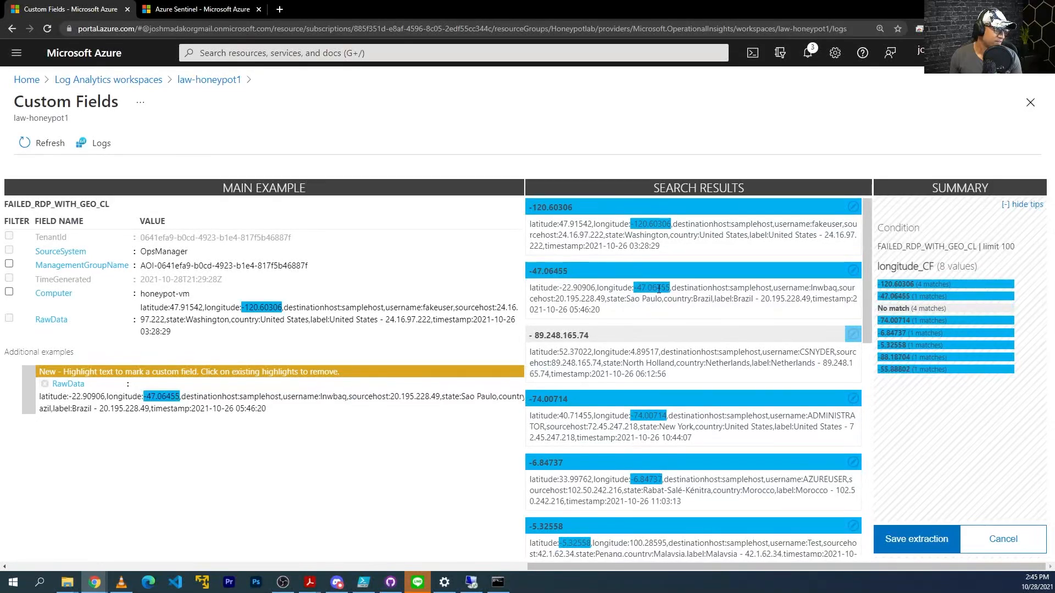
{"action": "scroll", "coordinate": [577, 349], "scroll_direction": "down", "scroll_amount": 1}
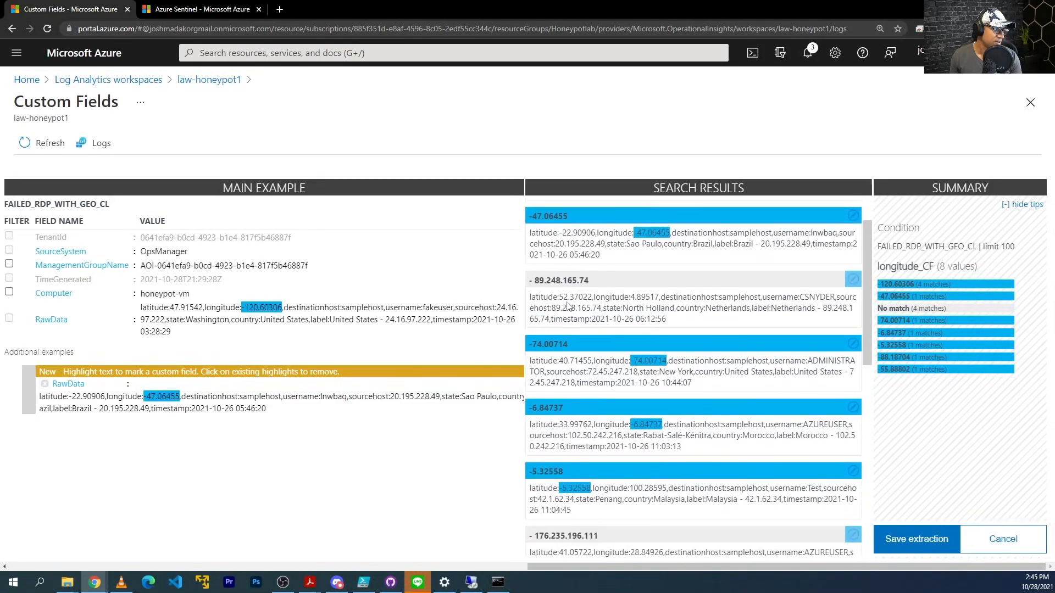
{"action": "scroll", "coordinate": [569, 306], "scroll_direction": "up", "scroll_amount": 1}
Fix the Netherlands mismatch by teaching 4.89517 as its longitude.
{"action": "left_click", "coordinate": [852, 335]}
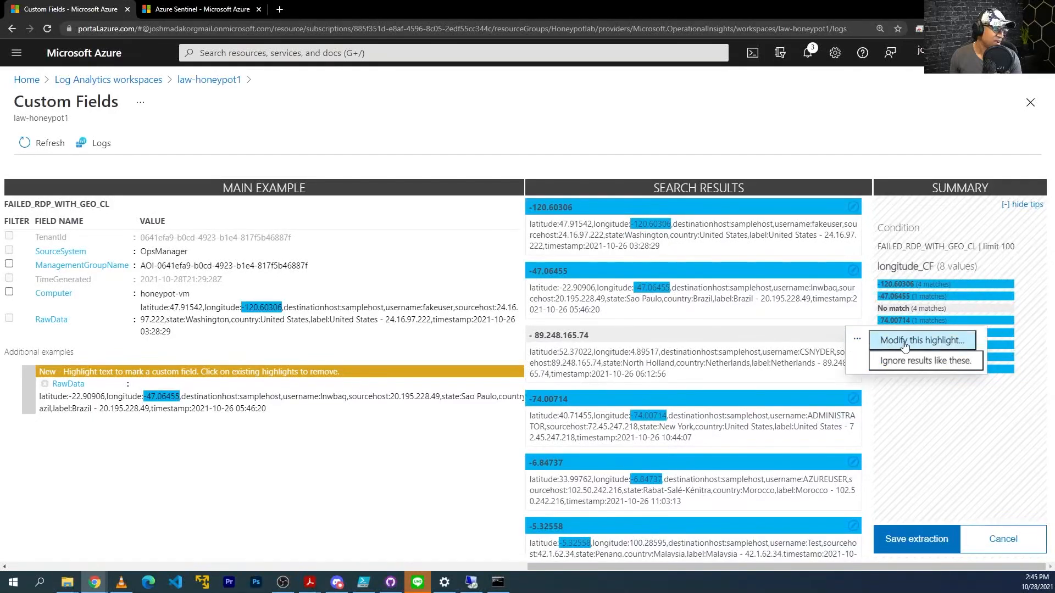
{"action": "left_click", "coordinate": [888, 341]}
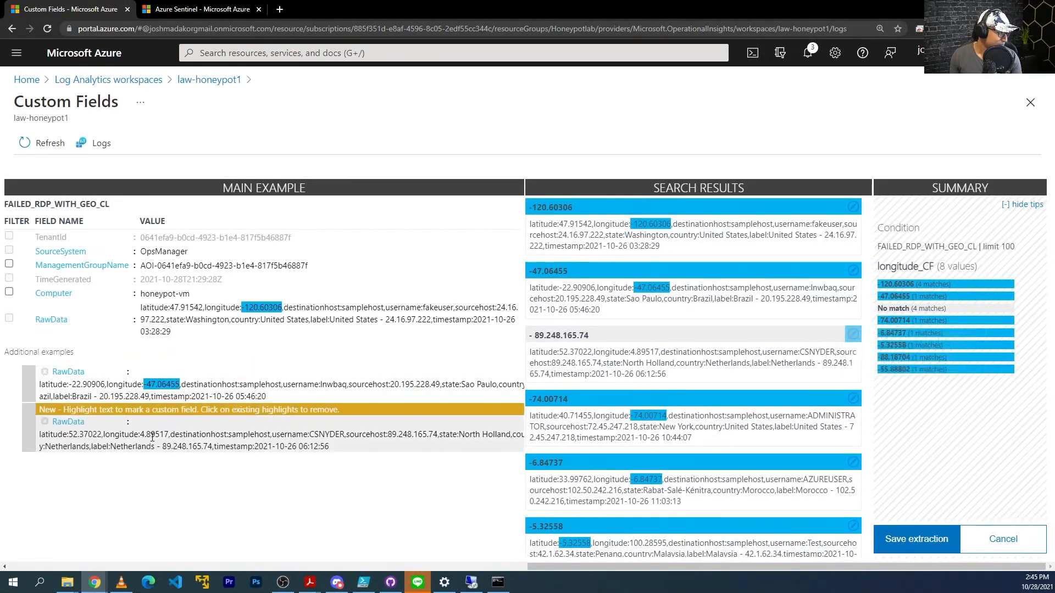
{"action": "left_click_drag", "start_coordinate": [169, 435], "coordinate": [141, 435]}
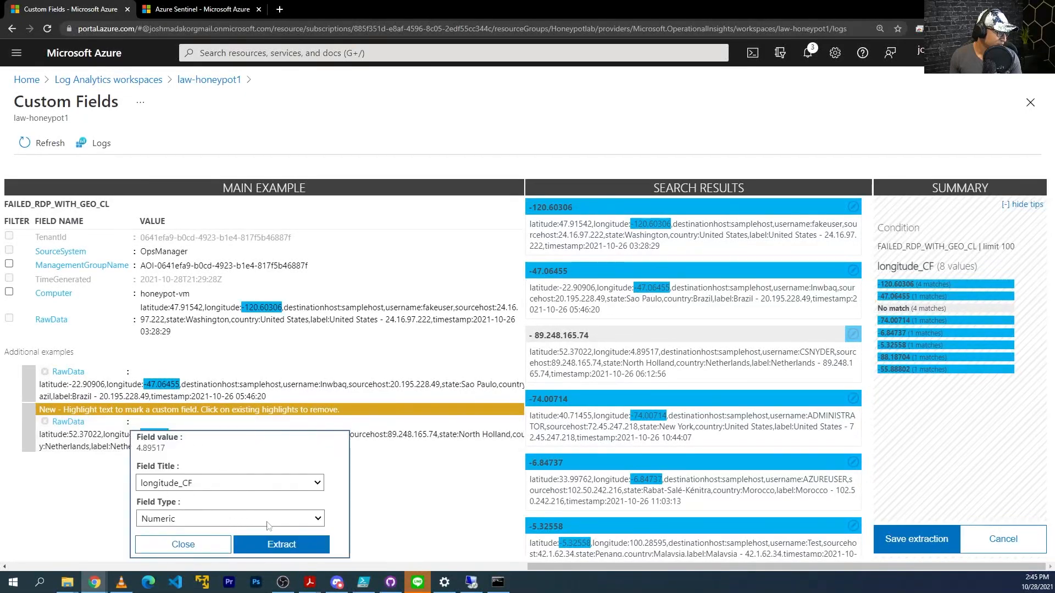
{"action": "left_click", "coordinate": [300, 549]}
{"action": "scroll", "coordinate": [642, 352], "scroll_direction": "down", "scroll_amount": 2}
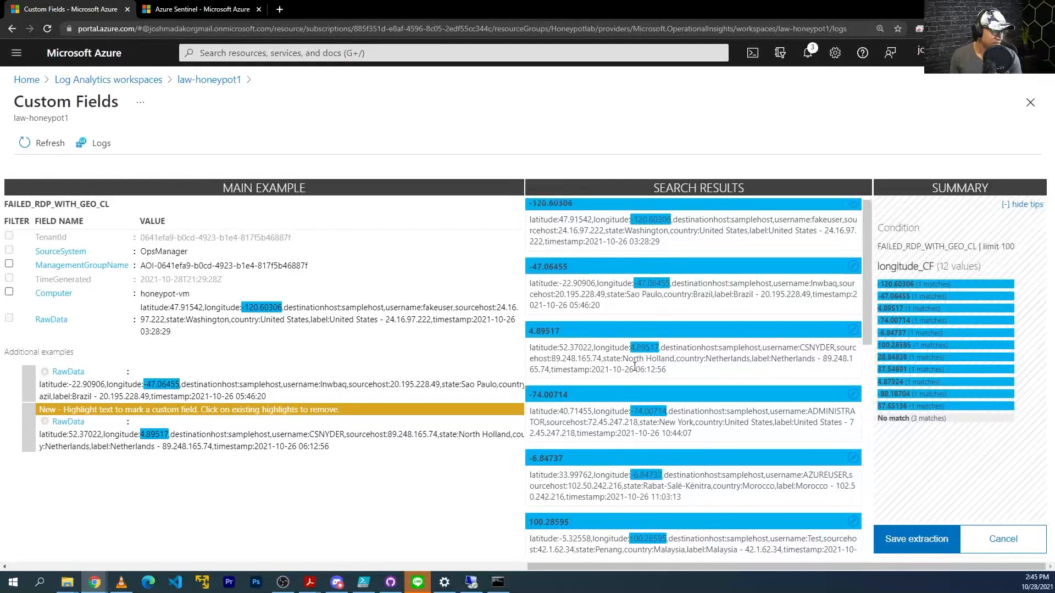
{"action": "scroll", "coordinate": [633, 420], "scroll_direction": "down", "scroll_amount": 5}
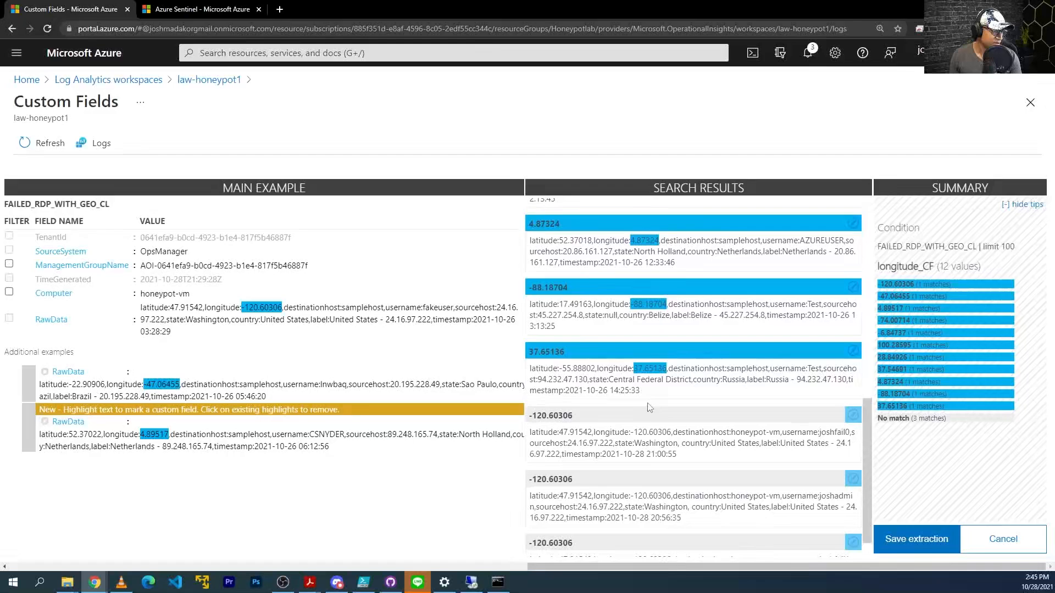
{"action": "scroll", "coordinate": [641, 391], "scroll_direction": "down", "scroll_amount": 2}
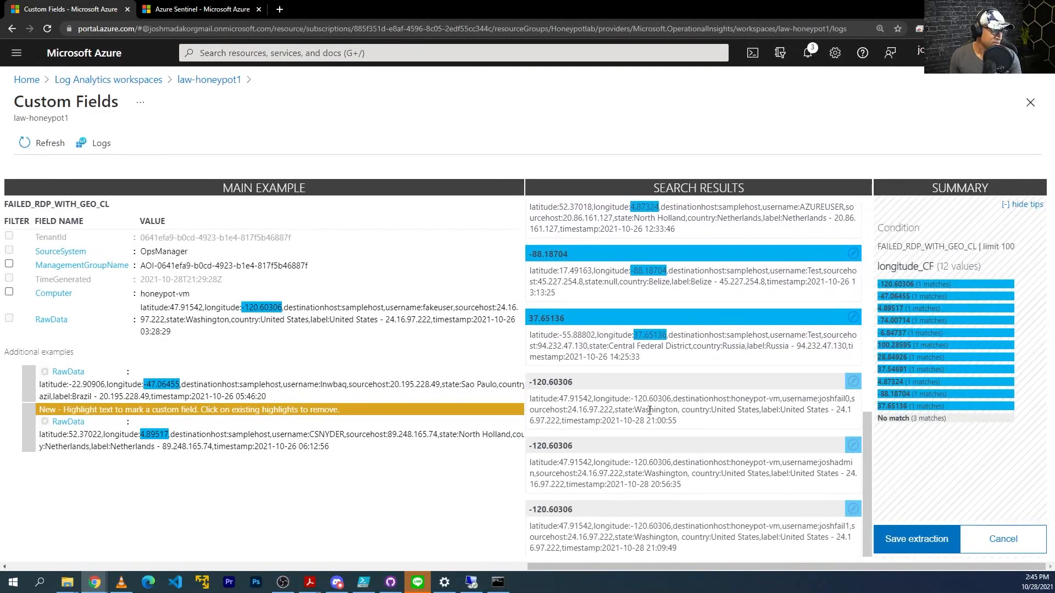
Correct a misread honeypot-vm record by teaching -120.60306, previewing 11 distinct longitudes.
{"action": "left_click", "coordinate": [853, 382]}
{"action": "left_click", "coordinate": [906, 387]}
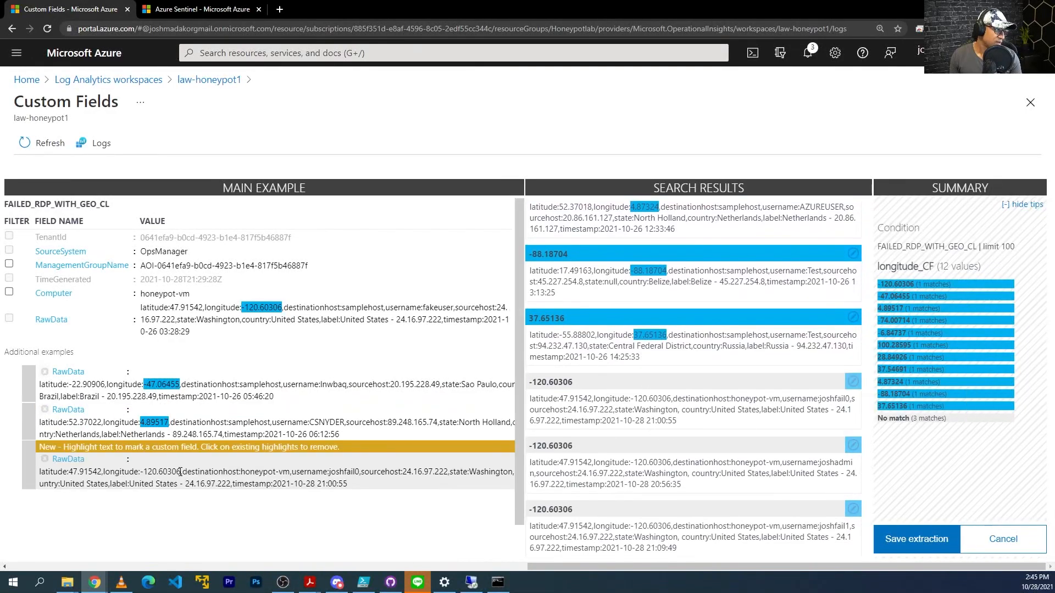
{"action": "left_click_drag", "start_coordinate": [180, 471], "coordinate": [140, 471]}
{"action": "scroll", "coordinate": [299, 550], "scroll_direction": "down", "scroll_amount": 1}
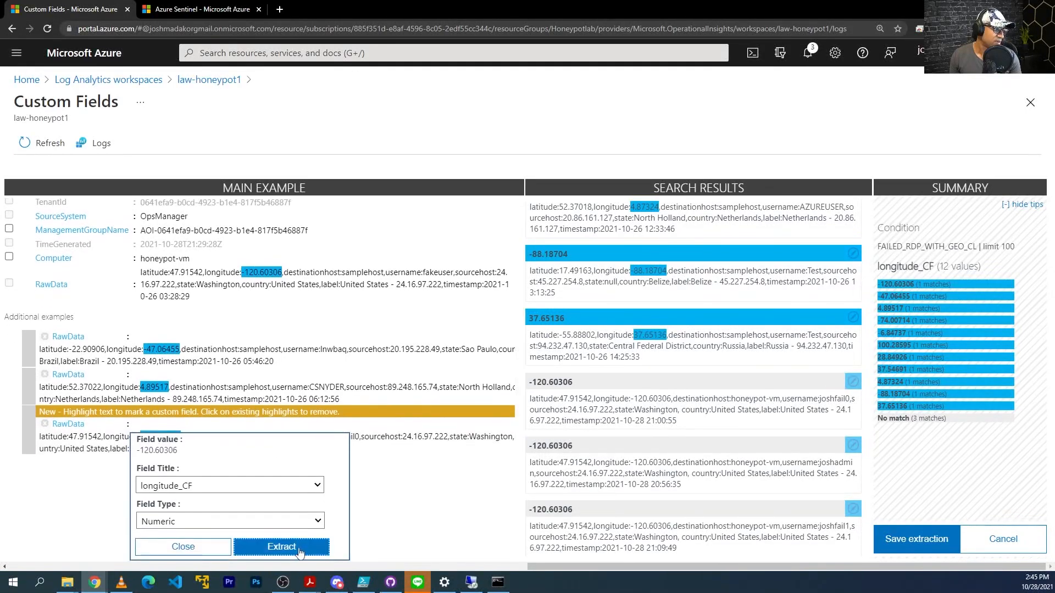
{"action": "left_click", "coordinate": [299, 550]}
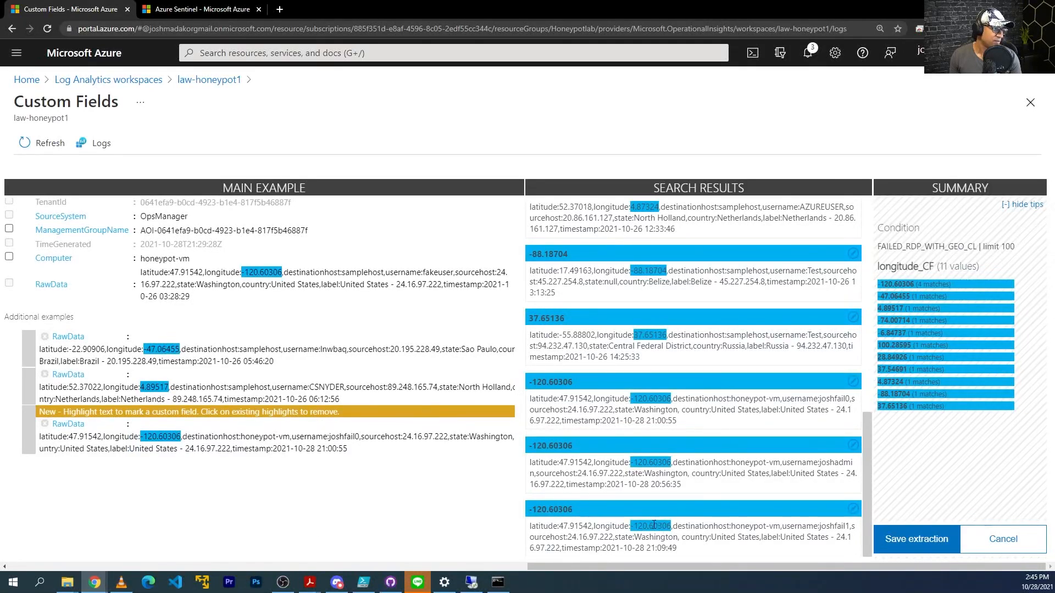
{"action": "scroll", "coordinate": [653, 524], "scroll_direction": "up", "scroll_amount": 10}
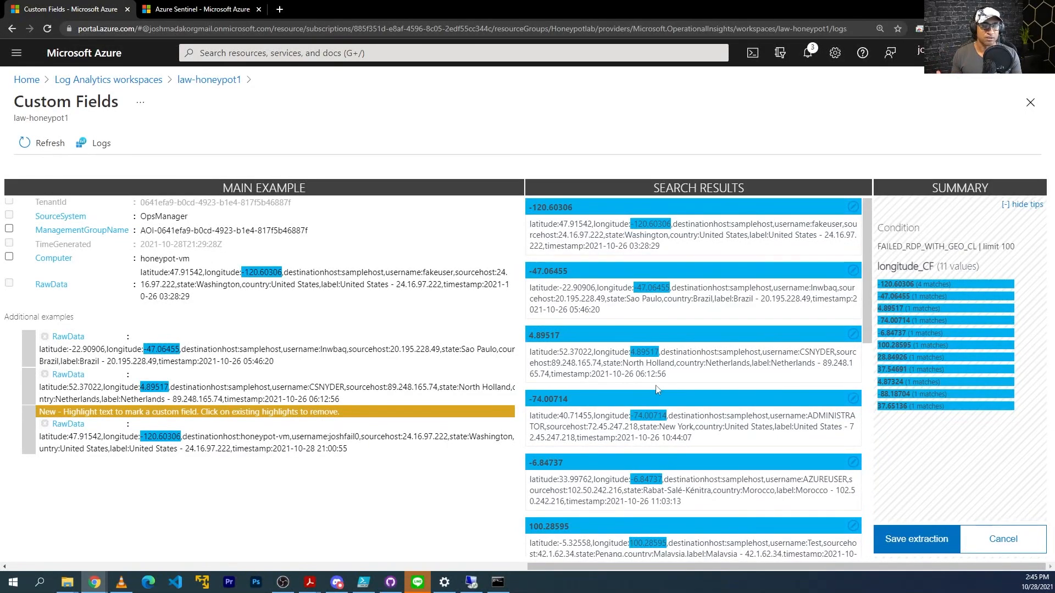
{"action": "scroll", "coordinate": [659, 379], "scroll_direction": "down", "scroll_amount": 6}
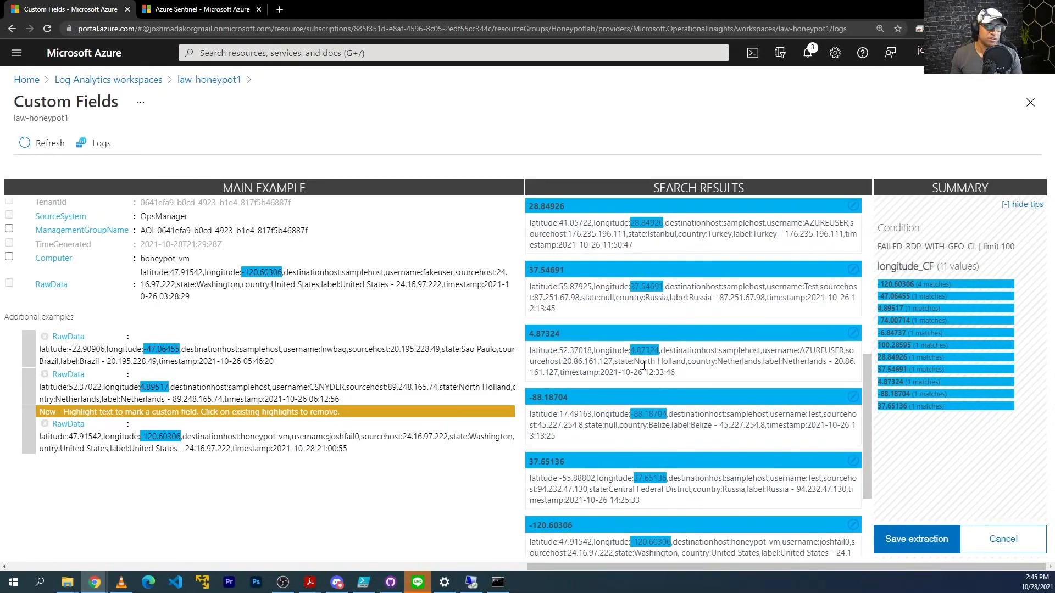
{"action": "scroll", "coordinate": [643, 365], "scroll_direction": "down", "scroll_amount": 3}
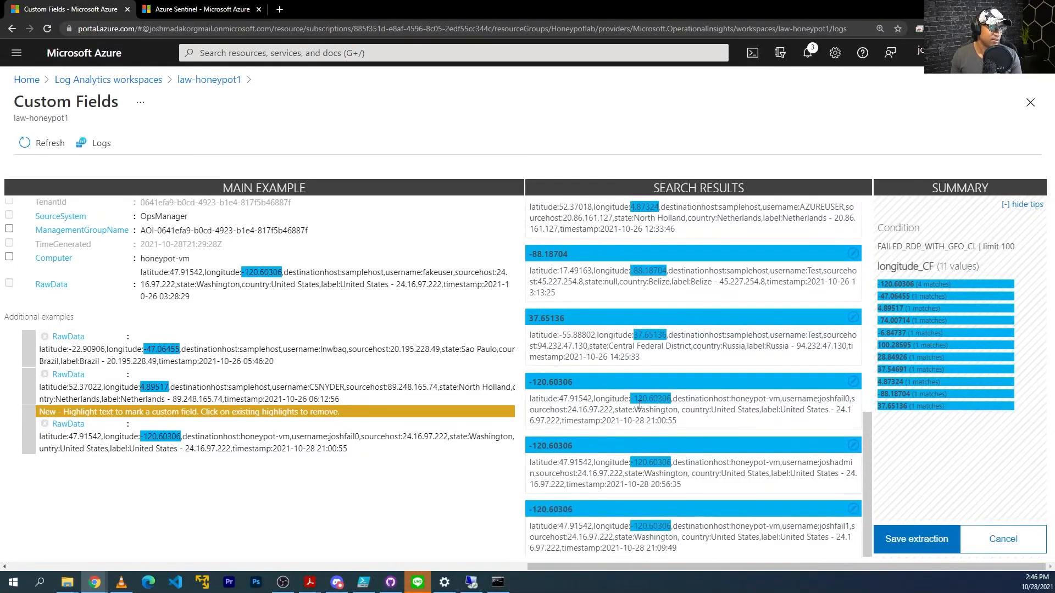
Save the longitude_CF extraction and select the samplehost value in RawData.
{"action": "left_click", "coordinate": [927, 550]}
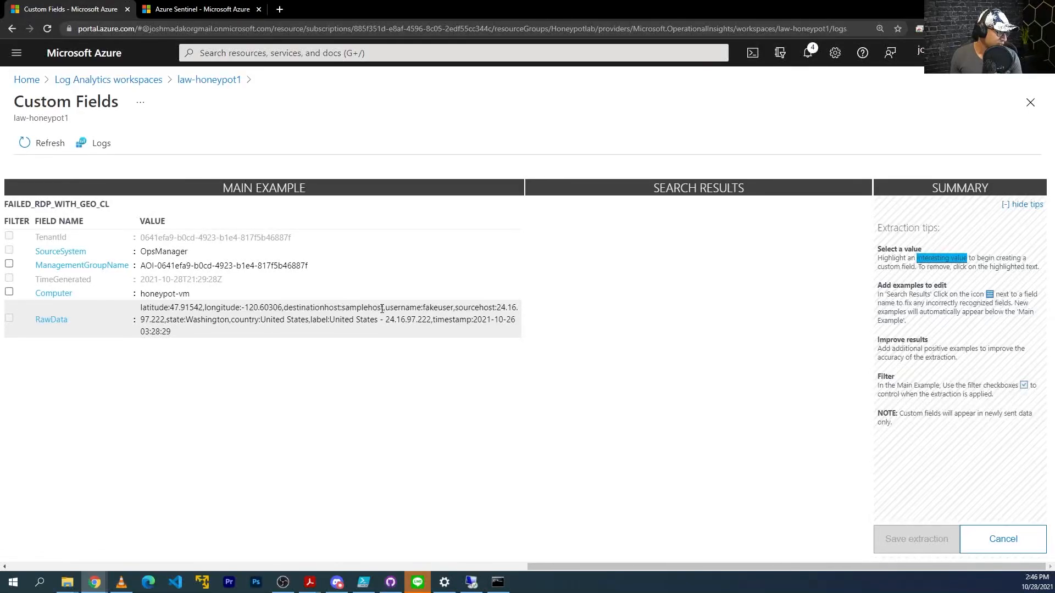
{"action": "left_click_drag", "start_coordinate": [378, 307], "coordinate": [342, 308]}
{"action": "left_click", "coordinate": [425, 413]}
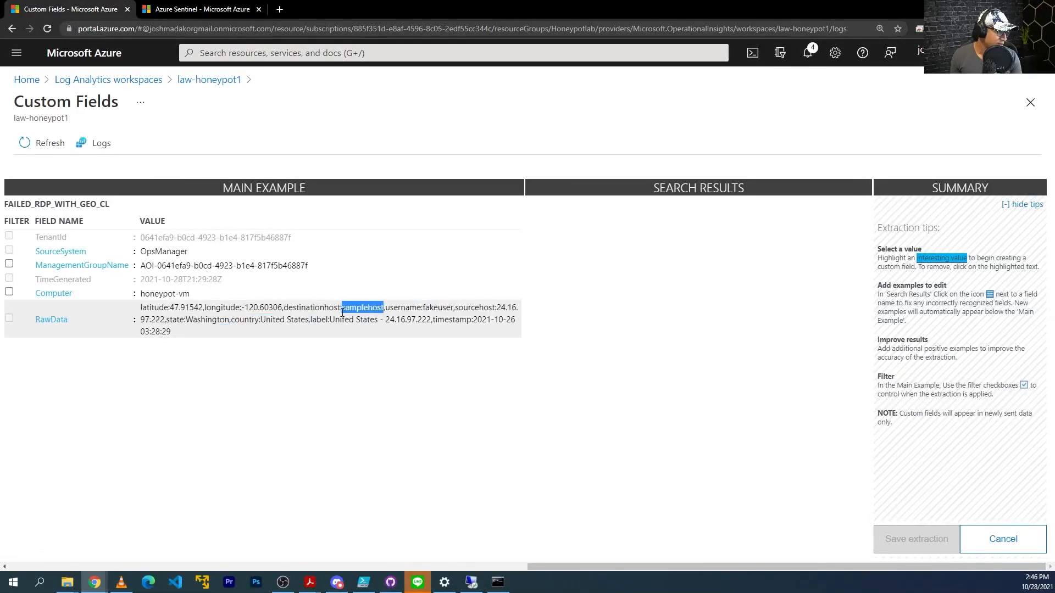
{"action": "left_click", "coordinate": [344, 311]}
Extract samplehost as a field titled destinationhost and save destinationhost_CF.
{"action": "left_click", "coordinate": [410, 357]}
{"action": "type", "text": "destinationhost"}
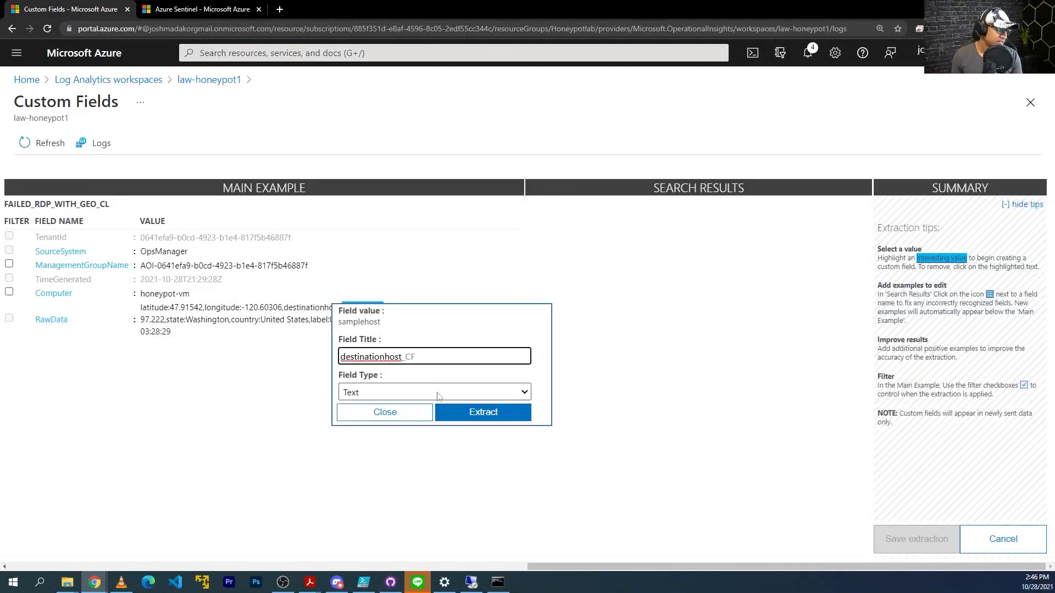
{"action": "left_click", "coordinate": [481, 413]}
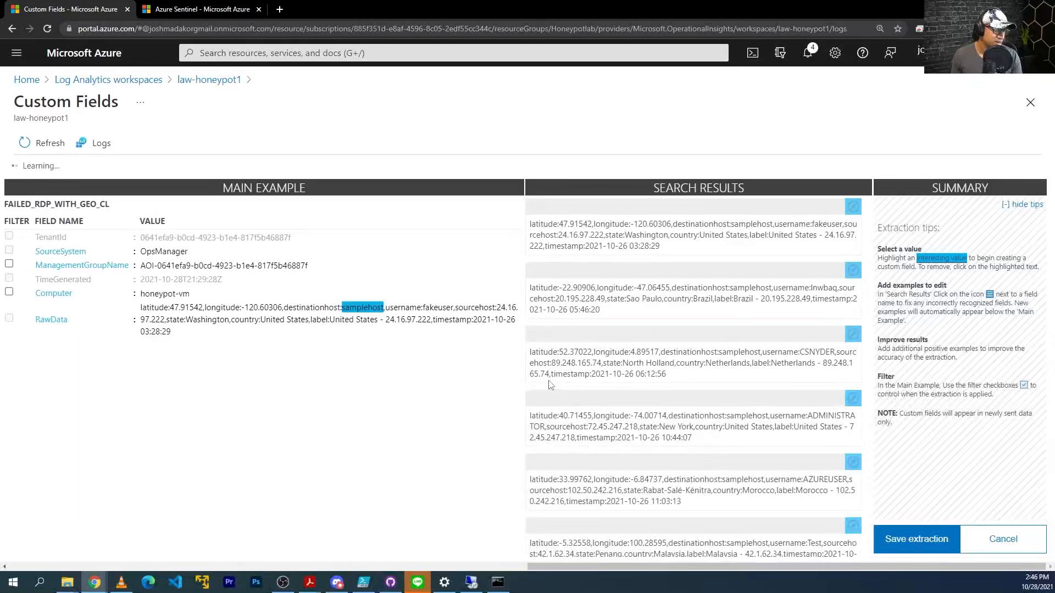
{"action": "scroll", "coordinate": [739, 307], "scroll_direction": "down", "scroll_amount": 2}
{"action": "scroll", "coordinate": [739, 307], "scroll_direction": "down", "scroll_amount": 7}
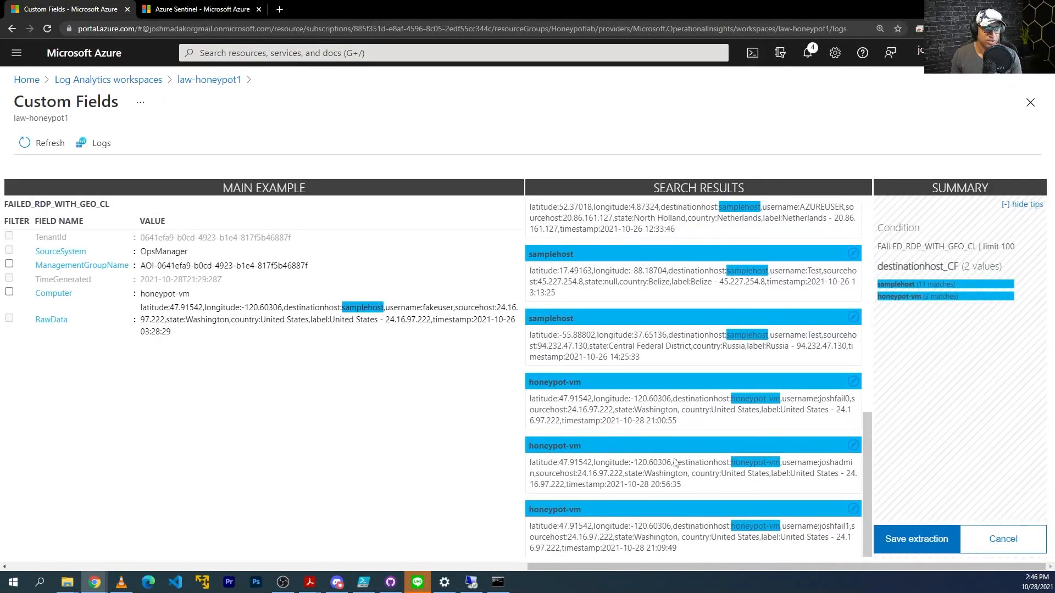
{"action": "left_click", "coordinate": [924, 542]}
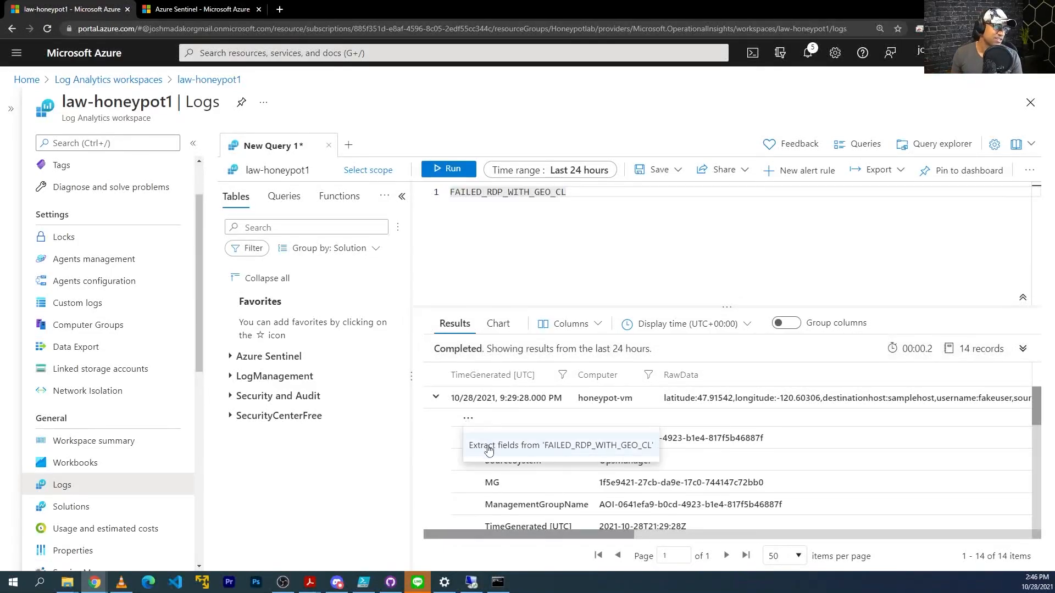
Select the fakeuser value in RawData and extract it as a field titled username.
{"action": "left_click", "coordinate": [483, 445]}
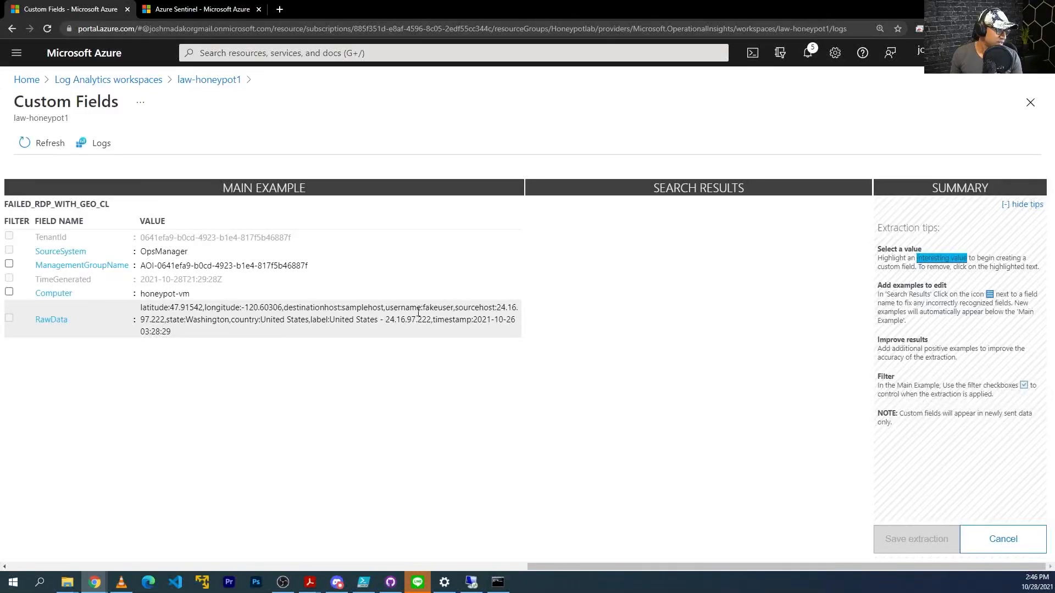
{"action": "left_click_drag", "start_coordinate": [453, 308], "coordinate": [423, 308]}
{"action": "left_click", "coordinate": [498, 416]}
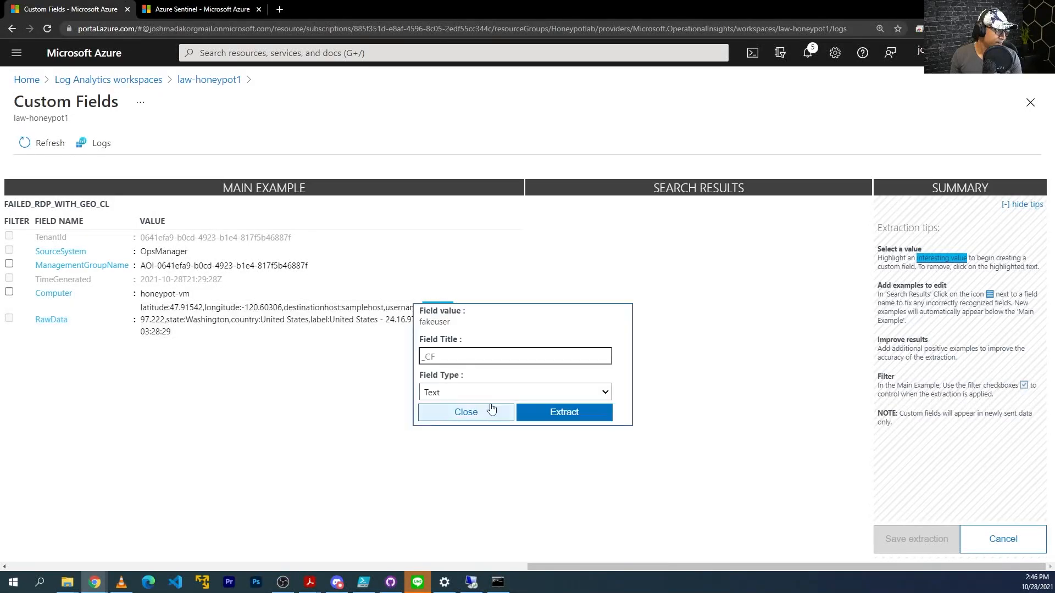
{"action": "left_click", "coordinate": [471, 357]}
{"action": "type", "text": "username"}
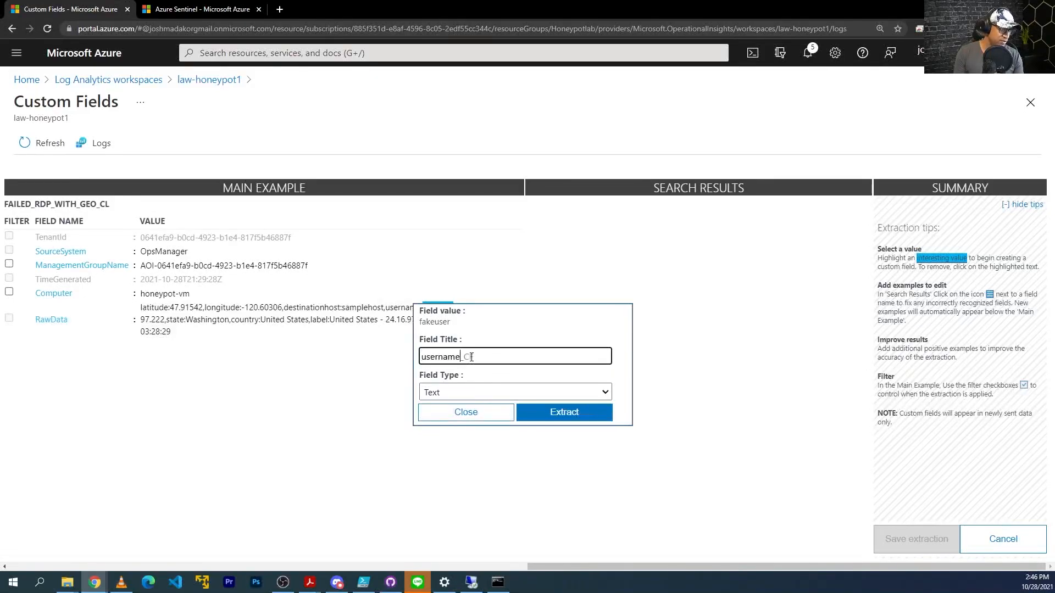
{"action": "left_click", "coordinate": [544, 419]}
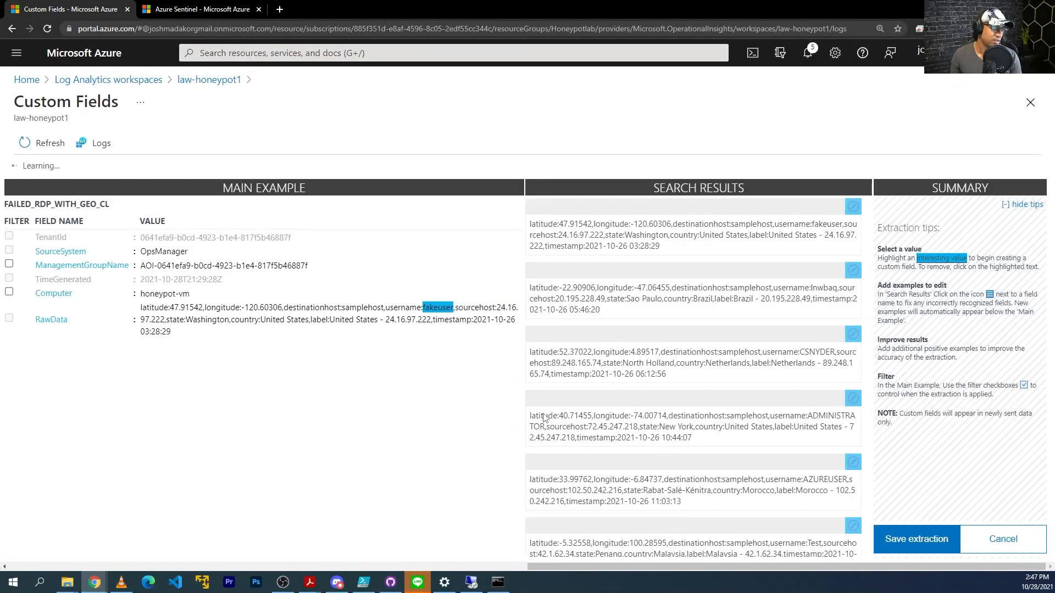
Review the 9 matched usernames and save the username_CF extraction.
{"action": "scroll", "coordinate": [827, 249], "scroll_direction": "down", "scroll_amount": 2}
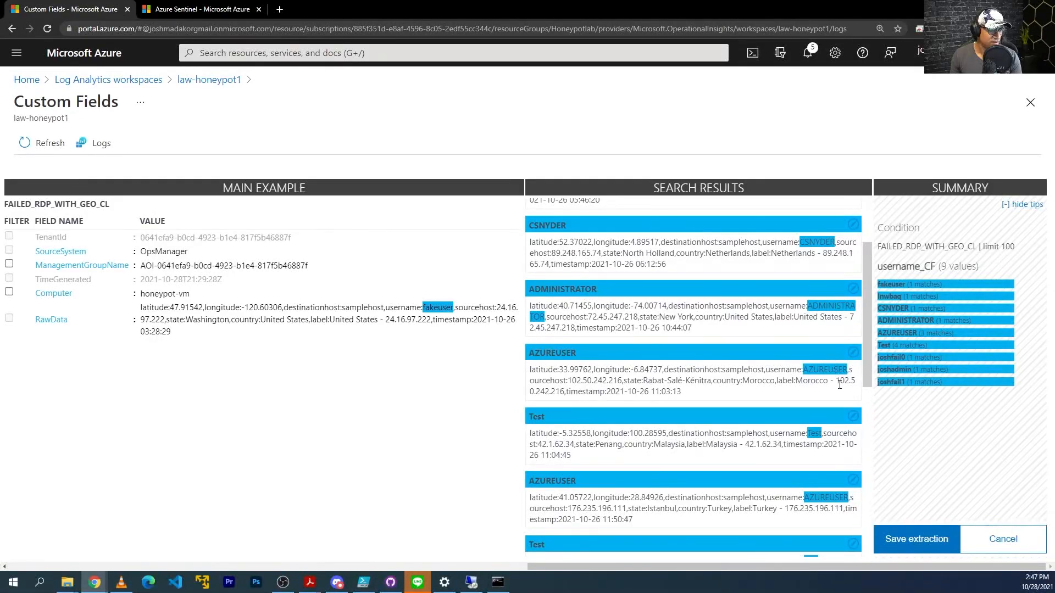
{"action": "scroll", "coordinate": [821, 336], "scroll_direction": "down", "scroll_amount": 3}
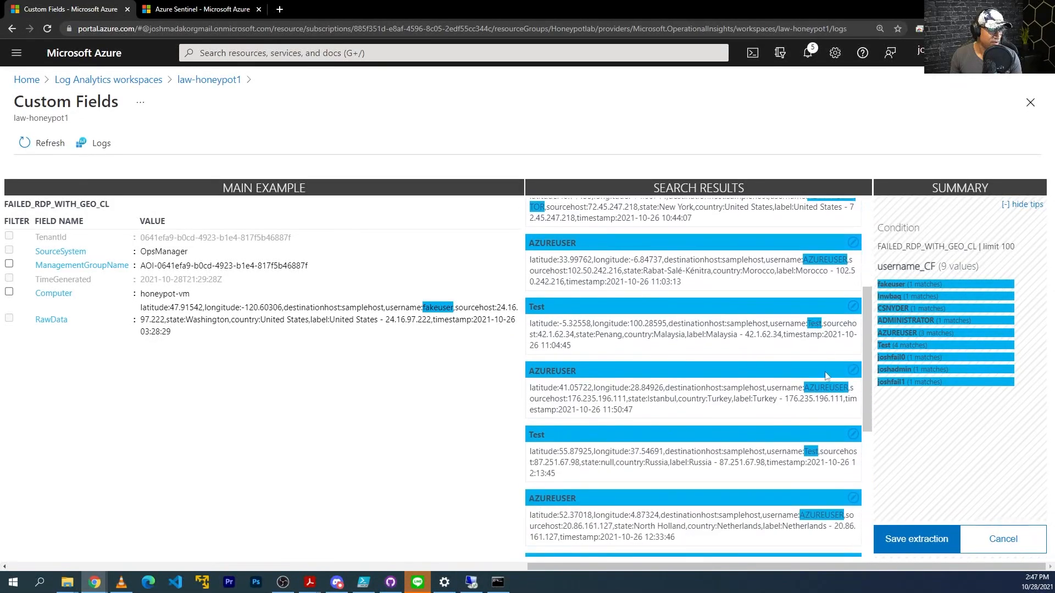
{"action": "scroll", "coordinate": [833, 422], "scroll_direction": "down", "scroll_amount": 6}
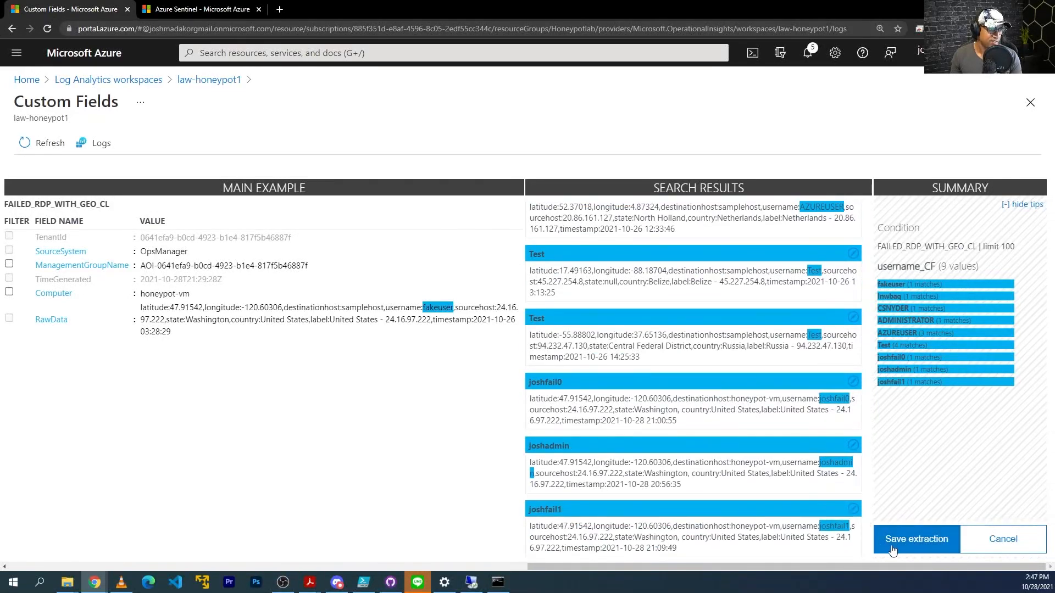
{"action": "left_click", "coordinate": [908, 541]}
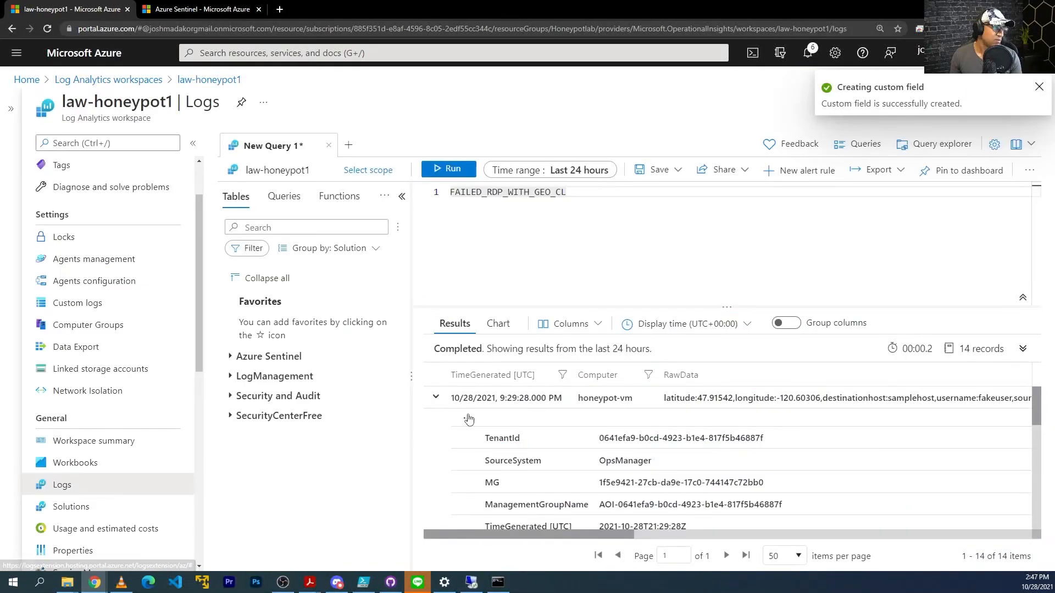
{"action": "right_click", "coordinate": [464, 418]}
{"action": "left_click", "coordinate": [471, 439]}
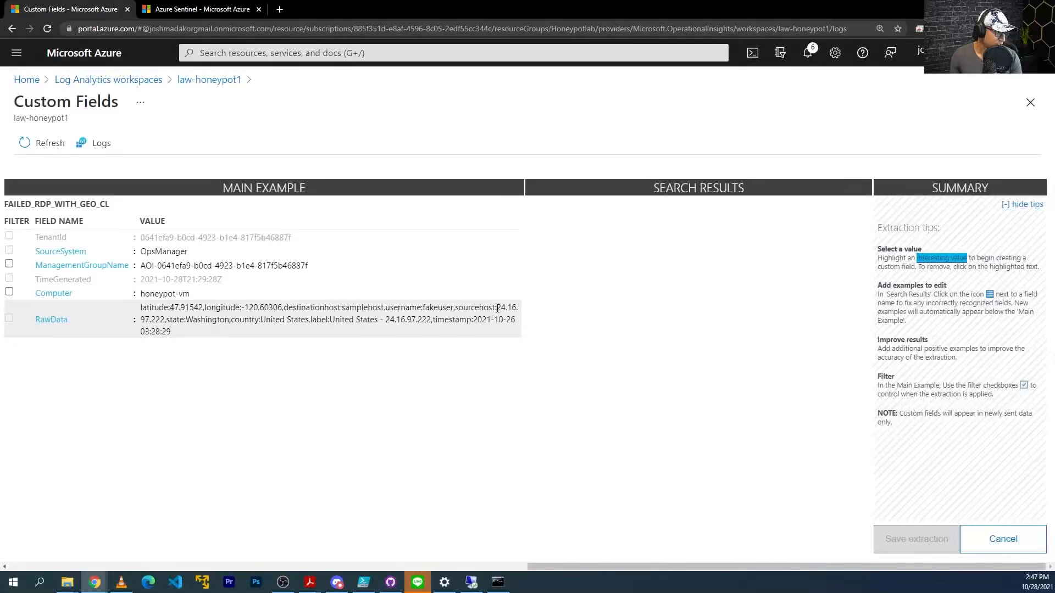
Extract source IP 24.16.97.222 as sourcehost_CF, matching 11 distinct values, and save it.
{"action": "left_click_drag", "start_coordinate": [505, 310], "coordinate": [165, 322]}
{"action": "left_click", "coordinate": [230, 372]}
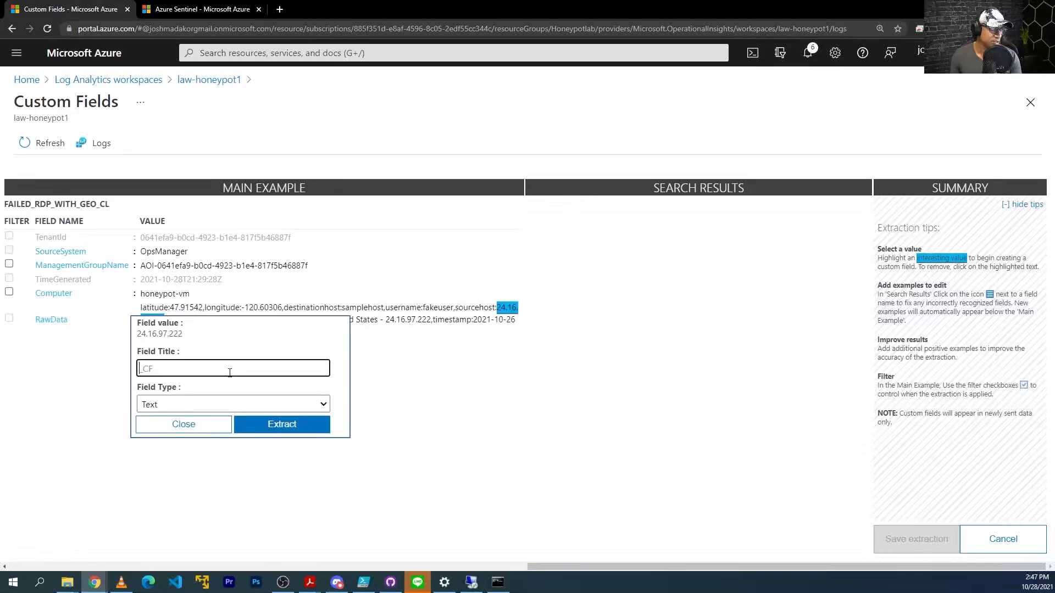
{"action": "type", "text": "sourcehost"}
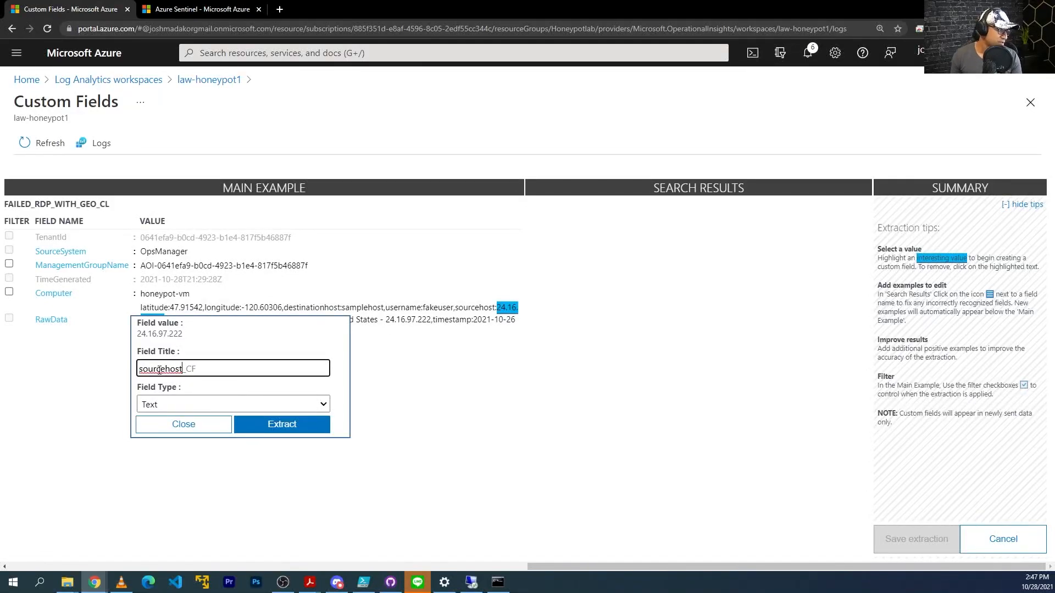
{"action": "left_click", "coordinate": [286, 427]}
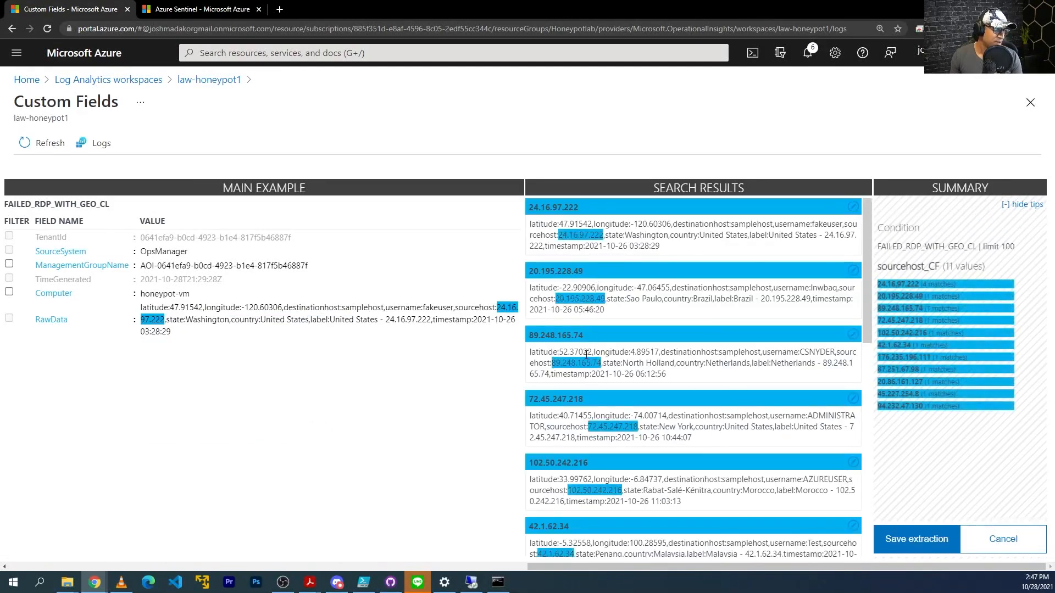
{"action": "scroll", "coordinate": [589, 356], "scroll_direction": "down", "scroll_amount": 3}
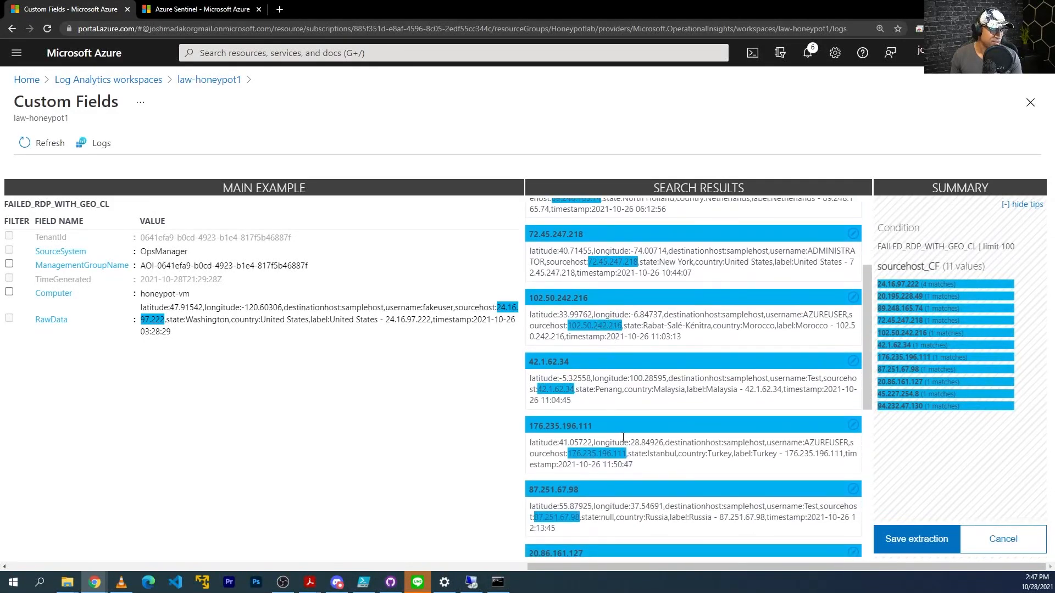
{"action": "scroll", "coordinate": [623, 437], "scroll_direction": "down", "scroll_amount": 4}
{"action": "scroll", "coordinate": [607, 385], "scroll_direction": "down", "scroll_amount": 3}
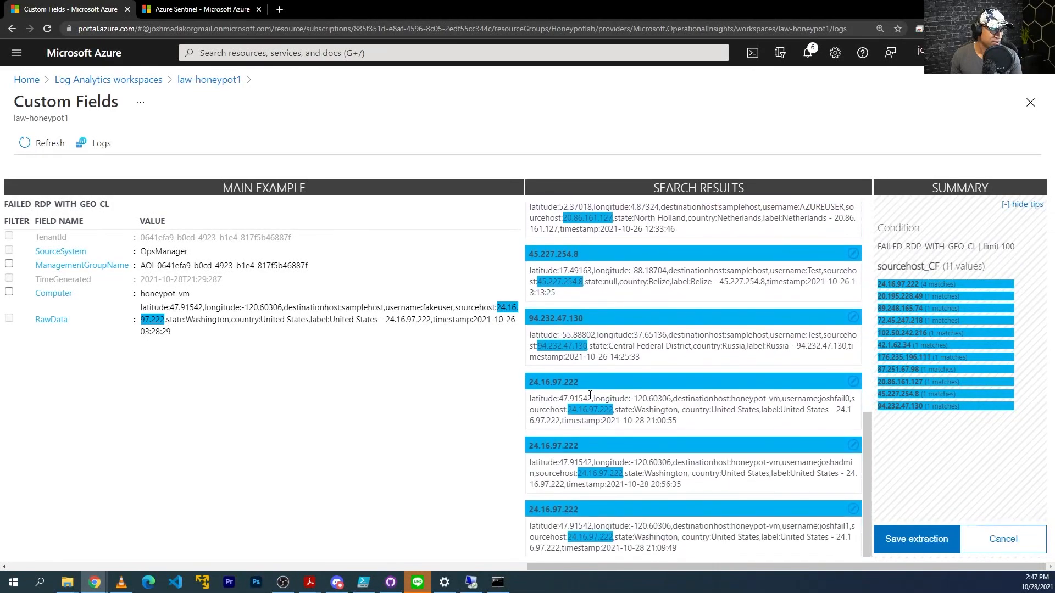
{"action": "left_click", "coordinate": [934, 543]}
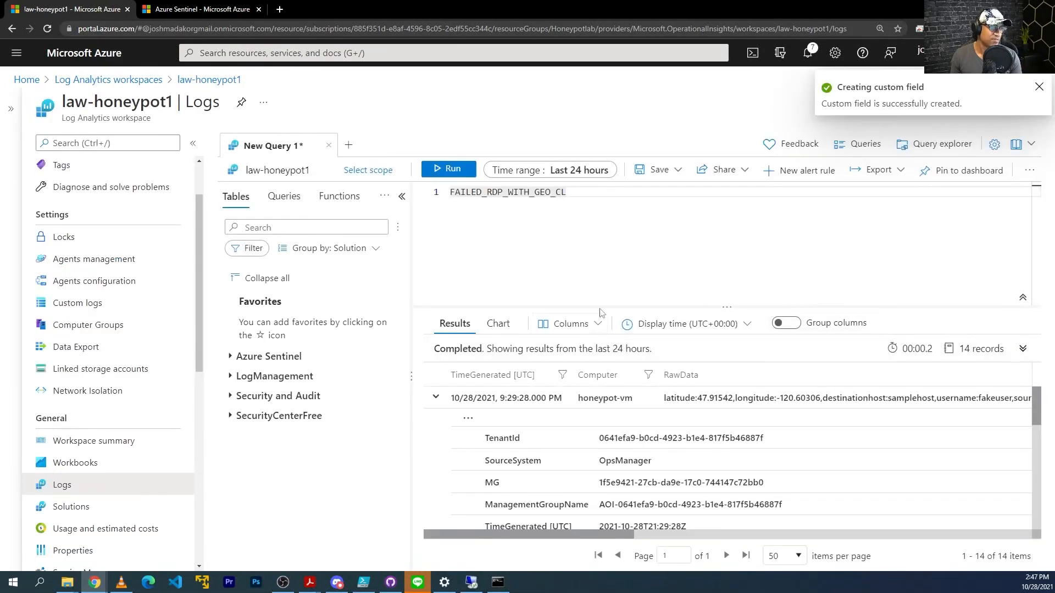
Extract the Washington state value from RawData as a new field named state_CF.
{"action": "left_click", "coordinate": [468, 422]}
{"action": "left_click", "coordinate": [478, 440]}
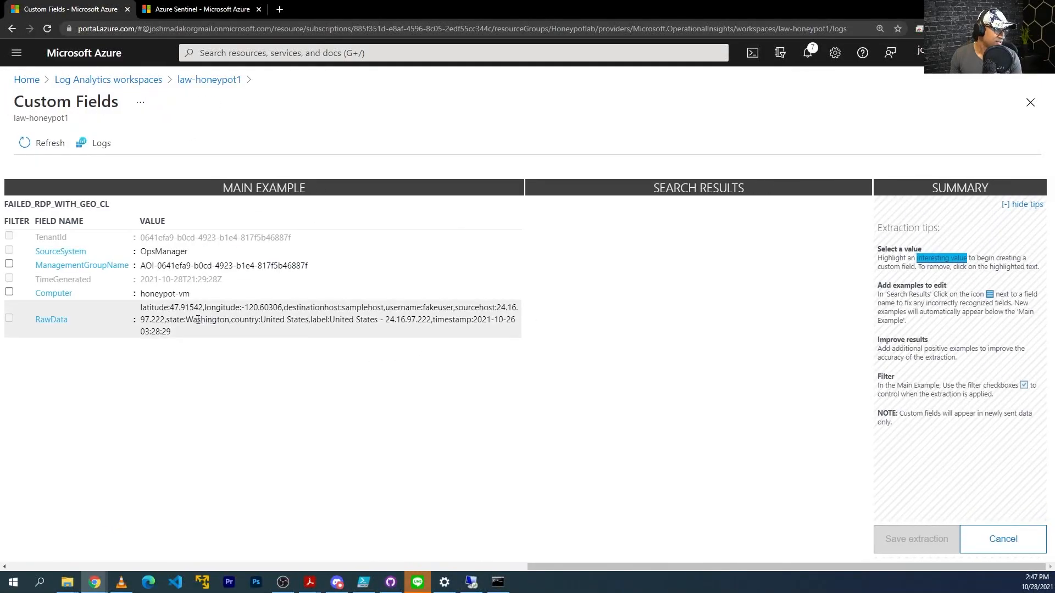
{"action": "left_click_drag", "start_coordinate": [188, 320], "coordinate": [229, 325]}
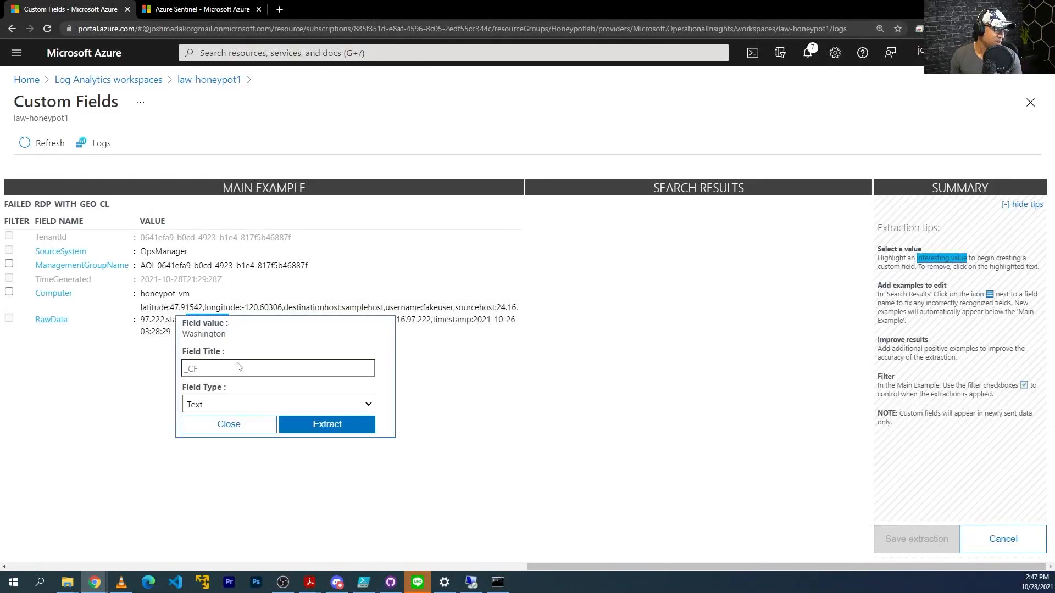
{"action": "left_click", "coordinate": [244, 367]}
{"action": "type", "text": "state"}
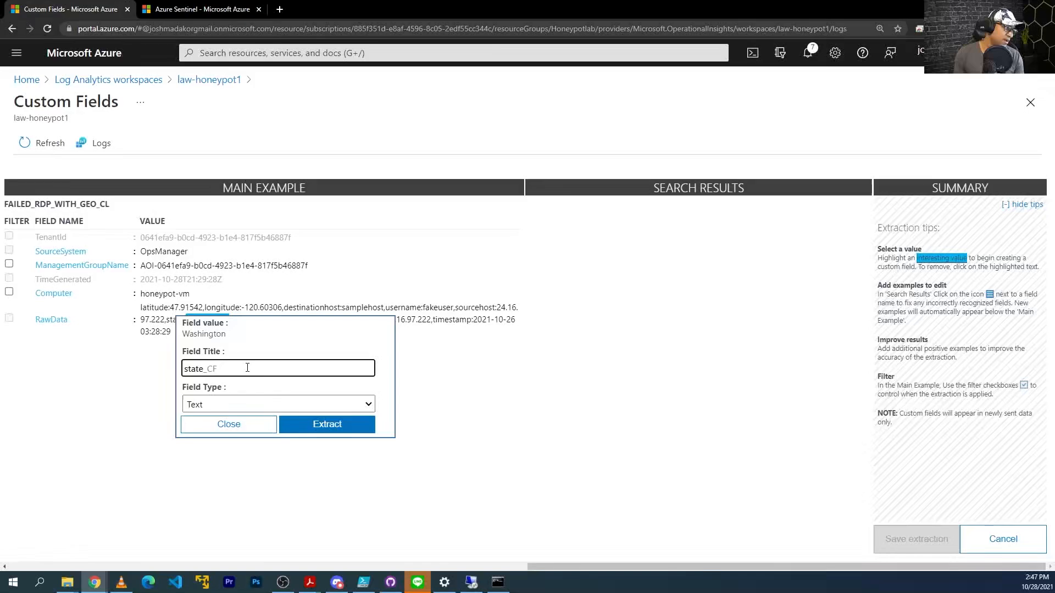
{"action": "left_click", "coordinate": [329, 425]}
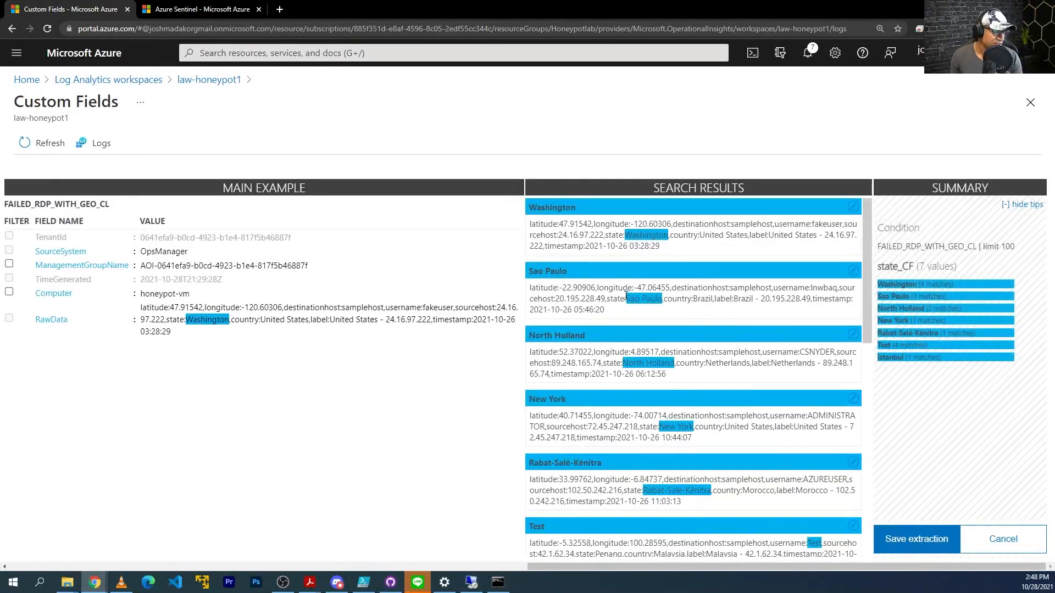
Correct the misread Test result by marking Penang as its state_CF value.
{"action": "scroll", "coordinate": [649, 361], "scroll_direction": "down", "scroll_amount": 3}
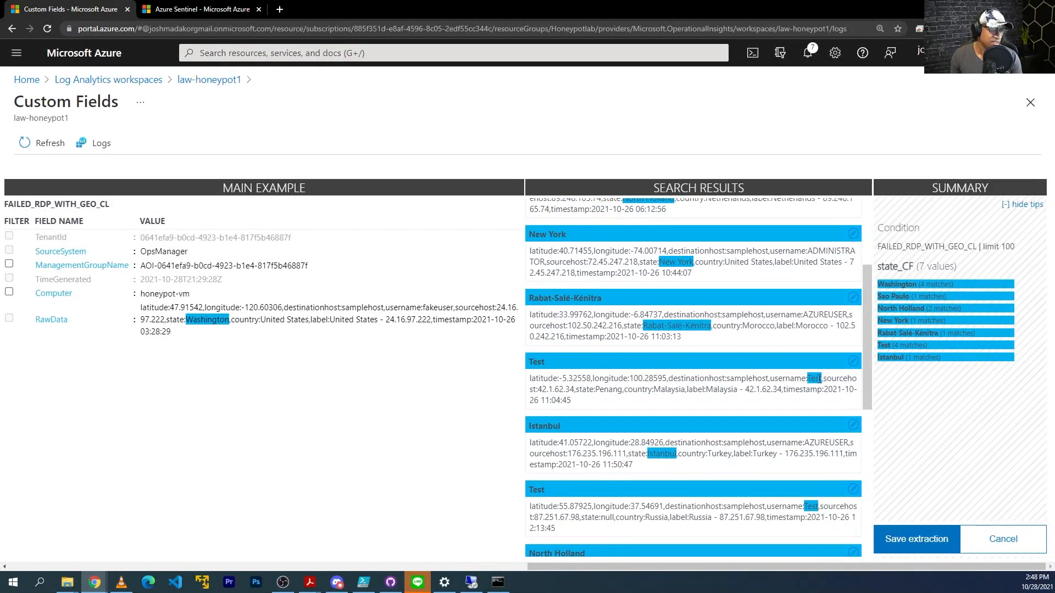
{"action": "left_click", "coordinate": [853, 362]}
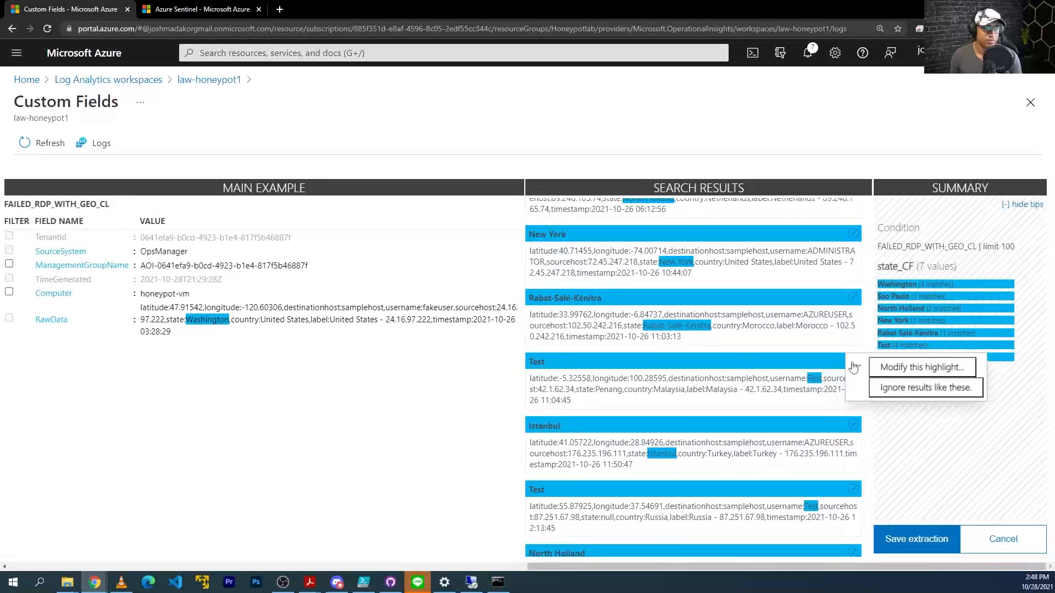
{"action": "left_click", "coordinate": [926, 371]}
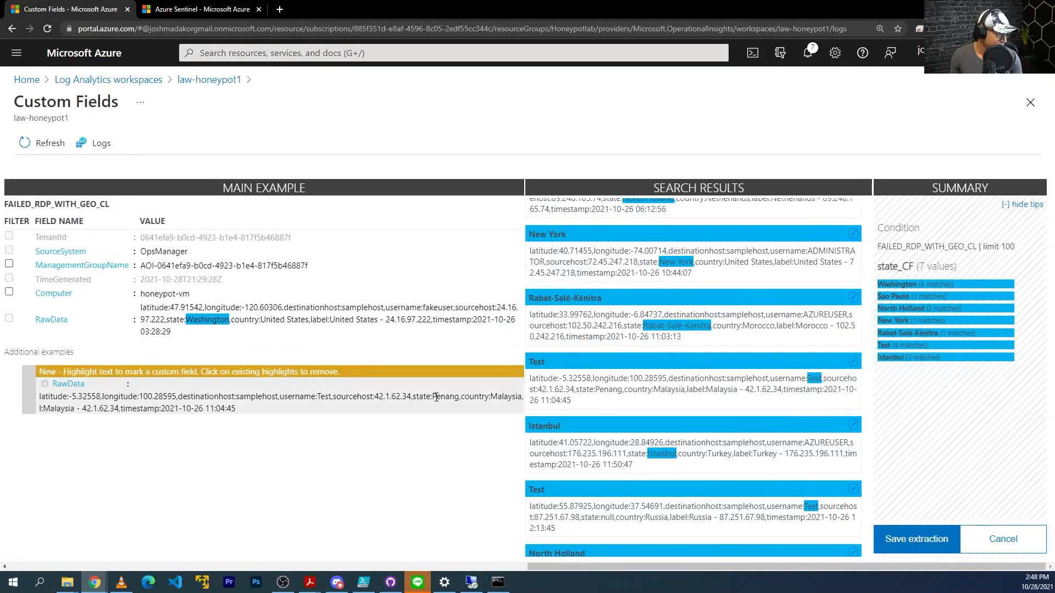
{"action": "left_click_drag", "start_coordinate": [433, 396], "coordinate": [459, 396]}
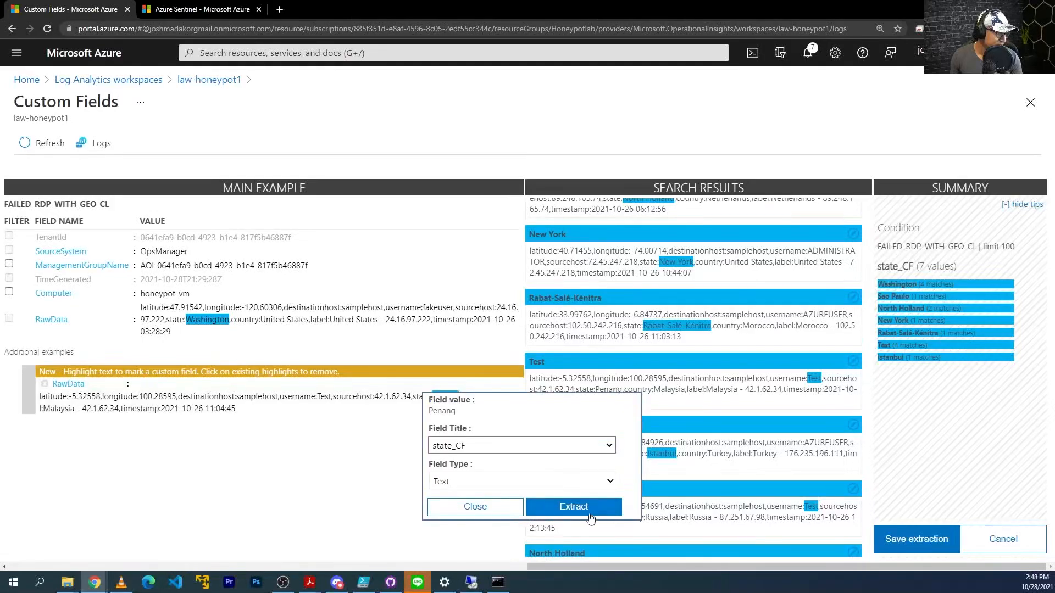
{"action": "left_click", "coordinate": [589, 505]}
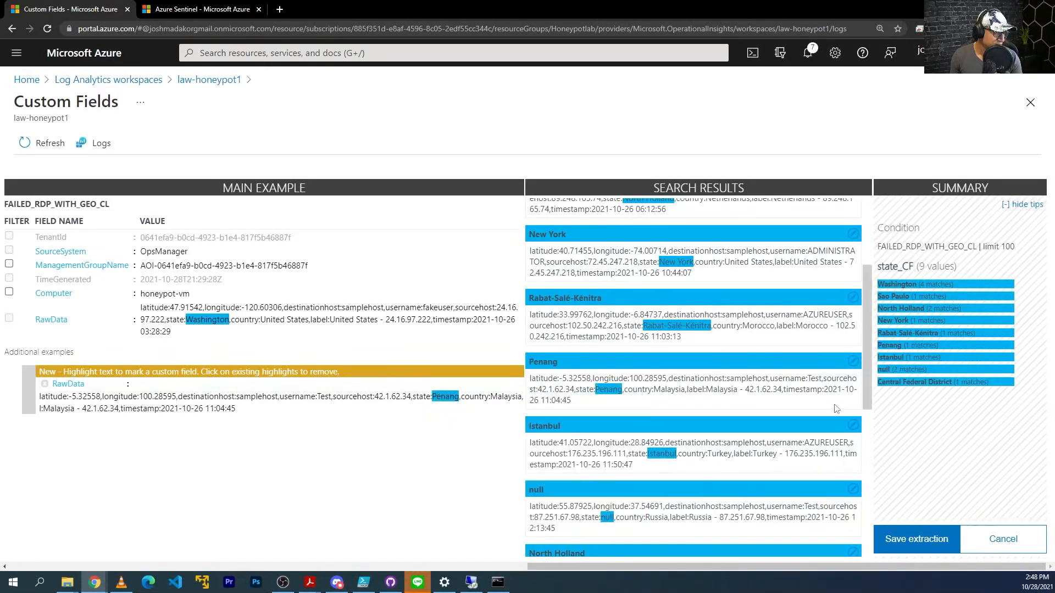
Save the state_CF extraction as a custom field.
{"action": "scroll", "coordinate": [680, 448], "scroll_direction": "down", "scroll_amount": 3}
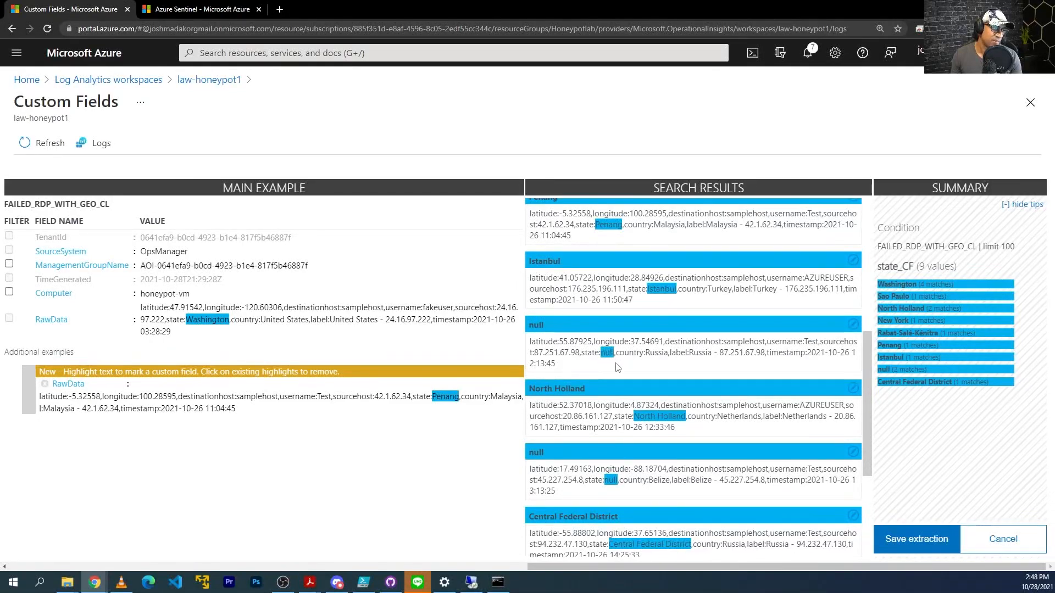
{"action": "scroll", "coordinate": [651, 417], "scroll_direction": "down", "scroll_amount": 2}
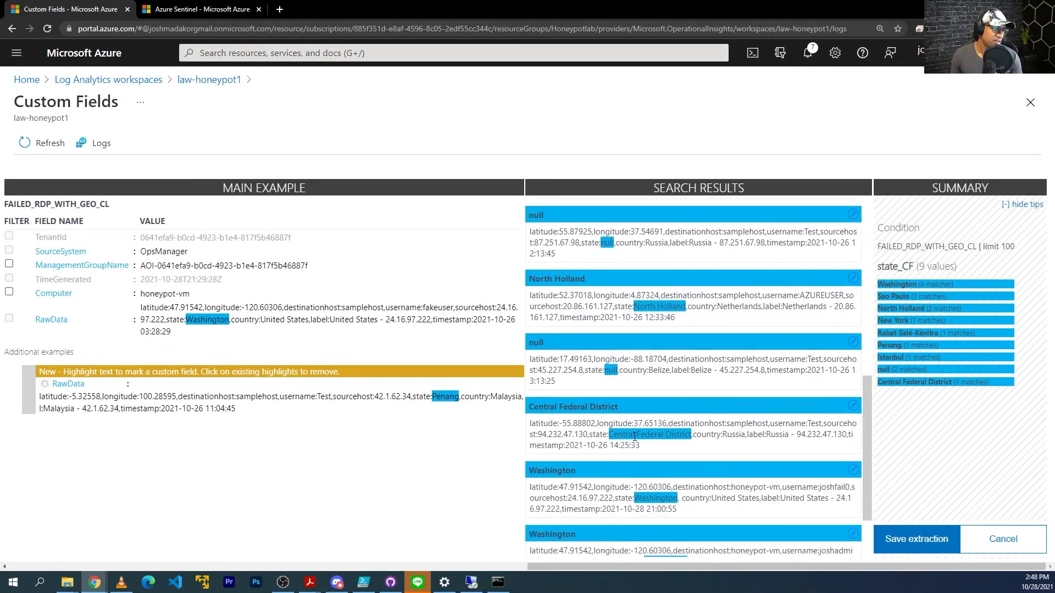
{"action": "scroll", "coordinate": [635, 437], "scroll_direction": "down", "scroll_amount": 2}
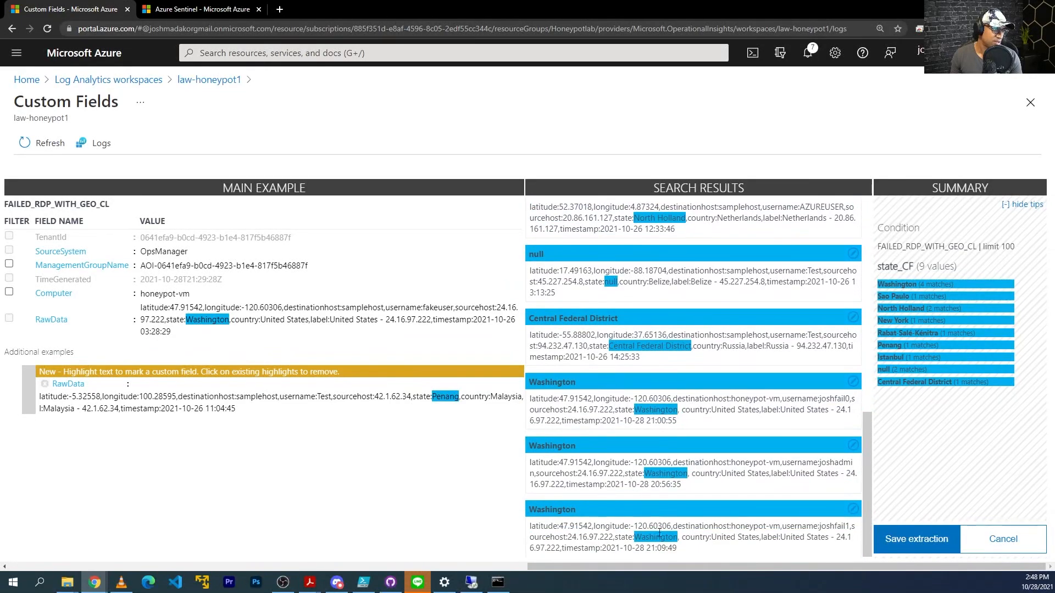
{"action": "left_click", "coordinate": [916, 541]}
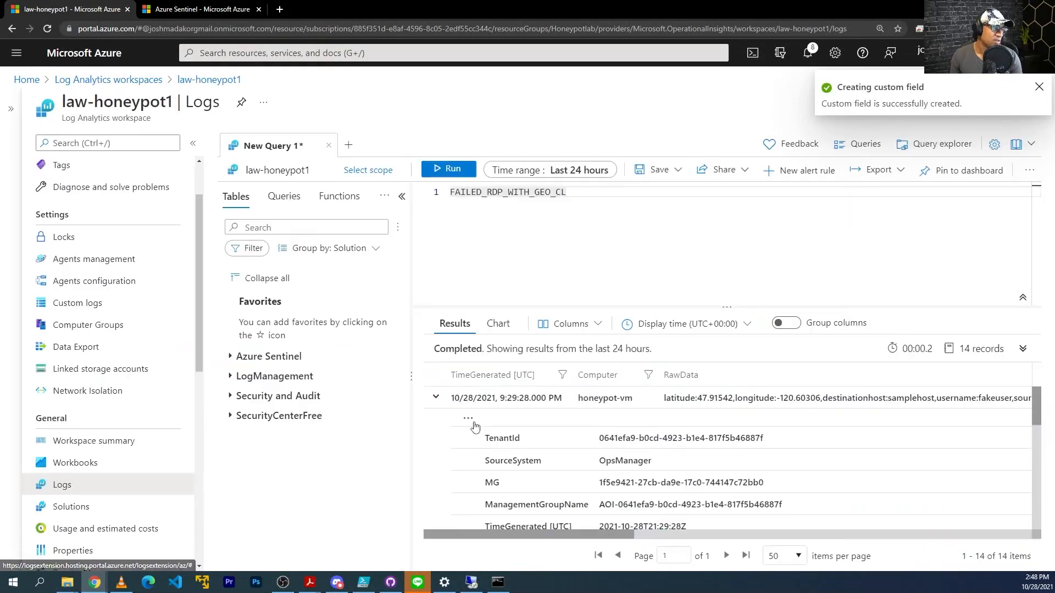
{"action": "left_click", "coordinate": [470, 422]}
{"action": "left_click", "coordinate": [491, 442]}
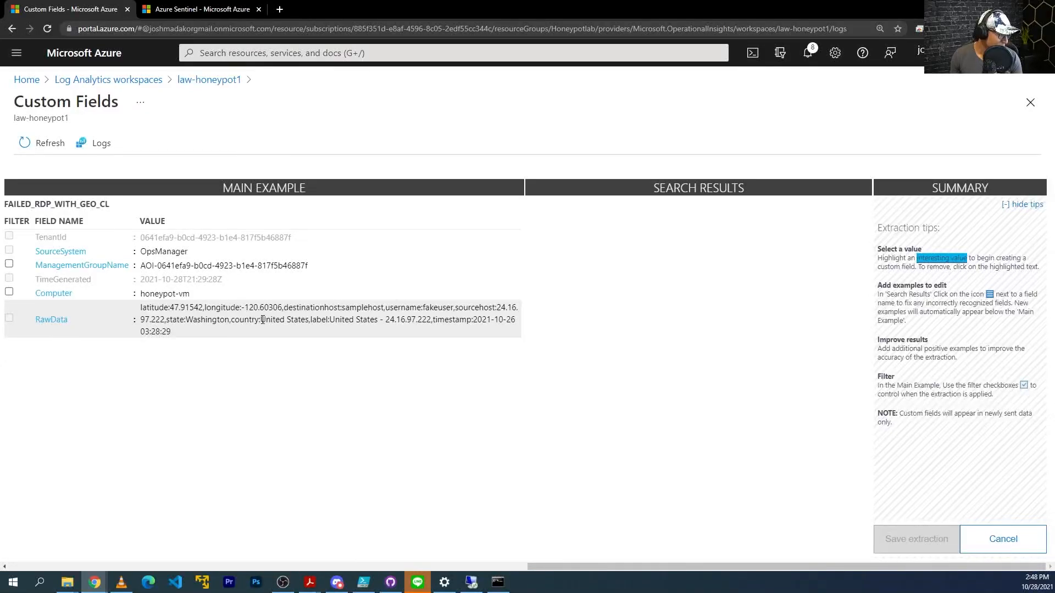
Extract United States from RawData as a new field named country_CF.
{"action": "left_click_drag", "start_coordinate": [262, 320], "coordinate": [309, 322]}
{"action": "left_click", "coordinate": [384, 370]}
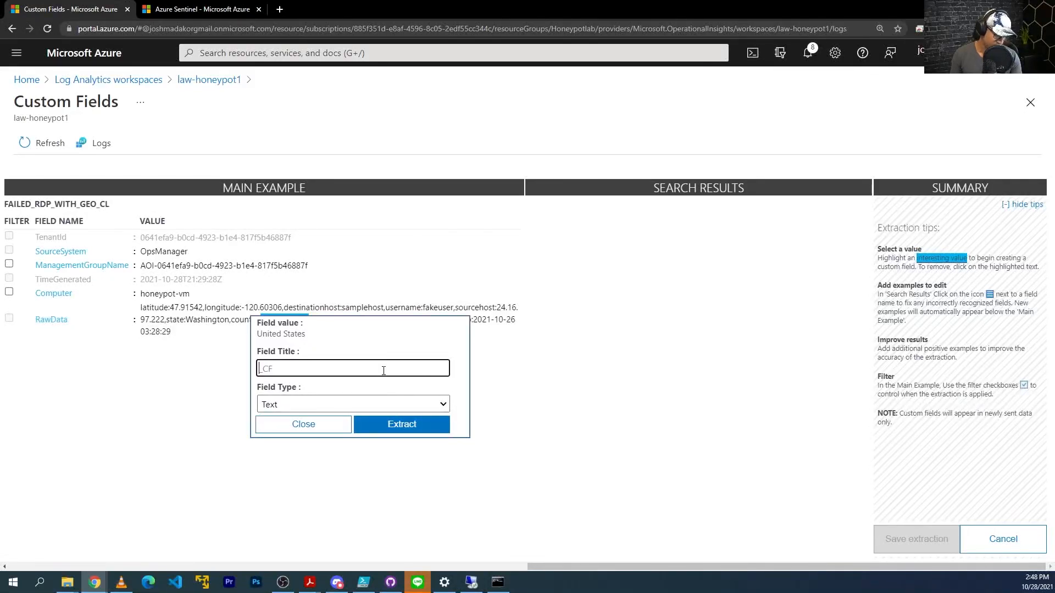
{"action": "type", "text": "country"}
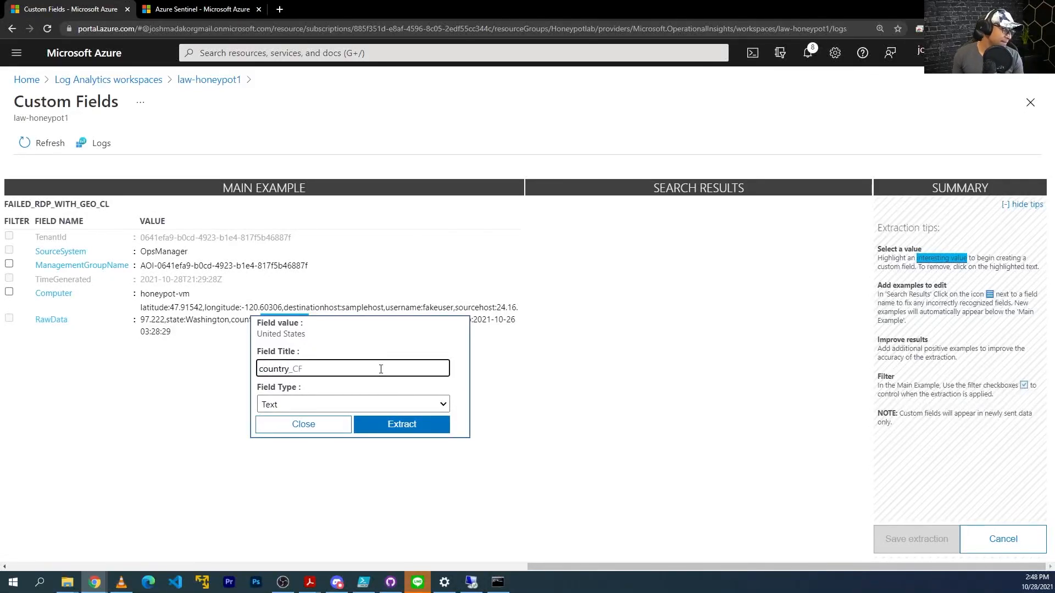
{"action": "left_click", "coordinate": [389, 424]}
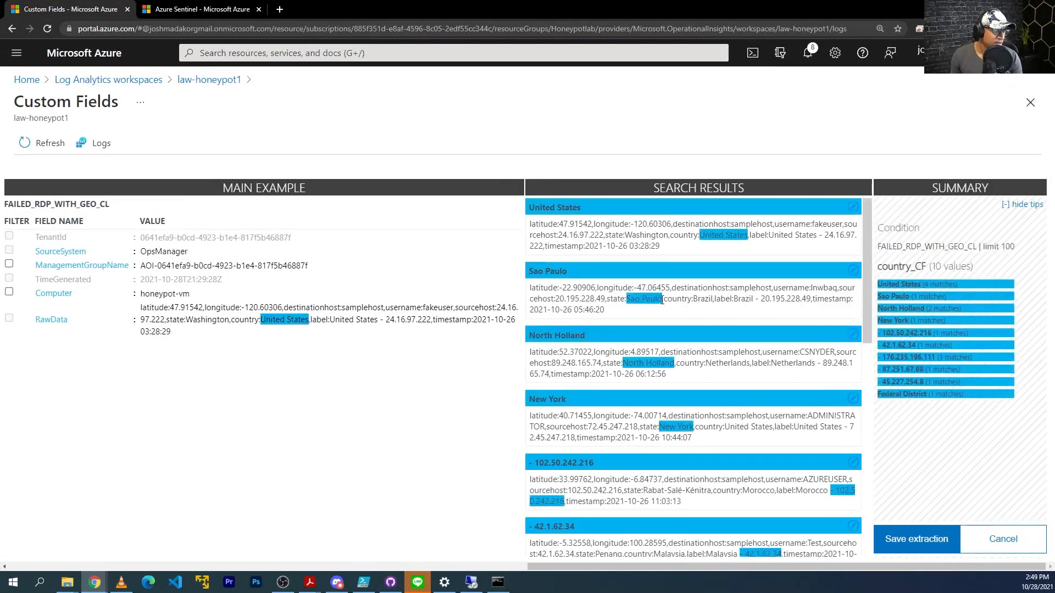
Correct the Sao Paulo result by marking Brazil as its country.
{"action": "left_click", "coordinate": [852, 273]}
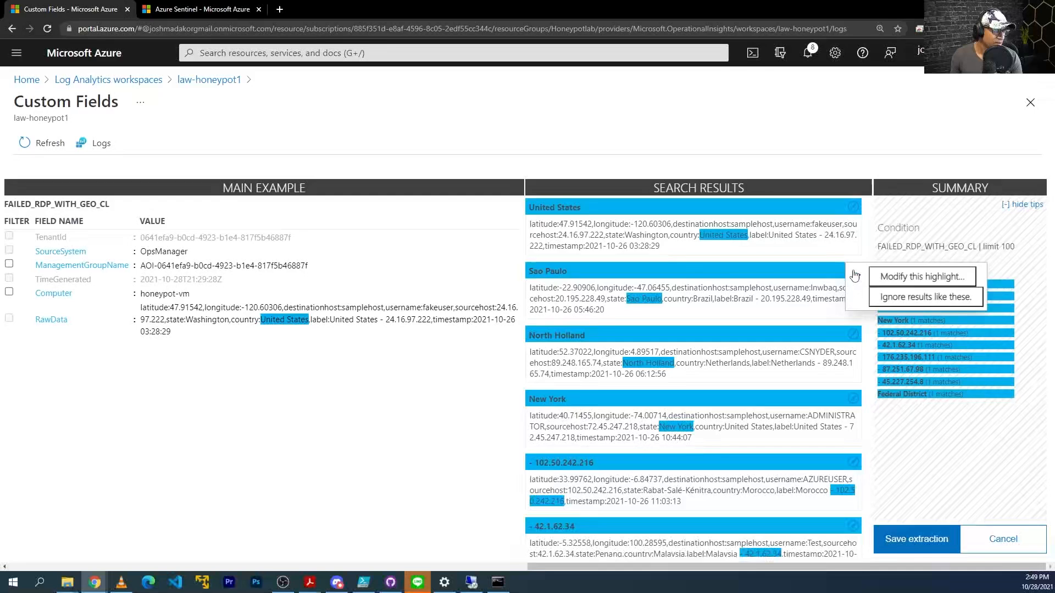
{"action": "left_click", "coordinate": [906, 273]}
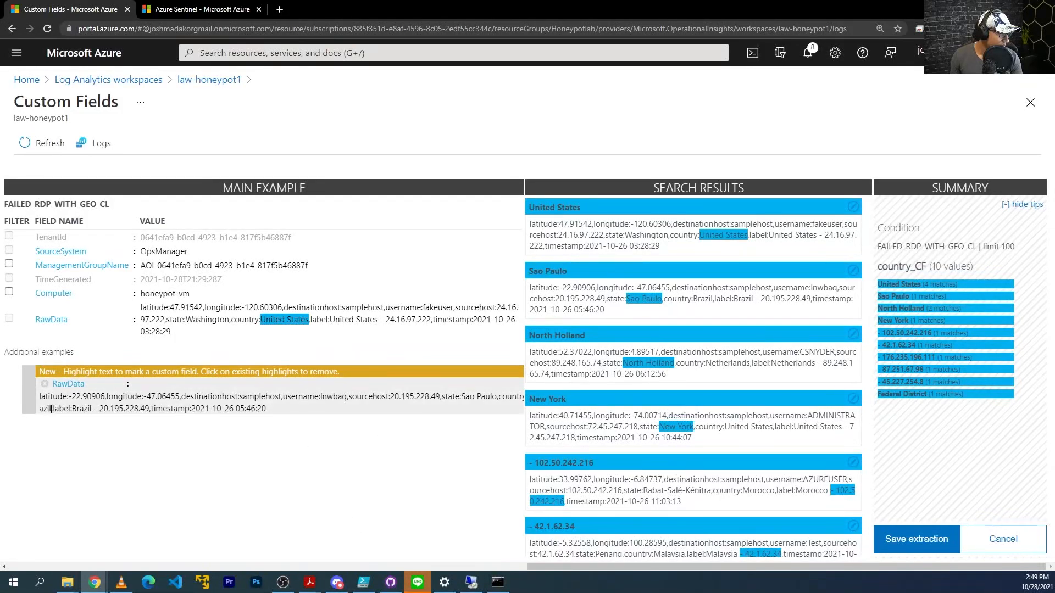
{"action": "key", "text": "ctrl+minus"}
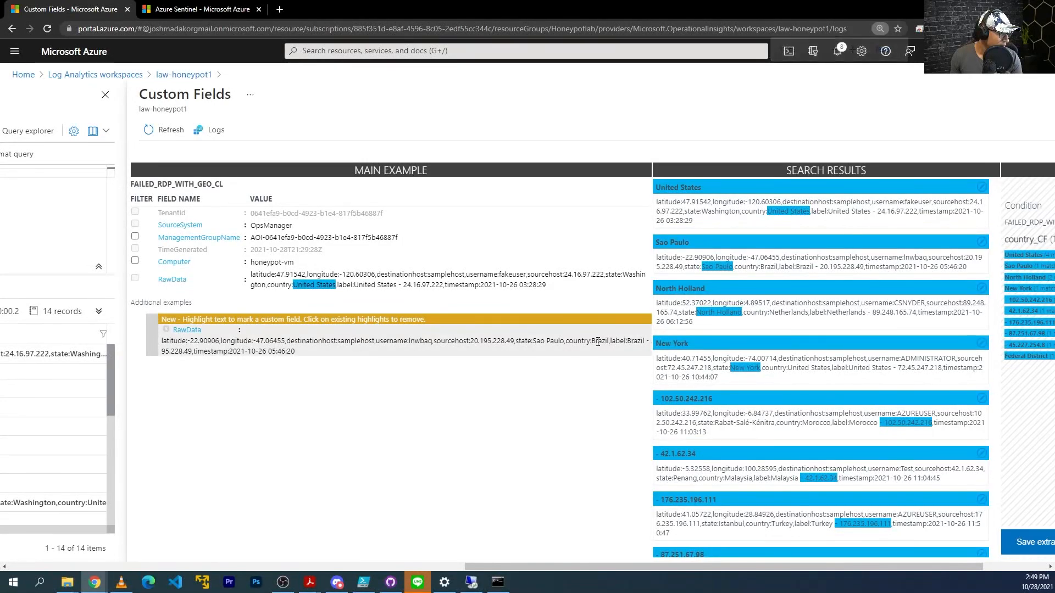
{"action": "left_click_drag", "start_coordinate": [592, 341], "coordinate": [609, 341]}
{"action": "left_click", "coordinate": [714, 436]}
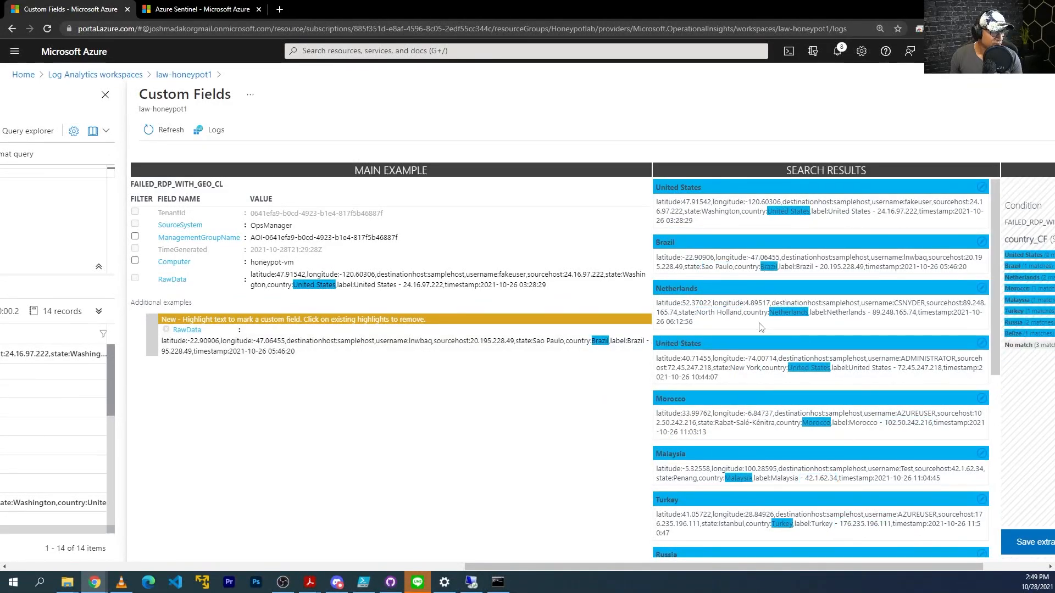
Fix an unmatched record by marking United States as its country_CF value.
{"action": "scroll", "coordinate": [714, 321], "scroll_direction": "down", "scroll_amount": 2}
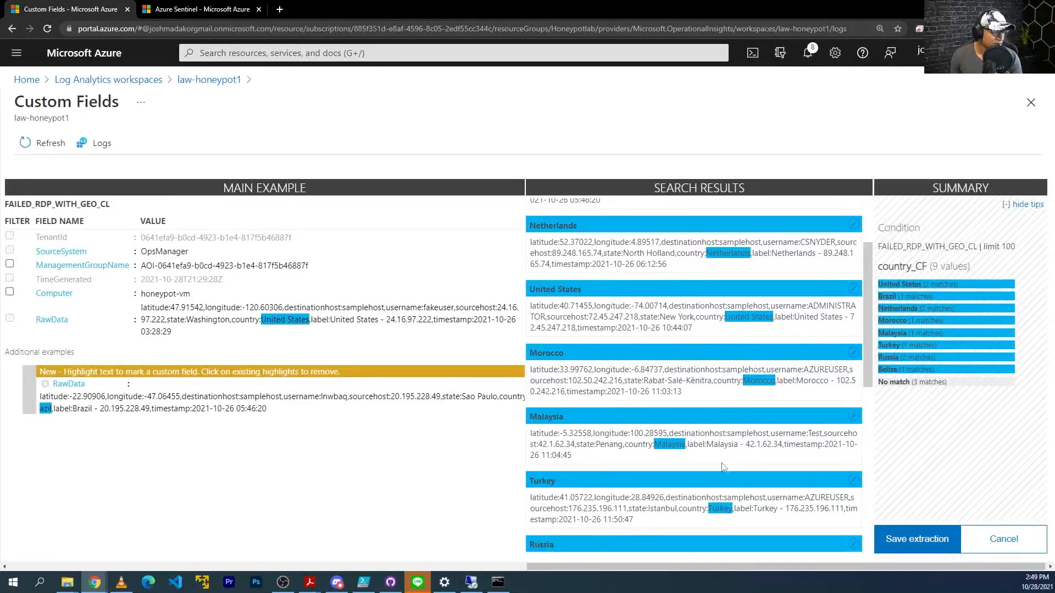
{"action": "scroll", "coordinate": [723, 467], "scroll_direction": "down", "scroll_amount": 6}
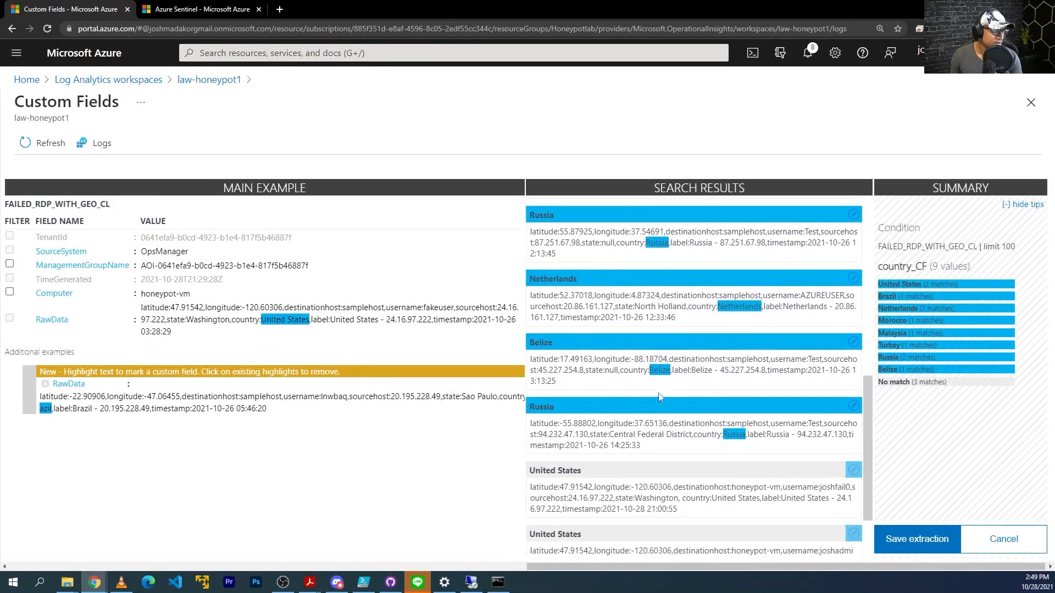
{"action": "scroll", "coordinate": [660, 397], "scroll_direction": "down", "scroll_amount": 2}
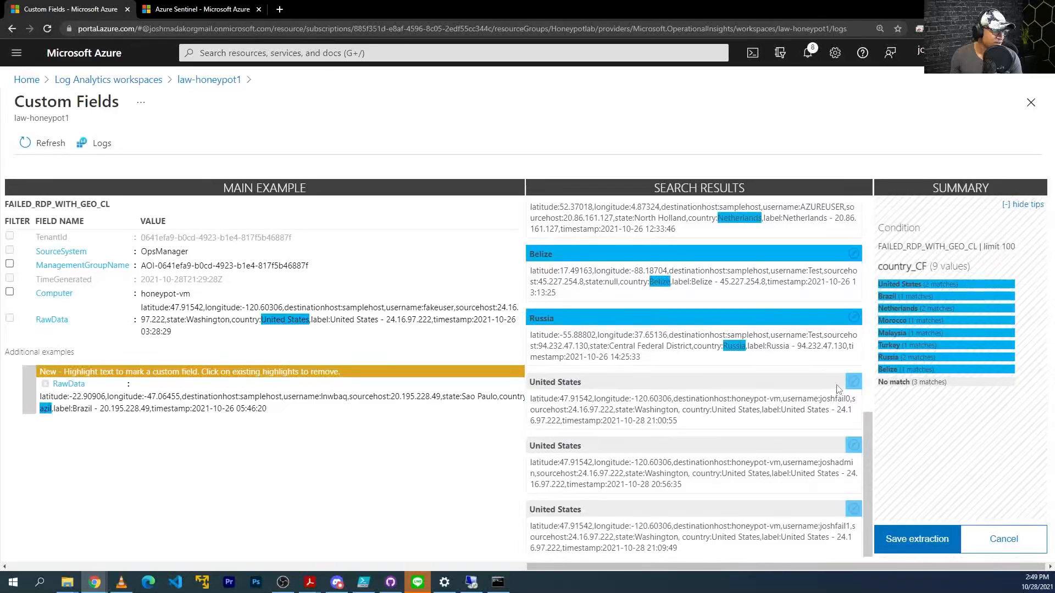
{"action": "left_click", "coordinate": [853, 382]}
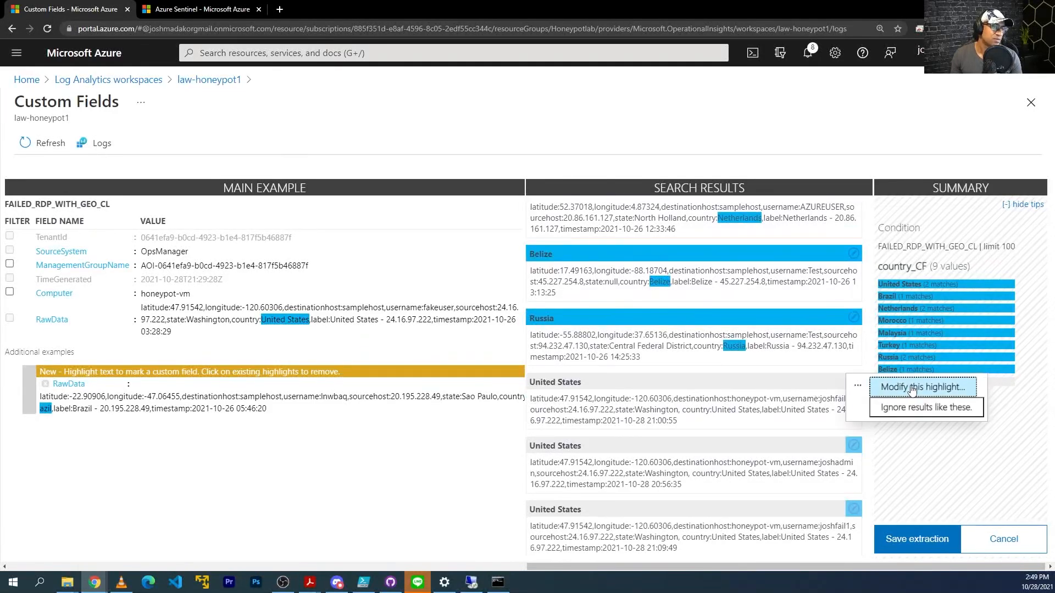
{"action": "left_click", "coordinate": [912, 388]}
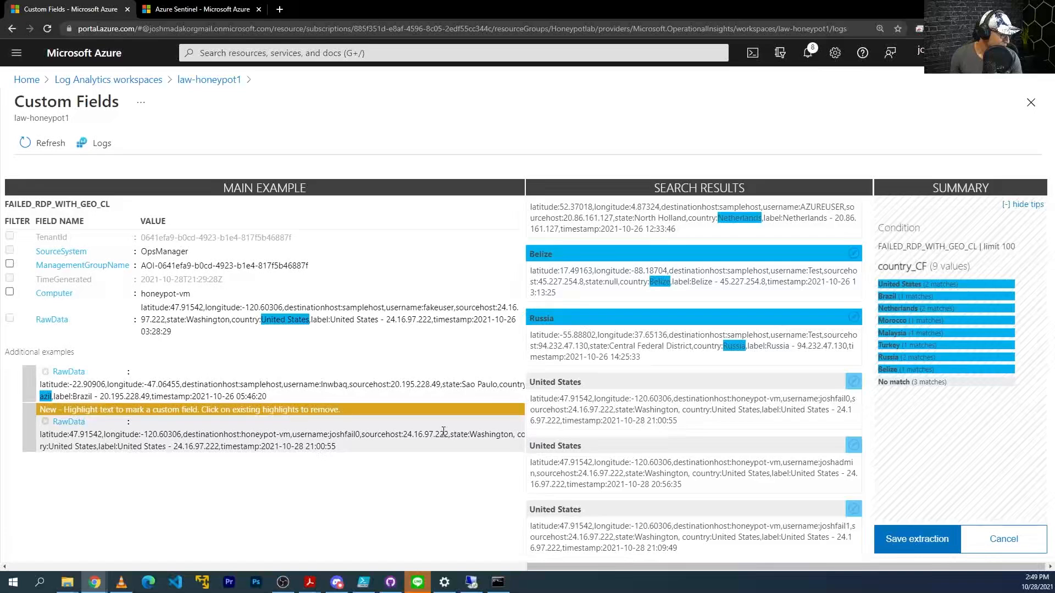
{"action": "left_click_drag", "start_coordinate": [49, 447], "coordinate": [97, 447]}
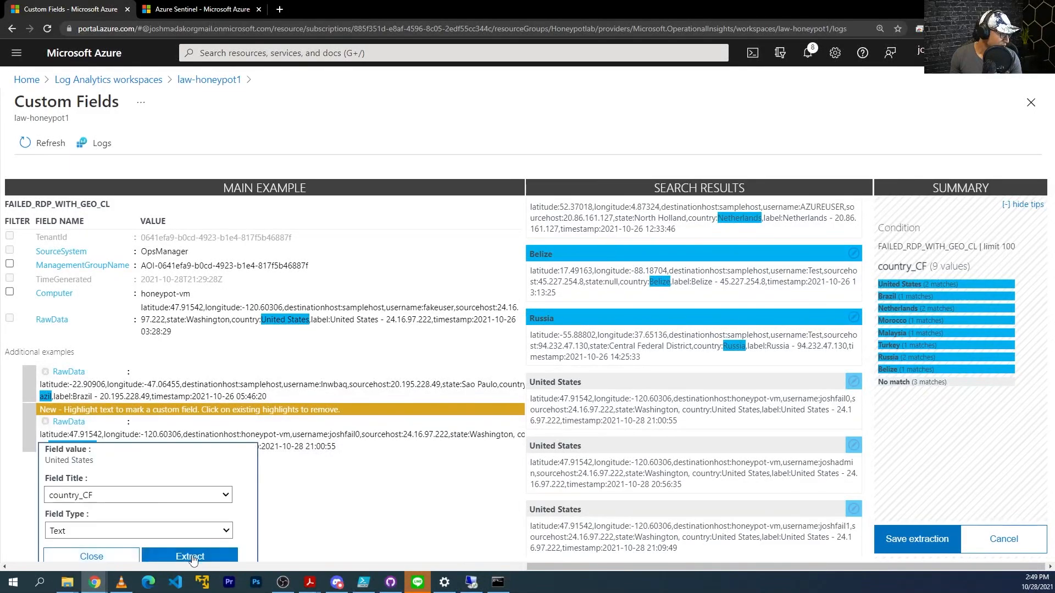
{"action": "left_click", "coordinate": [208, 558]}
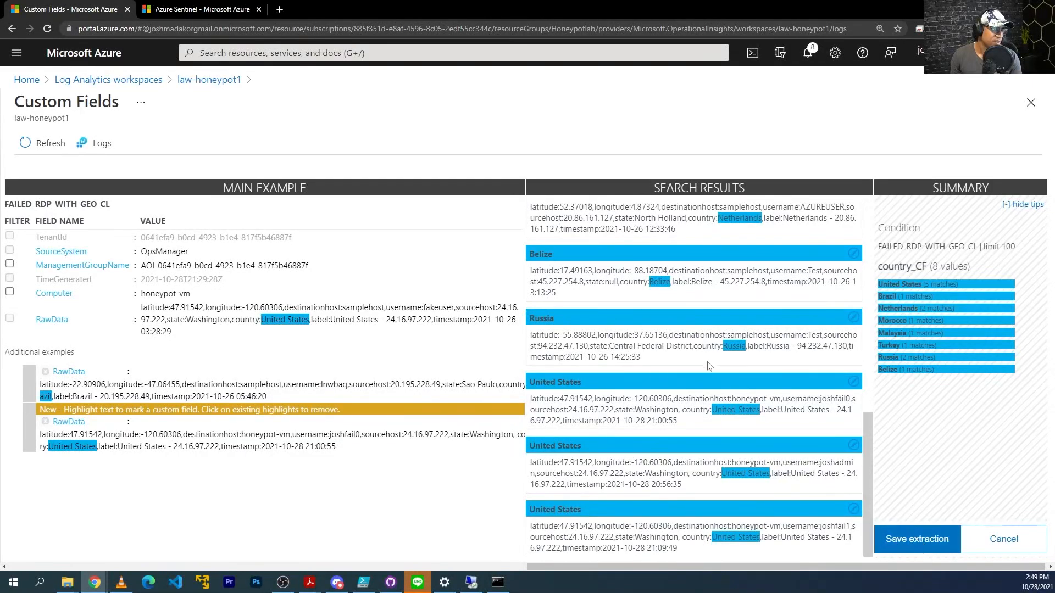
Save the country_CF extraction as a custom field.
{"action": "scroll", "coordinate": [737, 396], "scroll_direction": "up", "scroll_amount": 3}
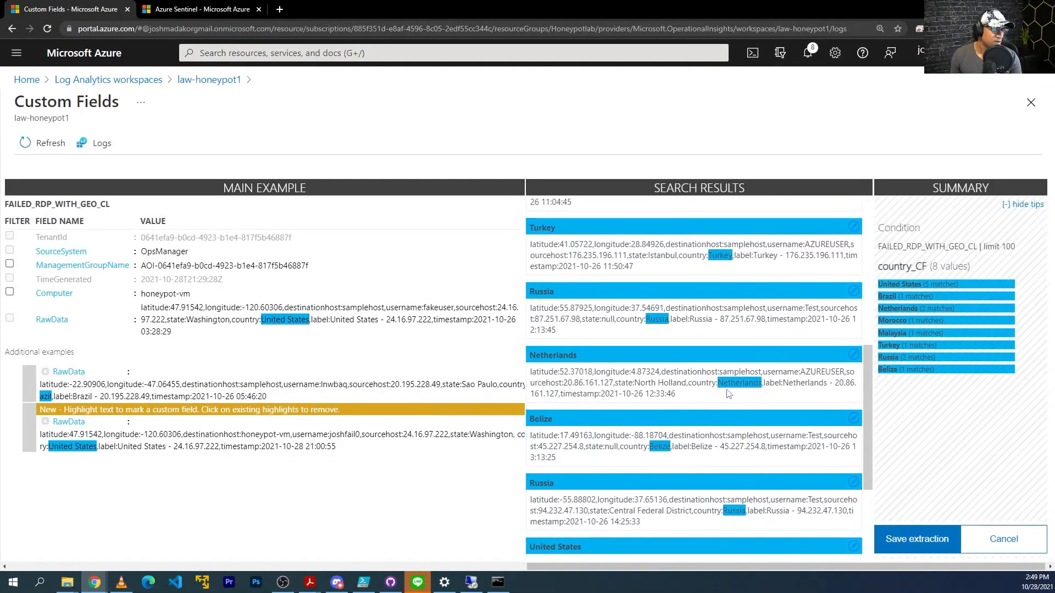
{"action": "scroll", "coordinate": [659, 346], "scroll_direction": "up", "scroll_amount": 5}
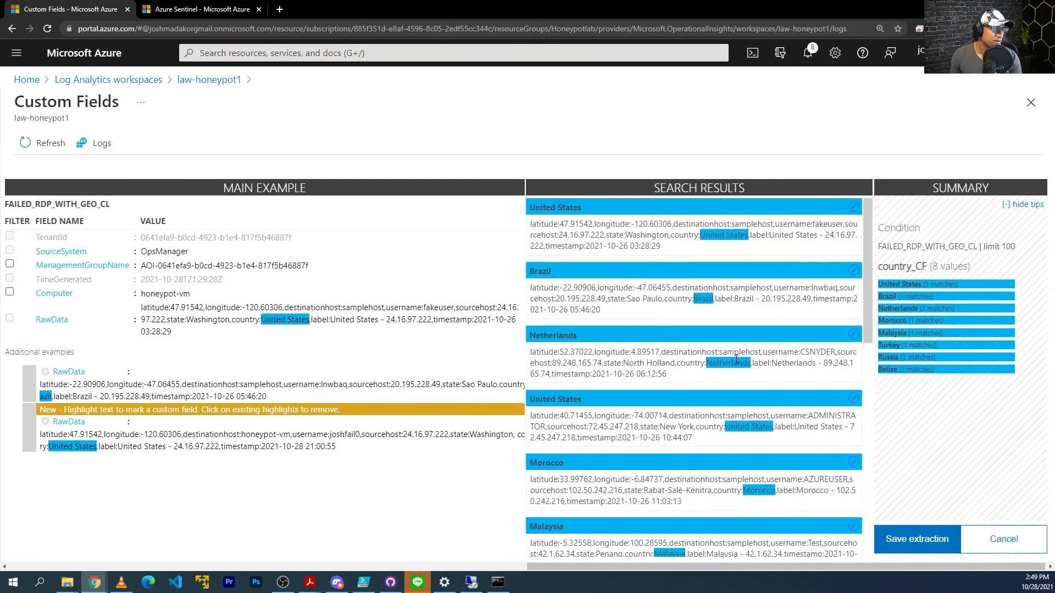
{"action": "scroll", "coordinate": [816, 459], "scroll_direction": "down", "scroll_amount": 10}
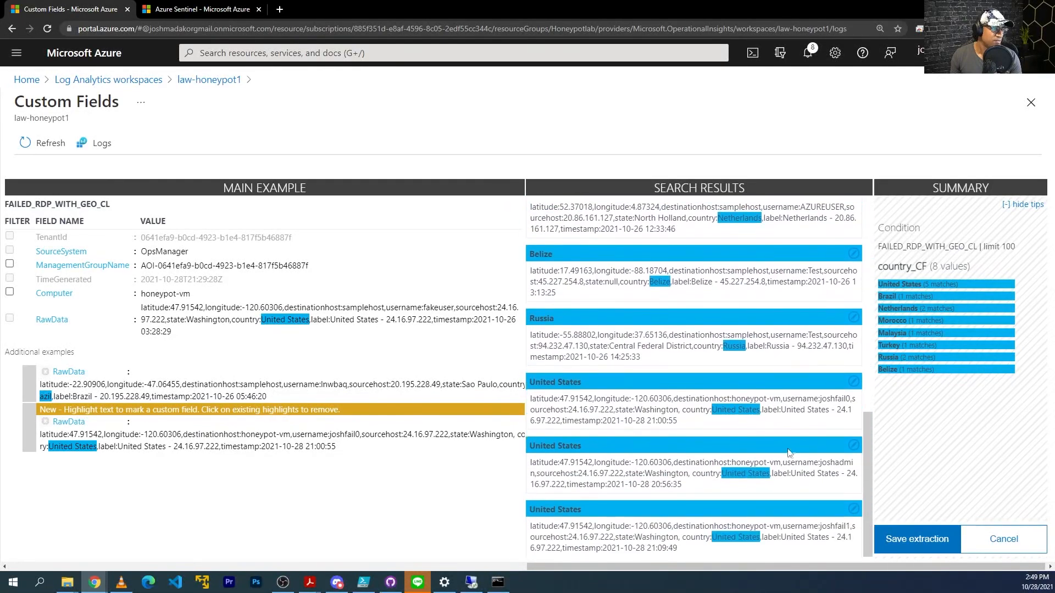
{"action": "left_click", "coordinate": [915, 540]}
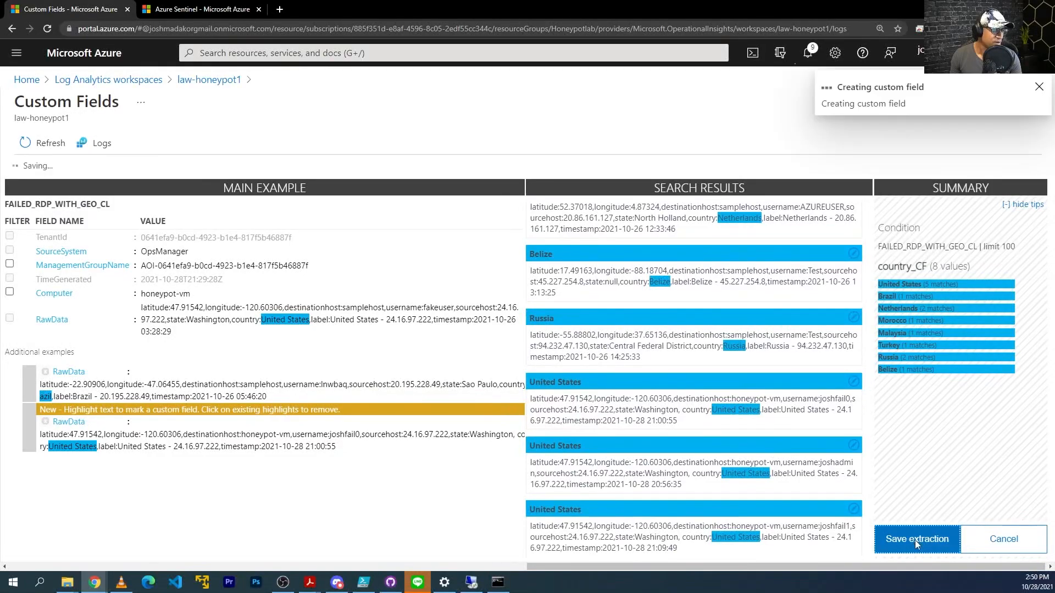
{"action": "left_click", "coordinate": [468, 417]}
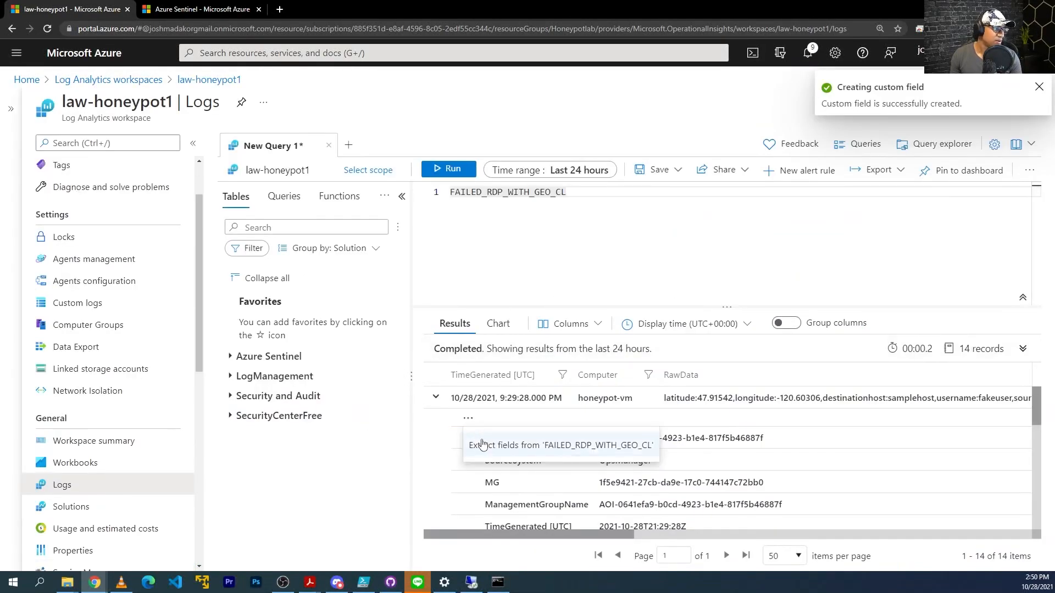
Extract the country-and-IP label from RawData as label_CF and save the extraction.
{"action": "left_click", "coordinate": [484, 442]}
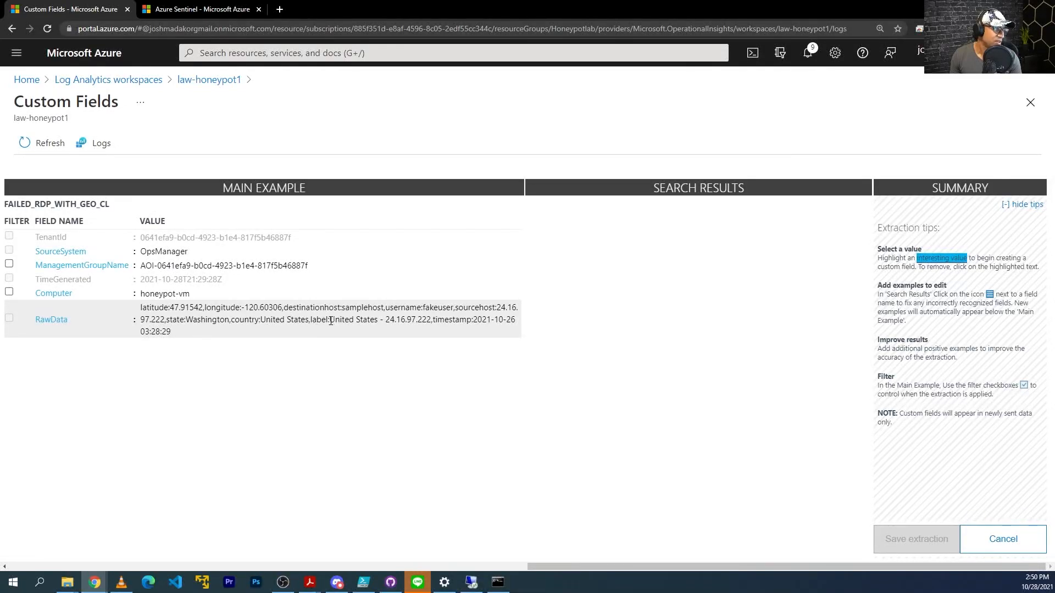
{"action": "left_click_drag", "start_coordinate": [431, 319], "coordinate": [331, 322]}
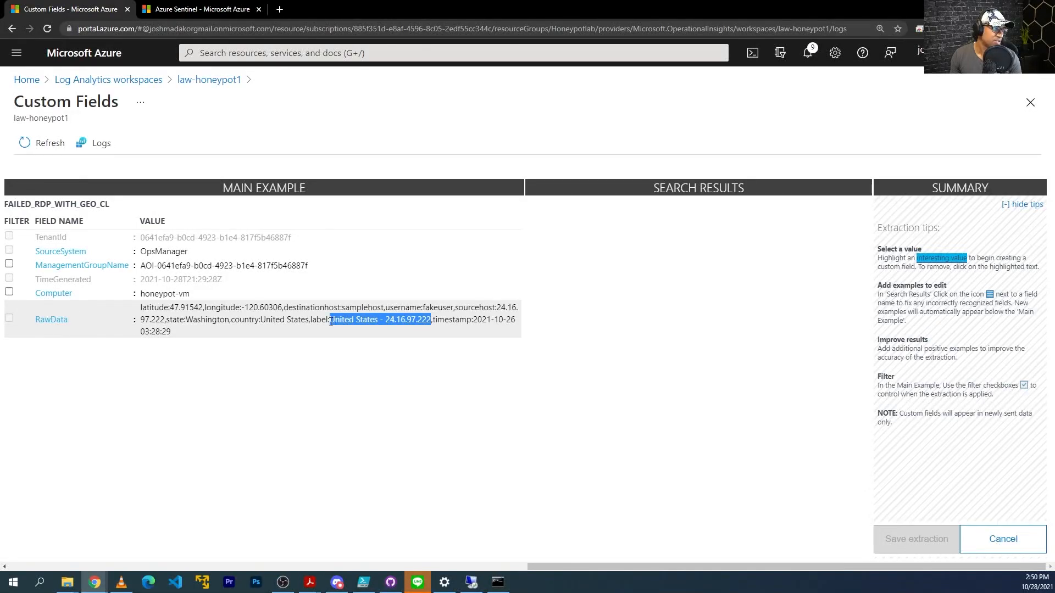
{"action": "left_click", "coordinate": [388, 376]}
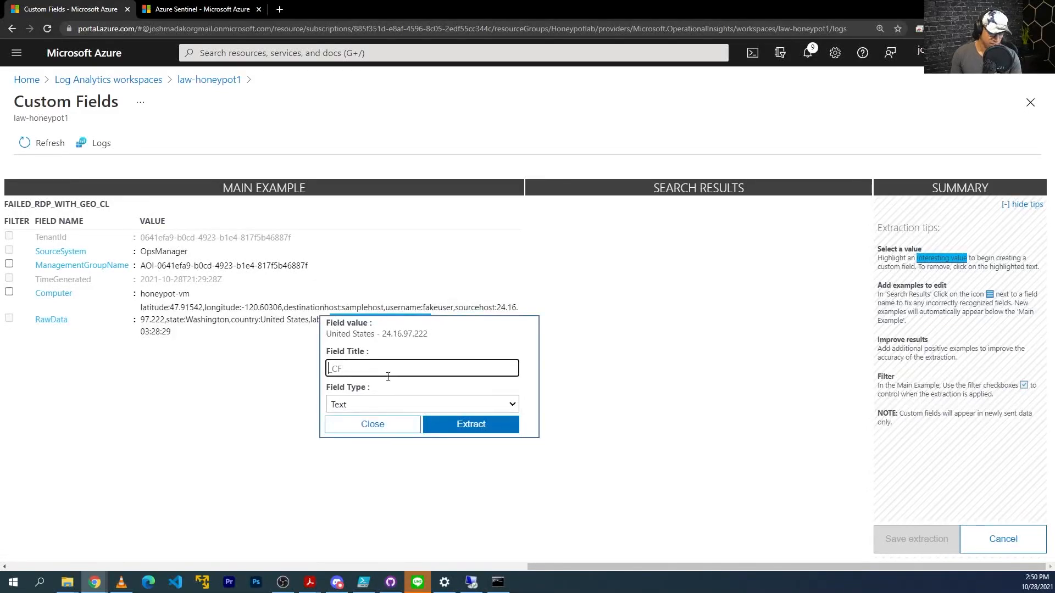
{"action": "type", "text": "label"}
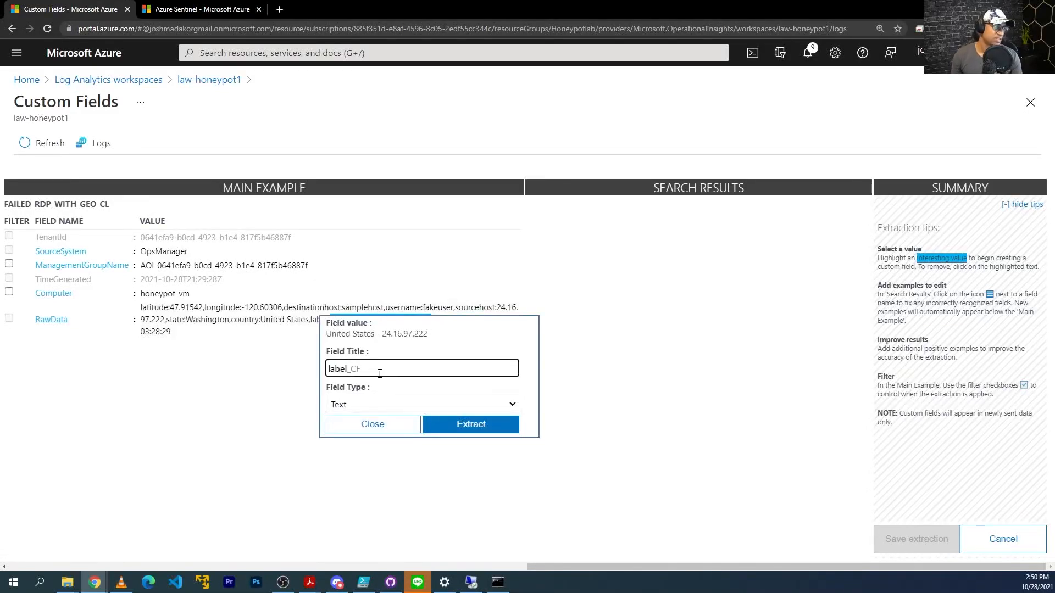
{"action": "left_click", "coordinate": [468, 431]}
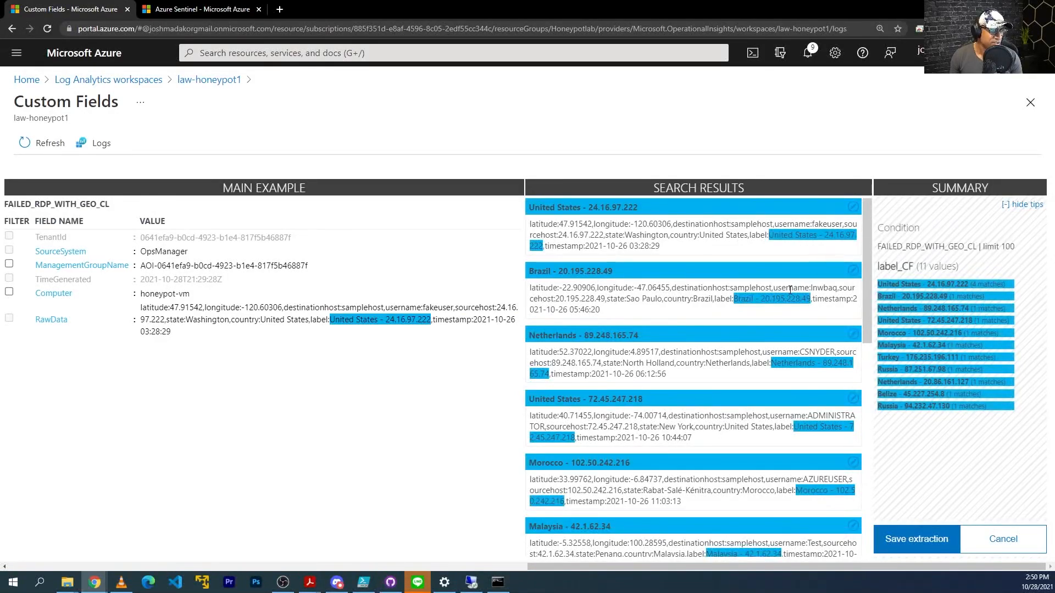
{"action": "left_click_drag", "start_coordinate": [865, 330], "coordinate": [876, 551]}
{"action": "left_click", "coordinate": [921, 542]}
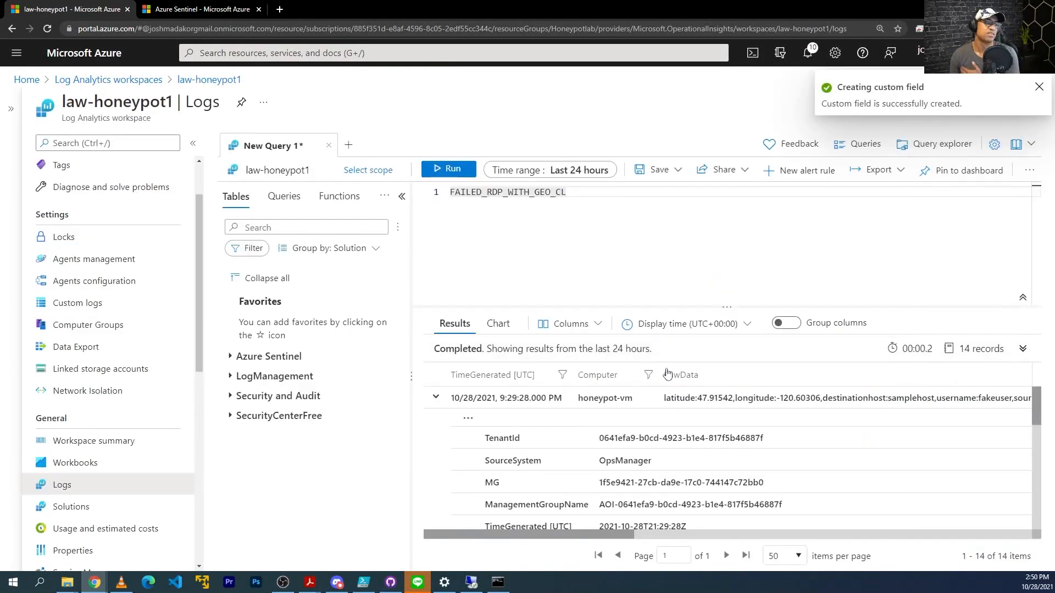
Extract the RawData timestamp as timestamp_CF with the Date/Time (ISO 8601) field type.
{"action": "left_click", "coordinate": [471, 437]}
{"action": "left_click", "coordinate": [471, 421]}
{"action": "left_click", "coordinate": [470, 420]}
{"action": "left_click", "coordinate": [497, 440]}
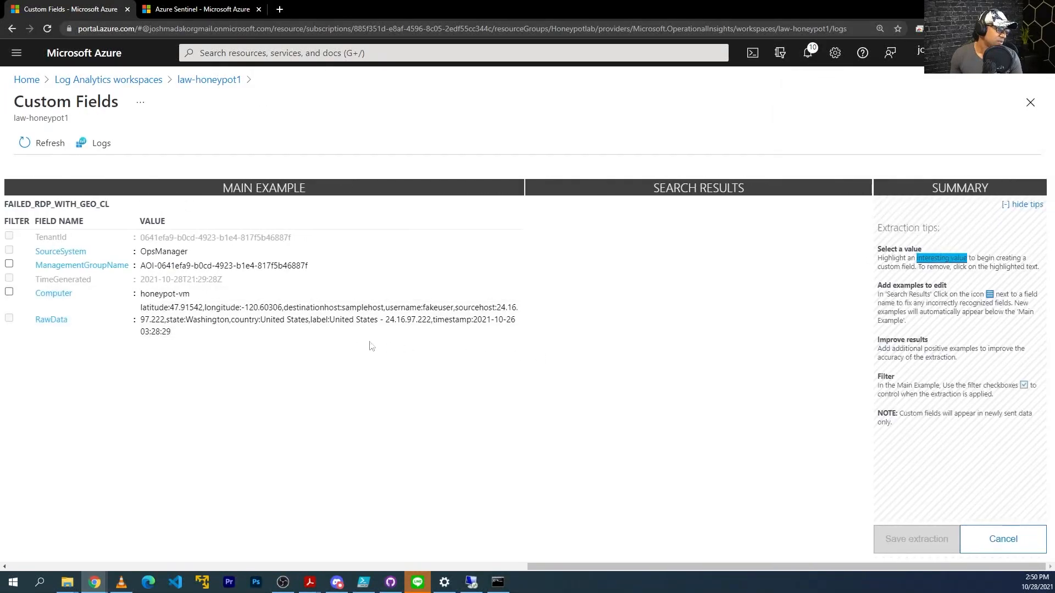
{"action": "left_click_drag", "start_coordinate": [425, 333], "coordinate": [476, 324]}
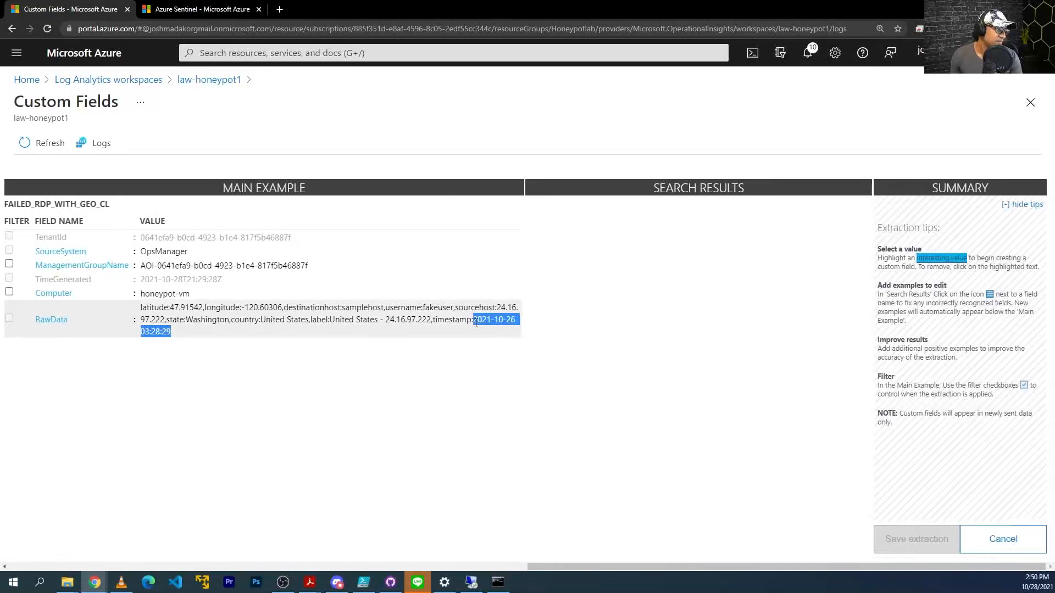
{"action": "left_click", "coordinate": [230, 383]}
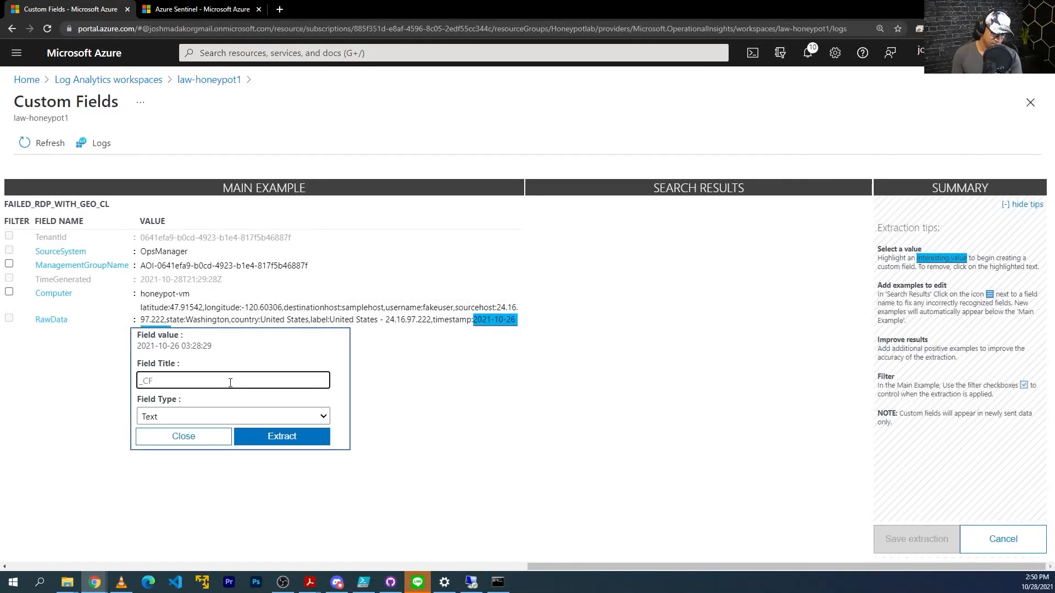
{"action": "type", "text": "timestamp"}
{"action": "left_click", "coordinate": [223, 416]}
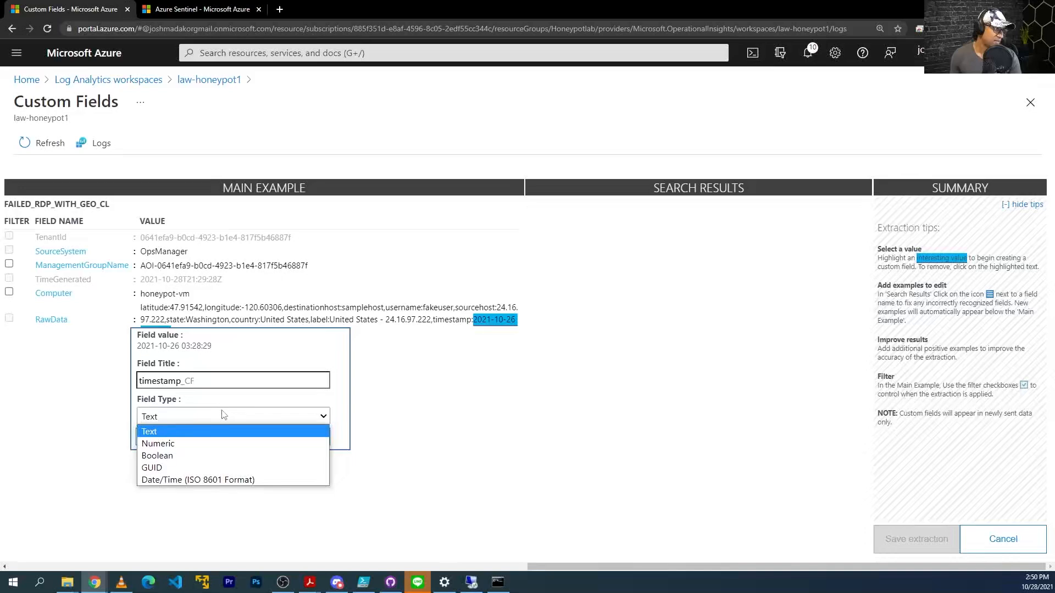
{"action": "left_click", "coordinate": [174, 479]}
{"action": "left_click", "coordinate": [282, 436]}
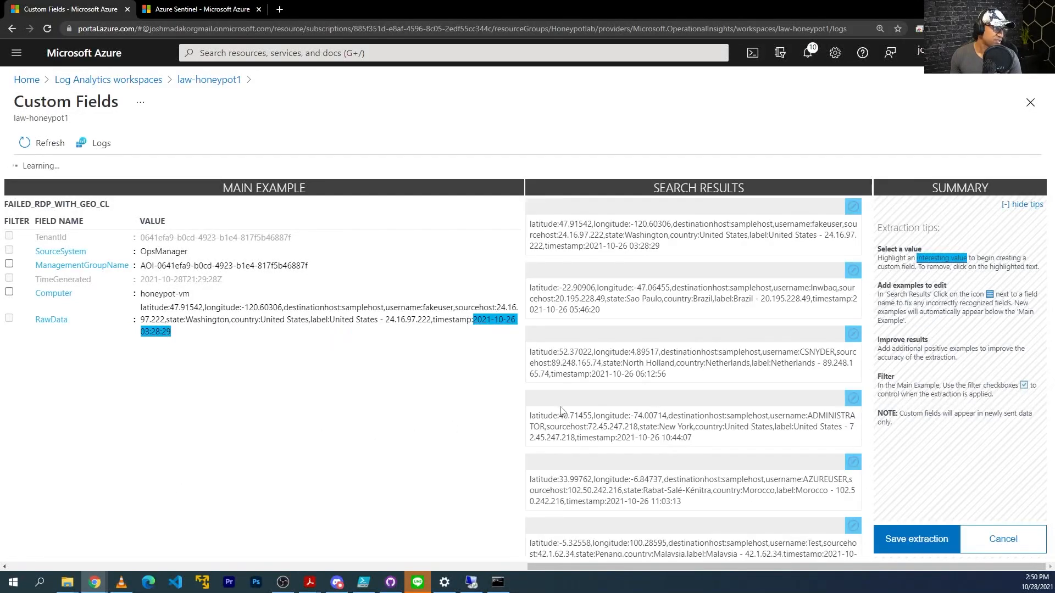
Save the timestamp_CF extraction as a custom field.
{"action": "scroll", "coordinate": [659, 256], "scroll_direction": "down", "scroll_amount": 1}
{"action": "scroll", "coordinate": [870, 302], "scroll_direction": "down", "scroll_amount": 4}
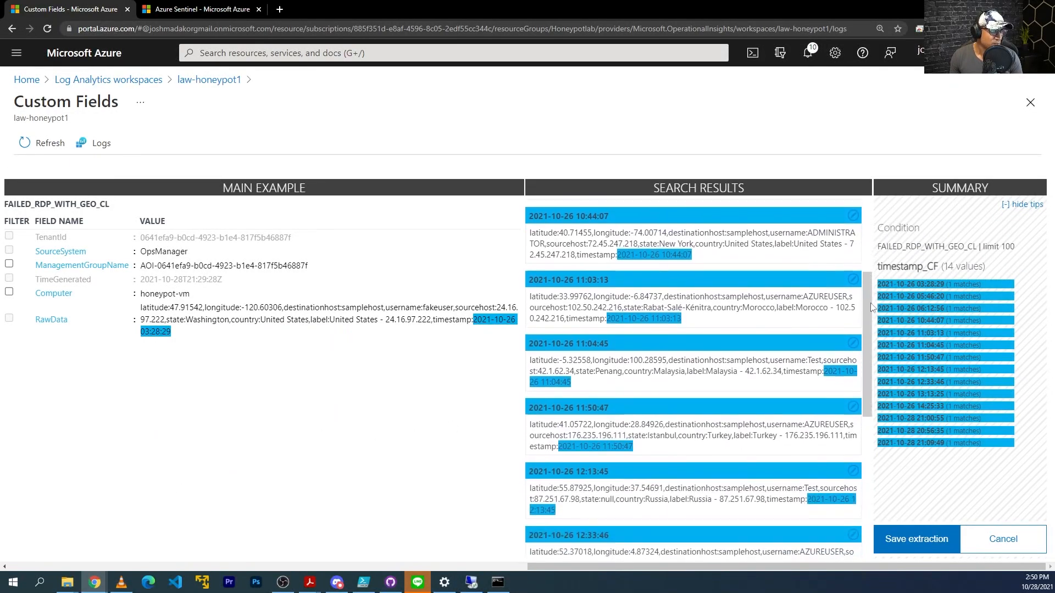
{"action": "scroll", "coordinate": [874, 339], "scroll_direction": "down", "scroll_amount": 5}
{"action": "left_click", "coordinate": [915, 539]}
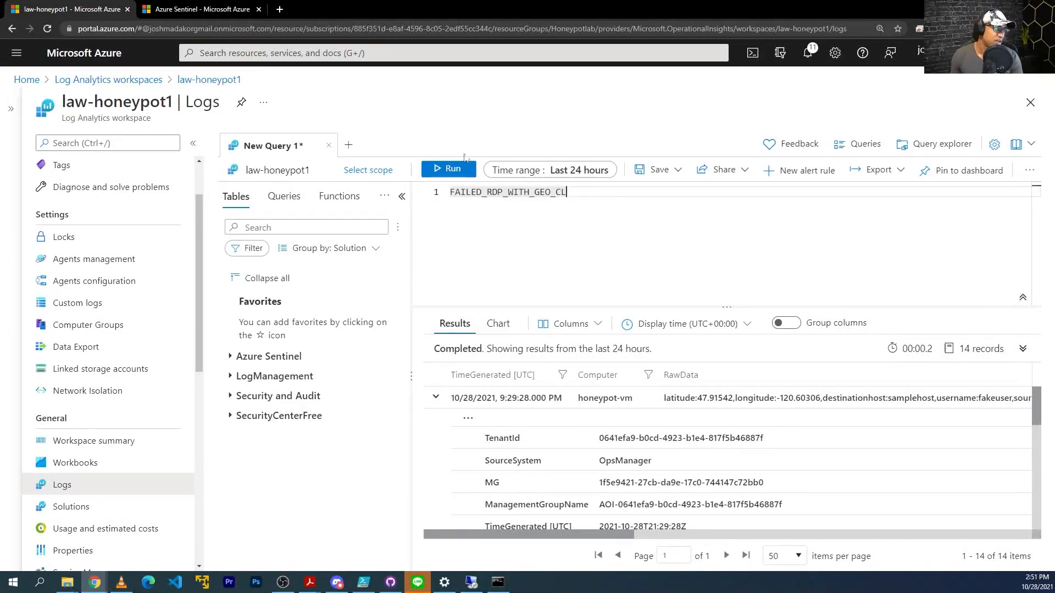
Scroll through the FAILED_RDP_WITH_GEO_CL query results to check the new _CF columns.
{"action": "left_click_drag", "start_coordinate": [588, 202], "coordinate": [448, 192]}
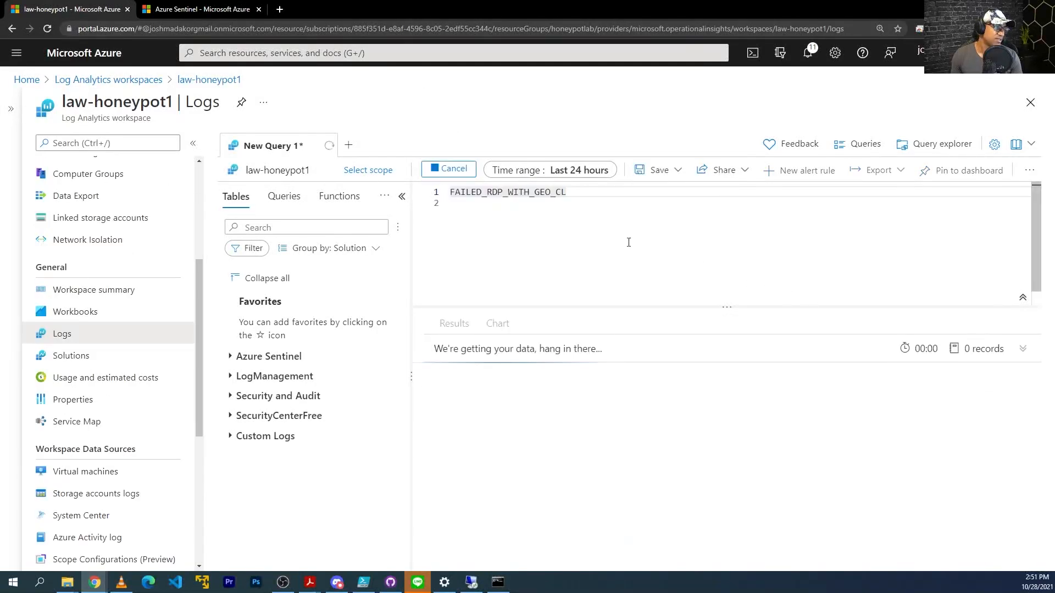
{"action": "left_click", "coordinate": [193, 144]}
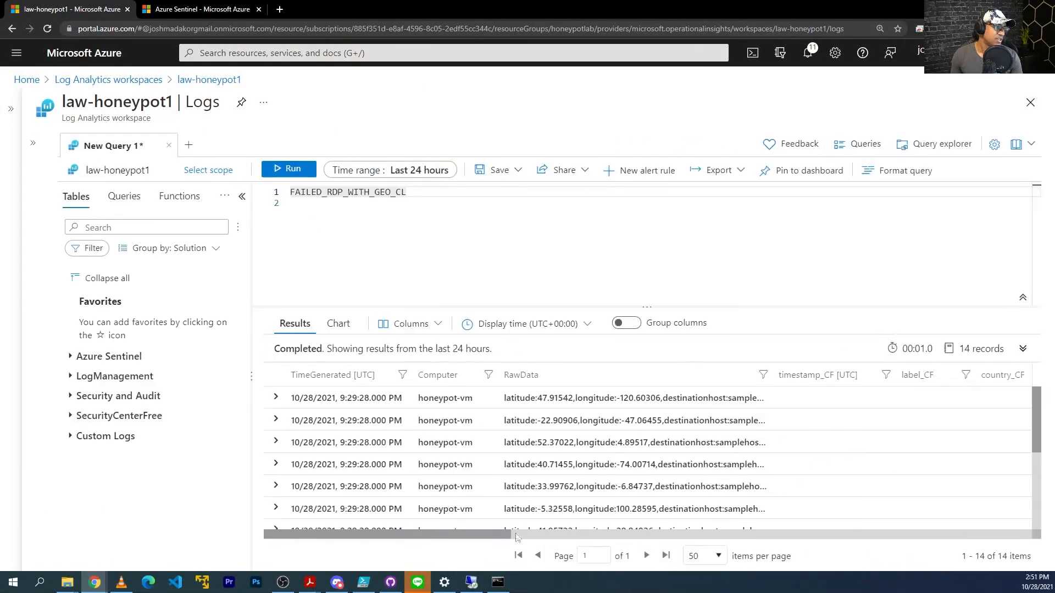
{"action": "left_click_drag", "start_coordinate": [477, 534], "coordinate": [618, 534]}
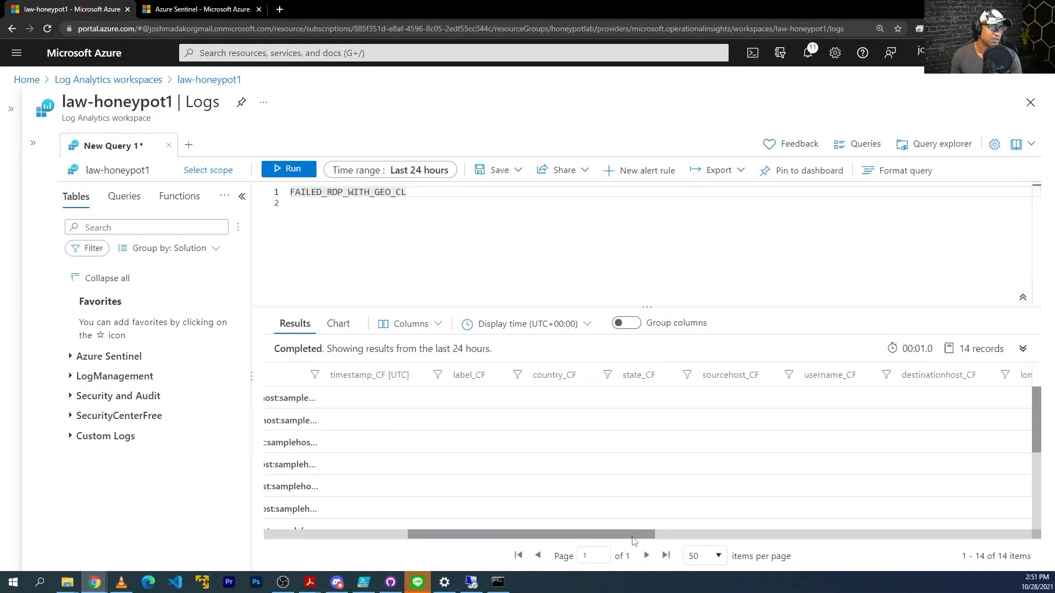
{"action": "left_click_drag", "start_coordinate": [634, 541], "coordinate": [628, 514]}
{"action": "scroll", "coordinate": [638, 499], "scroll_direction": "down", "scroll_amount": 5}
{"action": "scroll", "coordinate": [595, 511], "scroll_direction": "up", "scroll_amount": 5}
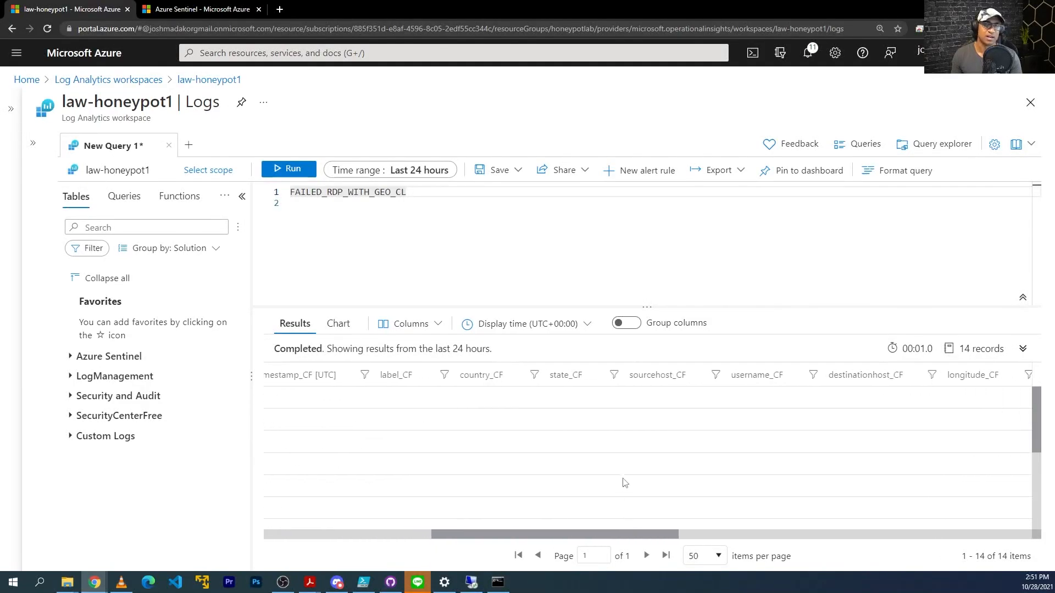
{"action": "scroll", "coordinate": [625, 483], "scroll_direction": "down", "scroll_amount": 5}
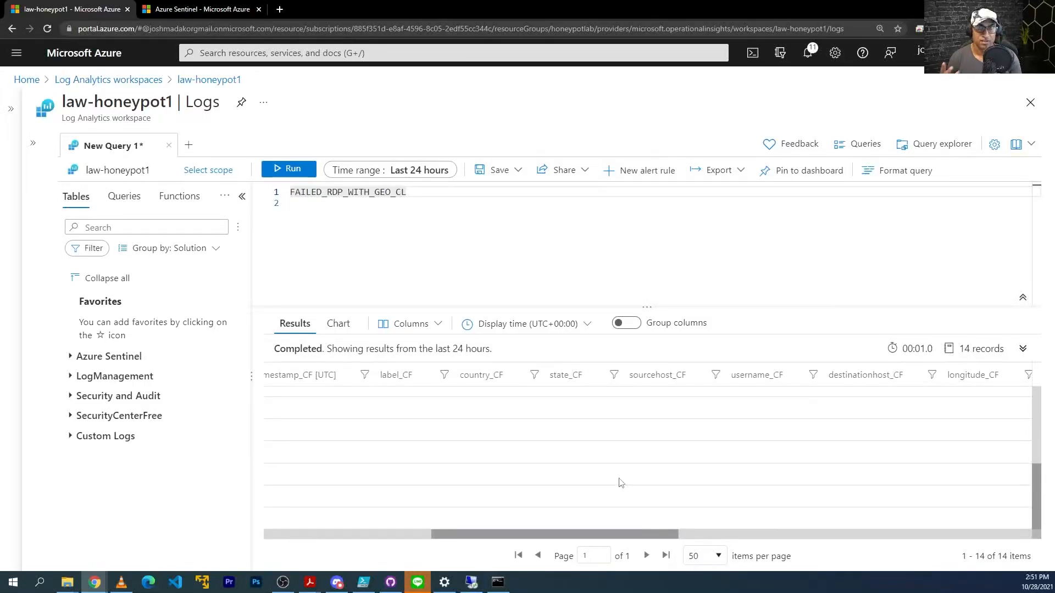
{"action": "left_click_drag", "start_coordinate": [626, 534], "coordinate": [477, 534]}
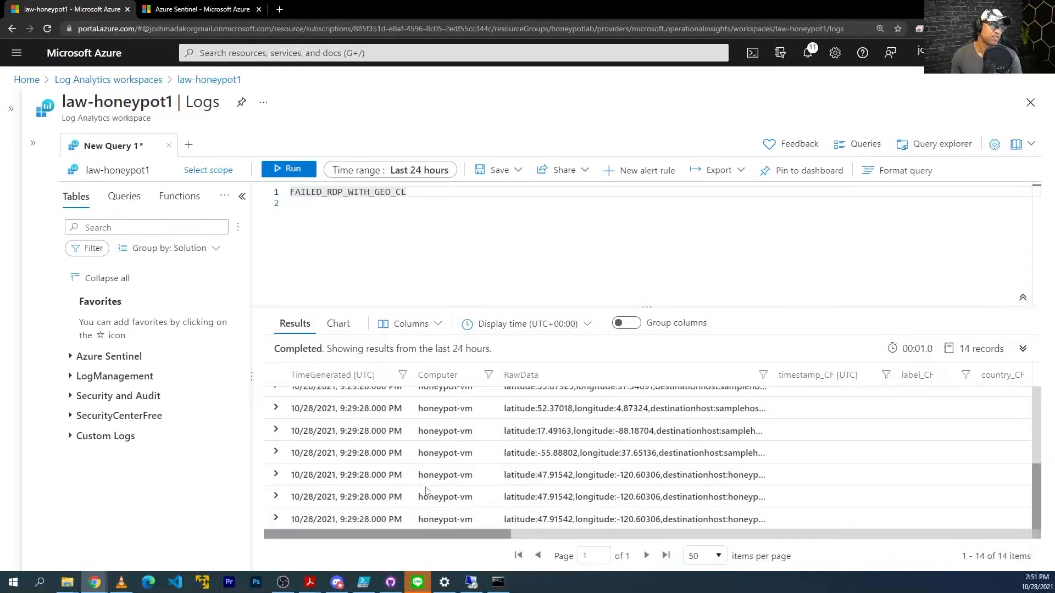
{"action": "scroll", "coordinate": [441, 469], "scroll_direction": "up", "scroll_amount": 5}
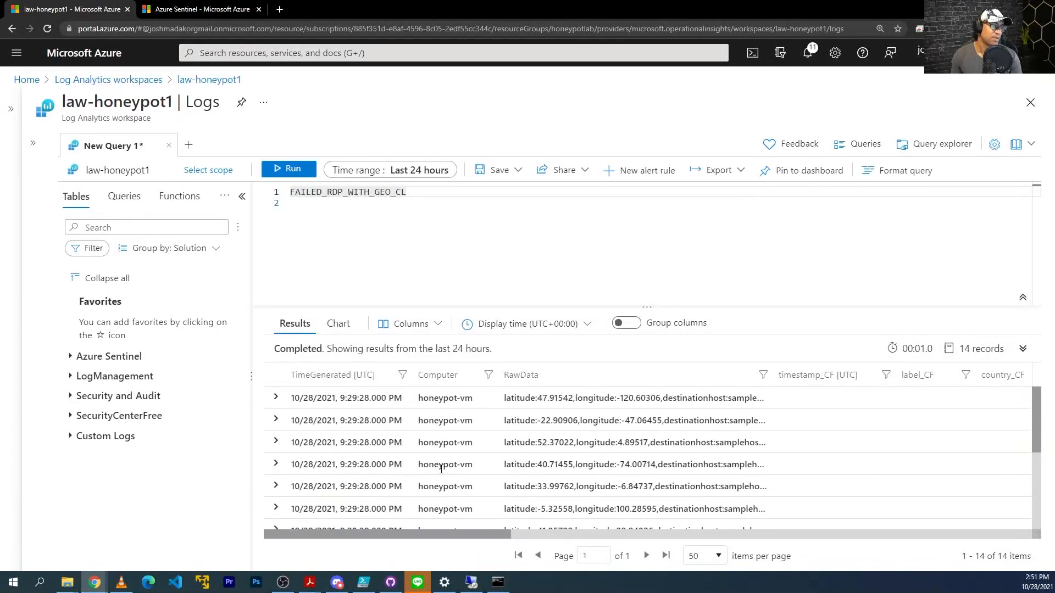
{"action": "left_click", "coordinate": [11, 108]}
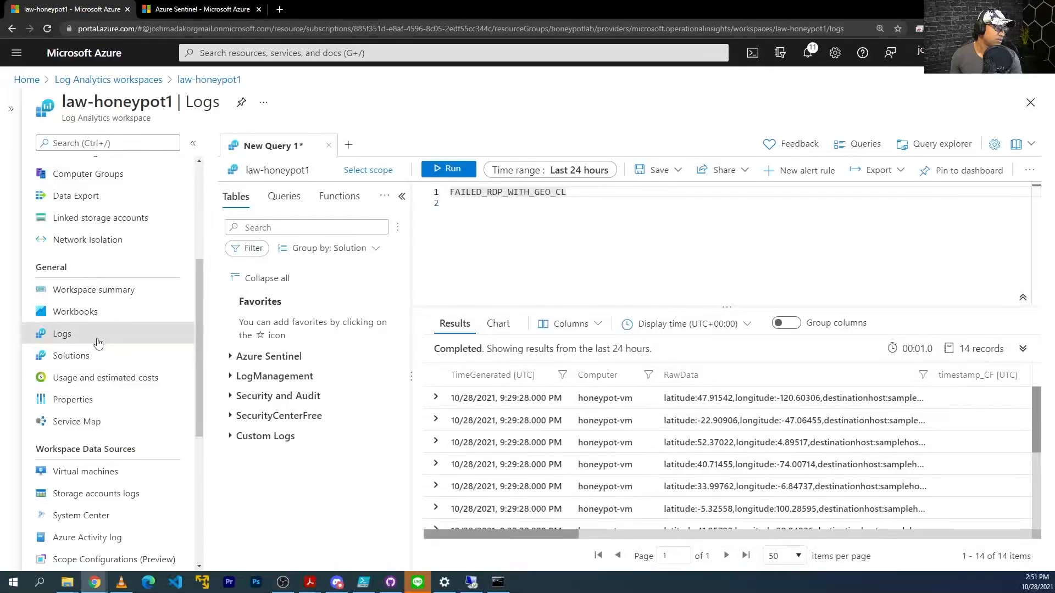
{"action": "scroll", "coordinate": [99, 363], "scroll_direction": "down", "scroll_amount": 3}
{"action": "scroll", "coordinate": [99, 367], "scroll_direction": "down", "scroll_amount": 1}
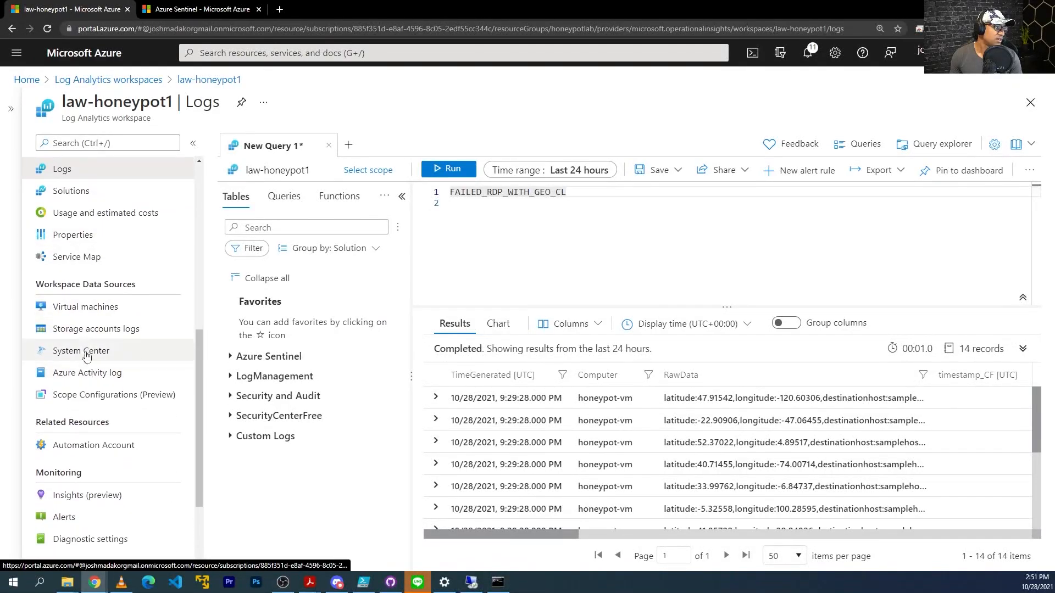
{"action": "scroll", "coordinate": [90, 340], "scroll_direction": "up", "scroll_amount": 3}
{"action": "scroll", "coordinate": [91, 308], "scroll_direction": "up", "scroll_amount": 3}
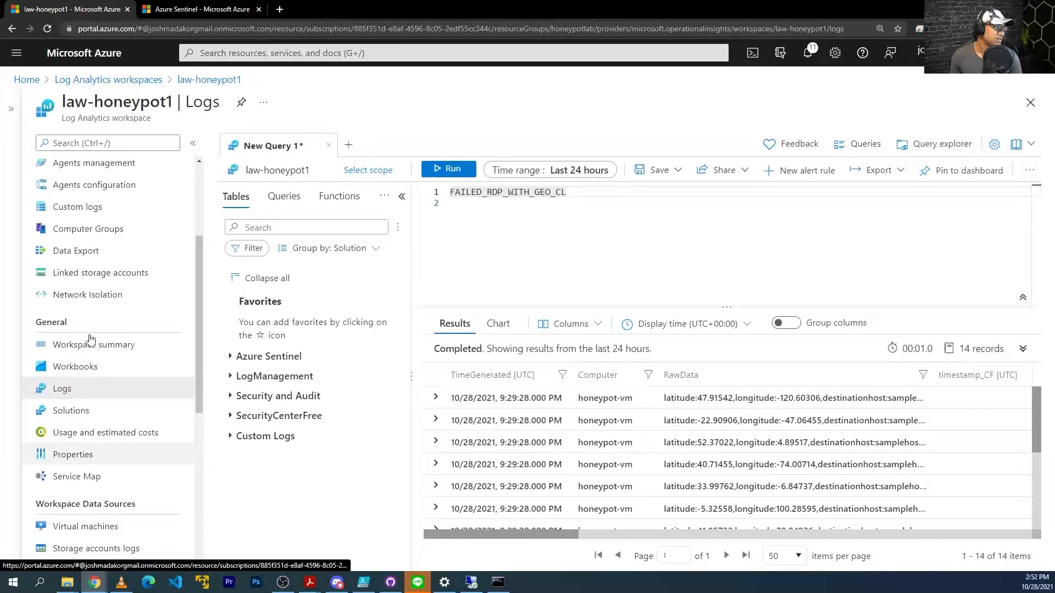
Go to Custom logs, discard the unsaved query edits, and list the Custom fields.
{"action": "left_click", "coordinate": [92, 264]}
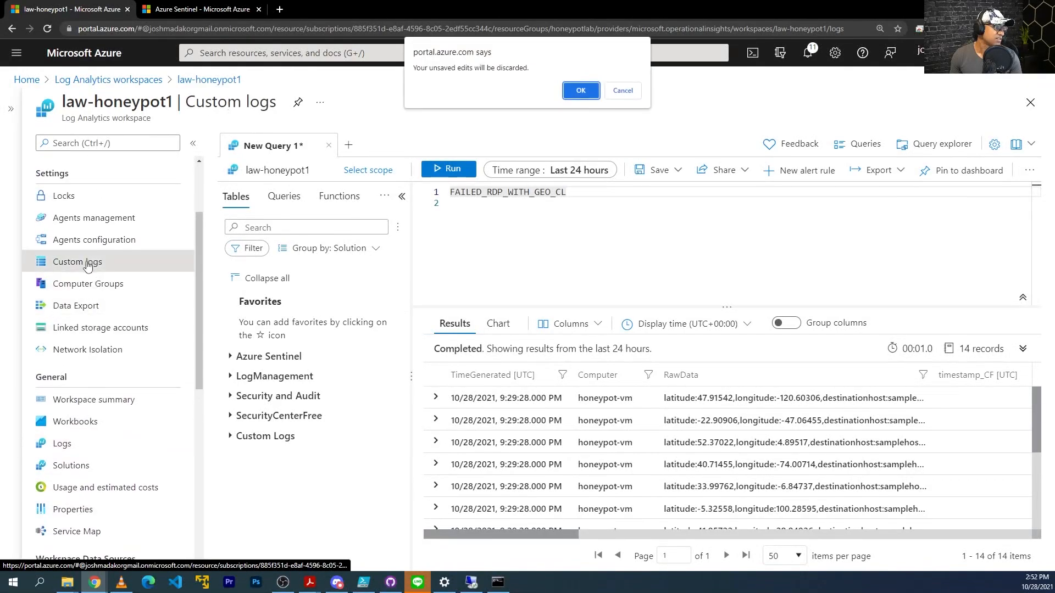
{"action": "key", "text": "Return"}
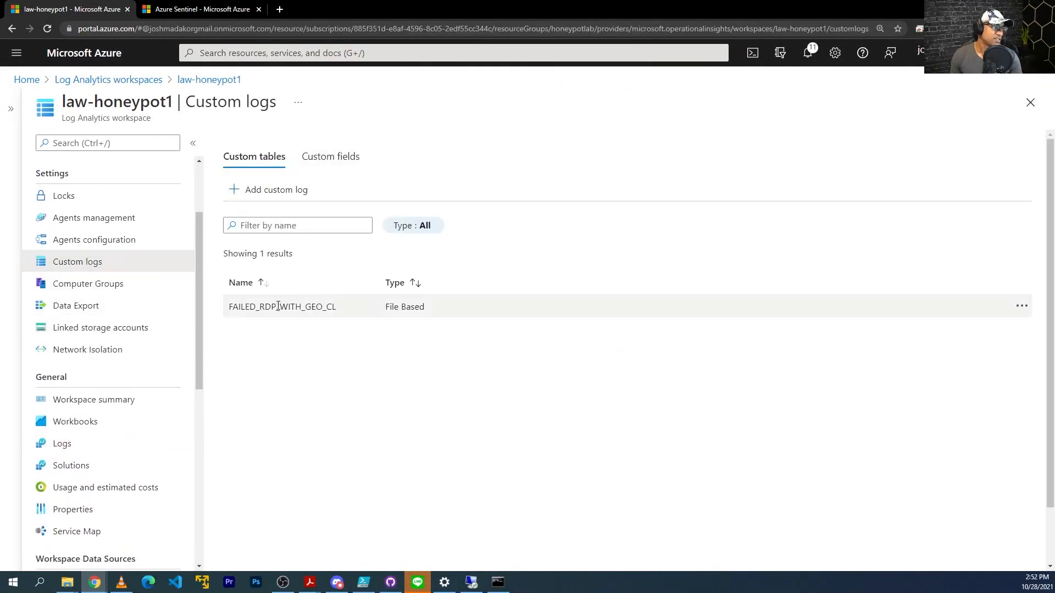
{"action": "left_click", "coordinate": [332, 159]}
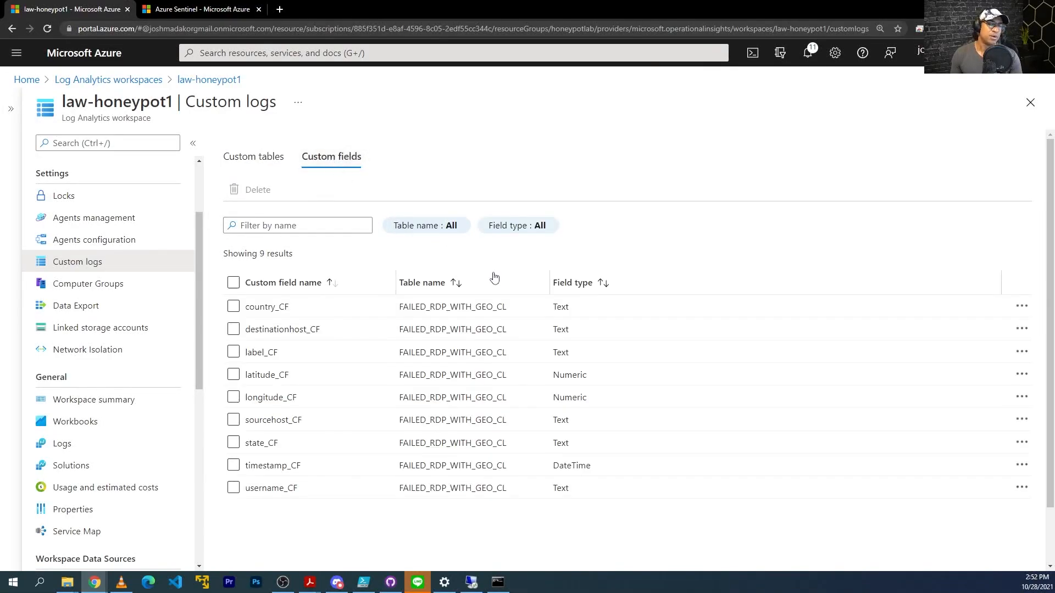
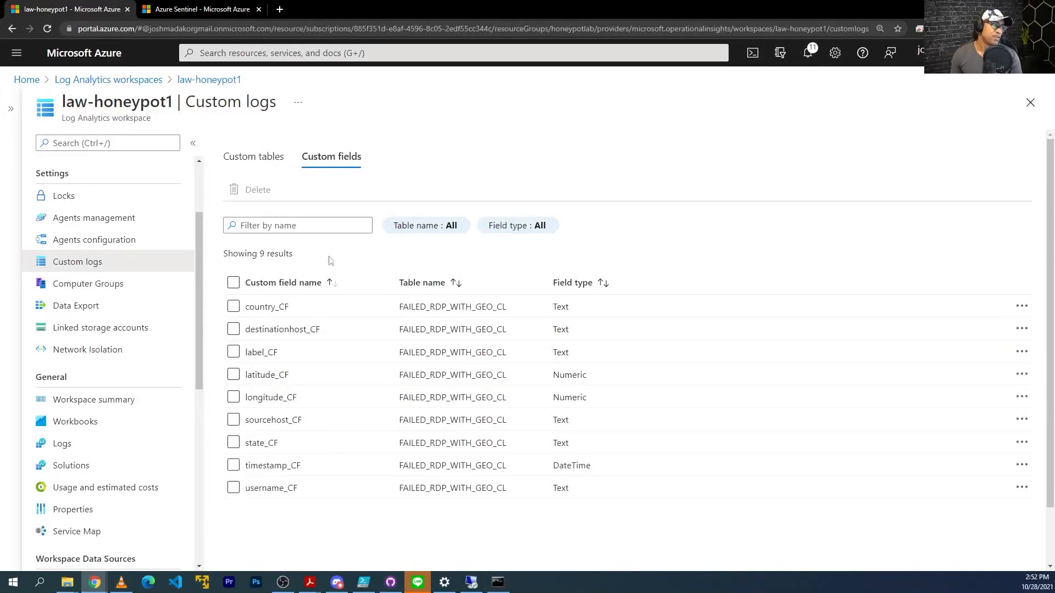
Tick the latitude_CF field in the FAILED_RDP_WITH_GEO_CL custom fields list.
{"action": "left_click", "coordinate": [233, 374]}
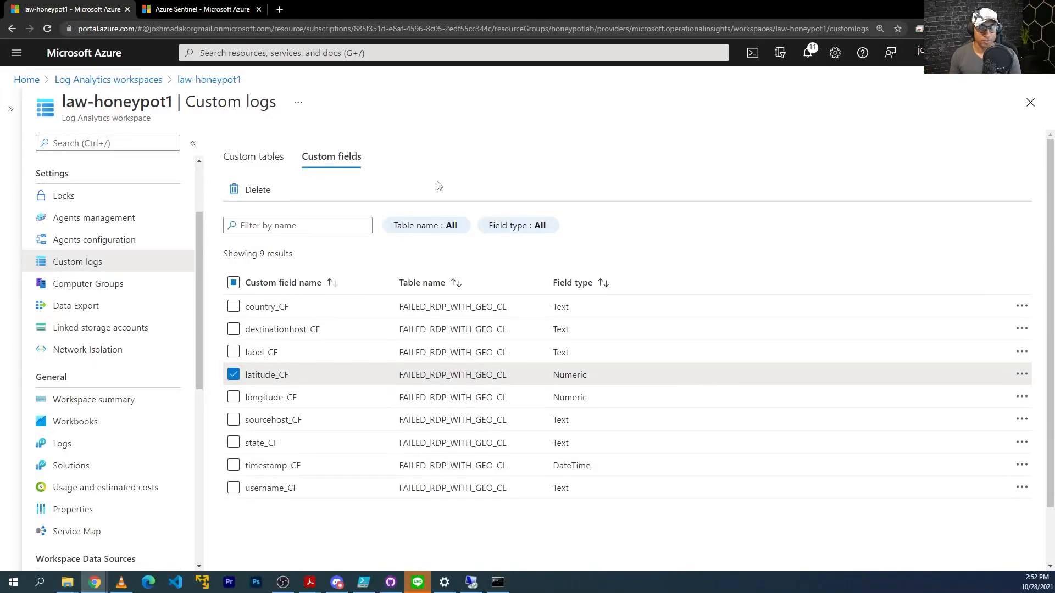
Rerun the FAILED_RDP_WITH_GEO_CL query from Logs history and widen the 14-record results view.
{"action": "left_click", "coordinate": [63, 439]}
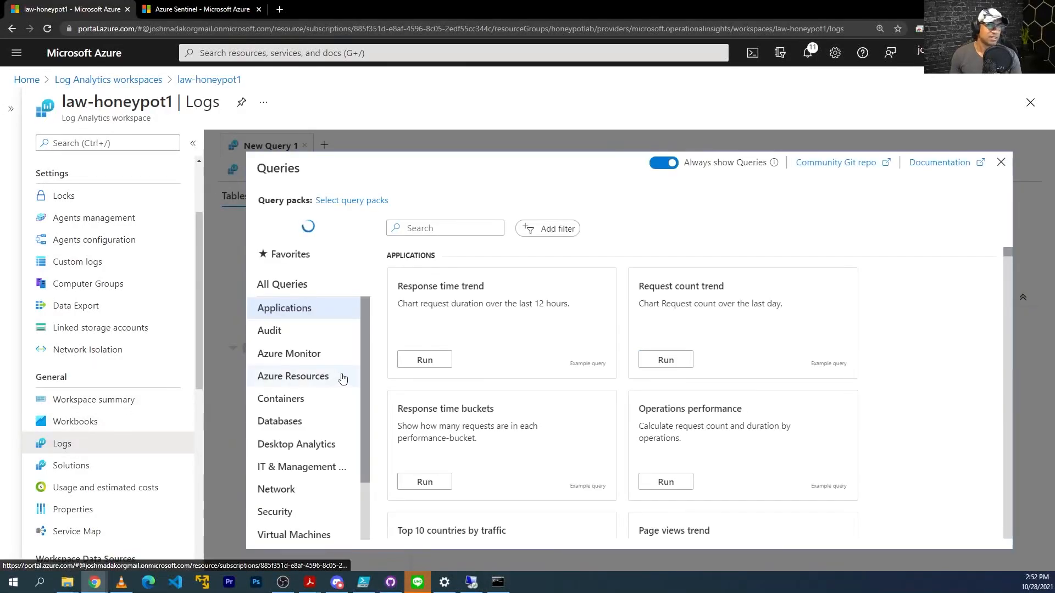
{"action": "left_click", "coordinate": [1001, 164]}
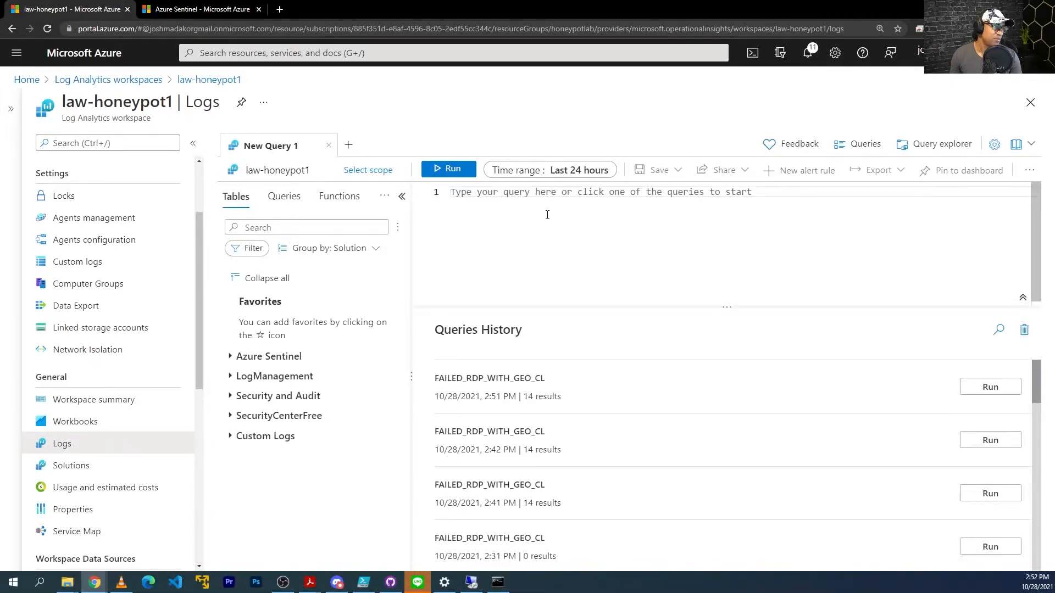
{"action": "left_click", "coordinate": [990, 387]}
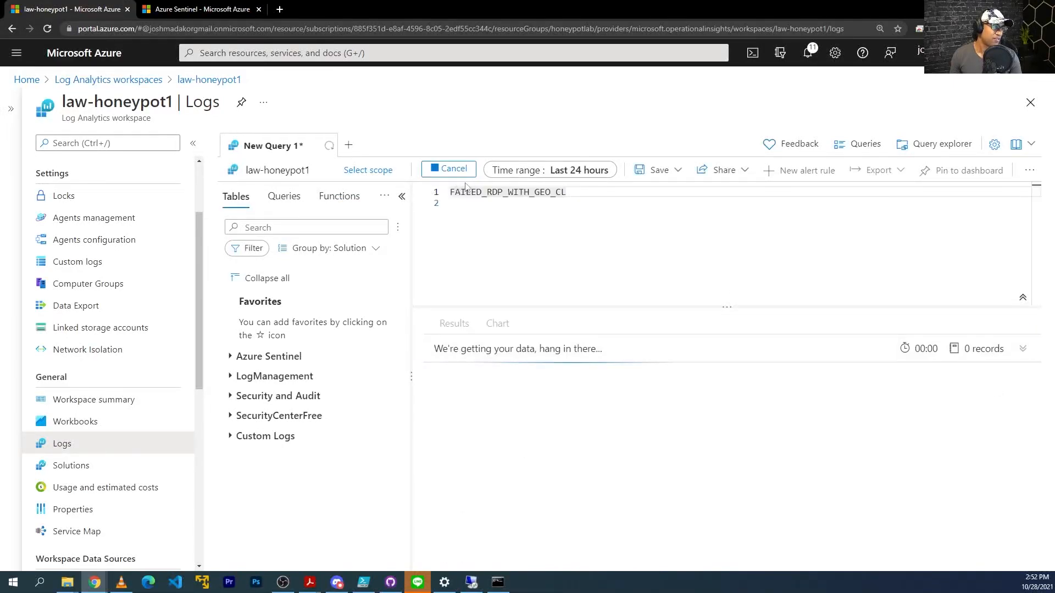
{"action": "left_click", "coordinate": [193, 143]}
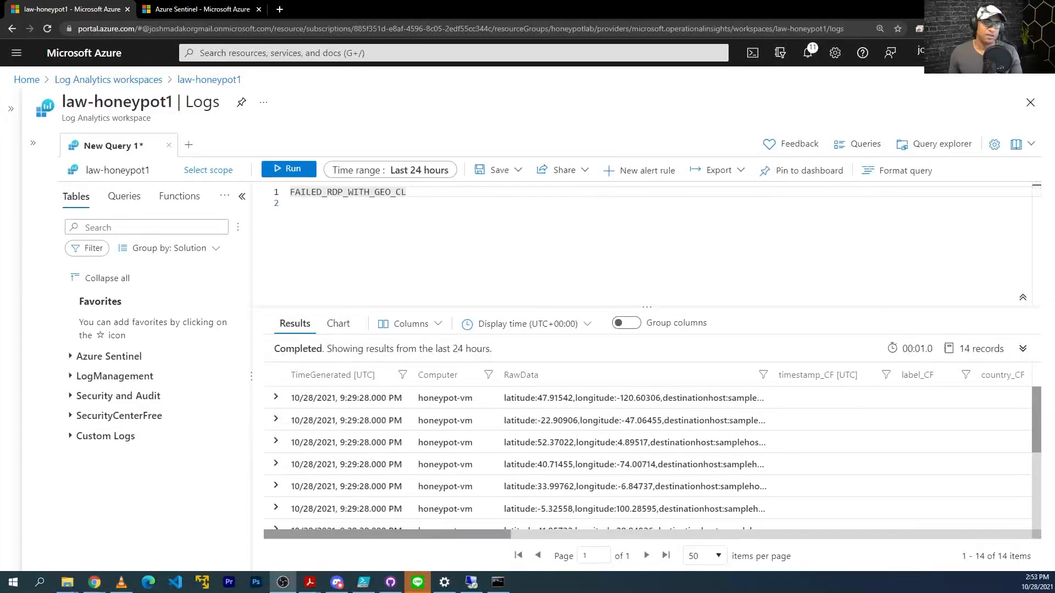
{"action": "scroll", "coordinate": [800, 466], "scroll_direction": "down", "scroll_amount": 1}
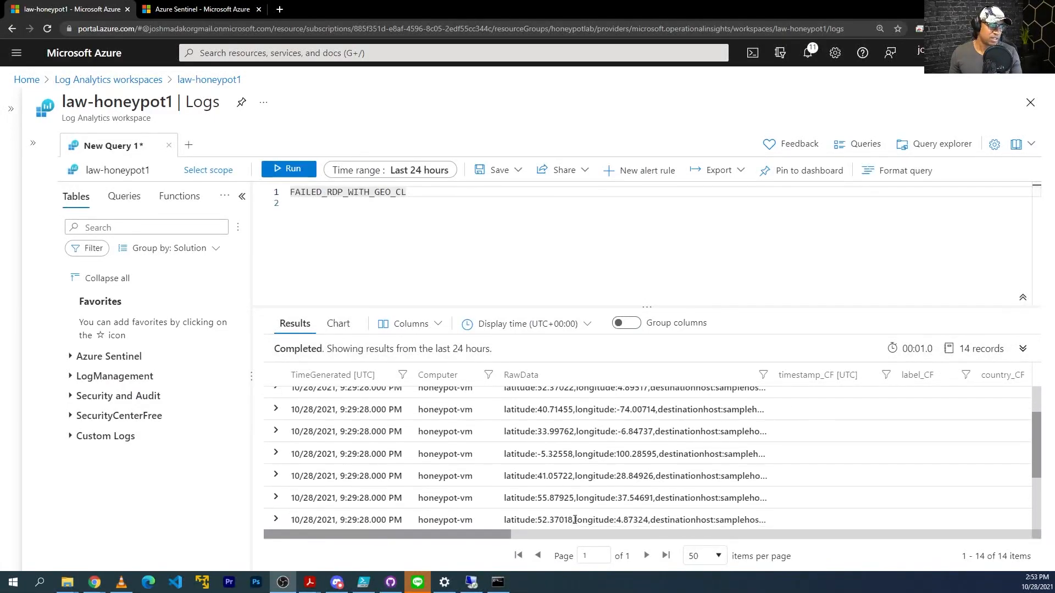
{"action": "left_click", "coordinate": [471, 582]}
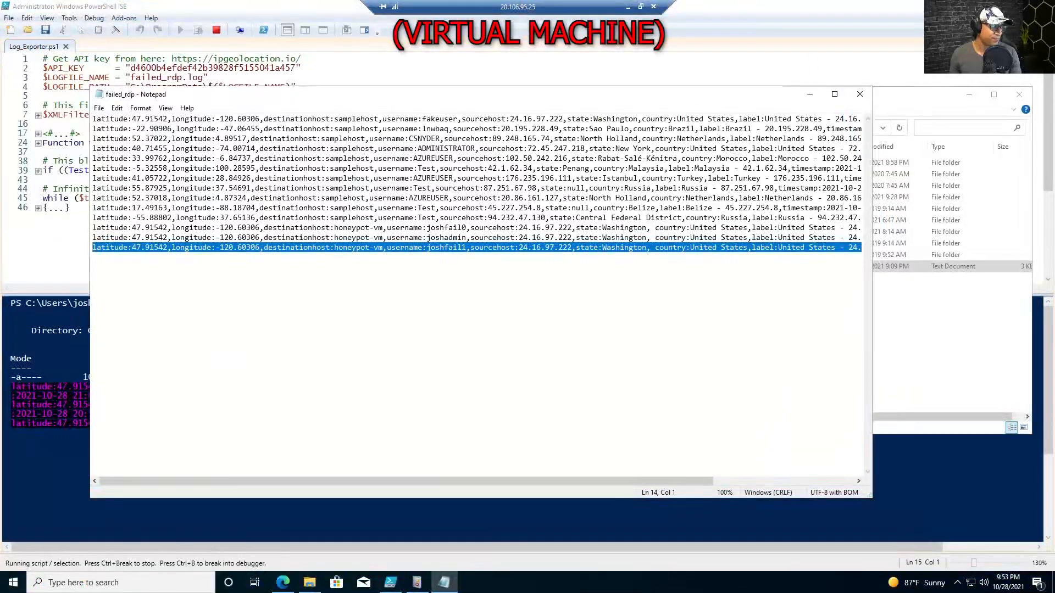
Bring Log_Exporter.ps1's live output forward and drag the Remote Desktop Connection window into view.
{"action": "left_click", "coordinate": [472, 521]}
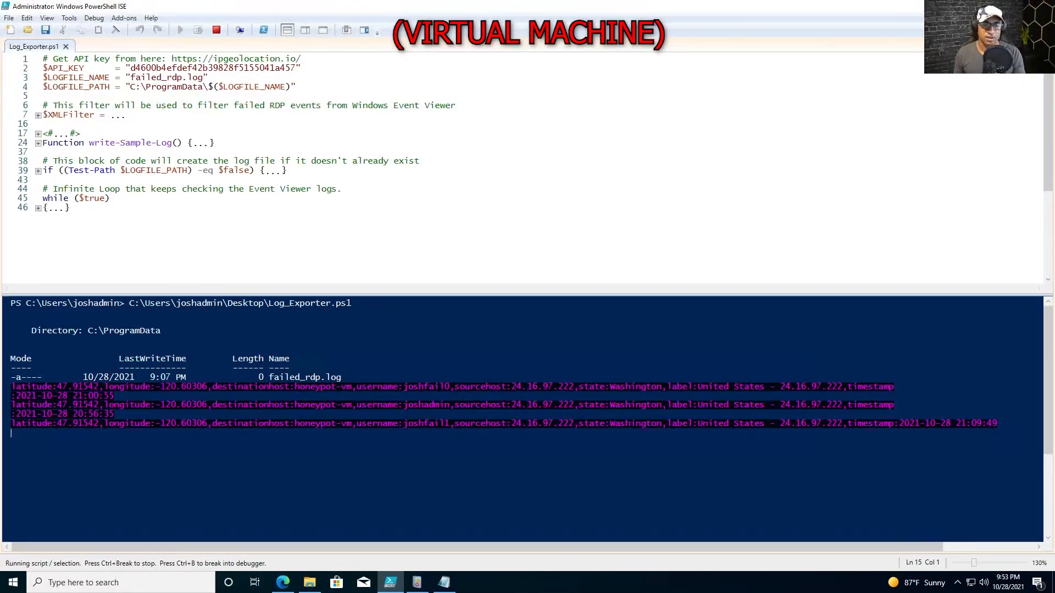
{"action": "left_click_drag", "start_coordinate": [1054, 147], "coordinate": [475, 176]}
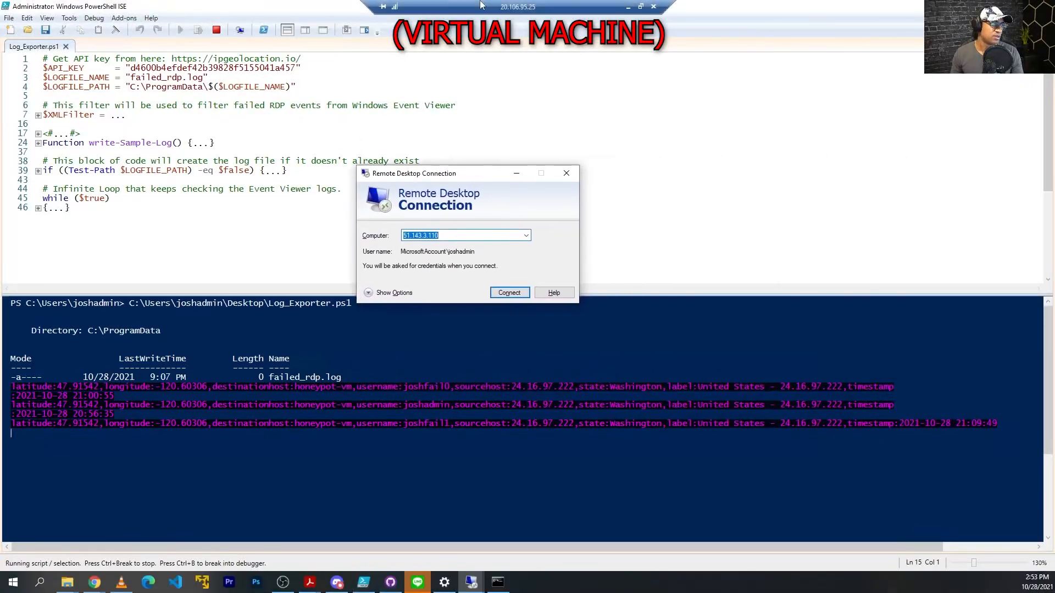
Attempt a Remote Desktop sign-in to 20.106.95.25 using a made-up user name and password.
{"action": "type", "text": "20"}
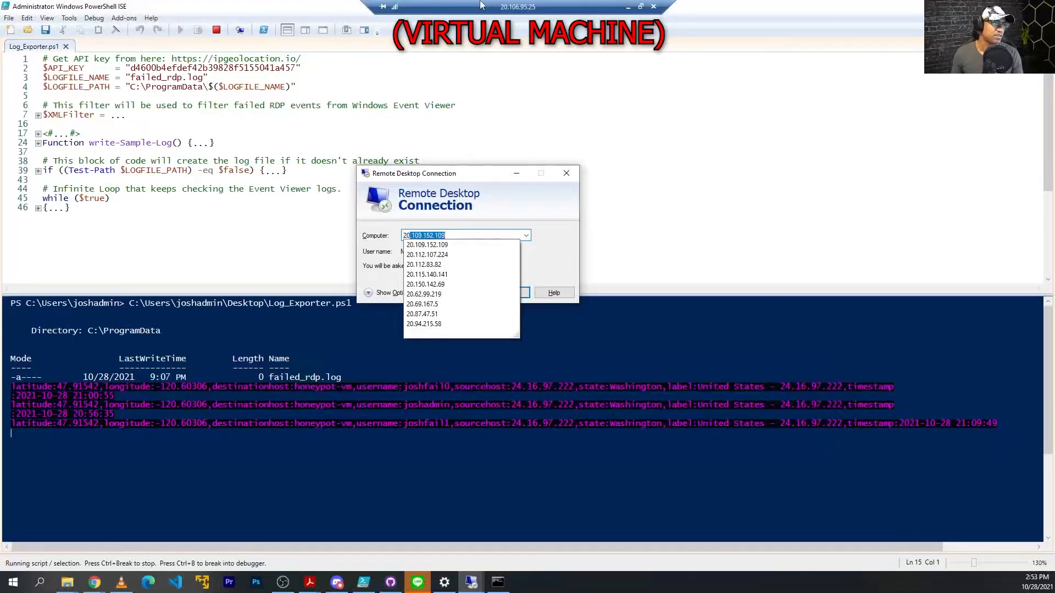
{"action": "type", "text": ".106.95.25"}
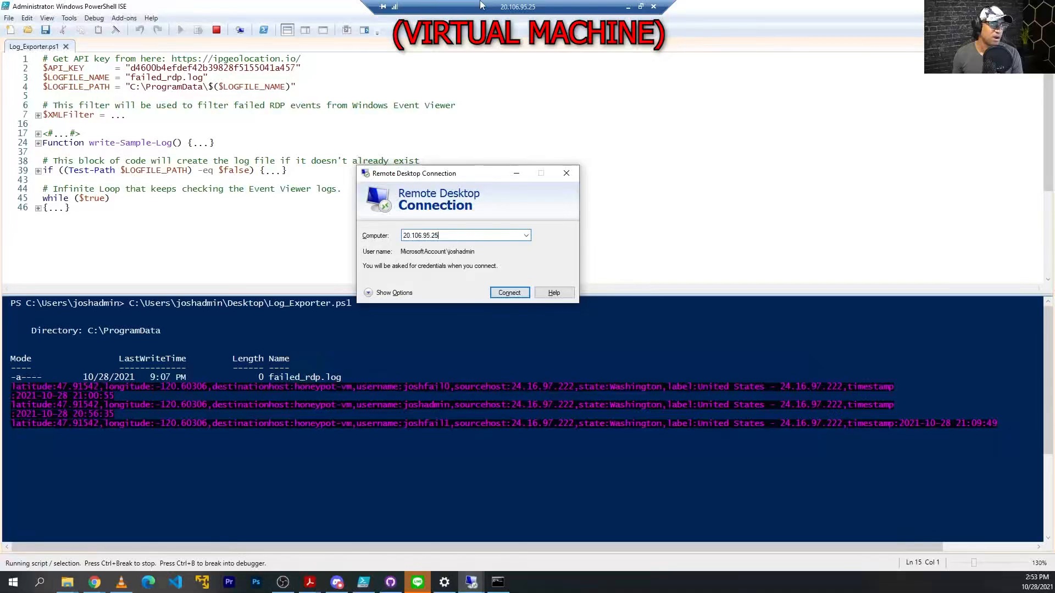
{"action": "left_click", "coordinate": [511, 297]}
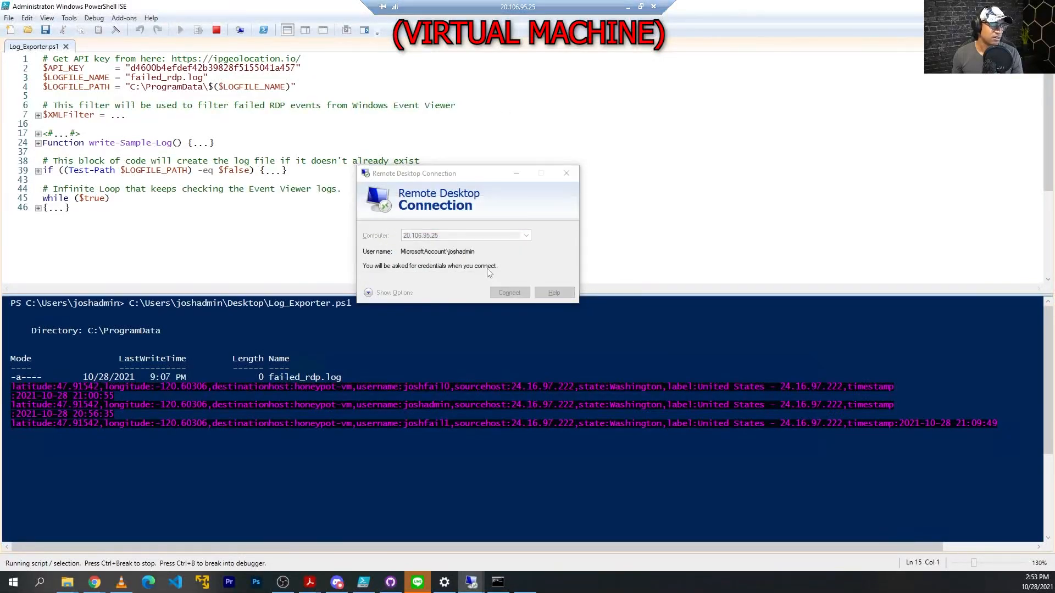
{"action": "left_click", "coordinate": [392, 292]}
{"action": "left_click", "coordinate": [424, 344]}
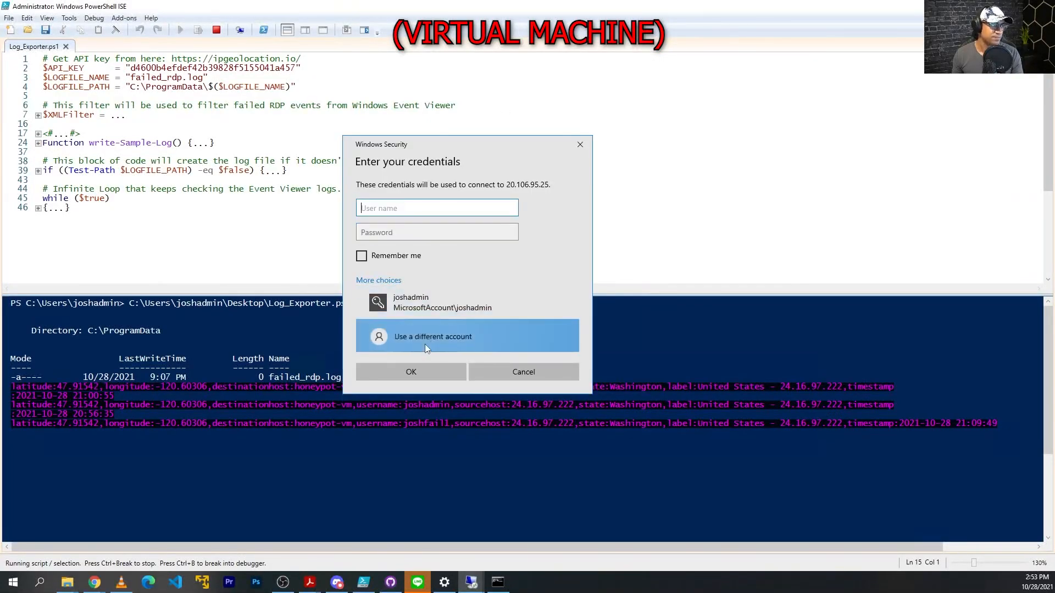
{"action": "type", "text": "joshfail3"}
{"action": "key", "text": "BackSpace"}
{"action": "type", "text": "2"}
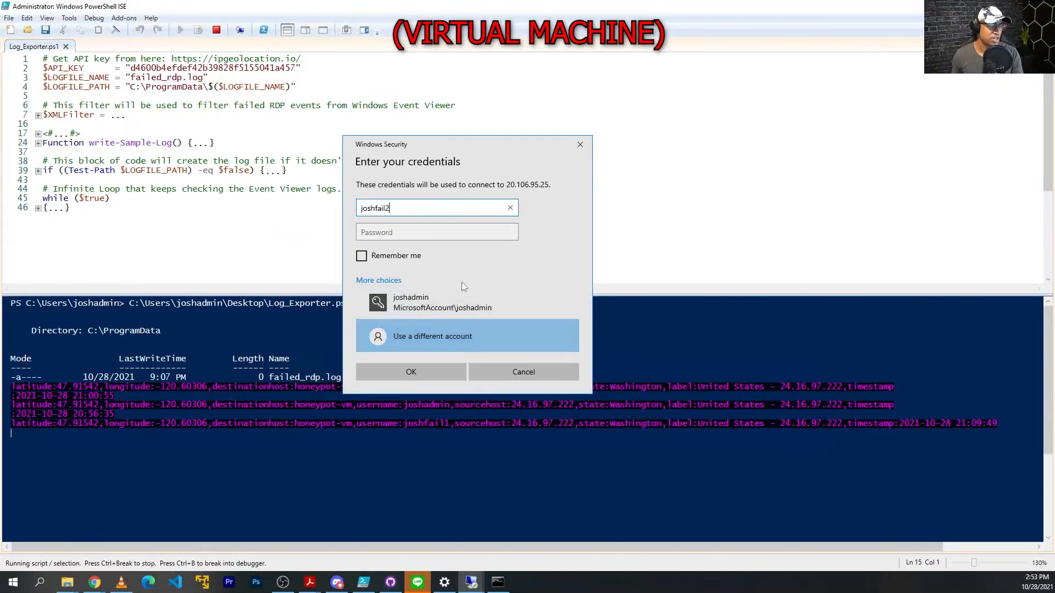
{"action": "key", "text": "Tab"}
{"action": "type", "text": "**********"}
{"action": "left_click", "coordinate": [417, 377]}
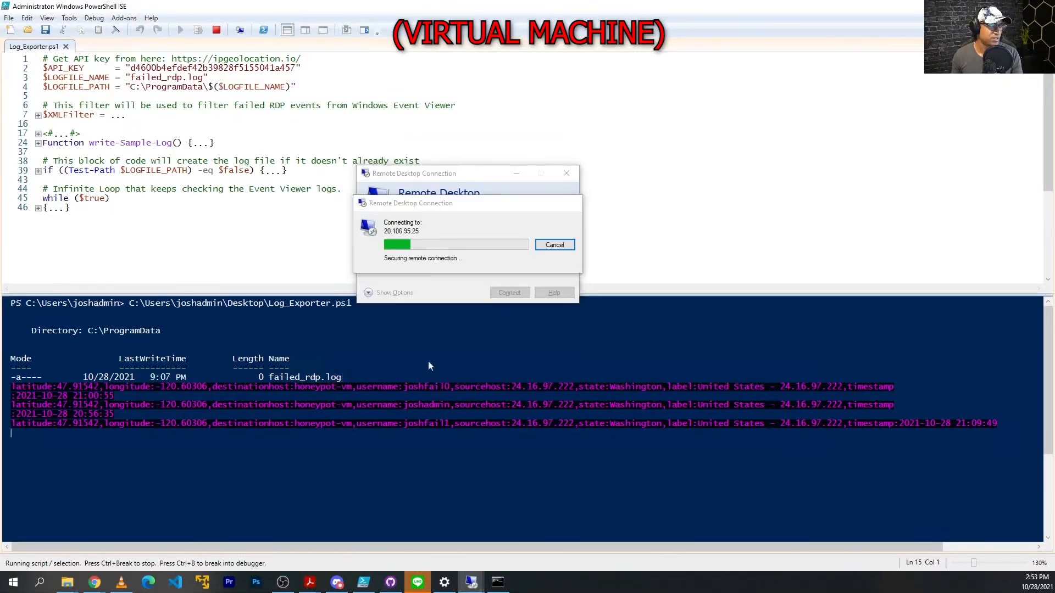
Dismiss the failure messages, check the newest failed_rdp log entry, and minimize the remote session.
{"action": "left_click", "coordinate": [580, 131]}
{"action": "left_click", "coordinate": [573, 170]}
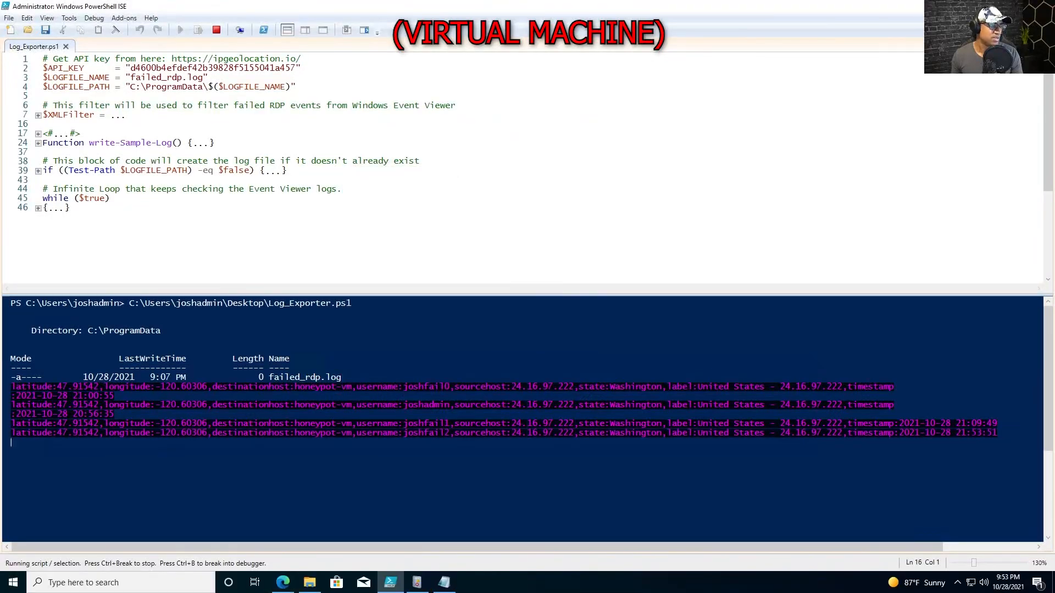
{"action": "key", "text": "alt+Tab"}
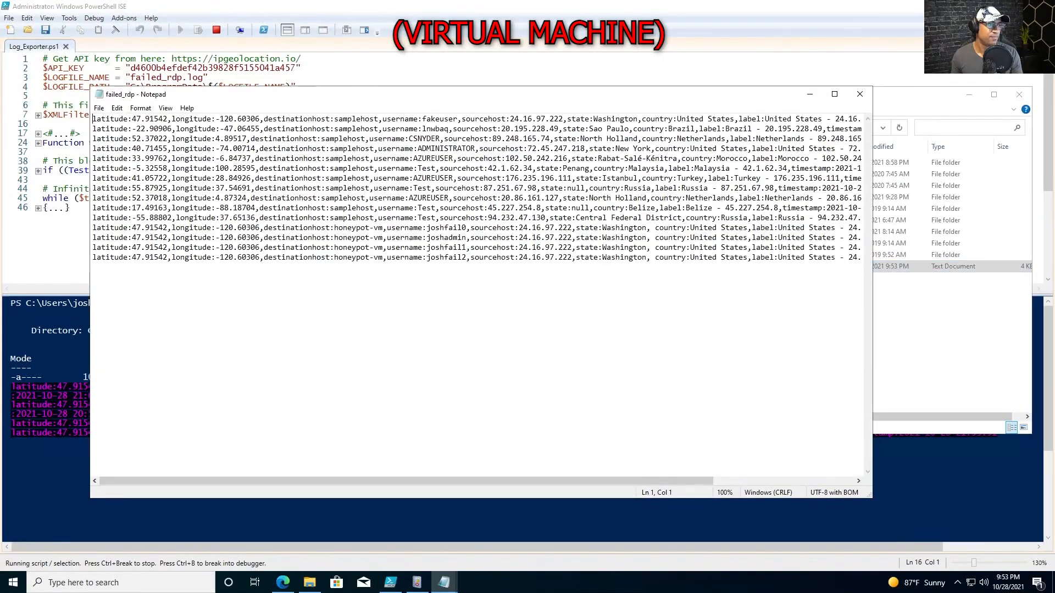
{"action": "left_click_drag", "start_coordinate": [751, 258], "coordinate": [92, 258]}
{"action": "left_click", "coordinate": [860, 94]}
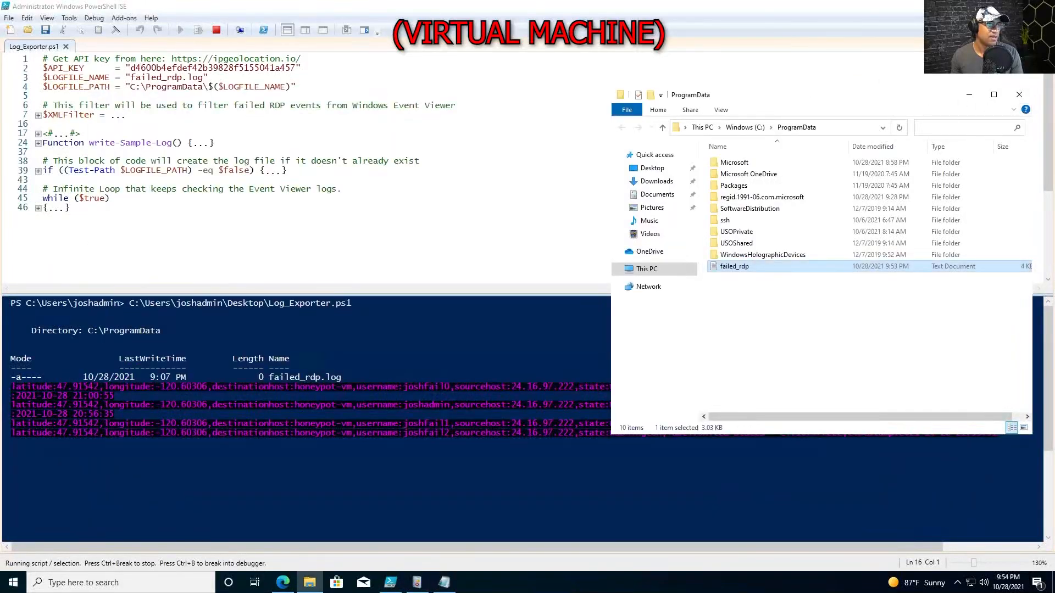
{"action": "mouse_move", "coordinate": [879, 4]}
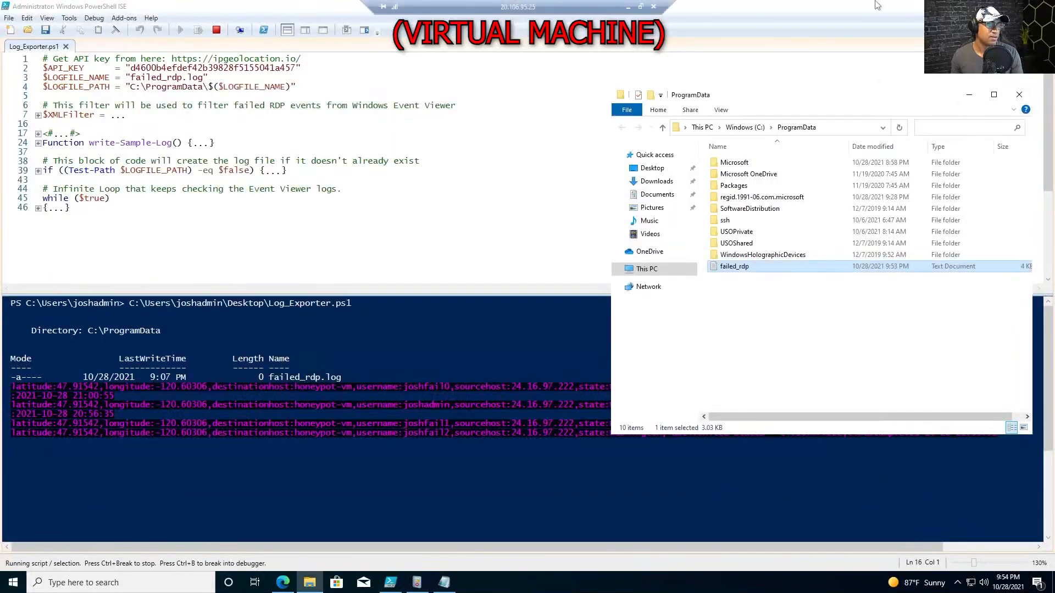
{"action": "left_click", "coordinate": [629, 8]}
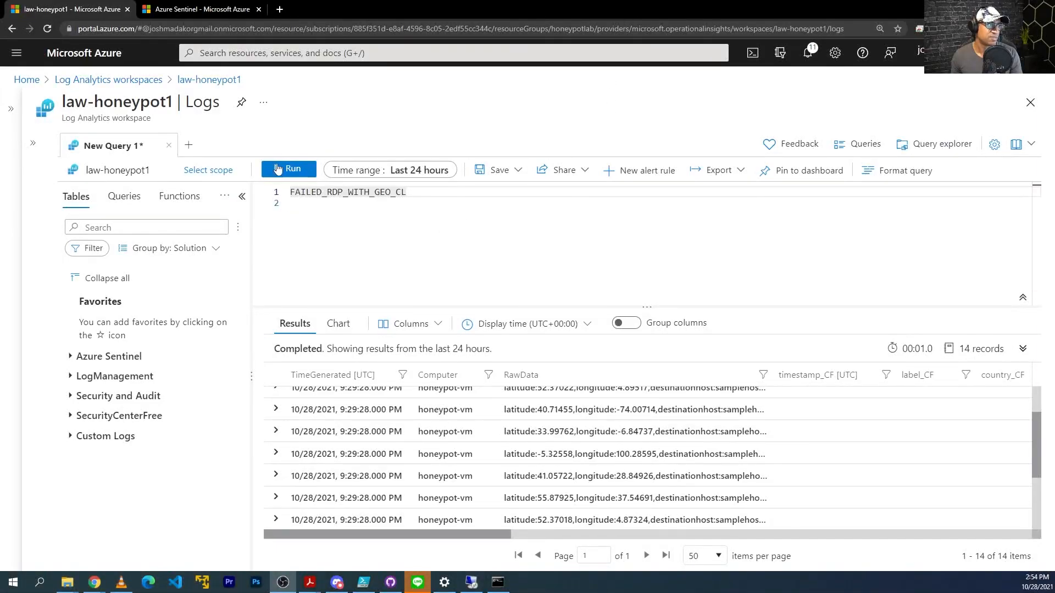
Rerun the FAILED_RDP_WITH_GEO_CL query, inspecting the columns, until it returns 15 records.
{"action": "left_click", "coordinate": [292, 169]}
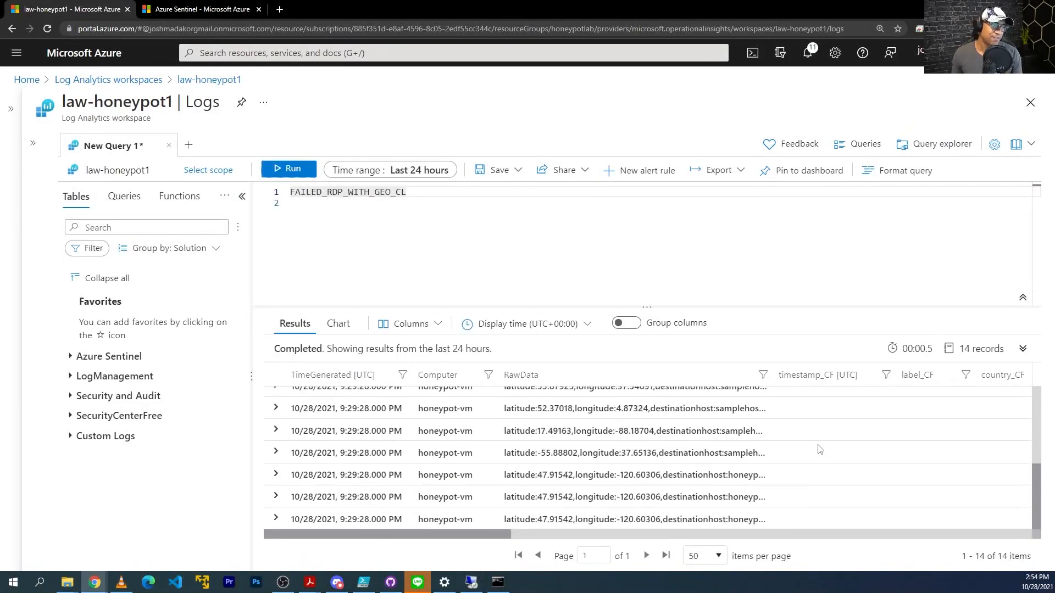
{"action": "scroll", "coordinate": [758, 432], "scroll_direction": "up", "scroll_amount": 2}
{"action": "scroll", "coordinate": [757, 432], "scroll_direction": "down", "scroll_amount": 2}
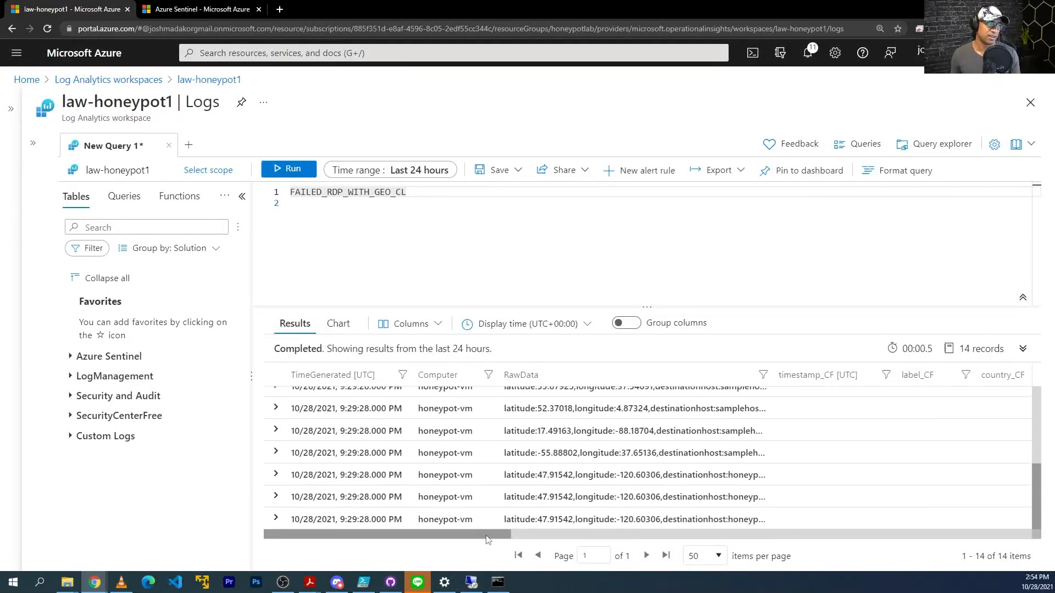
{"action": "left_click_drag", "start_coordinate": [490, 535], "coordinate": [613, 538]}
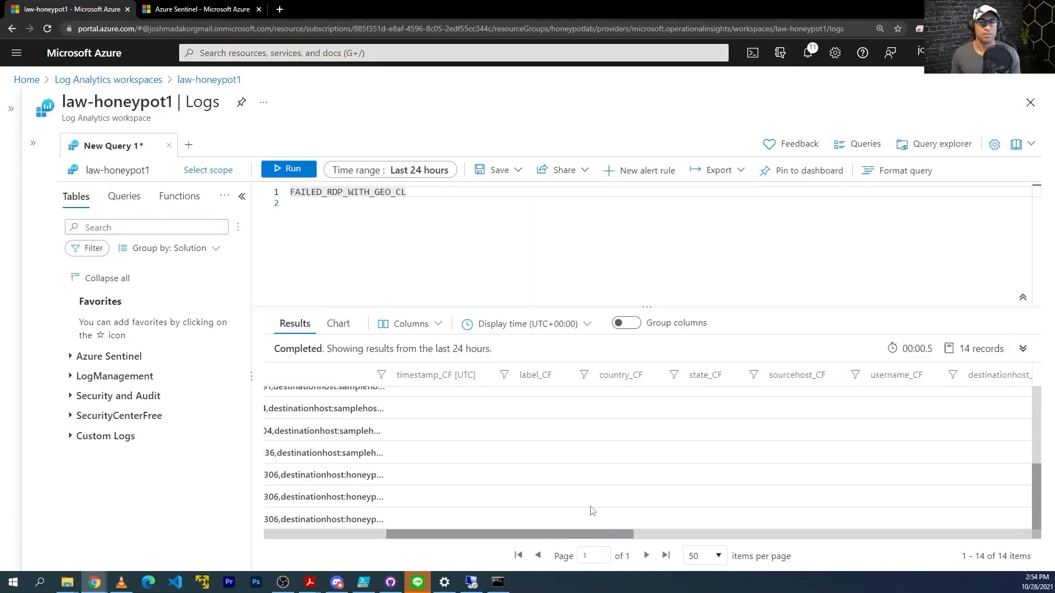
{"action": "left_click_drag", "start_coordinate": [590, 532], "coordinate": [467, 531]}
{"action": "scroll", "coordinate": [819, 478], "scroll_direction": "up", "scroll_amount": 2}
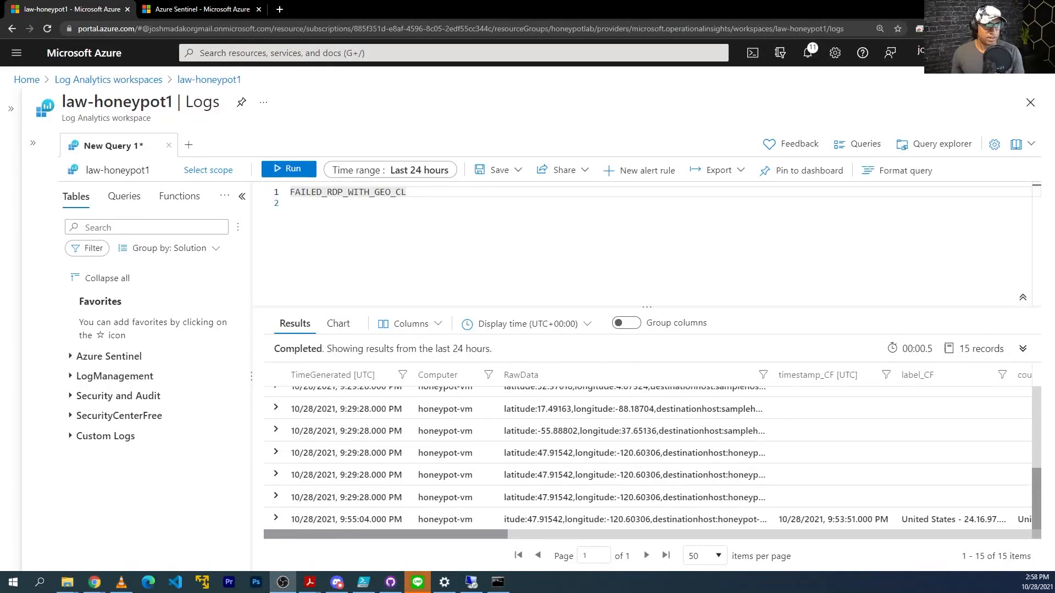
{"action": "left_click", "coordinate": [282, 170]}
Scroll the results and select the new record's 9:55:04 PM timestamp value.
{"action": "scroll", "coordinate": [416, 416], "scroll_direction": "down", "scroll_amount": 4}
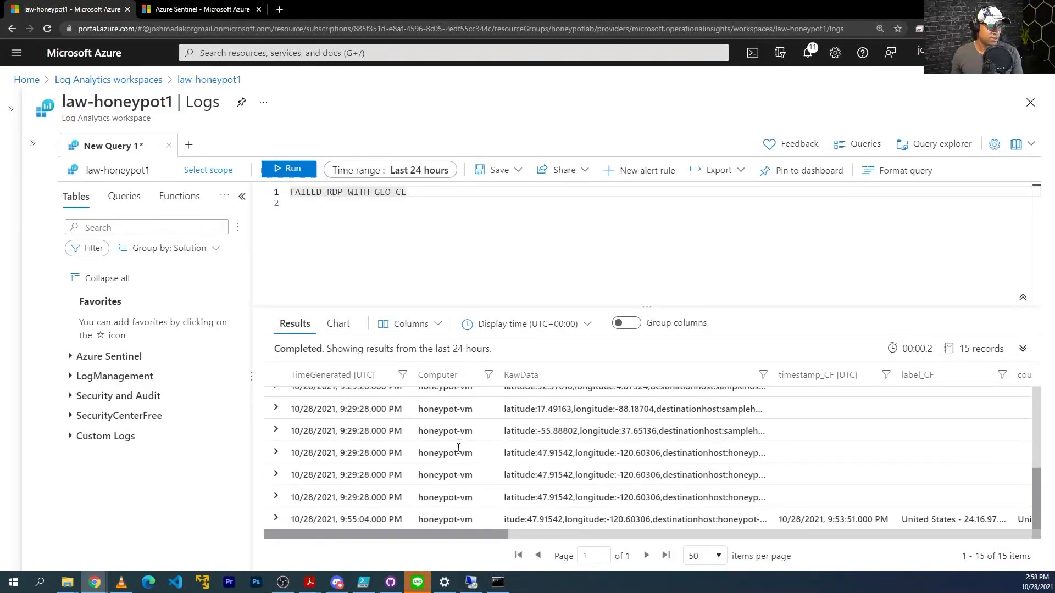
{"action": "left_click_drag", "start_coordinate": [388, 536], "coordinate": [500, 537]}
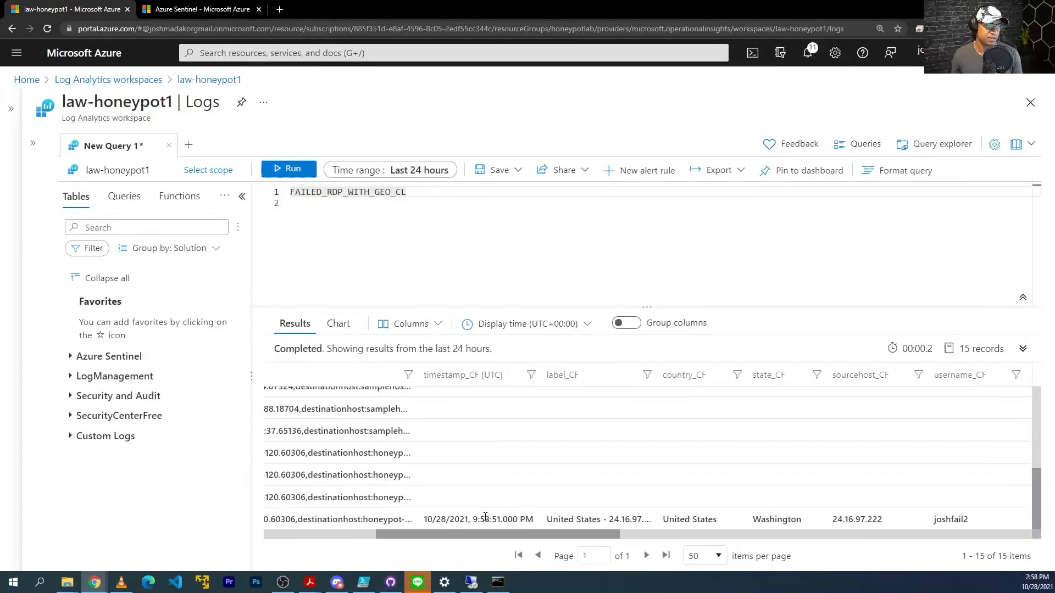
{"action": "scroll", "coordinate": [514, 539], "scroll_direction": "right", "scroll_amount": 3}
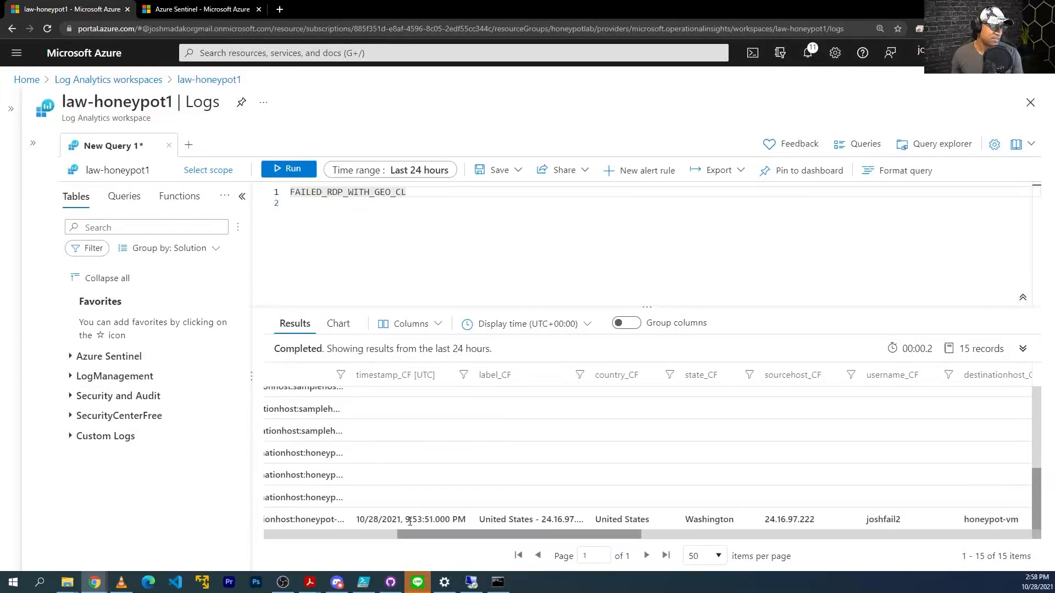
{"action": "left_click_drag", "start_coordinate": [466, 518], "coordinate": [361, 520]}
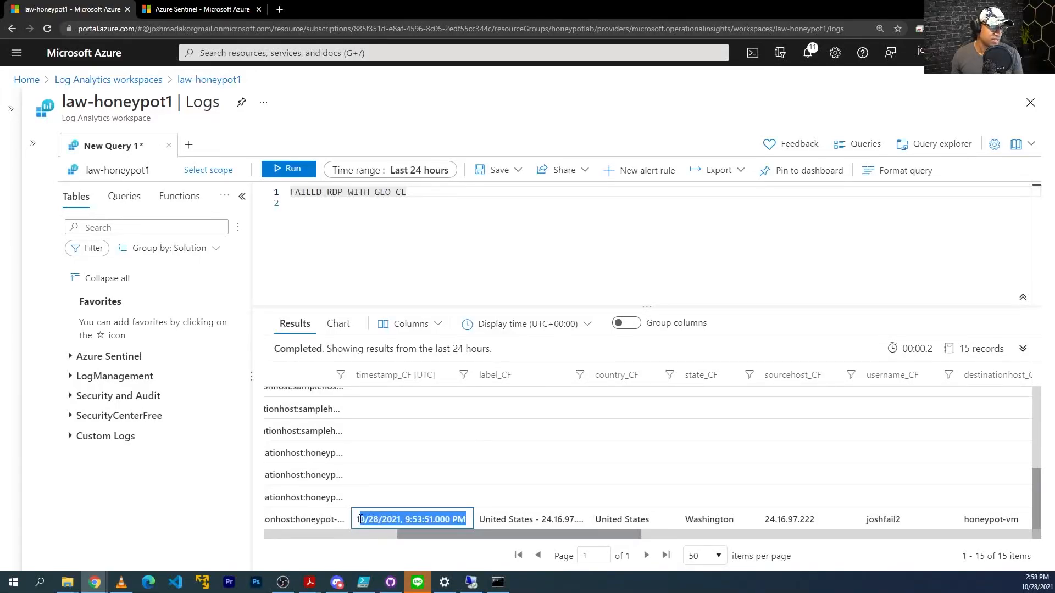
{"action": "scroll", "coordinate": [470, 505], "scroll_direction": "right", "scroll_amount": 1}
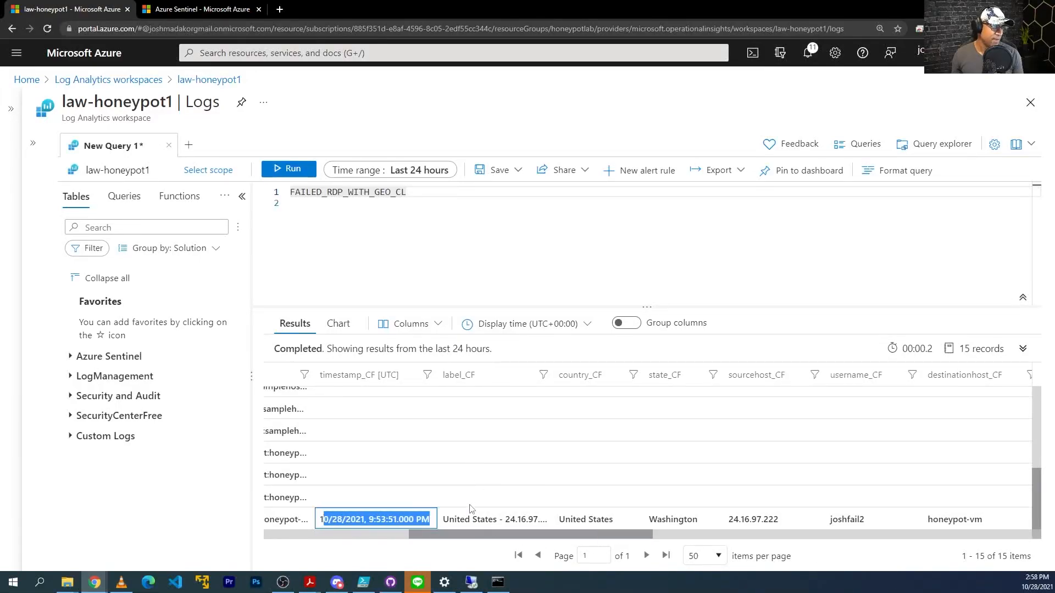
{"action": "left_click_drag", "start_coordinate": [554, 373], "coordinate": [570, 373]}
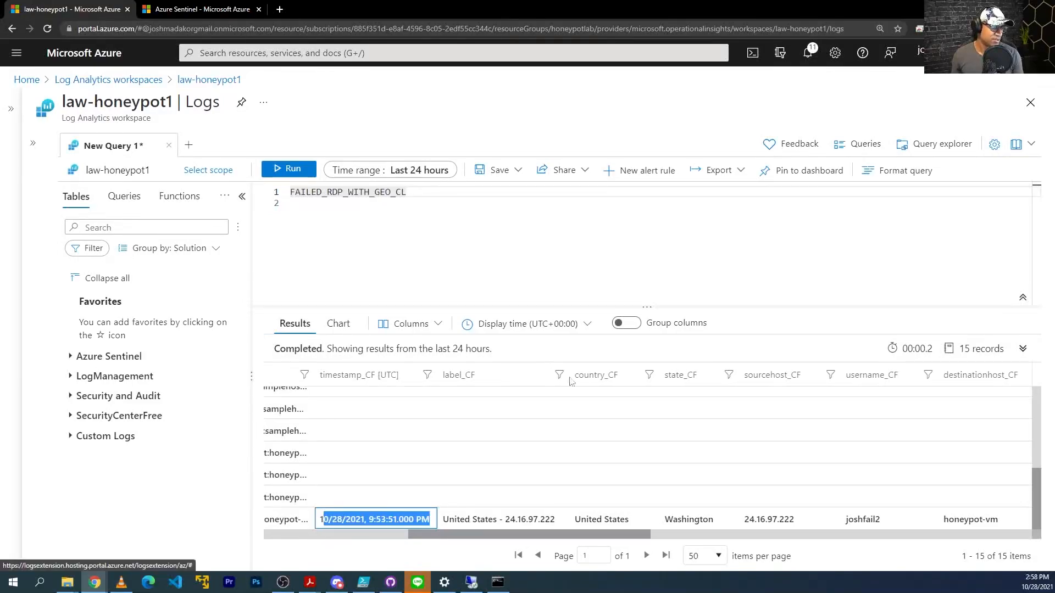
{"action": "left_click_drag", "start_coordinate": [600, 540], "coordinate": [727, 530]}
{"action": "left_click", "coordinate": [687, 520]}
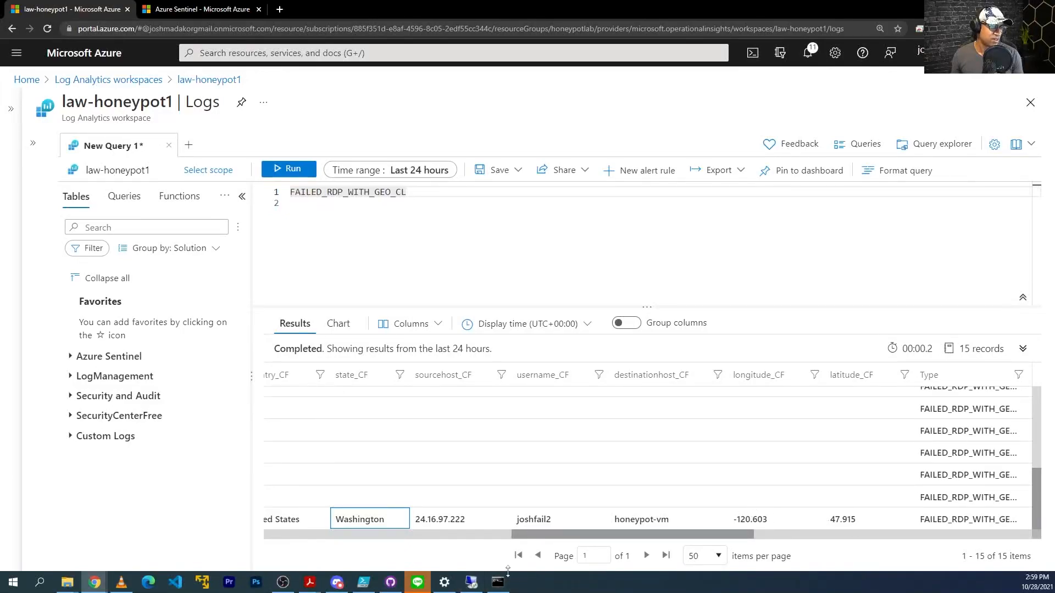
{"action": "left_click", "coordinate": [471, 583]}
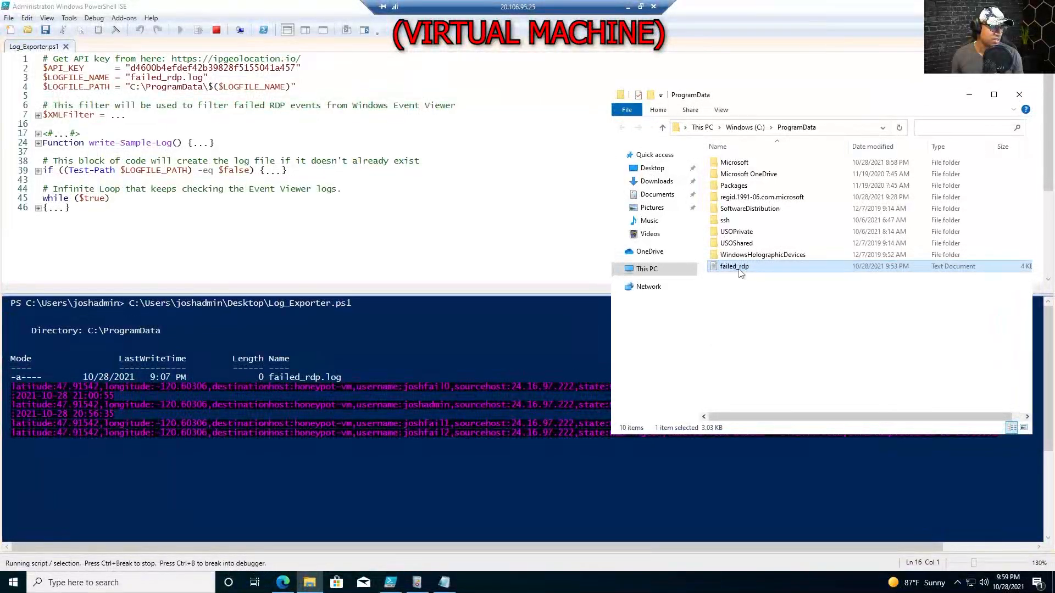
Open failed_rdp in Notepad on the VM, then review the Azure results columns.
{"action": "double_click", "coordinate": [740, 269]}
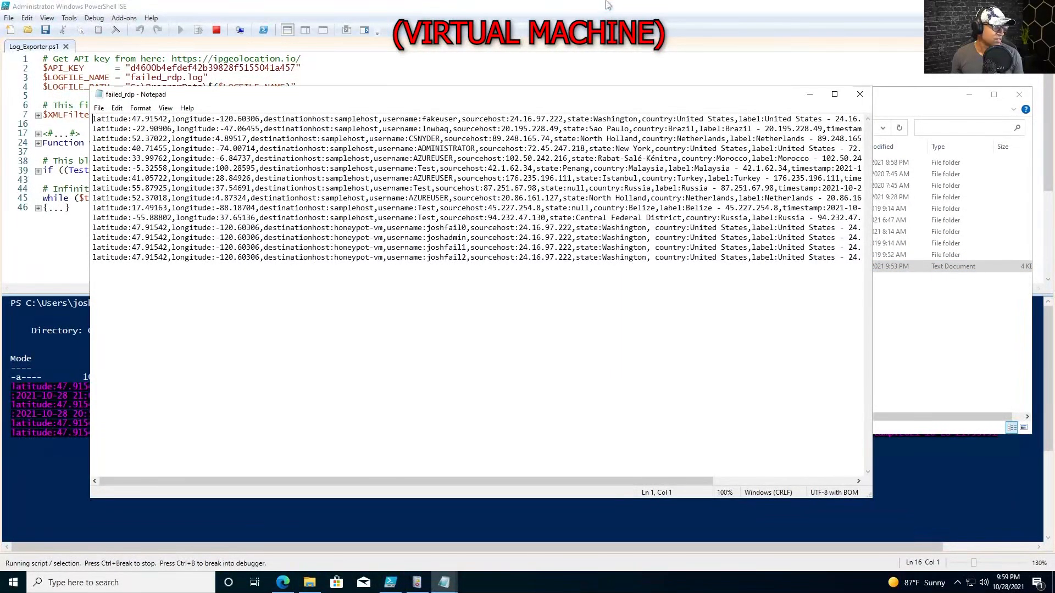
{"action": "left_click", "coordinate": [628, 7]}
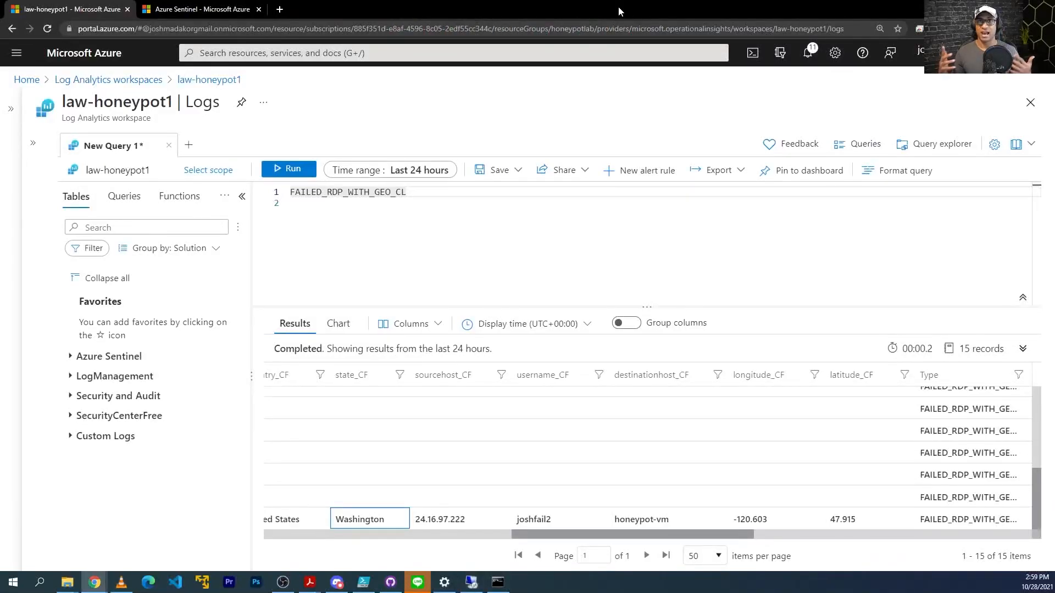
{"action": "scroll", "coordinate": [634, 526], "scroll_direction": "right", "scroll_amount": 2}
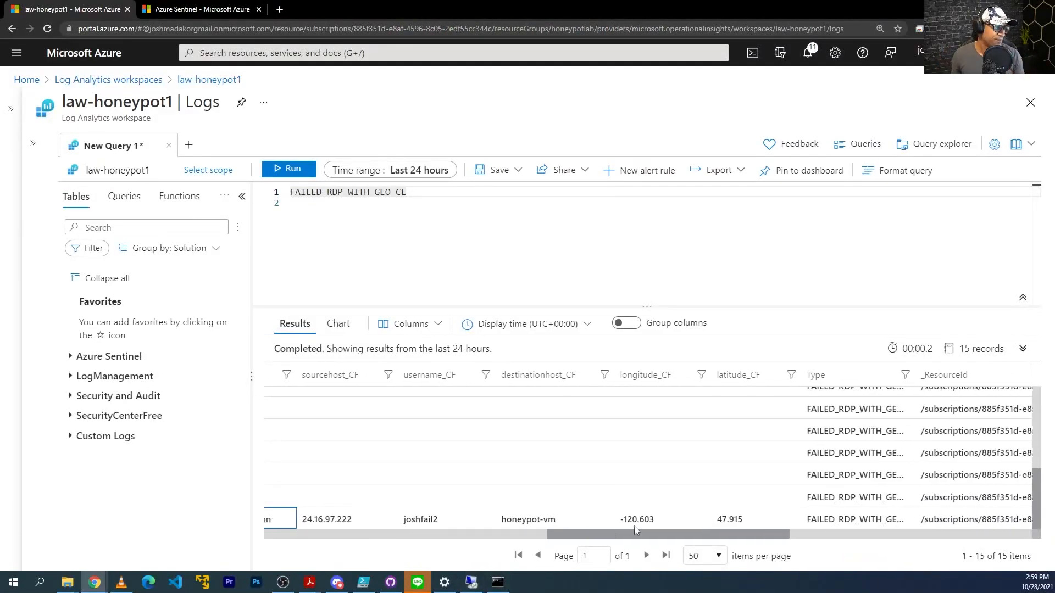
{"action": "scroll", "coordinate": [634, 525], "scroll_direction": "right", "scroll_amount": 1}
{"action": "scroll", "coordinate": [634, 526], "scroll_direction": "left", "scroll_amount": 6}
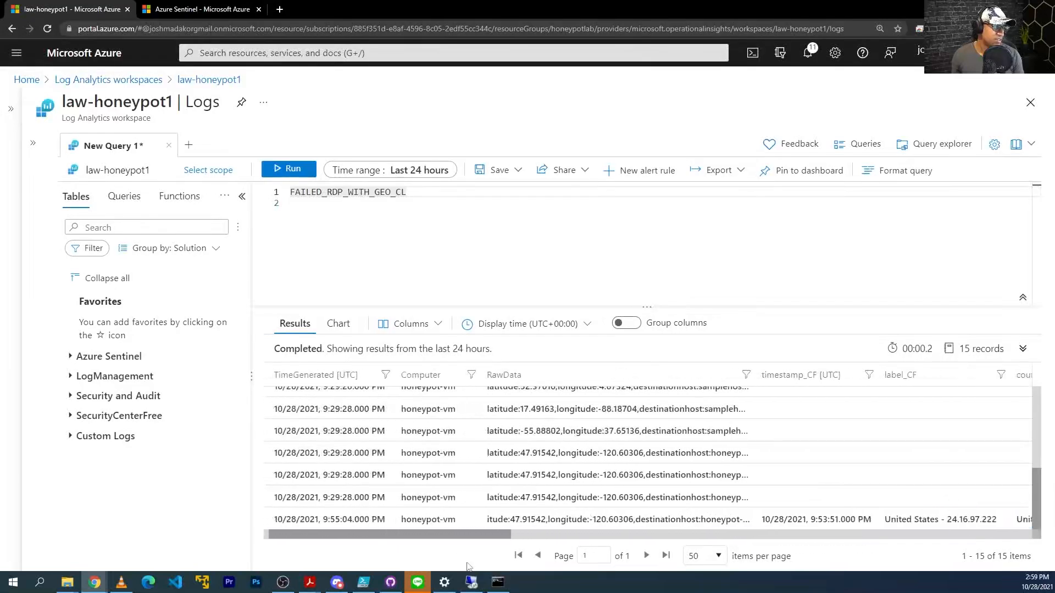
Select the latest failed-login entries in the PowerShell ISE console, then return to Azure.
{"action": "left_click", "coordinate": [471, 582]}
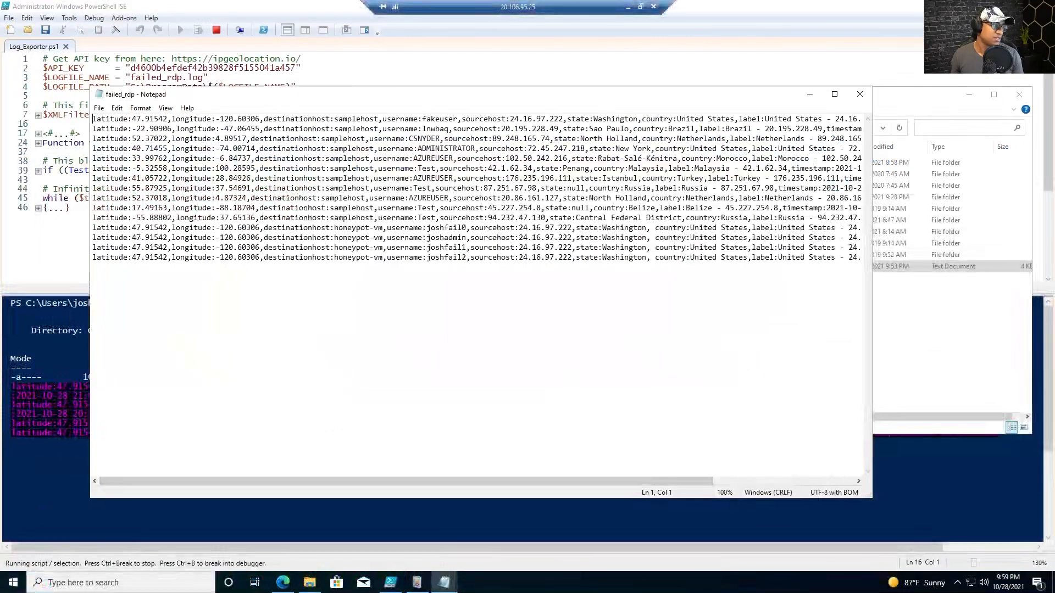
{"action": "left_click", "coordinate": [471, 521]}
{"action": "left_click", "coordinate": [471, 434]}
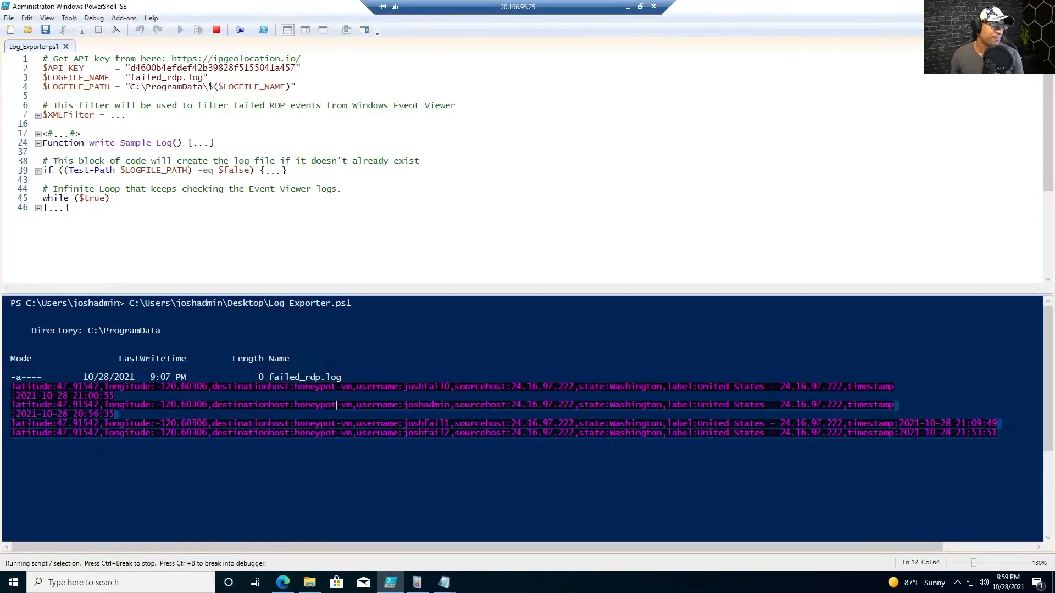
{"action": "left_click_drag", "start_coordinate": [1008, 443], "coordinate": [714, 396]}
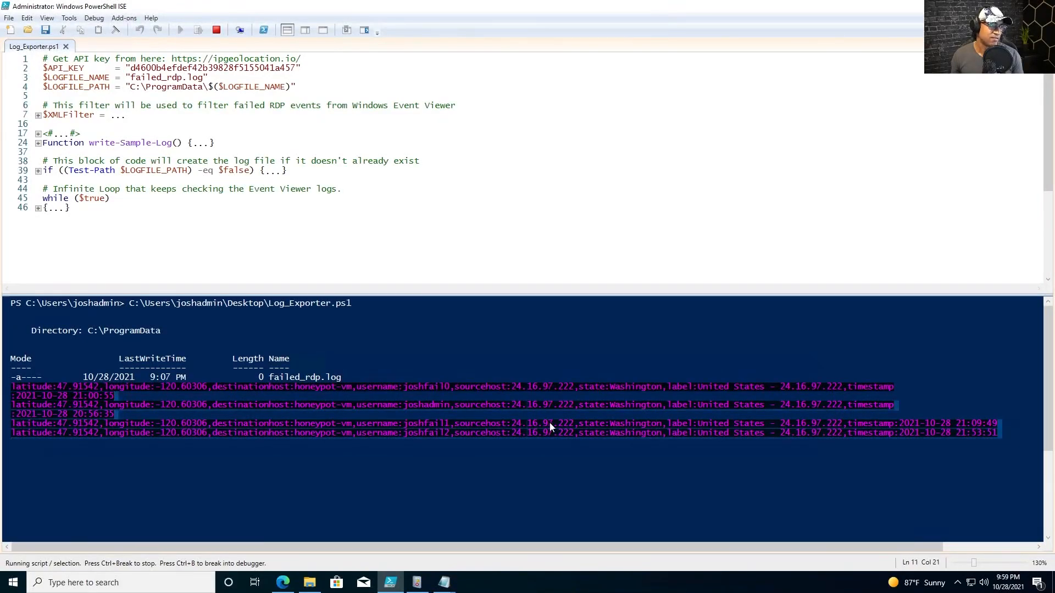
{"action": "left_click", "coordinate": [632, 6]}
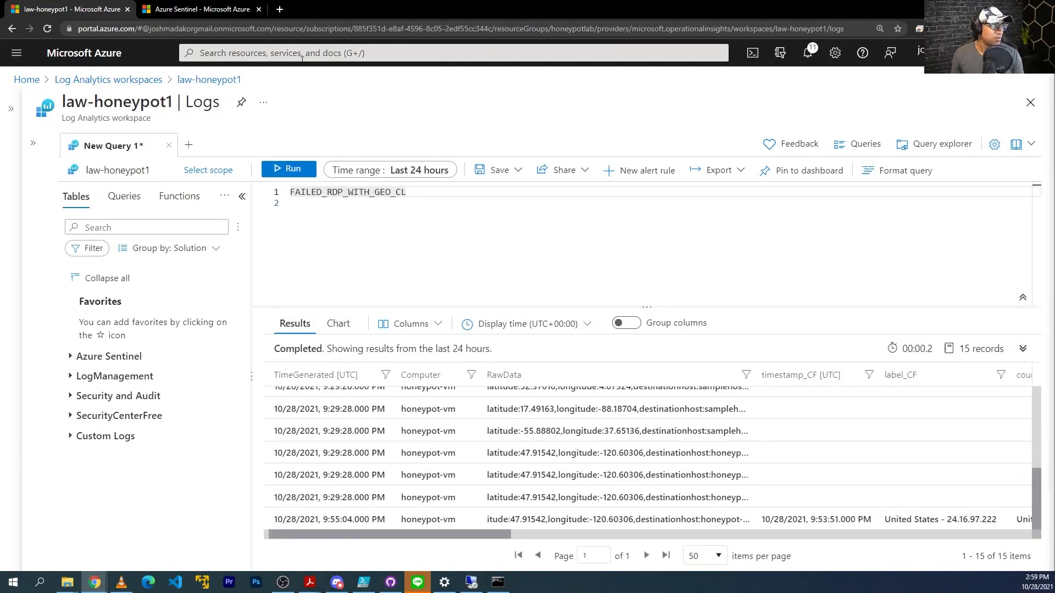
Search 'sentinel' and open the law-honeypot1 Azure Sentinel overview.
{"action": "left_click", "coordinate": [462, 244]}
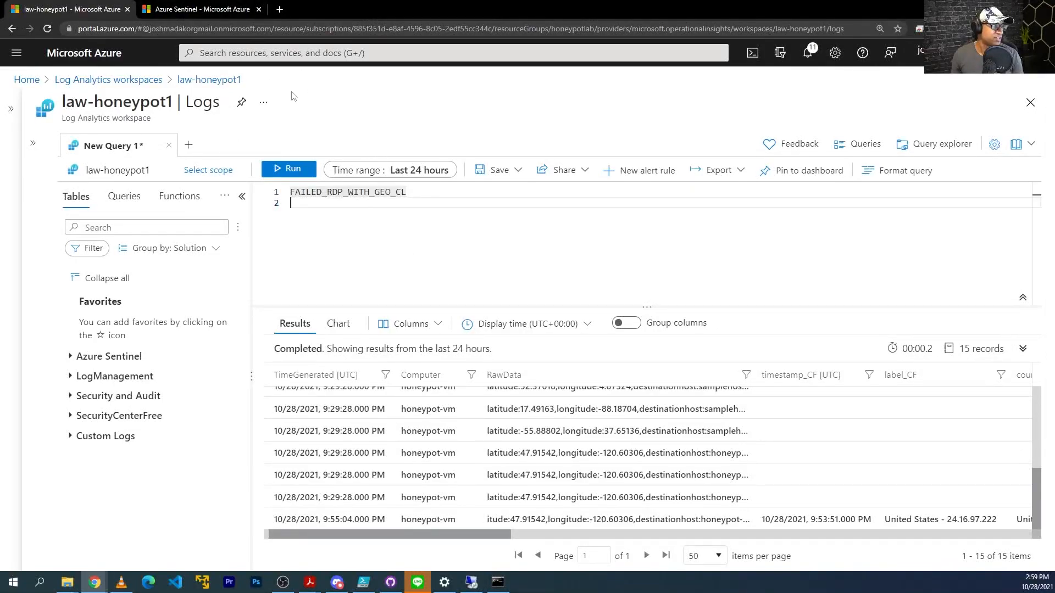
{"action": "left_click", "coordinate": [212, 11]}
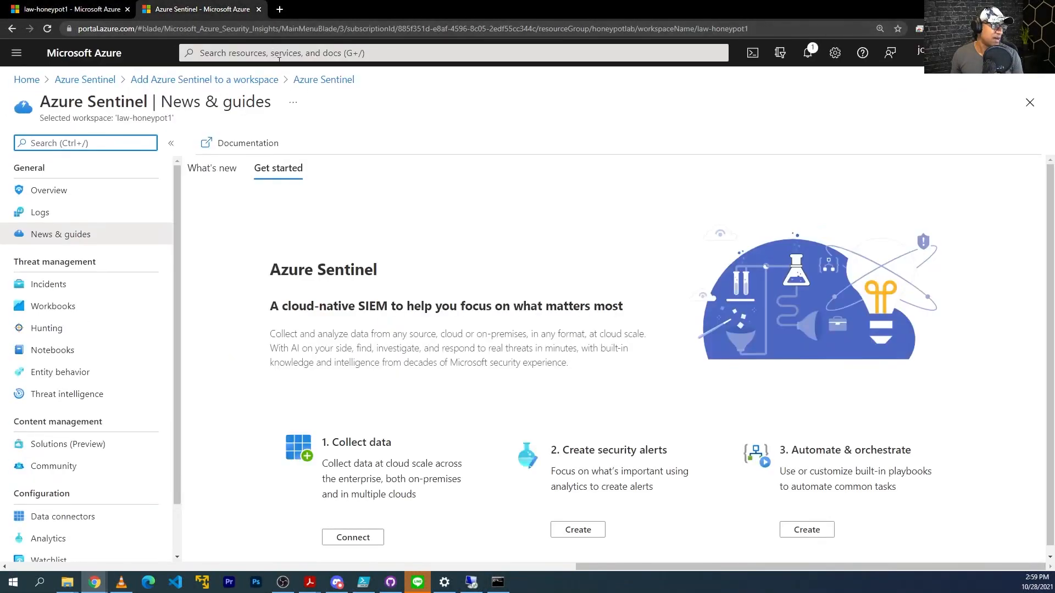
{"action": "left_click", "coordinate": [304, 53]}
{"action": "left_click", "coordinate": [332, 29]}
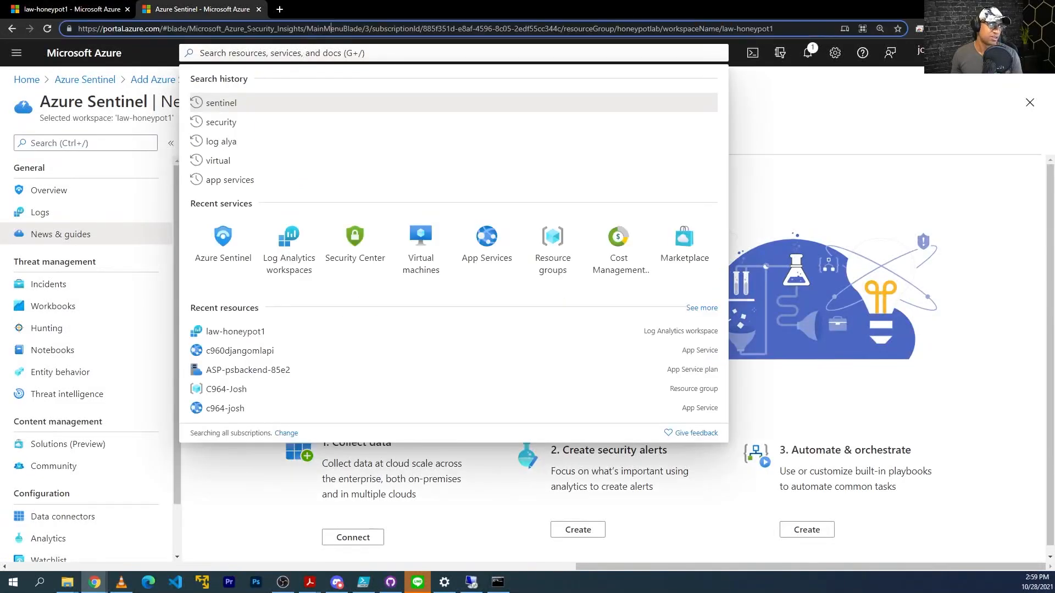
{"action": "left_click", "coordinate": [258, 51]}
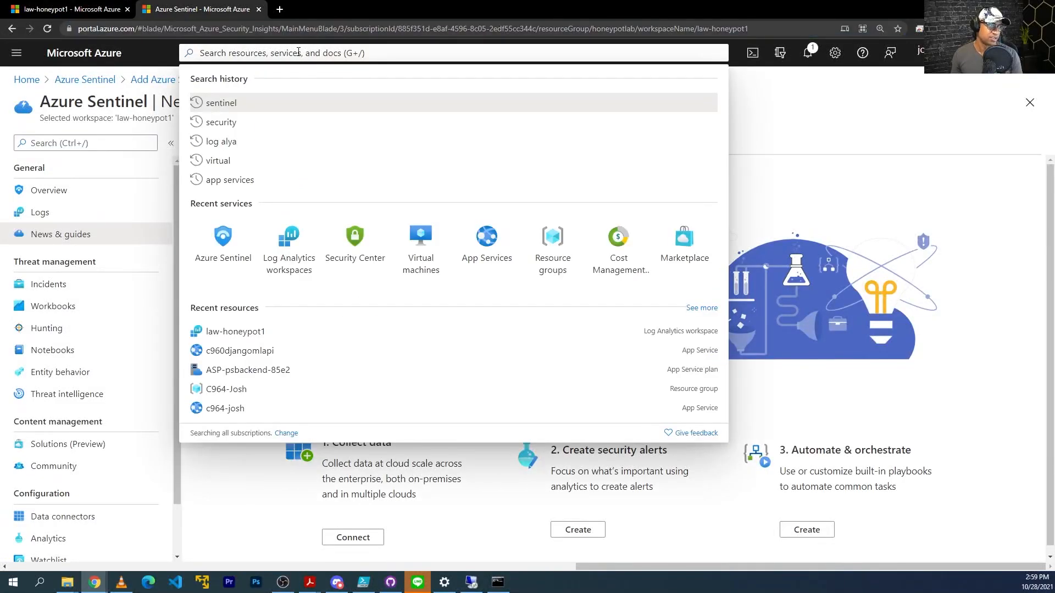
{"action": "type", "text": "sentinel"}
{"action": "key", "text": "Return"}
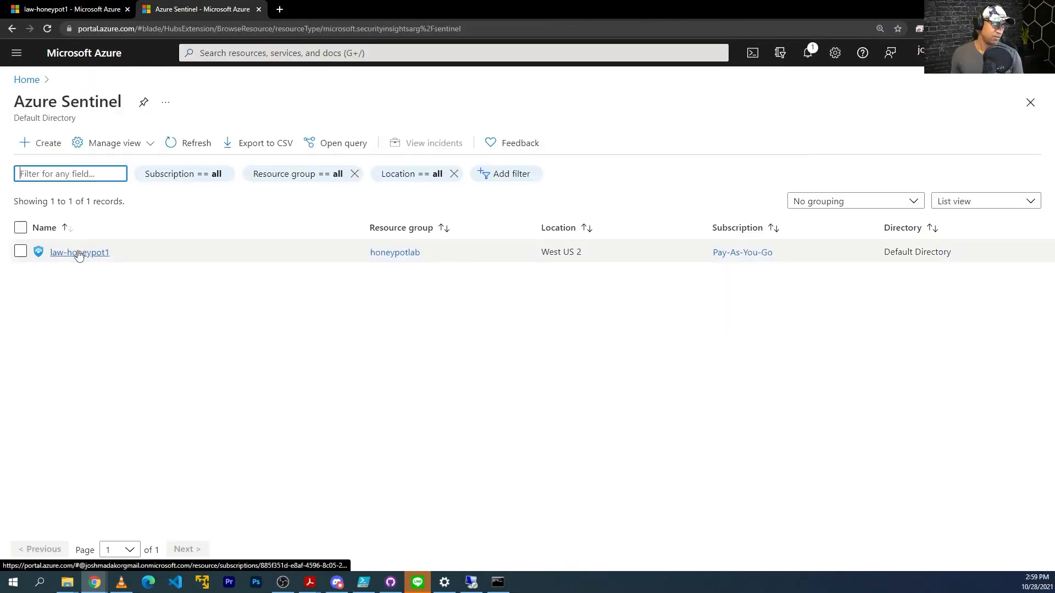
{"action": "left_click", "coordinate": [80, 252]}
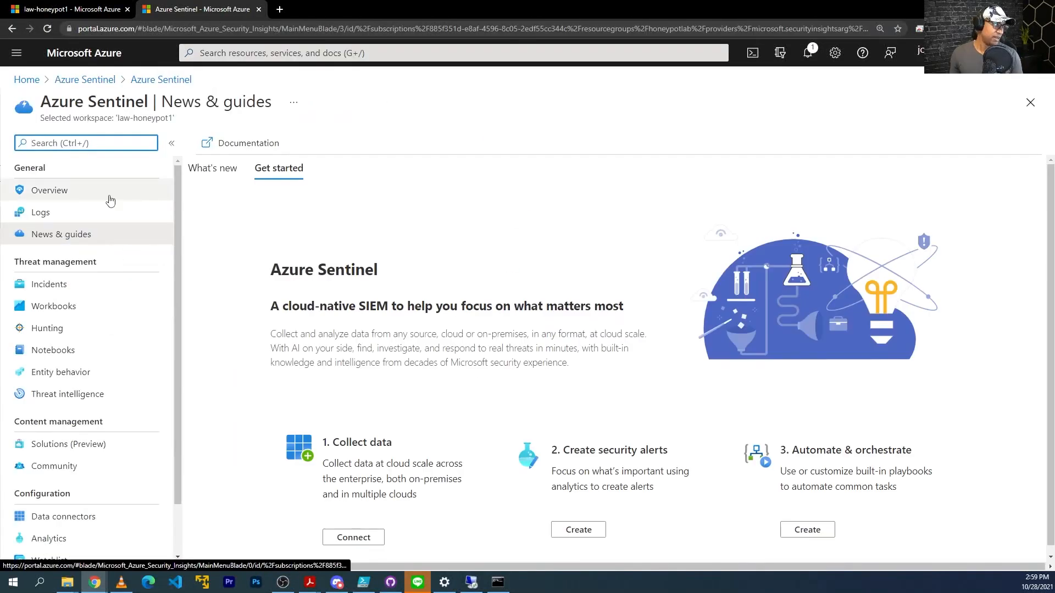
{"action": "left_click", "coordinate": [95, 197]}
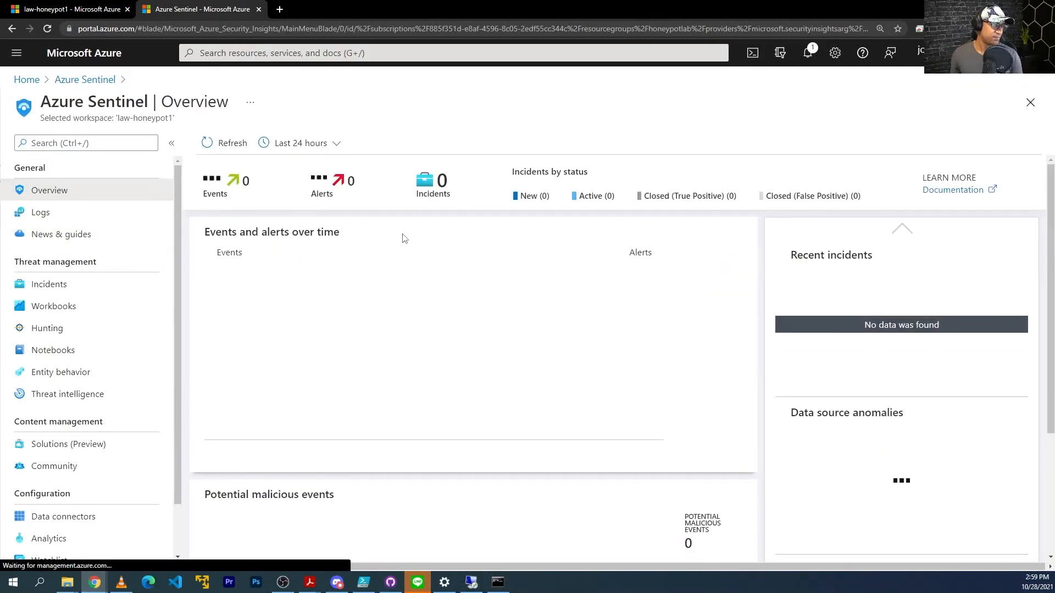
View the 15 FAILED_RDP_WITH_GEO_CL event logs, then return to the overview discarding query edits.
{"action": "scroll", "coordinate": [426, 313], "scroll_direction": "down", "scroll_amount": 3}
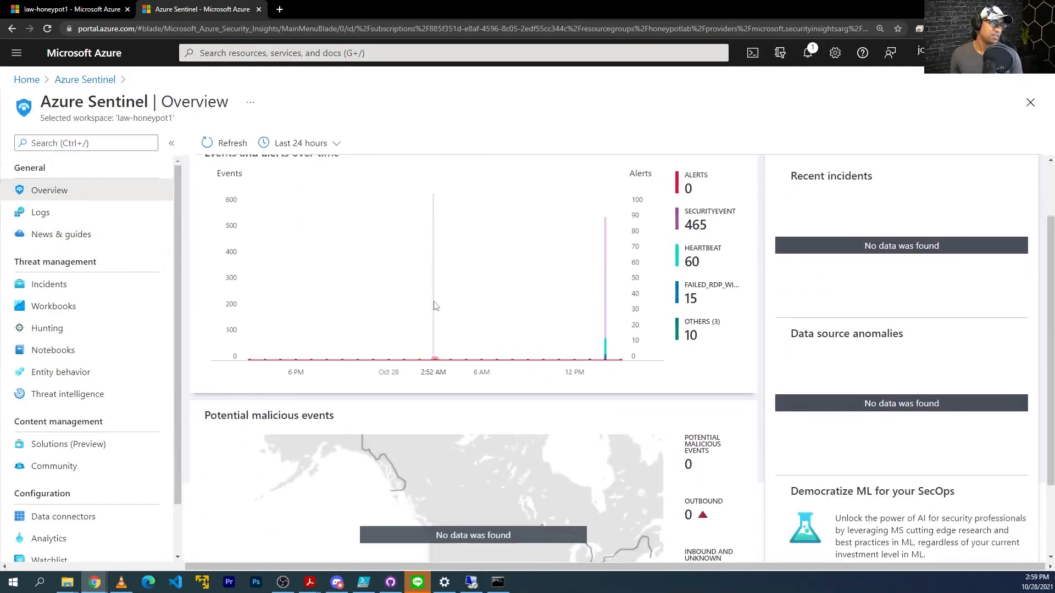
{"action": "scroll", "coordinate": [428, 303], "scroll_direction": "up", "scroll_amount": 3}
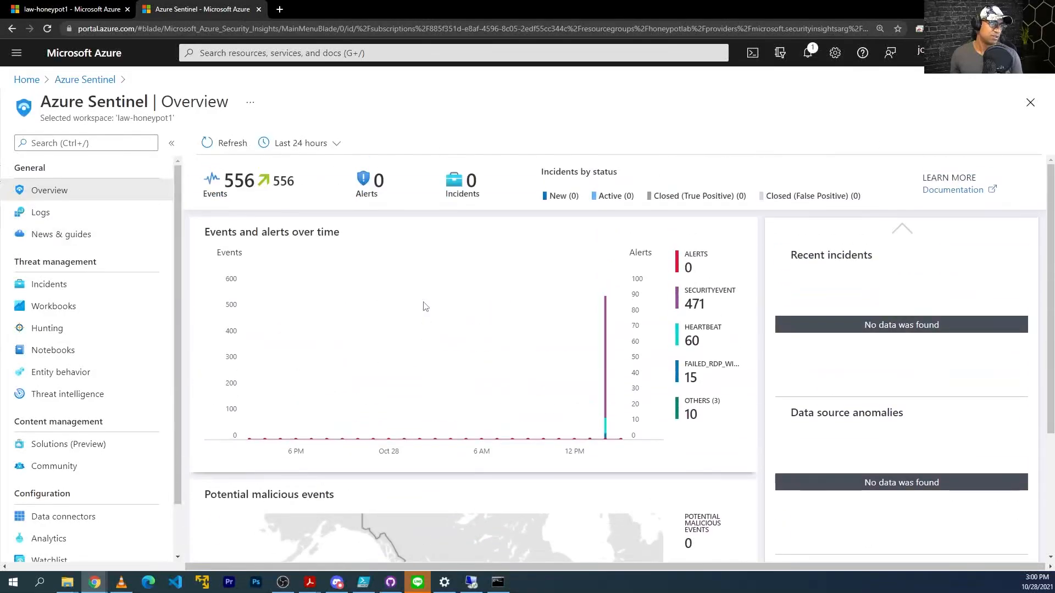
{"action": "left_click", "coordinate": [717, 372]}
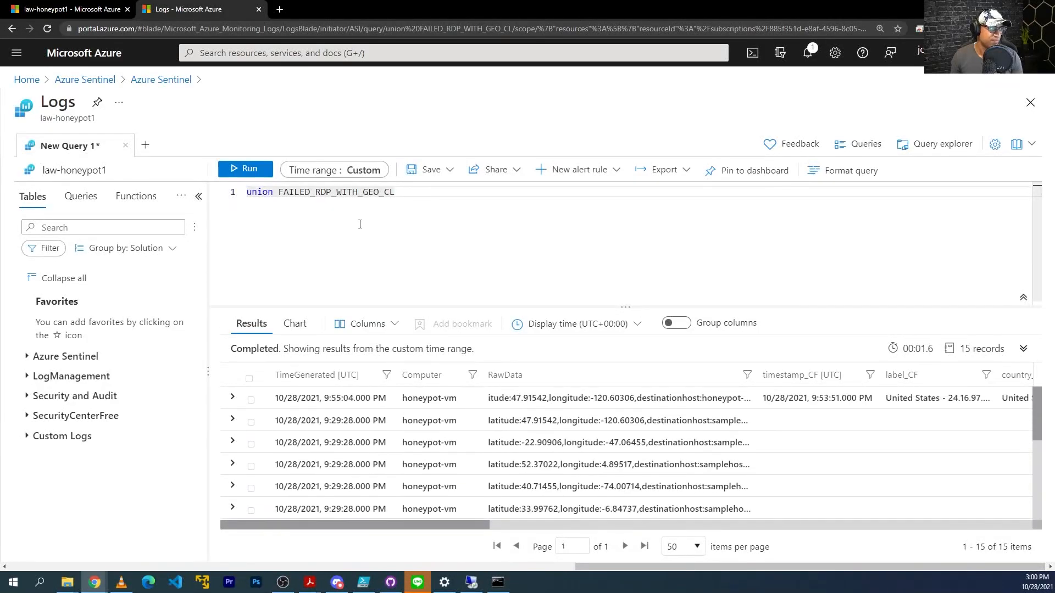
{"action": "left_click", "coordinate": [149, 82]}
{"action": "left_click", "coordinate": [581, 90]}
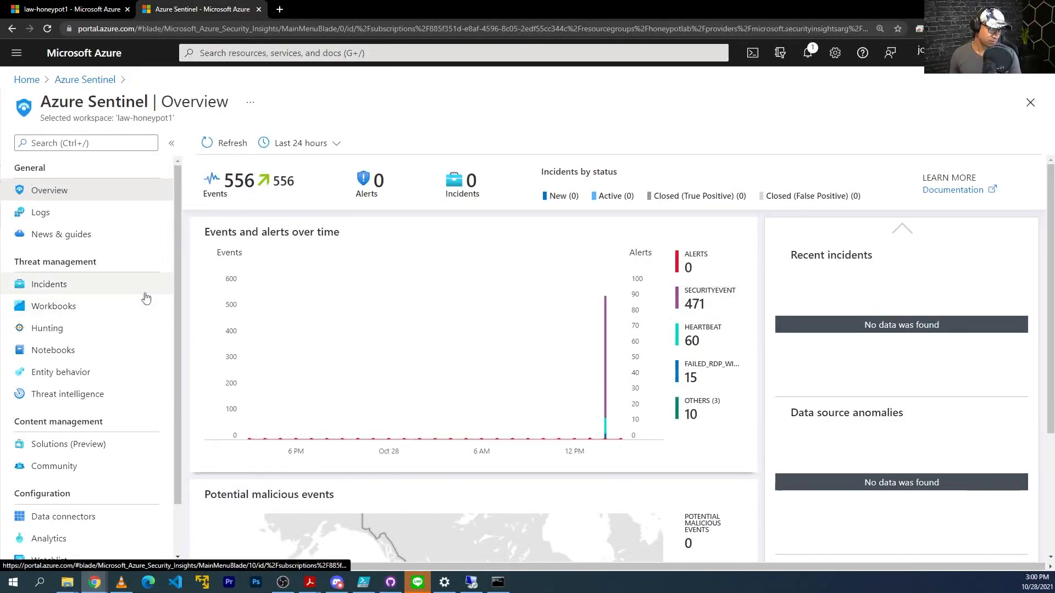
Create a new Sentinel workbook in edit mode and remove its welcome text section.
{"action": "left_click", "coordinate": [58, 311]}
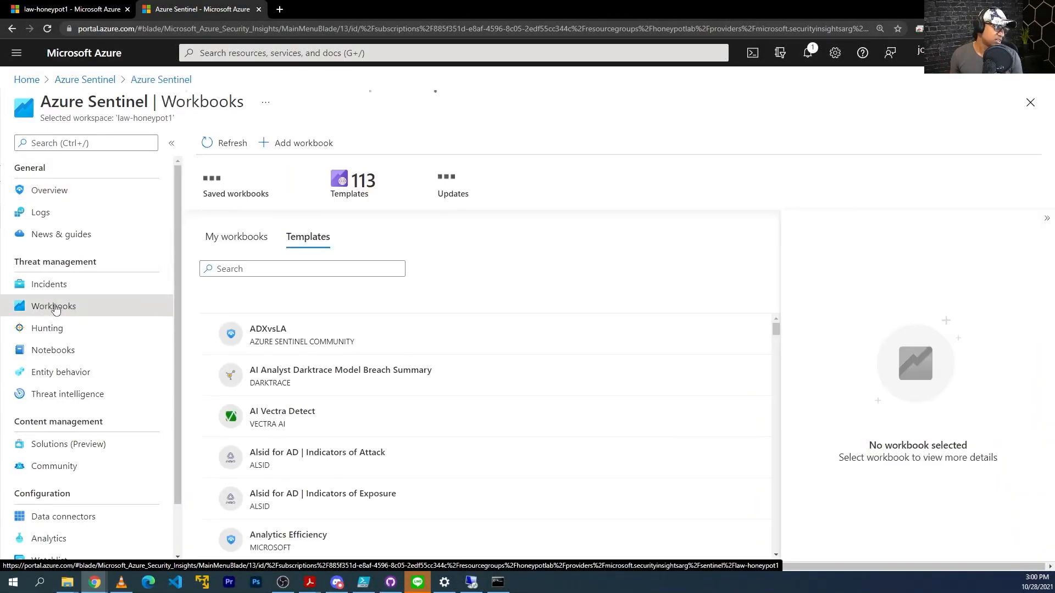
{"action": "left_click", "coordinate": [303, 154]}
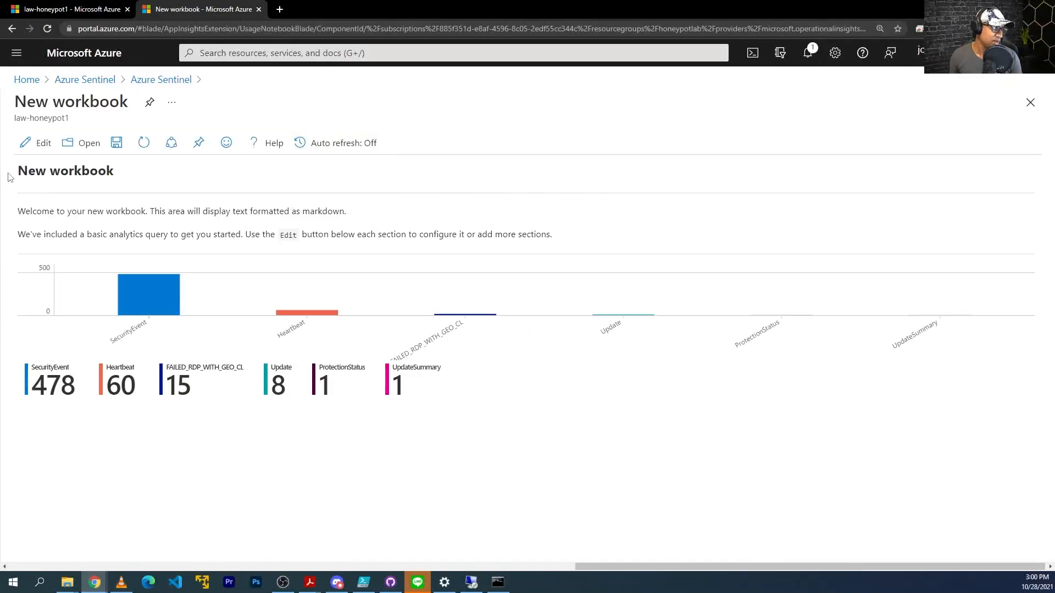
{"action": "left_click", "coordinate": [41, 146]}
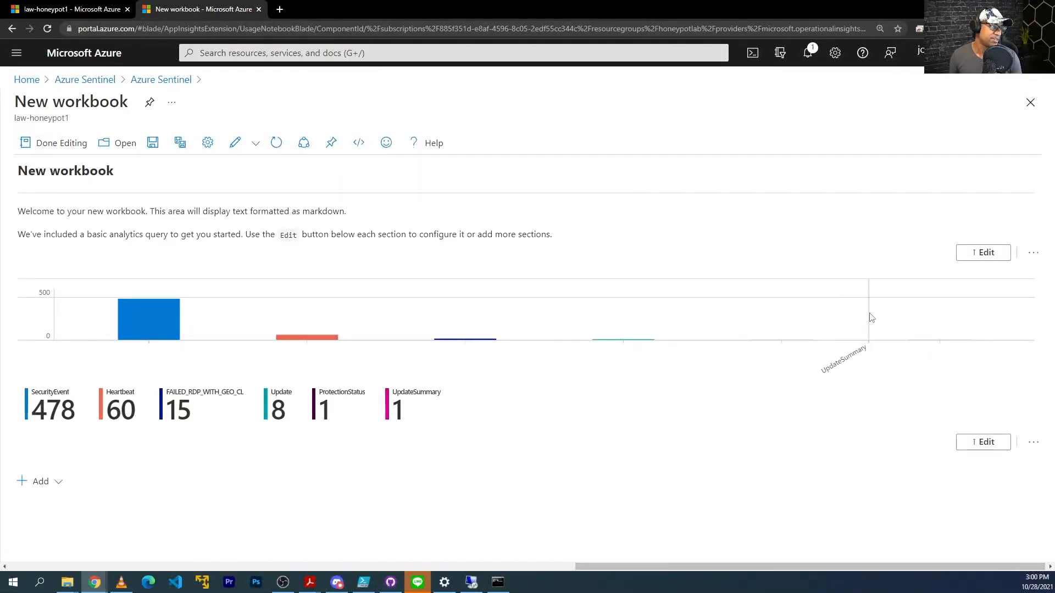
{"action": "left_click", "coordinate": [1034, 254]}
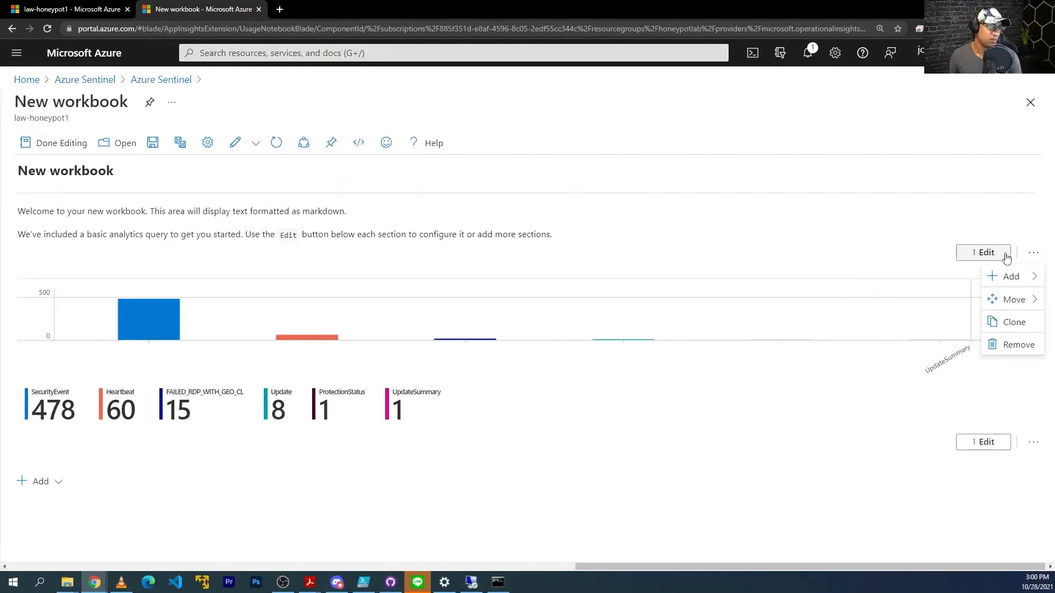
{"action": "left_click", "coordinate": [1033, 254]}
{"action": "left_click", "coordinate": [1032, 253]}
{"action": "left_click", "coordinate": [1020, 345]}
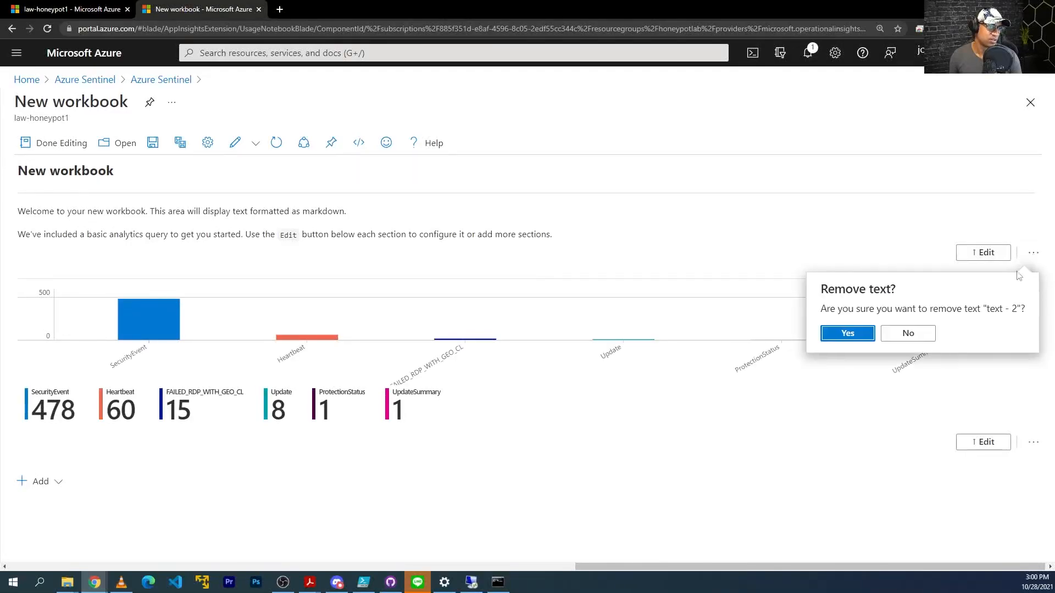
{"action": "left_click", "coordinate": [862, 336]}
Remove the default chart section and add an empty query item.
{"action": "left_click", "coordinate": [1033, 325]}
{"action": "left_click", "coordinate": [1014, 417]}
{"action": "left_click", "coordinate": [830, 406]}
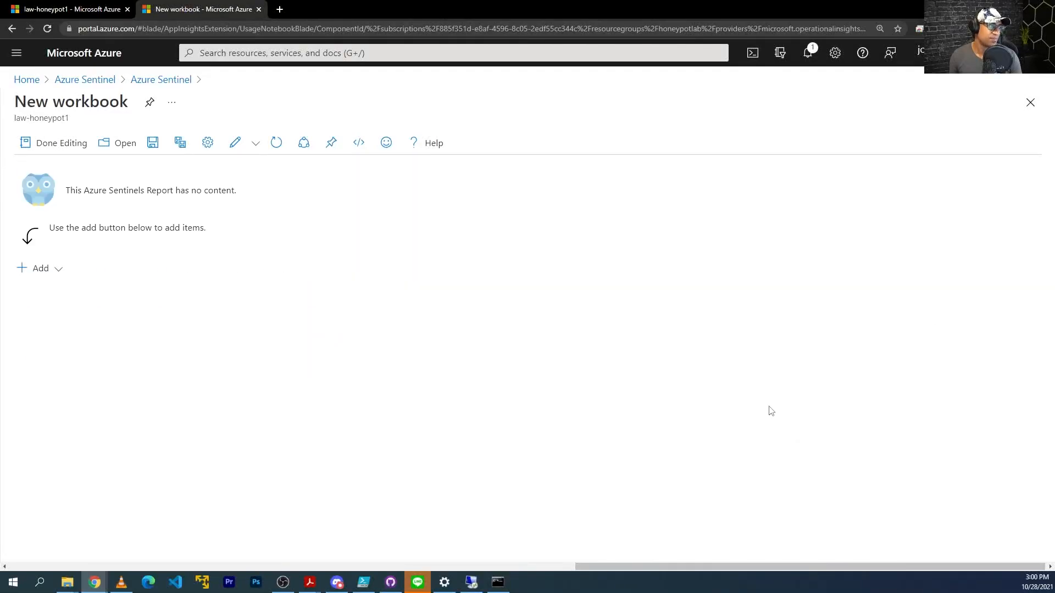
{"action": "left_click", "coordinate": [58, 269]}
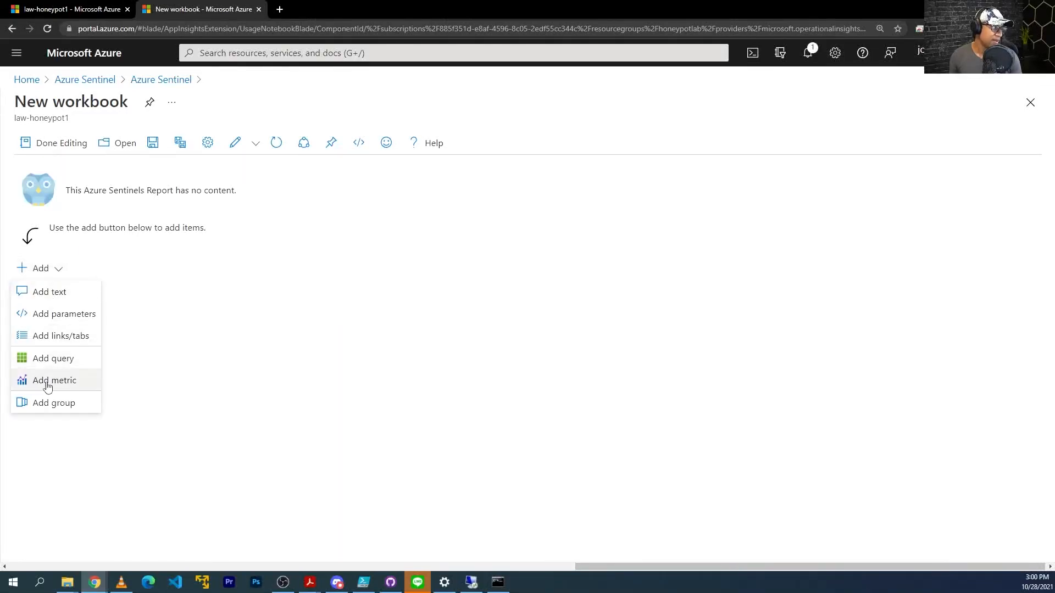
{"action": "left_click", "coordinate": [62, 360]}
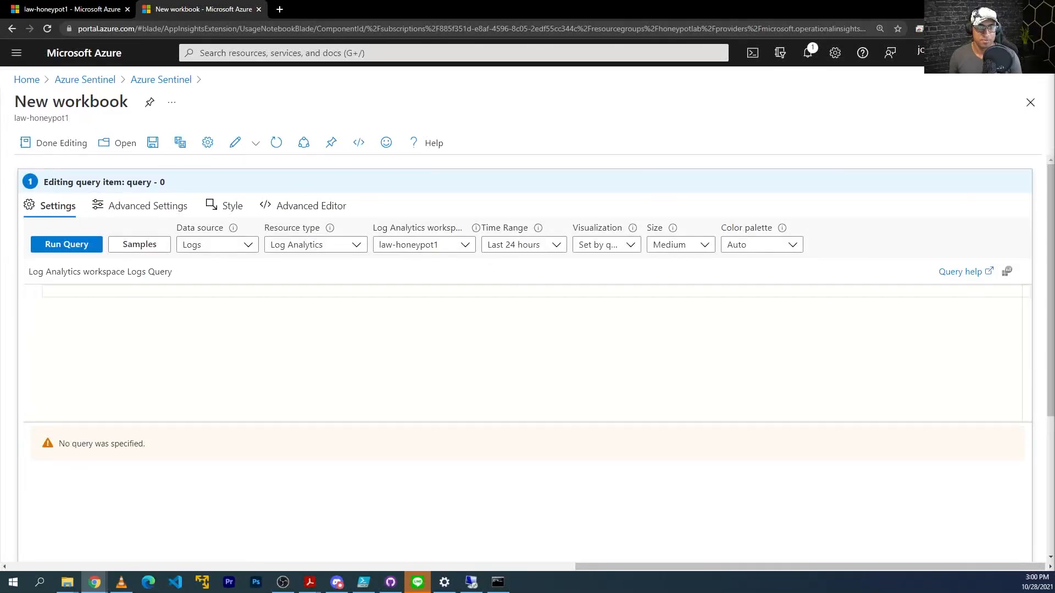
Paste the KQL query, change sourceip to sourcehost, and add label_CF after longitude_CF.
{"action": "left_click", "coordinate": [273, 292]}
{"action": "type", "text": "FAILED_RDP_WITH_GEO_CL | summarize event_count=count() by sourceip_CF, latitude_CF, longitude_CF | where sourceip_CF != \"\""}
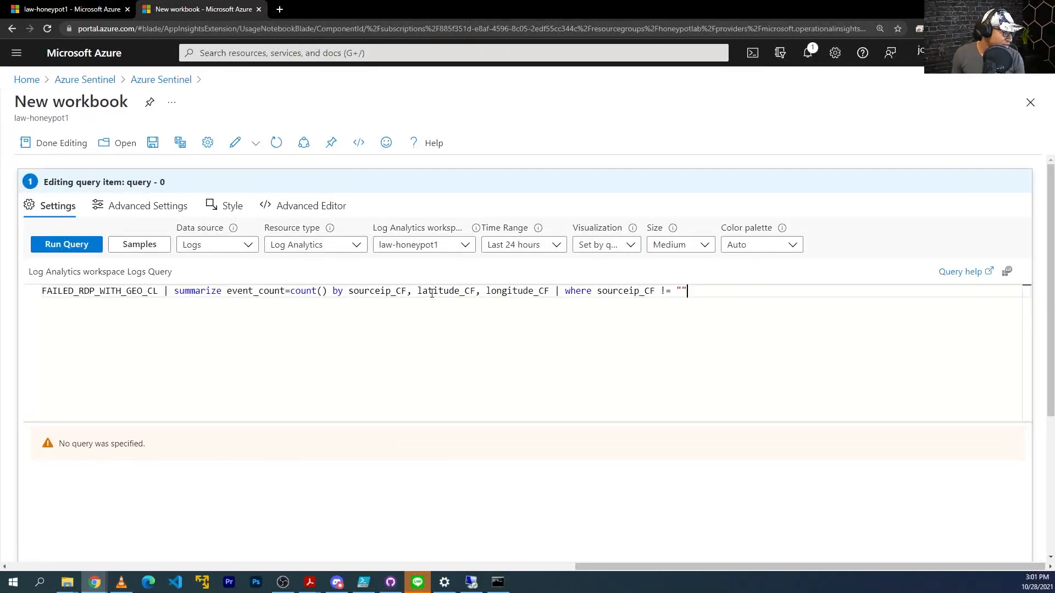
{"action": "mouse_move", "coordinate": [350, 292]}
{"action": "left_mouse_down"}
{"action": "mouse_move", "coordinate": [391, 292]}
{"action": "mouse_move", "coordinate": [349, 292]}
{"action": "left_mouse_up"}
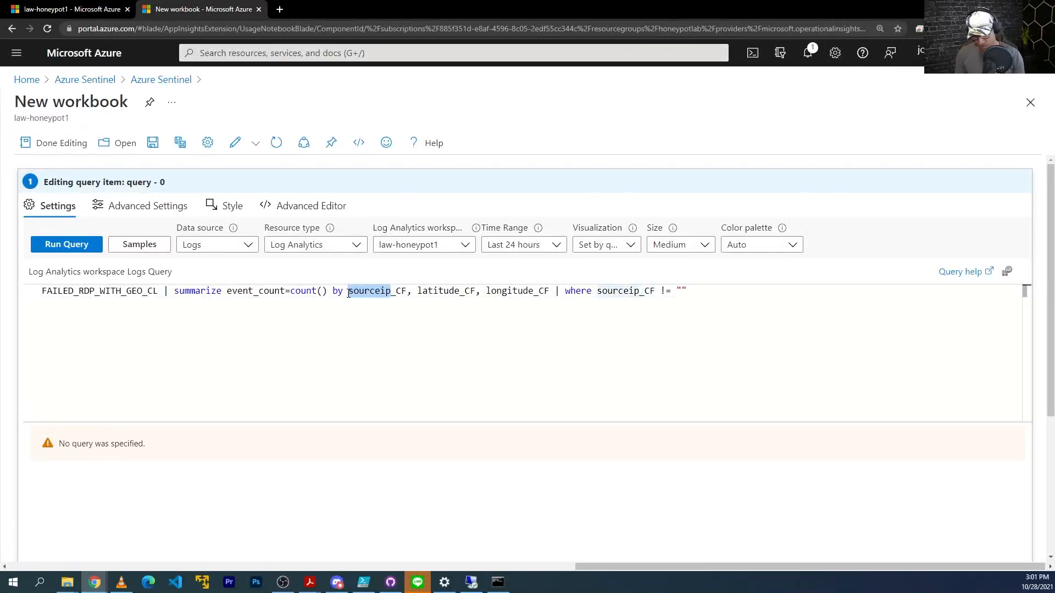
{"action": "type", "text": "sourcehost"}
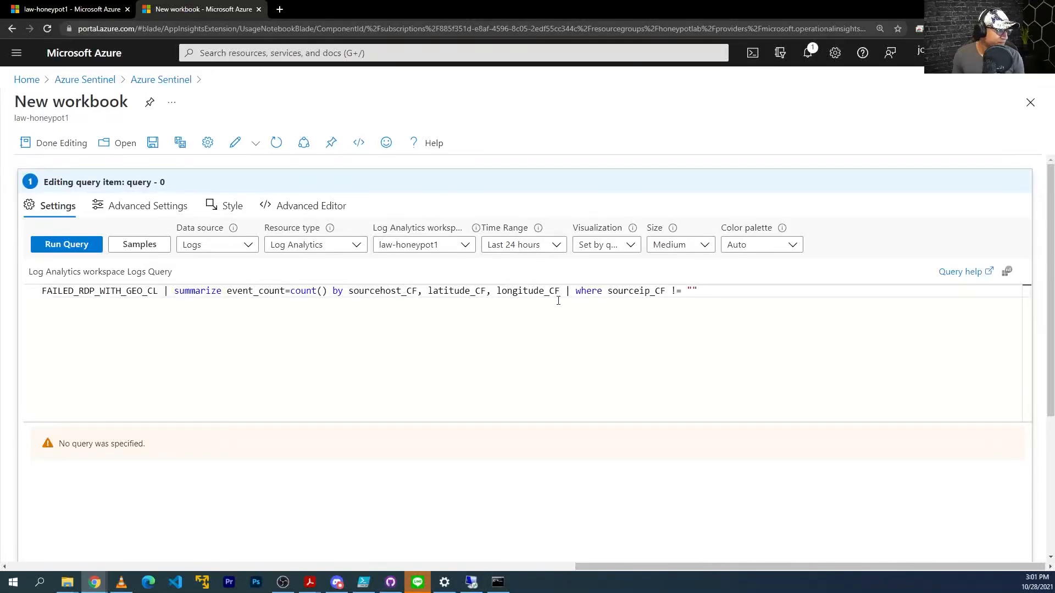
{"action": "left_click", "coordinate": [560, 292]}
{"action": "type", "text": ", "}
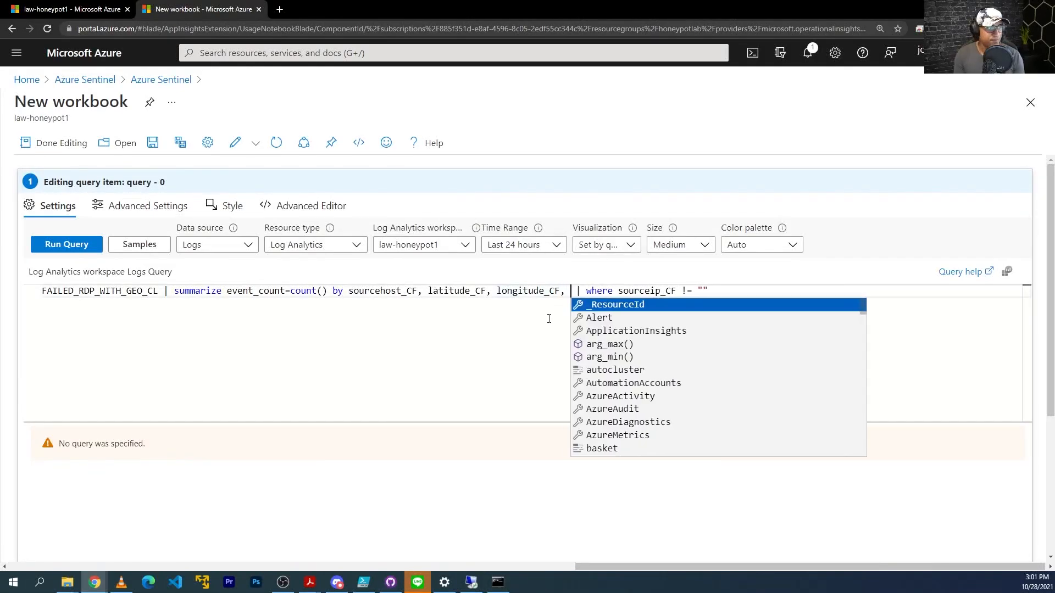
{"action": "type", "text": "label_CF"}
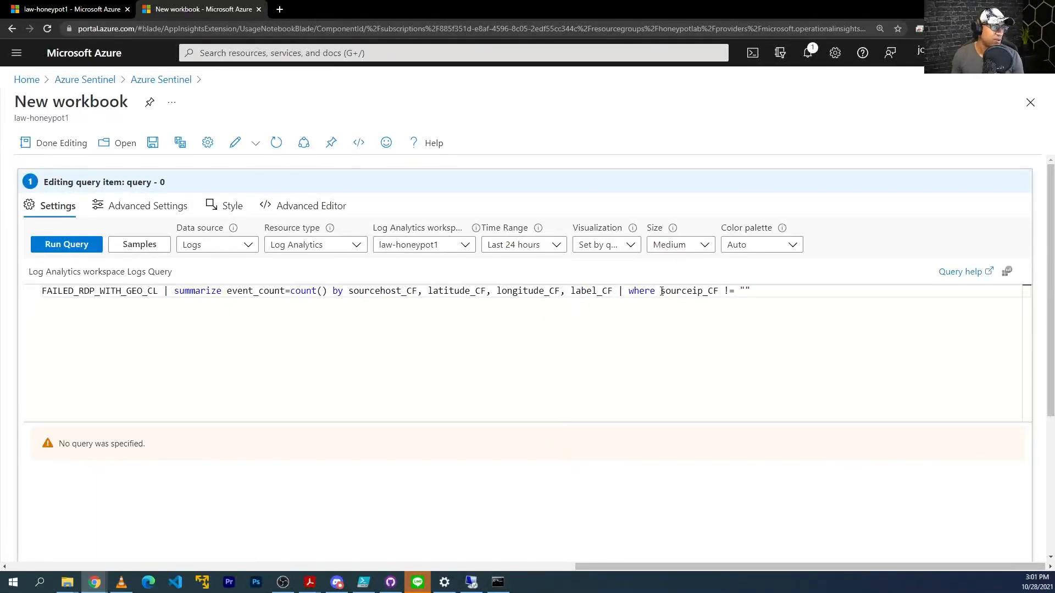
{"action": "left_click_drag", "start_coordinate": [661, 292], "coordinate": [751, 292]}
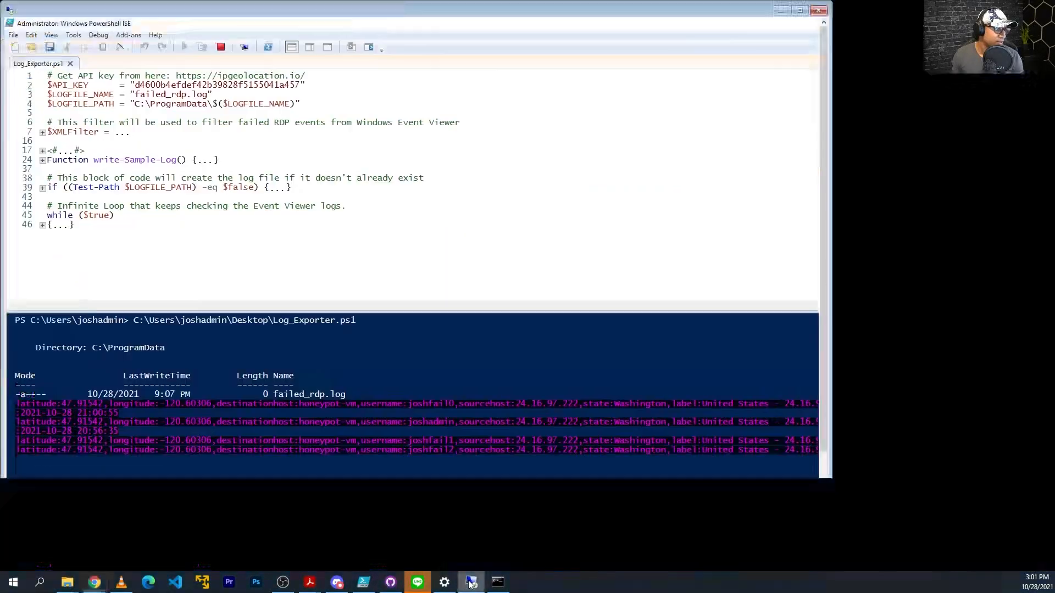
{"action": "left_click", "coordinate": [471, 582]}
Confirm the failed_rdp log shows destinationhost:samplehost, then begin a destinationhost_CF != "samplehost" filter in the query.
{"action": "mouse_move", "coordinate": [444, 582]}
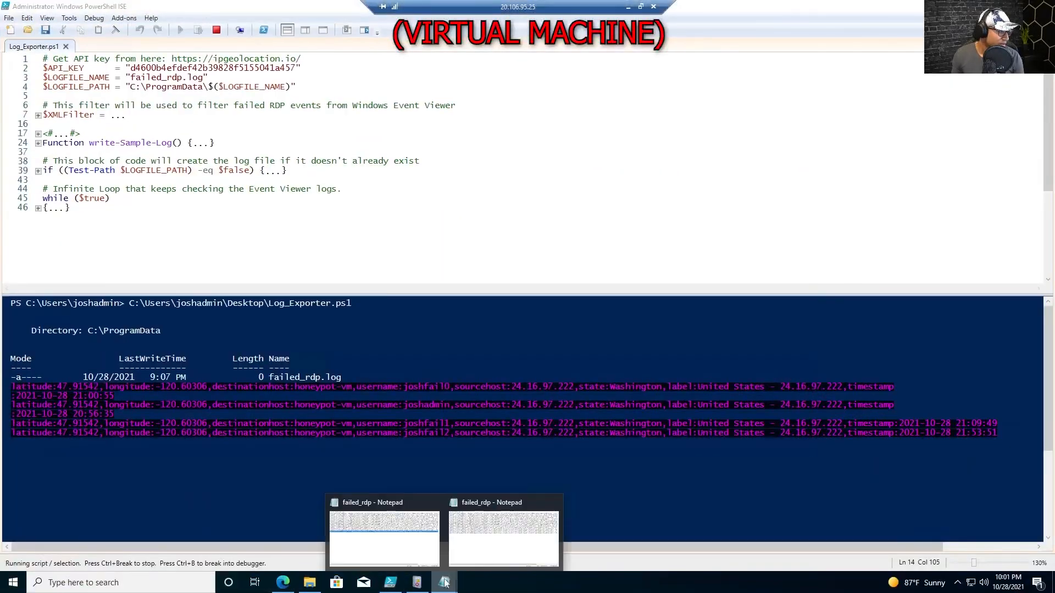
{"action": "left_click", "coordinate": [506, 537]}
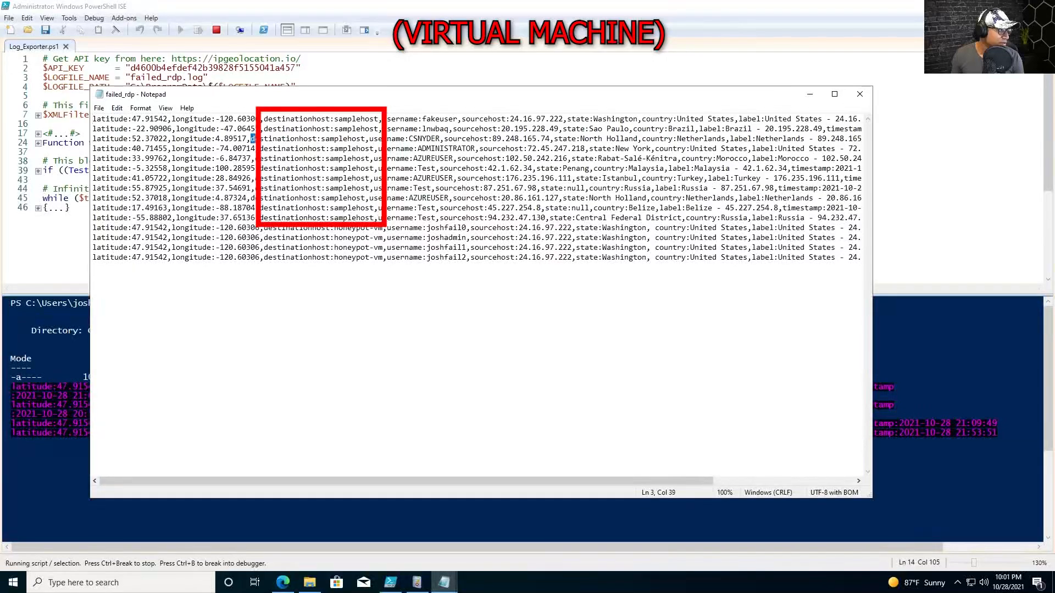
{"action": "left_click_drag", "start_coordinate": [259, 138], "coordinate": [365, 139]}
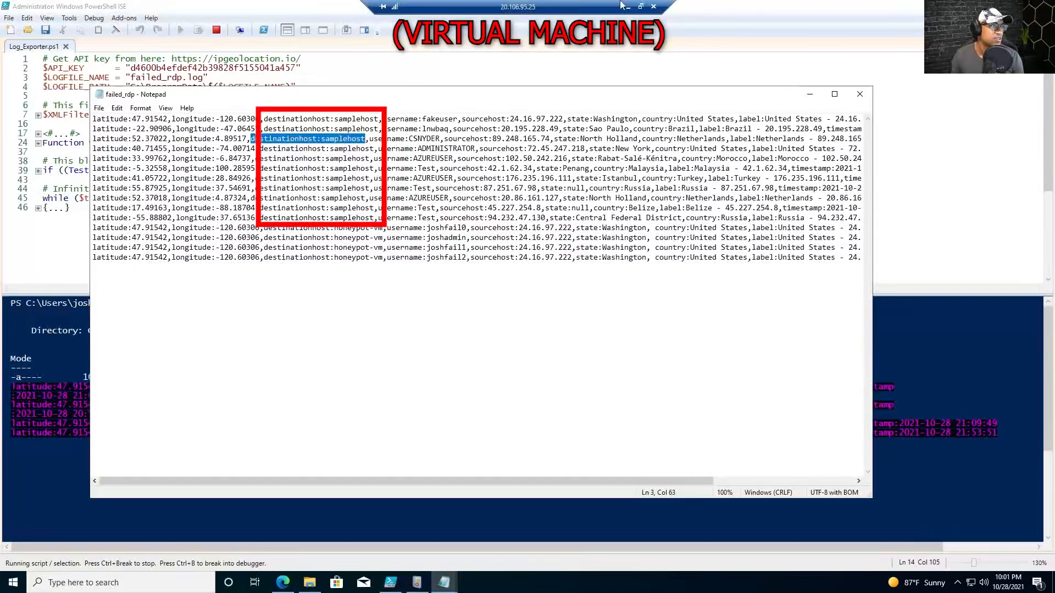
{"action": "left_click", "coordinate": [627, 6]}
{"action": "type", "text": "destination"}
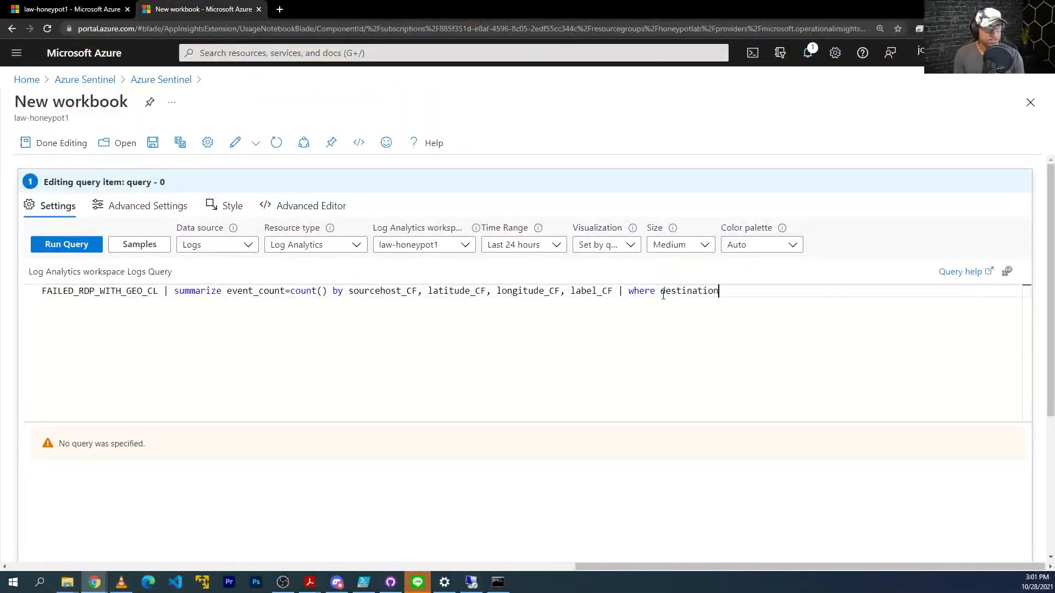
{"action": "type", "text": "host_CF != \""}
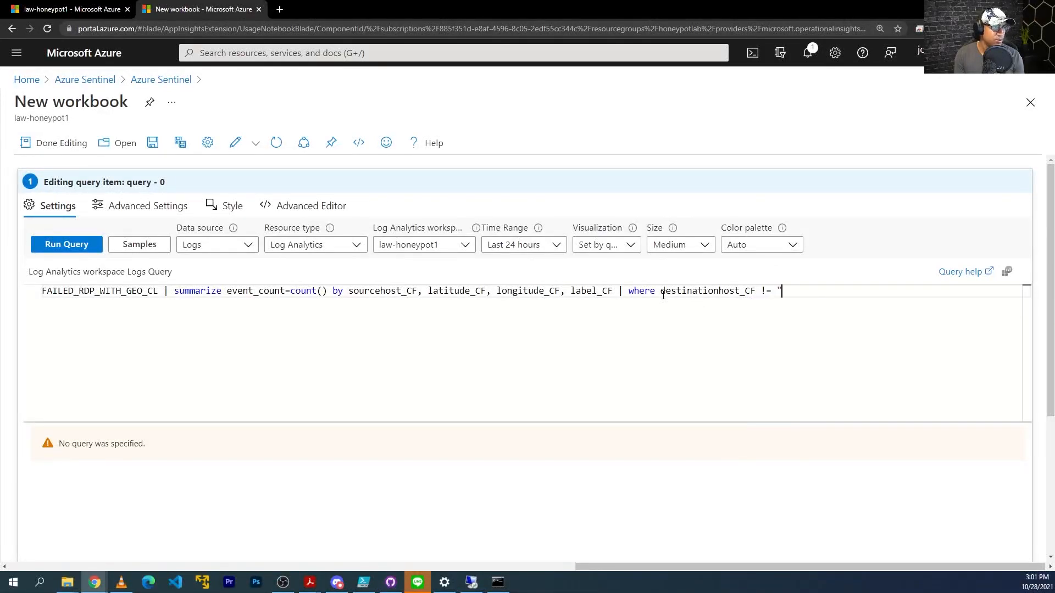
{"action": "type", "text": "samplehost"}
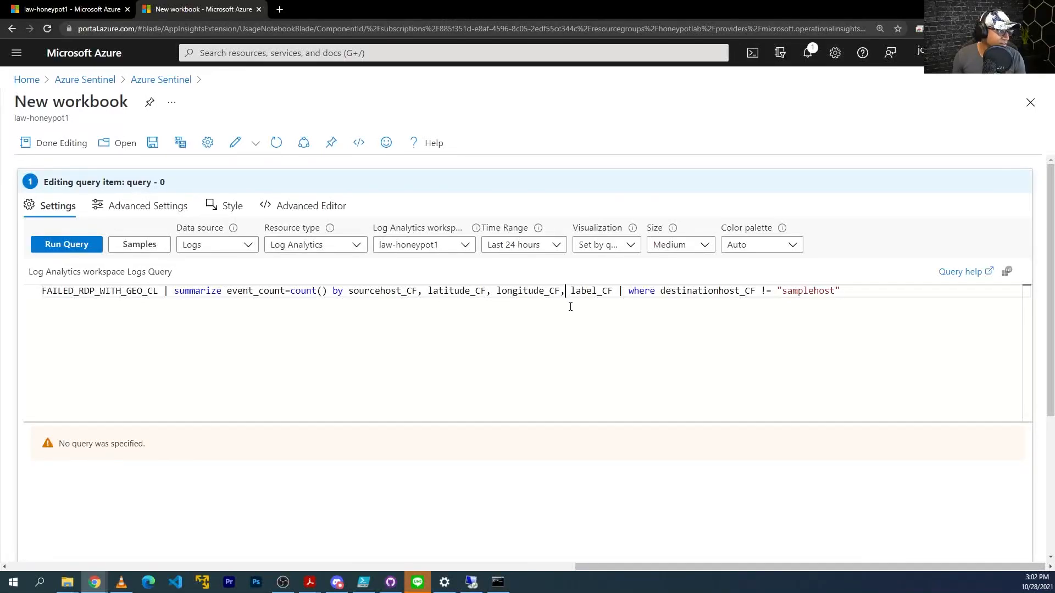
Add country_CF to the grouping and run the query, which fails to resolve destinationhost_CF.
{"action": "type", "text": "country "}
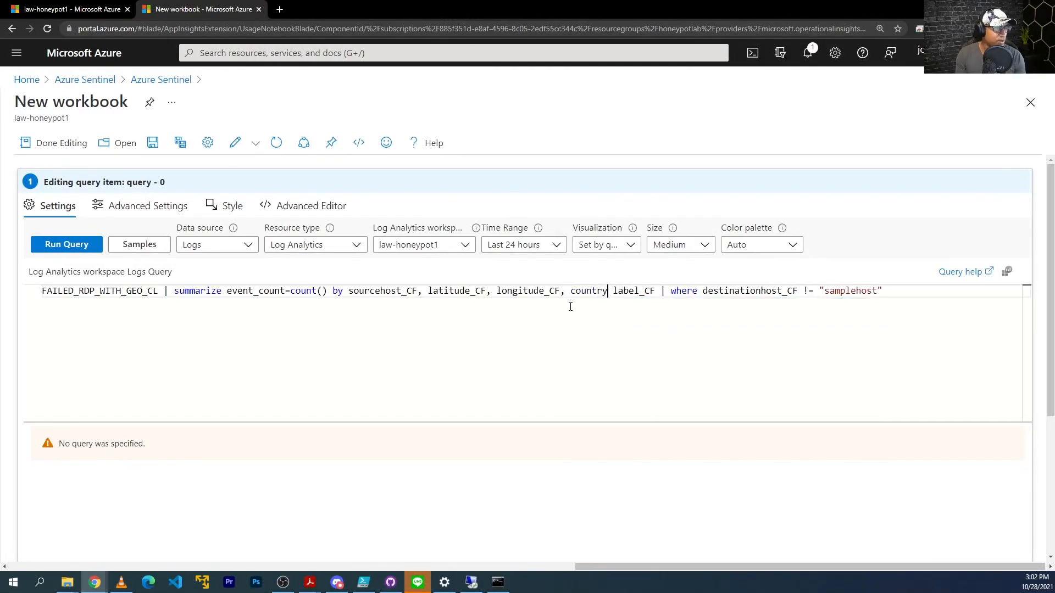
{"action": "type", "text": "_CF,"}
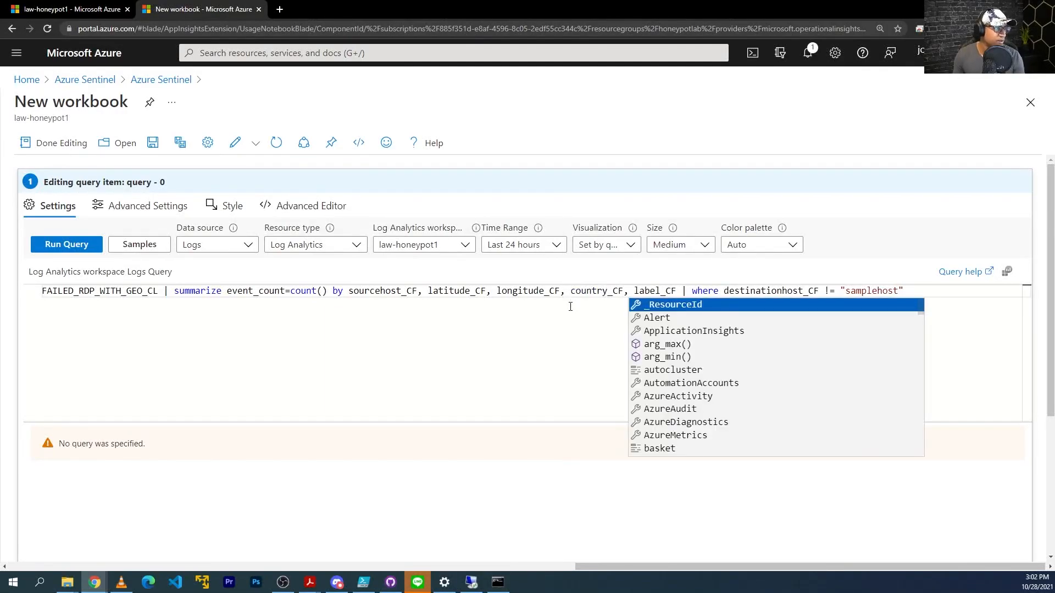
{"action": "key", "text": "Escape"}
{"action": "left_click", "coordinate": [67, 245]}
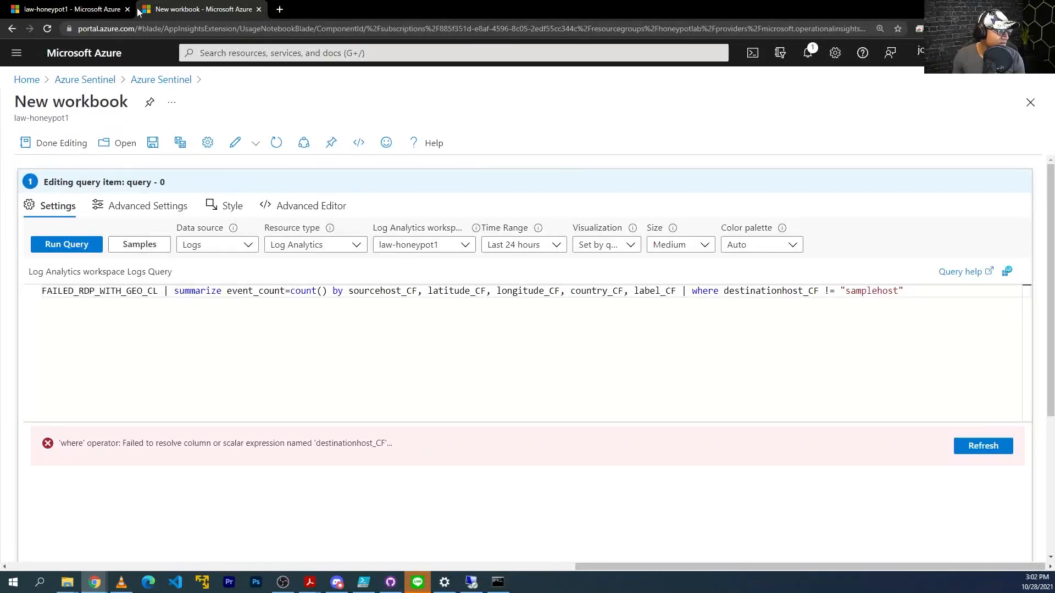
Remove the destinationhost_CF where clause and run the query without the filter.
{"action": "left_click", "coordinate": [105, 7]}
{"action": "left_click_drag", "start_coordinate": [470, 531], "coordinate": [651, 529]}
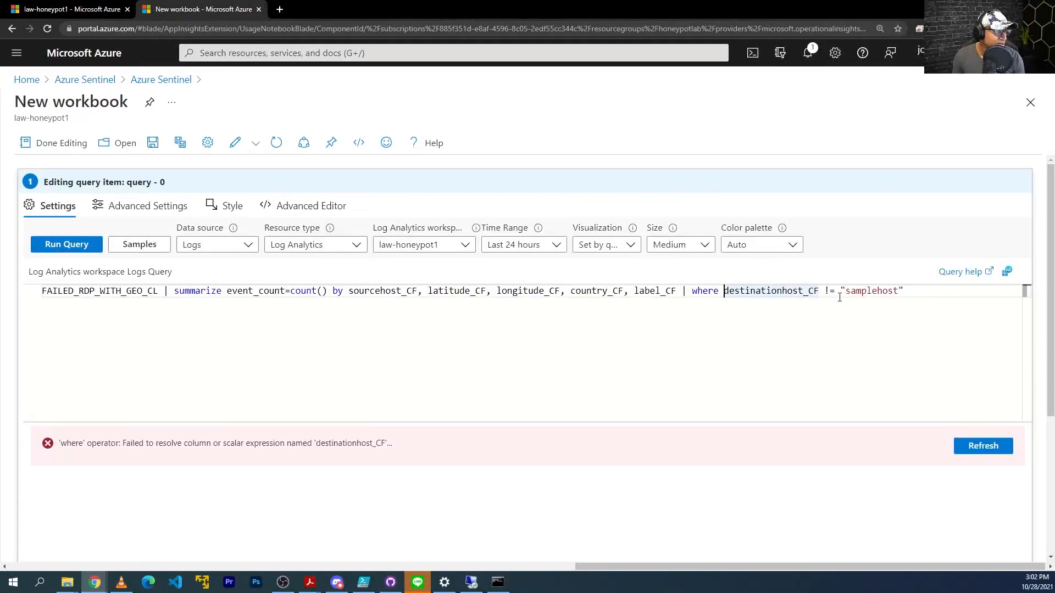
{"action": "left_click", "coordinate": [917, 293]}
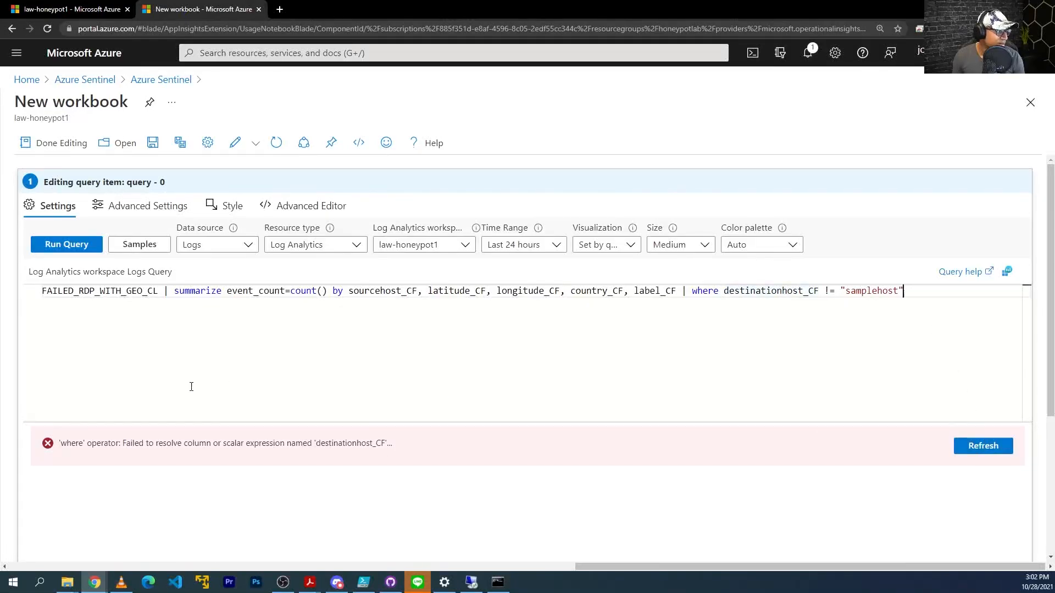
{"action": "left_click", "coordinate": [692, 292], "text": "shift"}
{"action": "key", "text": "BackSpace"}
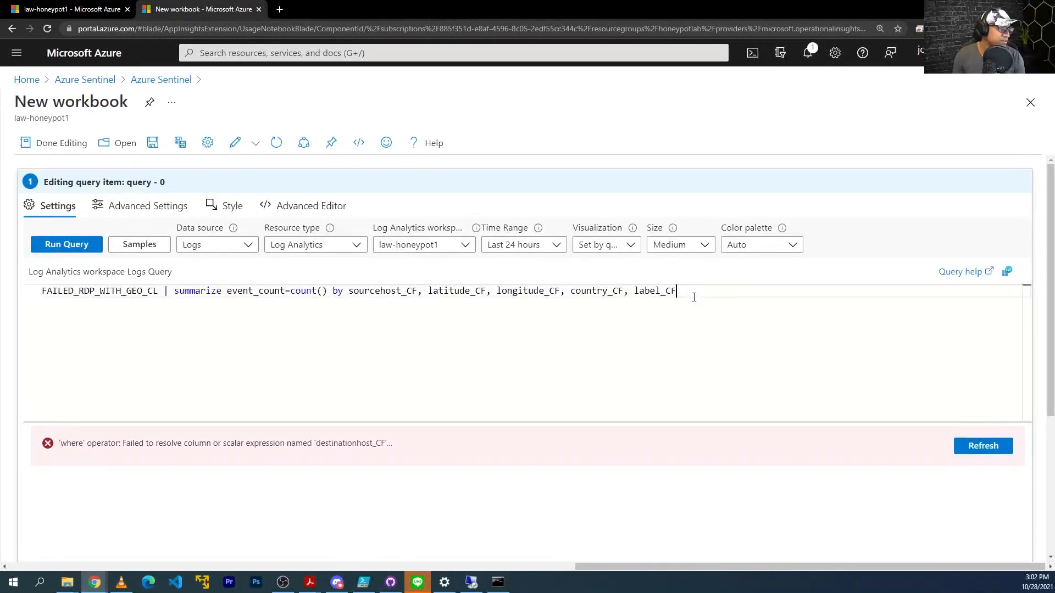
{"action": "left_click", "coordinate": [77, 250]}
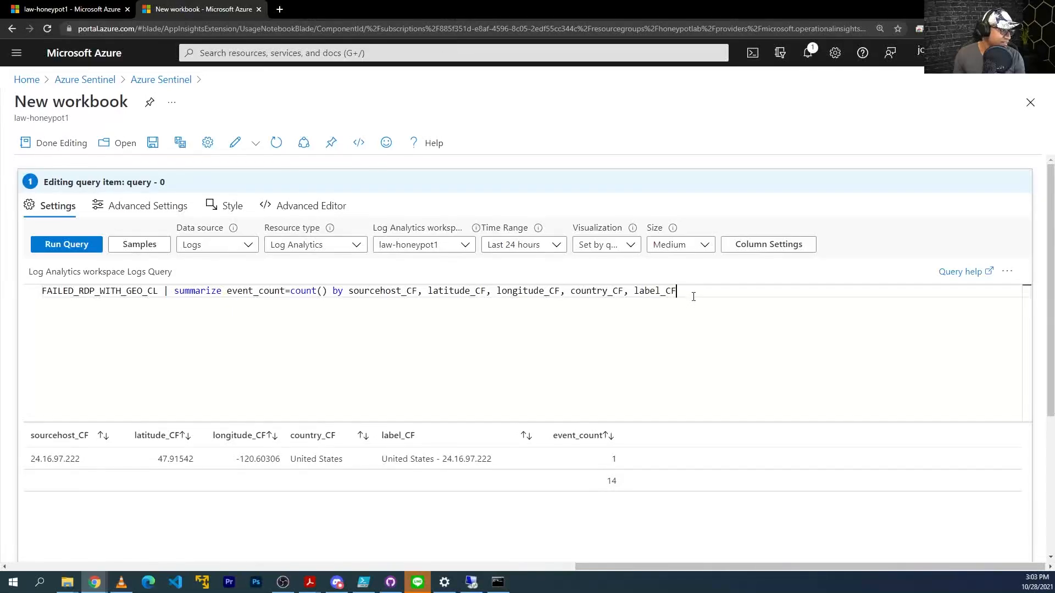
Restore the samplehost filter, add destinationhost_CF after label_CF in summarize, and rerun.
{"action": "type", "text": "| where destinationhost_CF != \"samplehost\""}
{"action": "left_click", "coordinate": [676, 299]}
{"action": "type", "text": ", destination"}
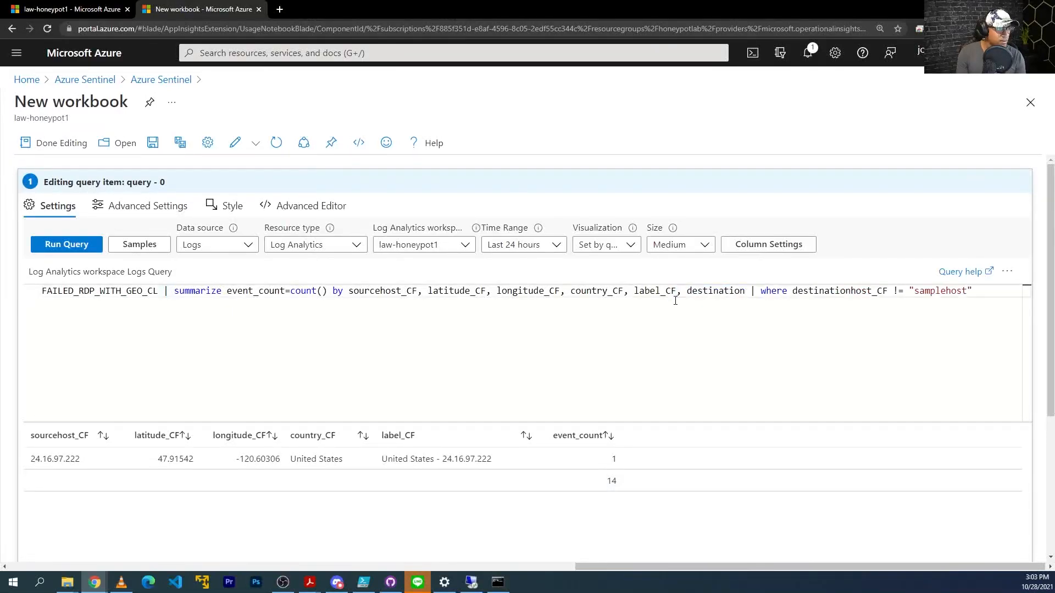
{"action": "type", "text": "host_CF"}
{"action": "key", "text": "shift+Return"}
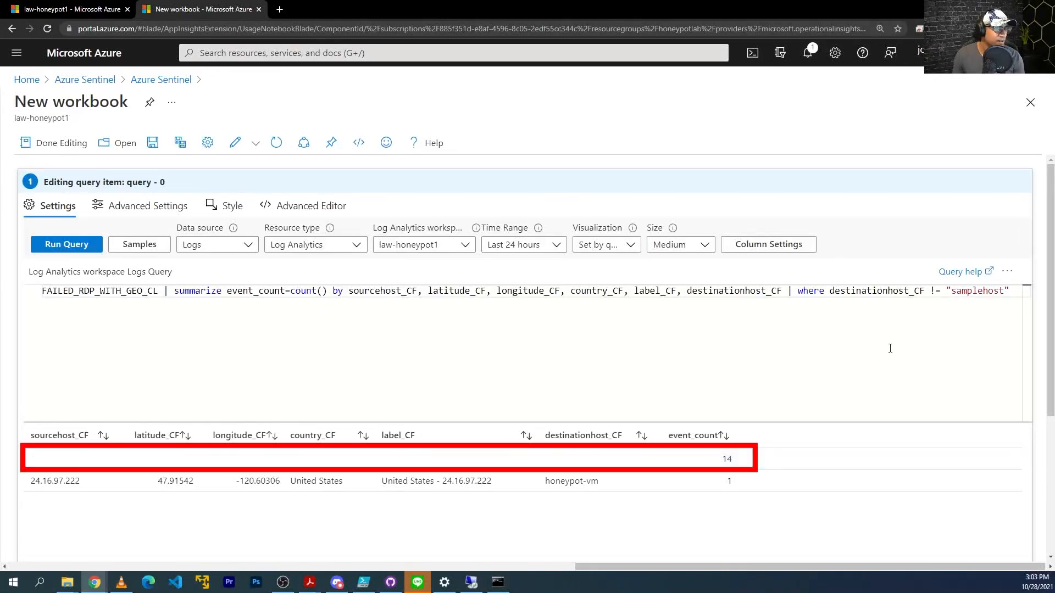
{"action": "left_click_drag", "start_coordinate": [798, 292], "coordinate": [1018, 295]}
{"action": "left_click", "coordinate": [1012, 292]}
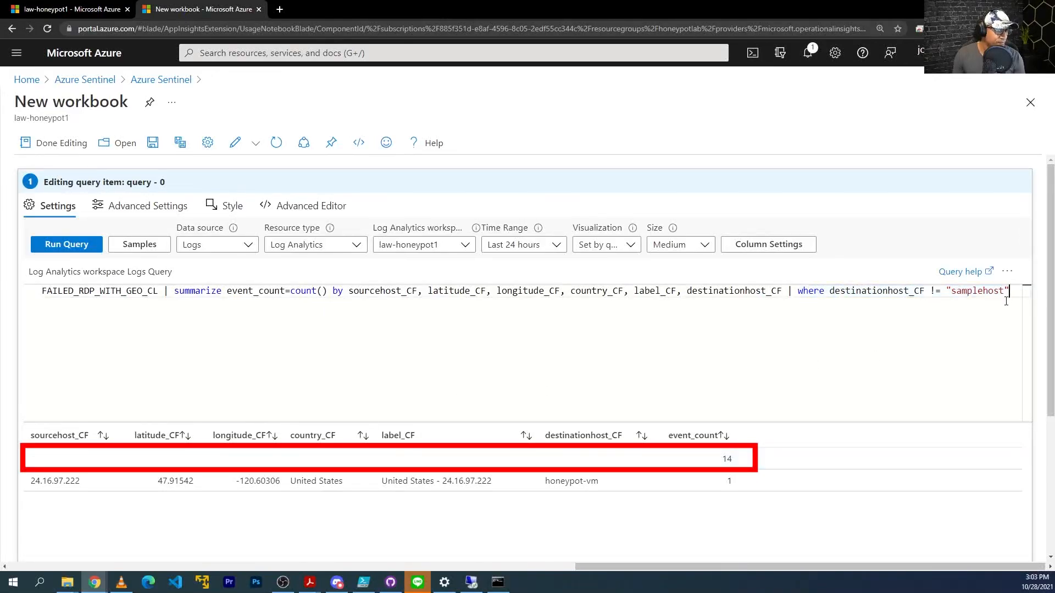
Put each where clause on its own line, add where sourcehost_CF != "", and rerun the query.
{"action": "type", "text": "|"}
{"action": "left_click", "coordinate": [798, 292]}
{"action": "left_click", "coordinate": [787, 291]}
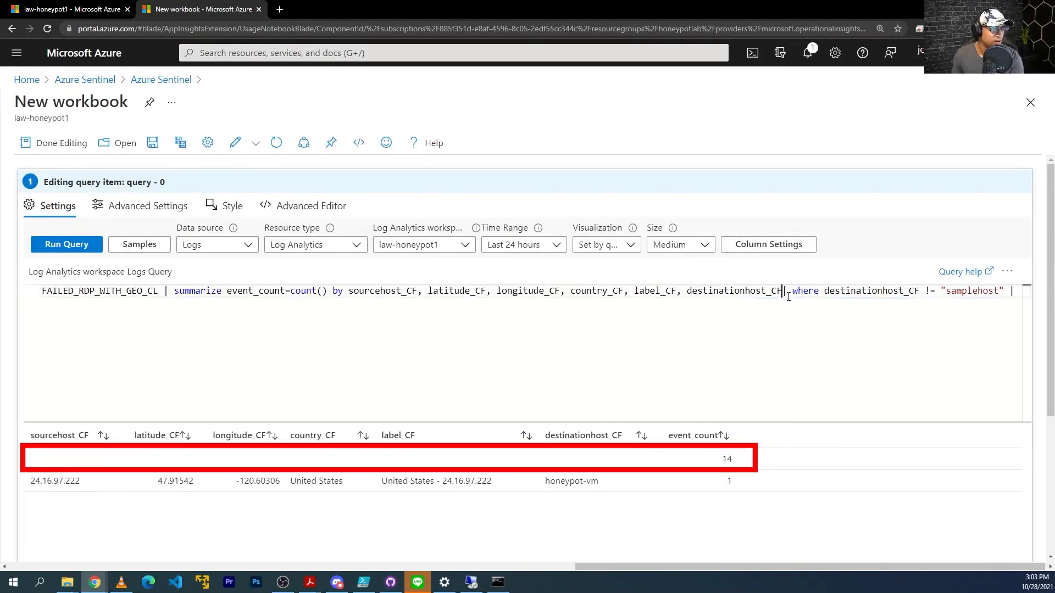
{"action": "key", "text": "Return"}
{"action": "key", "text": "Left"}
{"action": "key", "text": "Return"}
{"action": "key", "text": "End"}
{"action": "type", "text": "where"}
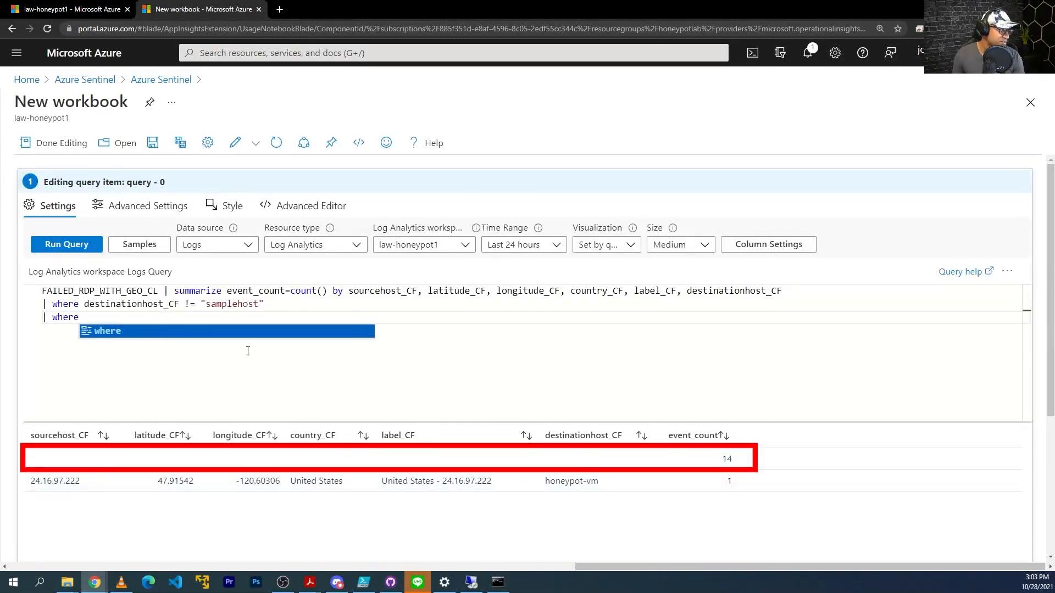
{"action": "type", "text": " source"}
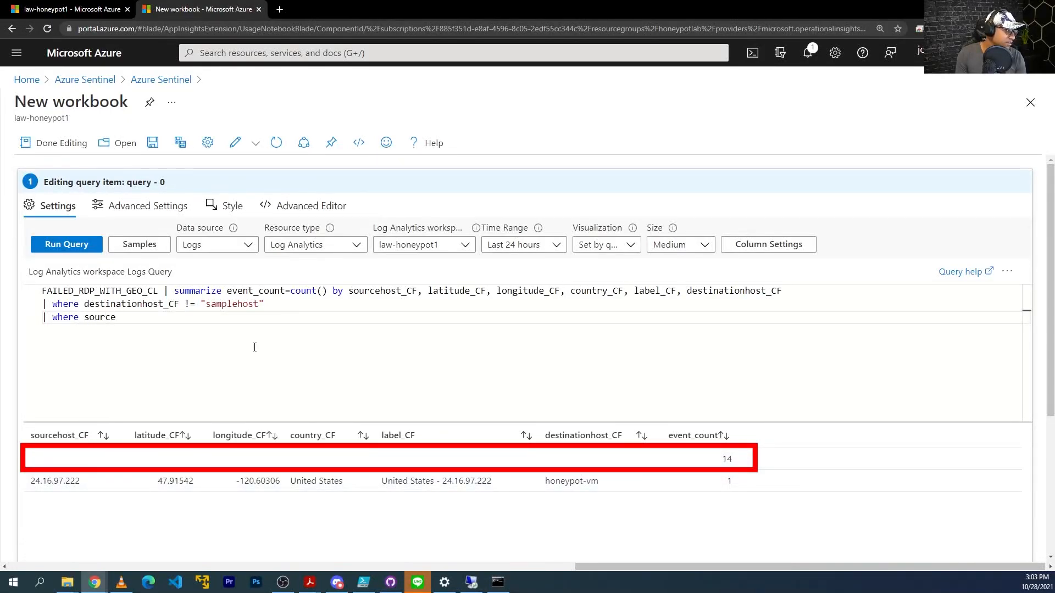
{"action": "type", "text": "host_CF !+"}
{"action": "type", "text": "\"\""}
{"action": "key", "text": "shift+Return"}
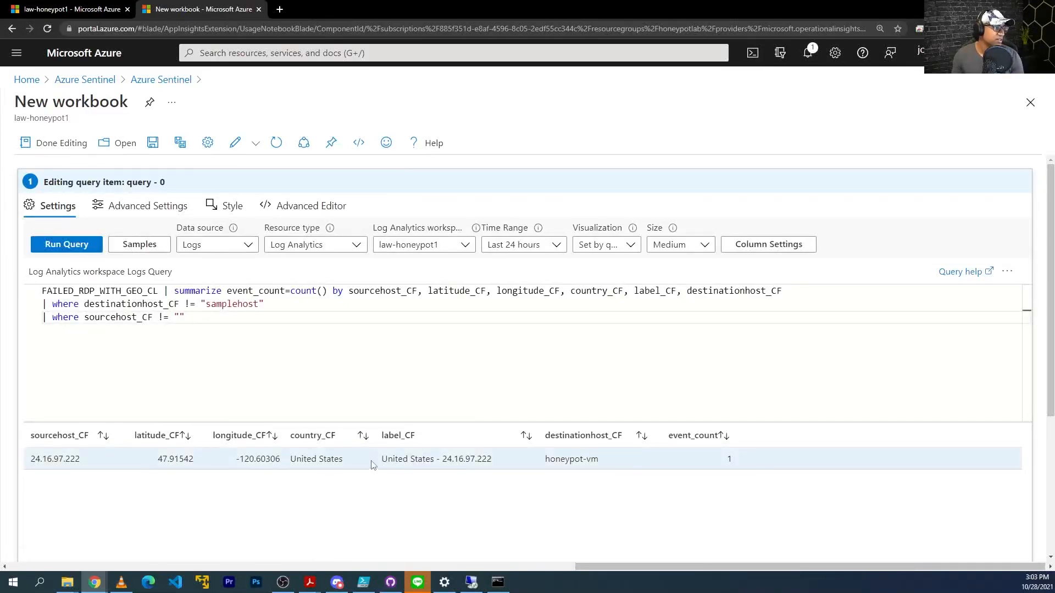
{"action": "key", "text": "ctrl+minus"}
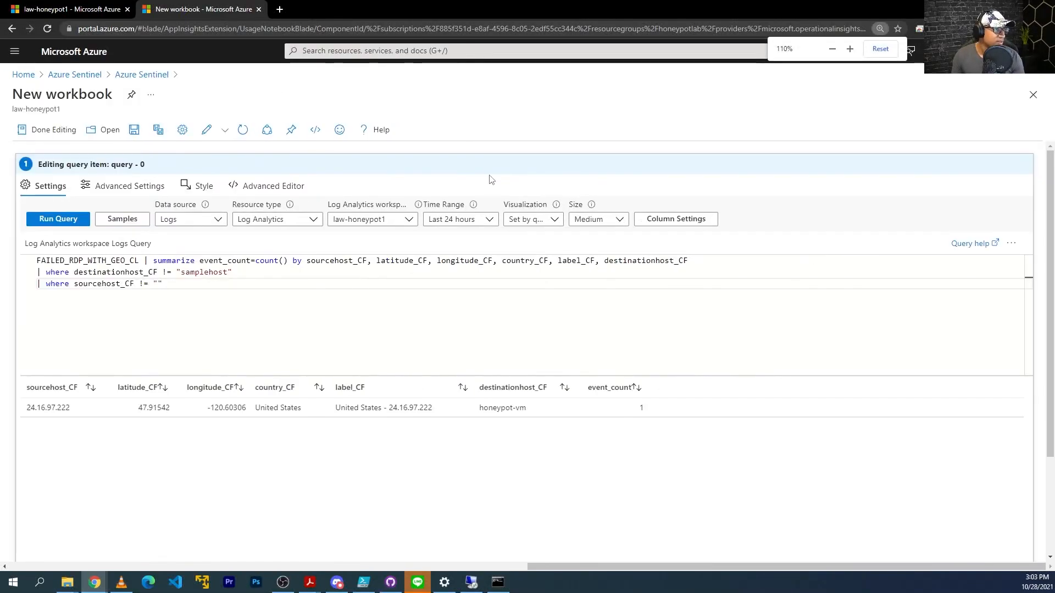
{"action": "key", "text": "ctrl+minus"}
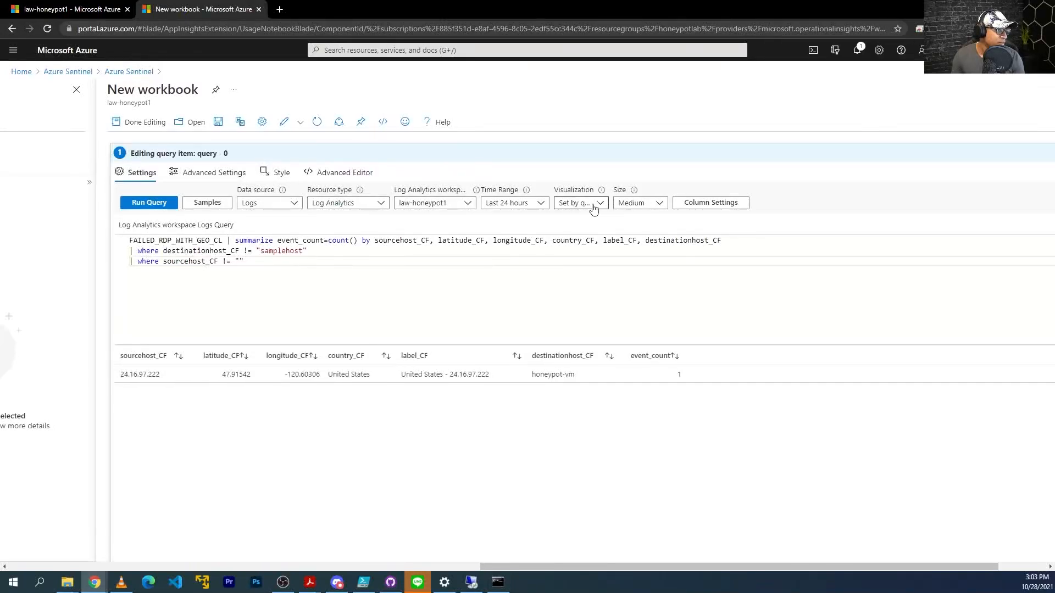
Switch the query visualization to Map, rerun it, and copy the whole query text.
{"action": "left_click", "coordinate": [583, 203]}
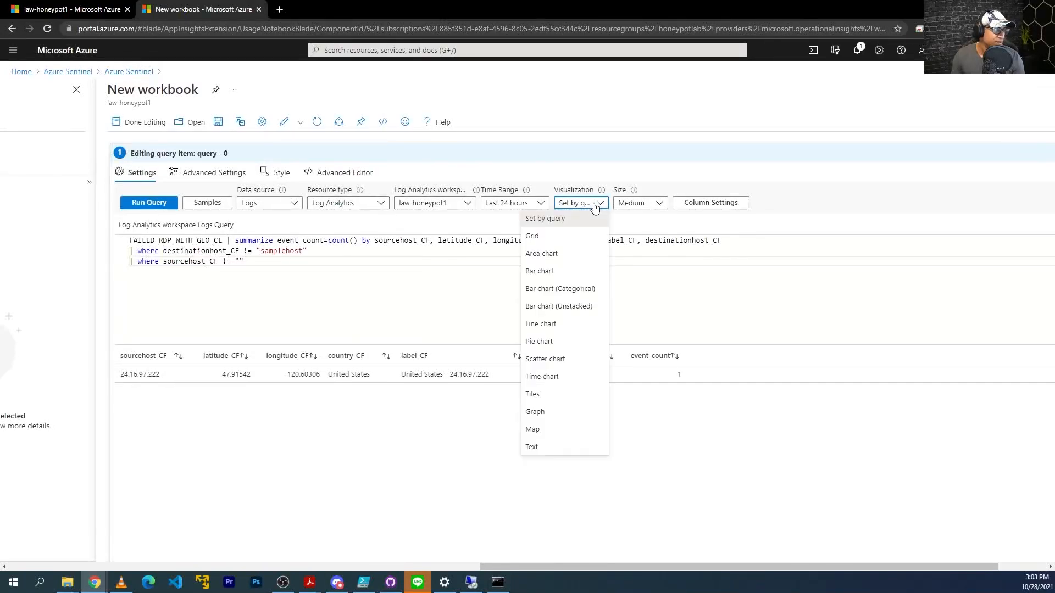
{"action": "left_click", "coordinate": [558, 430]}
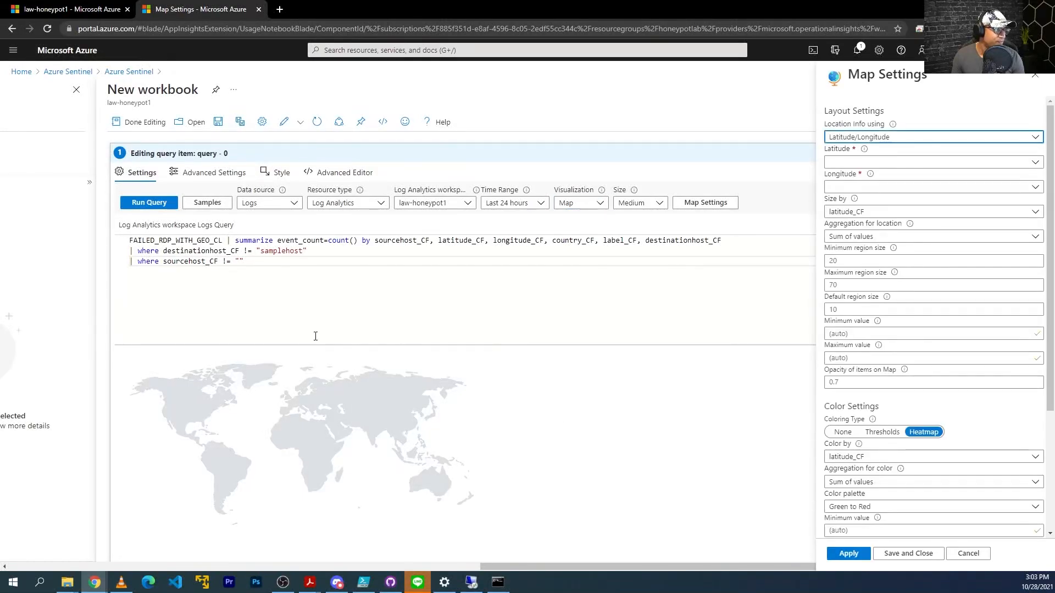
{"action": "left_click", "coordinate": [275, 290]}
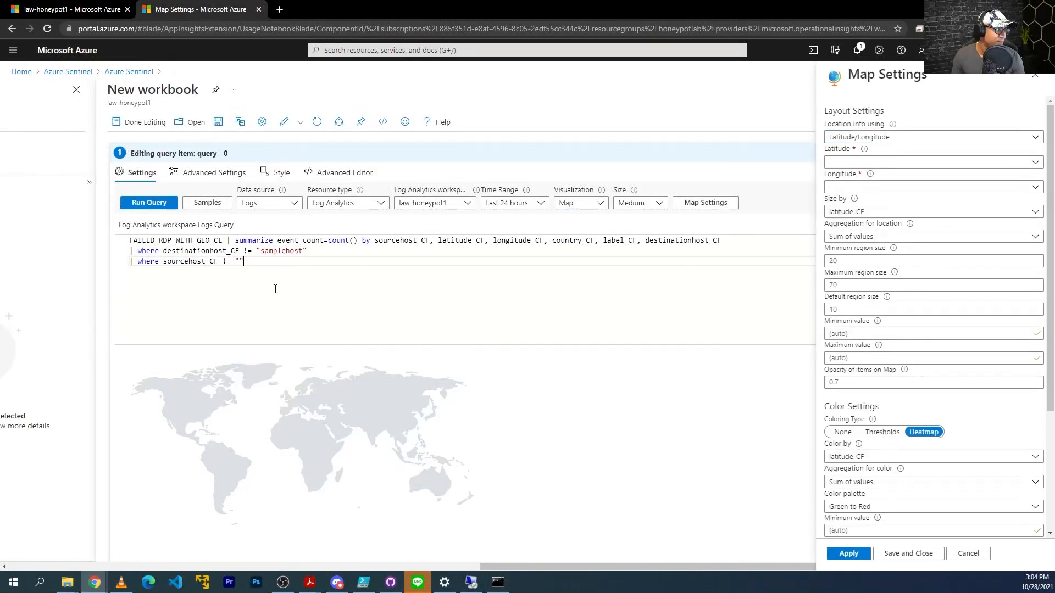
{"action": "left_click", "coordinate": [135, 204]}
{"action": "key", "text": "ctrl+a"}
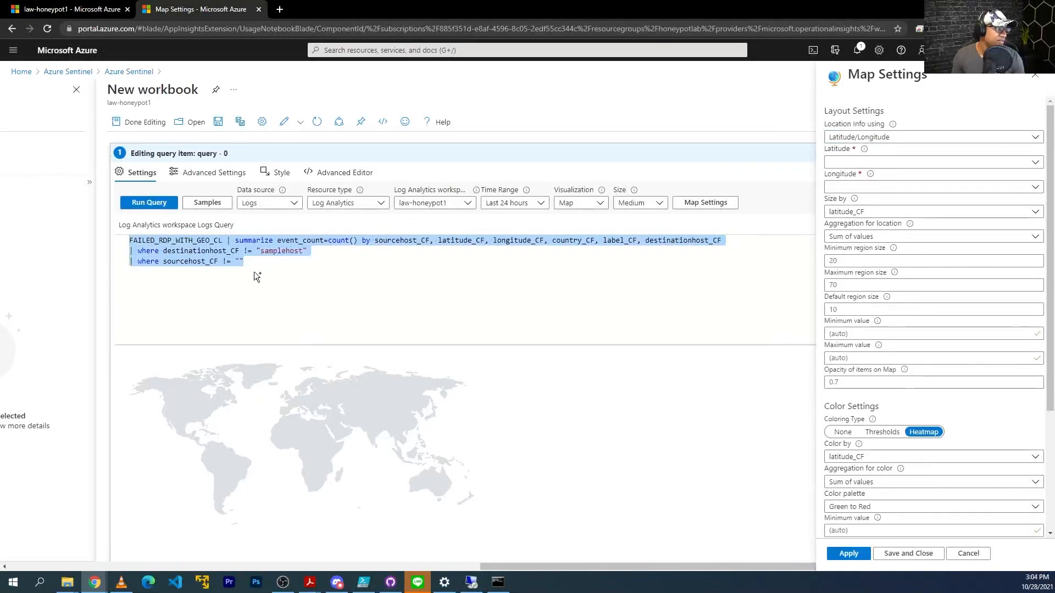
{"action": "key", "text": "alt+Tab"}
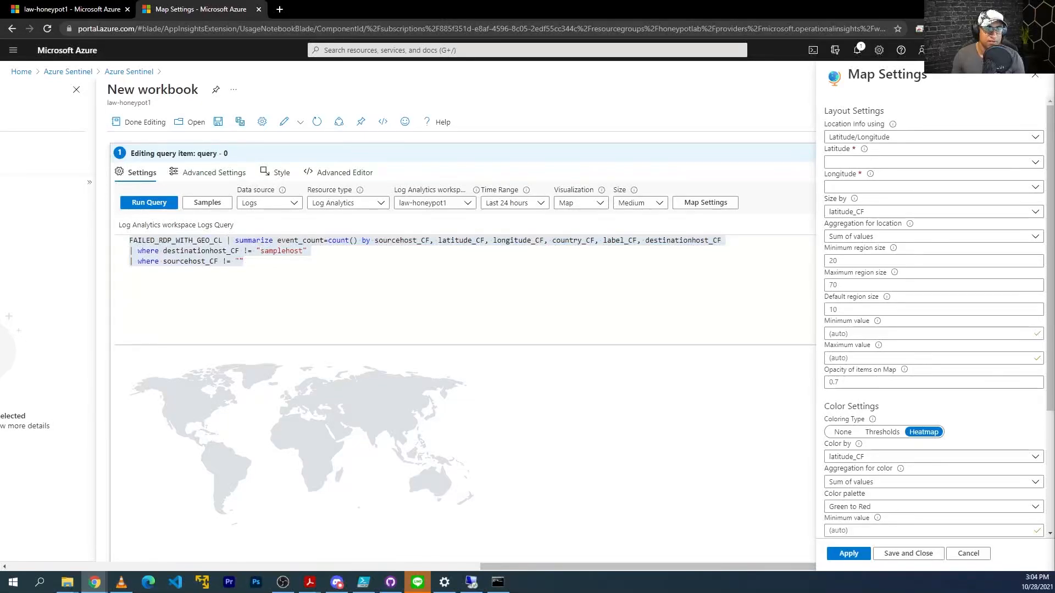
{"action": "left_click", "coordinate": [260, 250]}
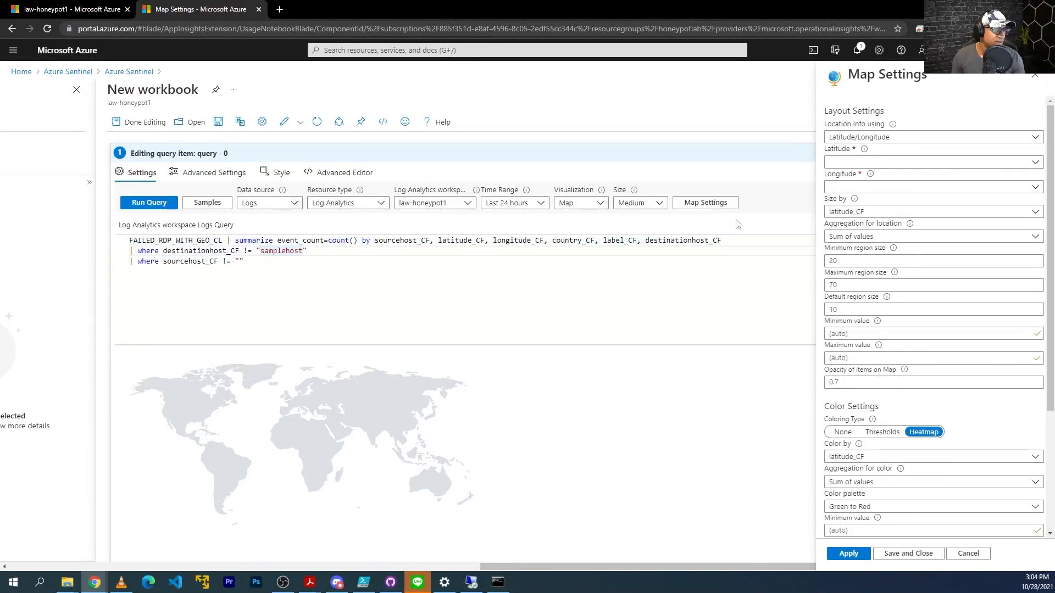
Locate map points by Latitude/Longitude using latitude_CF and longitude_CF.
{"action": "left_click", "coordinate": [880, 138]}
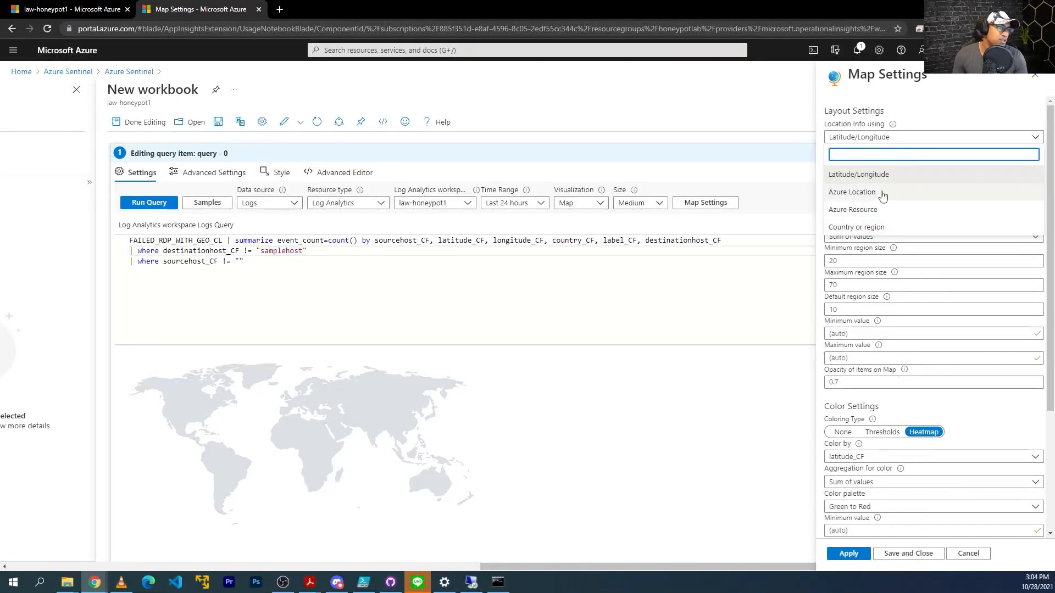
{"action": "left_click", "coordinate": [868, 175]}
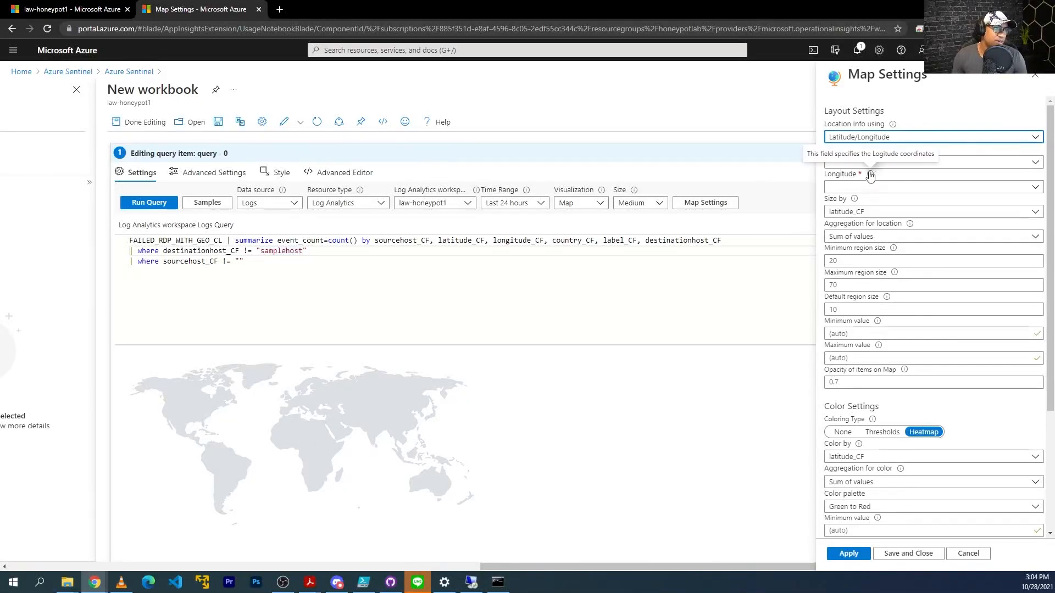
{"action": "left_click", "coordinate": [1033, 164]}
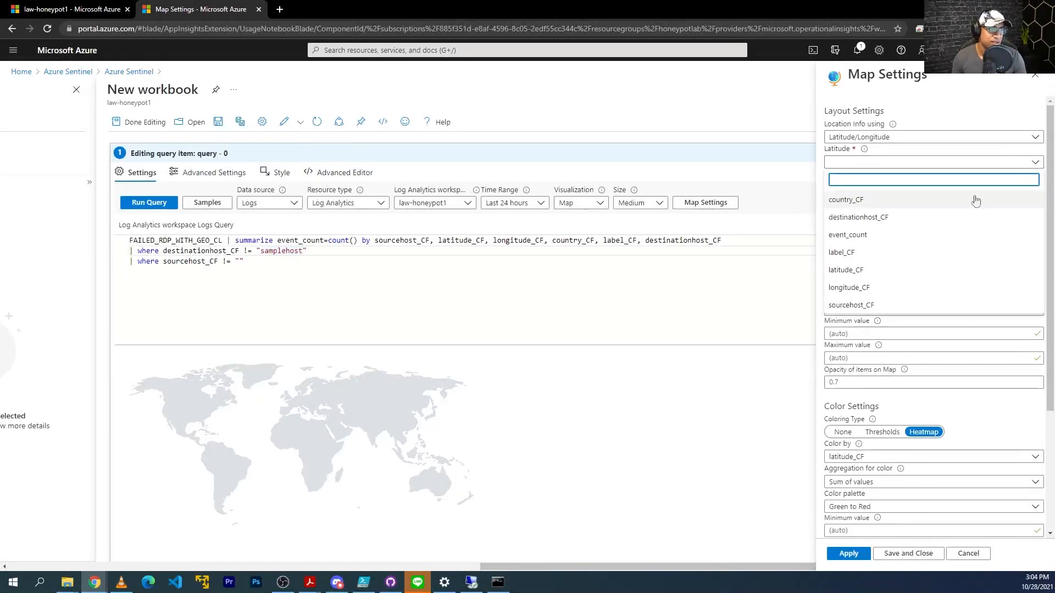
{"action": "left_click", "coordinate": [884, 270]}
{"action": "left_click", "coordinate": [886, 188]}
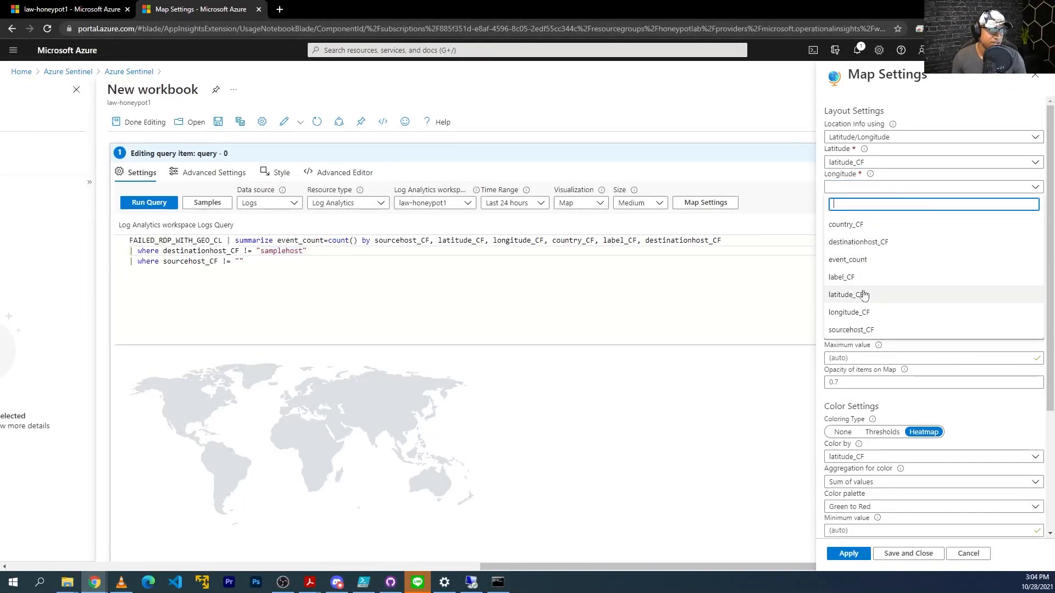
{"action": "left_click", "coordinate": [862, 312]}
{"action": "scroll", "coordinate": [903, 291], "scroll_direction": "down", "scroll_amount": 2}
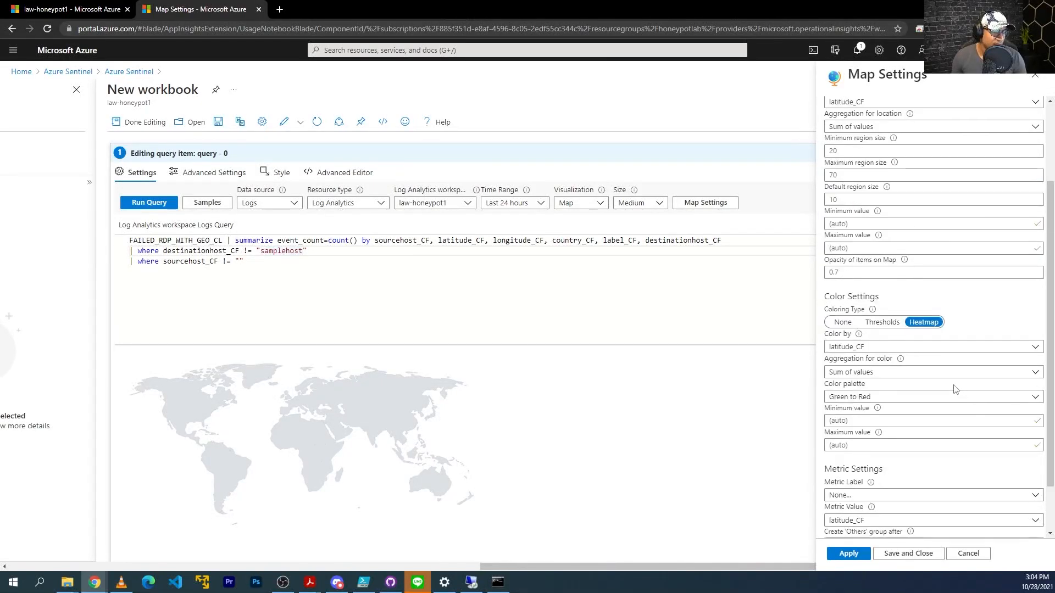
Apply the map settings and set the map size to Full.
{"action": "left_click", "coordinate": [848, 554]}
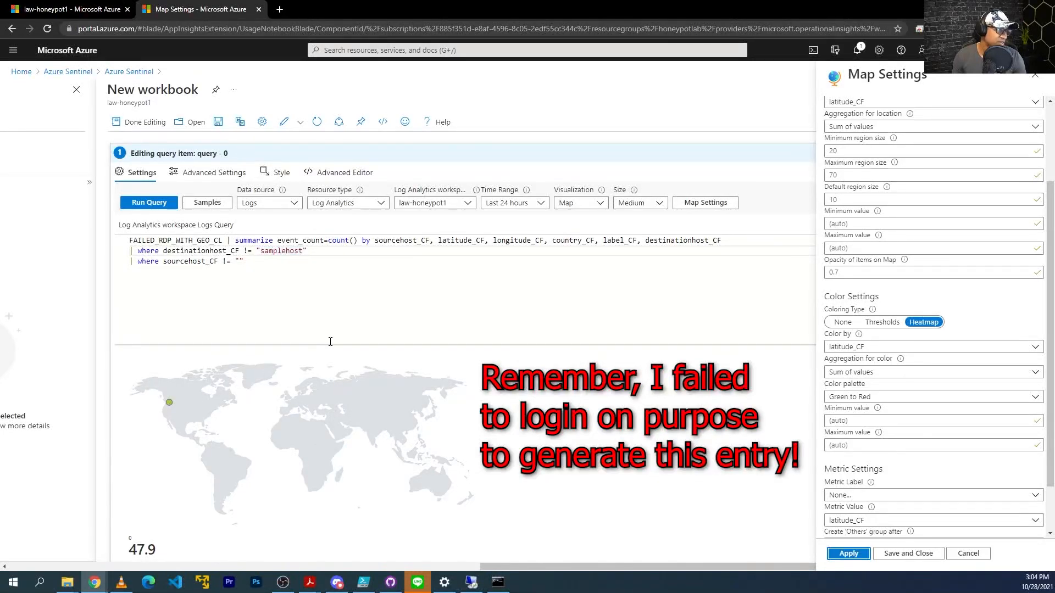
{"action": "left_click", "coordinate": [640, 203]}
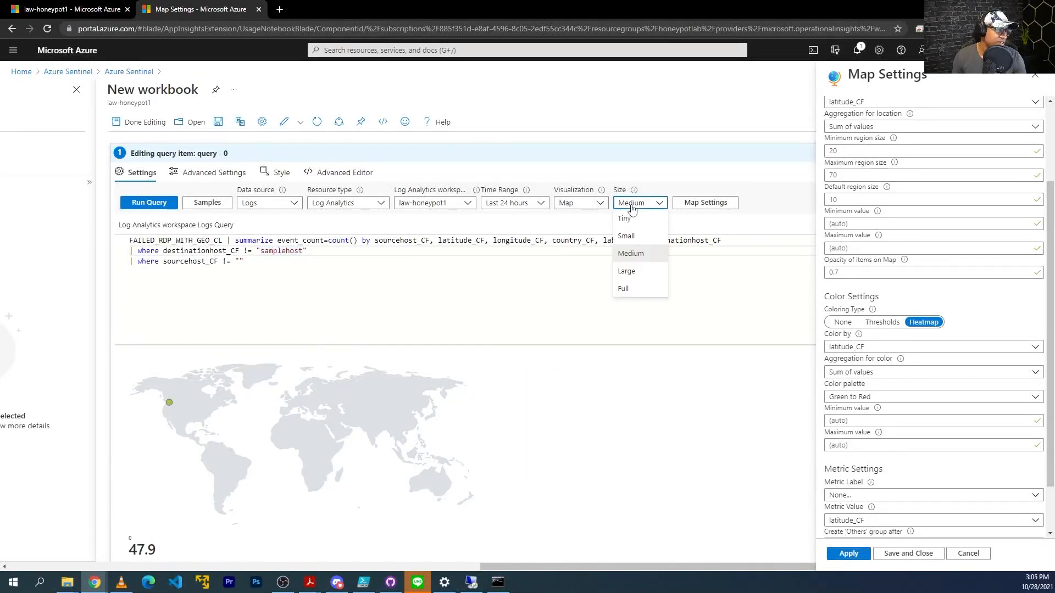
{"action": "left_click", "coordinate": [624, 288]}
{"action": "scroll", "coordinate": [637, 285], "scroll_direction": "down", "scroll_amount": 1}
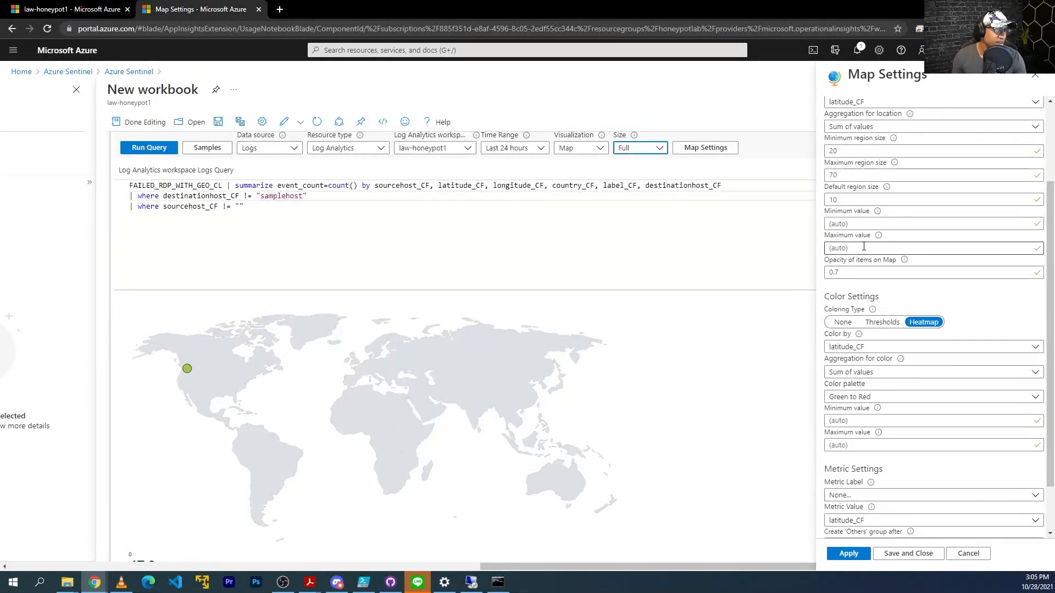
{"action": "scroll", "coordinate": [874, 445], "scroll_direction": "down", "scroll_amount": 2}
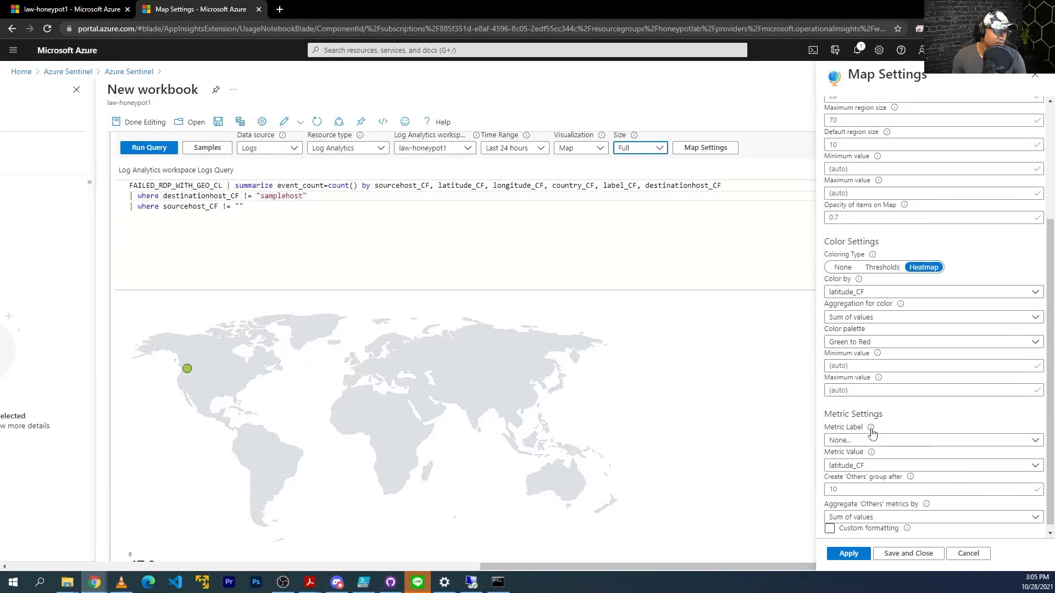
{"action": "scroll", "coordinate": [531, 379], "scroll_direction": "down", "scroll_amount": 1}
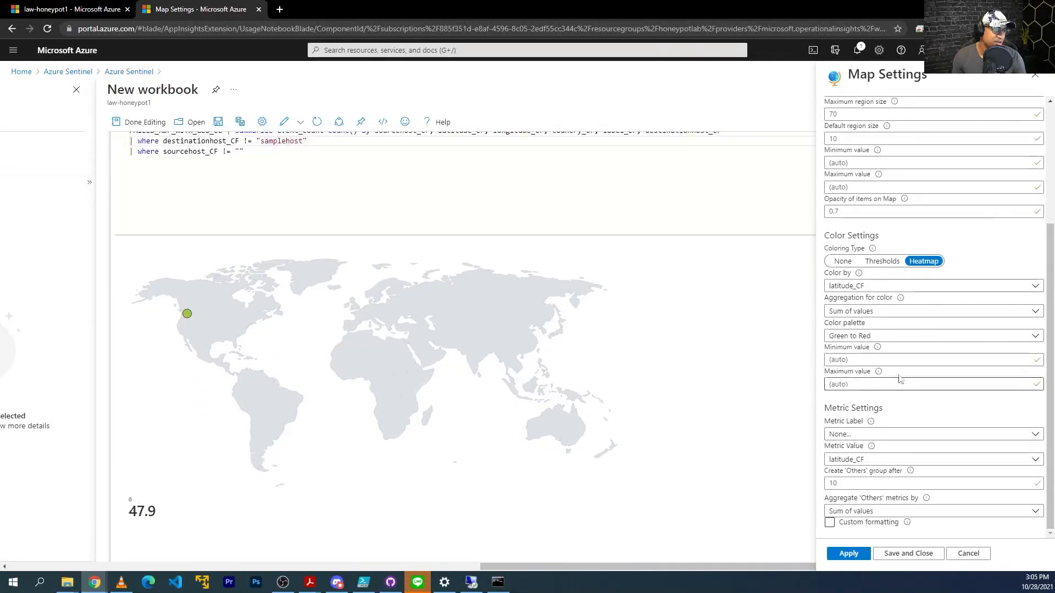
Label the map points with label_CF and apply the change.
{"action": "left_click", "coordinate": [875, 288]}
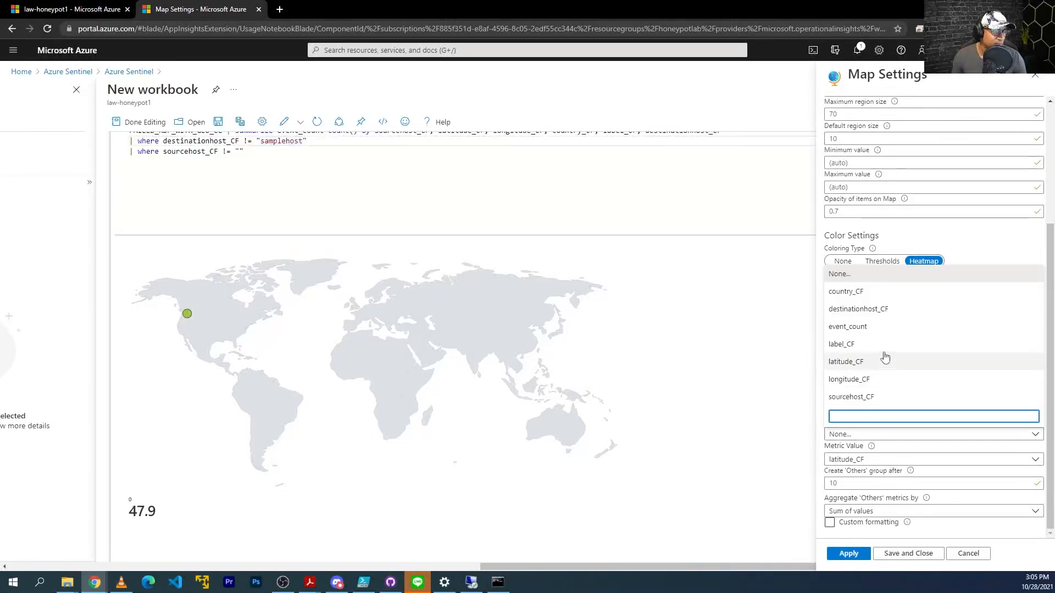
{"action": "left_click", "coordinate": [864, 347]}
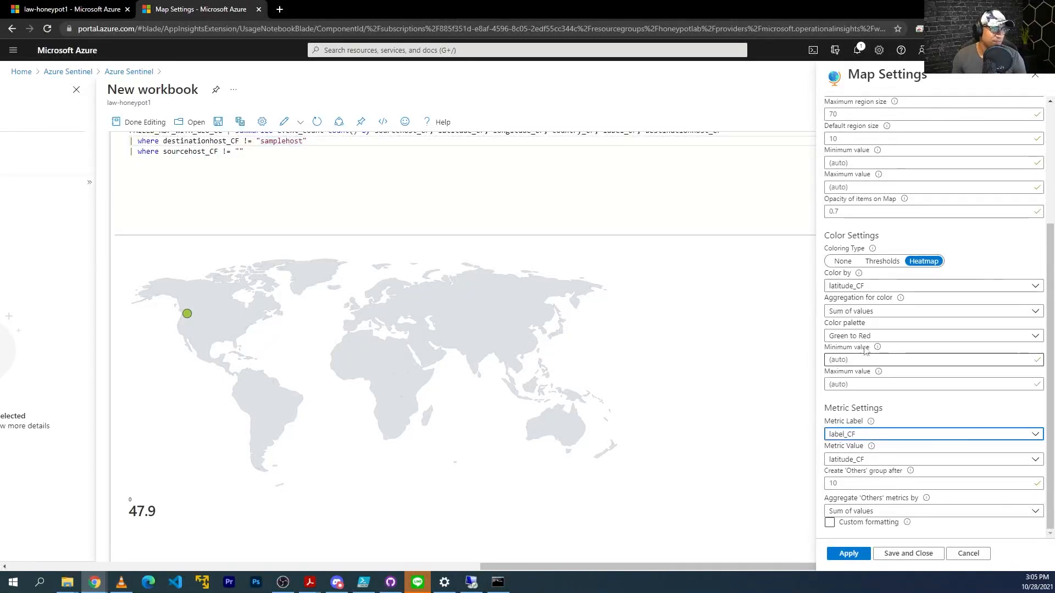
{"action": "left_click", "coordinate": [857, 554]}
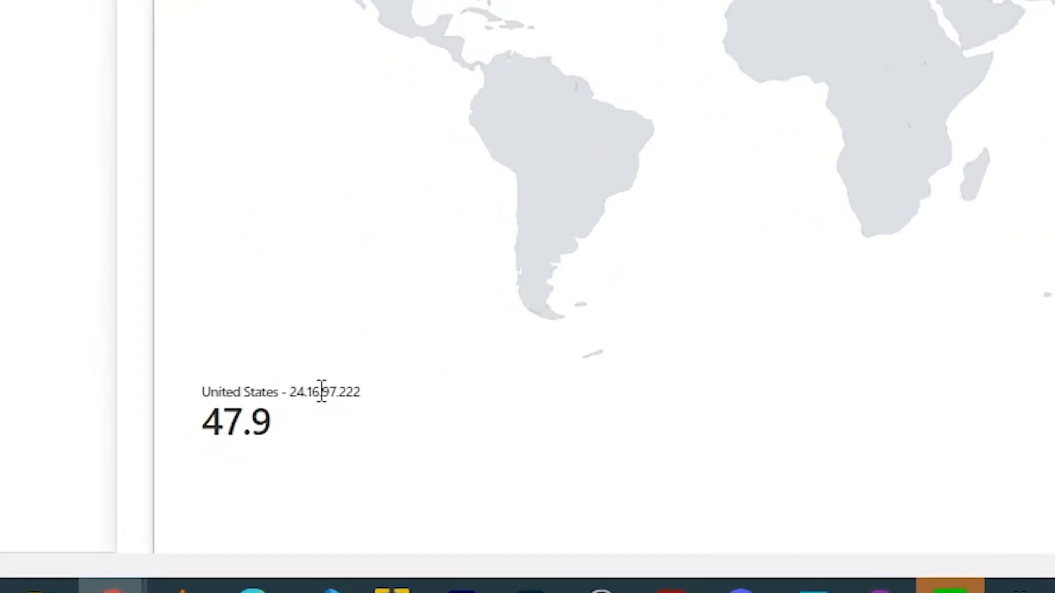
{"action": "left_click_drag", "start_coordinate": [201, 392], "coordinate": [277, 394]}
{"action": "left_click", "coordinate": [277, 394]}
{"action": "left_click_drag", "start_coordinate": [354, 396], "coordinate": [296, 400]}
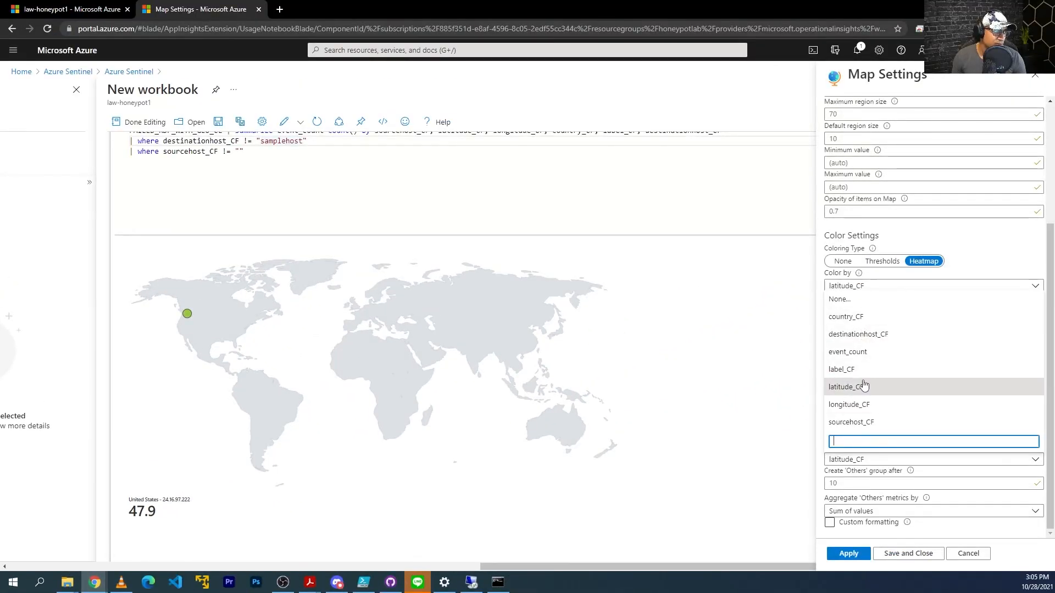
Use event_count as the metric value and apply the map settings.
{"action": "left_click", "coordinate": [852, 353]}
{"action": "left_click", "coordinate": [843, 554]}
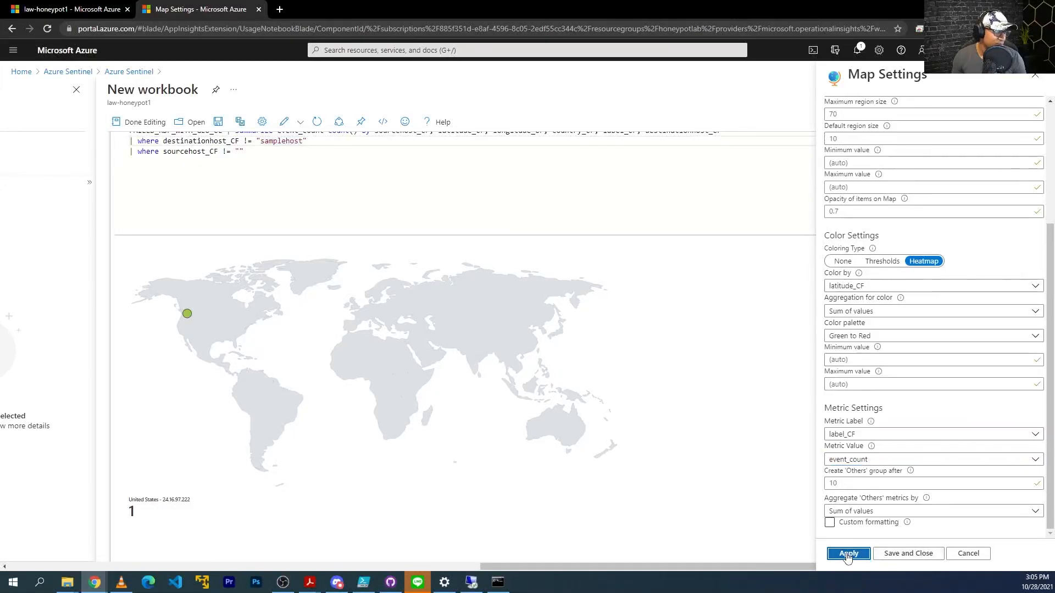
{"action": "left_click_drag", "start_coordinate": [189, 500], "coordinate": [158, 500]}
{"action": "left_click", "coordinate": [161, 500]}
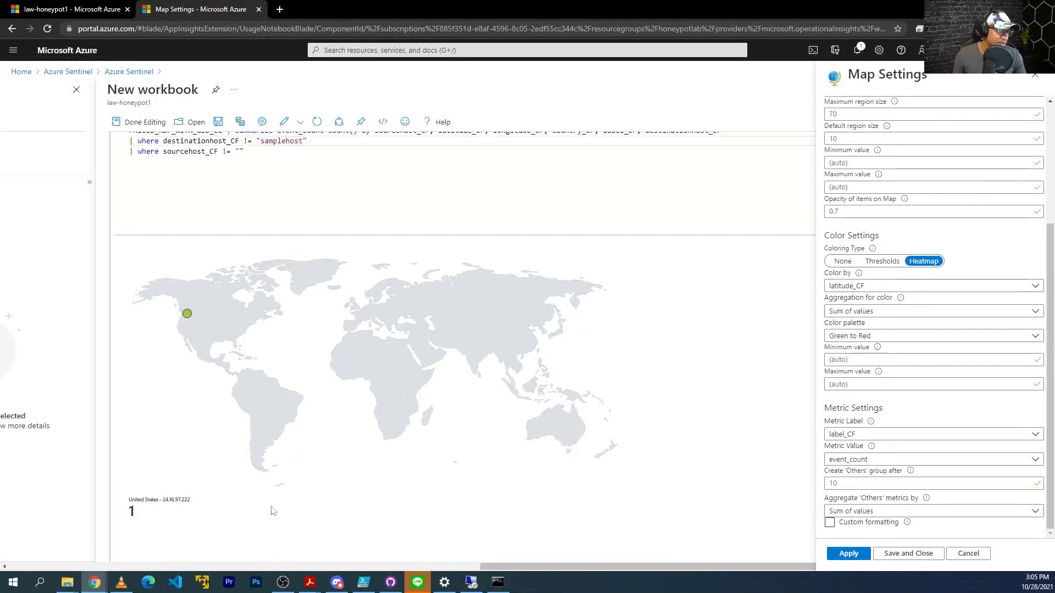
{"action": "left_click", "coordinate": [847, 554]}
{"action": "scroll", "coordinate": [618, 357], "scroll_direction": "down", "scroll_amount": 5}
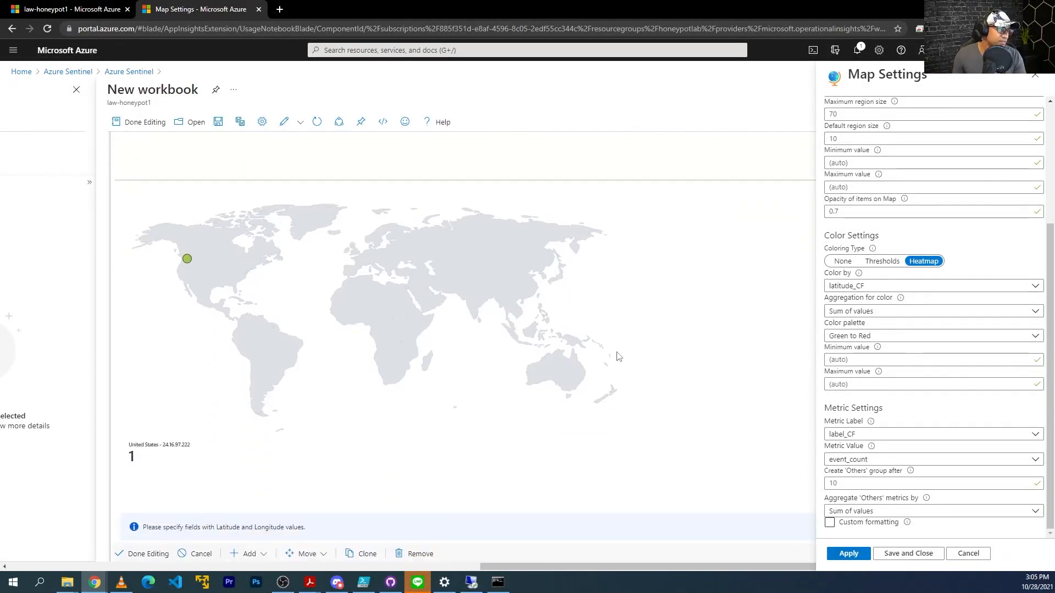
{"action": "scroll", "coordinate": [404, 365], "scroll_direction": "up", "scroll_amount": 3}
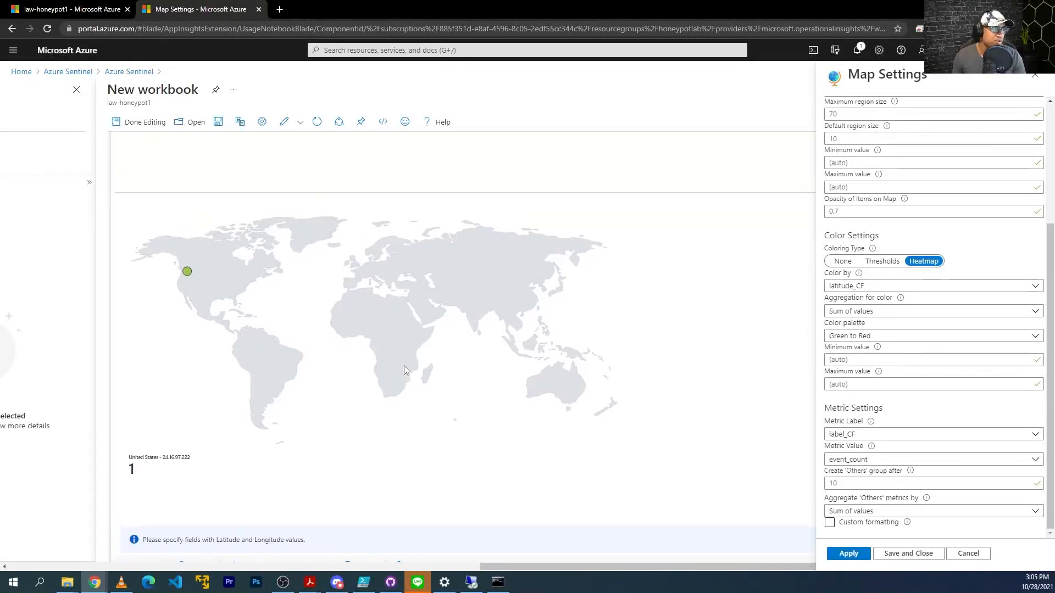
{"action": "scroll", "coordinate": [934, 275], "scroll_direction": "up", "scroll_amount": 3}
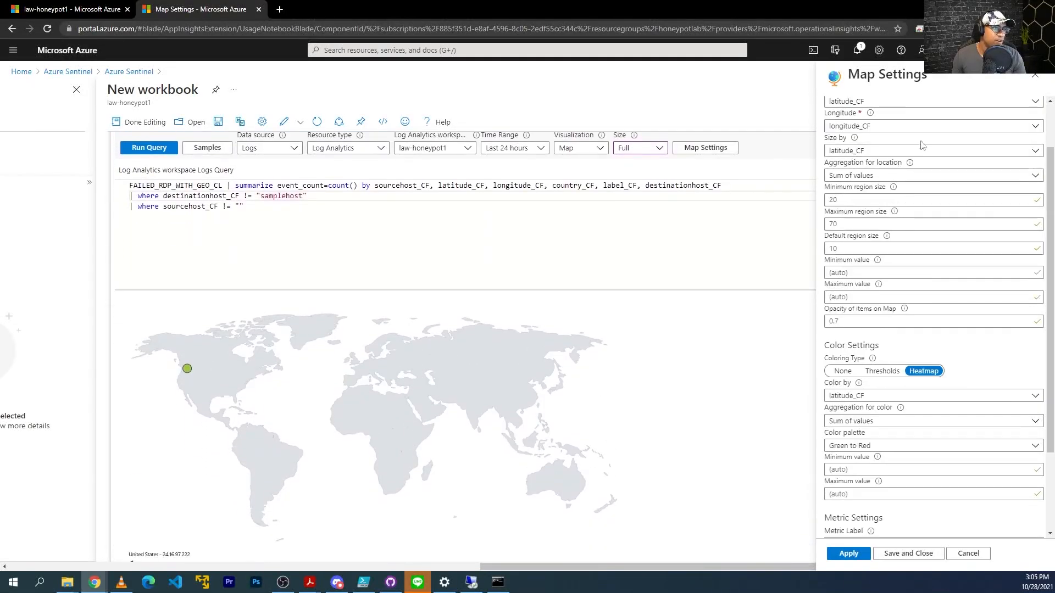
Try locating map points by Country/Region using country_CF and apply it.
{"action": "left_click", "coordinate": [893, 137]}
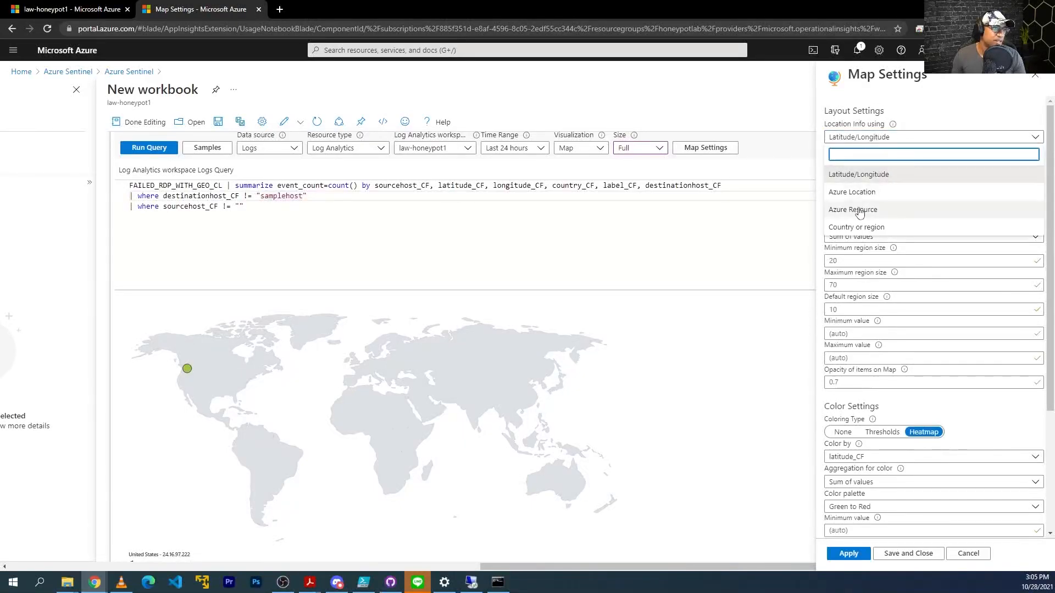
{"action": "left_click", "coordinate": [865, 230]}
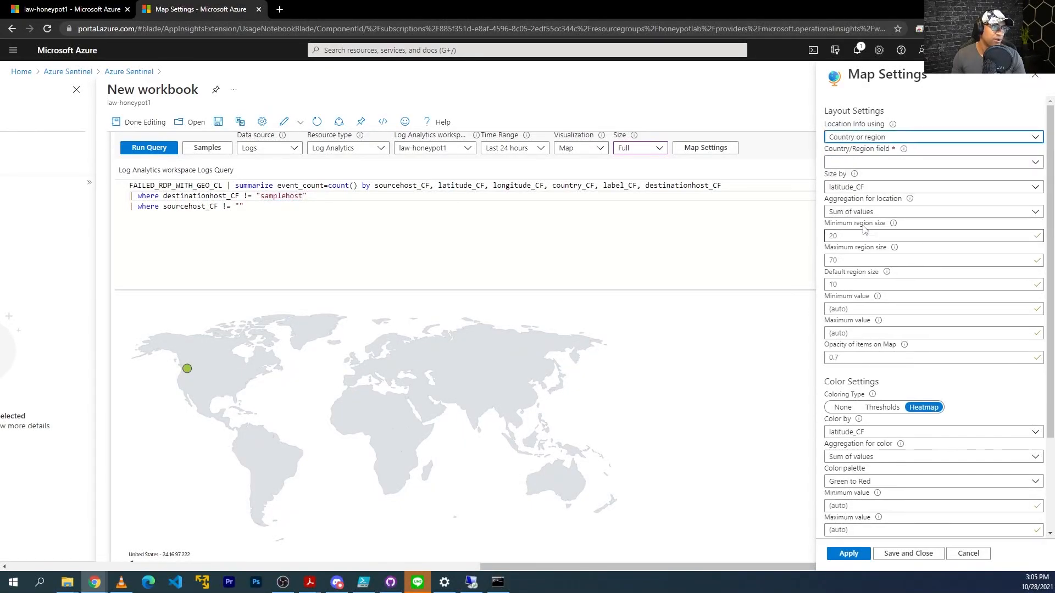
{"action": "left_click", "coordinate": [926, 164]}
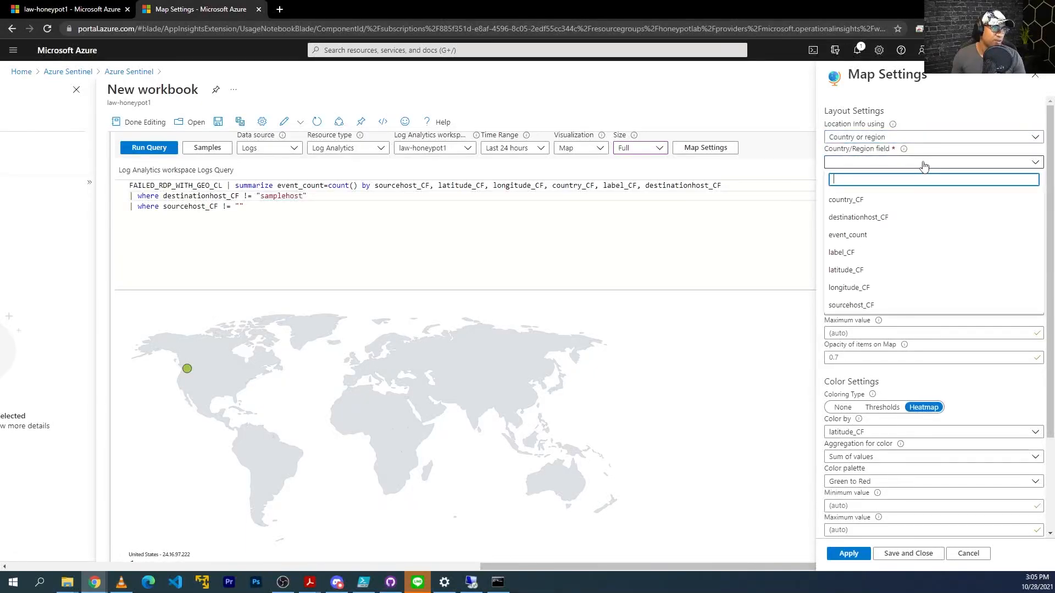
{"action": "left_click", "coordinate": [865, 202]}
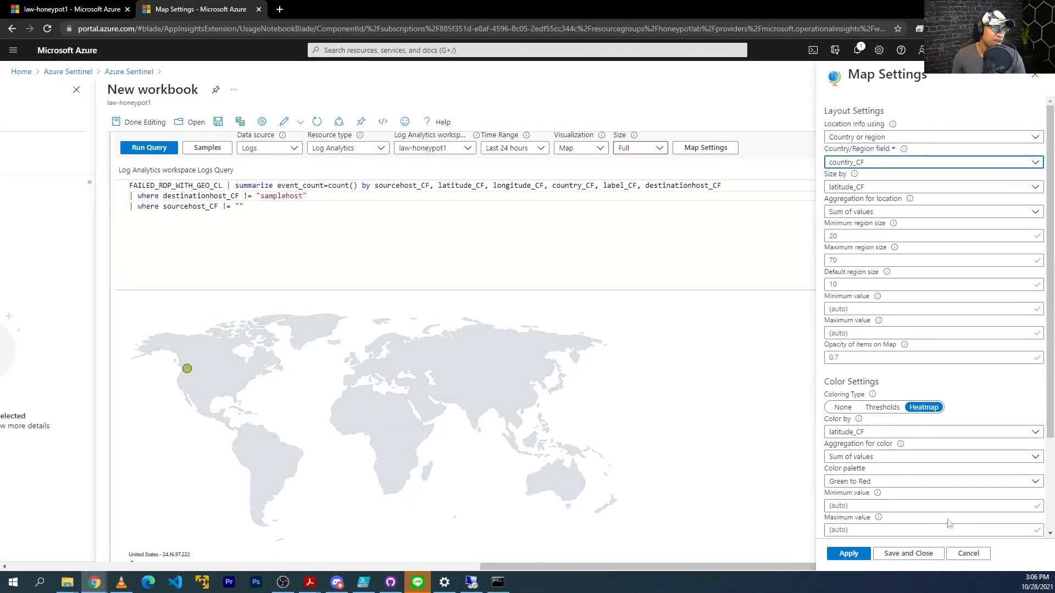
{"action": "left_click", "coordinate": [849, 553]}
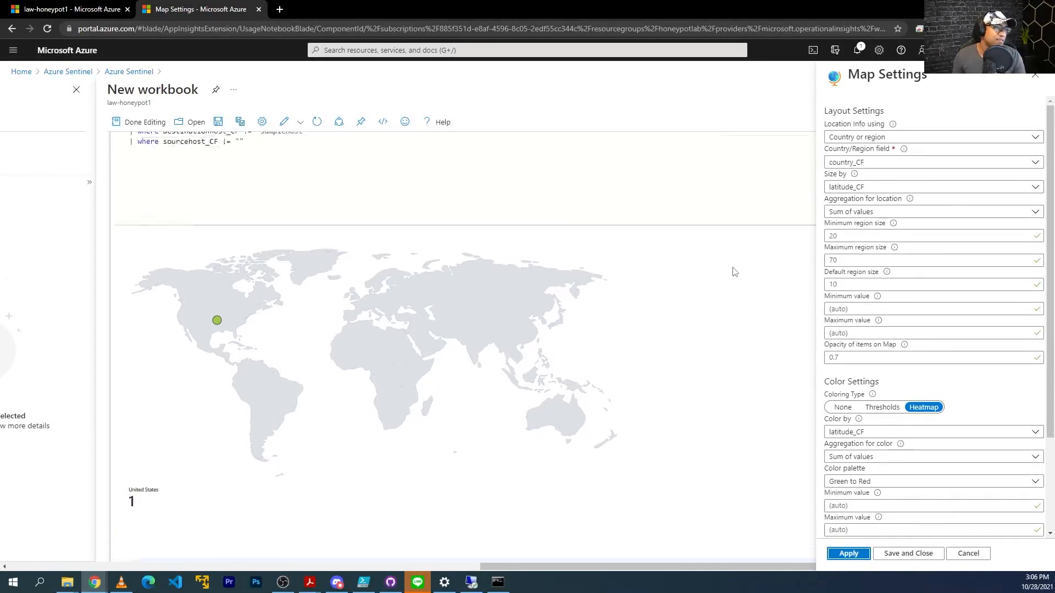
Switch location info back to Latitude/Longitude, apply, then save and close the map settings.
{"action": "left_click", "coordinate": [910, 163]}
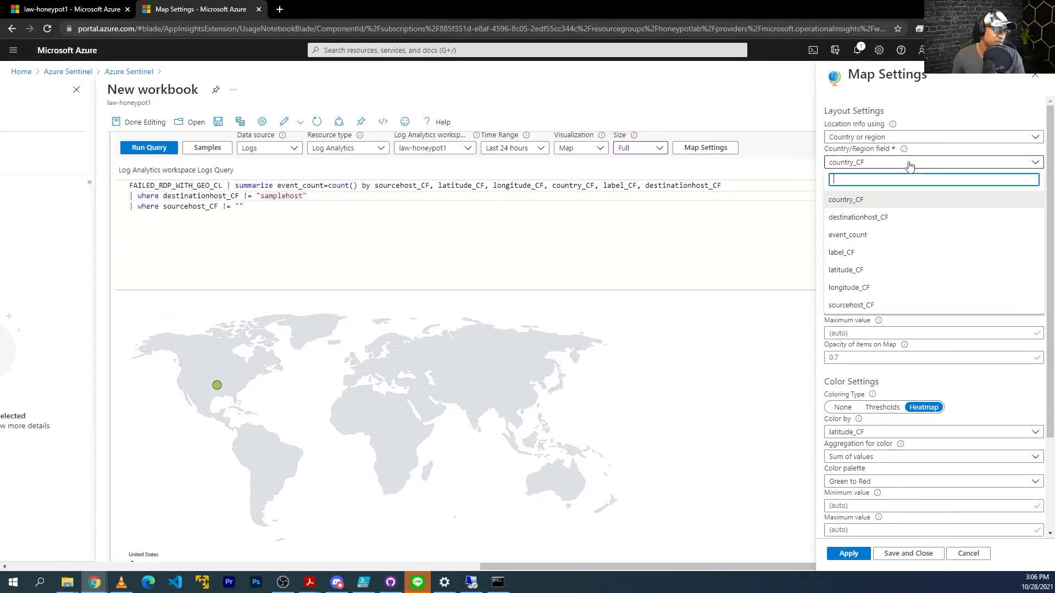
{"action": "left_click", "coordinate": [879, 138]}
{"action": "left_click", "coordinate": [879, 177]}
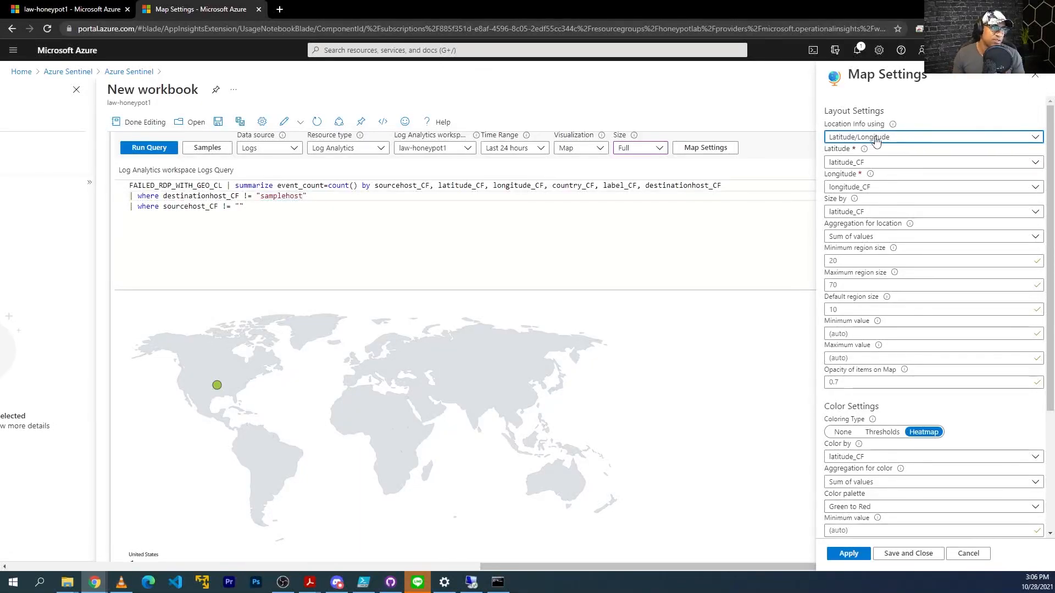
{"action": "left_click", "coordinate": [853, 557]}
{"action": "scroll", "coordinate": [171, 431], "scroll_direction": "down", "scroll_amount": 2}
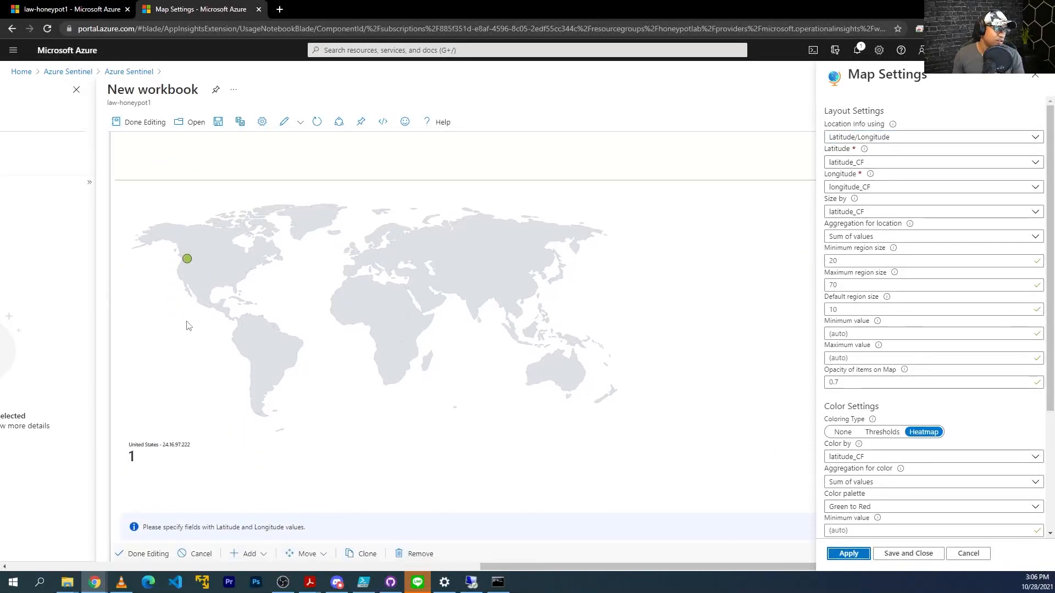
{"action": "left_click", "coordinate": [909, 555]}
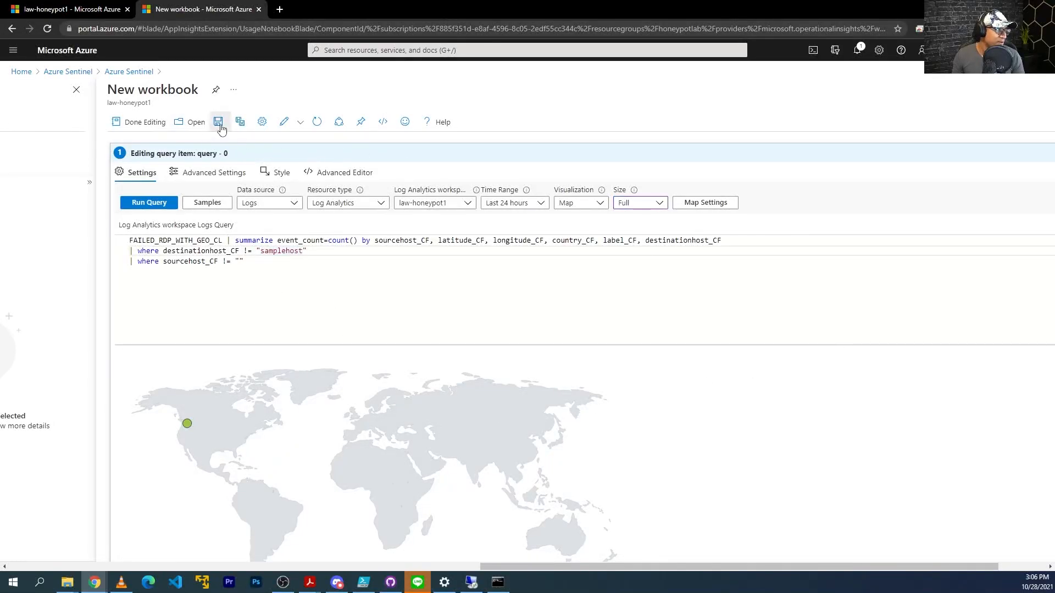
Save the workbook as 'Failed RDP World Map' in (US) West US 2 and finish editing.
{"action": "left_click", "coordinate": [218, 122]}
{"action": "type", "text": "F"}
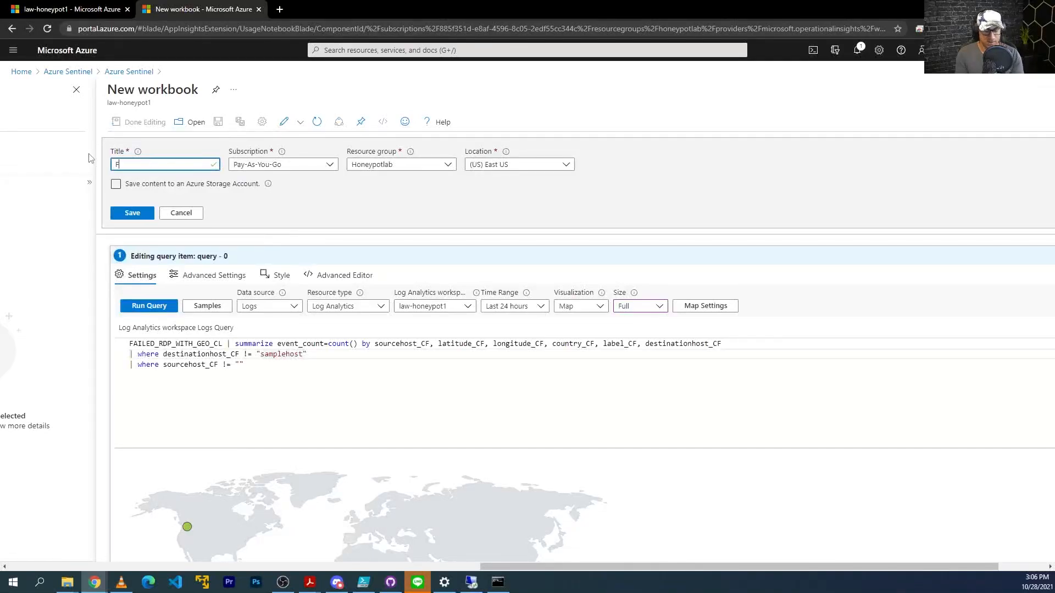
{"action": "type", "text": "ailed RDP World Map"}
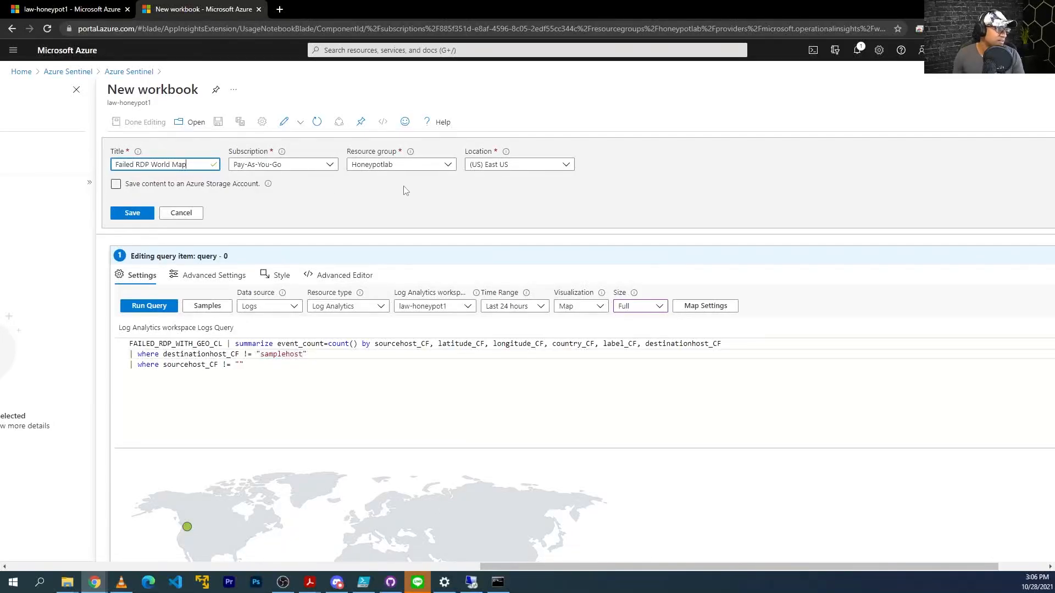
{"action": "left_click", "coordinate": [544, 165]}
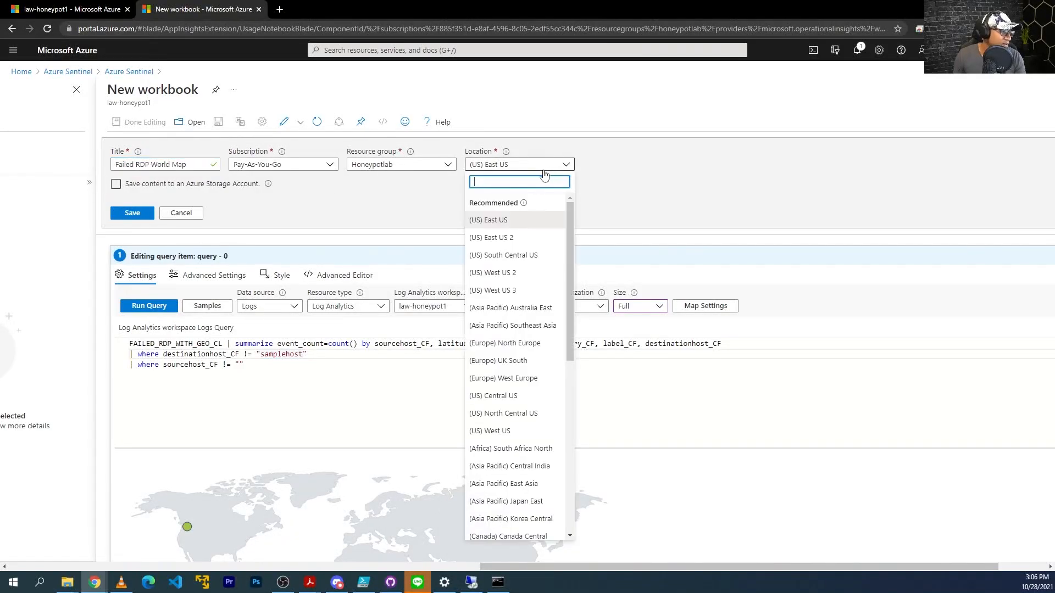
{"action": "type", "text": "west"}
{"action": "left_click", "coordinate": [503, 220]}
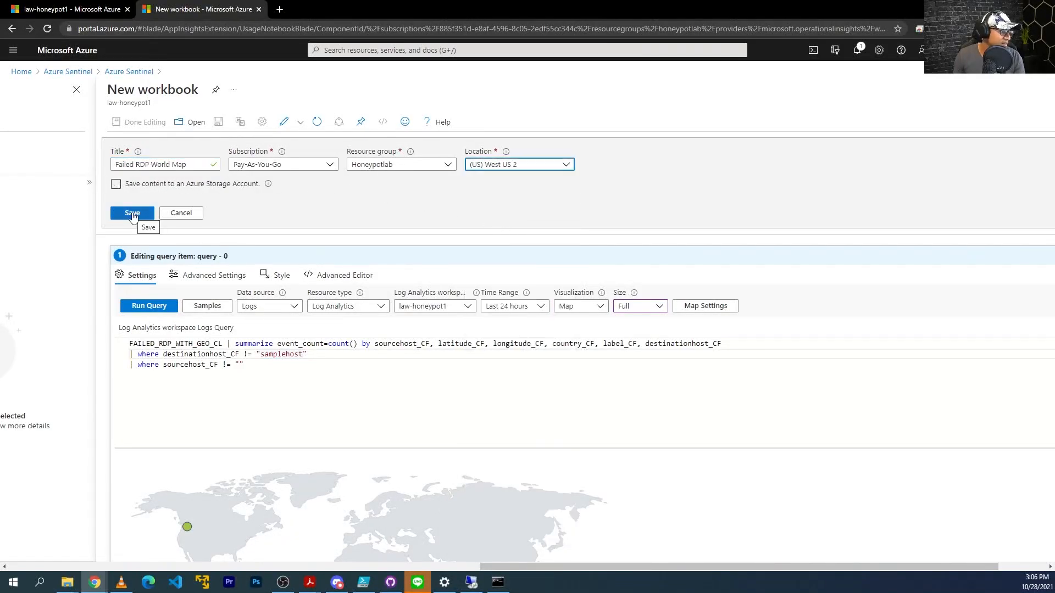
{"action": "left_click", "coordinate": [133, 214]}
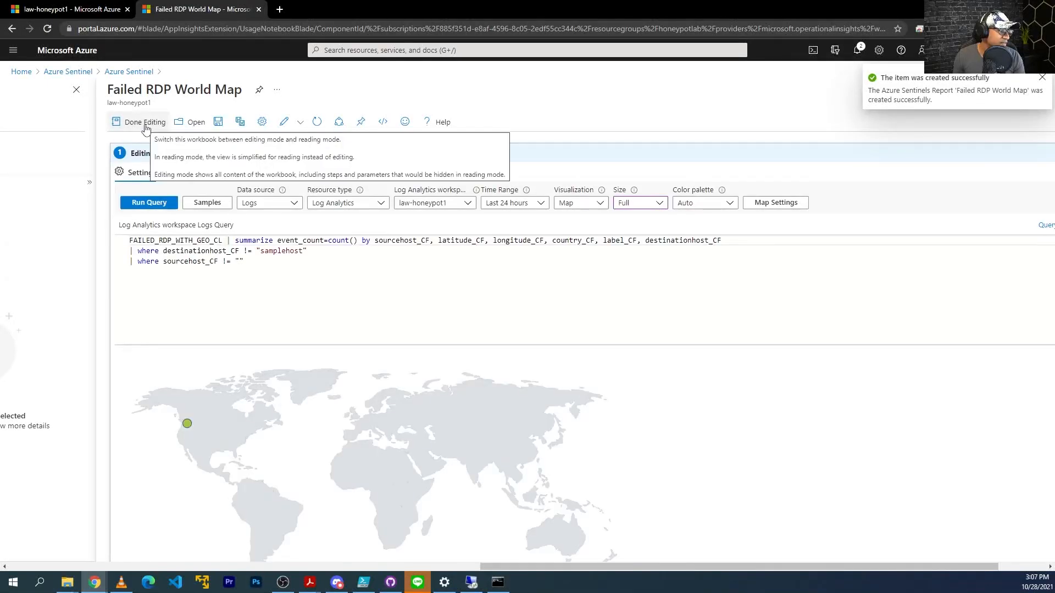
{"action": "left_click", "coordinate": [146, 123]}
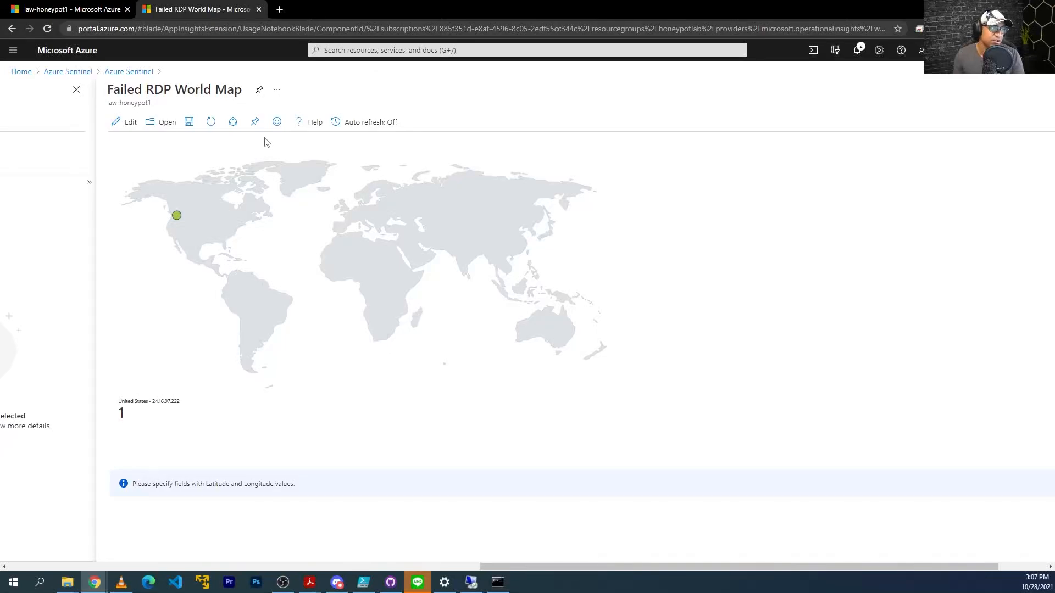
Set auto refresh to 5 minutes, save the workbook, and switch to the VM's remote session.
{"action": "left_click", "coordinate": [357, 122]}
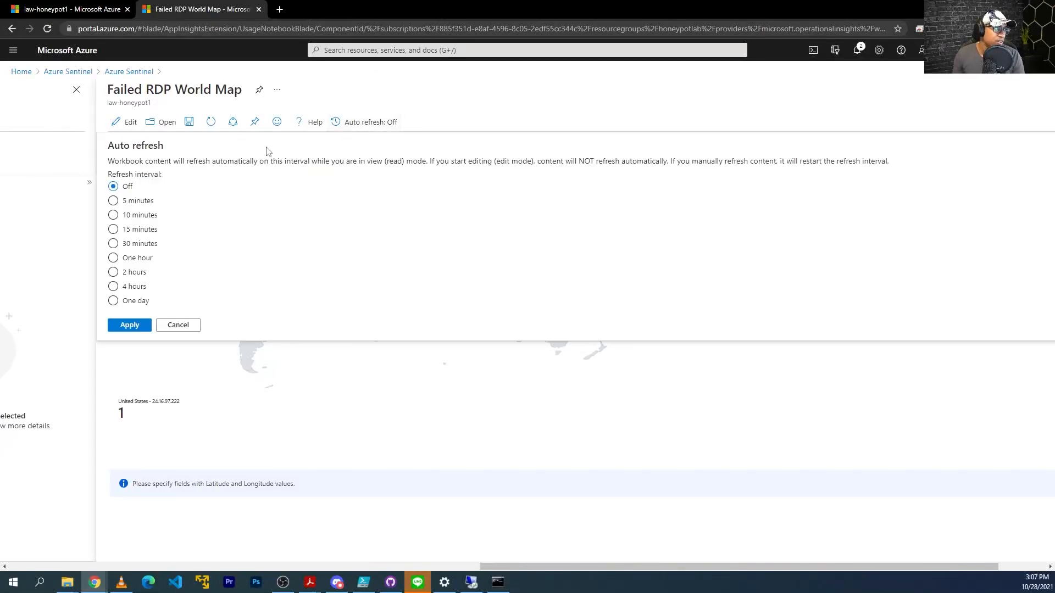
{"action": "left_click", "coordinate": [118, 202]}
{"action": "left_click", "coordinate": [135, 325]}
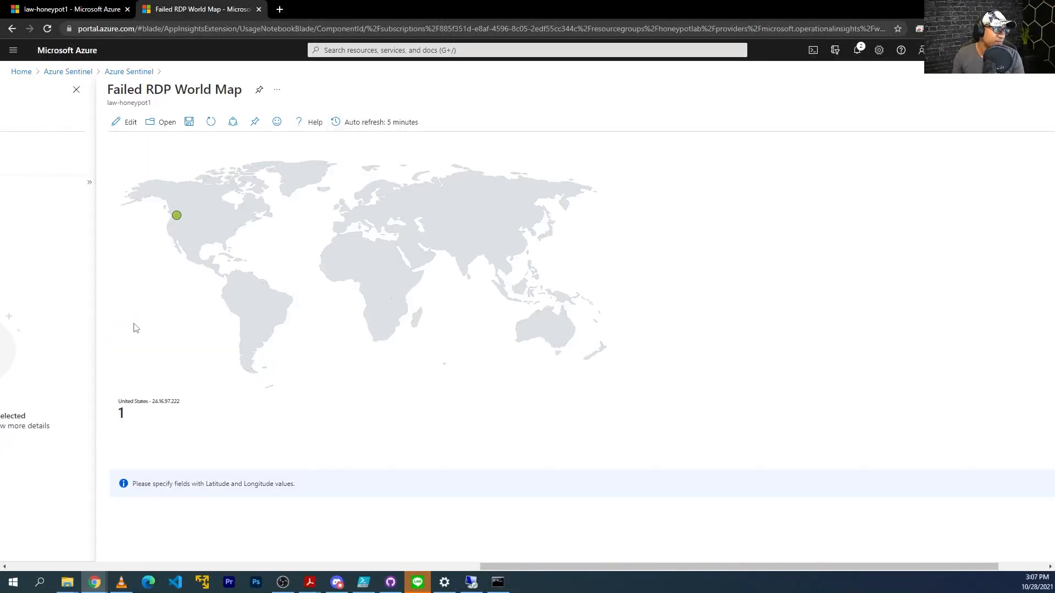
{"action": "left_click", "coordinate": [192, 127]}
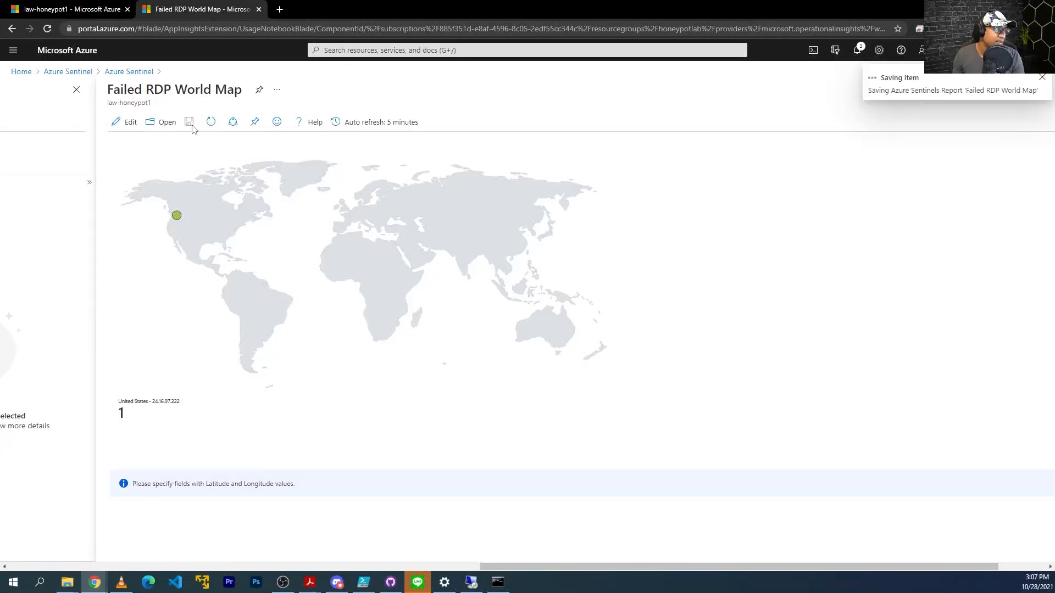
{"action": "left_click", "coordinate": [473, 584]}
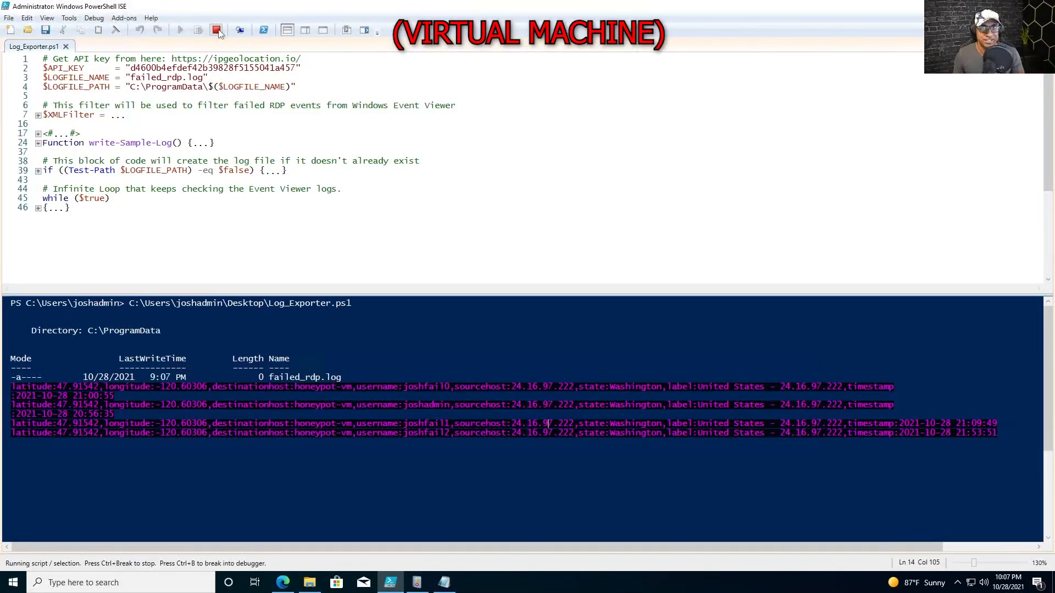
Review the failed RDP log lines in the ISE console output.
{"action": "mouse_move", "coordinate": [231, 6]}
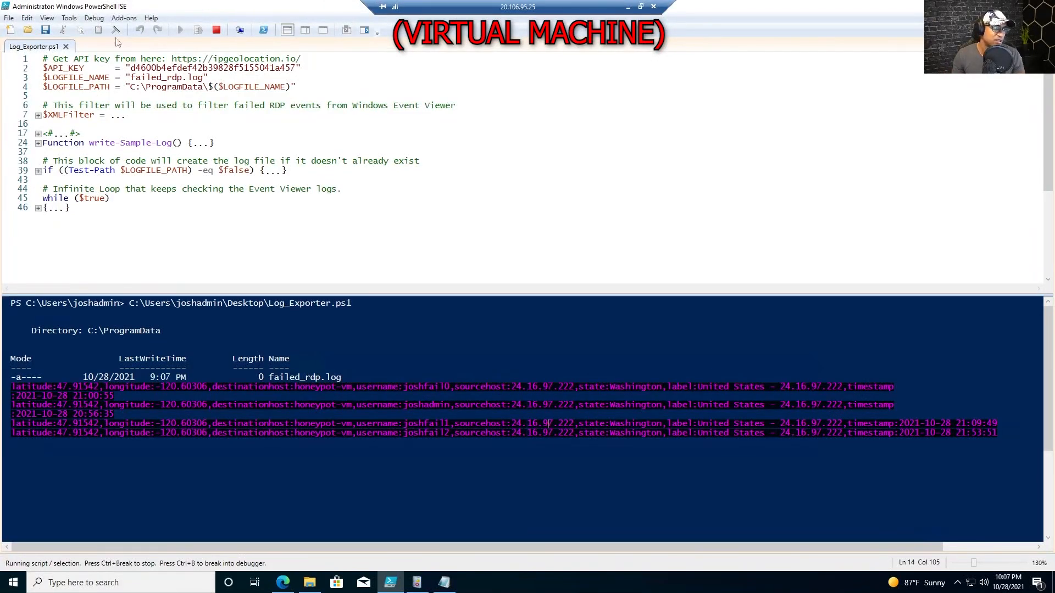
{"action": "left_click_drag", "start_coordinate": [467, 7], "coordinate": [428, 7]}
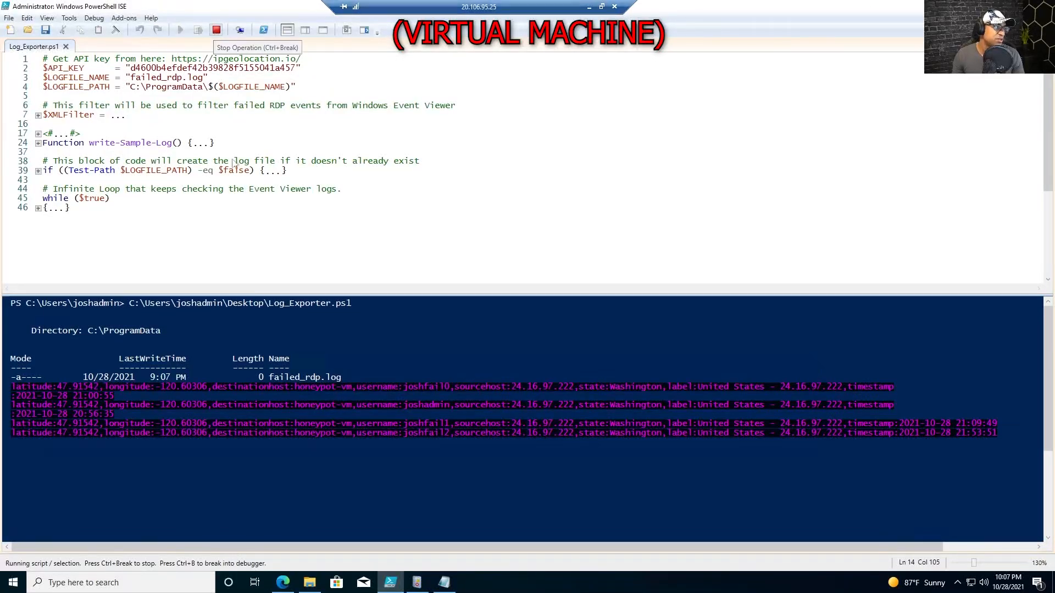
{"action": "left_click_drag", "start_coordinate": [164, 447], "coordinate": [114, 405]}
{"action": "left_click", "coordinate": [132, 462]}
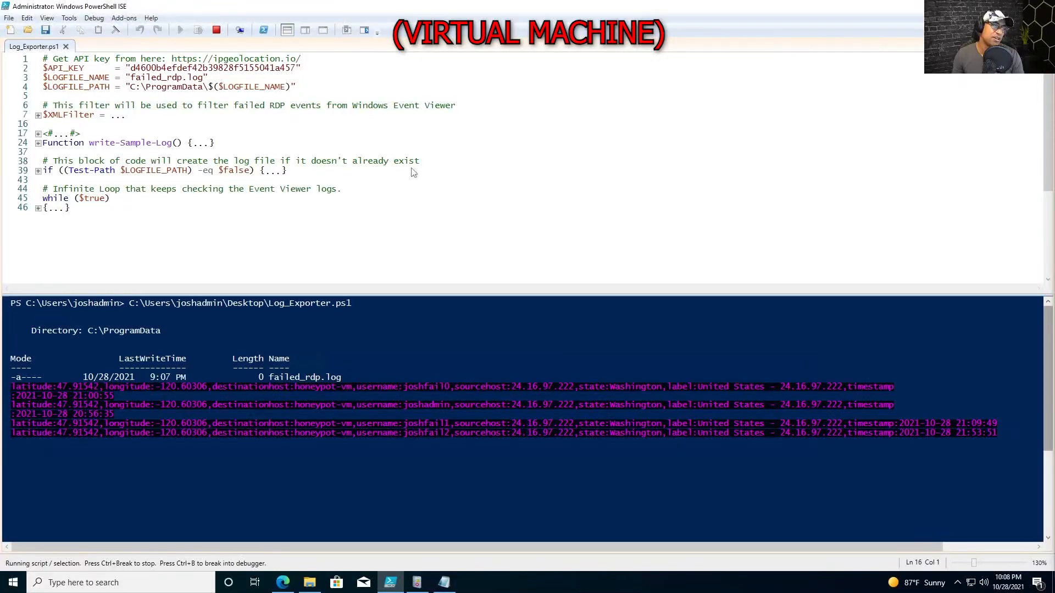
Open the ProgramData folder containing failed_rdp and bring the Remote Desktop Connection window into view.
{"action": "left_click", "coordinate": [308, 582]}
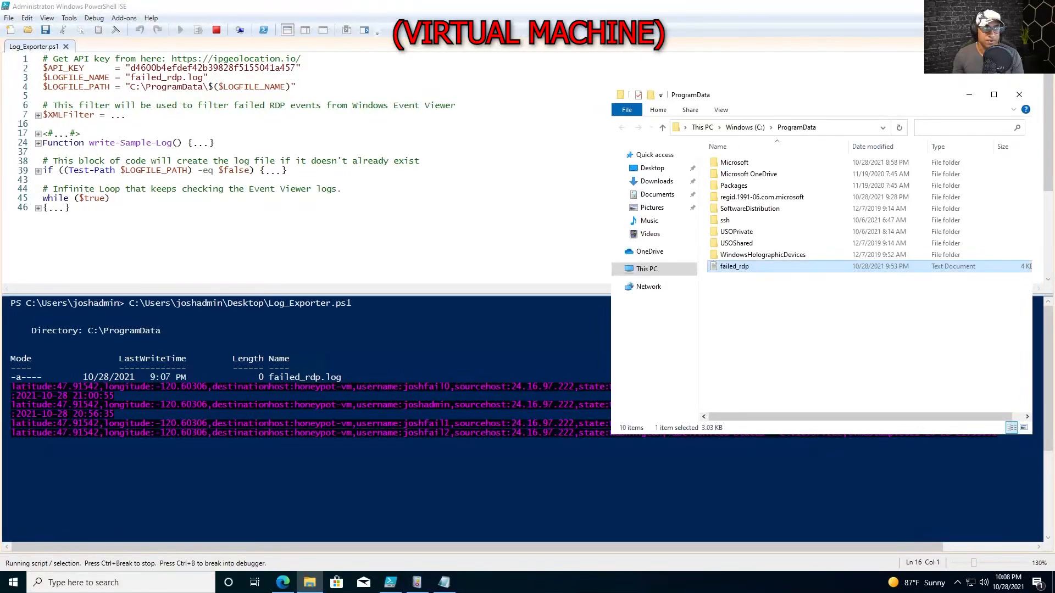
{"action": "left_click", "coordinate": [766, 289]}
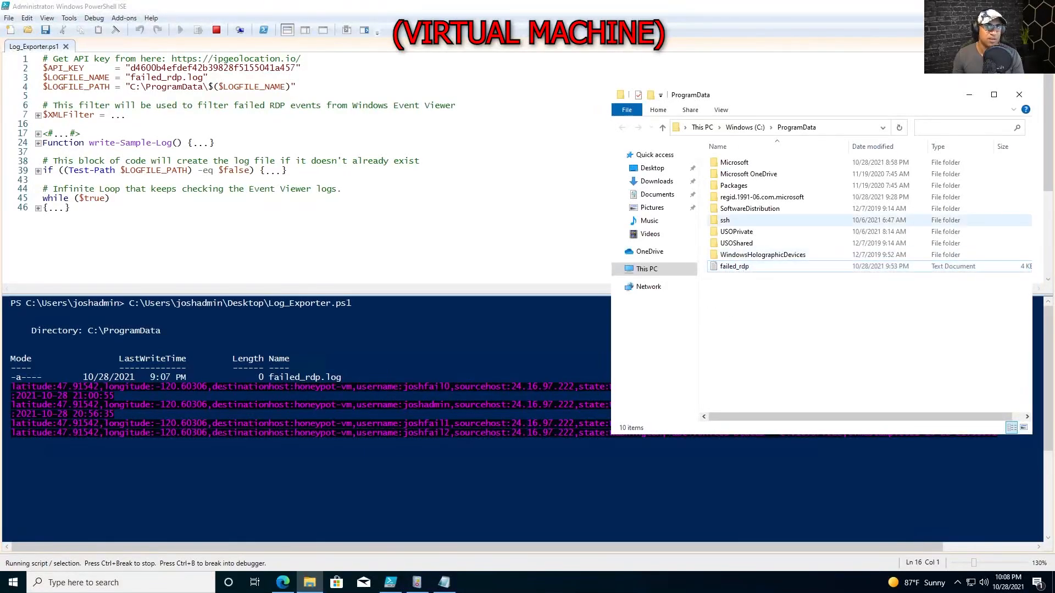
{"action": "left_click_drag", "start_coordinate": [1054, 71], "coordinate": [375, 159]}
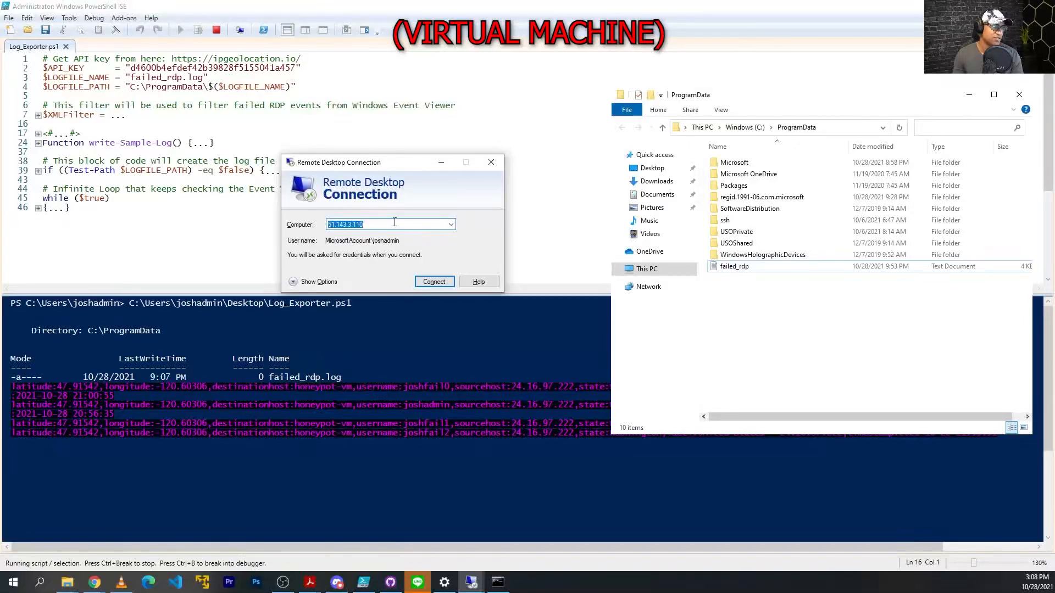
Attempt an RDP sign-in to 20.106.95.25 with a made-up username and wrong password.
{"action": "type", "text": "20.1"}
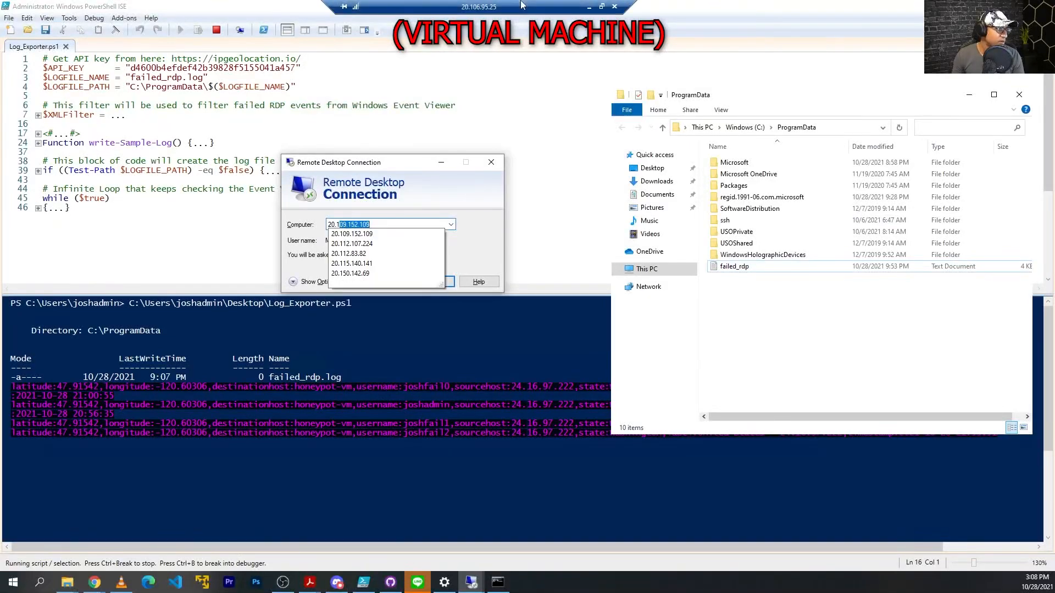
{"action": "type", "text": "06.95."}
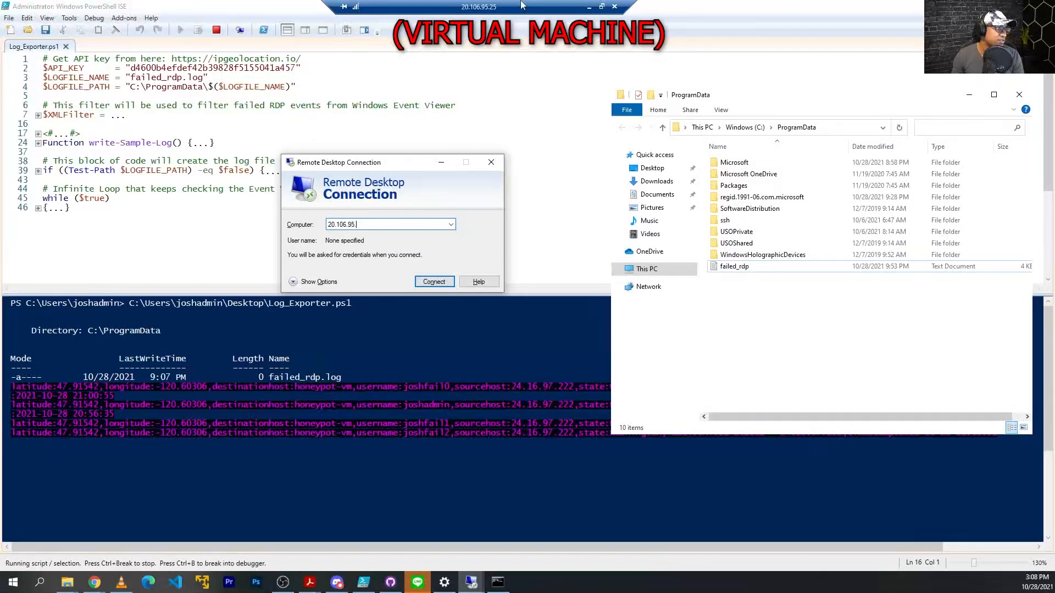
{"action": "type", "text": "25"}
{"action": "key", "text": "Return"}
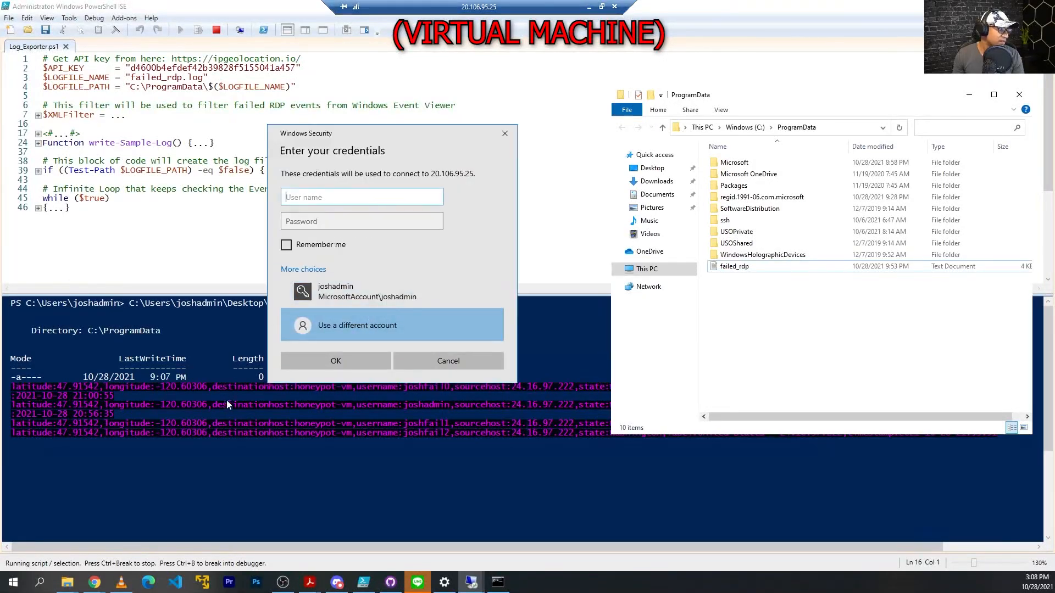
{"action": "type", "text": "joshfail3"}
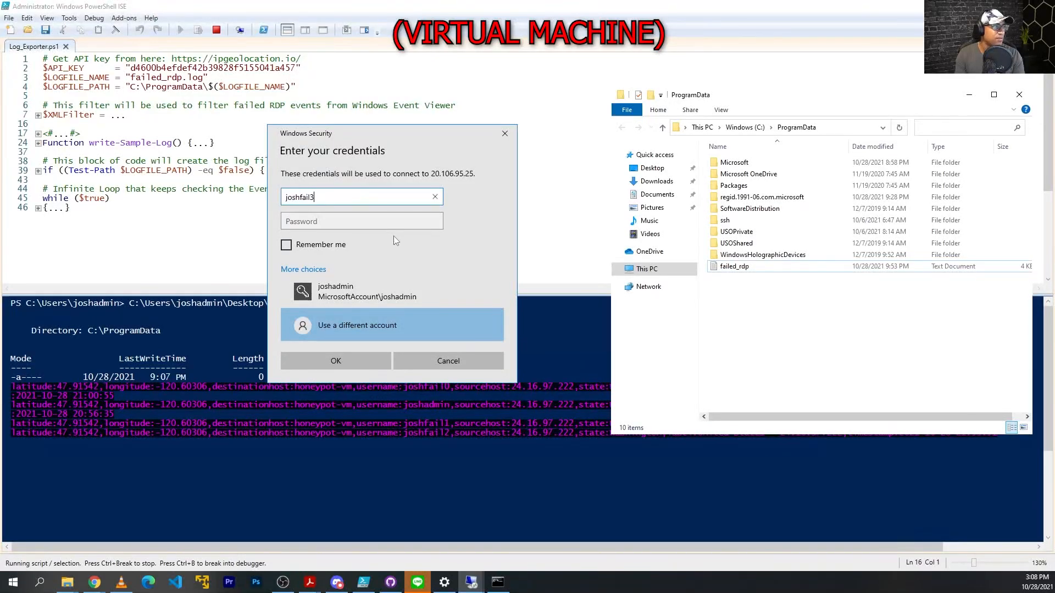
{"action": "key", "text": "Tab"}
{"action": "type", "text": "Password12345678"}
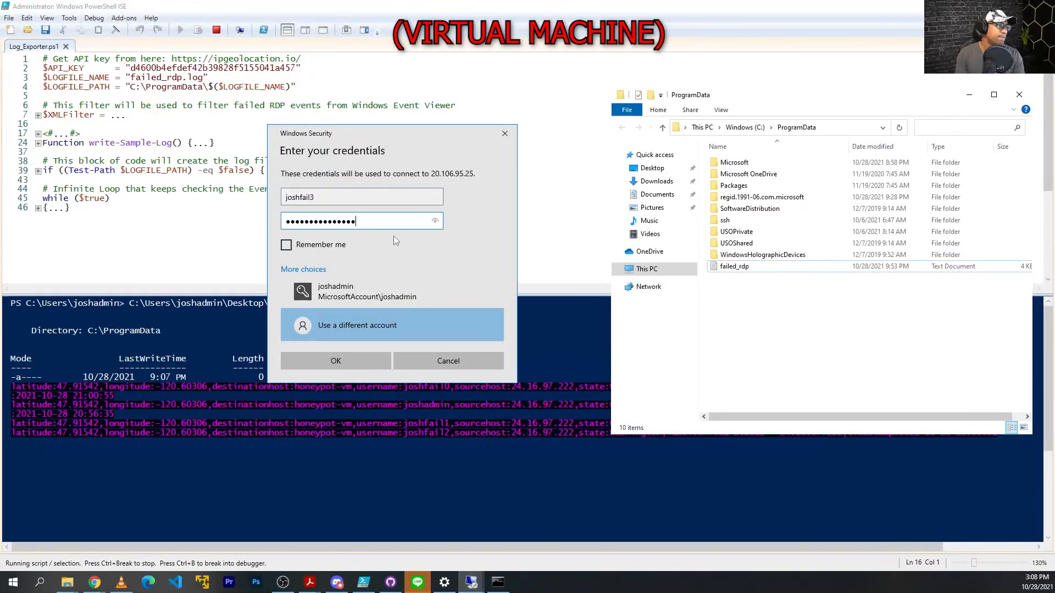
{"action": "key", "text": "Return"}
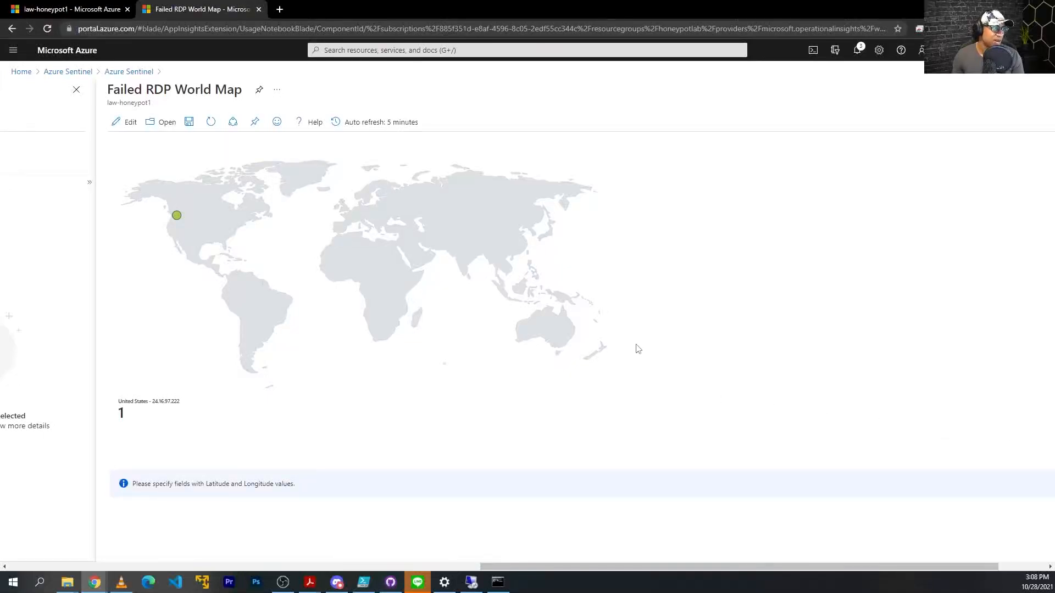
Zoom the page to 110%, save the workbook and refresh it so United States shows 2 attempts.
{"action": "key", "text": "ctrl+plus"}
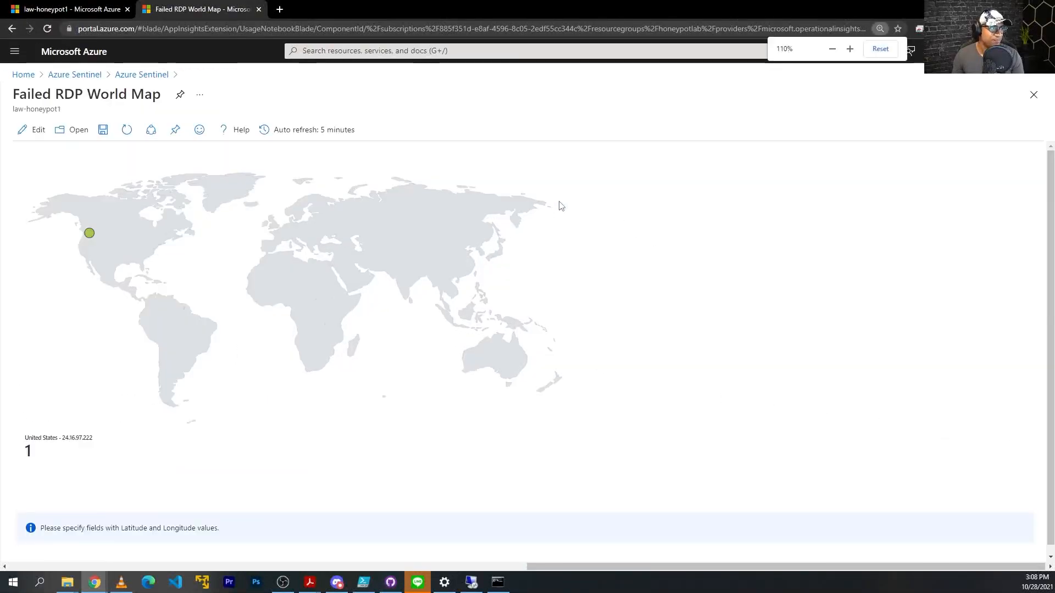
{"action": "left_click_drag", "start_coordinate": [554, 564], "coordinate": [522, 564]}
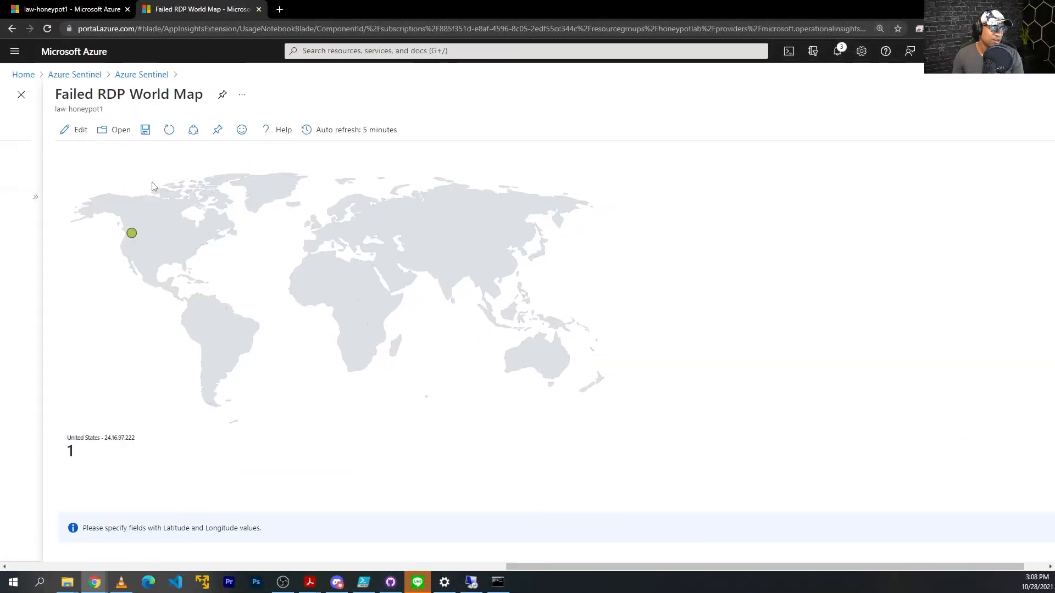
{"action": "left_click", "coordinate": [146, 142]}
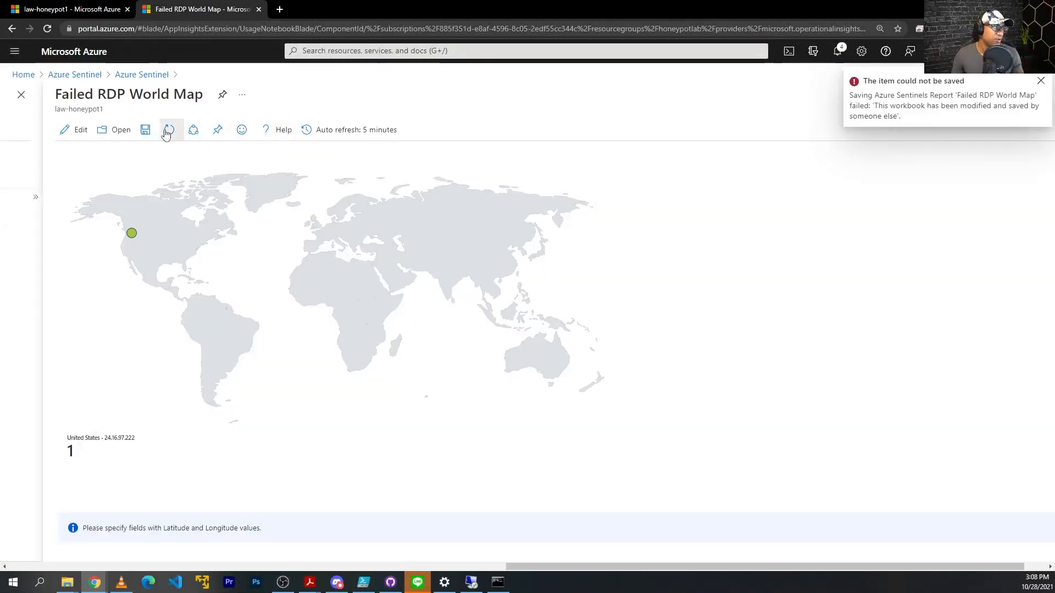
{"action": "left_click", "coordinate": [166, 133]}
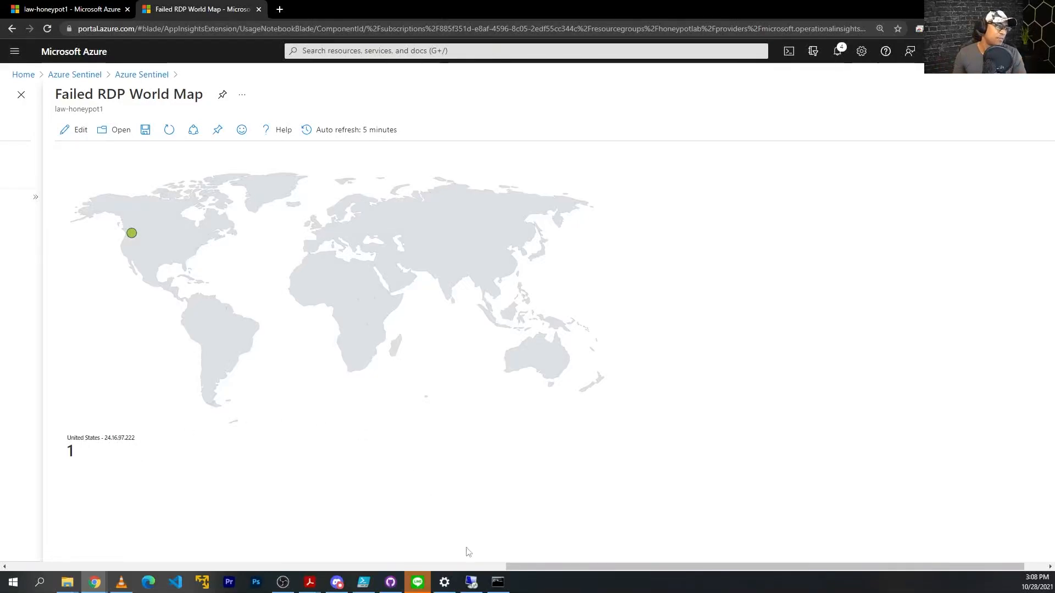
{"action": "mouse_move", "coordinate": [514, 567]}
{"action": "left_mouse_down"}
{"action": "mouse_move", "coordinate": [494, 569]}
{"action": "mouse_move", "coordinate": [535, 562]}
{"action": "mouse_move", "coordinate": [526, 564]}
{"action": "left_mouse_up"}
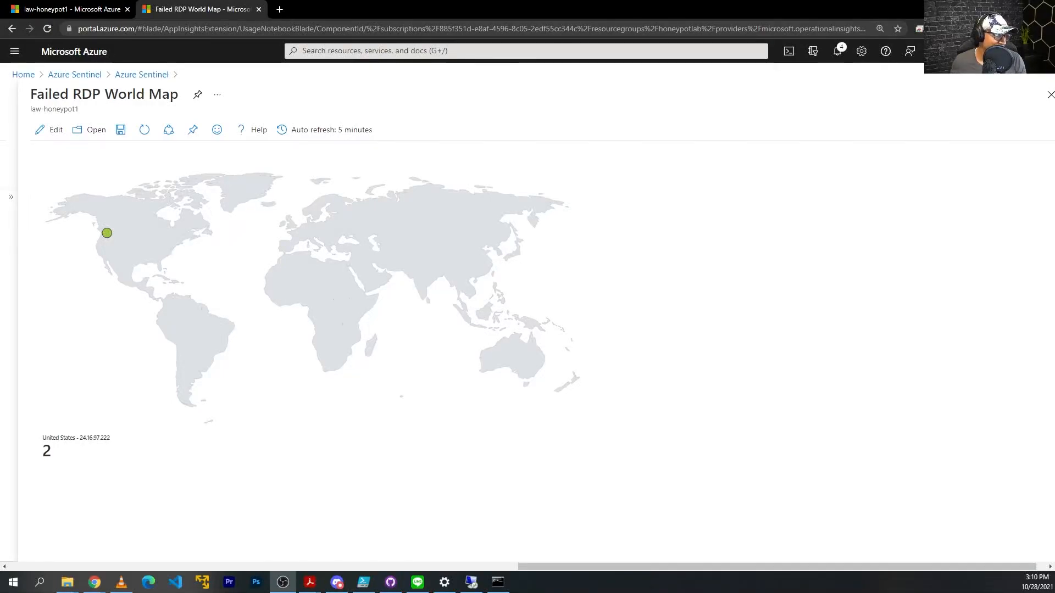
Return to the browser and put the Failed RDP World Map workbook back into edit mode.
{"action": "left_click", "coordinate": [51, 459]}
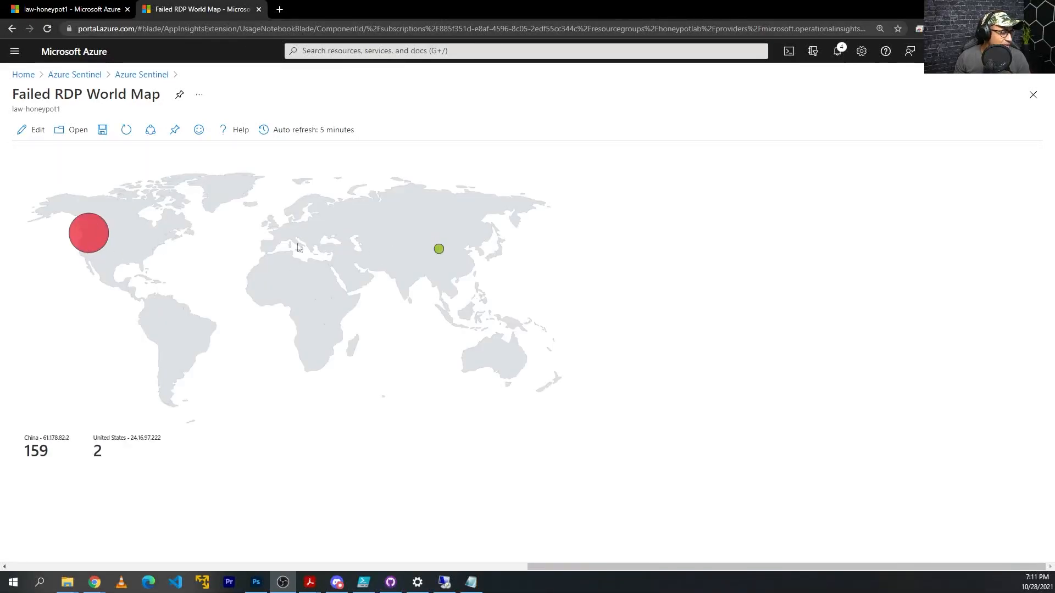
{"action": "left_click", "coordinate": [37, 134]}
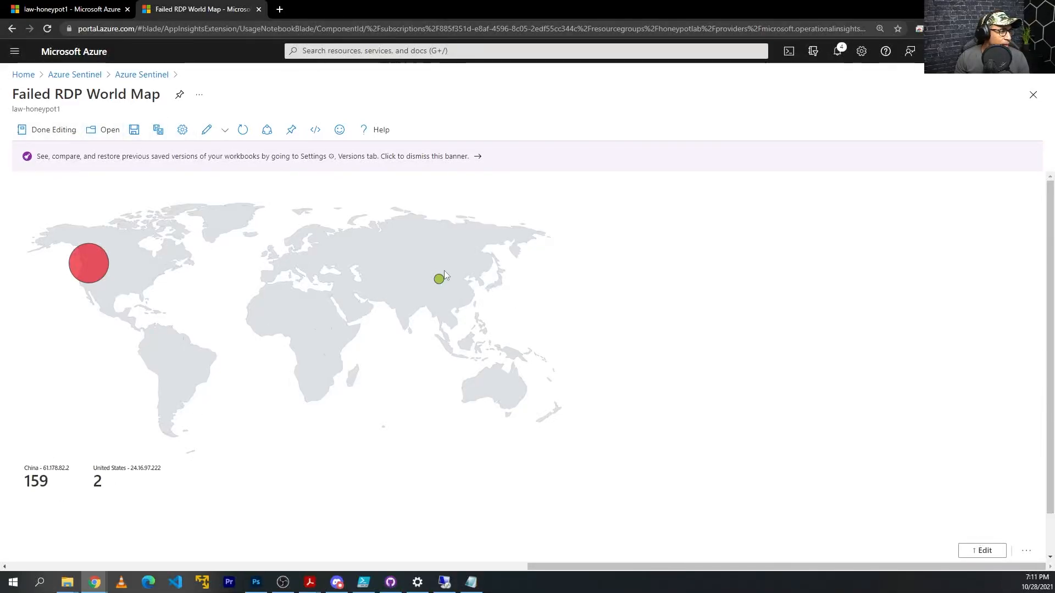
In the map settings, set bubble Size by to event_count, apply it and close the settings.
{"action": "left_click", "coordinate": [982, 551]}
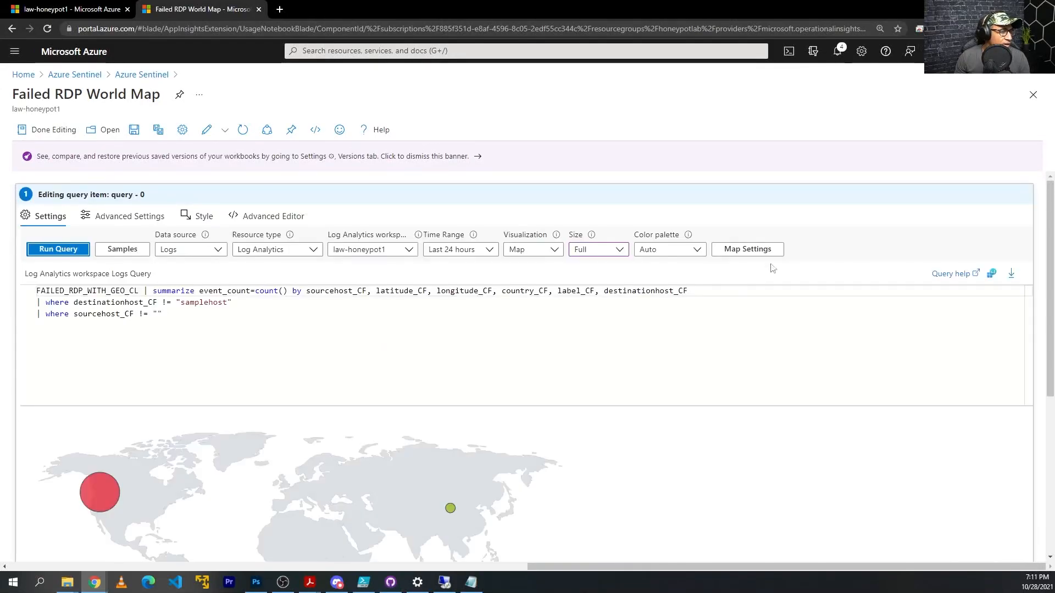
{"action": "left_click", "coordinate": [743, 253]}
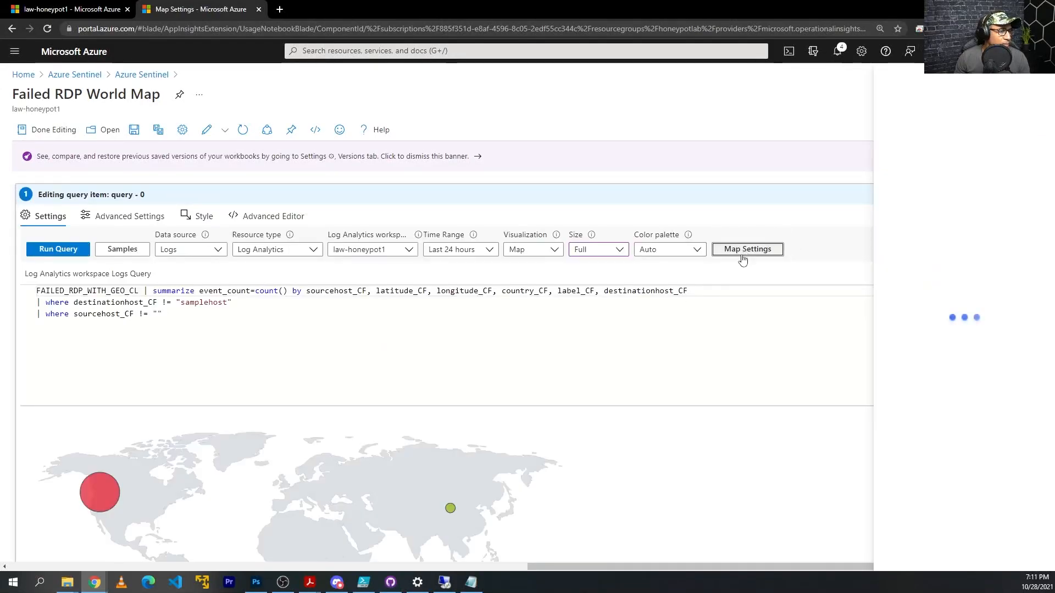
{"action": "left_click", "coordinate": [858, 229]}
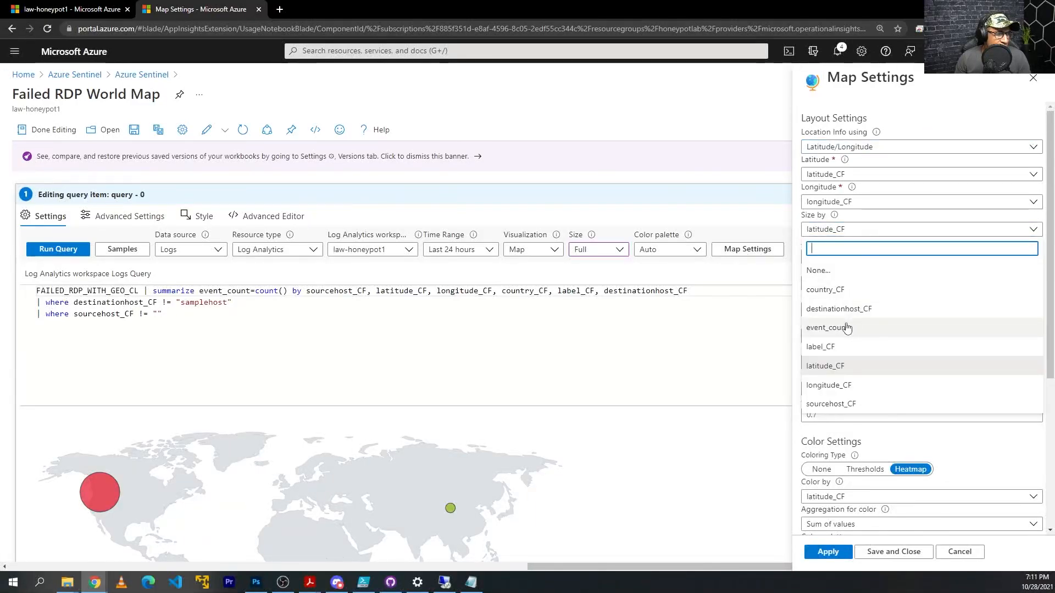
{"action": "left_click", "coordinate": [844, 230]}
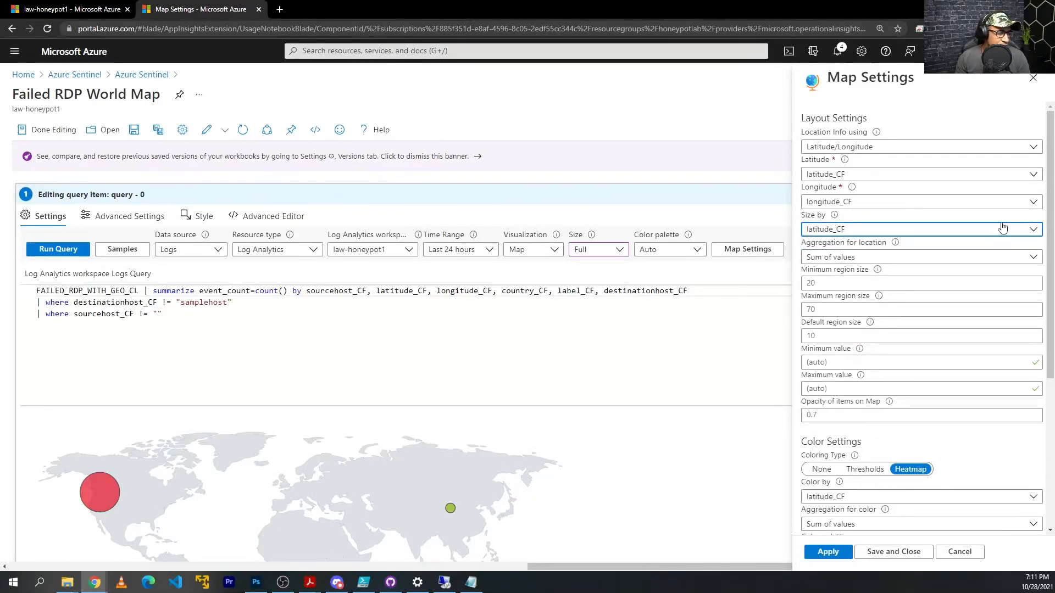
{"action": "left_click", "coordinate": [876, 230]}
{"action": "left_click", "coordinate": [827, 327]}
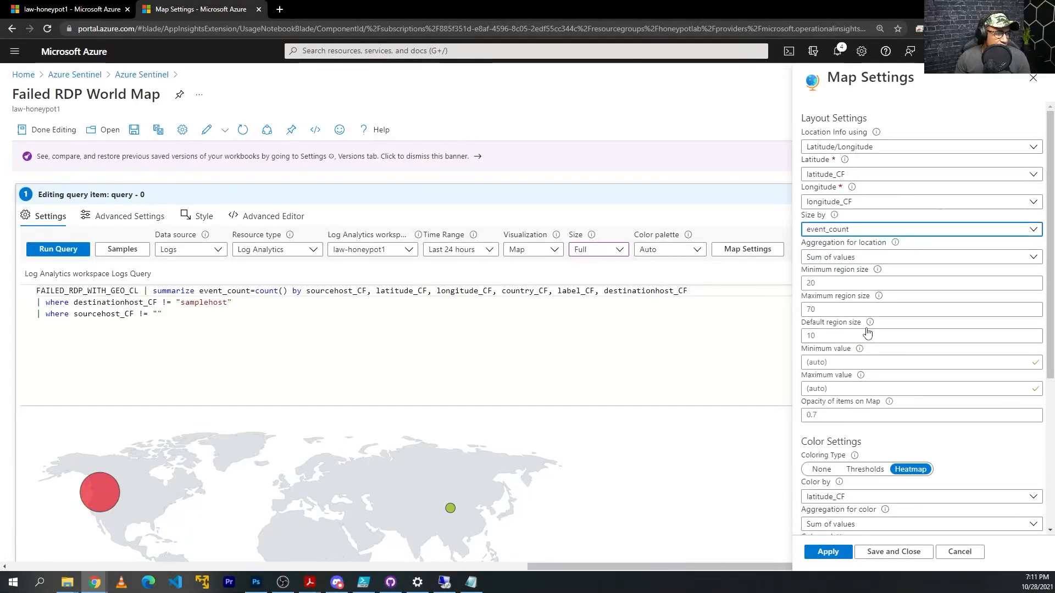
{"action": "left_click", "coordinate": [825, 551]}
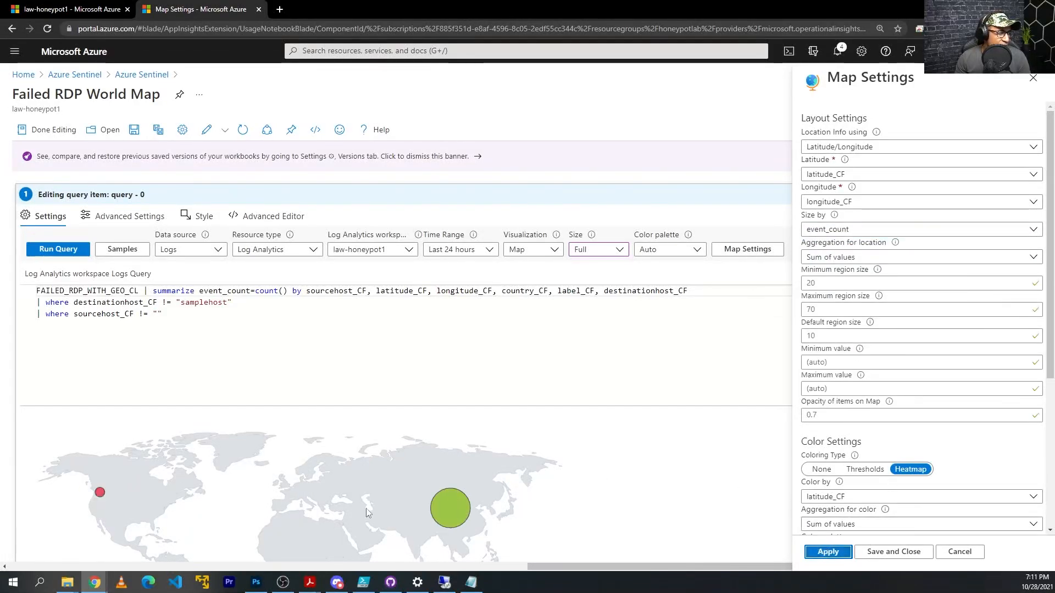
{"action": "scroll", "coordinate": [443, 517], "scroll_direction": "down", "scroll_amount": 2}
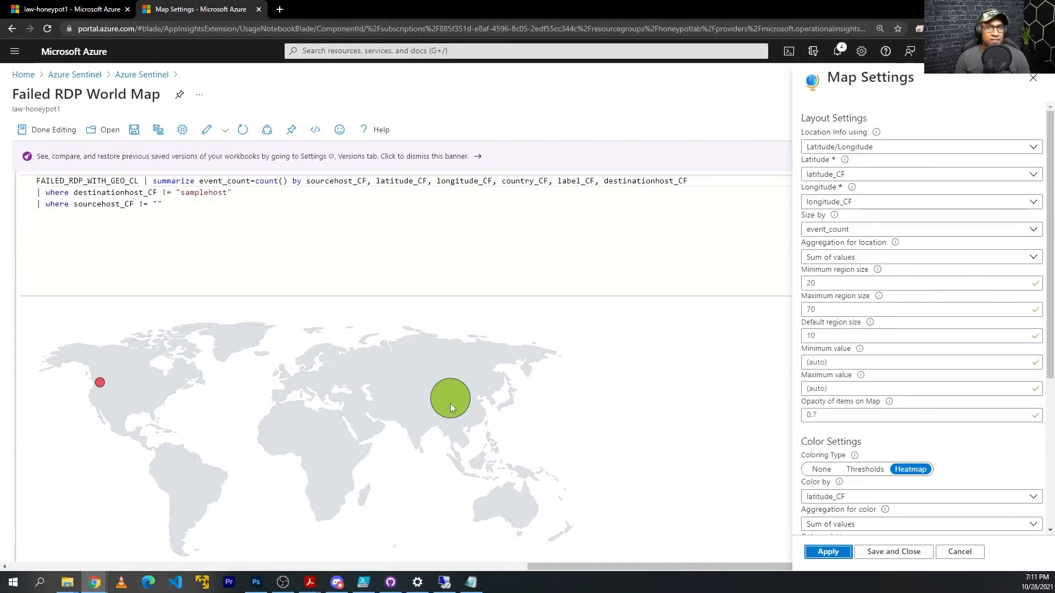
{"action": "left_click", "coordinate": [883, 551]}
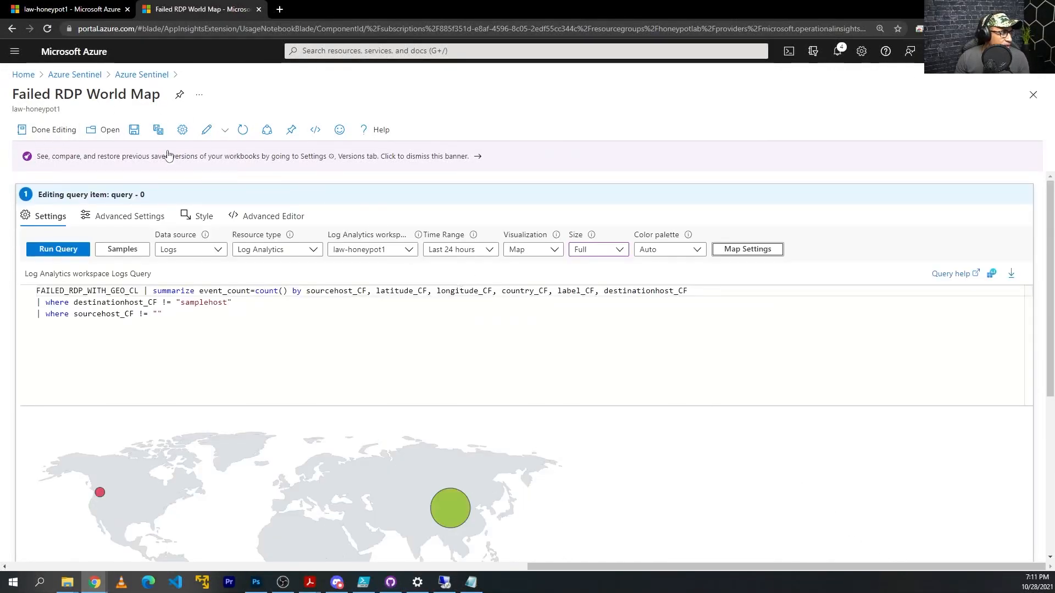
Save the workbook, overwriting the conflicting version, and dismiss the error message.
{"action": "left_click", "coordinate": [136, 131]}
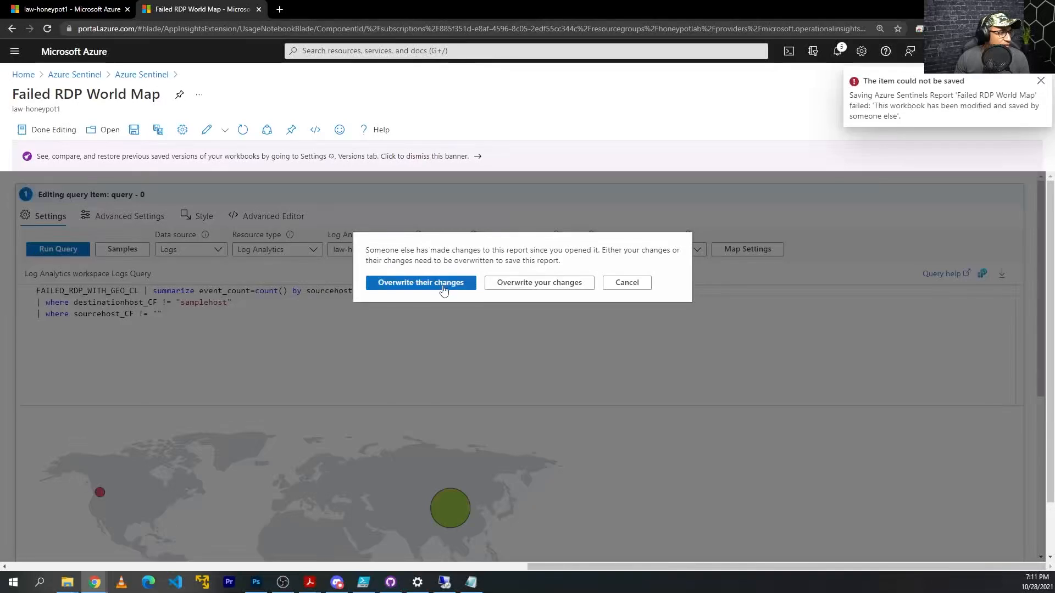
{"action": "left_click", "coordinate": [431, 284]}
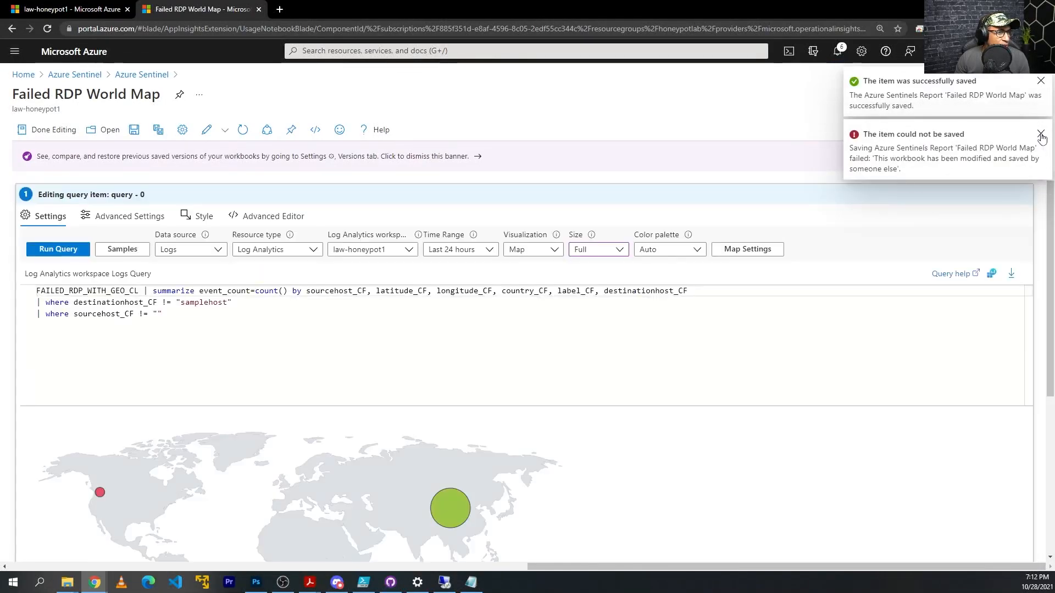
{"action": "left_click", "coordinate": [1040, 134]}
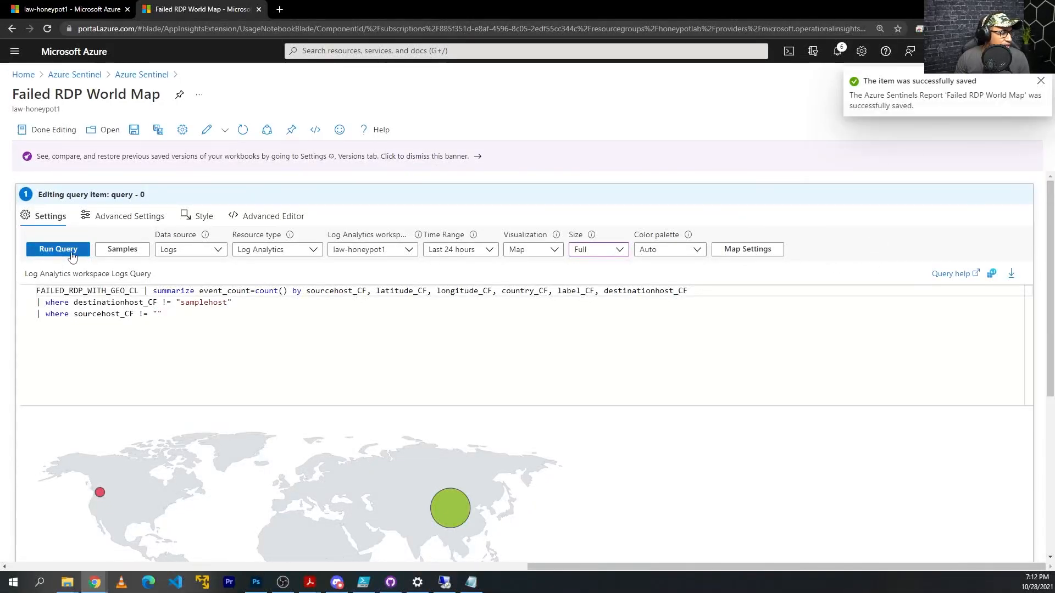
Finish editing, refresh the map, and switch to the VM's remote session.
{"action": "left_click", "coordinate": [61, 130]}
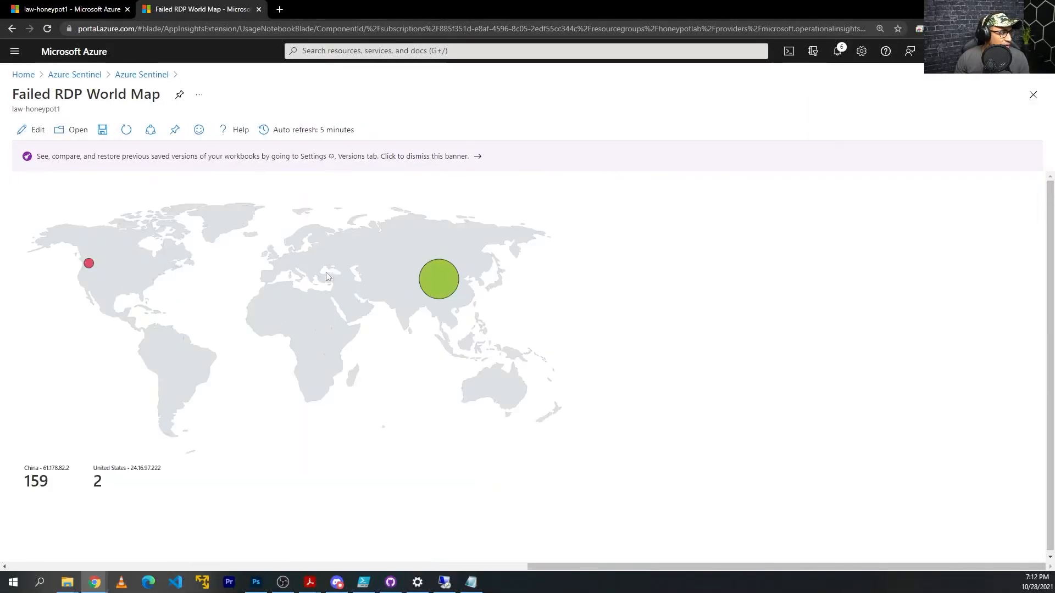
{"action": "left_click", "coordinate": [127, 130]}
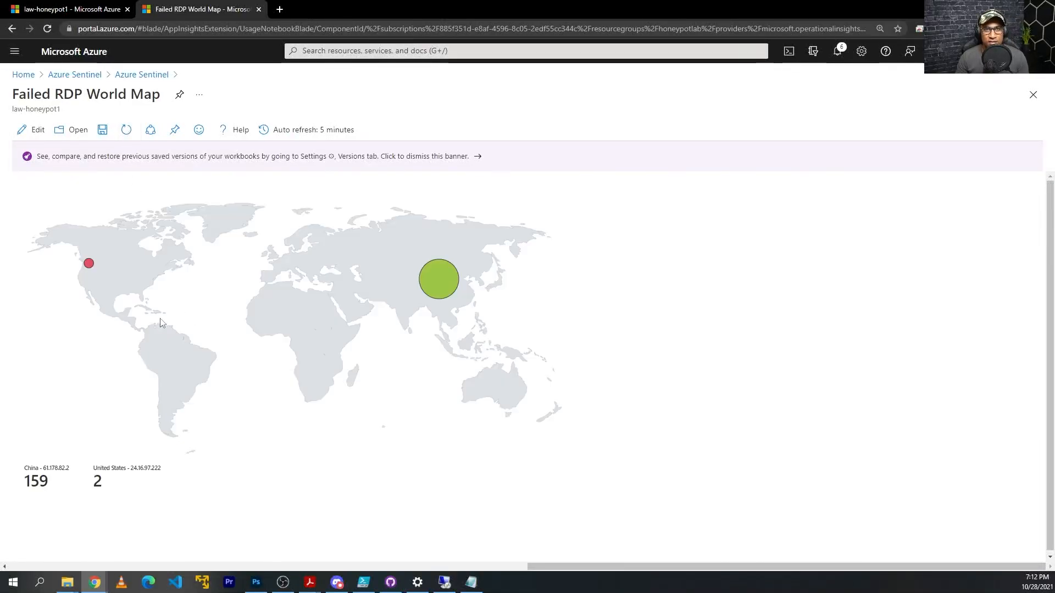
{"action": "left_click", "coordinate": [446, 583]}
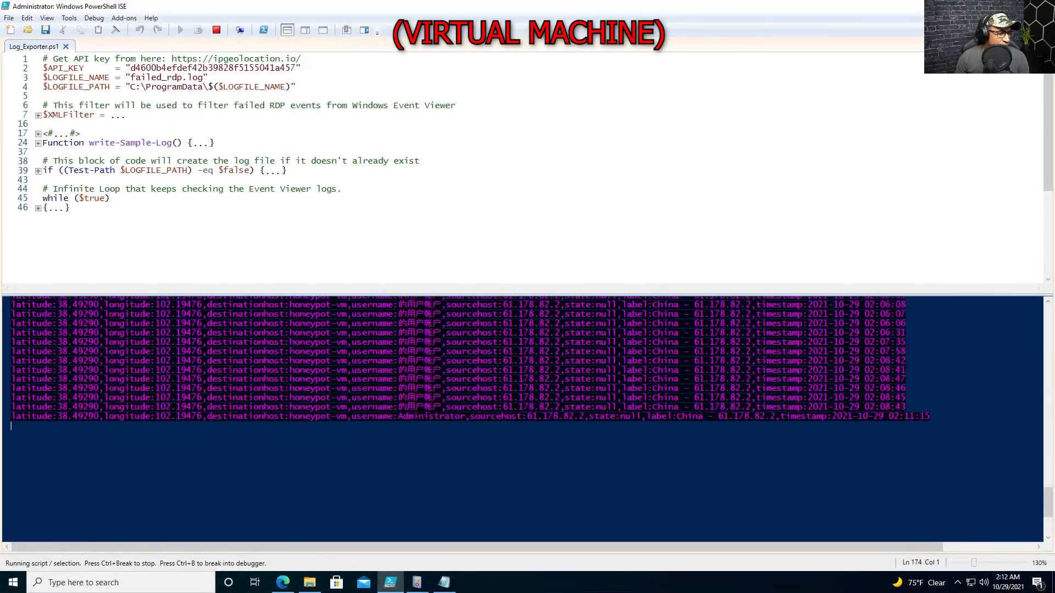
Copy the selected Chinese username from the failed-RDP lines from China.
{"action": "scroll", "coordinate": [522, 420], "scroll_direction": "up", "scroll_amount": 2}
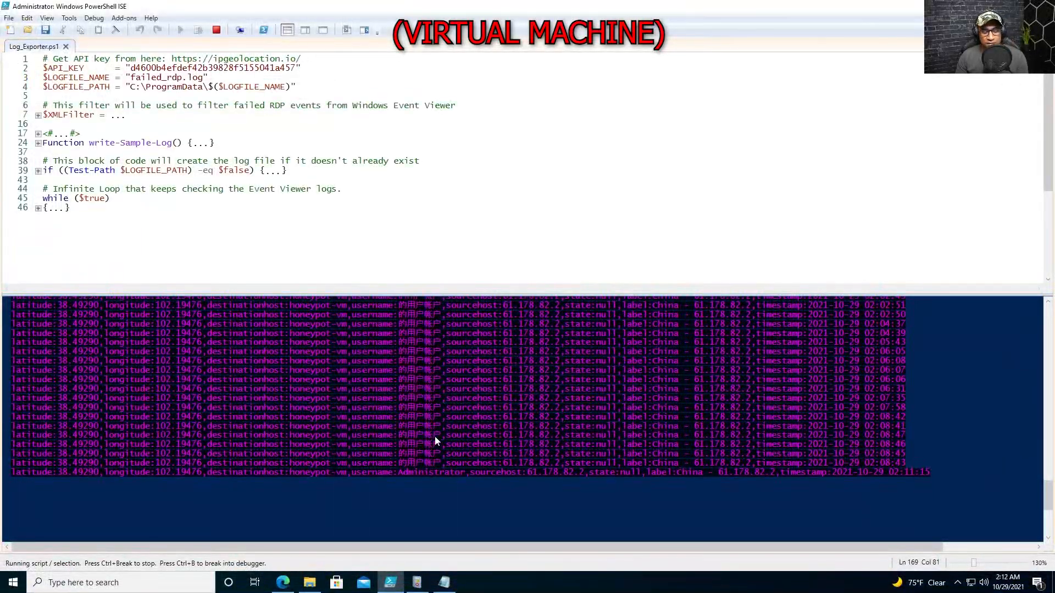
{"action": "key", "text": "ctrl+c"}
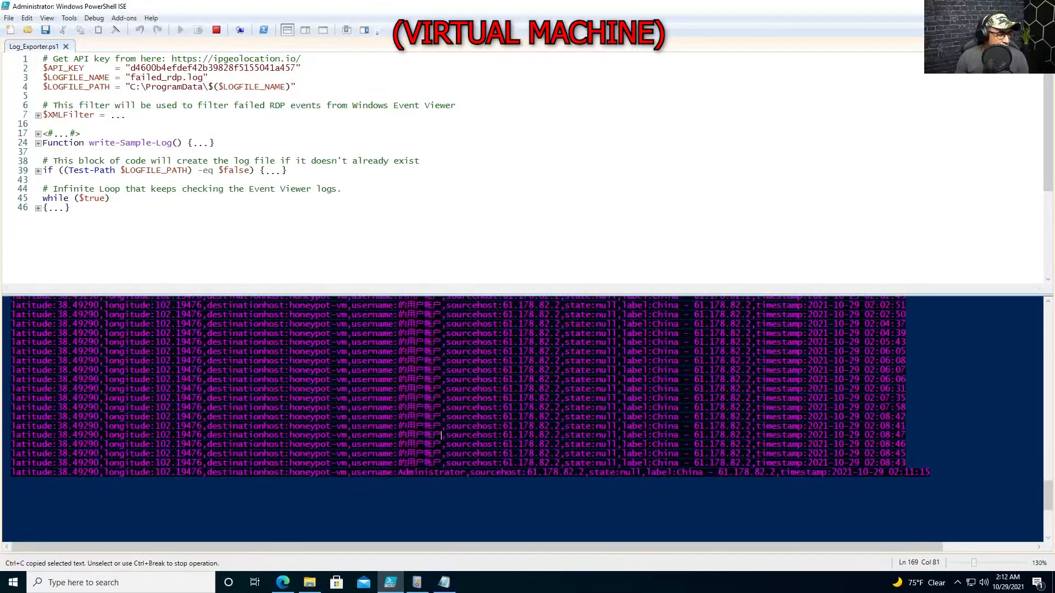
Paste the Chinese username into Google Translate, showing it means 'User account', then return to the log.
{"action": "left_click", "coordinate": [282, 583]}
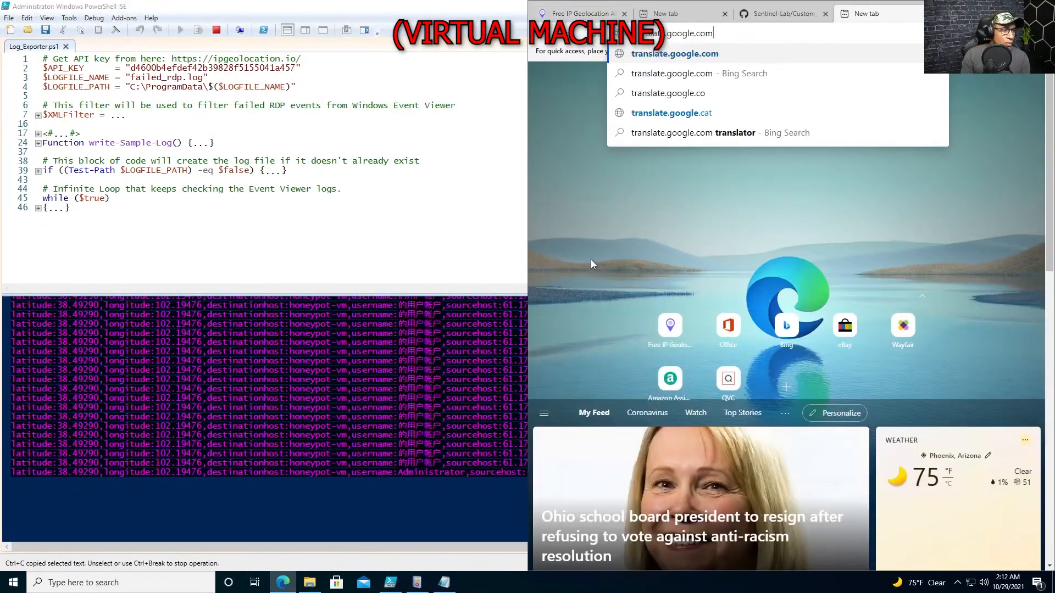
{"action": "key", "text": "Return"}
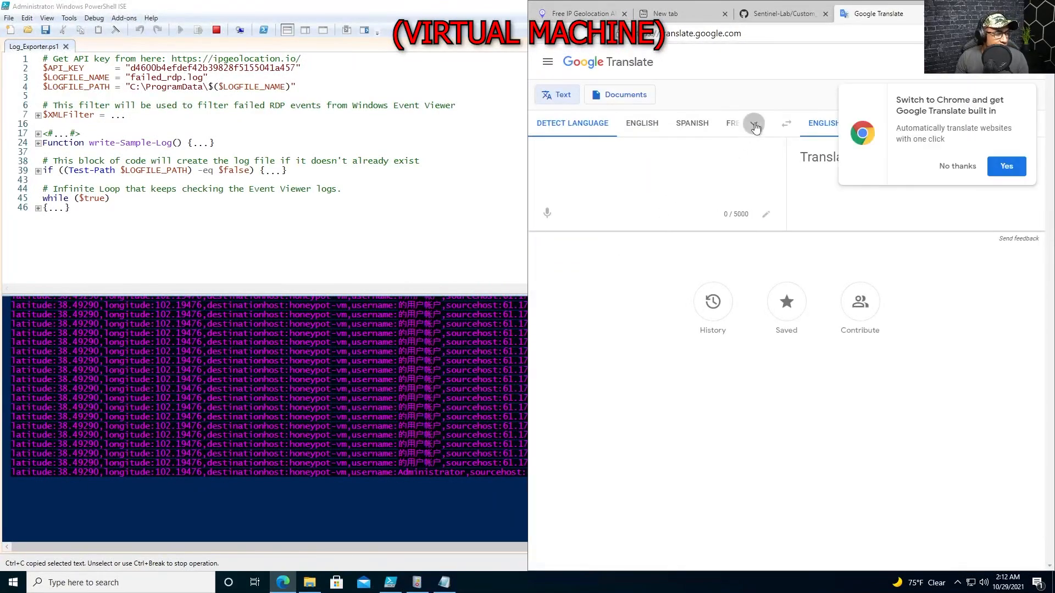
{"action": "left_click", "coordinate": [754, 123]}
{"action": "left_click", "coordinate": [542, 152]}
{"action": "key", "text": "ctrl+v"}
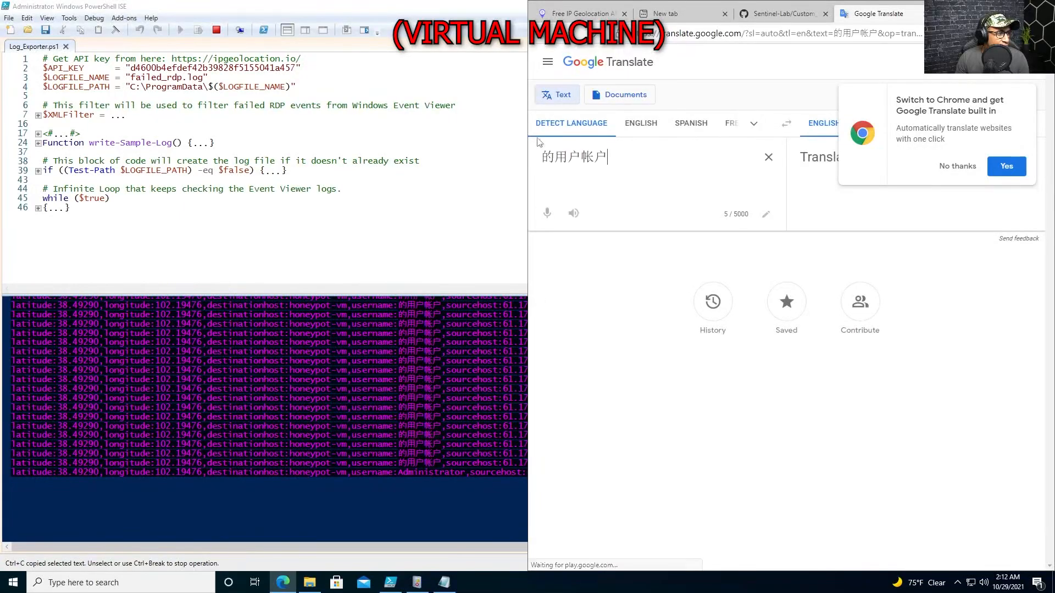
{"action": "left_click_drag", "start_coordinate": [528, 132], "coordinate": [366, 133]}
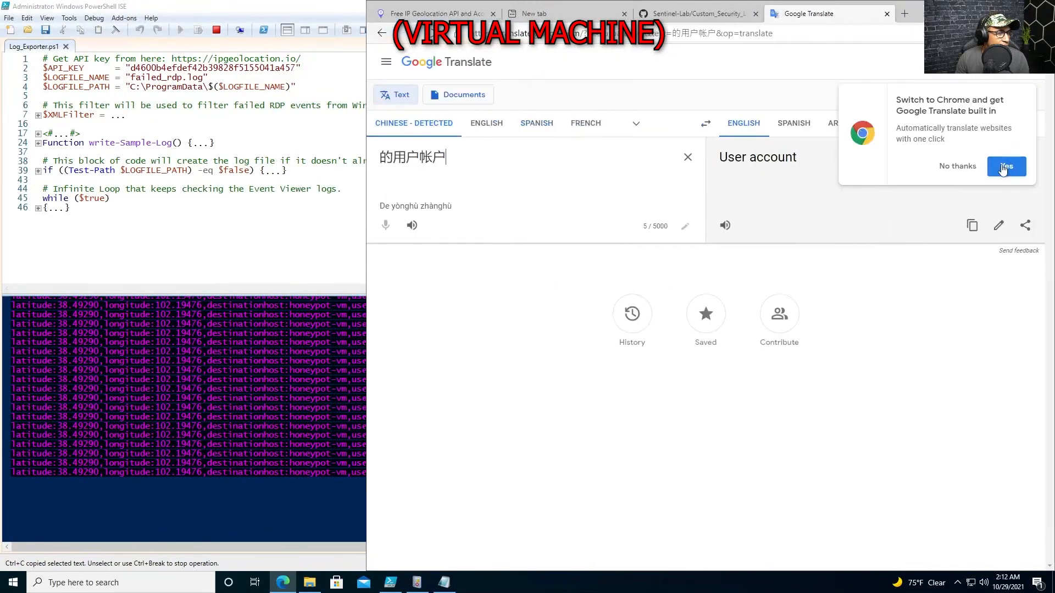
{"action": "left_click_drag", "start_coordinate": [1006, 166], "coordinate": [961, 165]}
{"action": "left_click", "coordinate": [956, 166]}
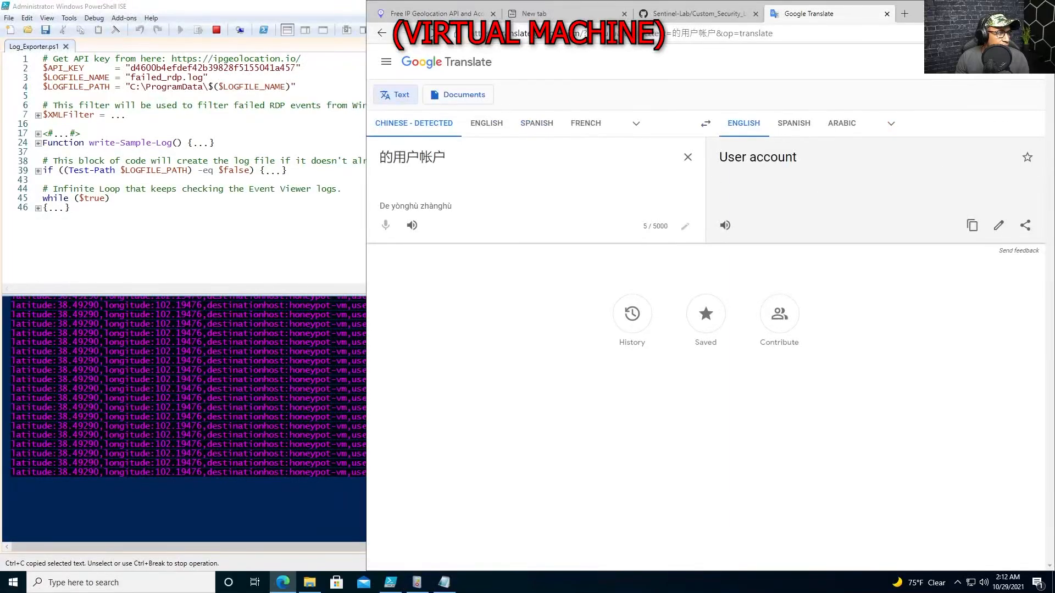
{"action": "left_click_drag", "start_coordinate": [448, 158], "coordinate": [394, 160]}
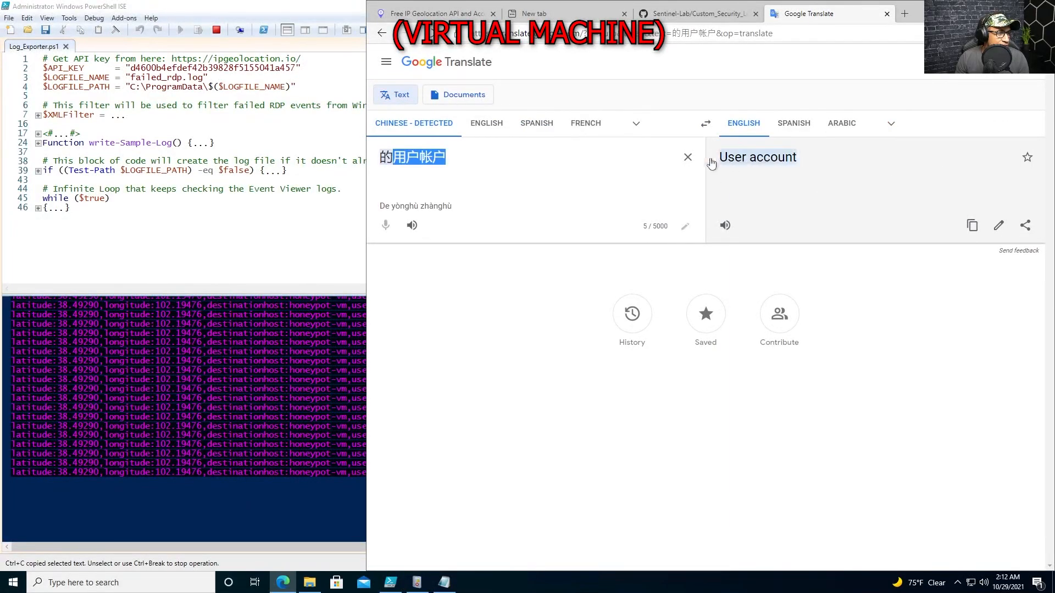
{"action": "left_click", "coordinate": [353, 233]}
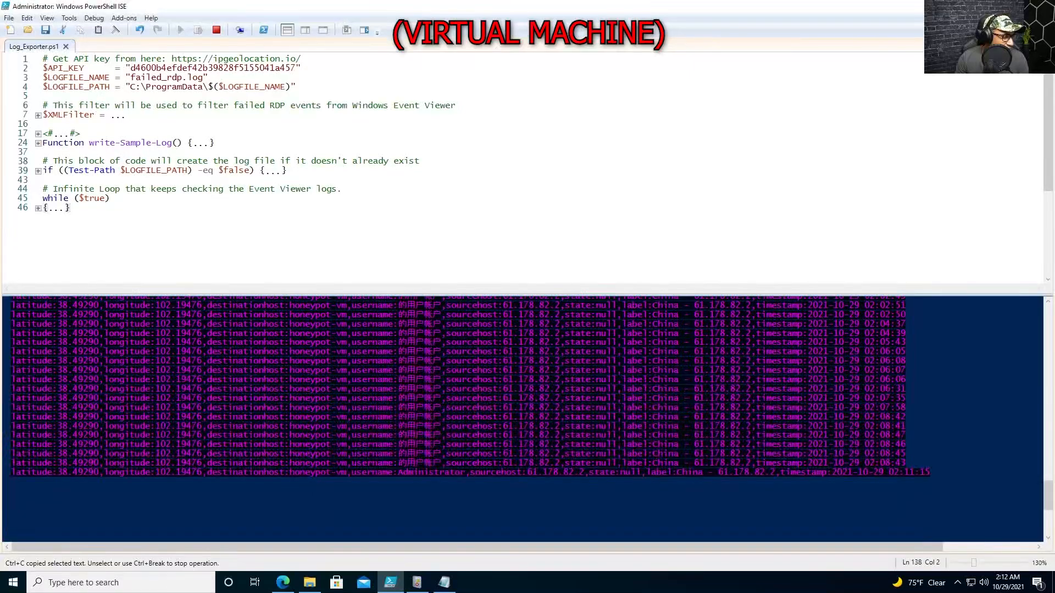
{"action": "scroll", "coordinate": [522, 418], "scroll_direction": "up", "scroll_amount": 10}
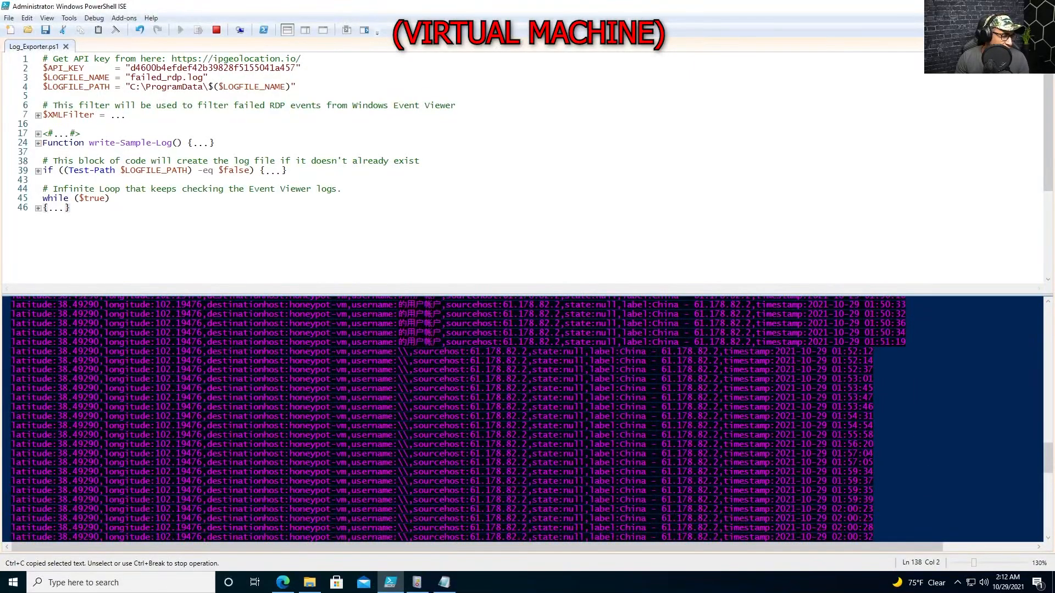
{"action": "scroll", "coordinate": [522, 417], "scroll_direction": "down", "scroll_amount": 12}
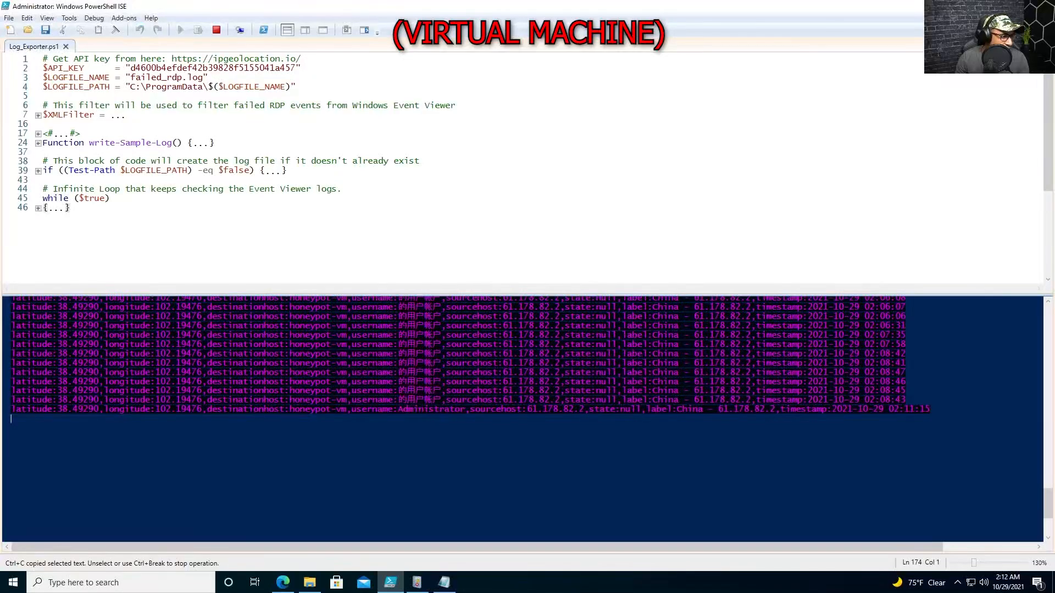
{"action": "scroll", "coordinate": [522, 417], "scroll_direction": "up", "scroll_amount": 10}
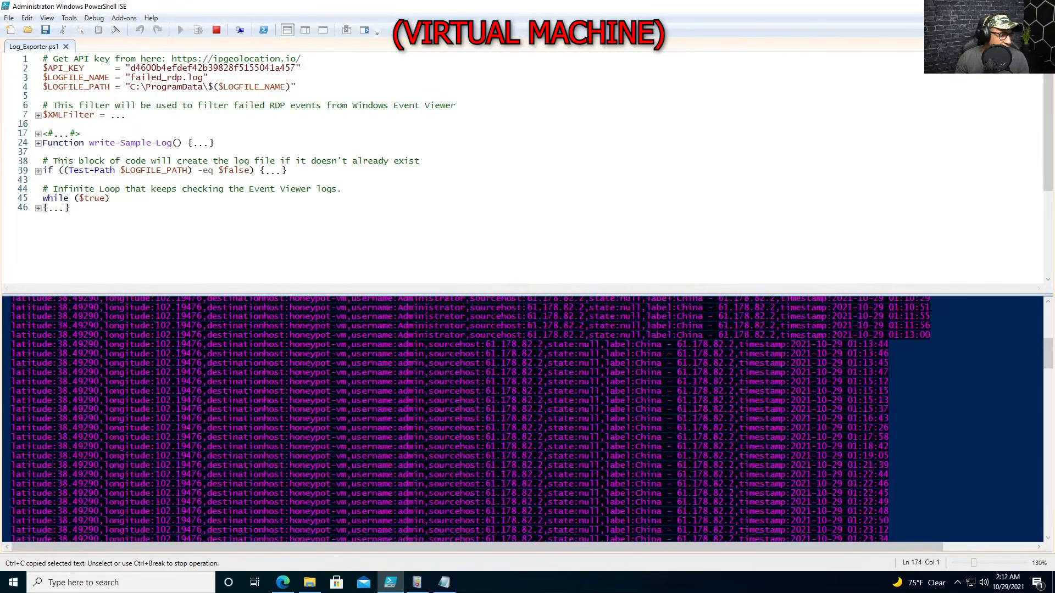
{"action": "scroll", "coordinate": [522, 418], "scroll_direction": "down", "scroll_amount": 5}
{"action": "scroll", "coordinate": [522, 418], "scroll_direction": "down", "scroll_amount": 6}
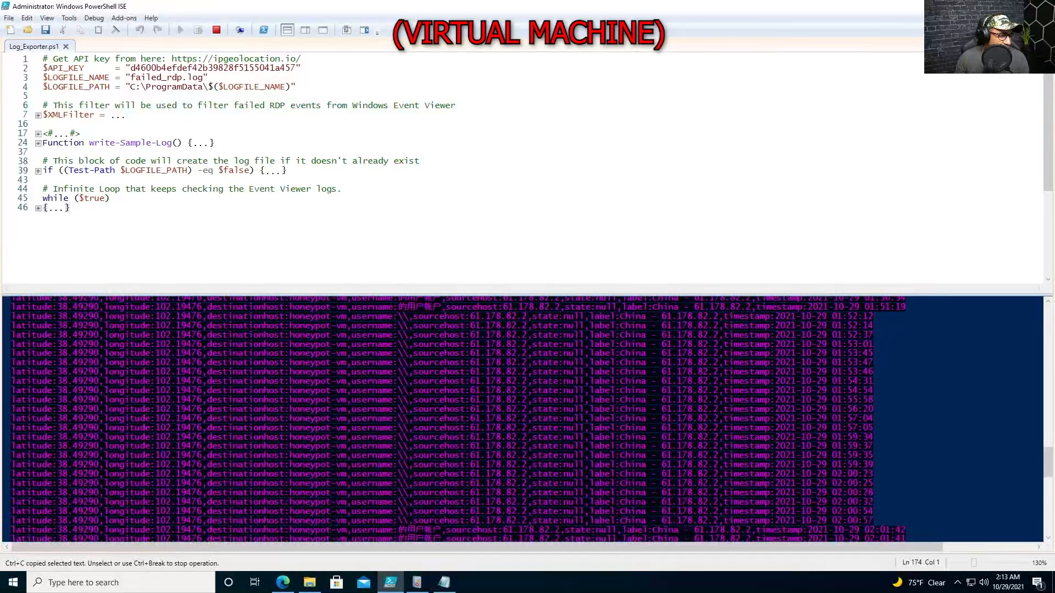
{"action": "scroll", "coordinate": [522, 417], "scroll_direction": "down", "scroll_amount": 7}
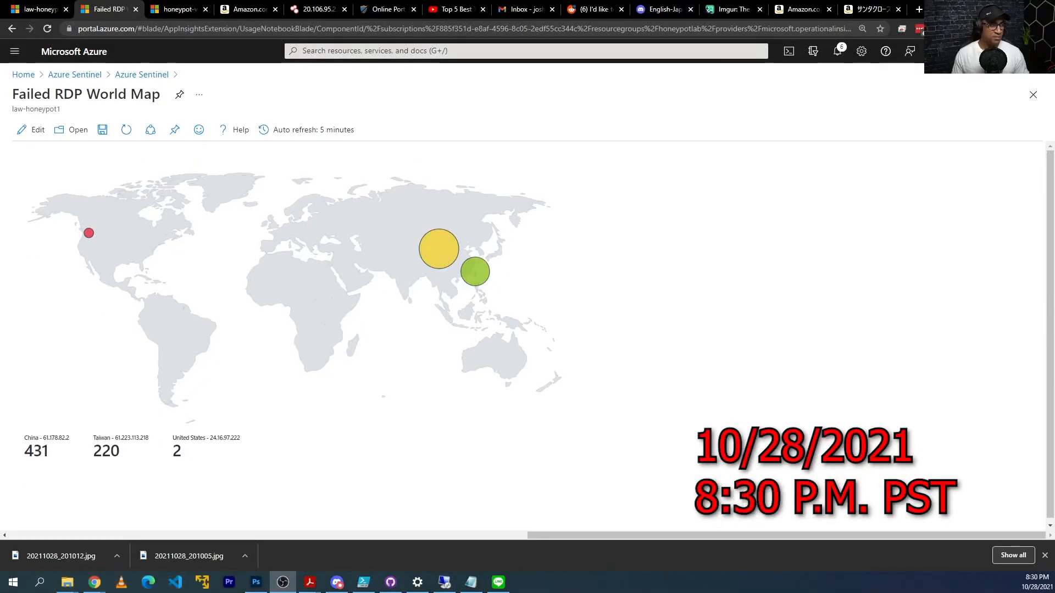
Refresh the map and compare it with the VM log's Philippines - 119.93.221.41 entries.
{"action": "left_click", "coordinate": [135, 136]}
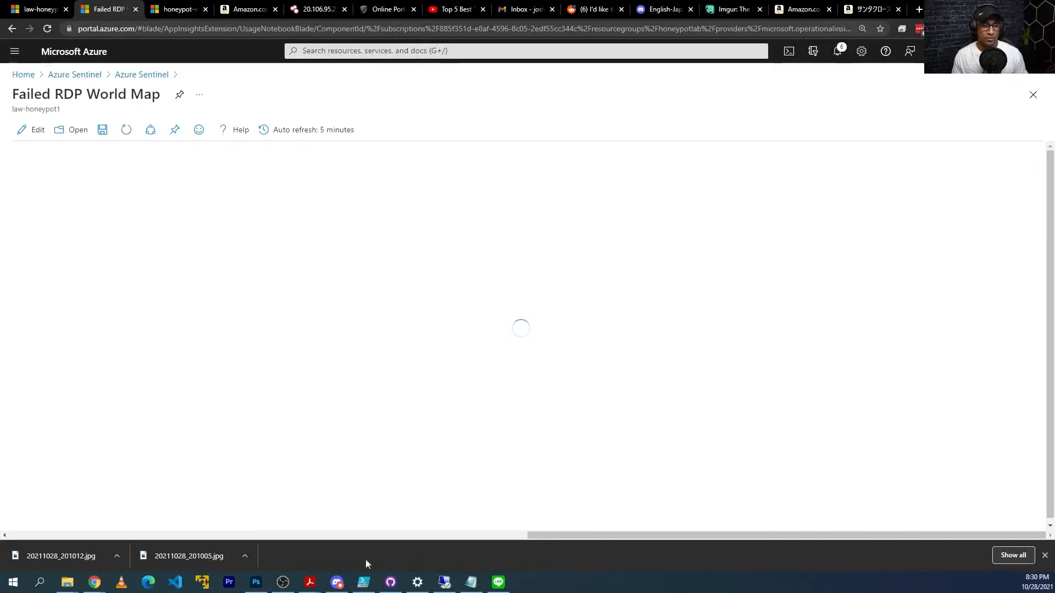
{"action": "left_click", "coordinate": [444, 581]}
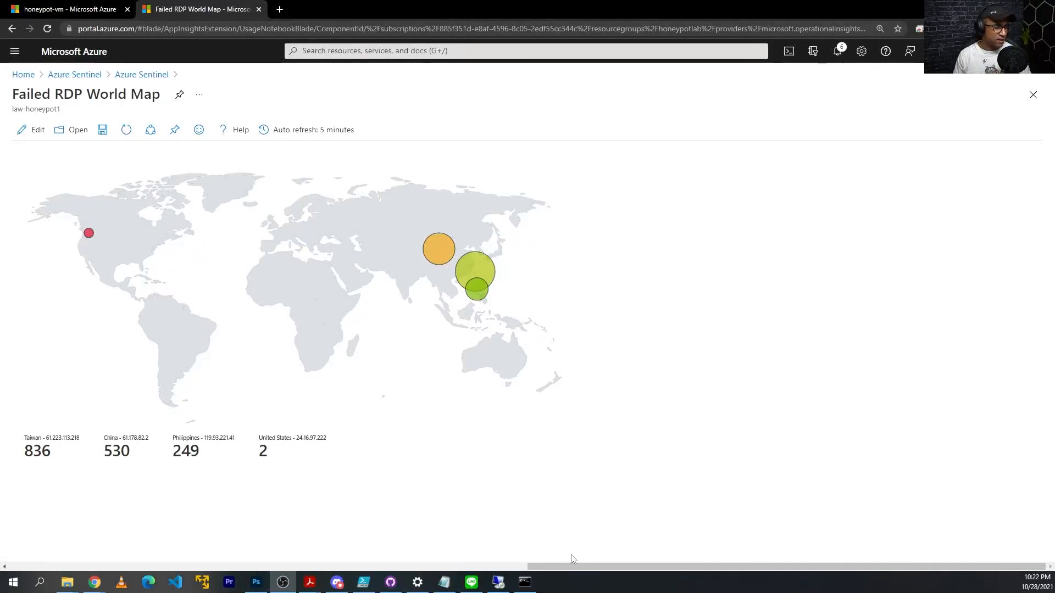
{"action": "left_click_drag", "start_coordinate": [199, 453], "coordinate": [184, 453]}
{"action": "left_click", "coordinate": [193, 457]}
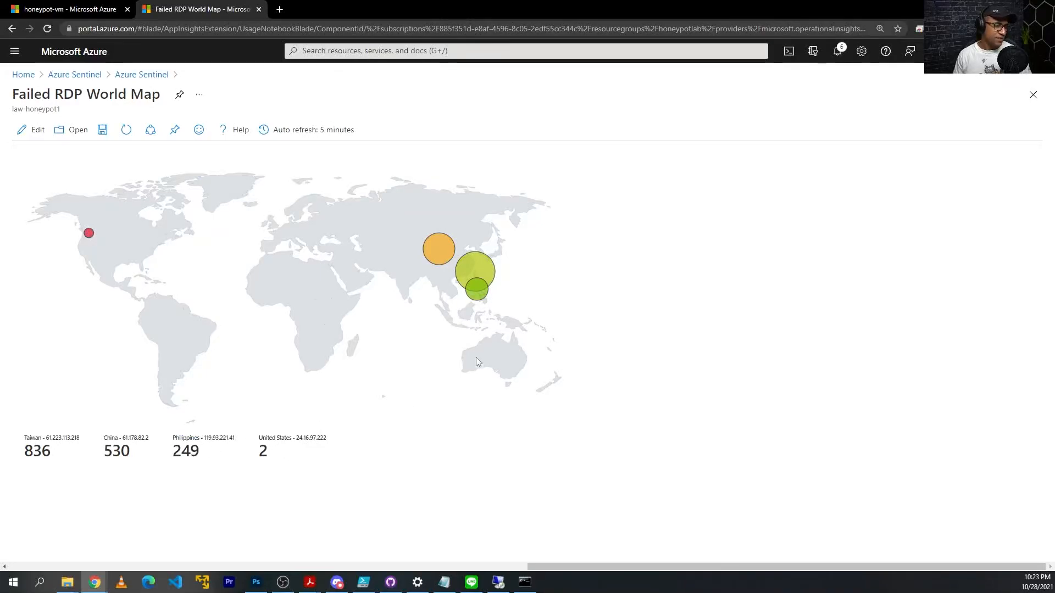
{"action": "left_click", "coordinate": [500, 583]}
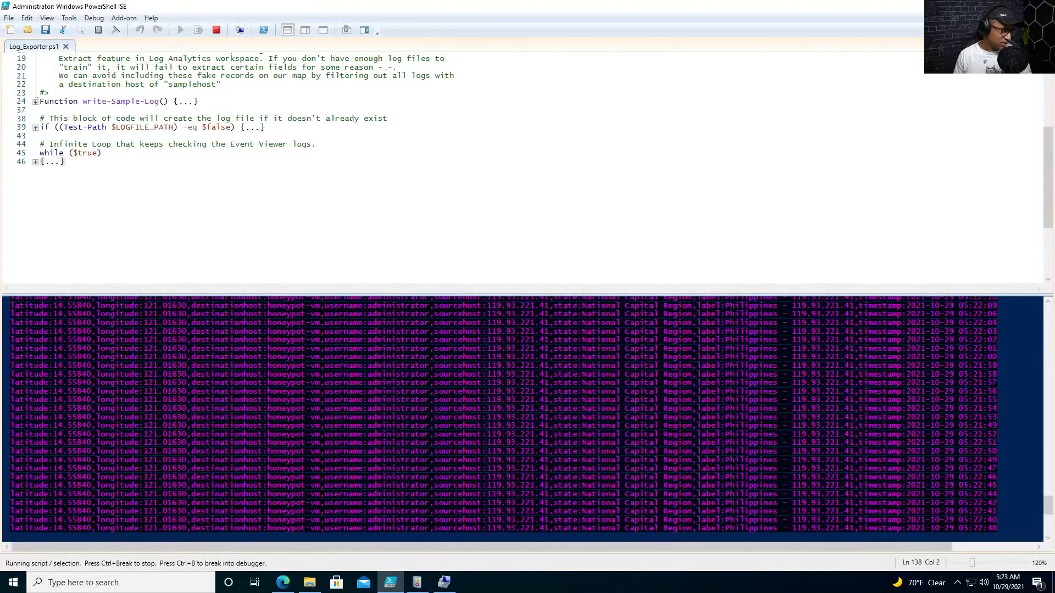
Scroll through the VM's PowerShell console output, then go back to the Azure workbook.
{"action": "left_click", "coordinate": [10, 537]}
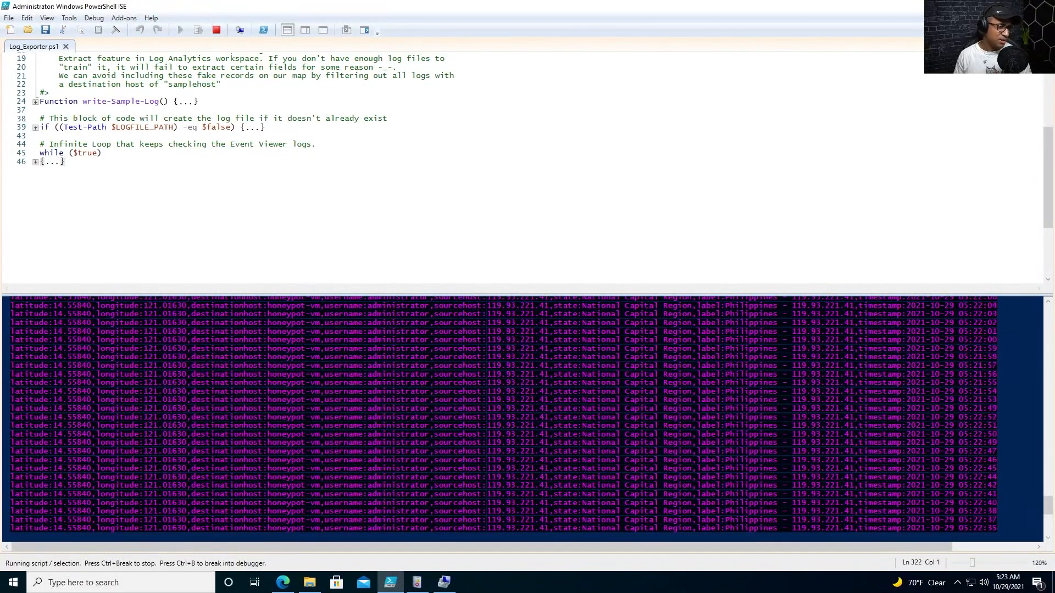
{"action": "scroll", "coordinate": [467, 440], "scroll_direction": "up", "scroll_amount": 9}
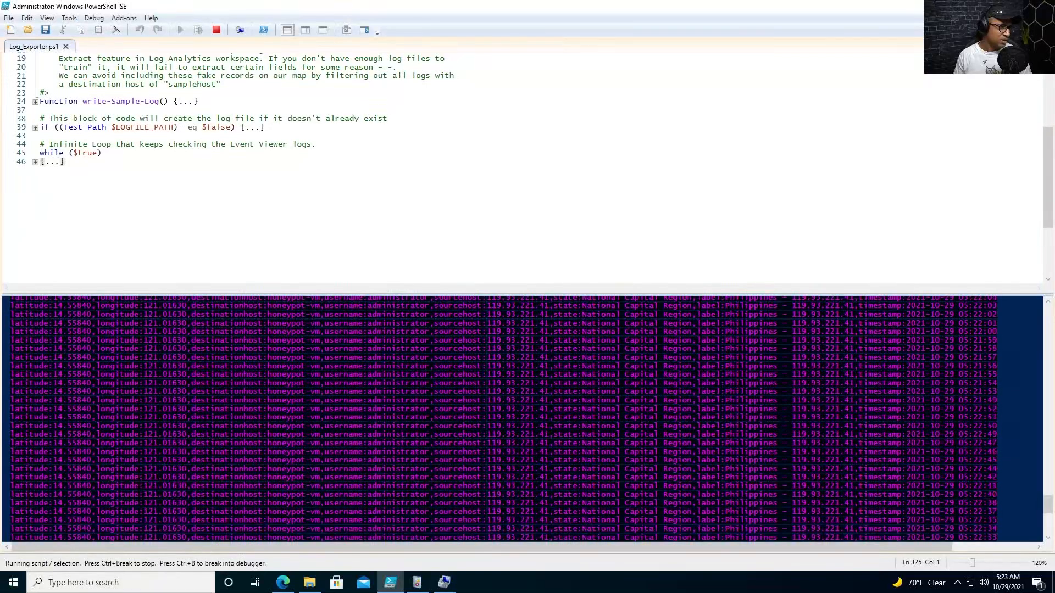
{"action": "scroll", "coordinate": [467, 440], "scroll_direction": "down", "scroll_amount": 18}
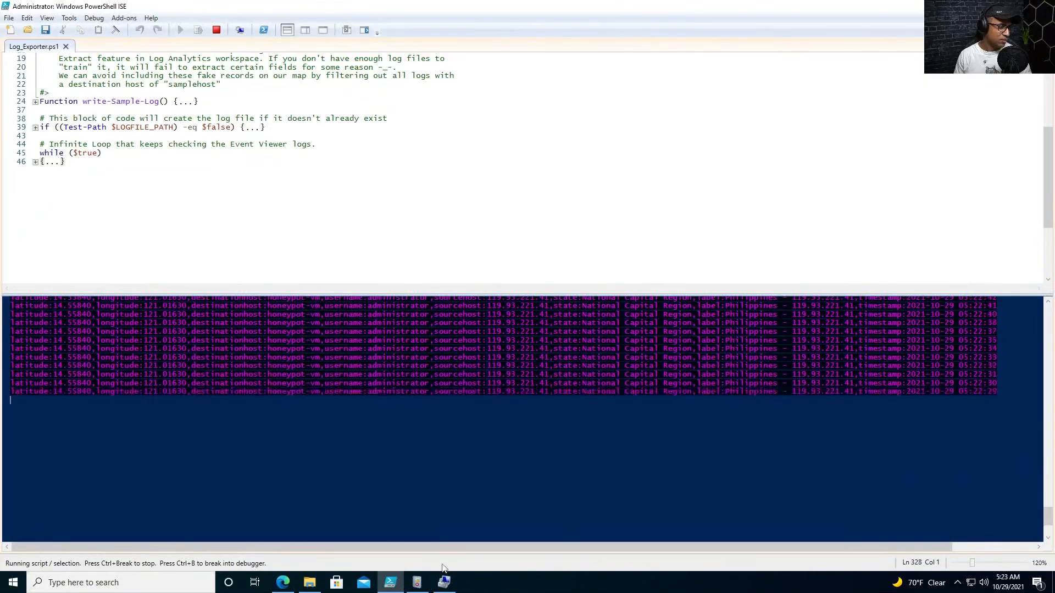
{"action": "left_click", "coordinate": [444, 582]}
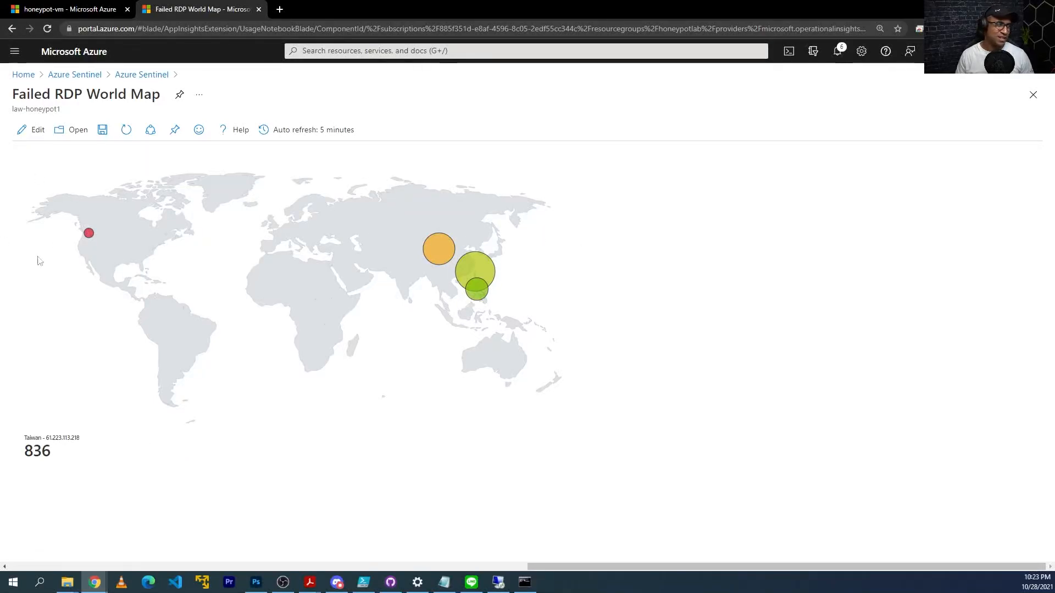
{"action": "left_click", "coordinate": [126, 129]}
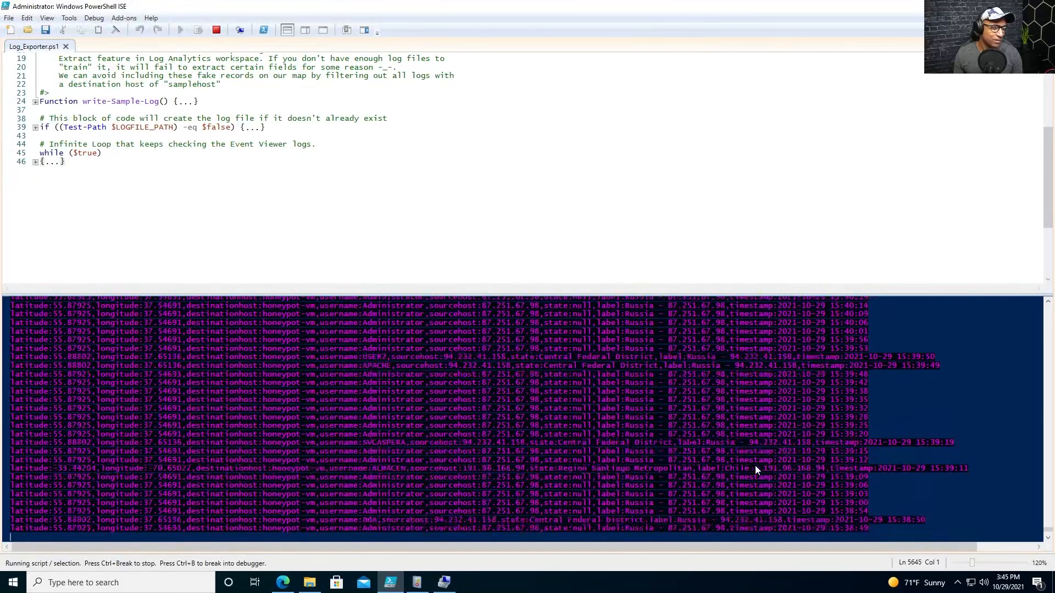
Minimize the remote desktop session to return to the Failed RDP World Map.
{"action": "mouse_move", "coordinate": [526, 3]}
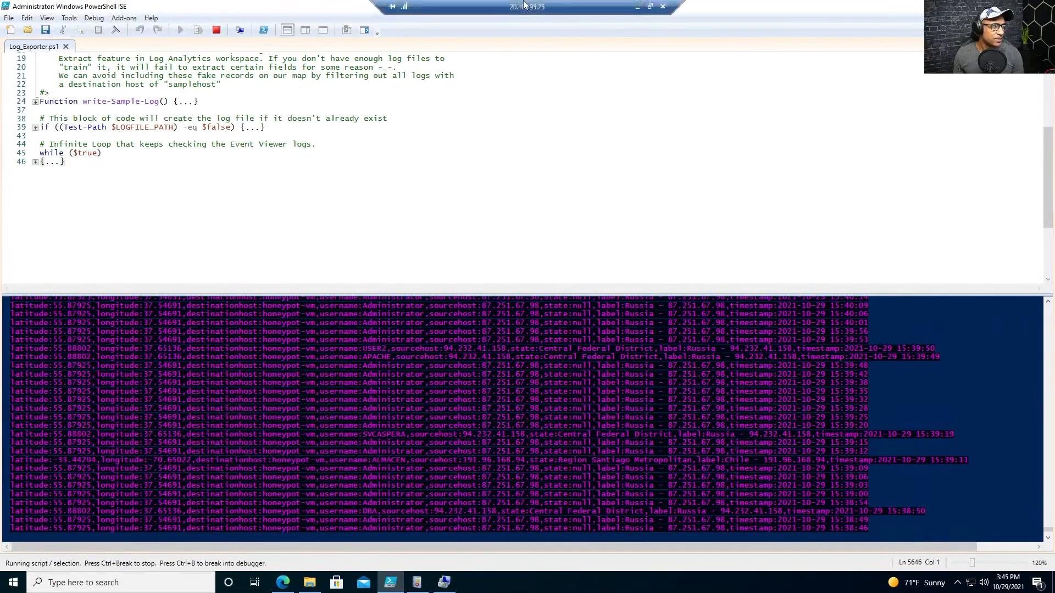
{"action": "left_click", "coordinate": [639, 7]}
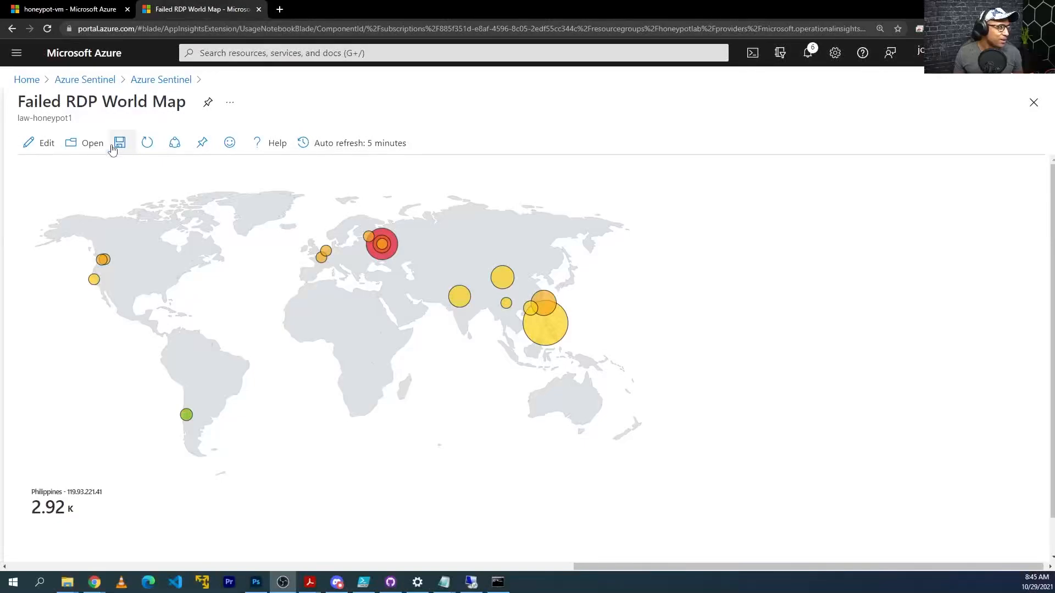
Refresh the world map and highlight the Russia tiles' labels, counts and IP address.
{"action": "left_click", "coordinate": [148, 144]}
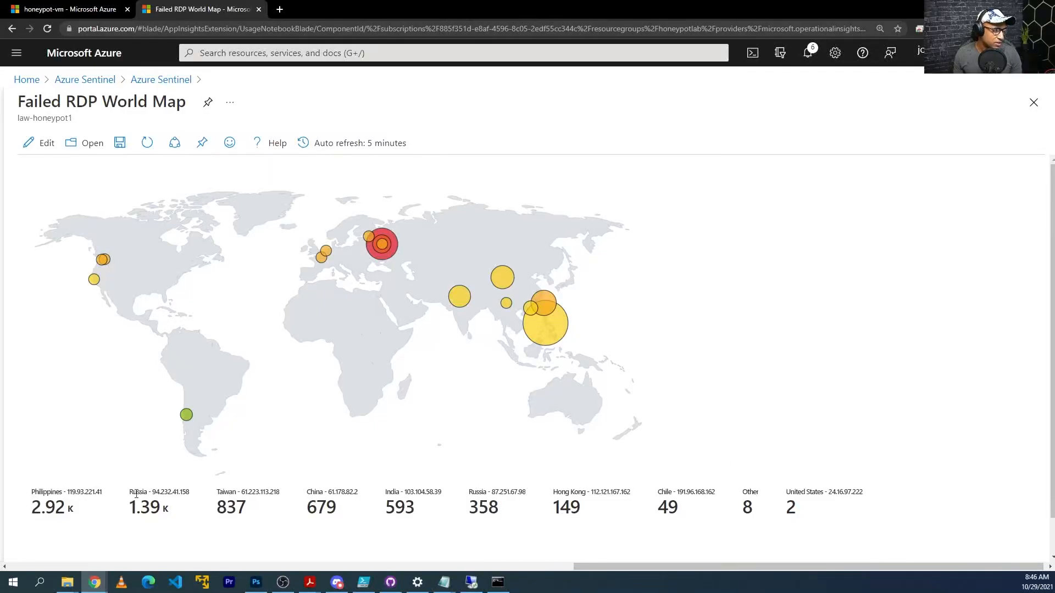
{"action": "left_click_drag", "start_coordinate": [137, 495], "coordinate": [216, 498]}
{"action": "left_click", "coordinate": [269, 502]}
{"action": "left_click_drag", "start_coordinate": [483, 493], "coordinate": [514, 494]}
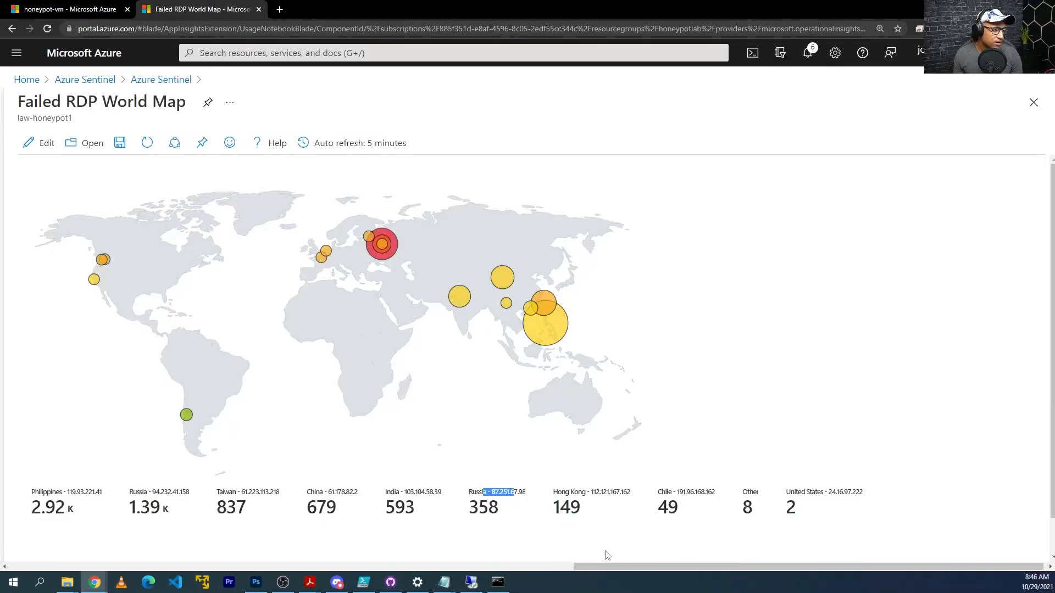
{"action": "left_click_drag", "start_coordinate": [655, 566], "coordinate": [676, 565]}
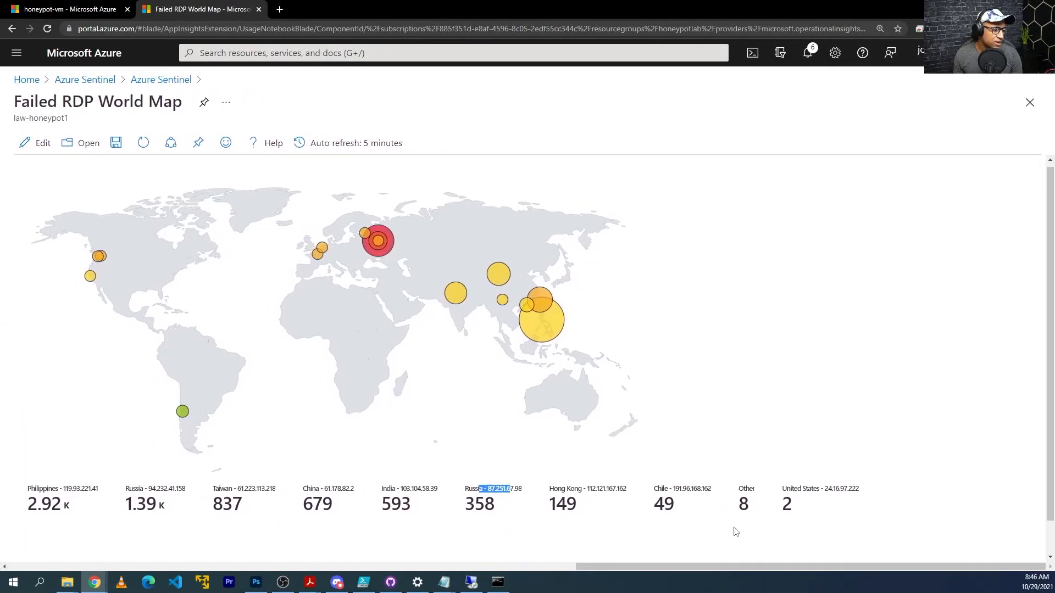
{"action": "scroll", "coordinate": [734, 528], "scroll_direction": "down", "scroll_amount": 1}
Reset browser zoom to 125% and refresh the map twice to show all country tiles.
{"action": "key", "text": "ctrl+minus"}
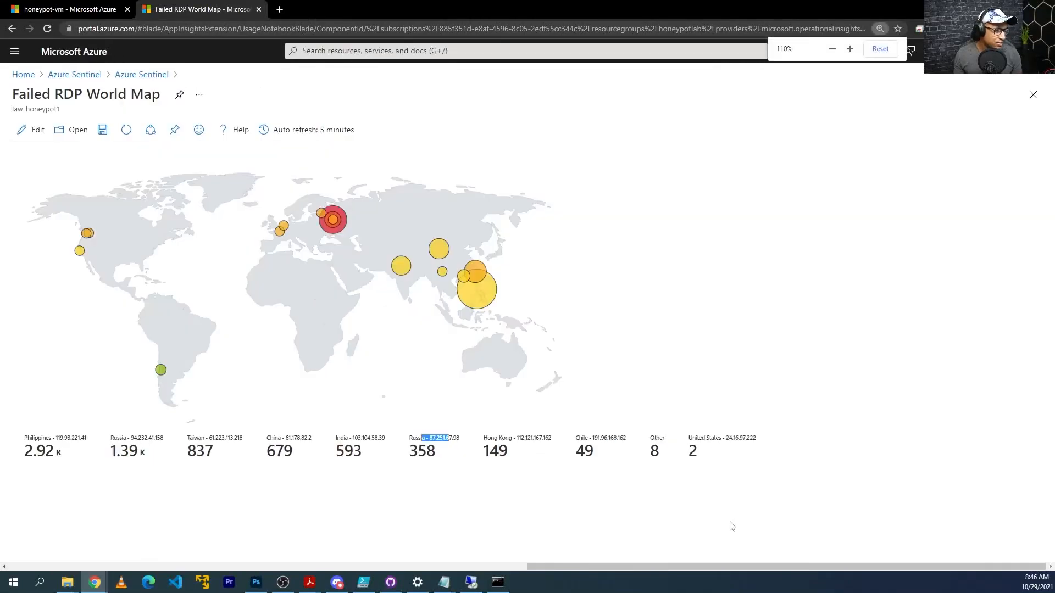
{"action": "key", "text": "ctrl+plus"}
{"action": "left_click_drag", "start_coordinate": [670, 566], "coordinate": [767, 565]}
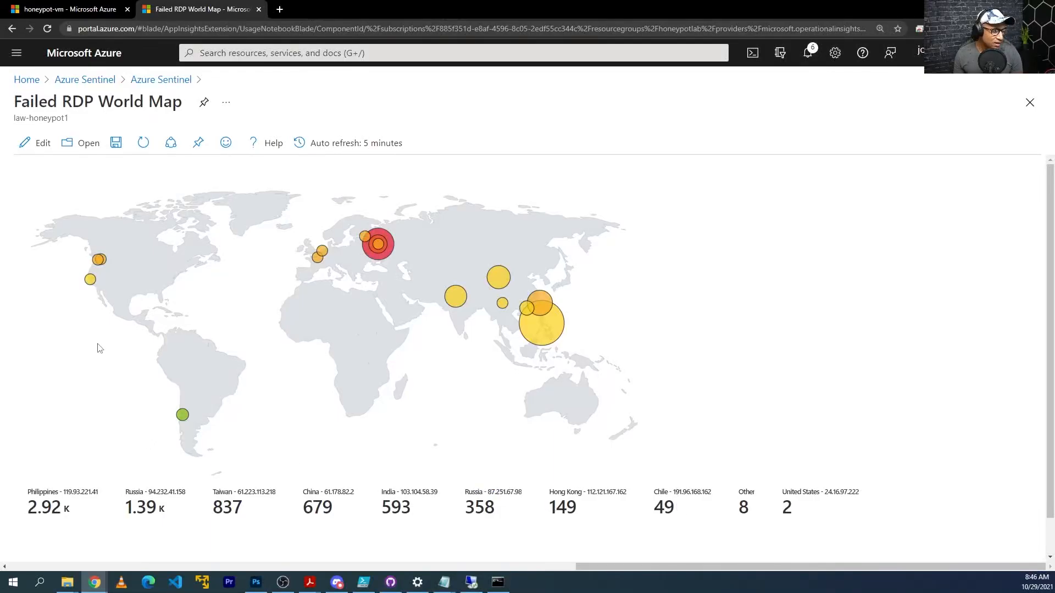
{"action": "mouse_move", "coordinate": [91, 285]}
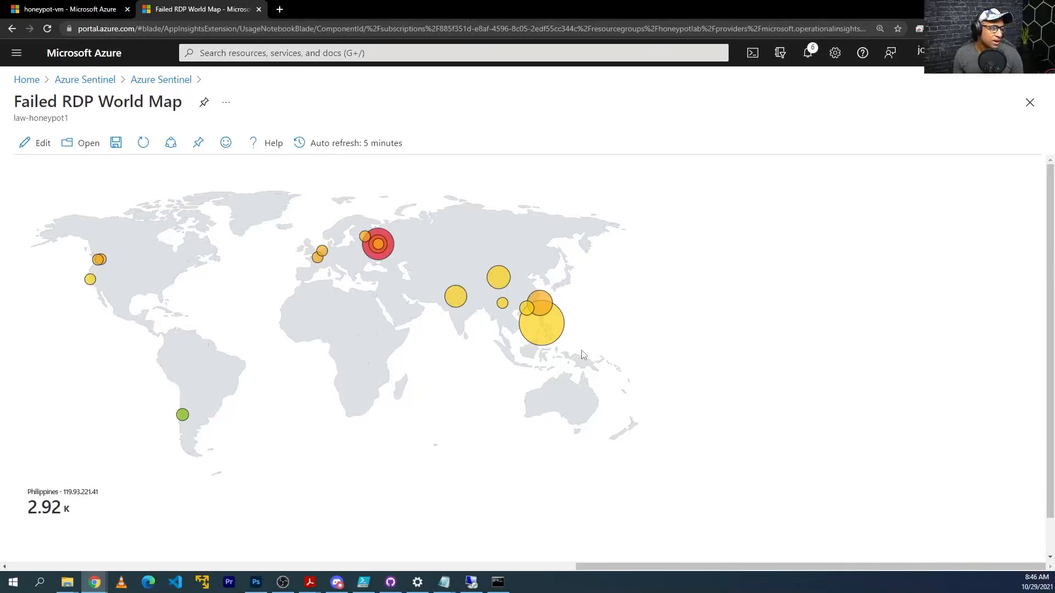
{"action": "left_click", "coordinate": [143, 142]}
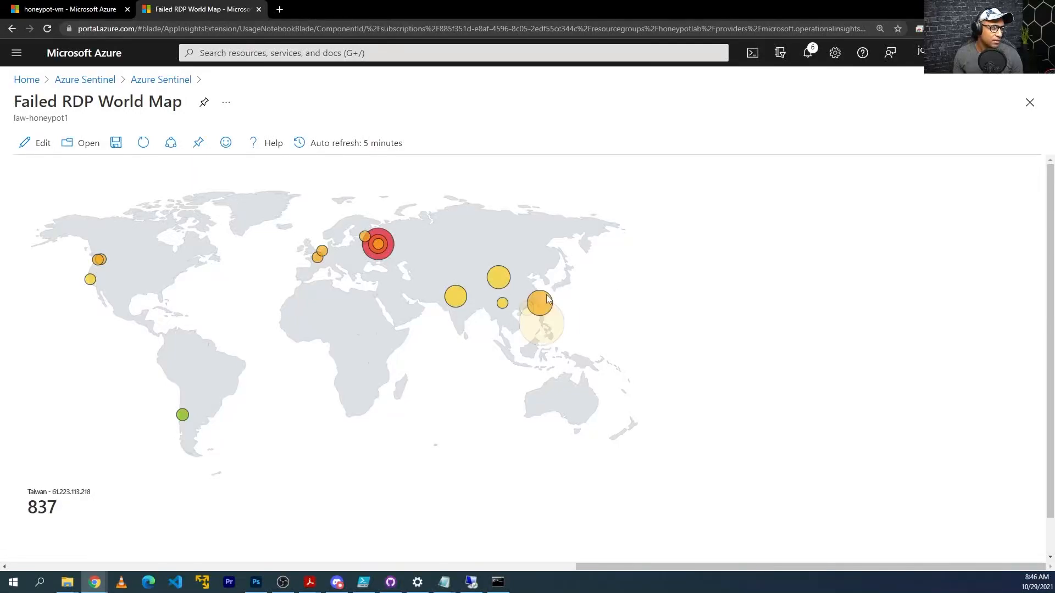
{"action": "mouse_move", "coordinate": [497, 285]}
{"action": "mouse_move", "coordinate": [459, 298]}
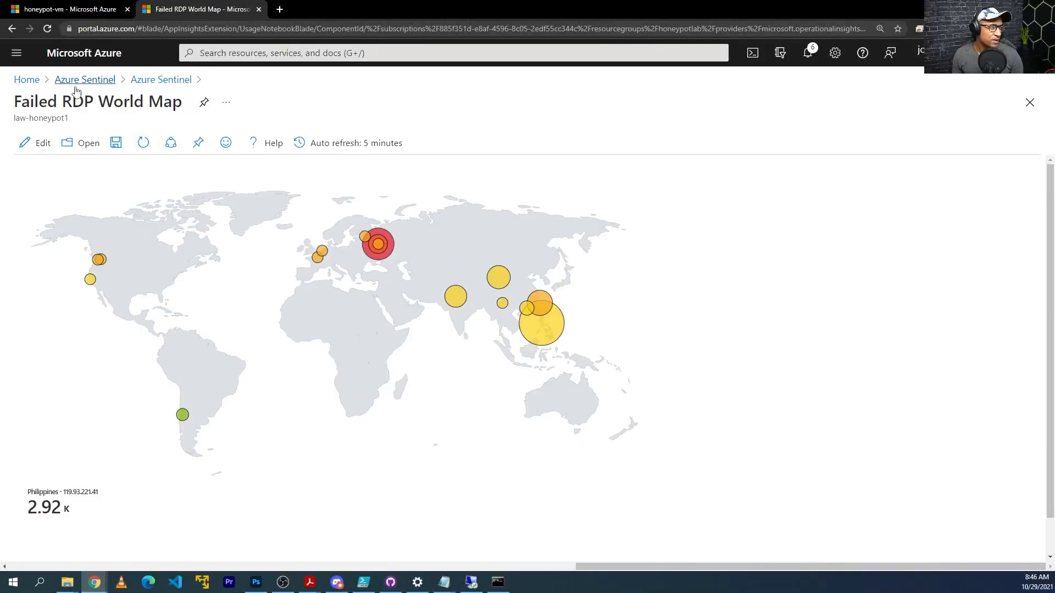
{"action": "left_click", "coordinate": [143, 143]}
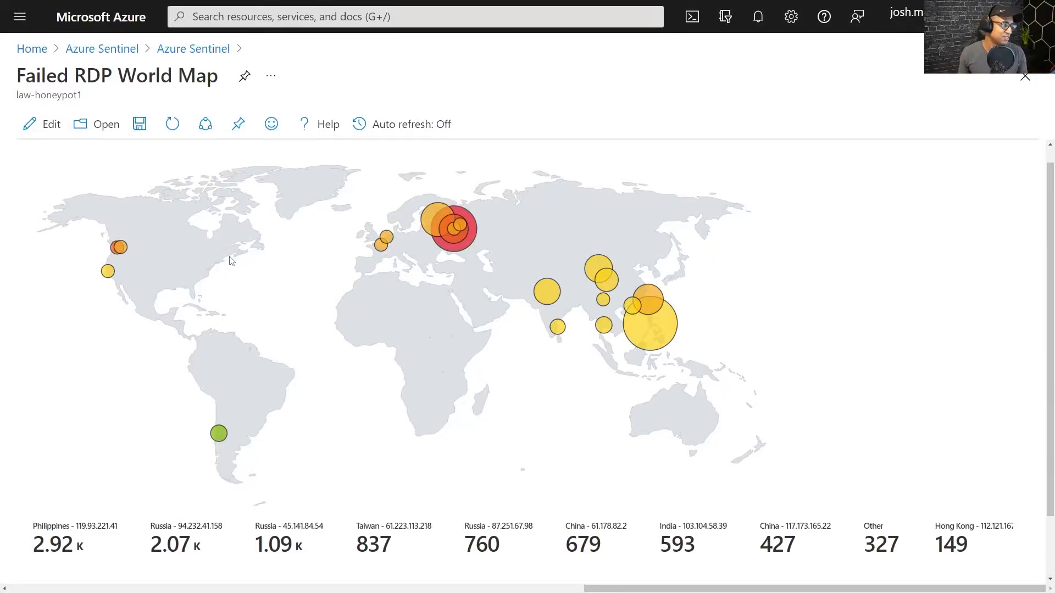
{"action": "mouse_move", "coordinate": [393, 245]}
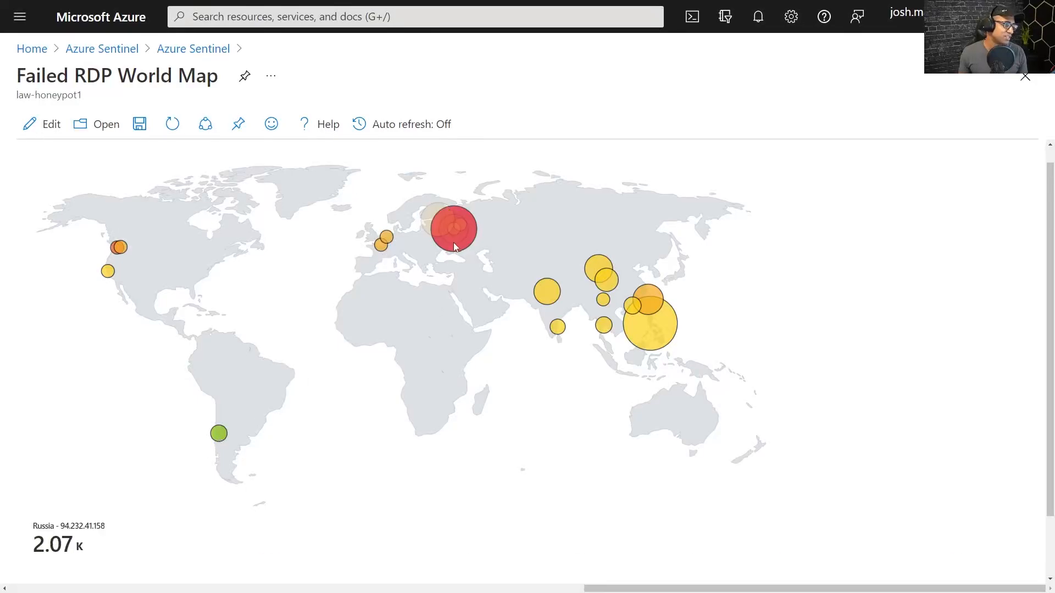
{"action": "mouse_move", "coordinate": [219, 437]}
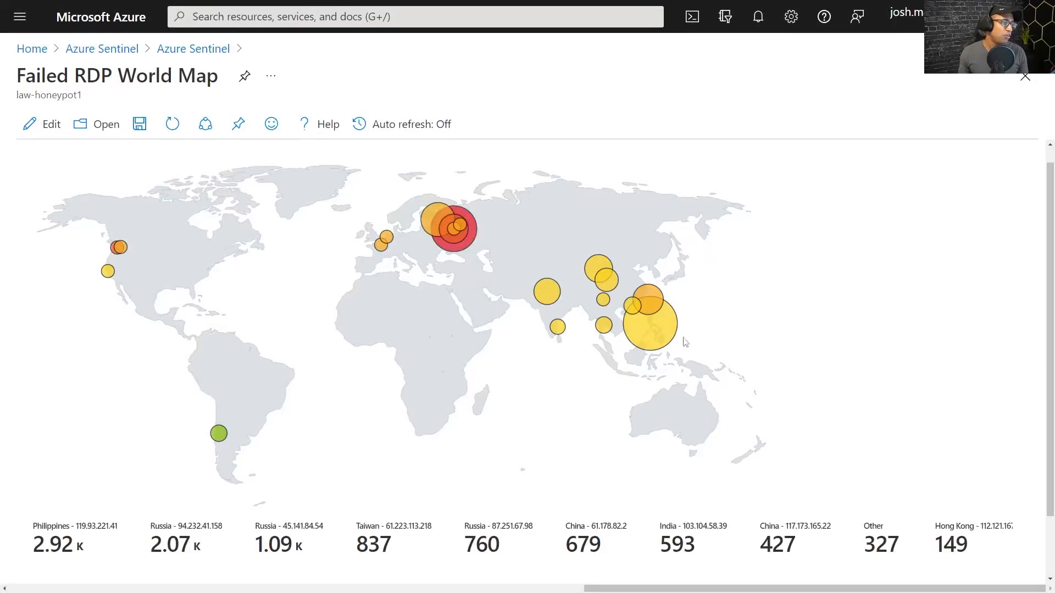
{"action": "mouse_move", "coordinate": [604, 281]}
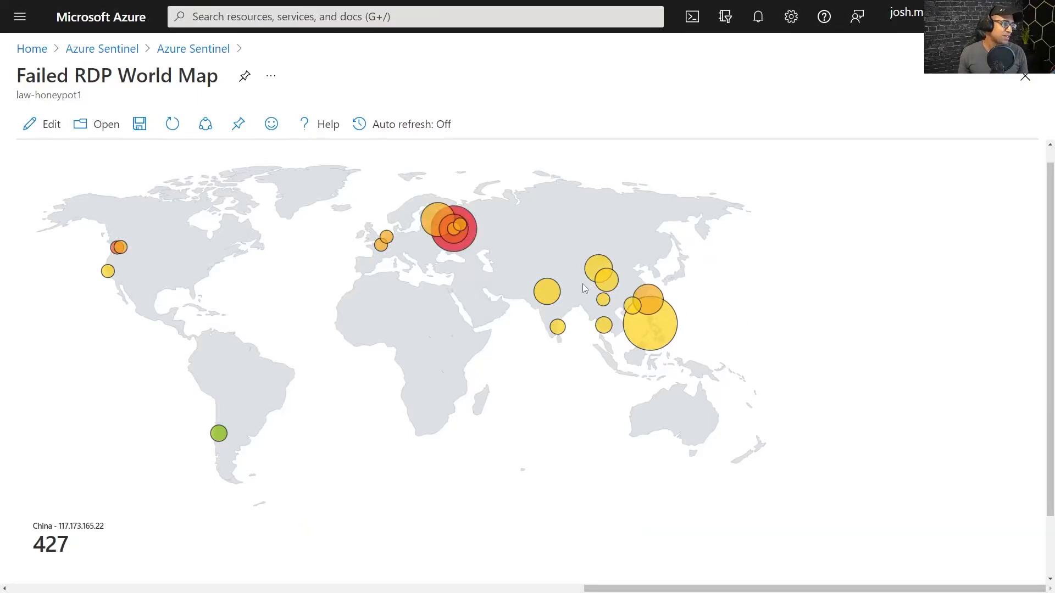
{"action": "mouse_move", "coordinate": [607, 332]}
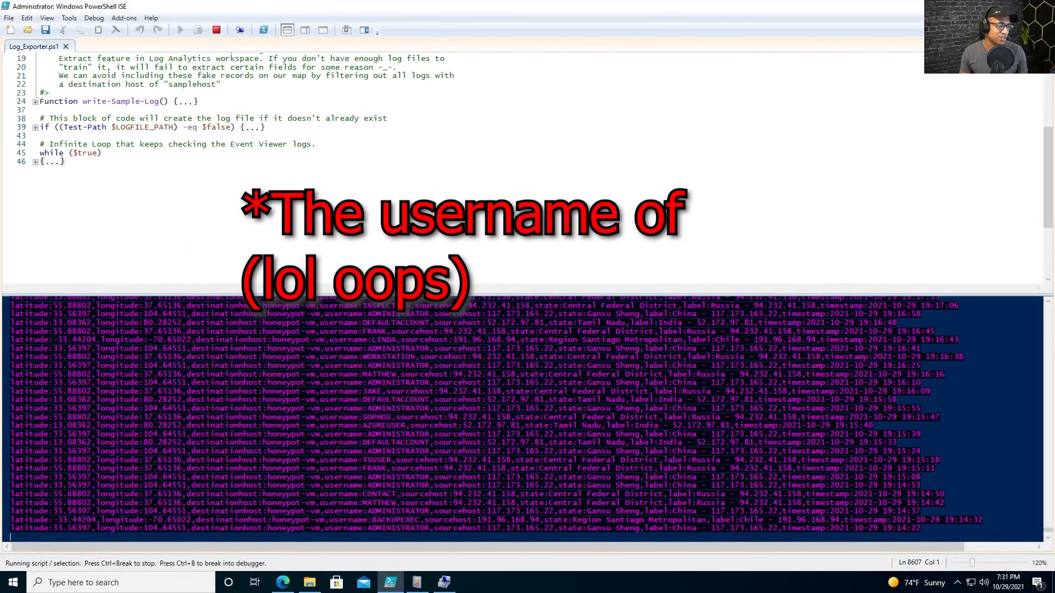
Mark the ADMINISTRATOR username in a failed-logon line of the live log output.
{"action": "left_click", "coordinate": [429, 493]}
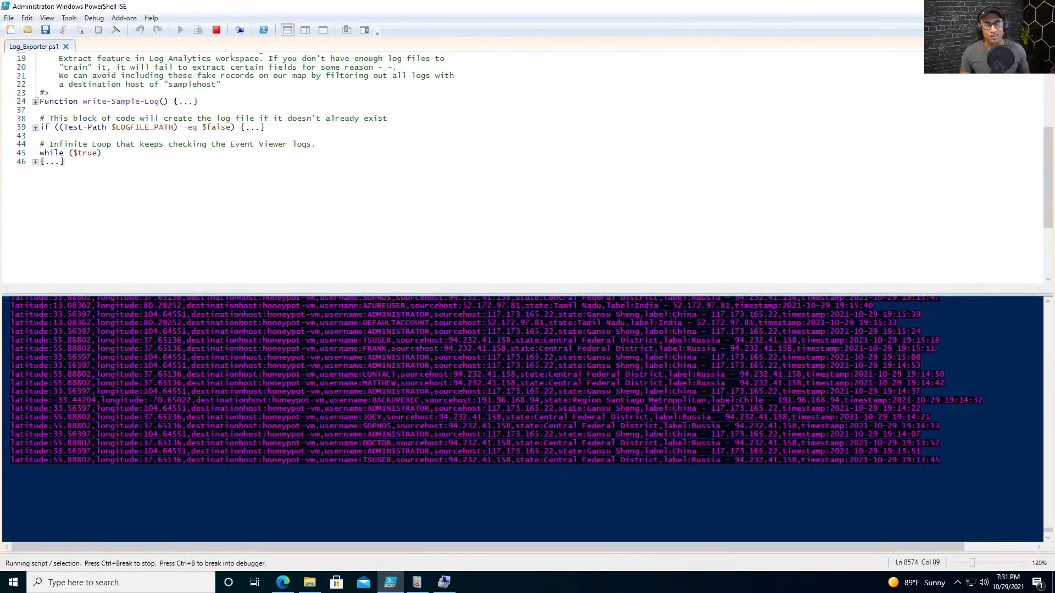
{"action": "mouse_move", "coordinate": [636, 2]}
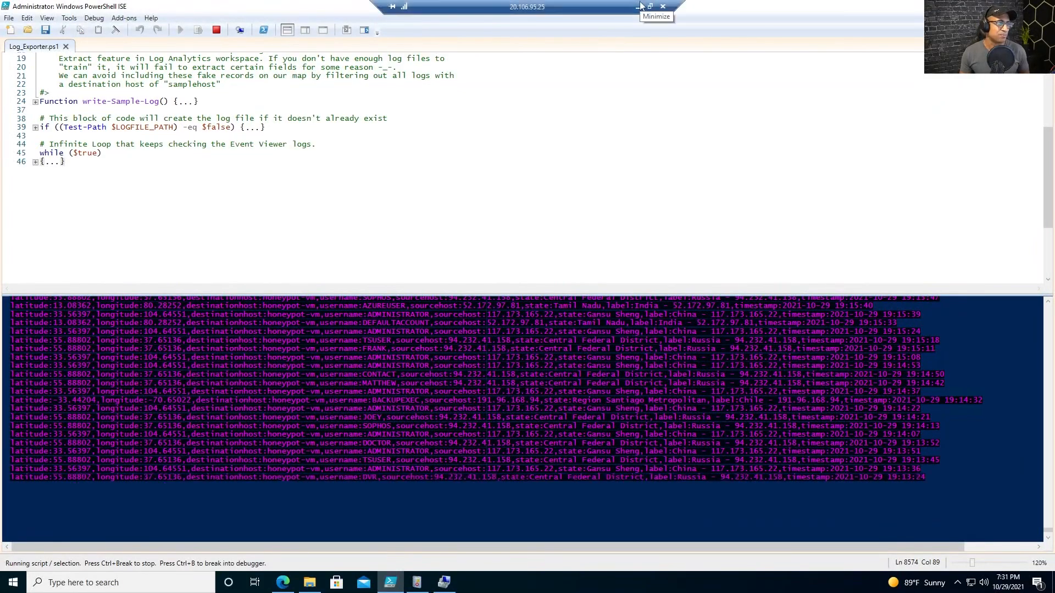